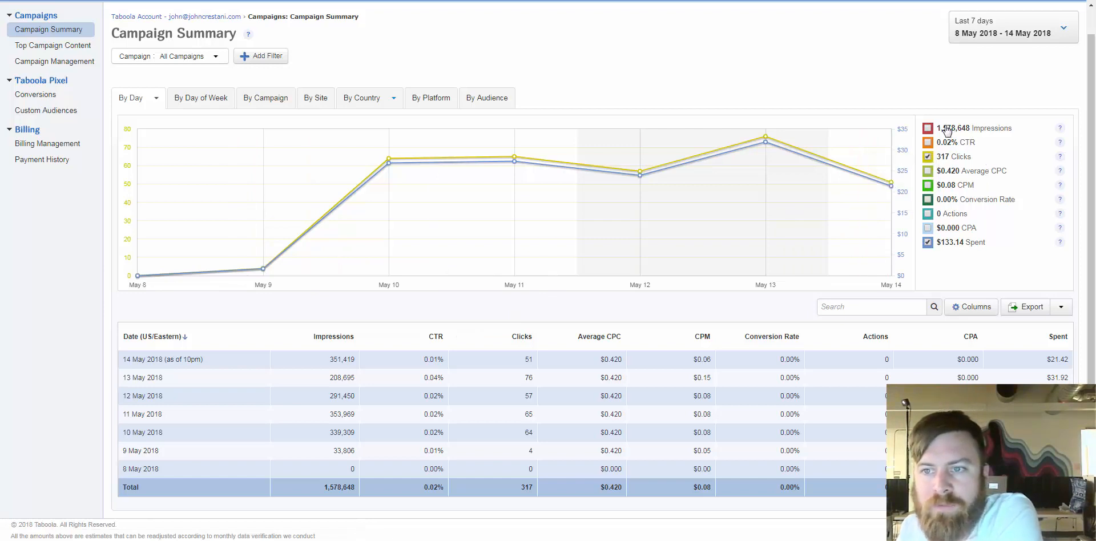
# - Review the daily performance figures and totals for the last 7 days in the Campaign Summary report
pyautogui.moveTo(925, 128)
pyautogui.mouseDown()
pyautogui.moveTo(970, 150)
pyautogui.moveTo(1003, 272)
pyautogui.moveTo(933, 166)
pyautogui.moveTo(926, 125)
pyautogui.moveTo(1025, 280)
pyautogui.moveTo(936, 171)
pyautogui.moveTo(920, 130)
pyautogui.moveTo(993, 267)
pyautogui.moveTo(918, 130)
pyautogui.mouseUp()
pyautogui.click(919, 130)
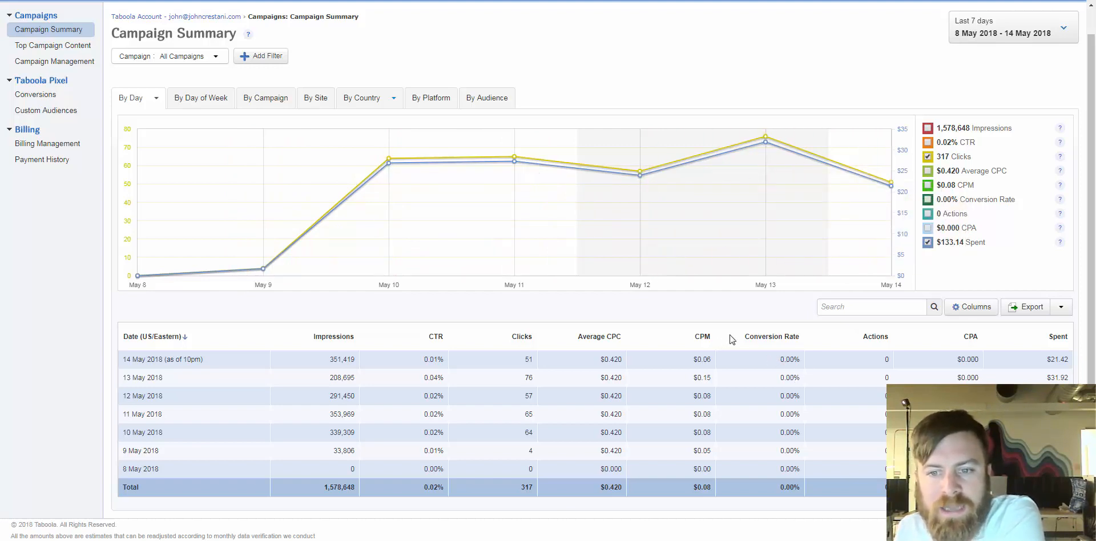
pyautogui.moveTo(734, 337); pyautogui.dragTo(913, 488)
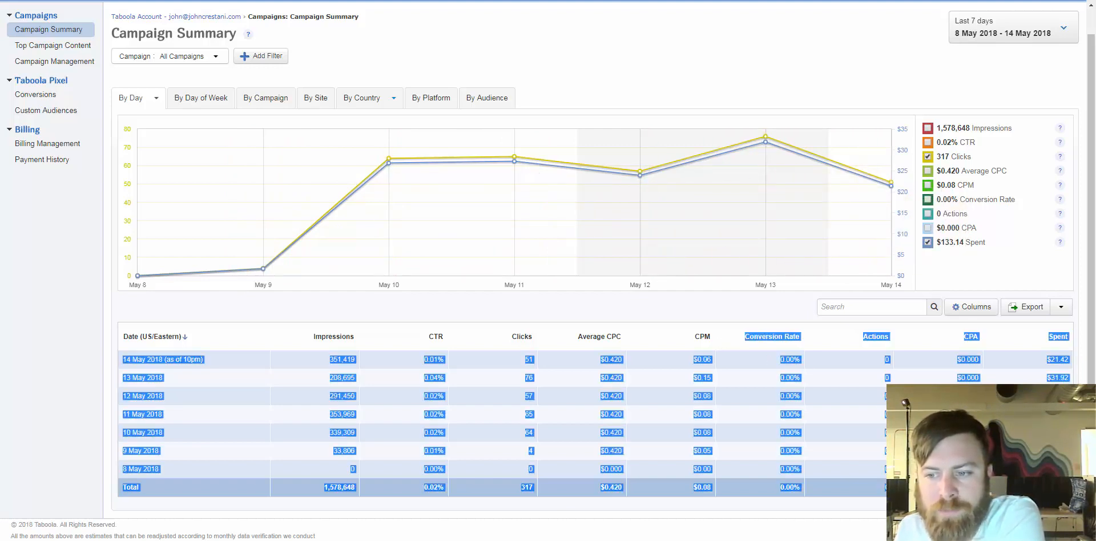
pyautogui.click(919, 491)
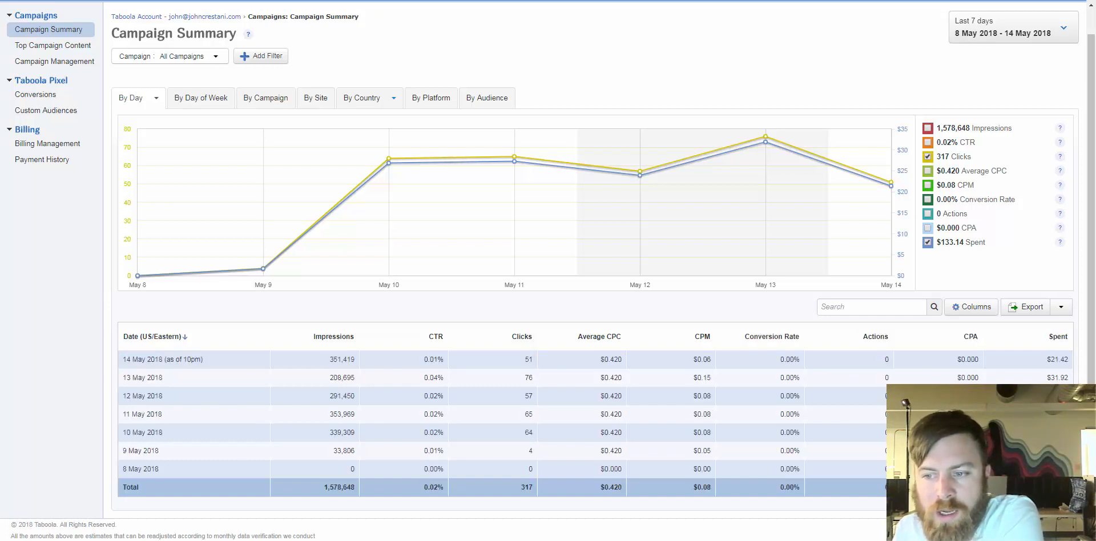
pyautogui.moveTo(919, 490)
pyautogui.mouseDown()
pyautogui.moveTo(245, 324)
pyautogui.moveTo(110, 322)
pyautogui.moveTo(271, 367)
pyautogui.moveTo(896, 471)
pyautogui.moveTo(913, 490)
pyautogui.mouseUp()
pyautogui.click(113, 339)
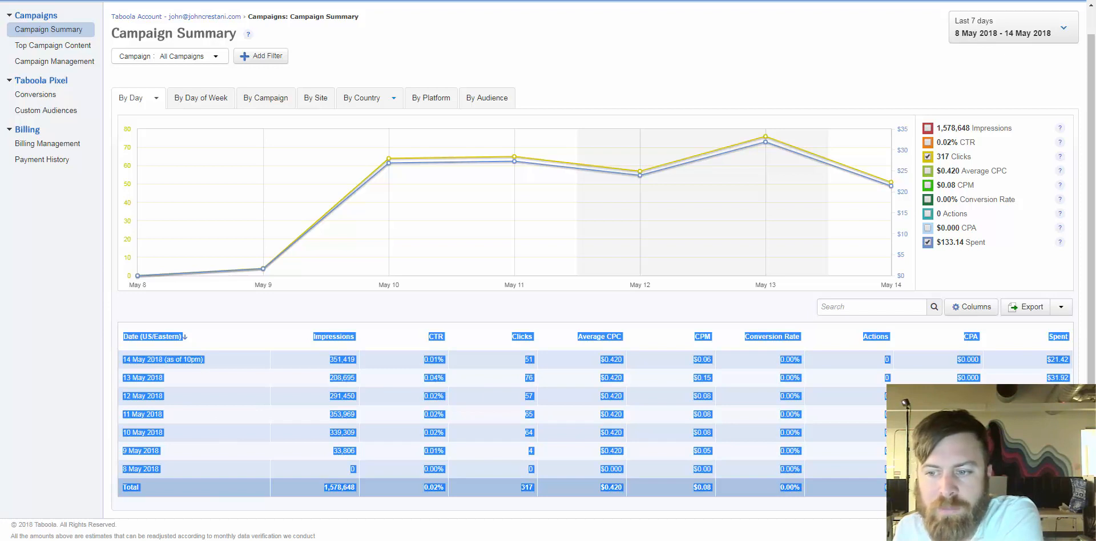
pyautogui.click(915, 491)
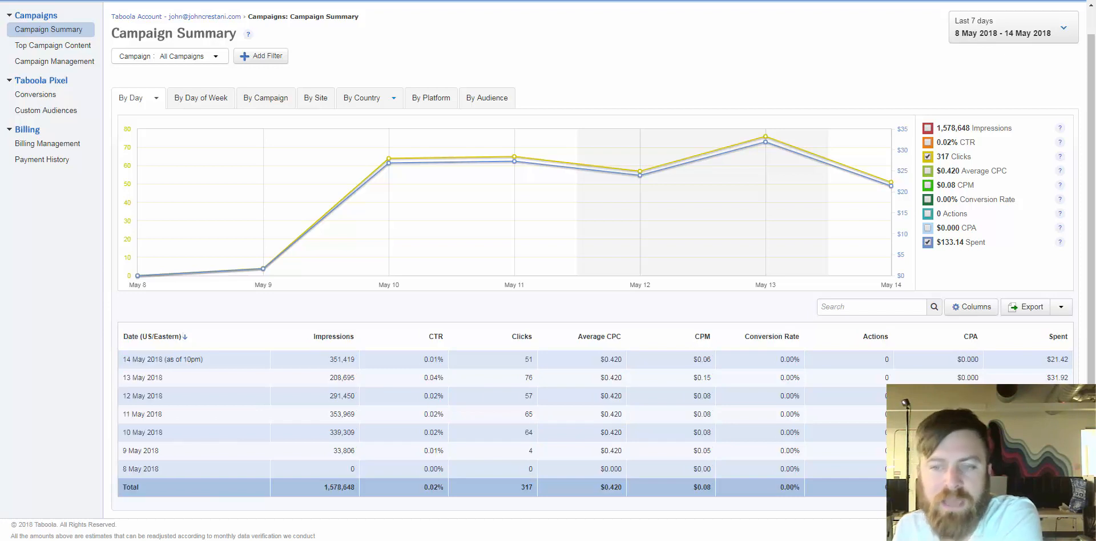
# - Open the Top Campaign Content report and compare the average CPC and CTR of the four ads
pyautogui.click(74, 48)
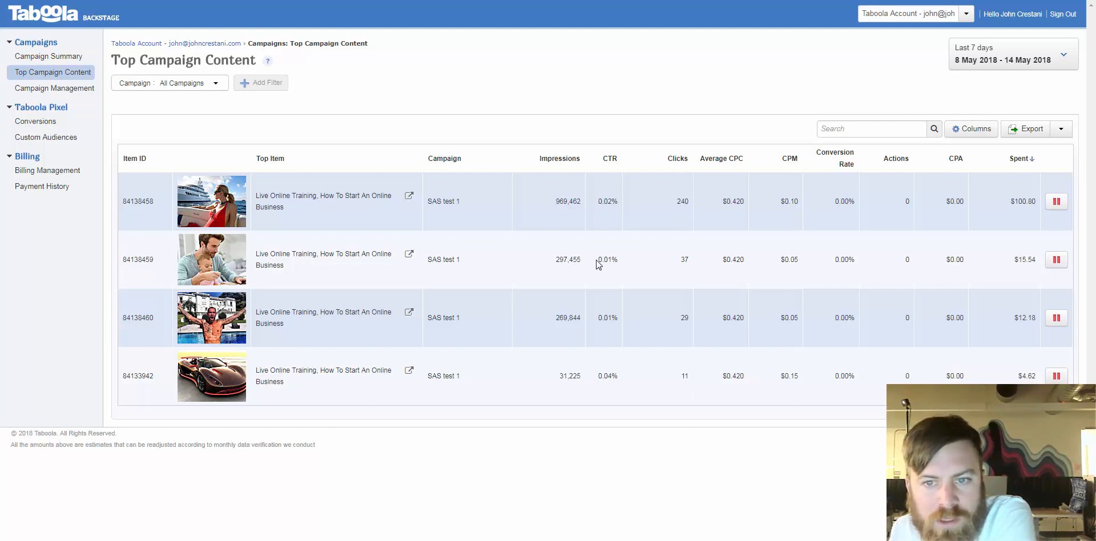
pyautogui.moveTo(598, 263); pyautogui.dragTo(700, 300)
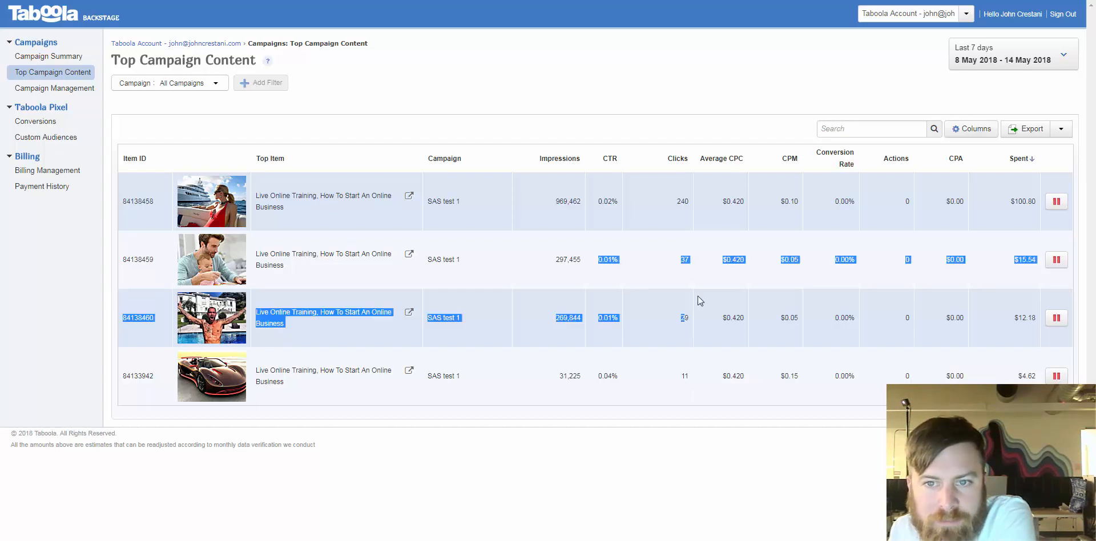
pyautogui.click(747, 324)
pyautogui.moveTo(720, 197); pyautogui.dragTo(758, 379)
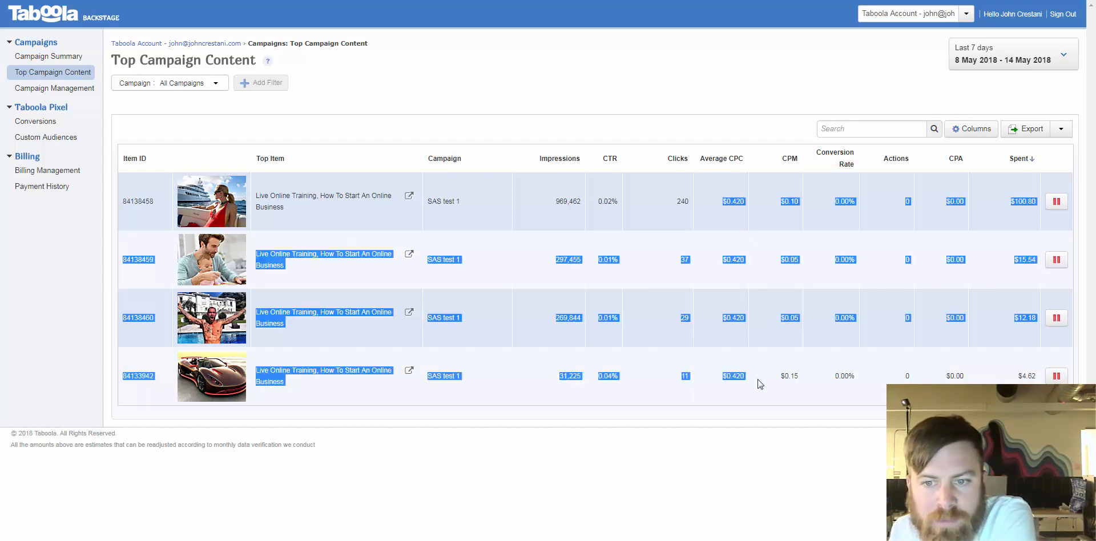
pyautogui.click(755, 376)
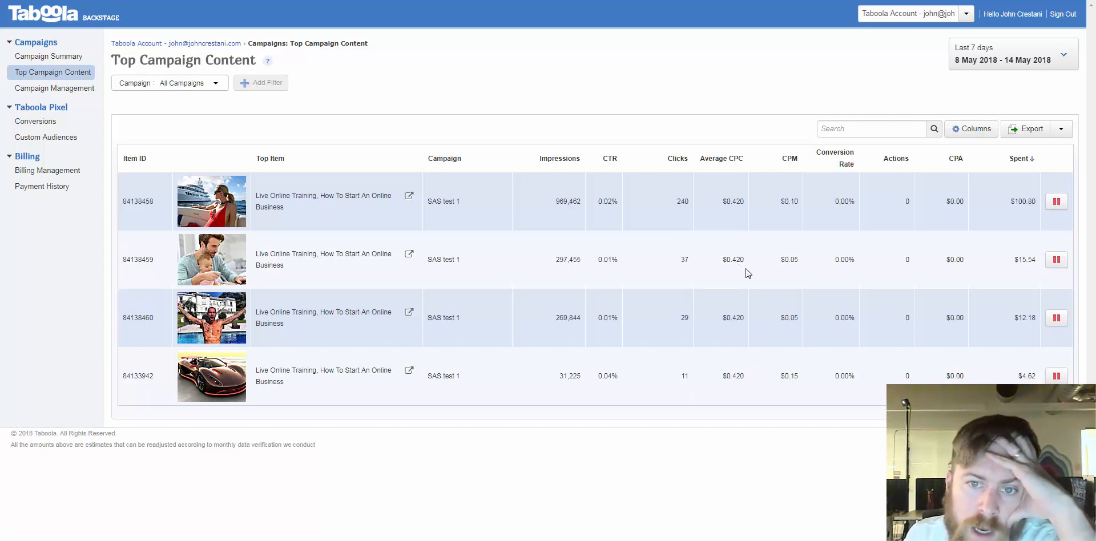
pyautogui.moveTo(597, 205); pyautogui.dragTo(619, 372)
pyautogui.click(620, 374)
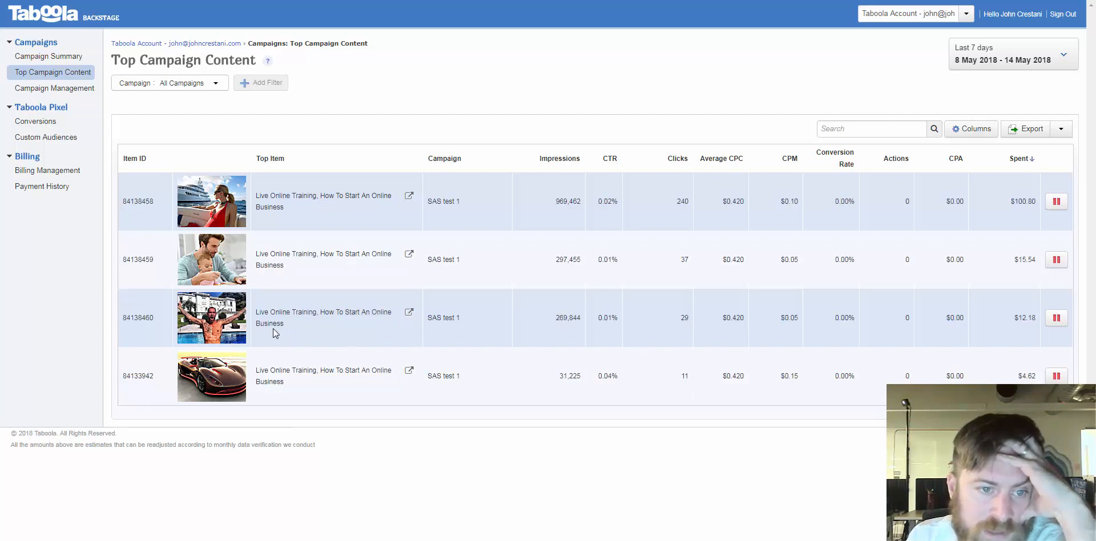
# - Preview the landing page of the pool-photo ad, close it, and compare the CTRs of the ads
pyautogui.click(409, 313)
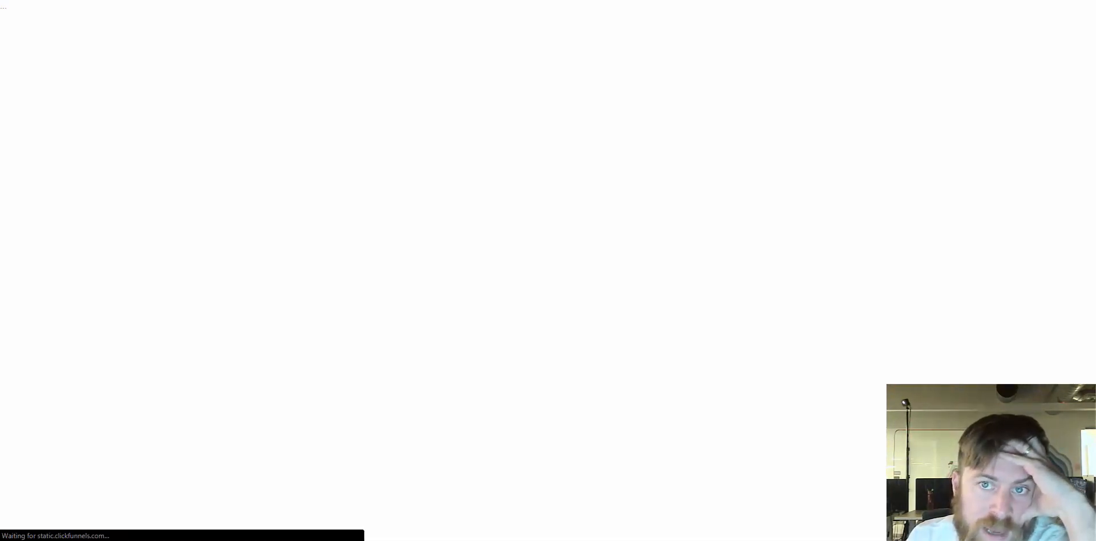
pyautogui.hotkey('ctrl', 'w')
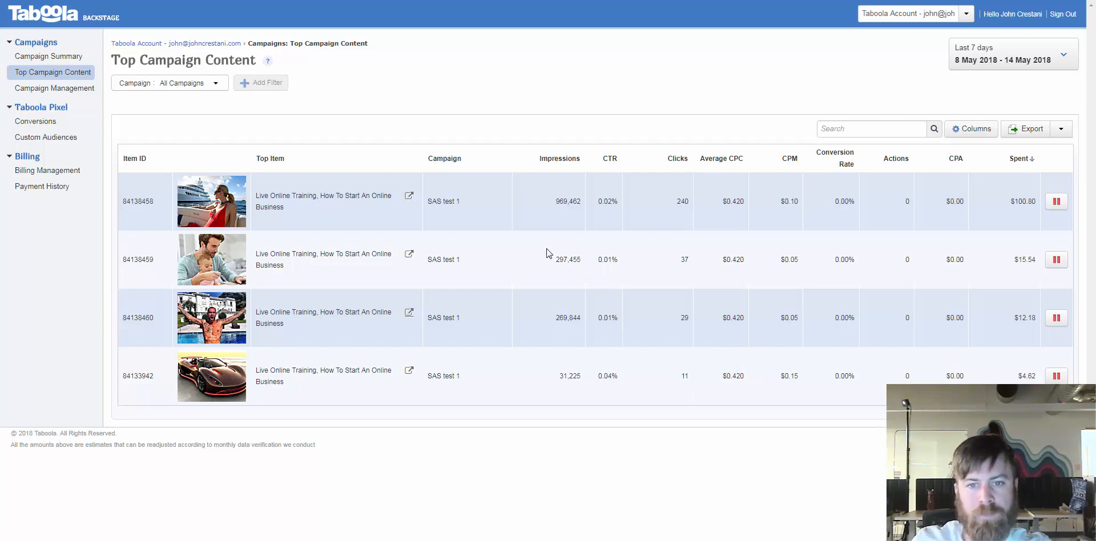
pyautogui.moveTo(599, 260); pyautogui.dragTo(641, 315)
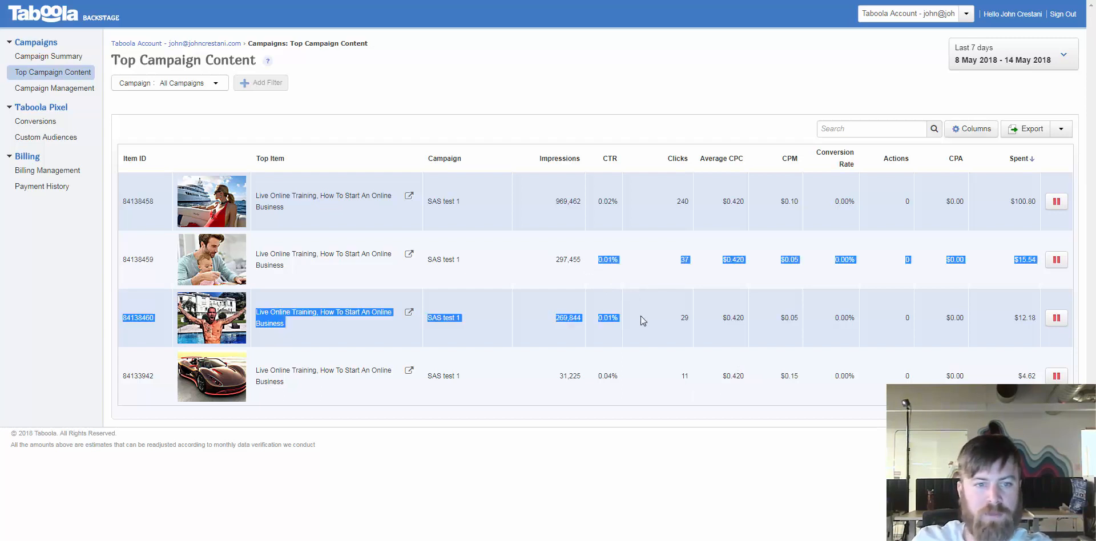
pyautogui.click(628, 319)
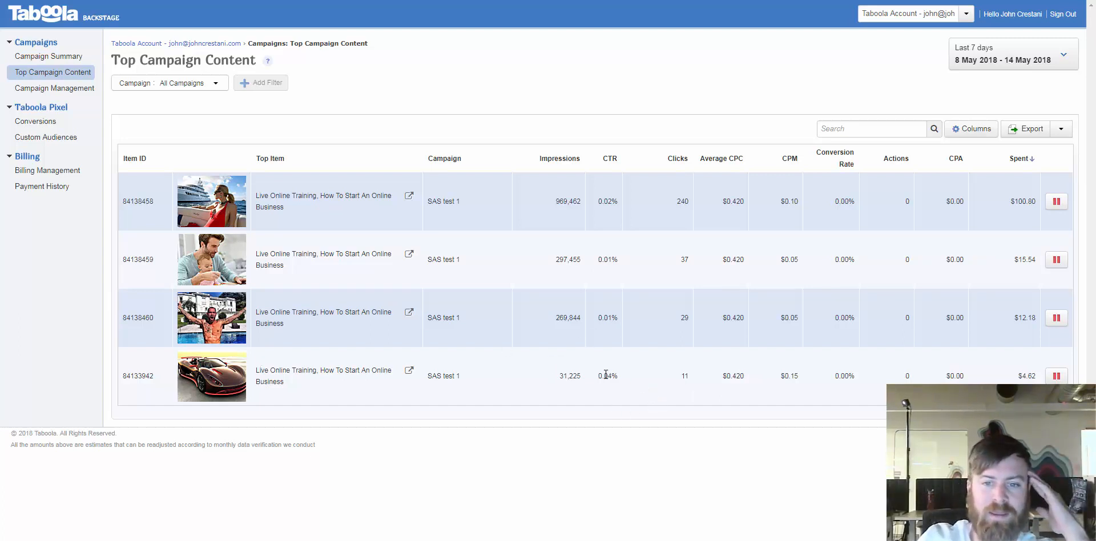
pyautogui.click(617, 207)
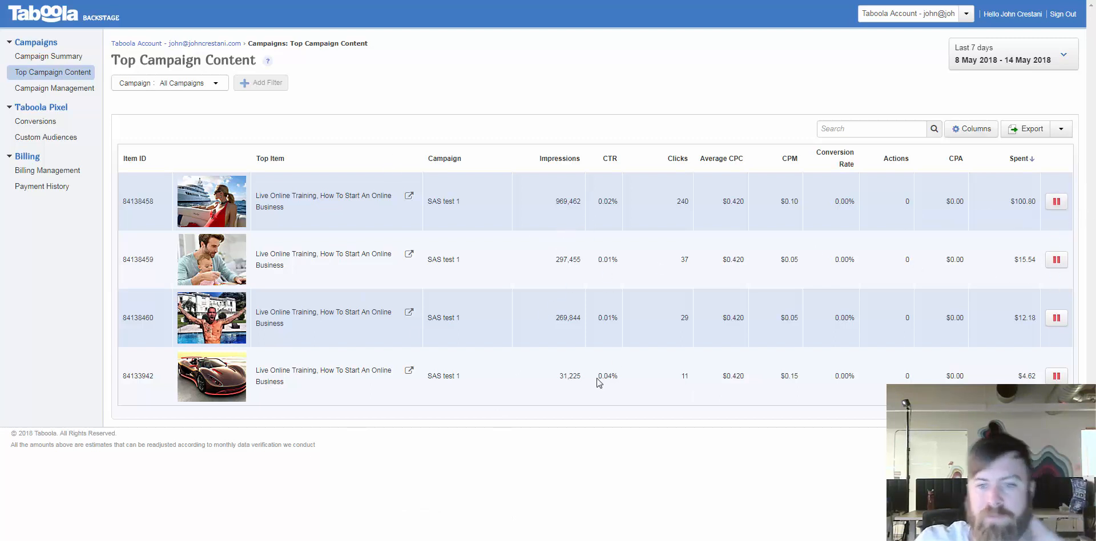
pyautogui.moveTo(598, 381); pyautogui.dragTo(620, 386)
pyautogui.click(617, 379)
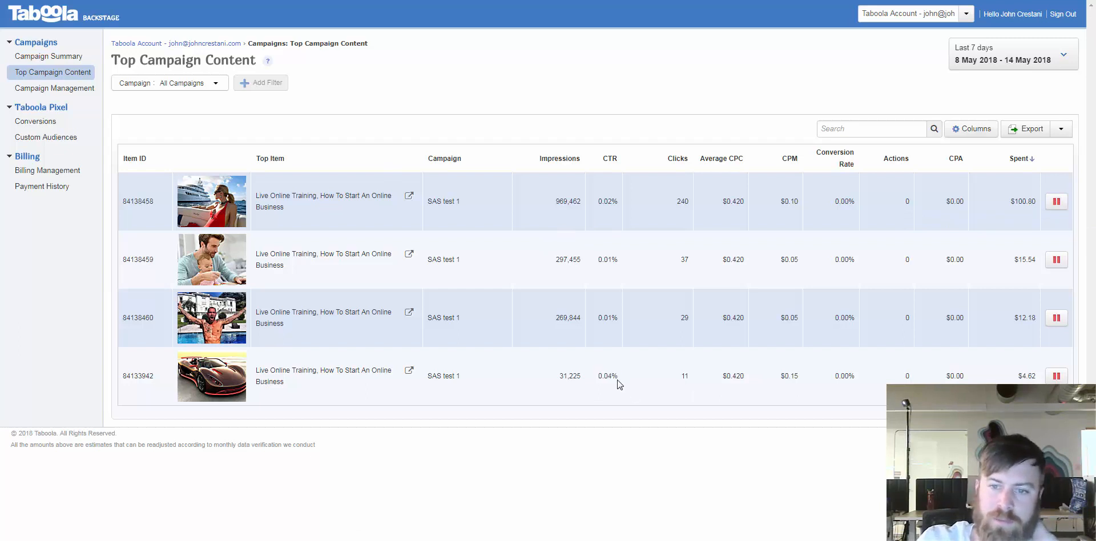
# - Pause the yacht, father-and-baby and pool-photo ads, leaving only the sports car ad active
pyautogui.click(1055, 201)
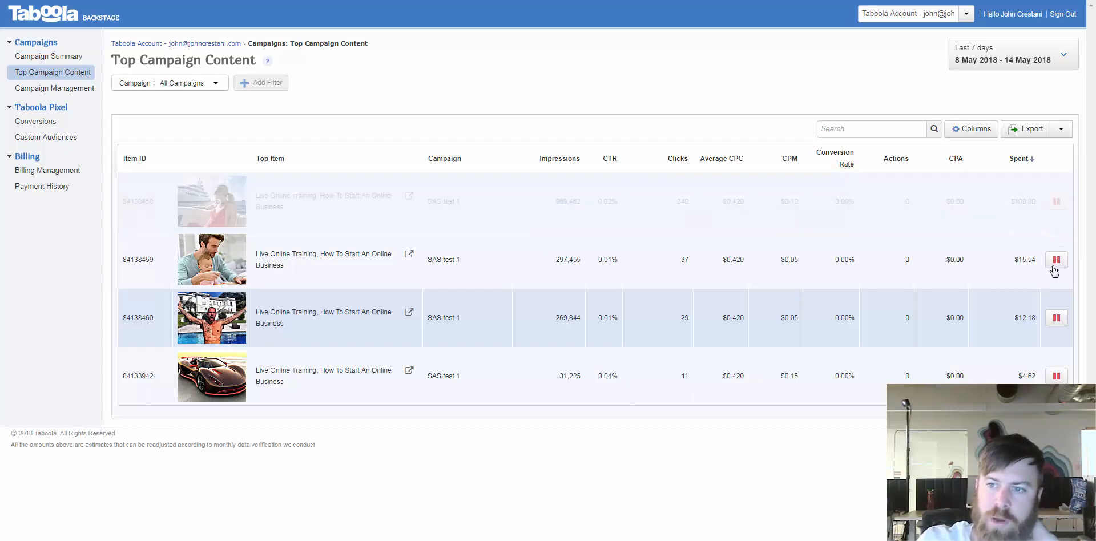
pyautogui.click(1055, 259)
pyautogui.click(1056, 318)
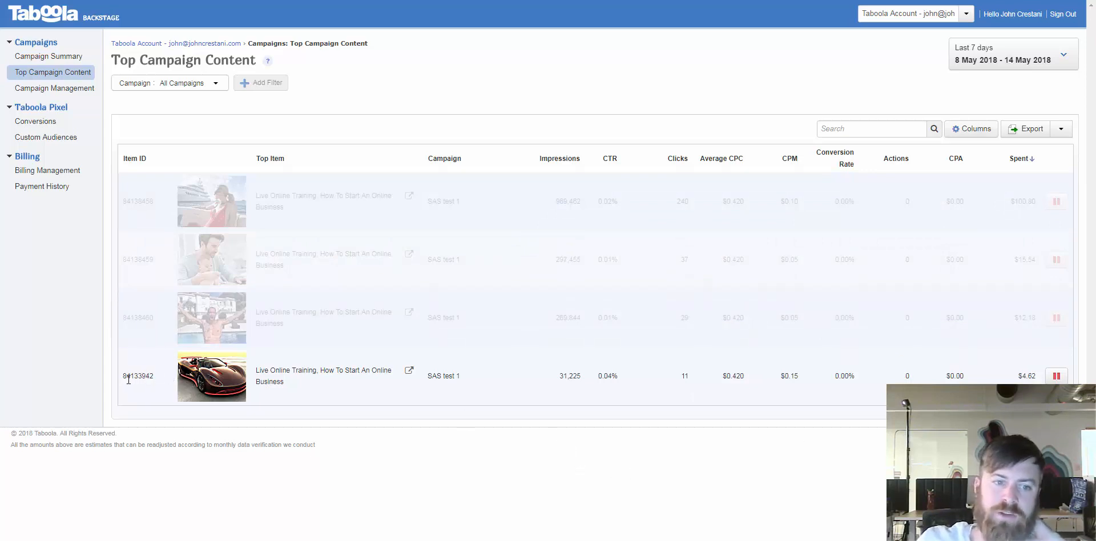
# - Examine the sports car ad's item ID, CTR and average CPC against the three paused ads
pyautogui.moveTo(121, 376); pyautogui.dragTo(167, 386)
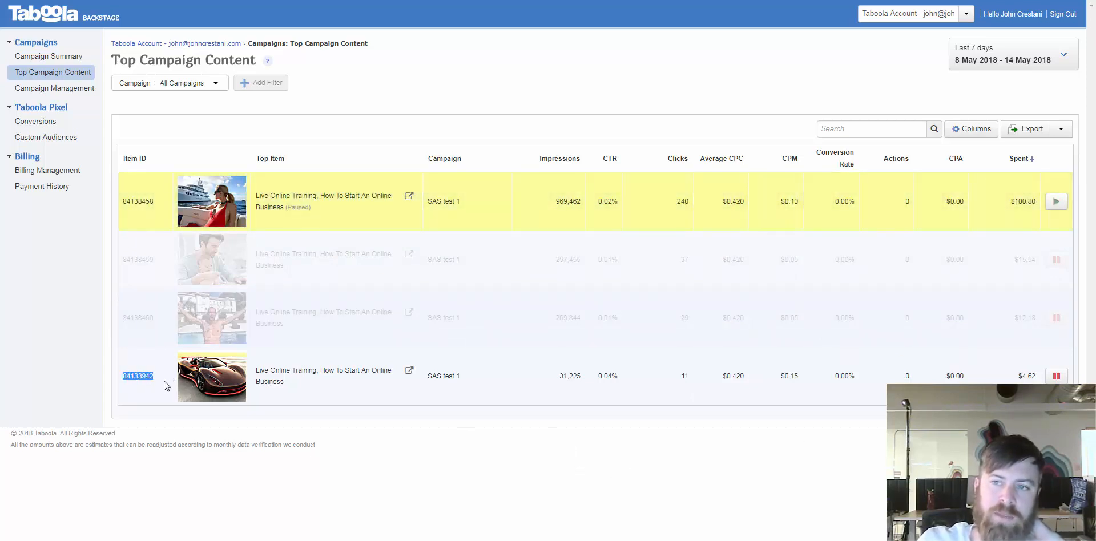
pyautogui.click(158, 382)
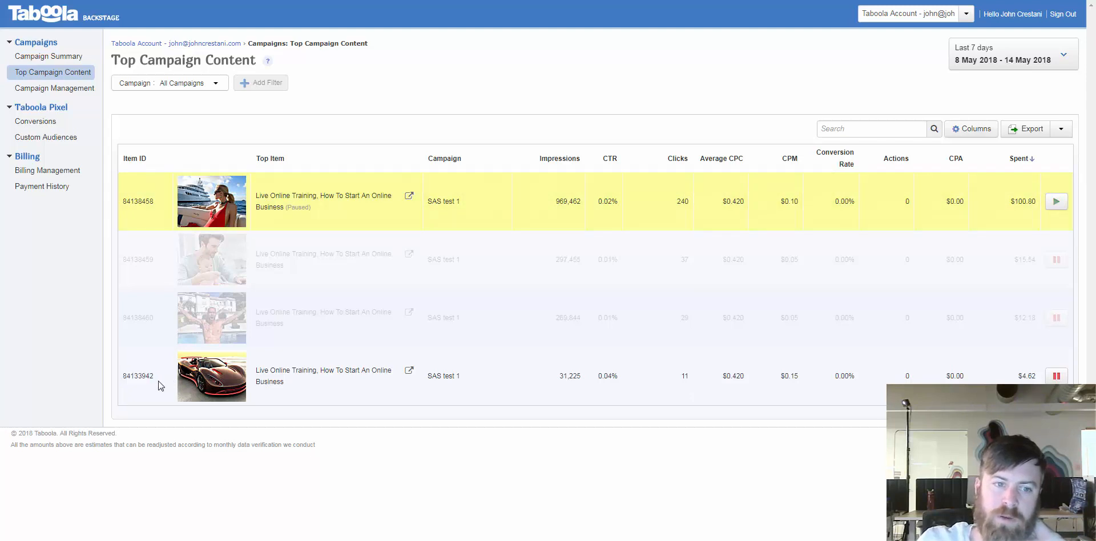
pyautogui.moveTo(156, 379); pyautogui.dragTo(121, 379)
pyautogui.click(150, 378)
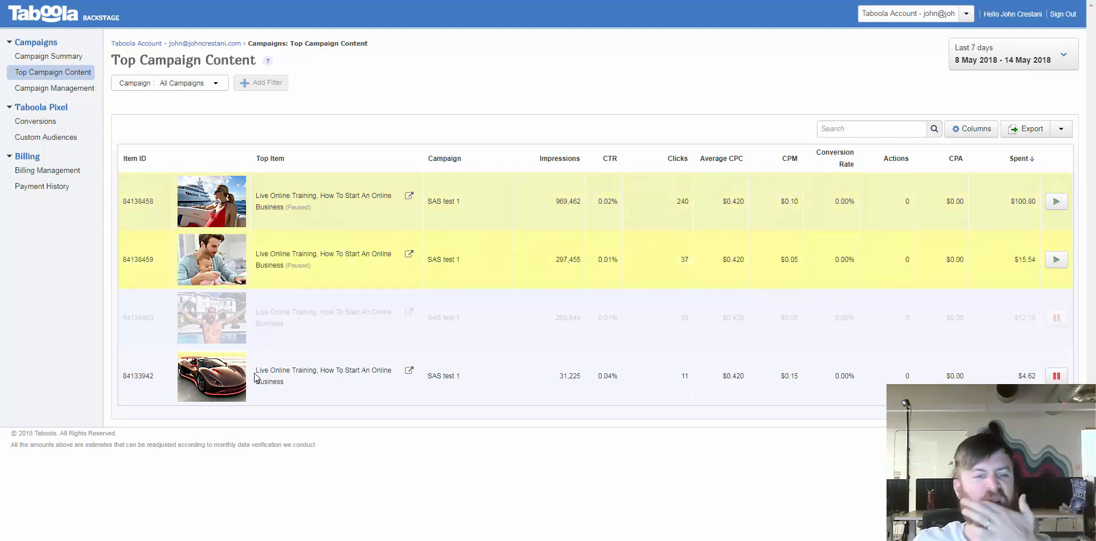
pyautogui.moveTo(255, 378); pyautogui.dragTo(285, 384)
pyautogui.click(652, 240)
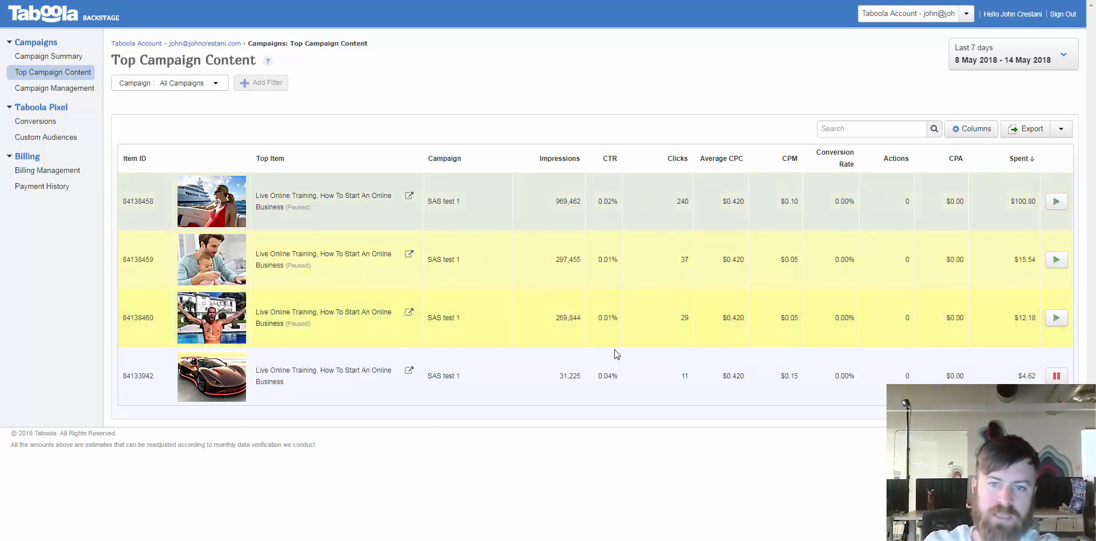
pyautogui.moveTo(600, 198); pyautogui.dragTo(615, 374)
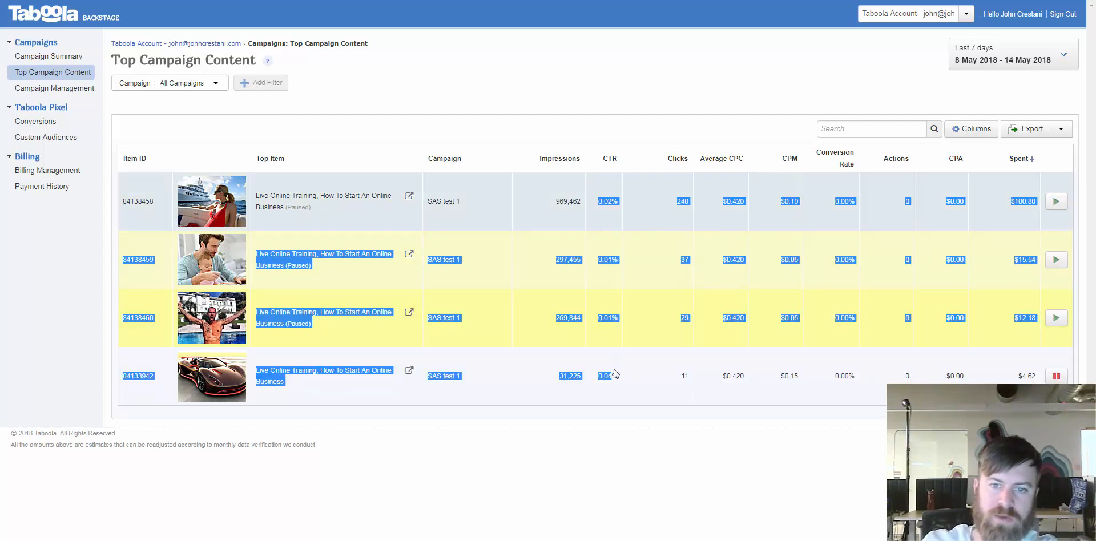
pyautogui.click(628, 254)
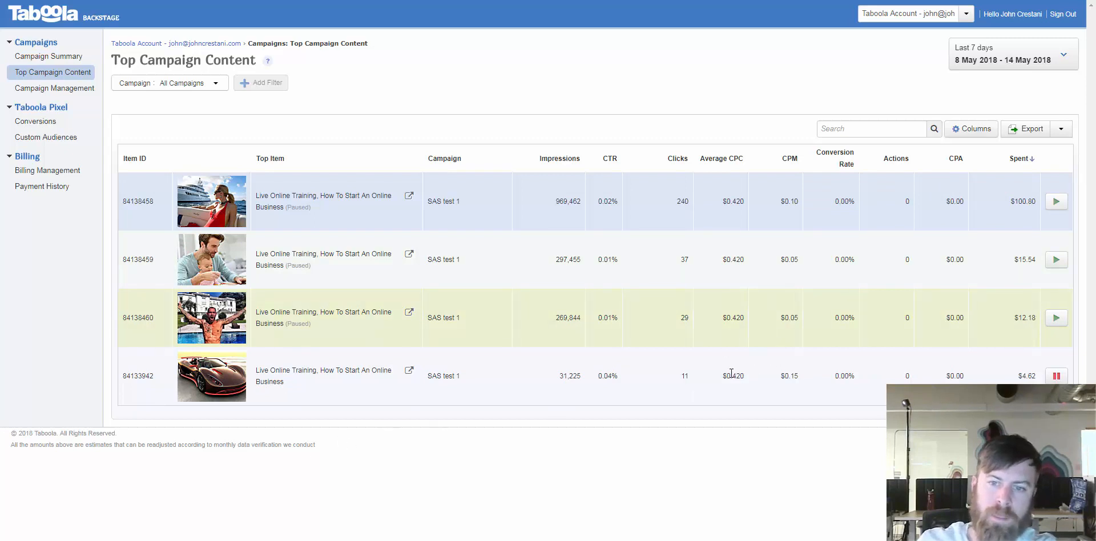
pyautogui.moveTo(723, 377); pyautogui.dragTo(743, 380)
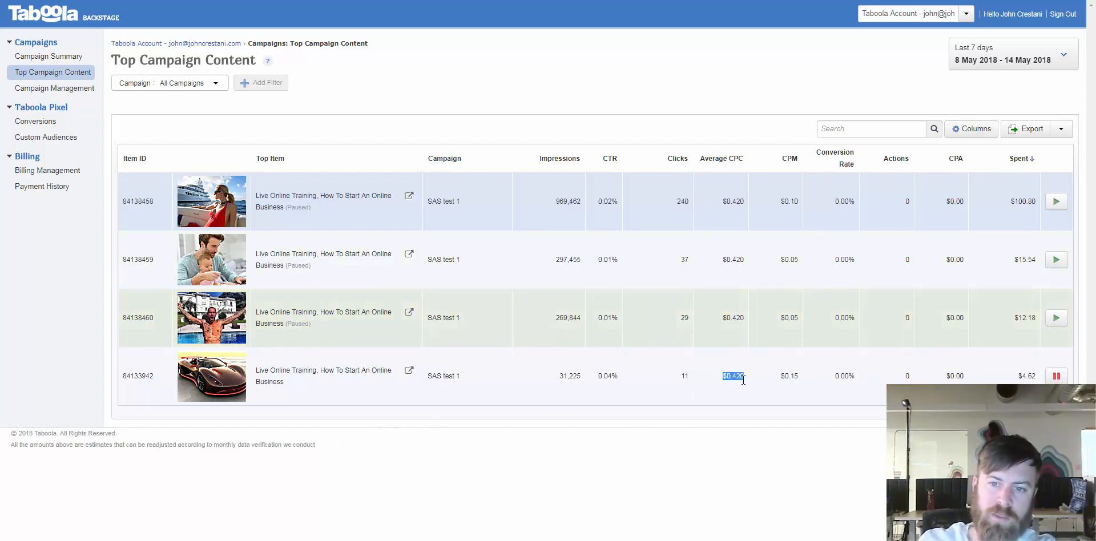
pyautogui.click(743, 379)
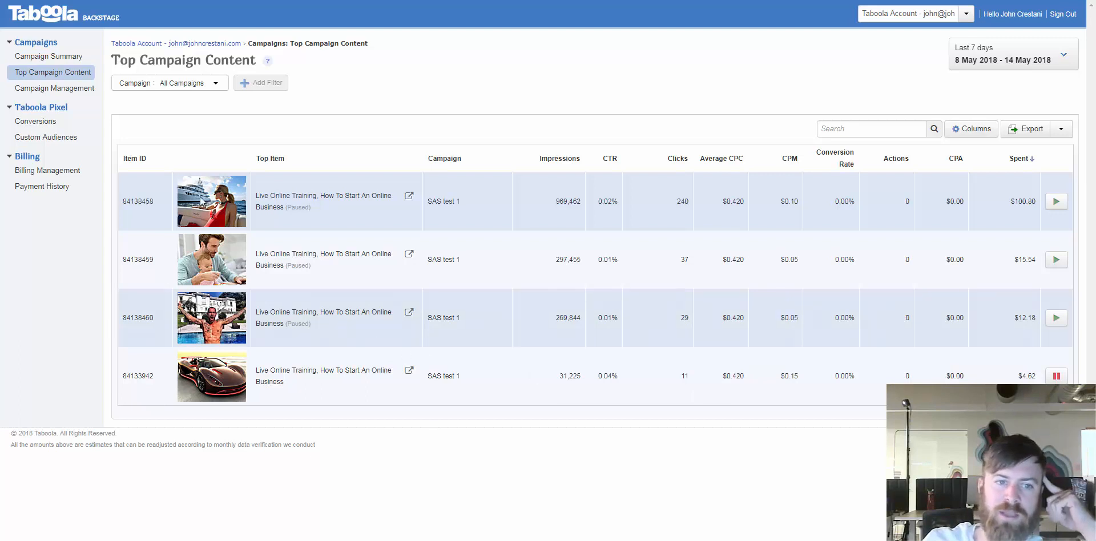
# - Read the sports car ad's headline and compare it with the headlines of the other three ads
pyautogui.moveTo(271, 372); pyautogui.dragTo(287, 390)
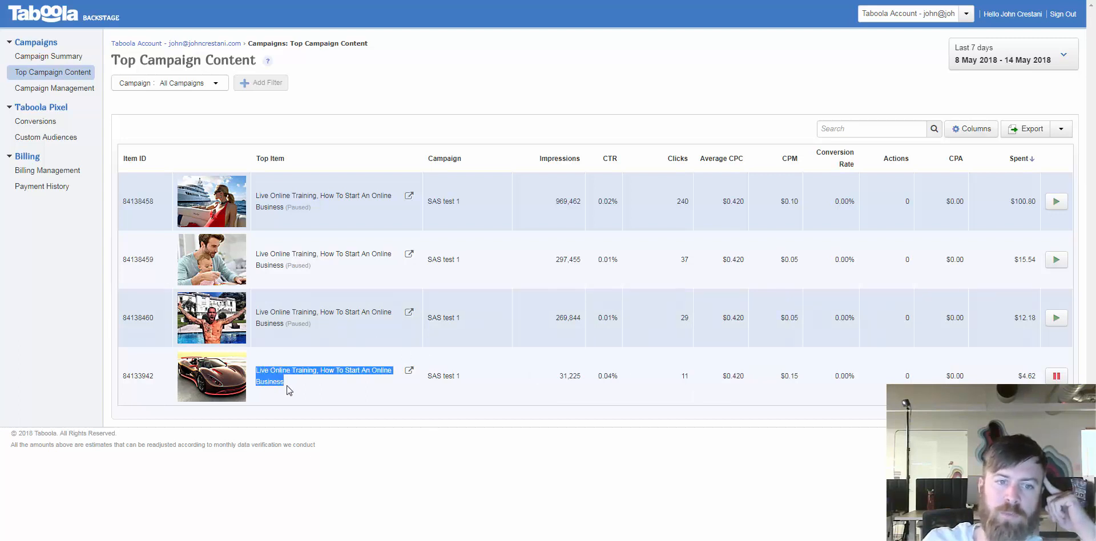
pyautogui.click(210, 387)
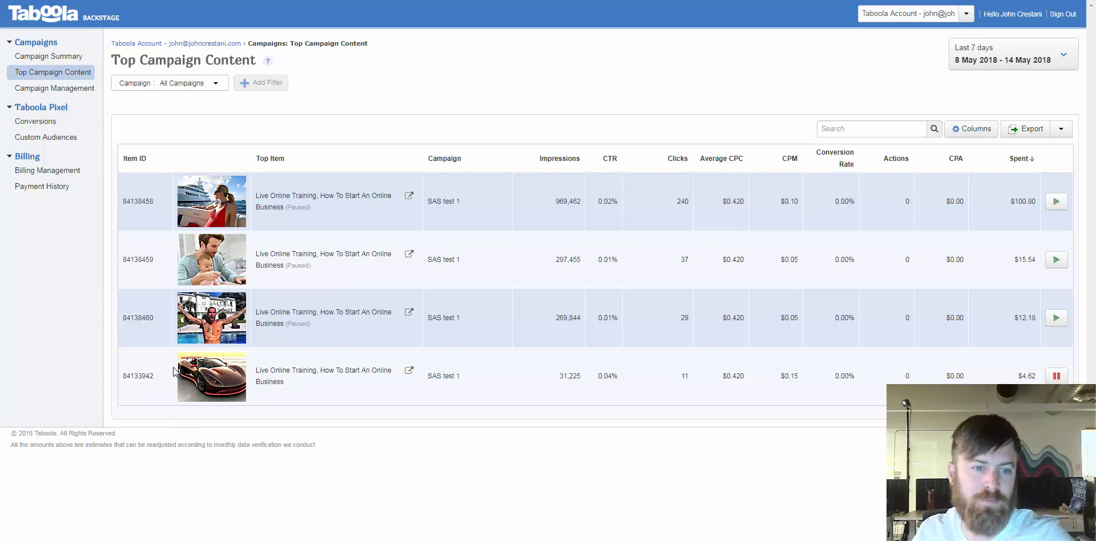
pyautogui.moveTo(253, 380)
pyautogui.mouseDown()
pyautogui.moveTo(266, 384)
pyautogui.moveTo(257, 377)
pyautogui.mouseUp()
pyautogui.click(280, 386)
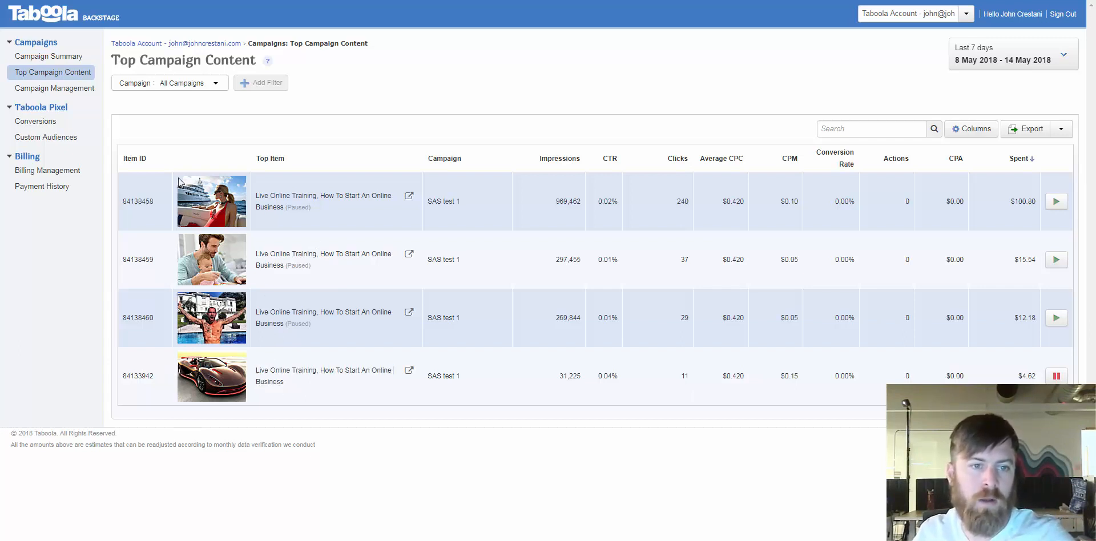
pyautogui.moveTo(257, 197); pyautogui.dragTo(326, 395)
pyautogui.click(327, 396)
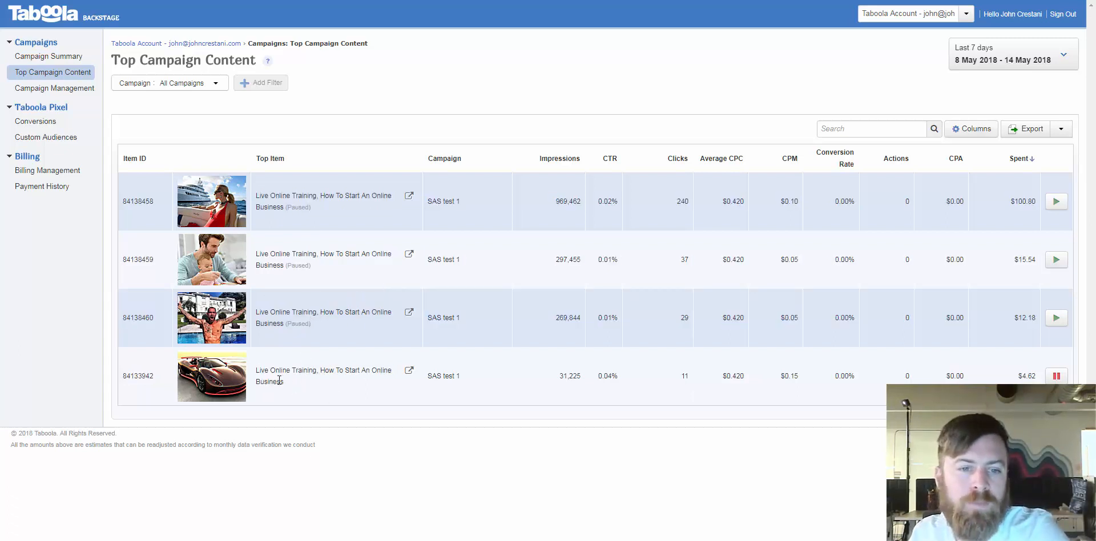
pyautogui.moveTo(284, 382)
pyautogui.mouseDown()
pyautogui.moveTo(176, 366)
pyautogui.moveTo(281, 381)
pyautogui.mouseUp()
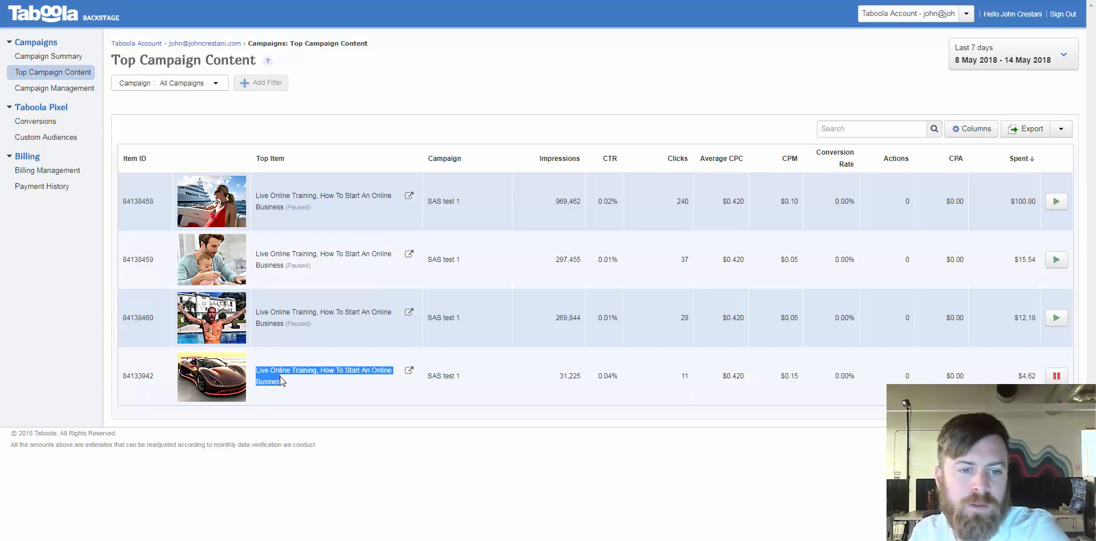
pyautogui.click(290, 396)
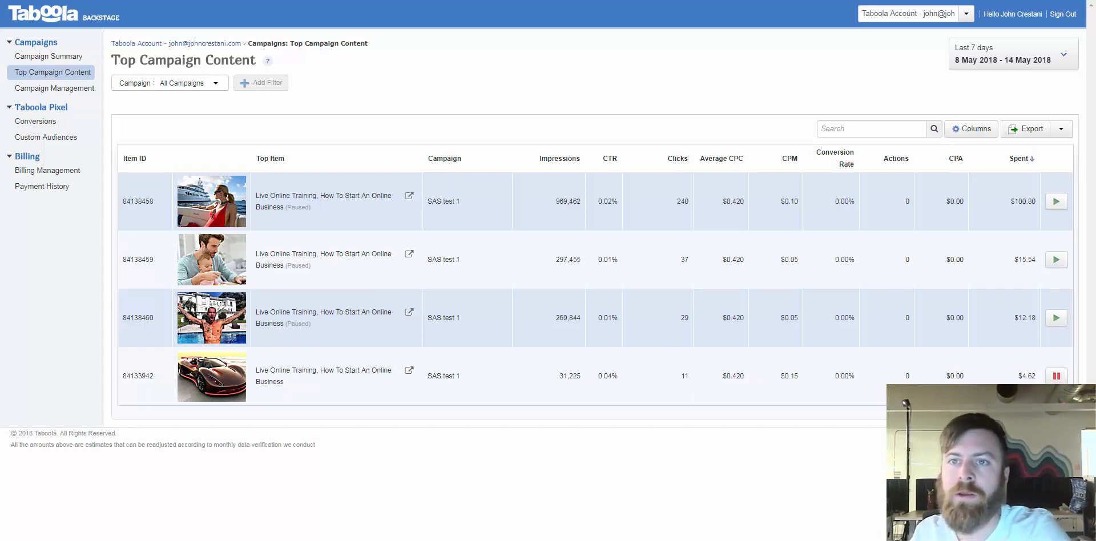
# - Open the Campaign Management page in Taboola and switch to a new blank Notepad document
pyautogui.click(57, 89)
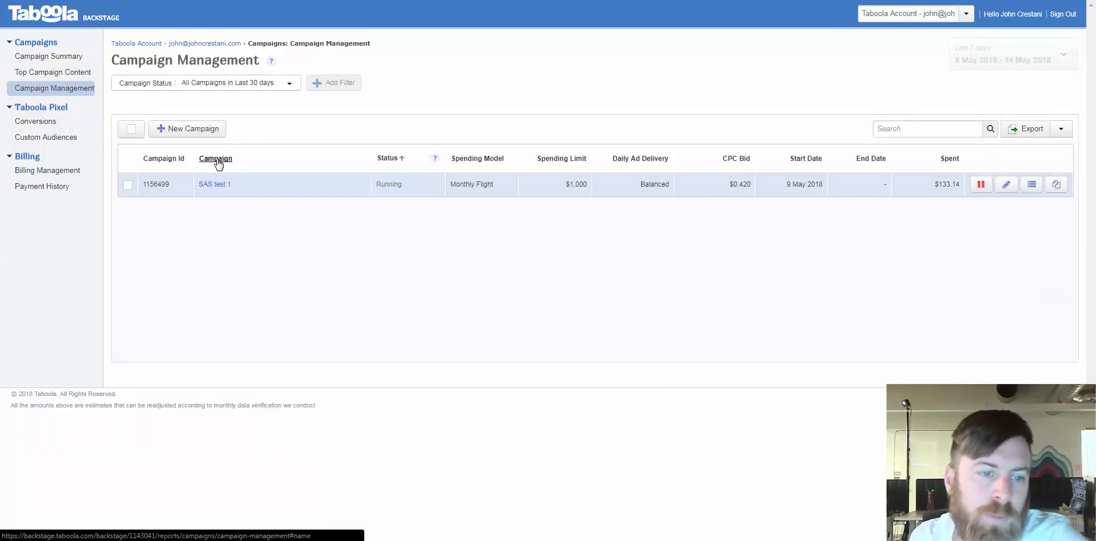
pyautogui.click(12, 539)
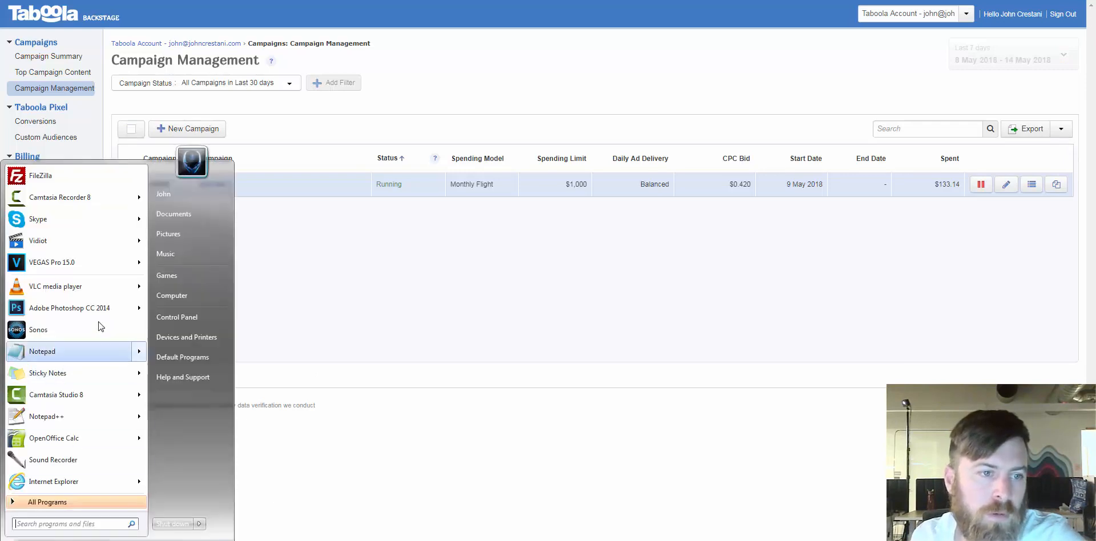
pyautogui.click(42, 351)
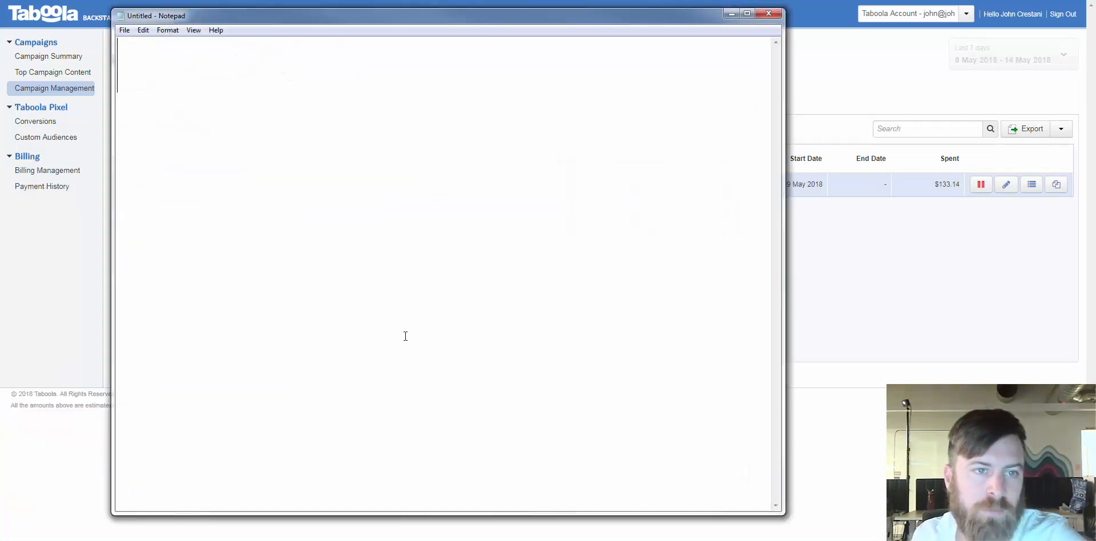
# - Write "1. Find more images to test" in the blank note and begin a second item with "2."
pyautogui.write('1`')
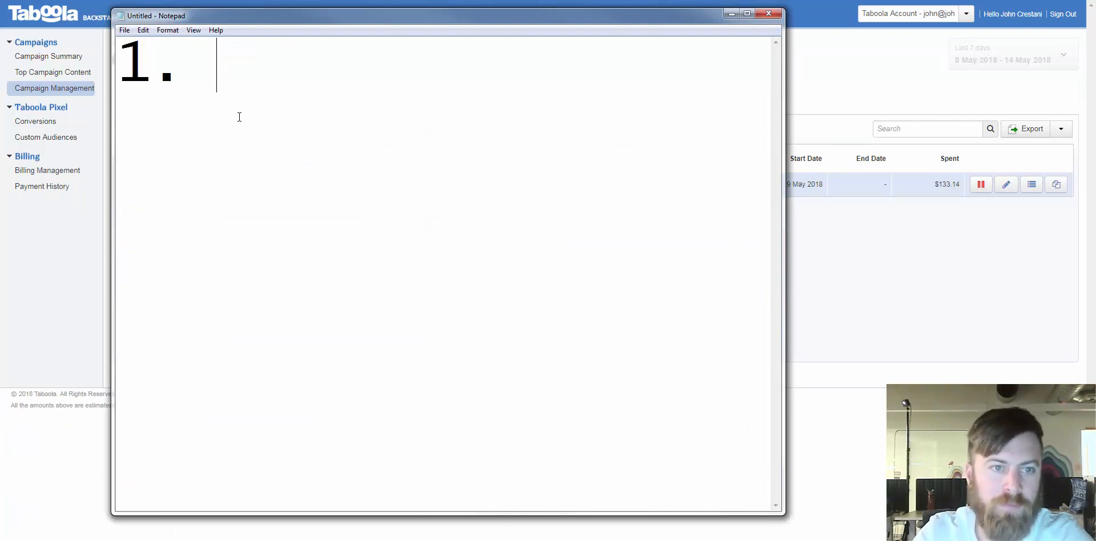
pyautogui.write(' Find more i')
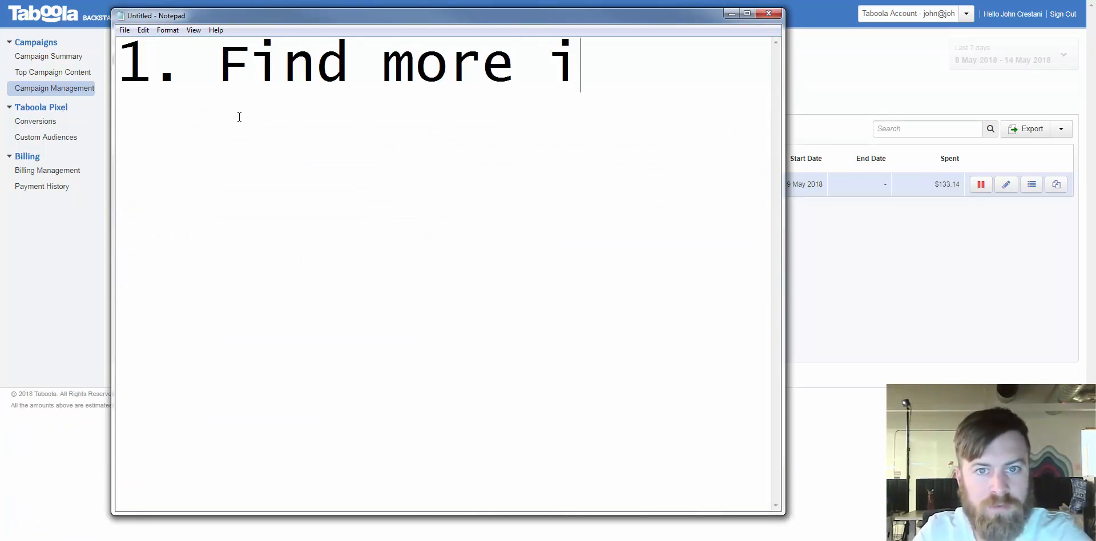
pyautogui.write('mages')
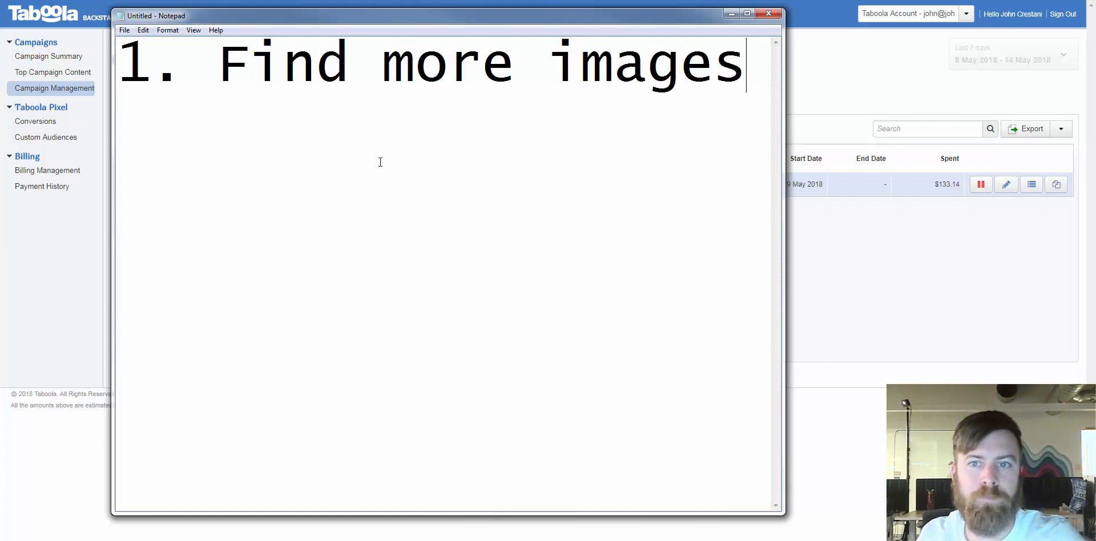
pyautogui.write(' to test')
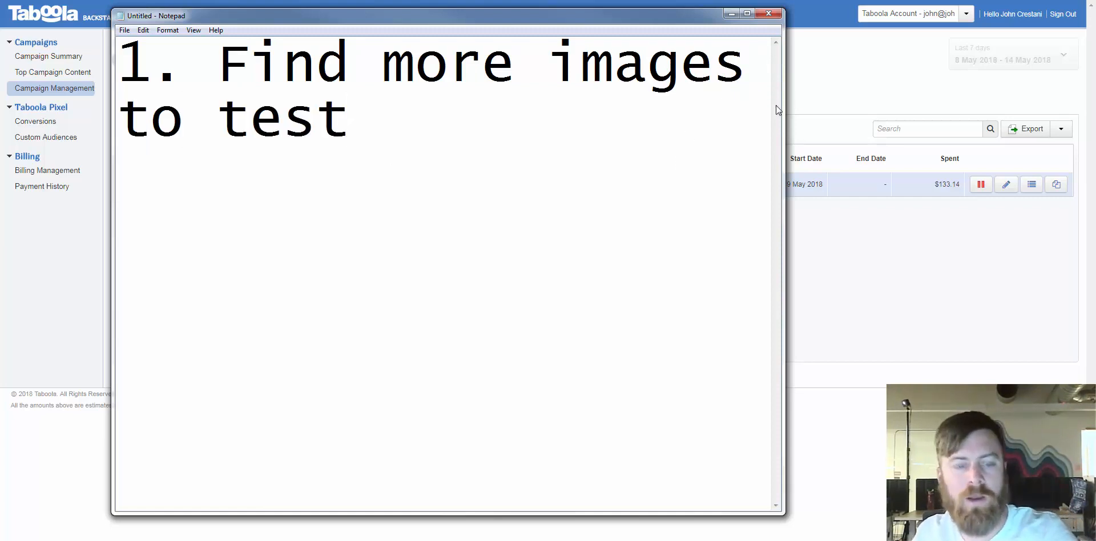
pyautogui.write('2.')
# - Return to Taboola, open the SAS test 1 campaign summary by site, and compare the sites' impressions, CTR and clicks
pyautogui.click(872, 87)
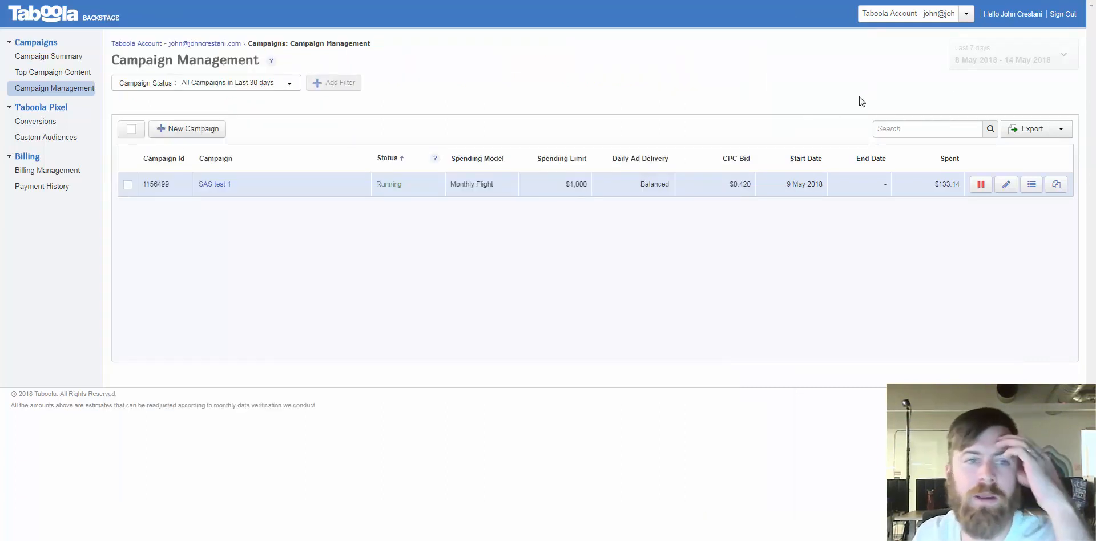
pyautogui.click(211, 186)
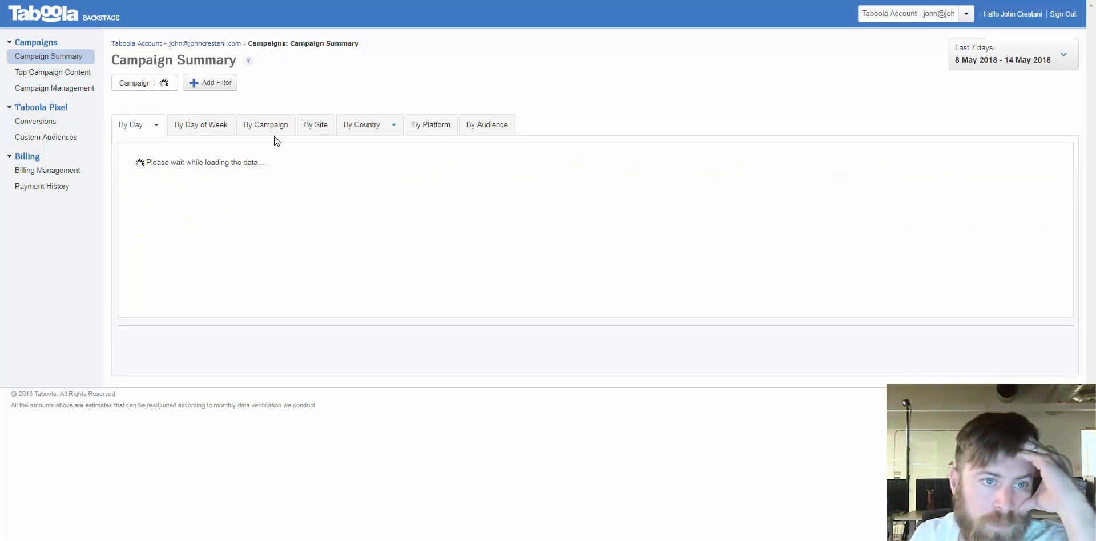
pyautogui.click(314, 131)
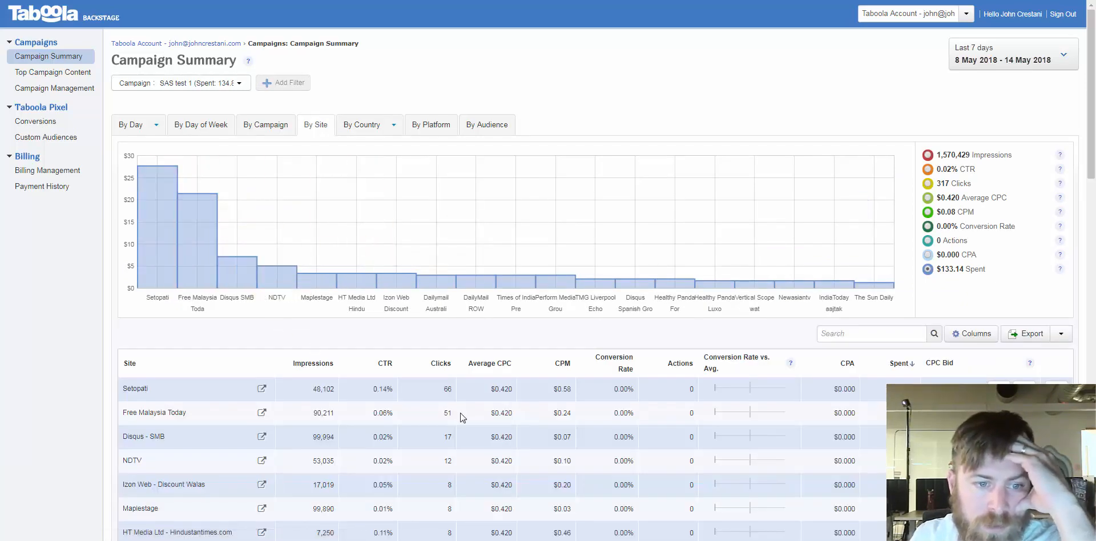
pyautogui.scroll(-1, 463, 419)
pyautogui.scroll(-1, 460, 416)
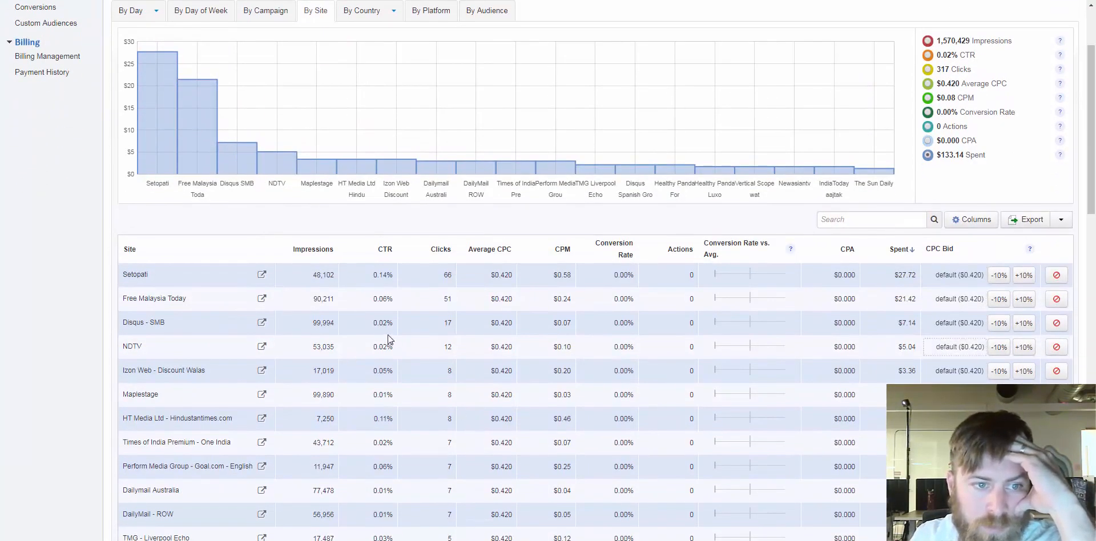
pyautogui.scroll(-2, 282, 329)
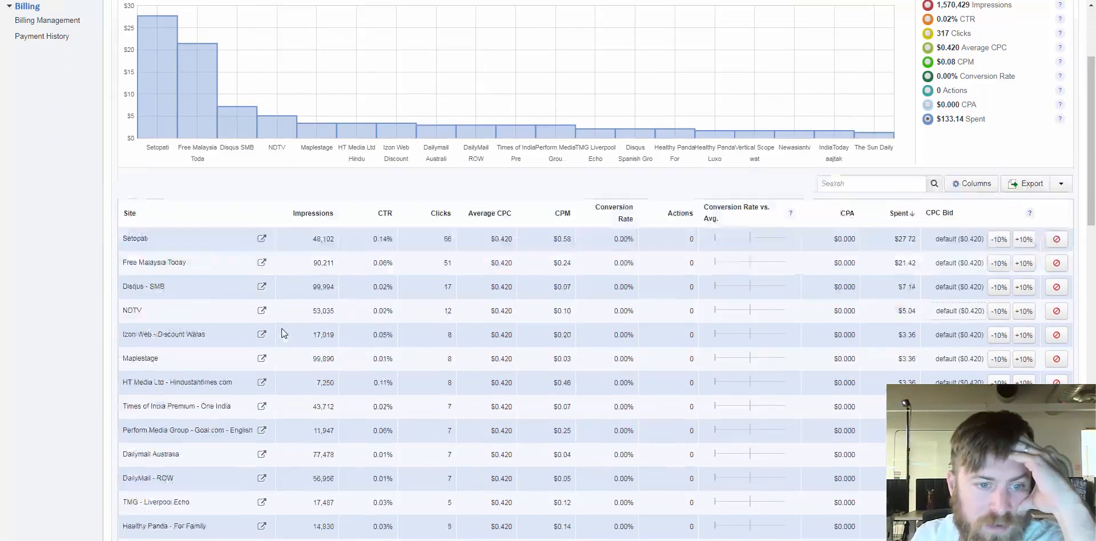
pyautogui.scroll(3, 282, 332)
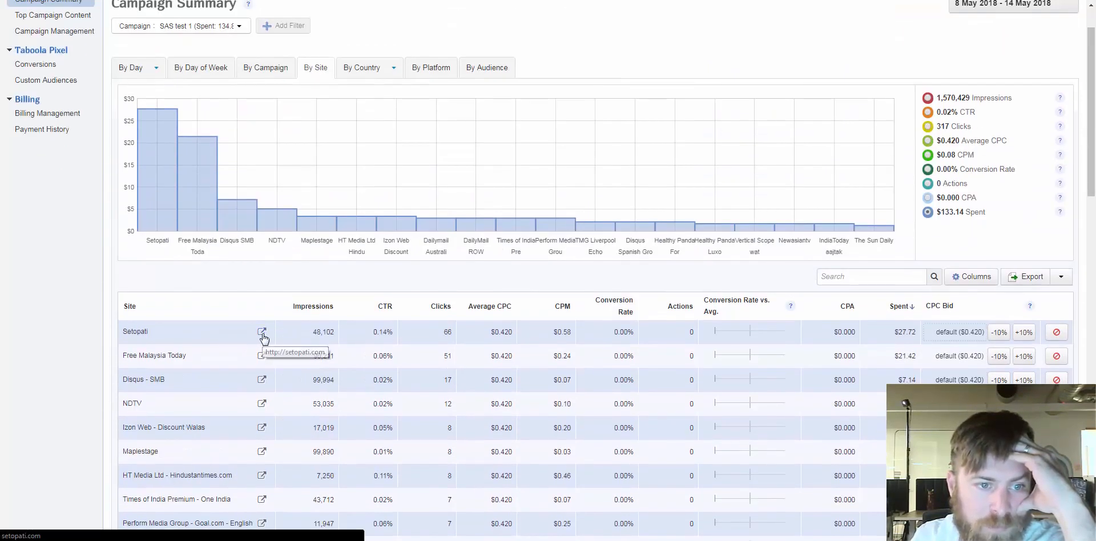
# - Open the Setopati website from the site report and look through its homepage for sponsored content
pyautogui.click(263, 334)
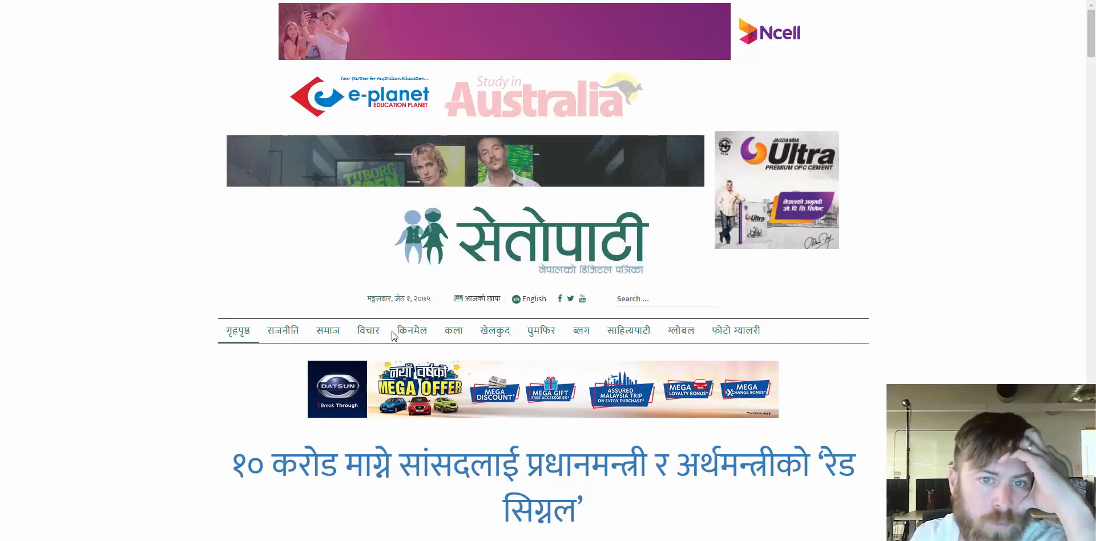
pyautogui.scroll(-3, 661, 288)
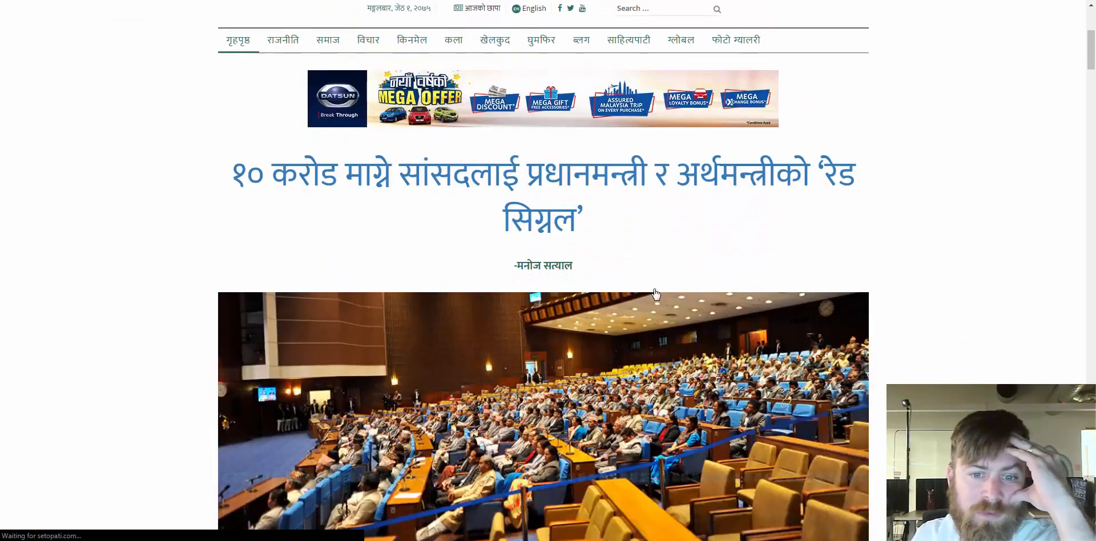
pyautogui.scroll(-5, 655, 290)
pyautogui.scroll(5, 652, 291)
pyautogui.scroll(-5, 652, 290)
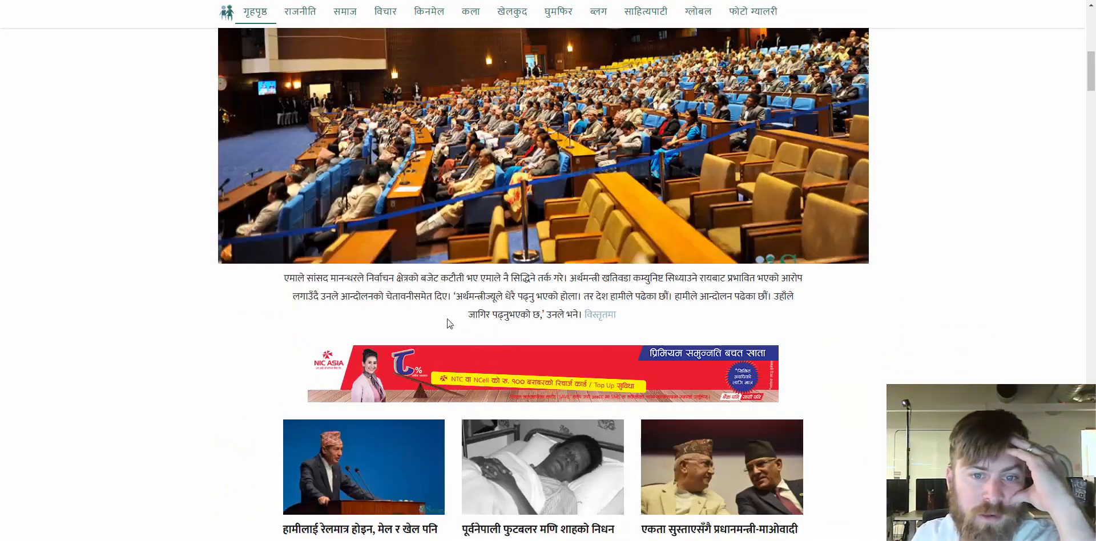
pyautogui.moveTo(361, 281); pyautogui.dragTo(571, 315)
pyautogui.click(749, 329)
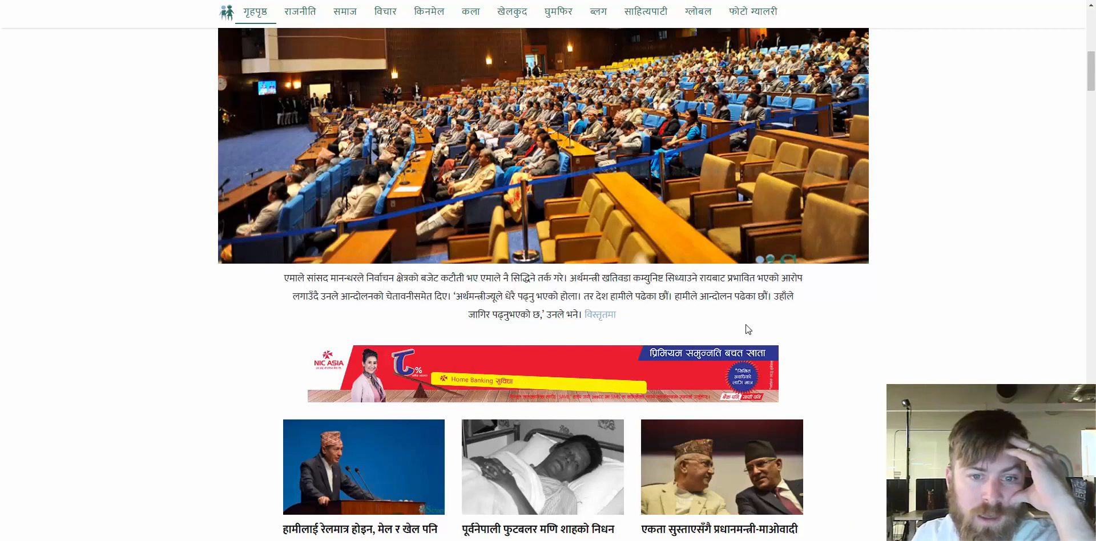
pyautogui.scroll(-3, 755, 331)
pyautogui.scroll(-4, 756, 327)
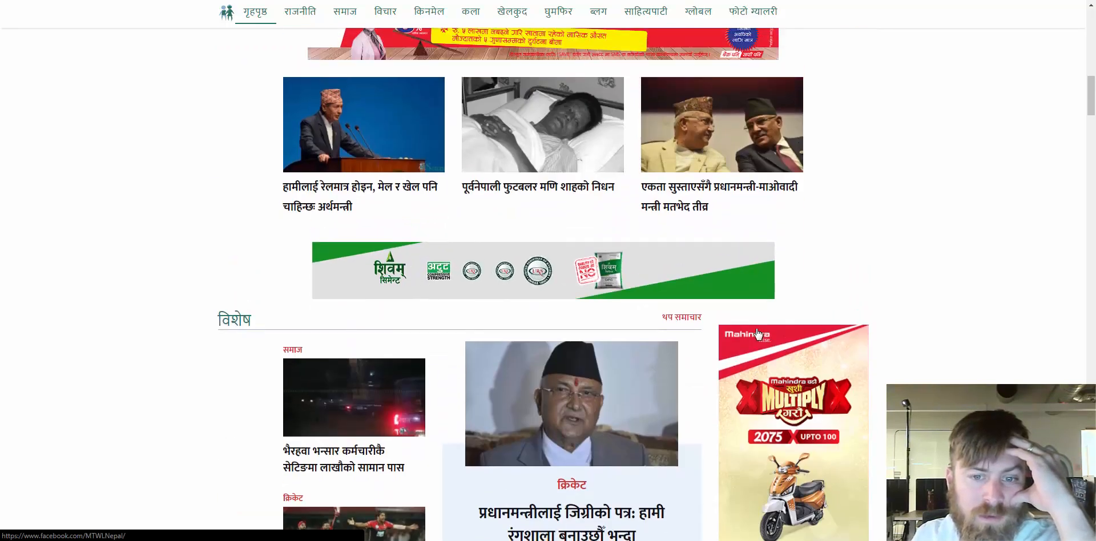
pyautogui.scroll(-5, 757, 333)
pyautogui.scroll(8, 758, 333)
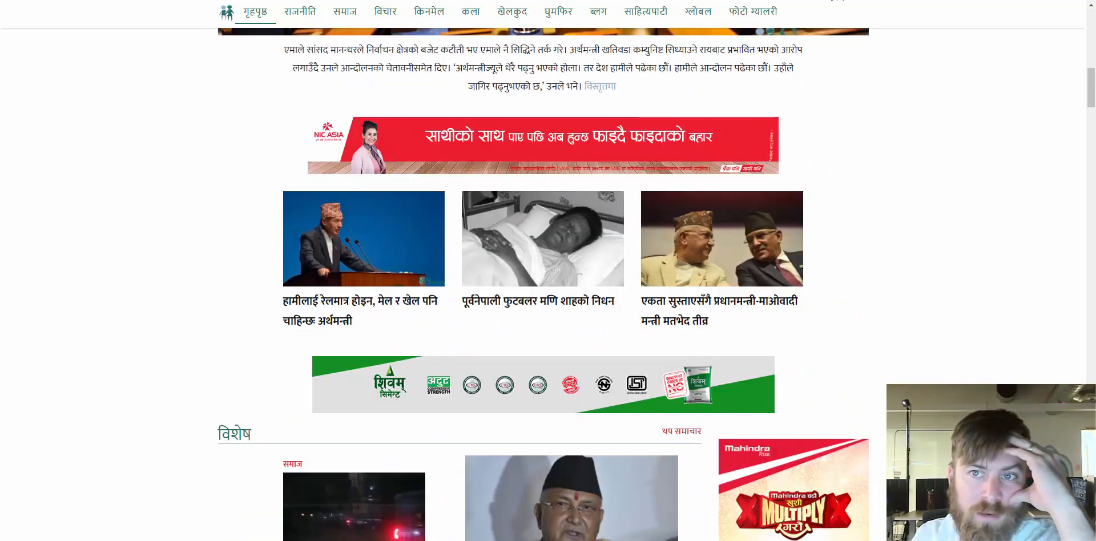
pyautogui.scroll(5, 758, 333)
pyautogui.scroll(-7, 856, 254)
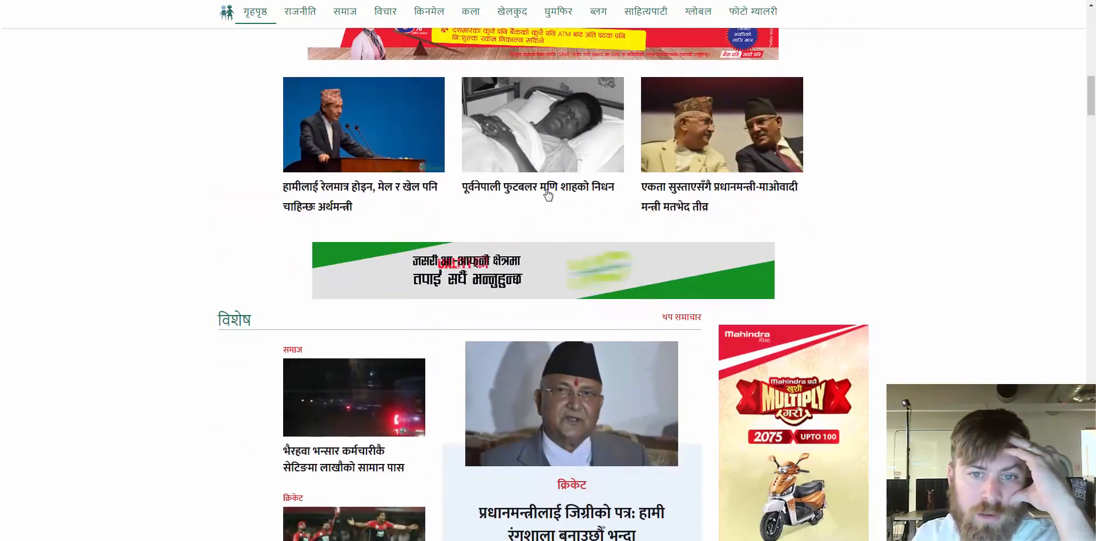
# - Open the homepage's footballer article and examine the Taboola sponsored links below its comments
pyautogui.click(549, 196)
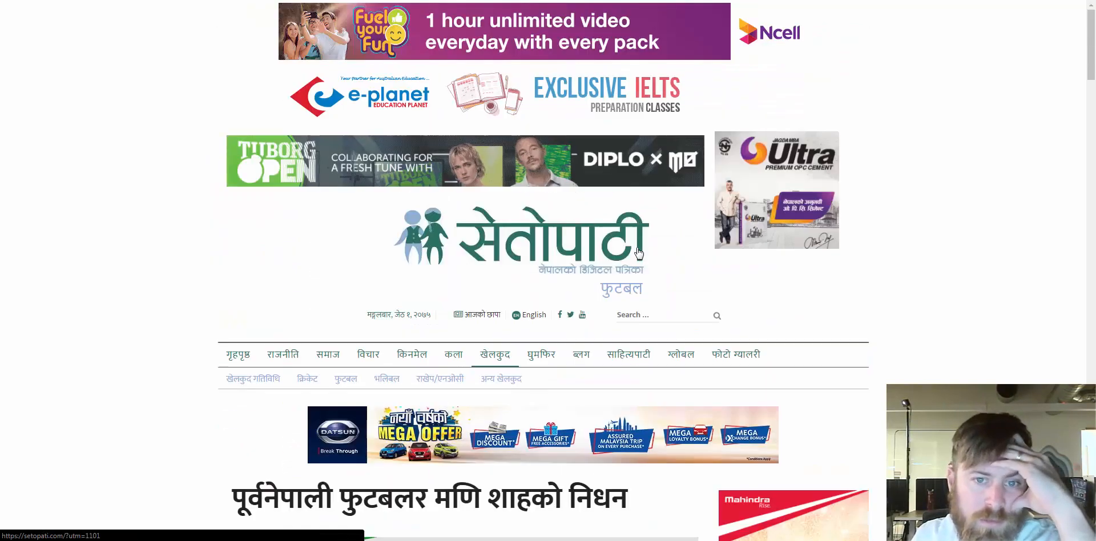
pyautogui.scroll(-5, 643, 261)
pyautogui.scroll(-20, 644, 261)
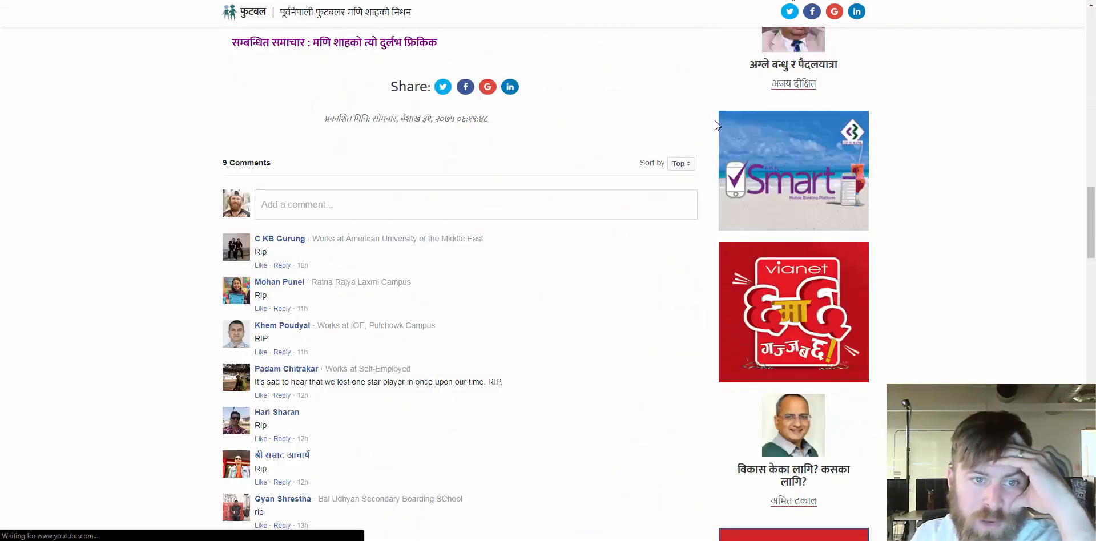
pyautogui.scroll(5, 715, 128)
pyautogui.scroll(-10, 811, 260)
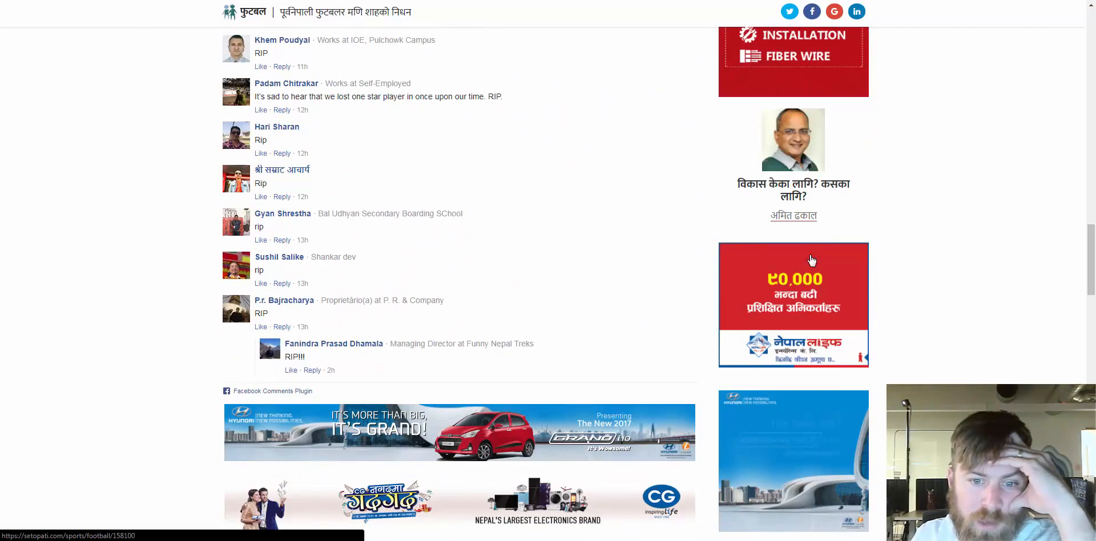
pyautogui.scroll(-8, 811, 261)
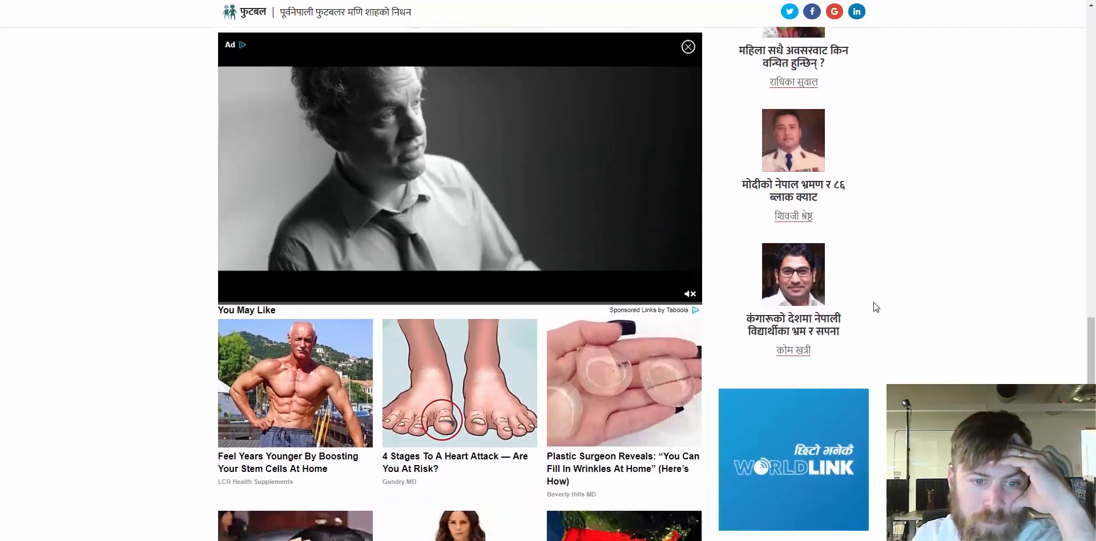
pyautogui.scroll(-4, 875, 307)
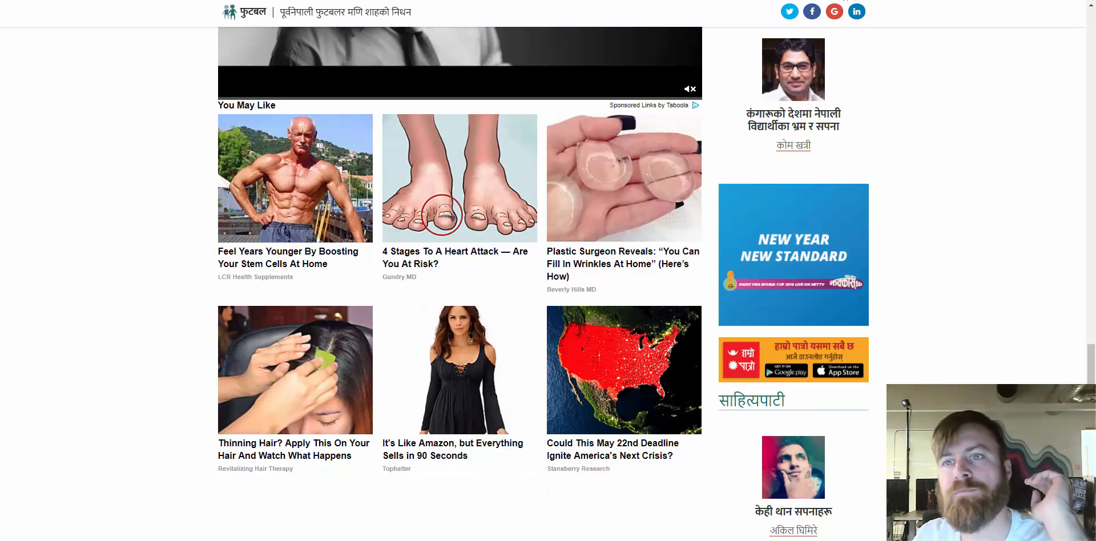
# - Leave the news site, return to Taboola's Campaign Management page and open the SAS test 1 campaign for editing
pyautogui.click(834, 0)
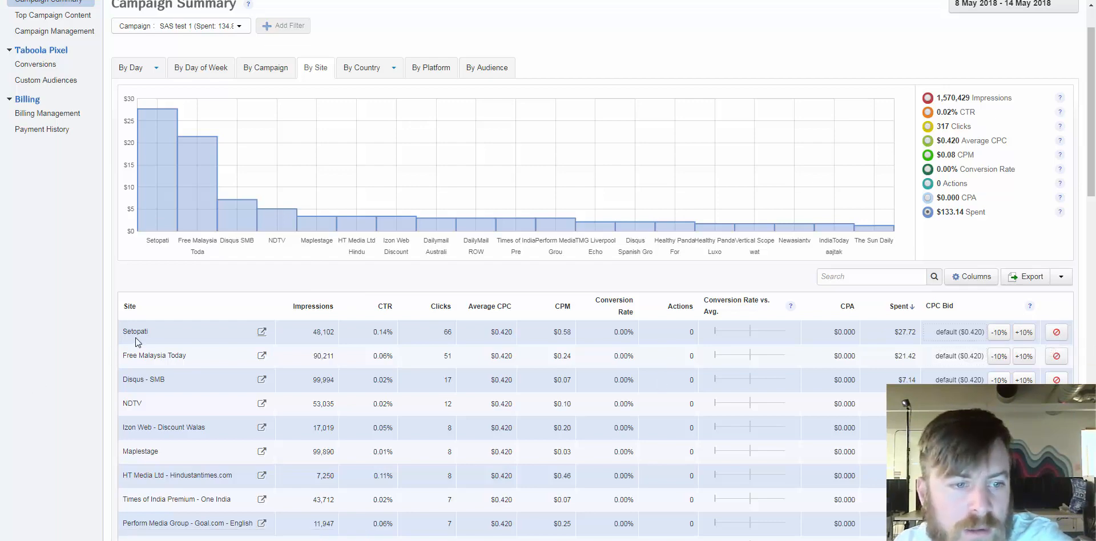
pyautogui.scroll(2, 182, 372)
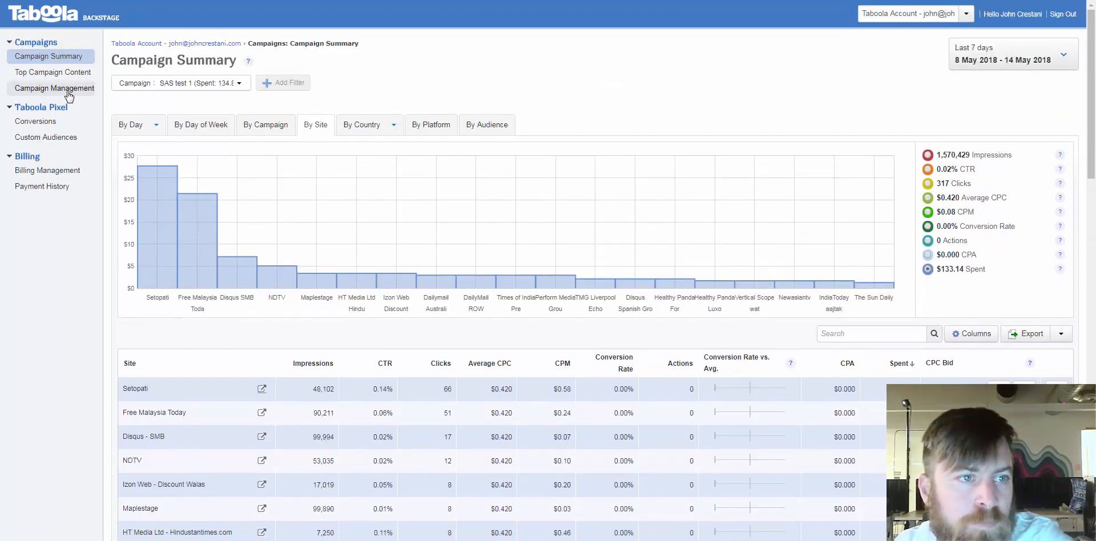
pyautogui.click(69, 91)
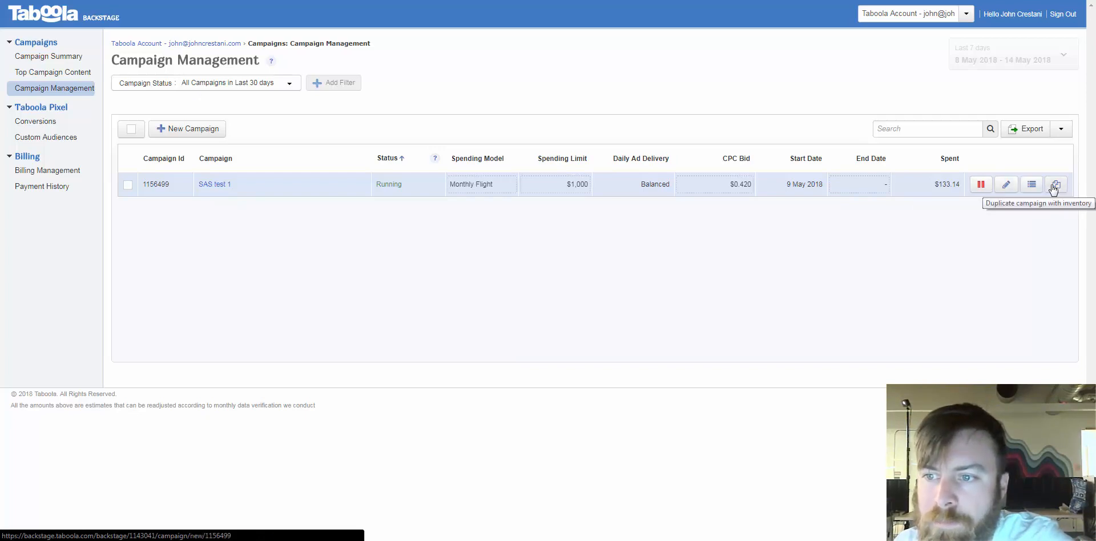
pyautogui.click(1007, 185)
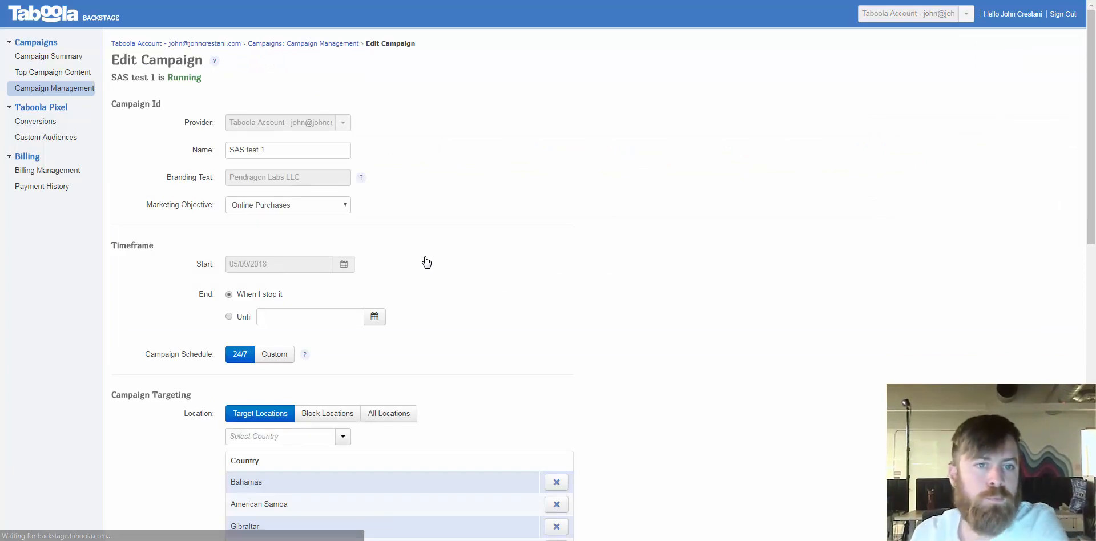
# - Expand the campaign's full list of target countries and review the locations it covers
pyautogui.scroll(-3, 425, 280)
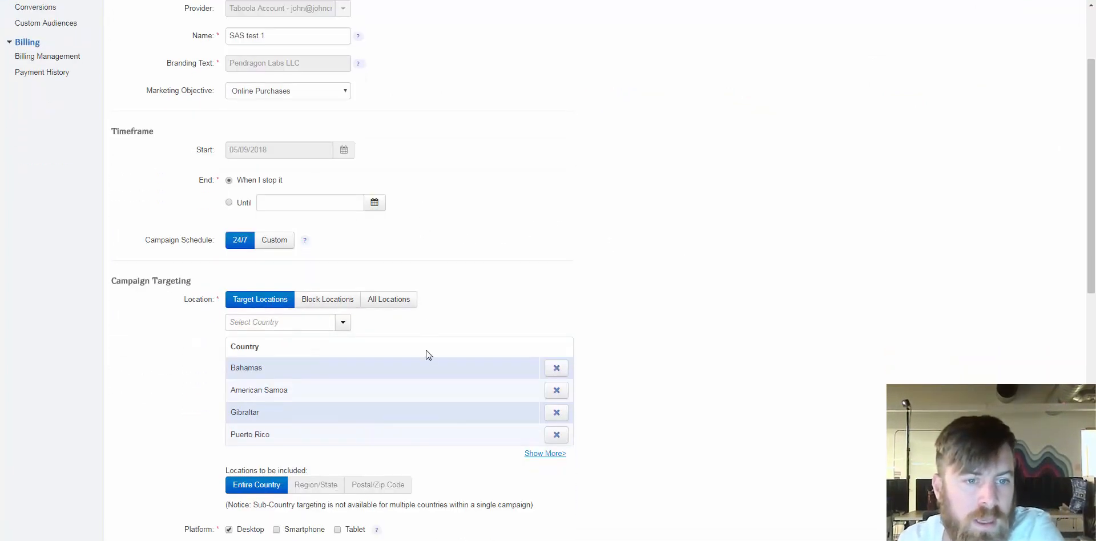
pyautogui.scroll(-1, 360, 325)
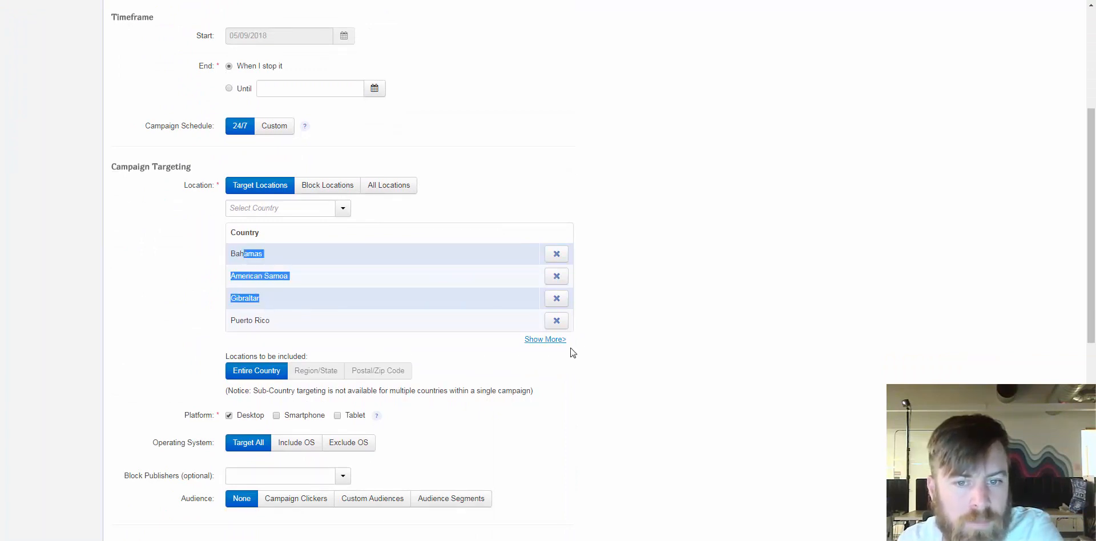
pyautogui.click(549, 339)
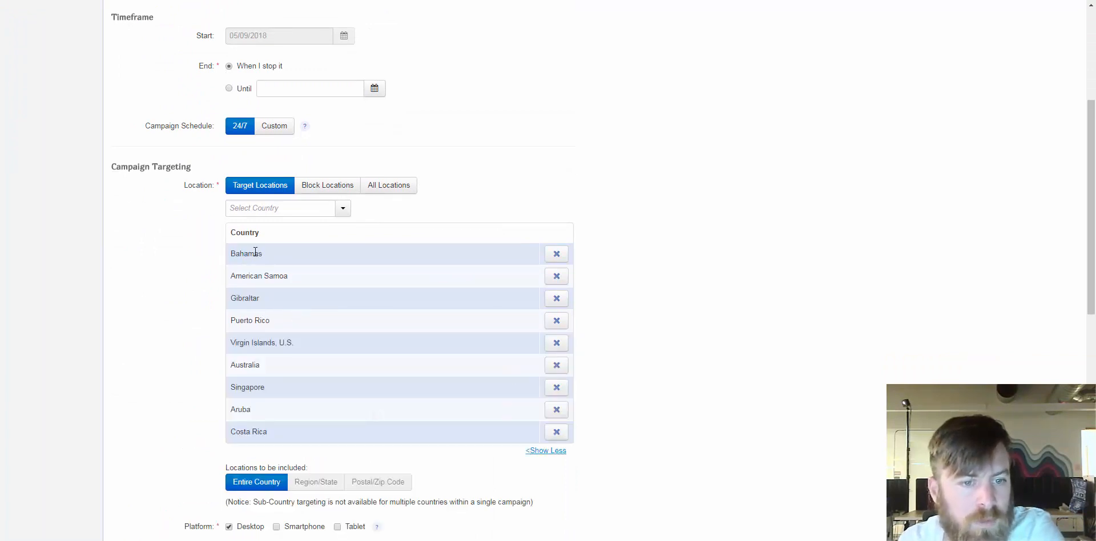
pyautogui.moveTo(275, 326); pyautogui.dragTo(266, 416)
pyautogui.click(287, 427)
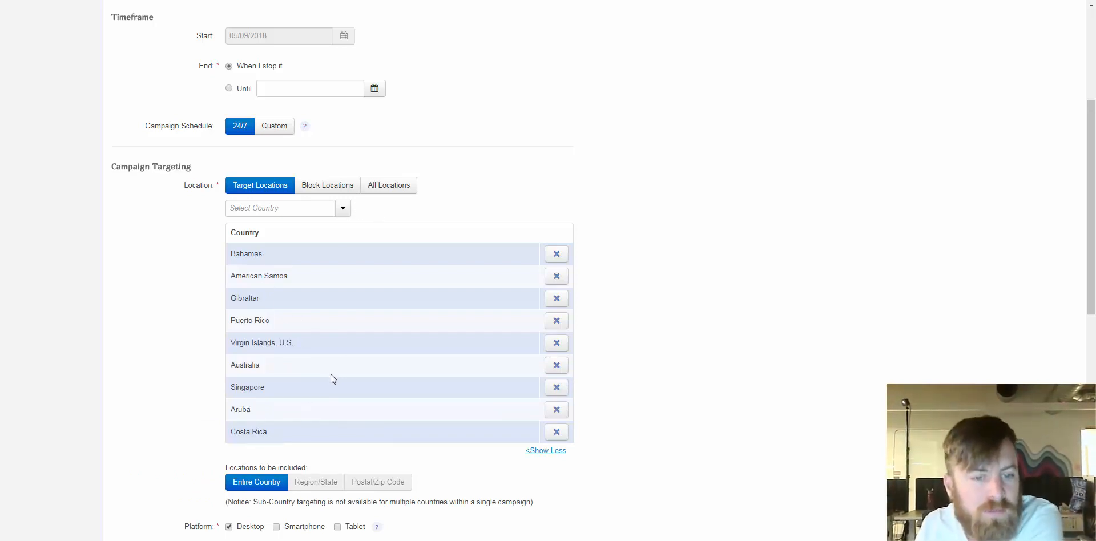
# - Review the campaign's platform, bidding and budget settings, and read the help note for the bid amount
pyautogui.scroll(-2, 330, 374)
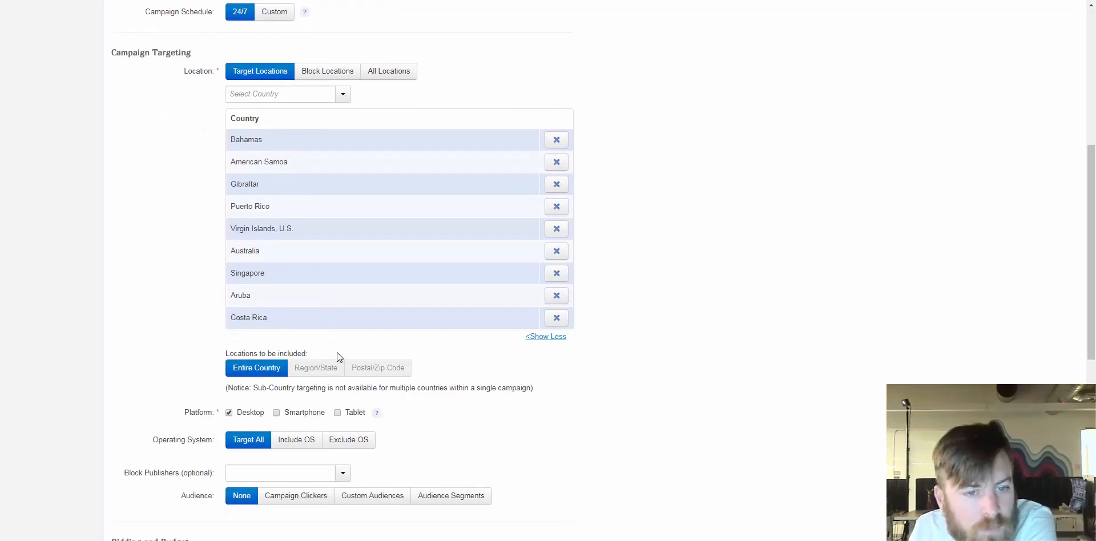
pyautogui.scroll(-1, 337, 355)
pyautogui.scroll(-3, 348, 364)
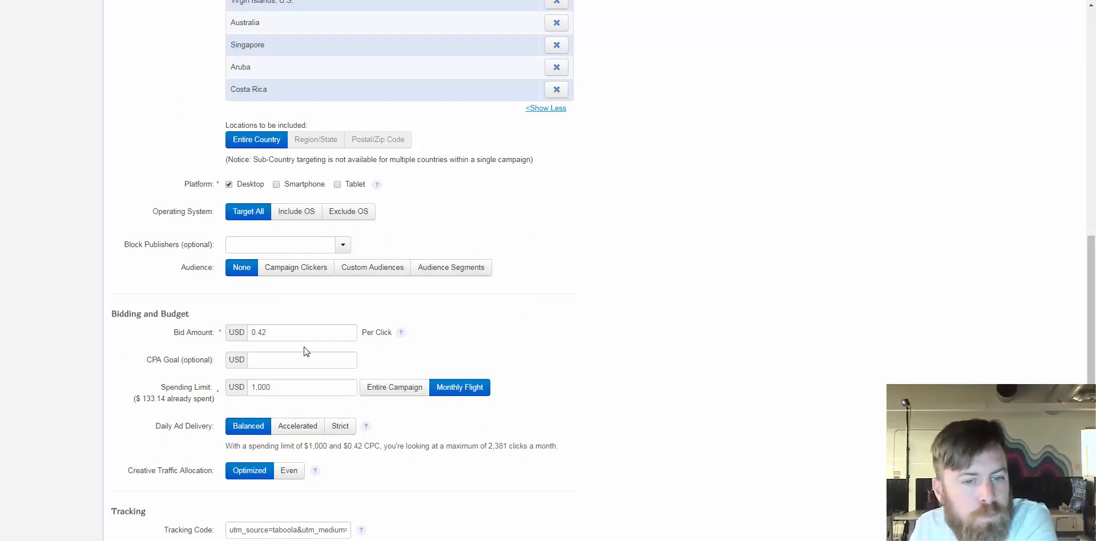
pyautogui.moveTo(272, 328); pyautogui.dragTo(248, 330)
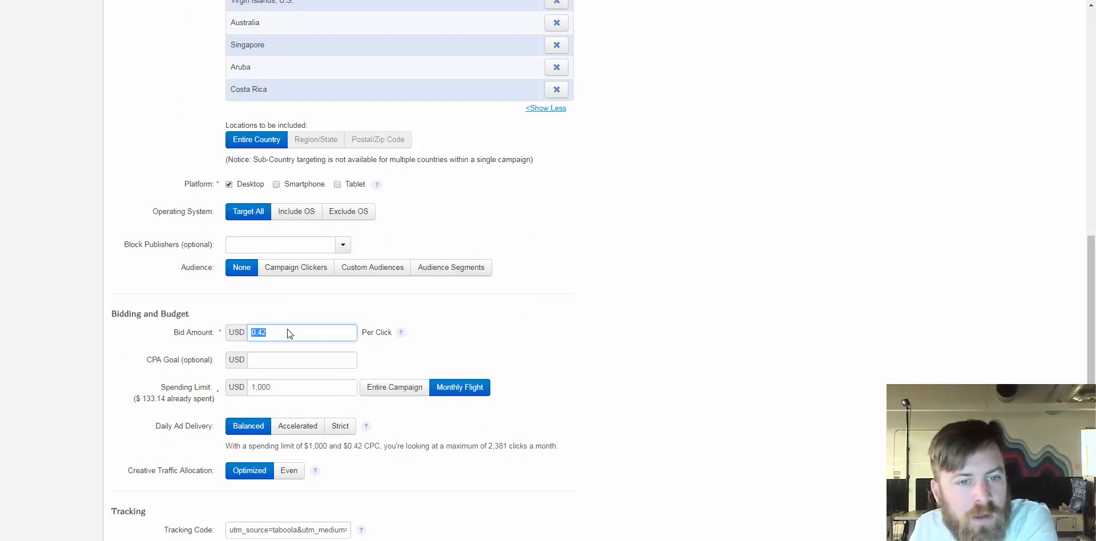
pyautogui.click(282, 337)
pyautogui.click(502, 324)
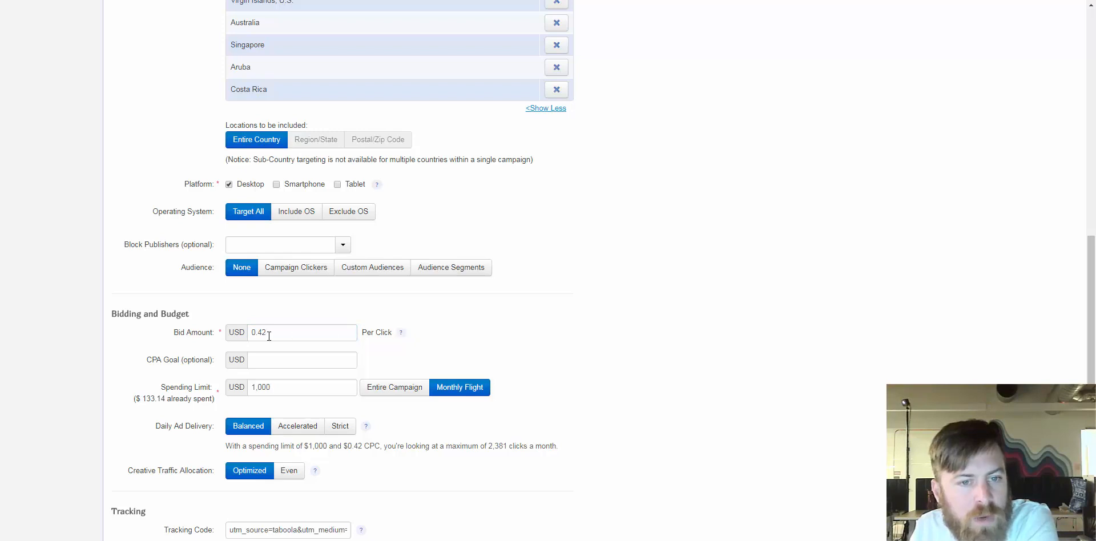
pyautogui.moveTo(268, 335); pyautogui.dragTo(248, 339)
pyautogui.click(400, 339)
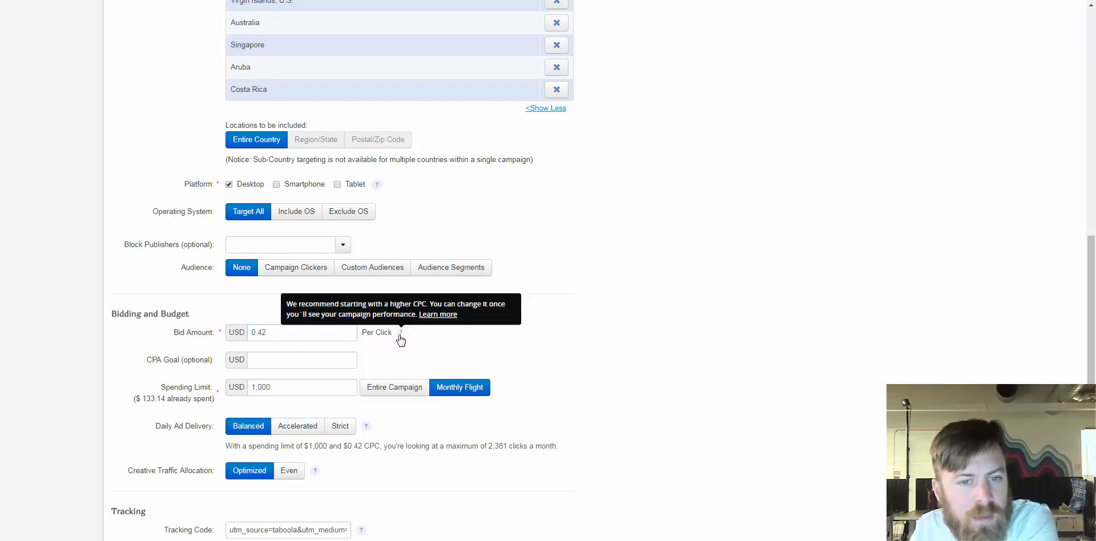
# - Review the campaign's ad delivery, traffic allocation and tracking code settings, and look back over its targeting, timeframe and campaign details
pyautogui.scroll(-3, 548, 330)
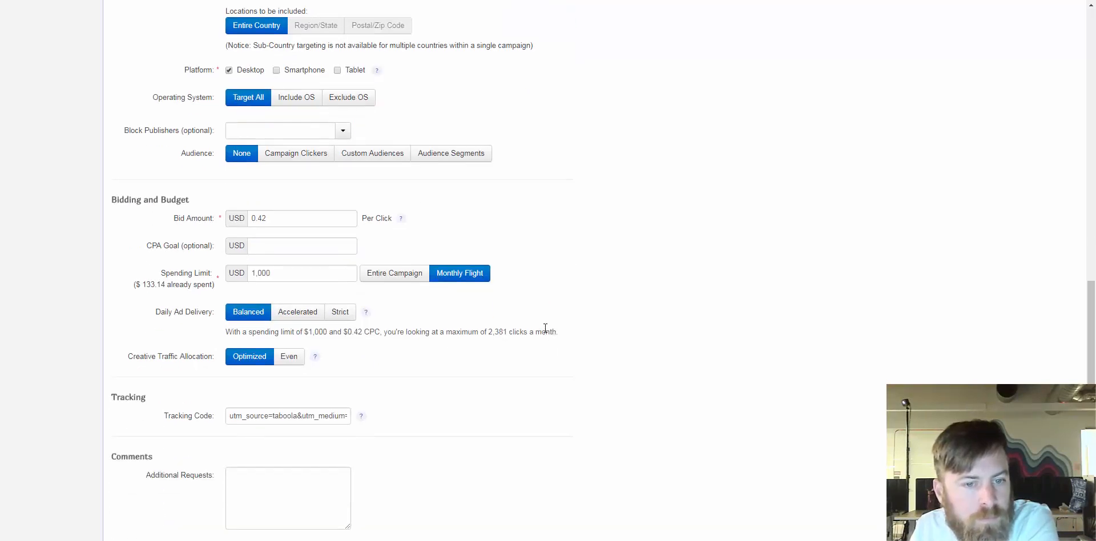
pyautogui.moveTo(266, 359); pyautogui.dragTo(353, 355)
pyautogui.moveTo(263, 362); pyautogui.dragTo(228, 360)
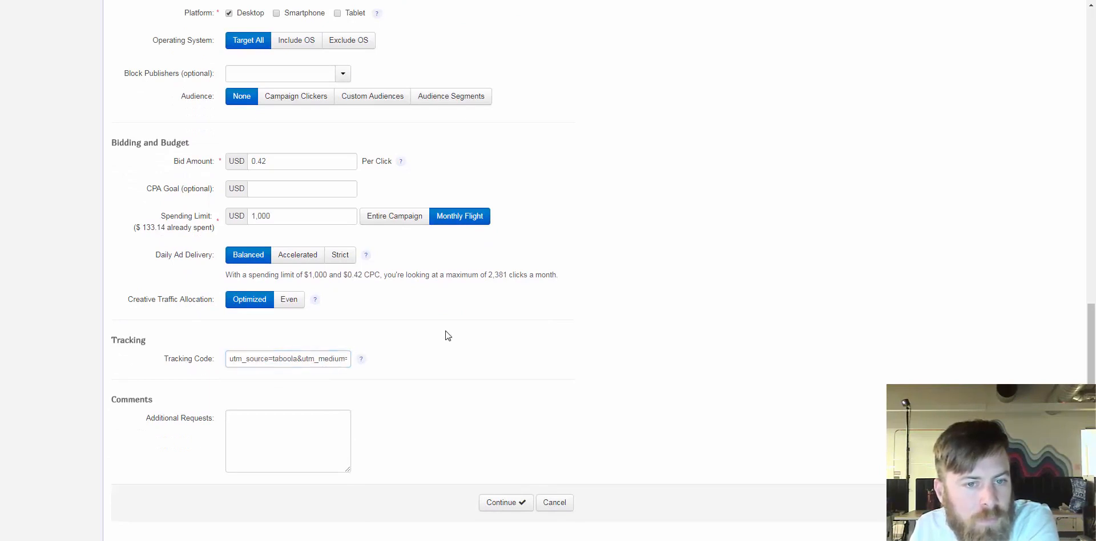
pyautogui.scroll(-1, 375, 332)
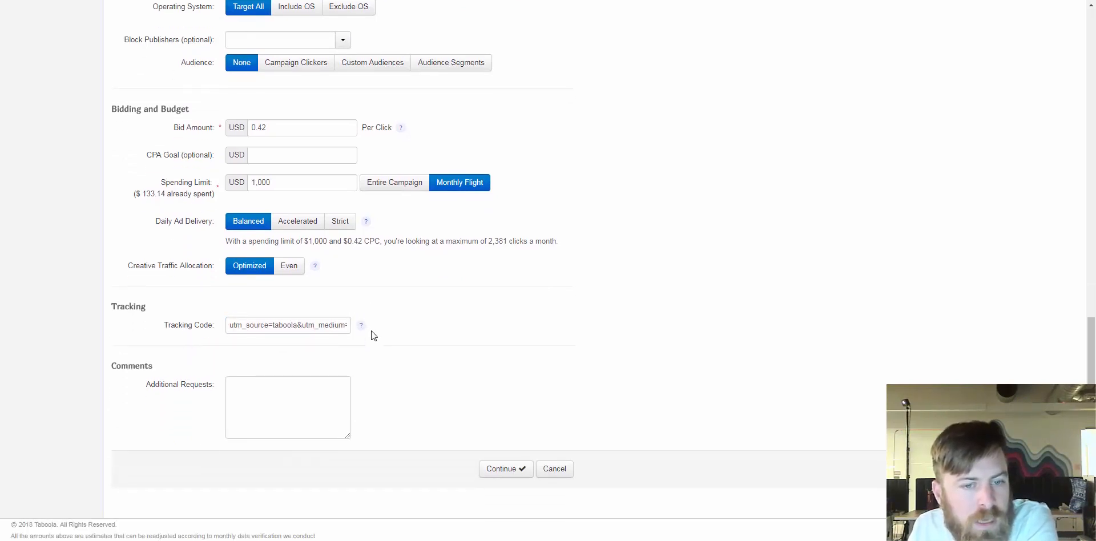
pyautogui.scroll(10, 372, 334)
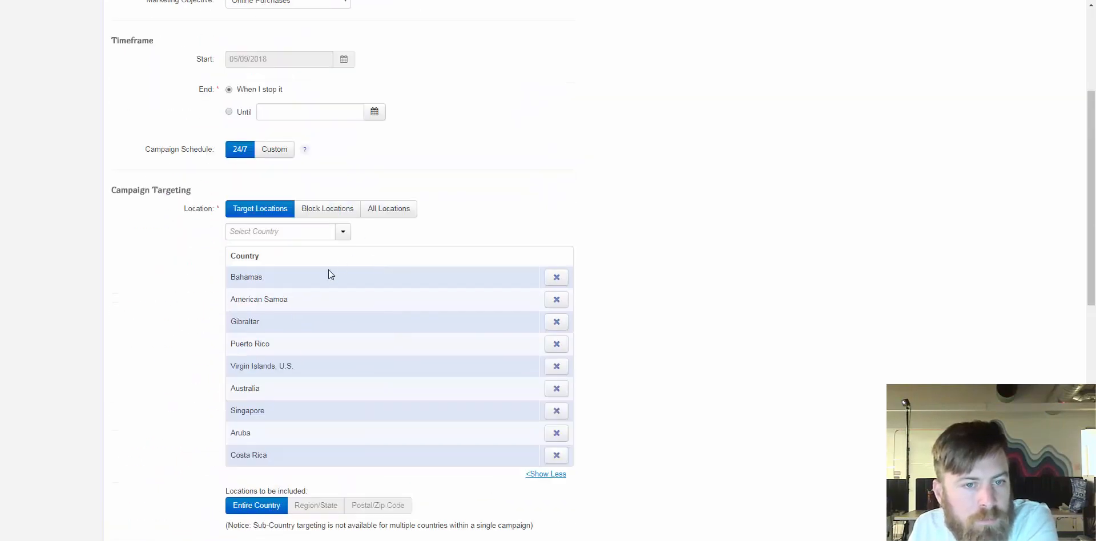
pyautogui.scroll(3, 405, 273)
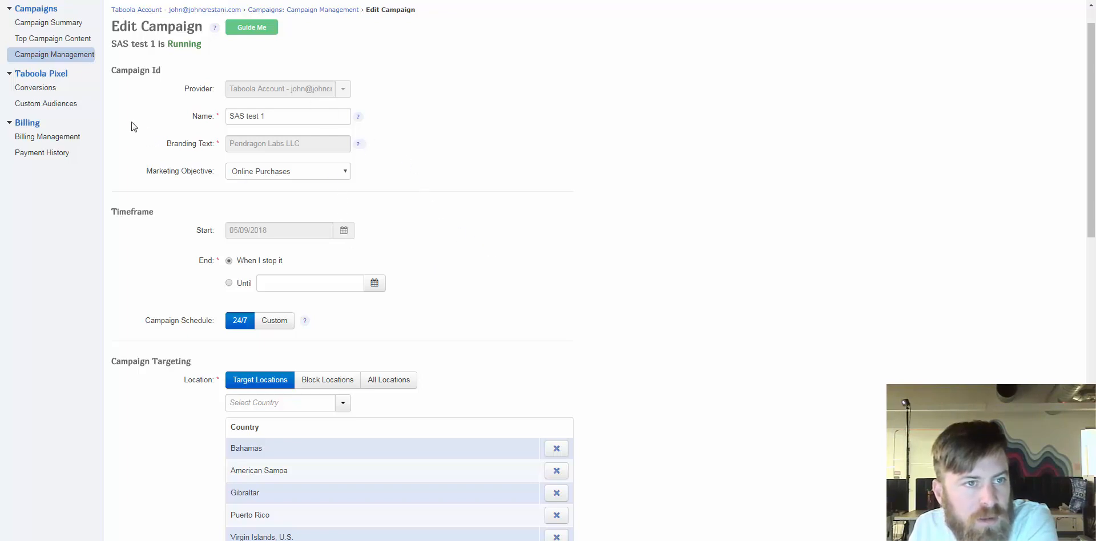
# - View Top Campaign Content, then break the Campaign Summary down by site and check the spend on Free Malaysia Today
pyautogui.click(53, 38)
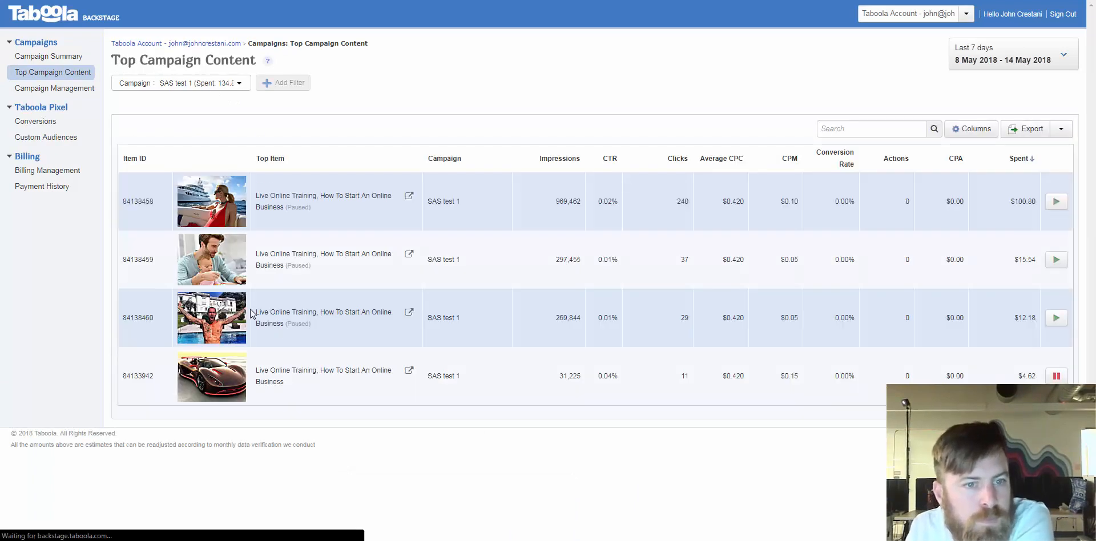
pyautogui.click(46, 58)
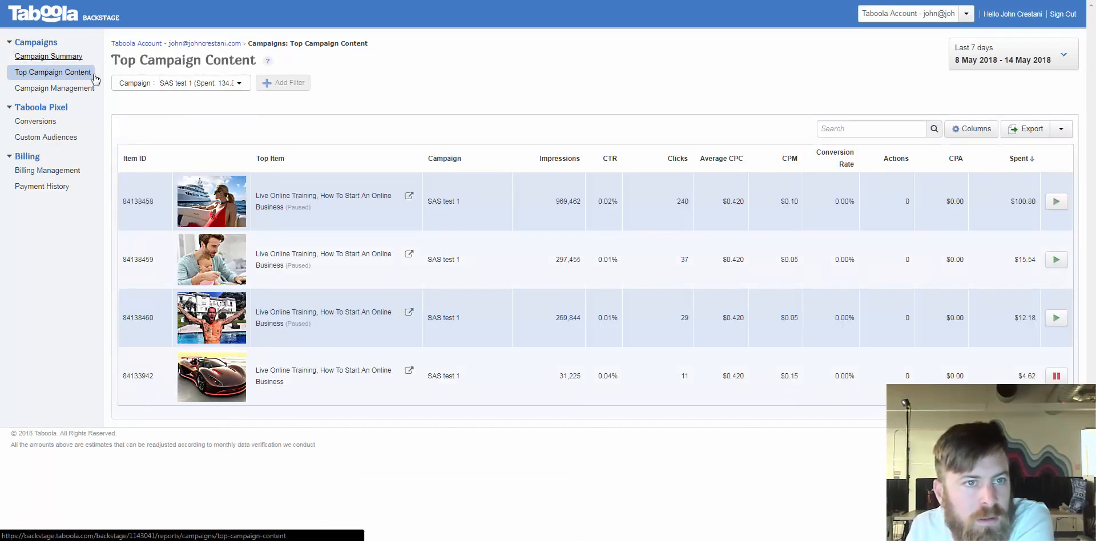
pyautogui.click(316, 125)
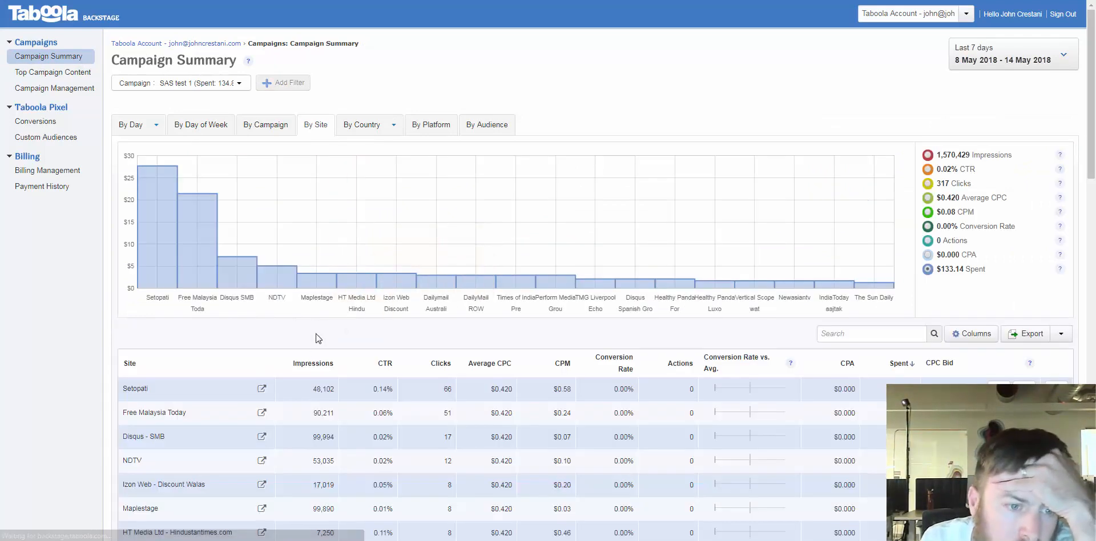
pyautogui.scroll(-1, 159, 344)
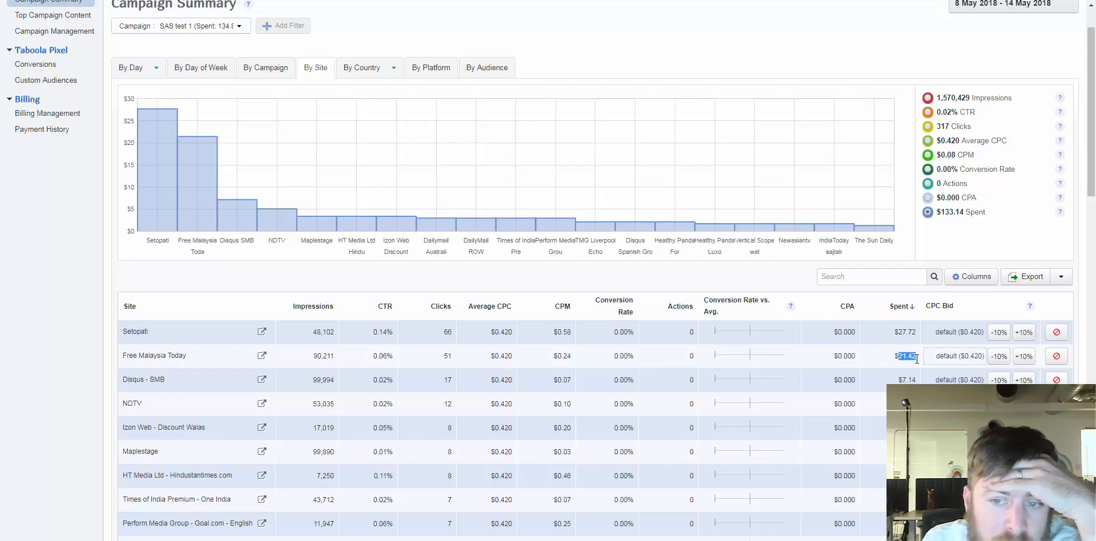
# - Visit the Free Malaysia Today site, find its Taboola ad placement and view, then dismiss, the Sponsored Links information popup
pyautogui.click(262, 356)
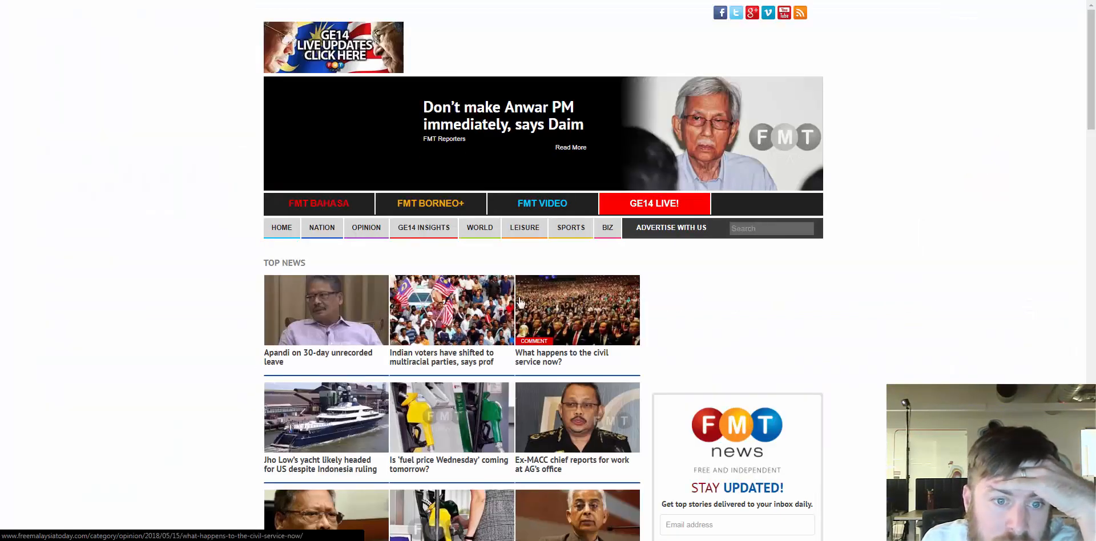
pyautogui.scroll(-14, 512, 311)
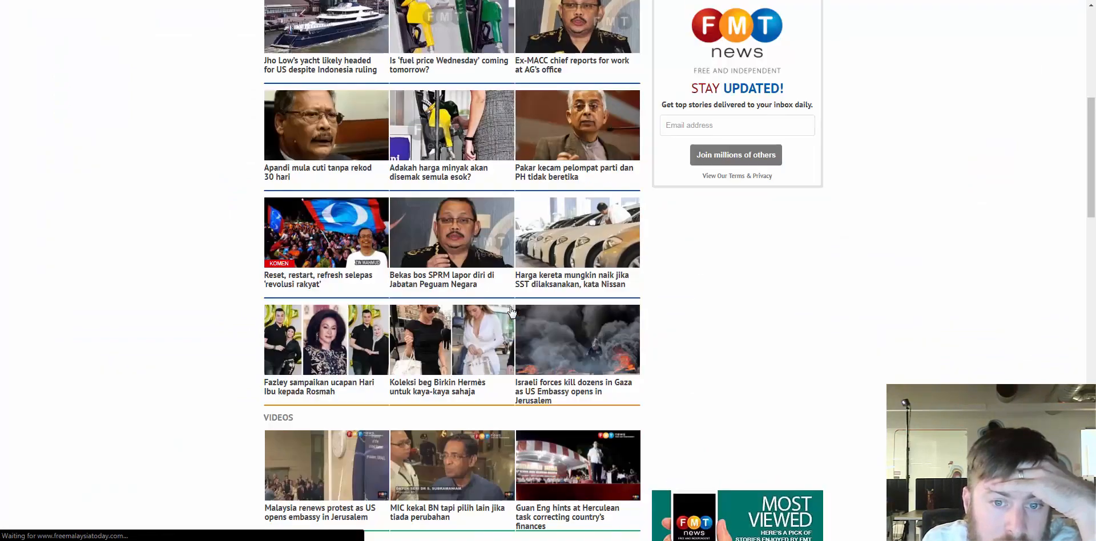
pyautogui.scroll(-15, 512, 311)
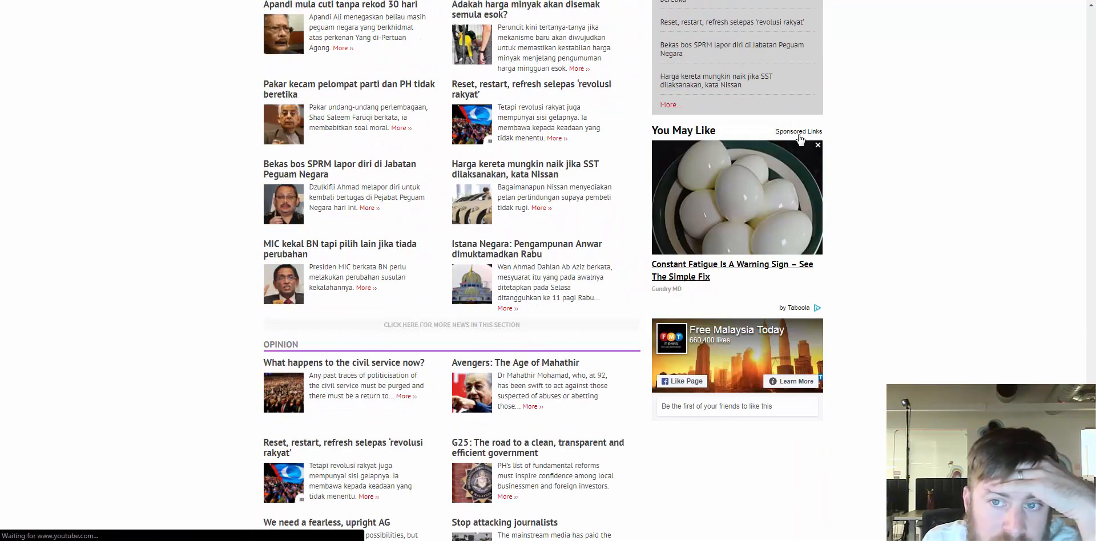
pyautogui.click(803, 132)
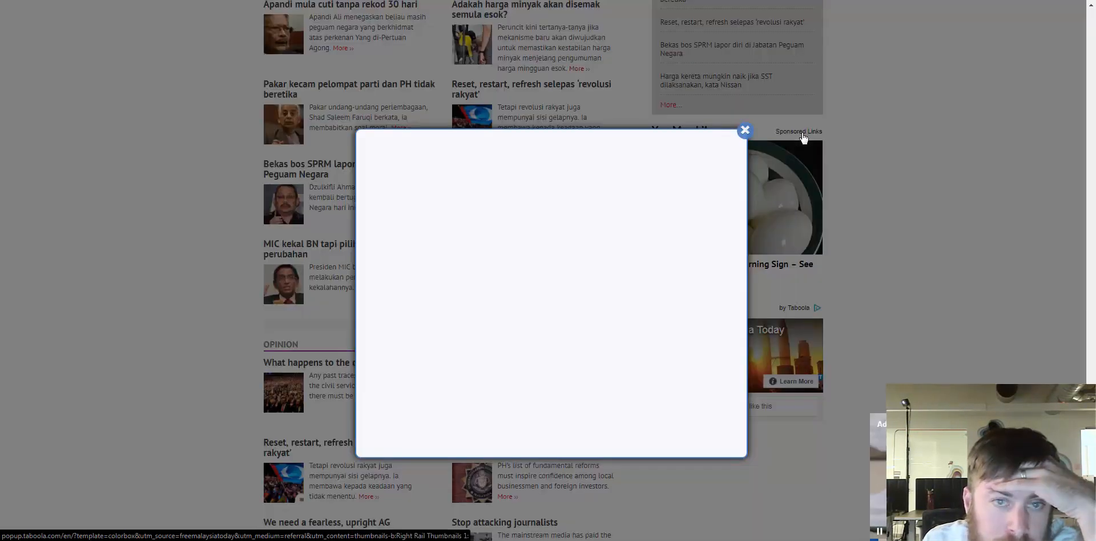
pyautogui.click(745, 132)
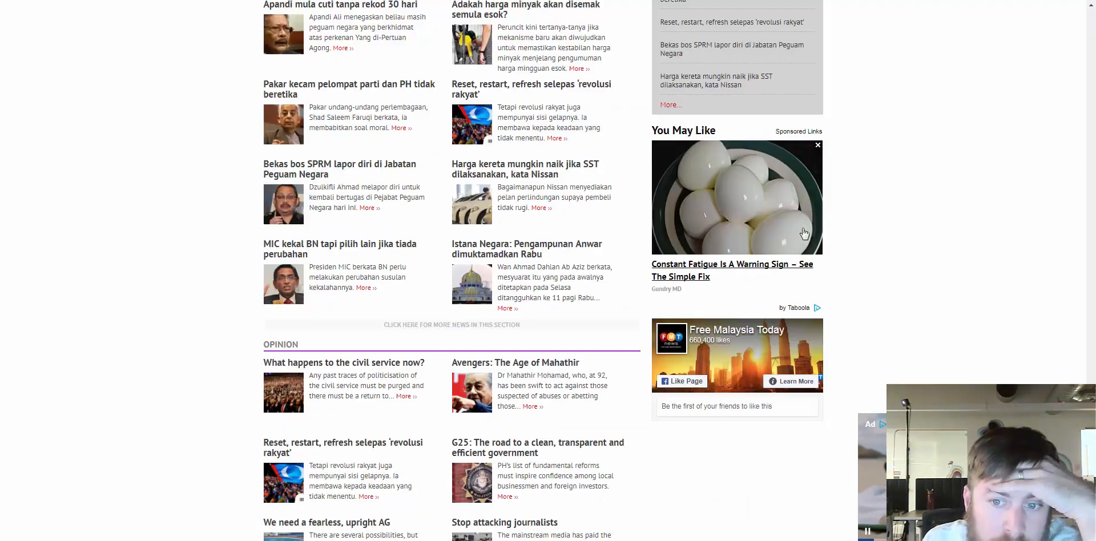
# - Look through the rest of the Free Malaysia Today homepage for ad placements, then close the site
pyautogui.scroll(-2, 816, 289)
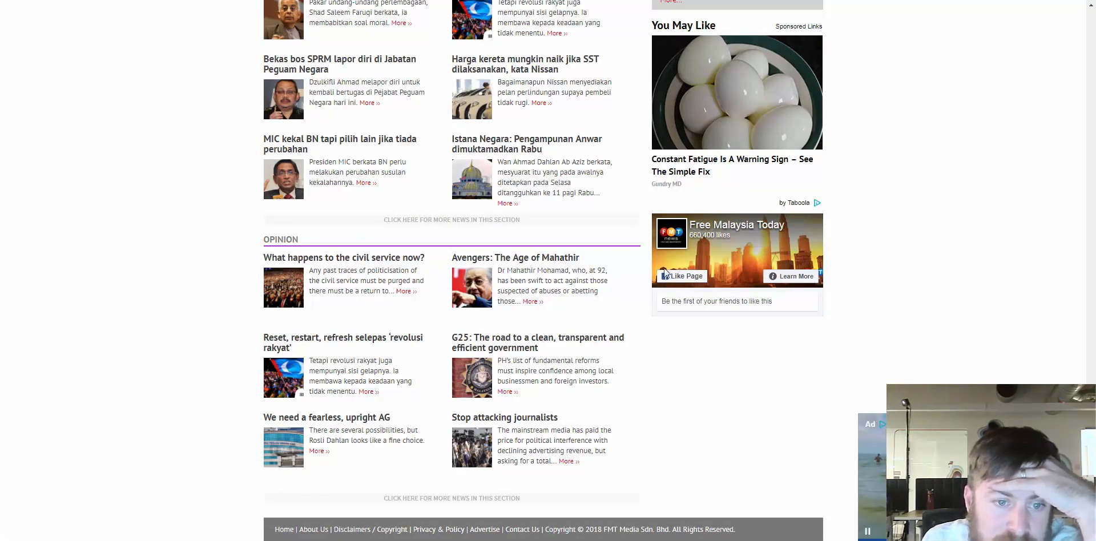
pyautogui.scroll(10, 660, 288)
pyautogui.scroll(15, 662, 290)
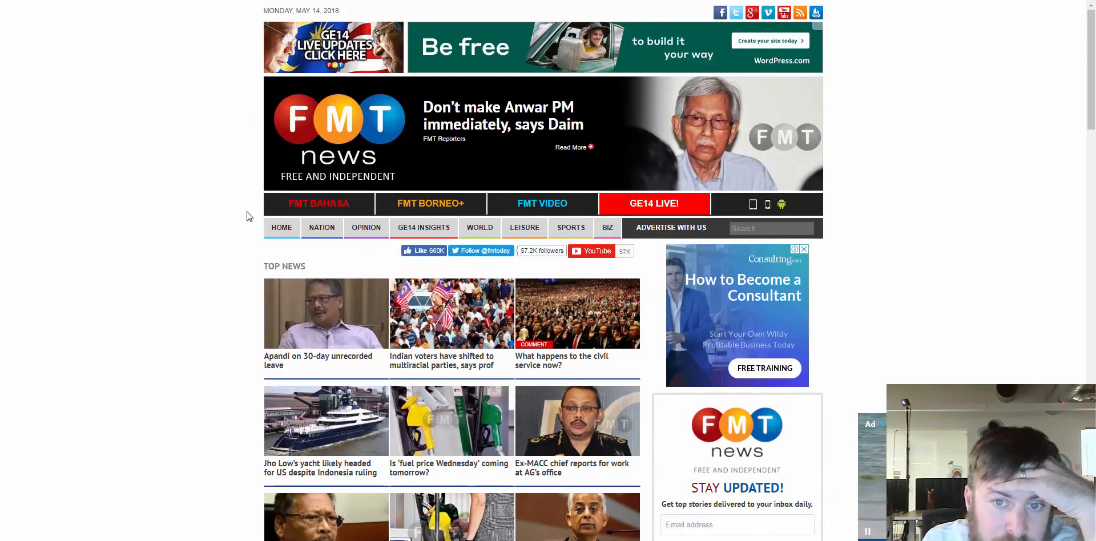
pyautogui.scroll(-1, 247, 211)
pyautogui.scroll(-15, 246, 216)
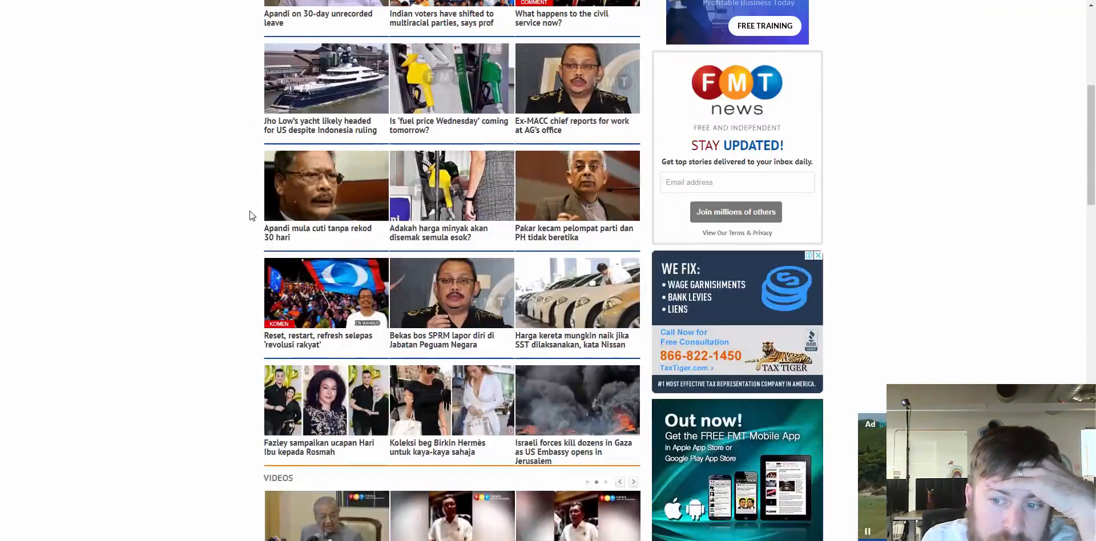
pyautogui.hotkey('ctrl', 'w')
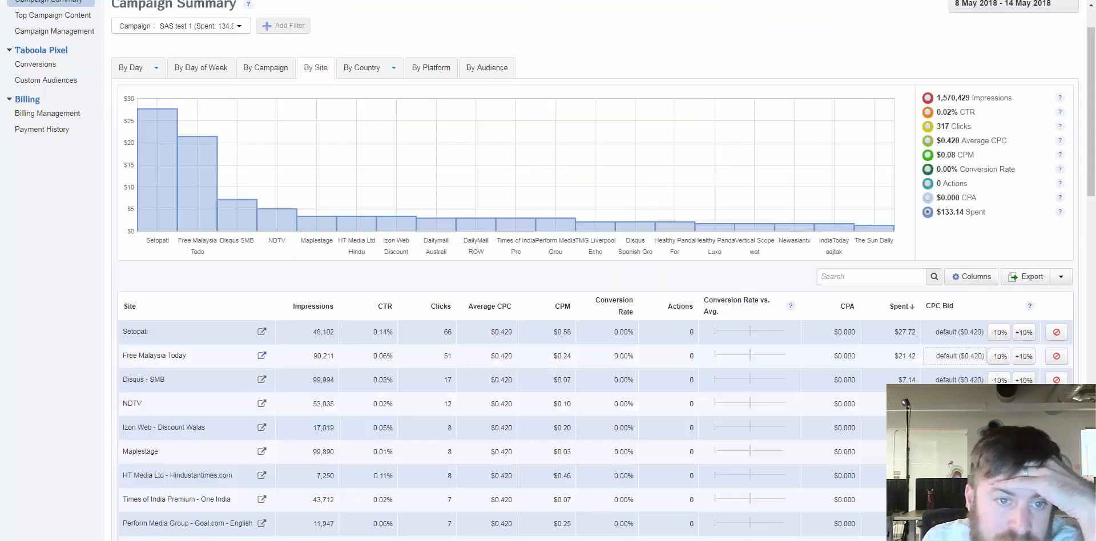
# - Scan the remaining sites, then break the Campaign Summary down by country and examine Singapore's impressions
pyautogui.scroll(-2, 415, 317)
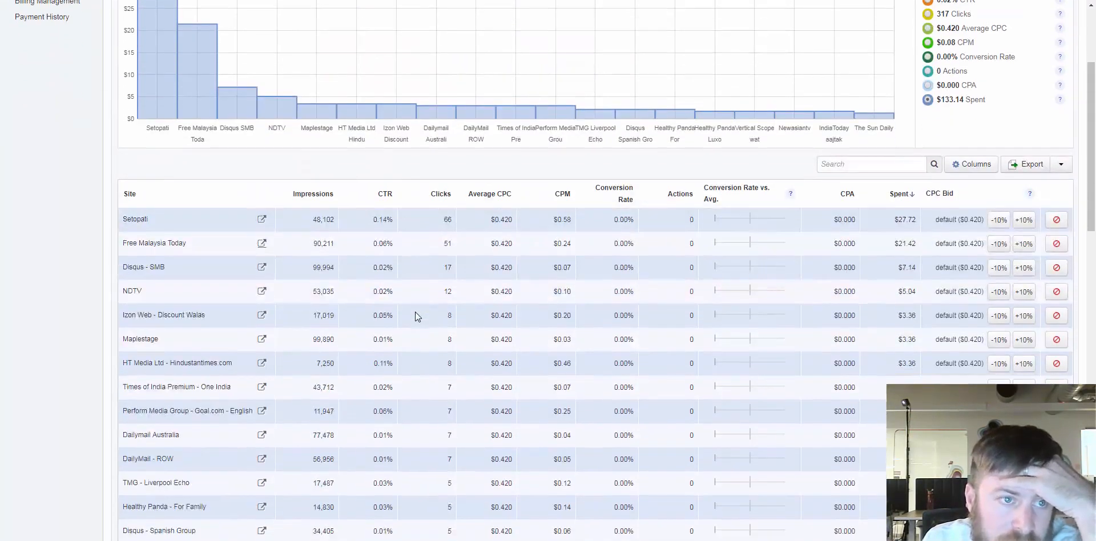
pyautogui.scroll(5, 286, 257)
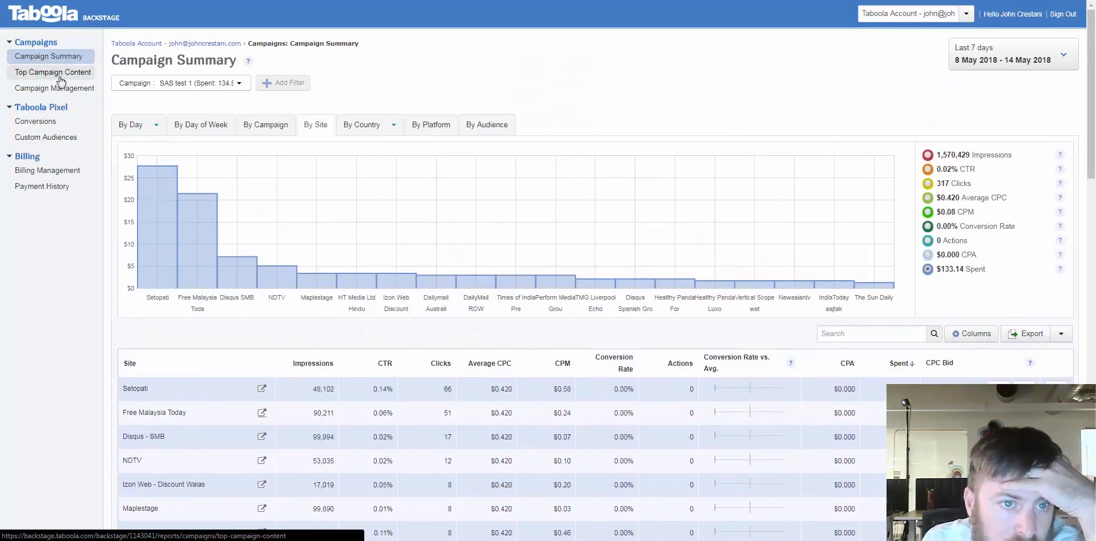
pyautogui.click(371, 127)
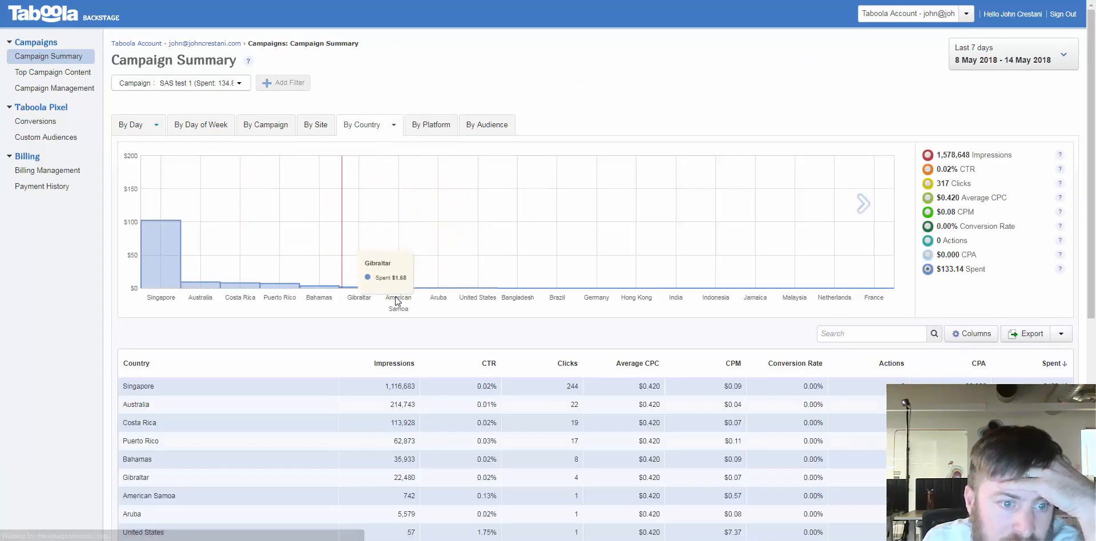
pyautogui.click(429, 398)
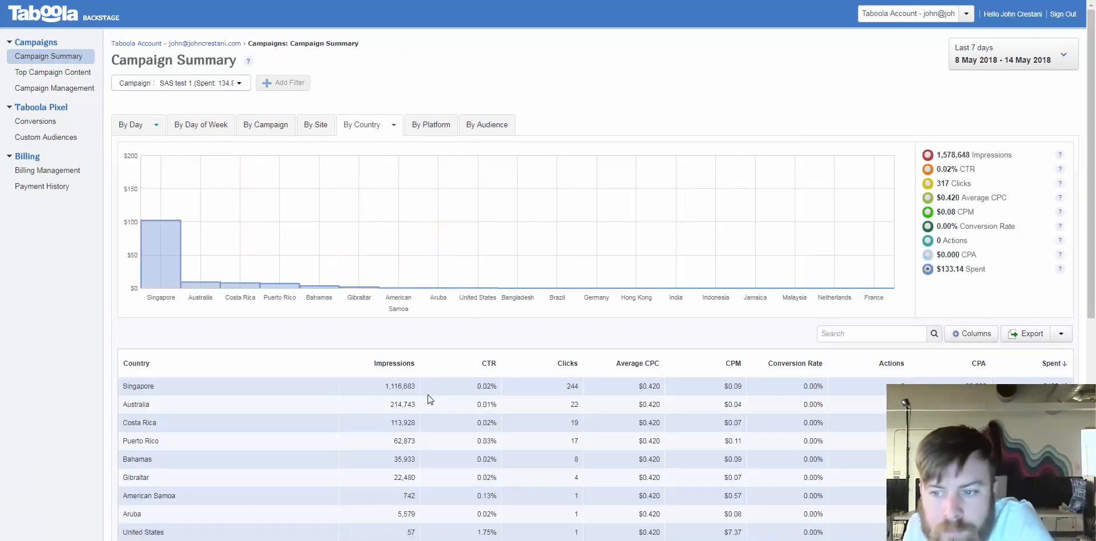
pyautogui.moveTo(382, 387); pyautogui.dragTo(419, 387)
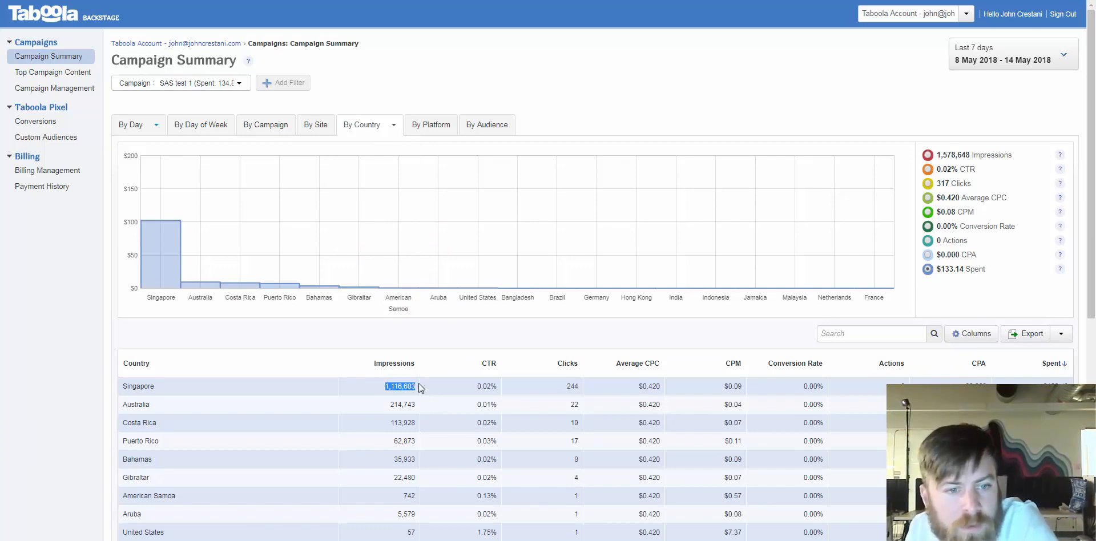
pyautogui.click(417, 387)
pyautogui.scroll(-4, 416, 386)
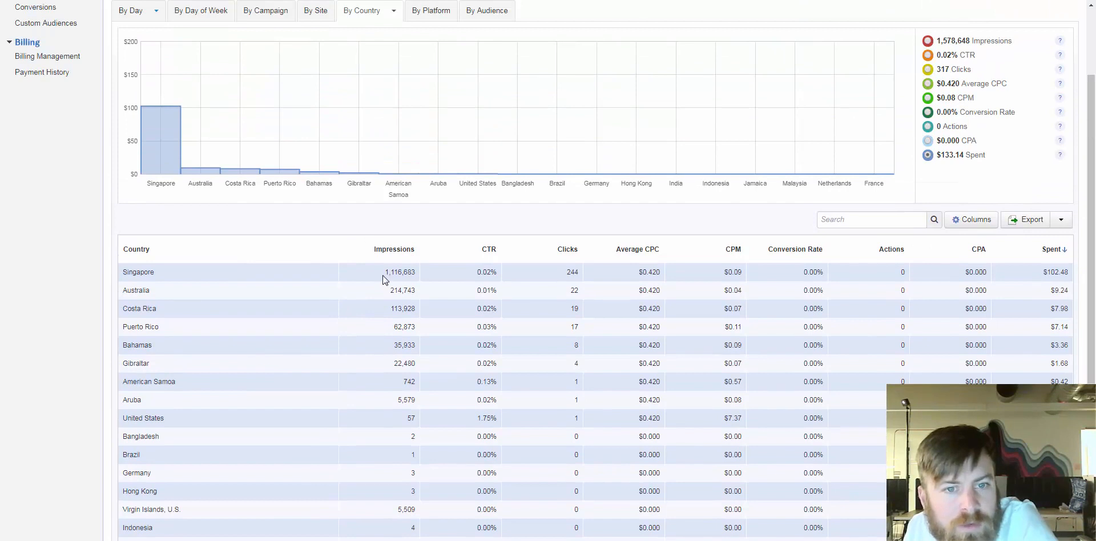
# - Compare Singapore's impressions and cost figures with those of Australia and the other countries in the table
pyautogui.moveTo(383, 275); pyautogui.dragTo(415, 275)
pyautogui.click(415, 276)
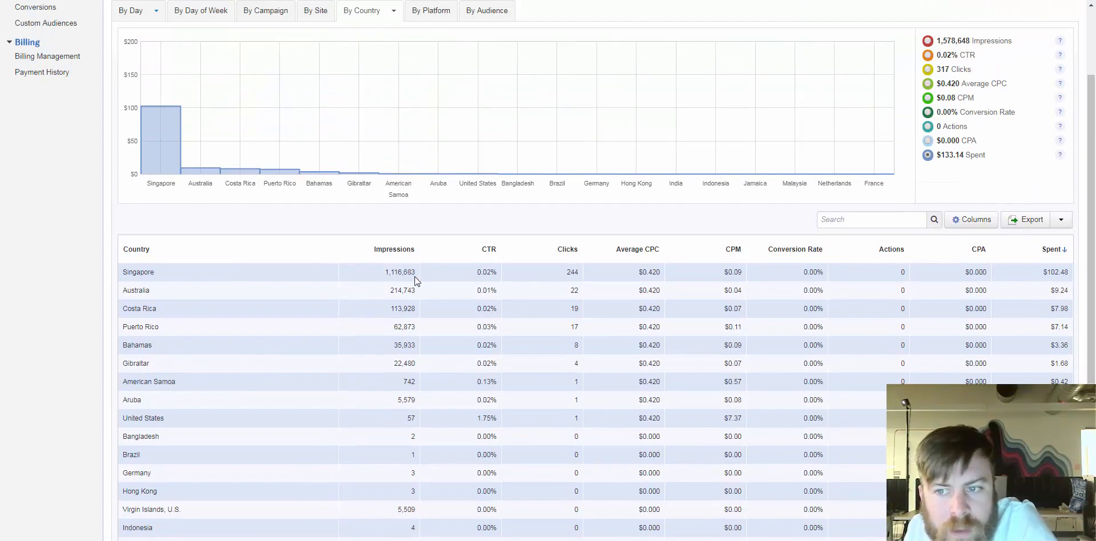
pyautogui.moveTo(154, 292); pyautogui.dragTo(121, 291)
pyautogui.click(163, 292)
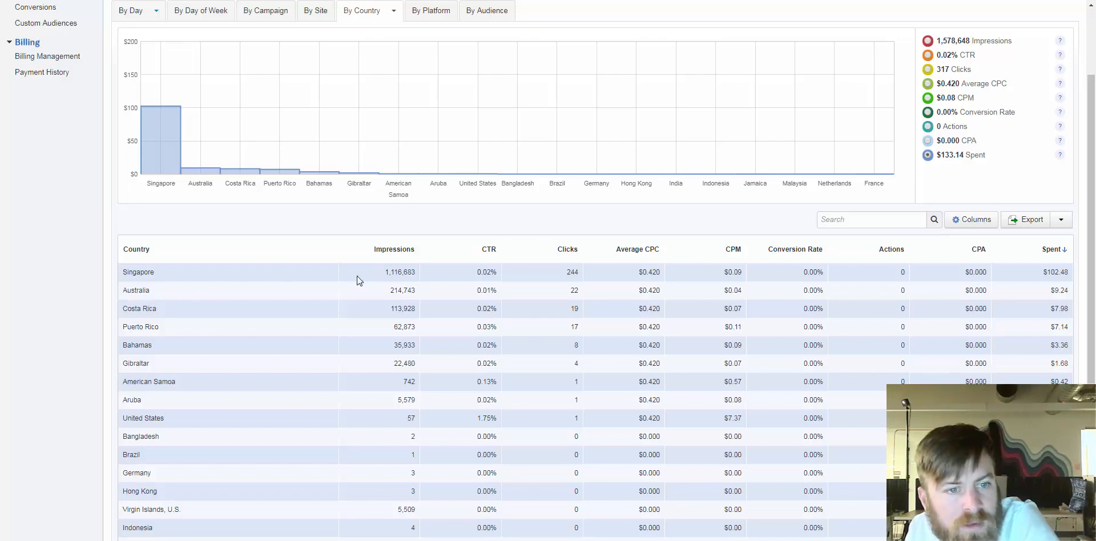
pyautogui.moveTo(125, 272); pyautogui.dragTo(155, 274)
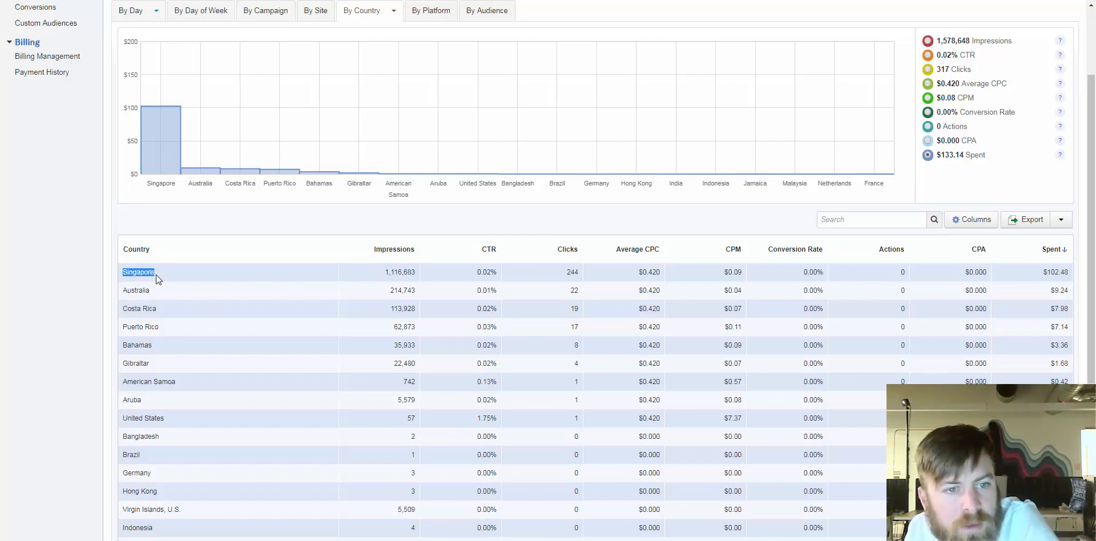
pyautogui.click(233, 276)
pyautogui.scroll(3, 171, 240)
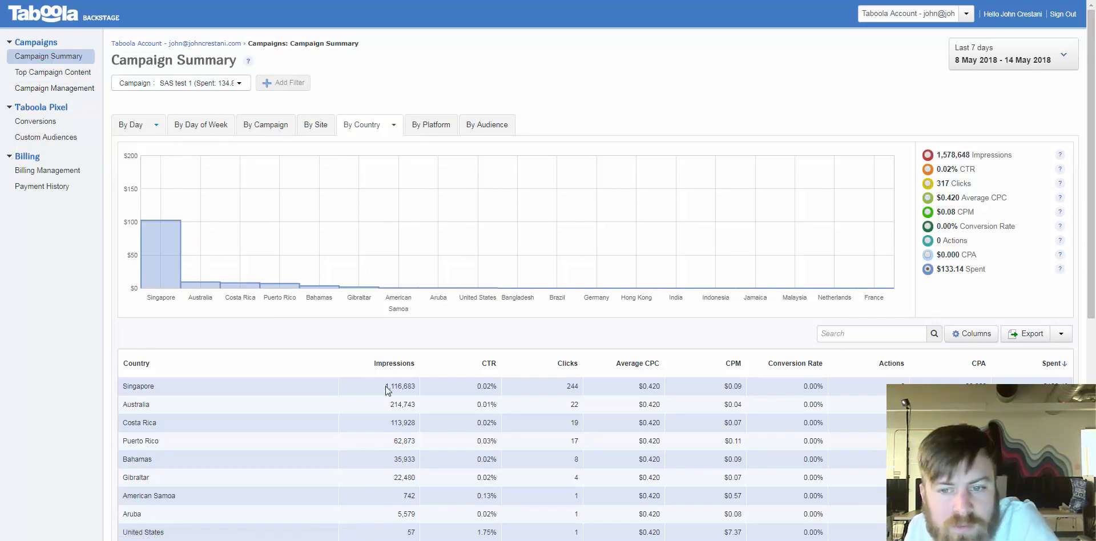
pyautogui.moveTo(386, 387); pyautogui.dragTo(419, 387)
pyautogui.click(721, 417)
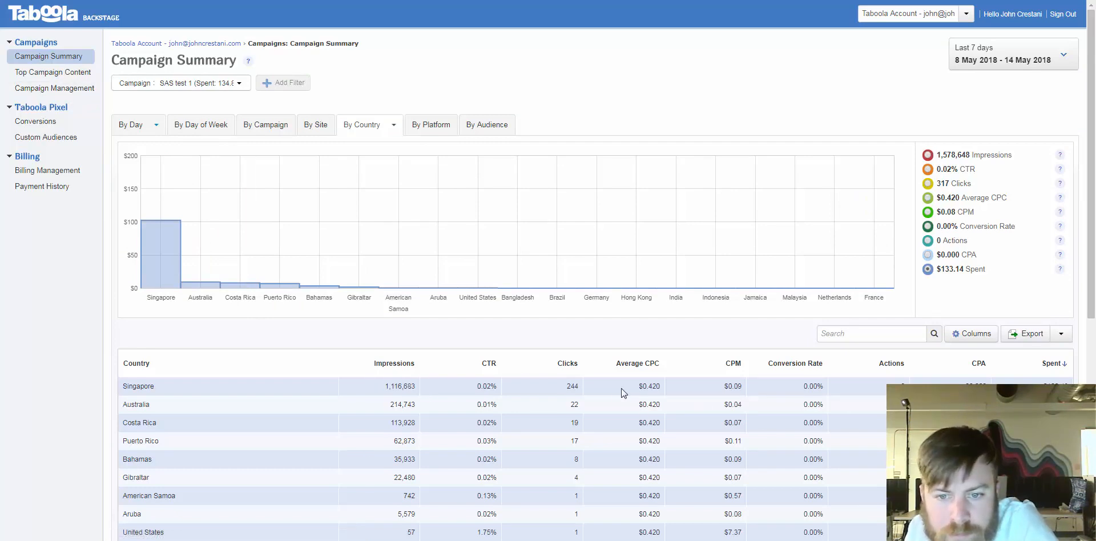
# - Examine the United States row's impressions and CTR against the other countries in the table
pyautogui.scroll(-1, 489, 394)
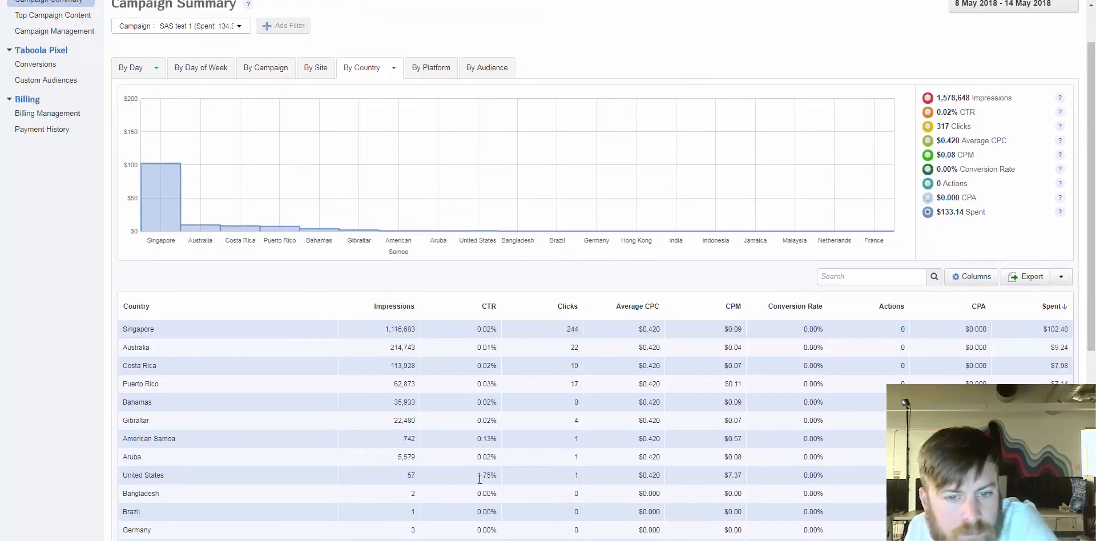
pyautogui.click(408, 475)
pyautogui.click(426, 475)
pyautogui.moveTo(505, 483); pyautogui.dragTo(500, 480)
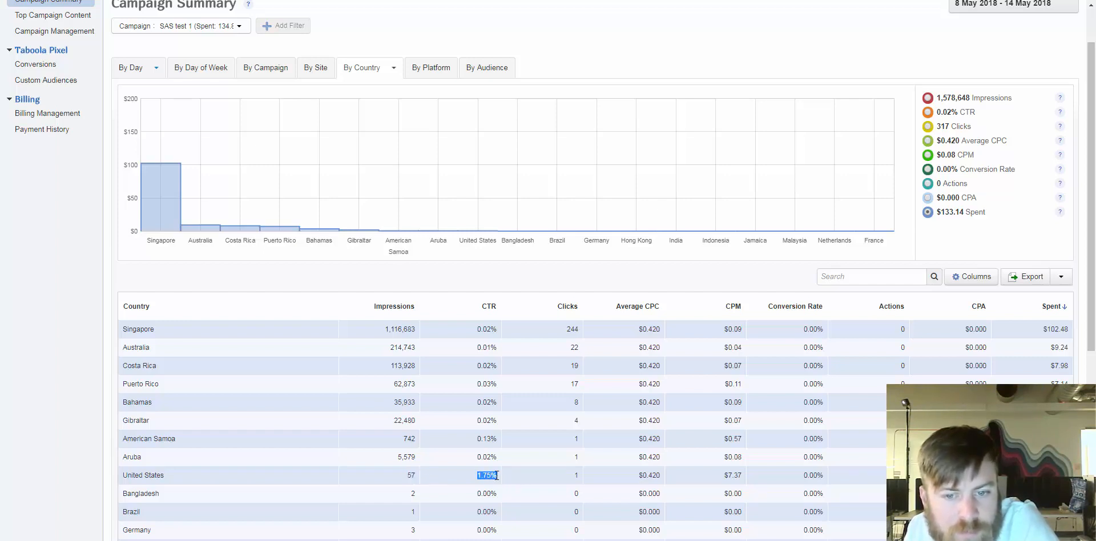
pyautogui.click(496, 476)
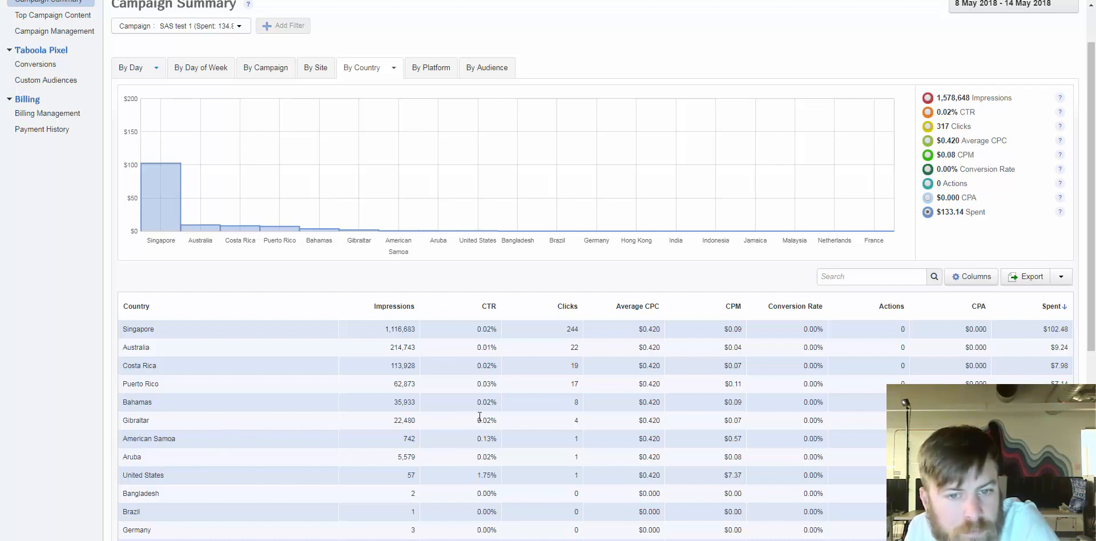
pyautogui.scroll(1, 373, 356)
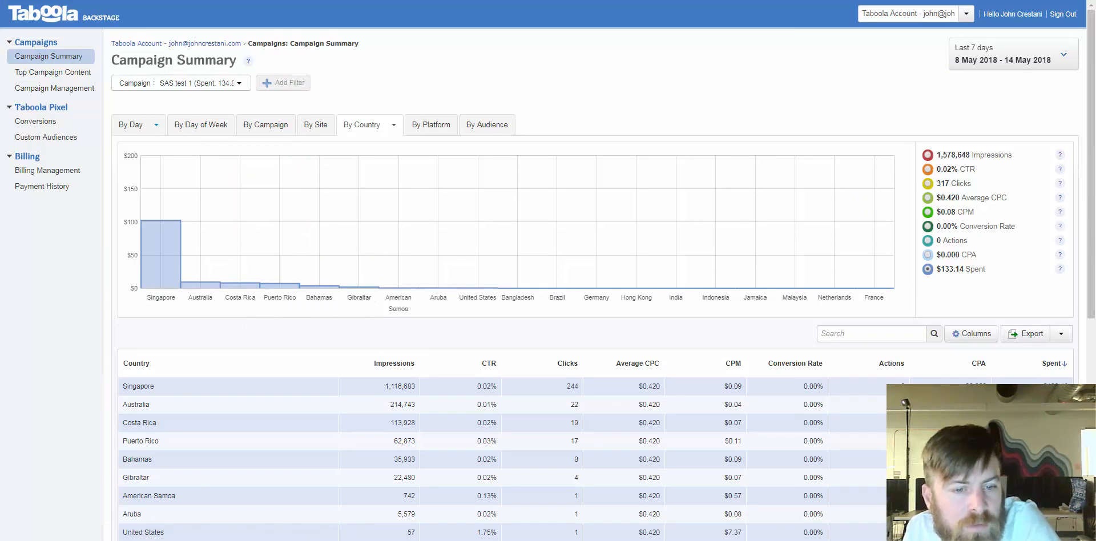
# - Add "exclude singapore" as item 2 of the Notepad to-do list, then return to the Campaign Summary
pyautogui.click(229, 540)
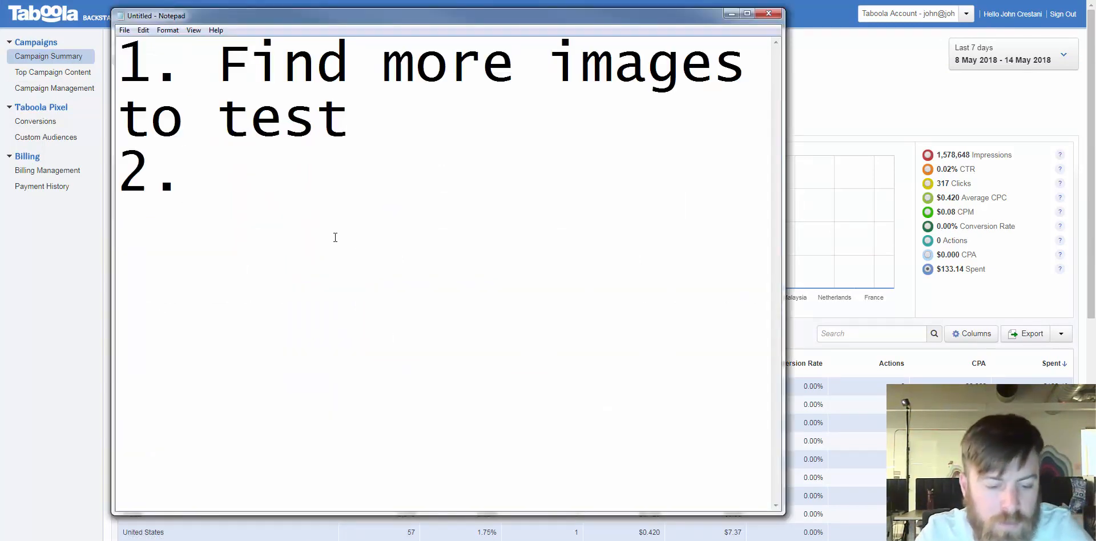
pyautogui.write('exclude singaoir')
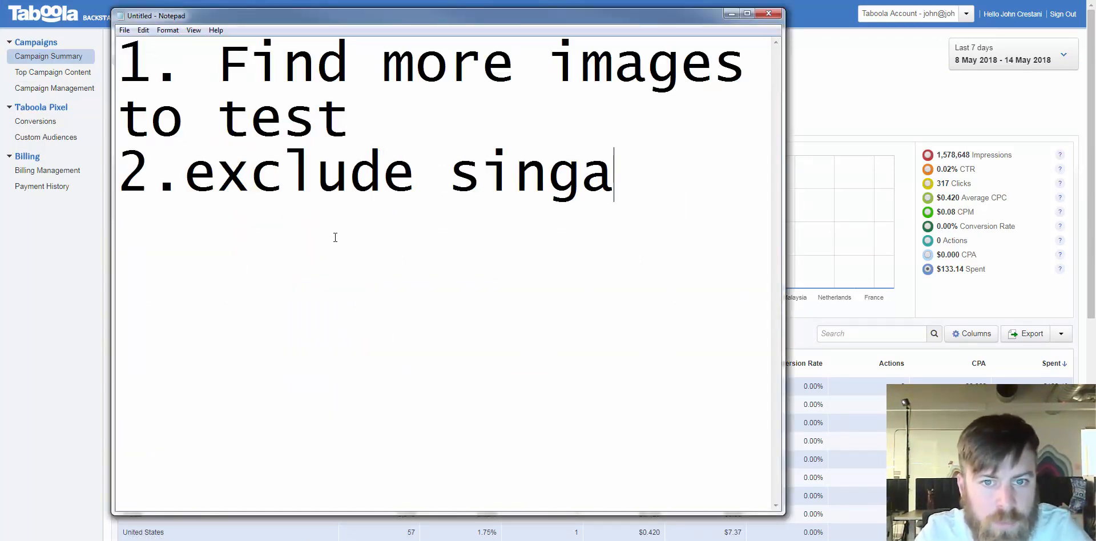
pyautogui.press('BackSpace')
pyautogui.press('BackSpace')
pyautogui.press('BackSpace')
pyautogui.write('pore')
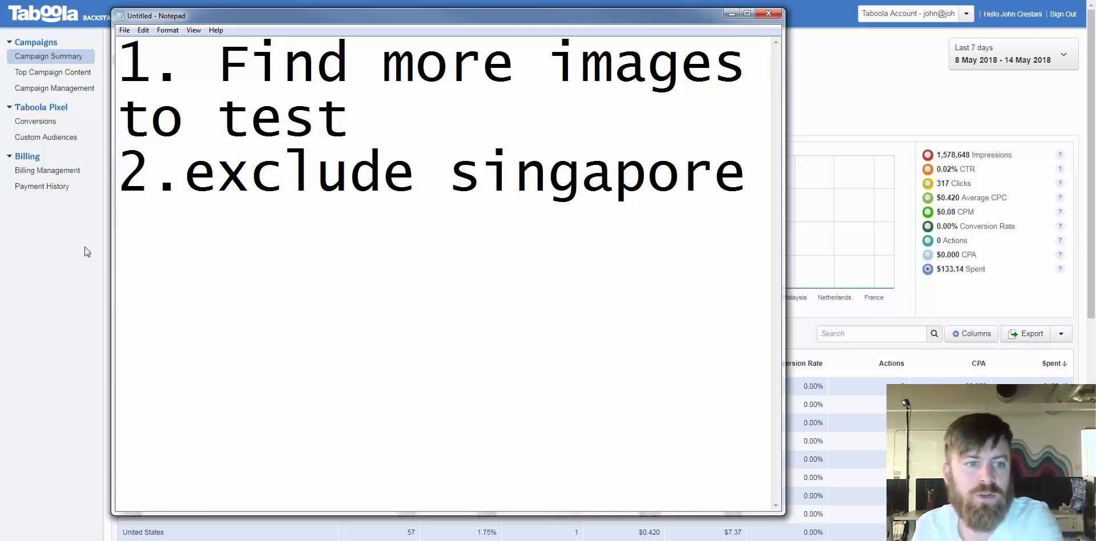
pyautogui.click(31, 262)
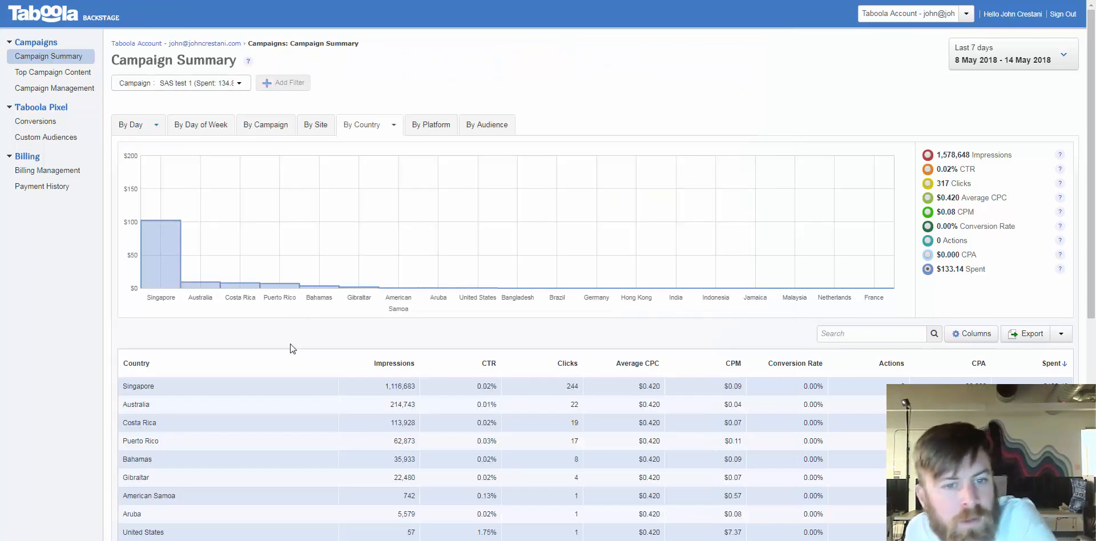
# - Examine Singapore's impressions in the country breakdown
pyautogui.moveTo(402, 390); pyautogui.dragTo(413, 390)
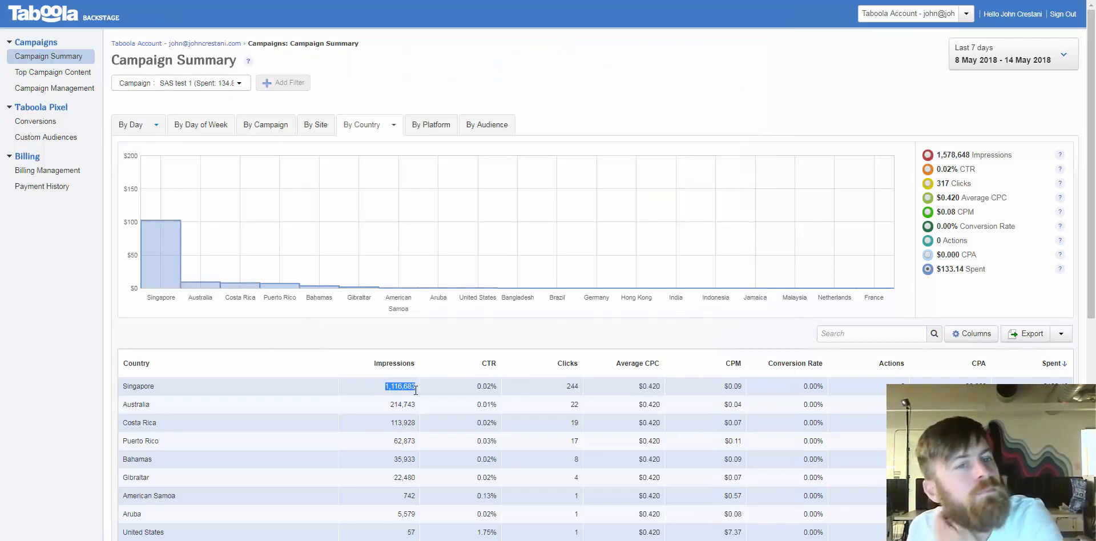
pyautogui.click(415, 390)
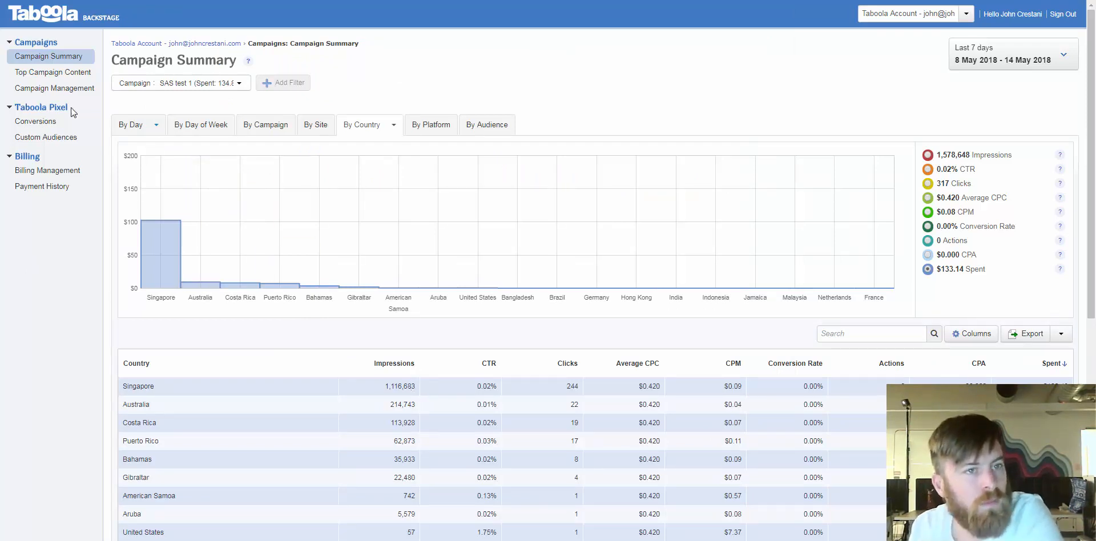
pyautogui.moveTo(385, 386); pyautogui.dragTo(417, 392)
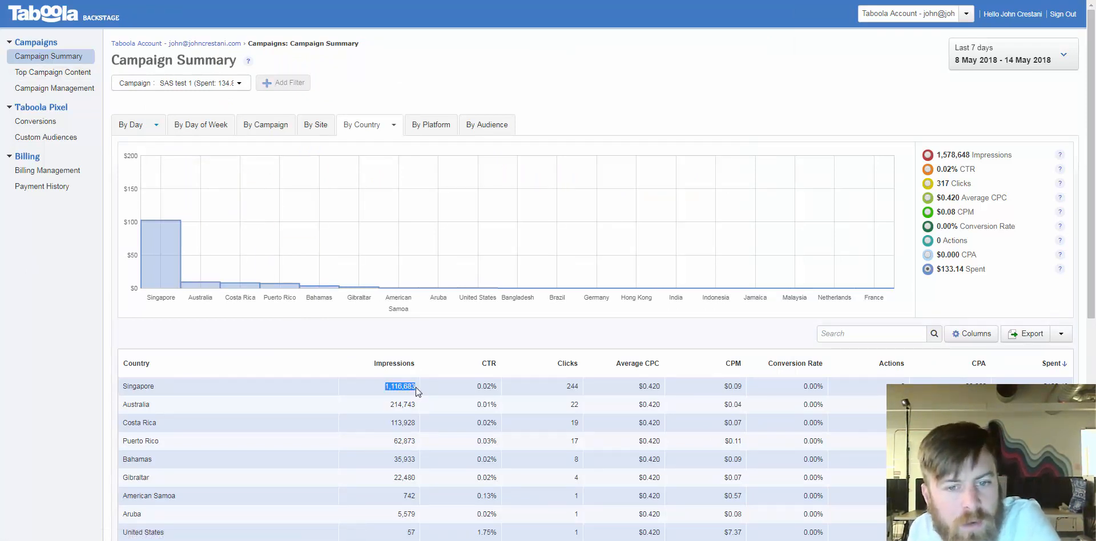
pyautogui.click(504, 407)
# - Compare the CTRs of the countries below Singapore, particularly American Samoa, Gibraltar, Costa Rica and Puerto Rico
pyautogui.scroll(-1, 515, 402)
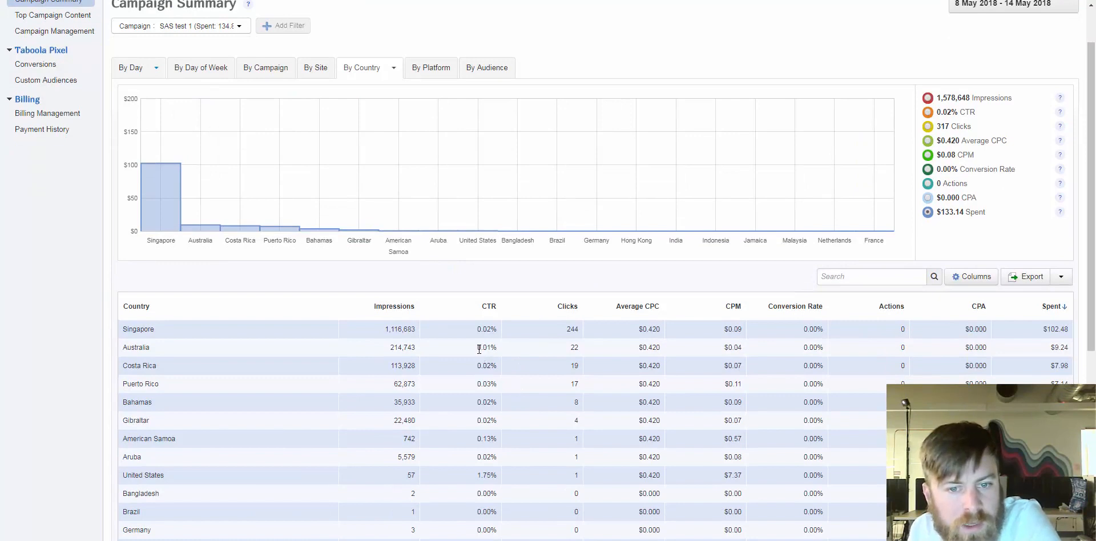
pyautogui.moveTo(497, 386); pyautogui.dragTo(496, 441)
pyautogui.click(496, 441)
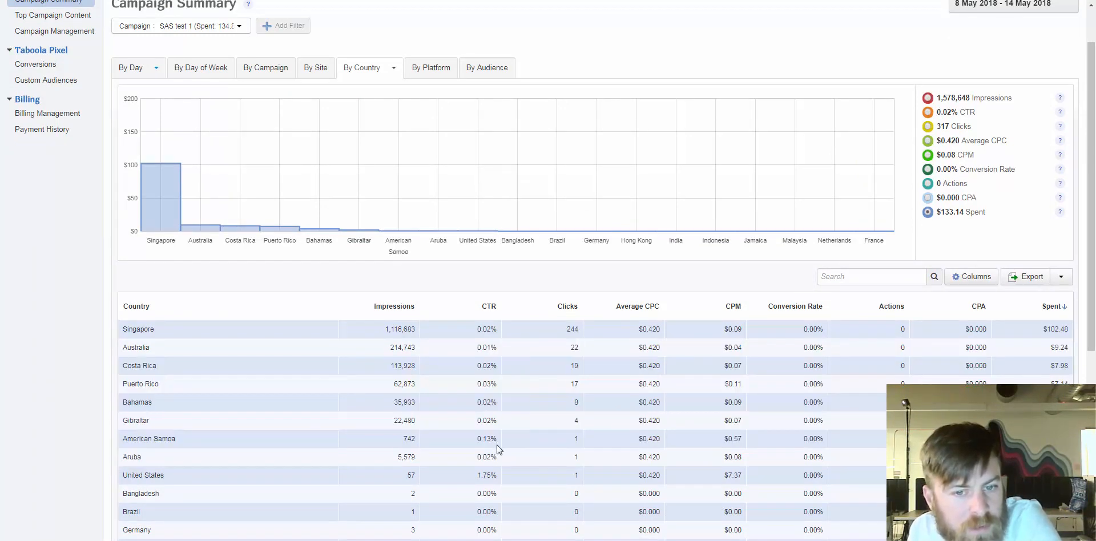
pyautogui.moveTo(496, 444); pyautogui.dragTo(445, 428)
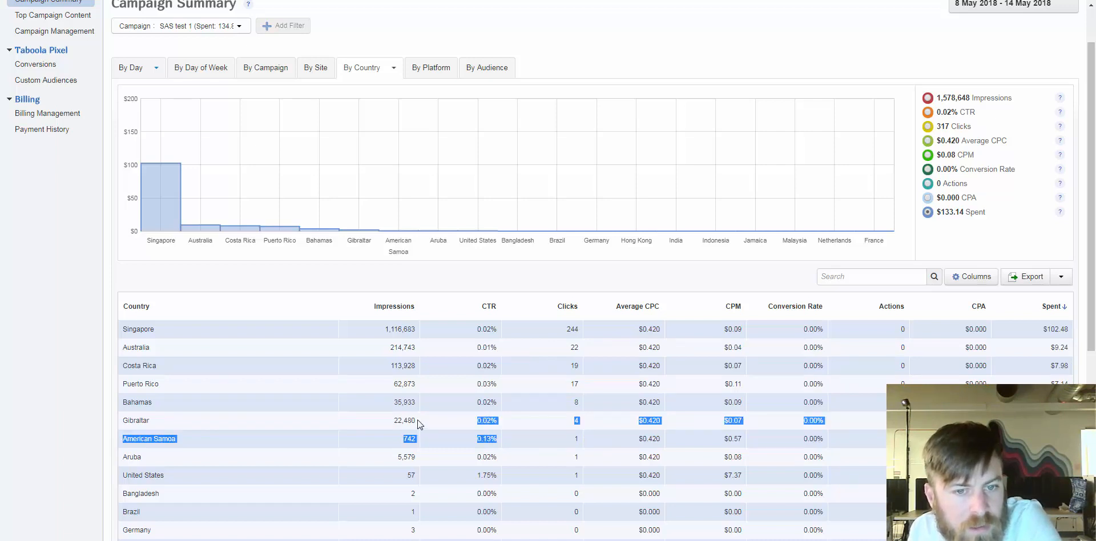
pyautogui.click(419, 423)
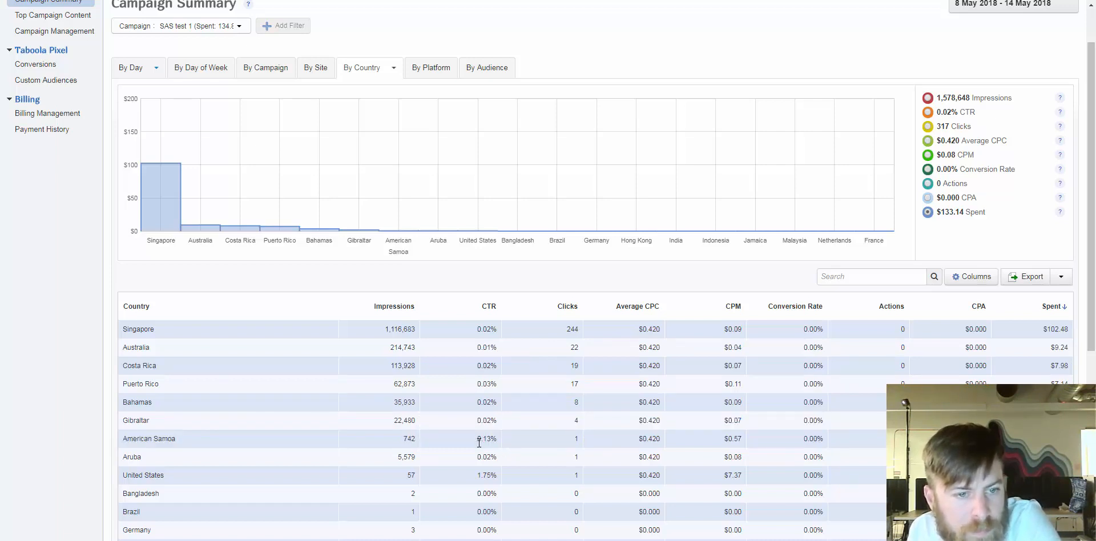
pyautogui.moveTo(123, 349); pyautogui.dragTo(497, 460)
pyautogui.click(491, 456)
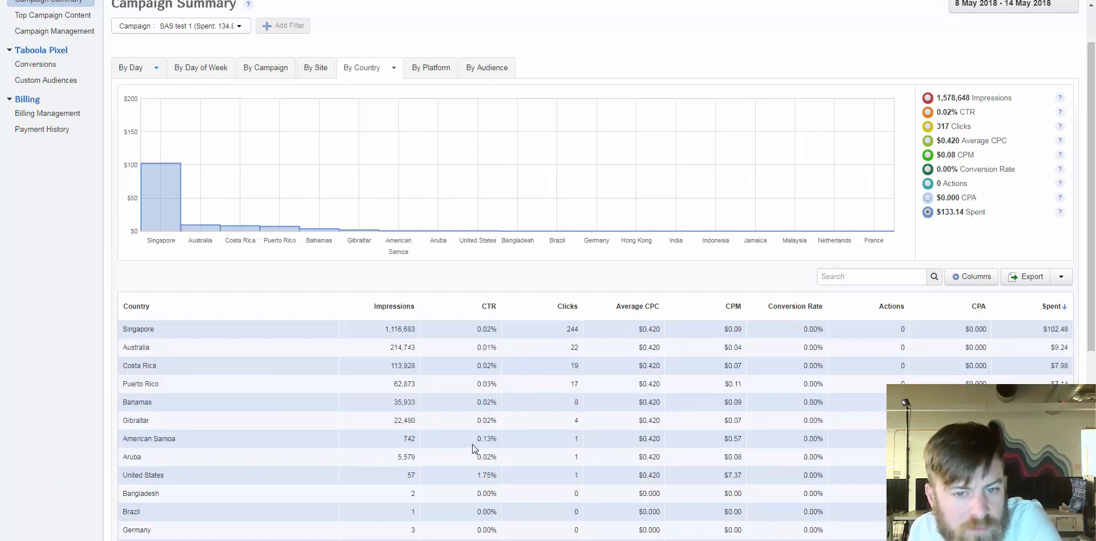
pyautogui.doubleClick(484, 442)
pyautogui.click(489, 444)
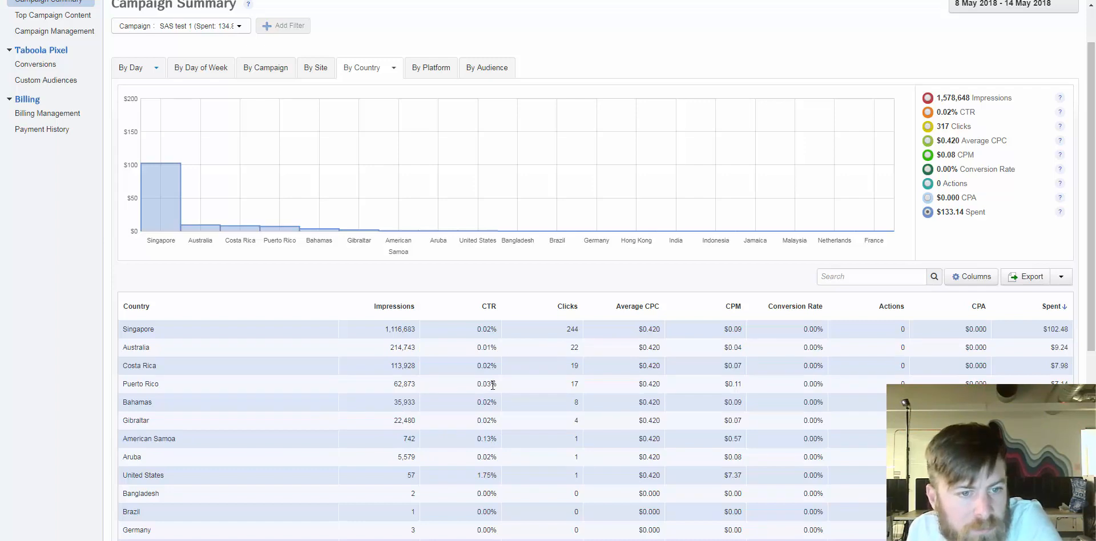
pyautogui.moveTo(494, 371); pyautogui.dragTo(457, 366)
pyautogui.click(415, 379)
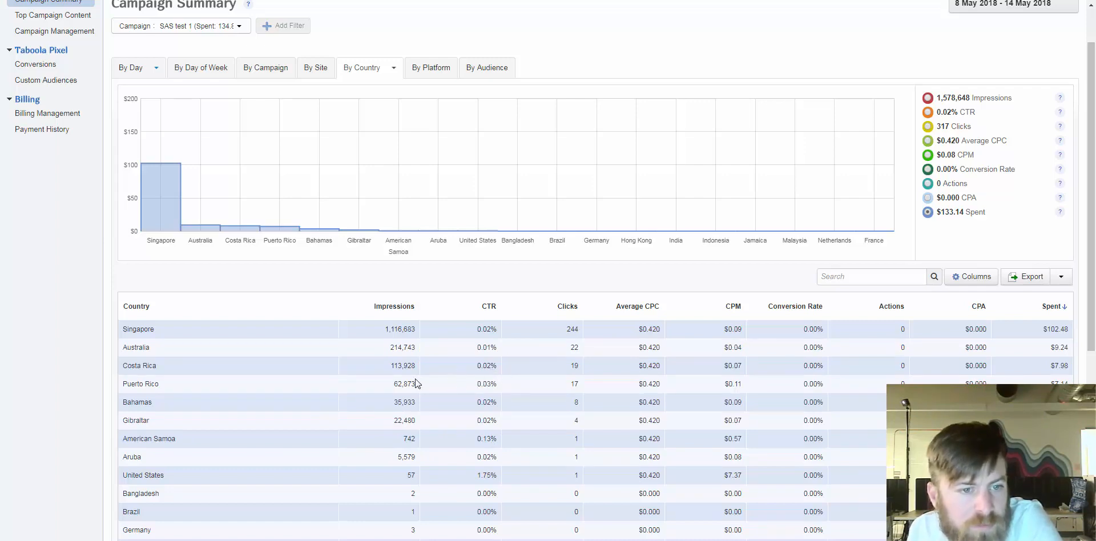
# - Review the countries from Australia to American Samoa and scan the CTR column down to Aruba
pyautogui.moveTo(134, 348); pyautogui.dragTo(186, 443)
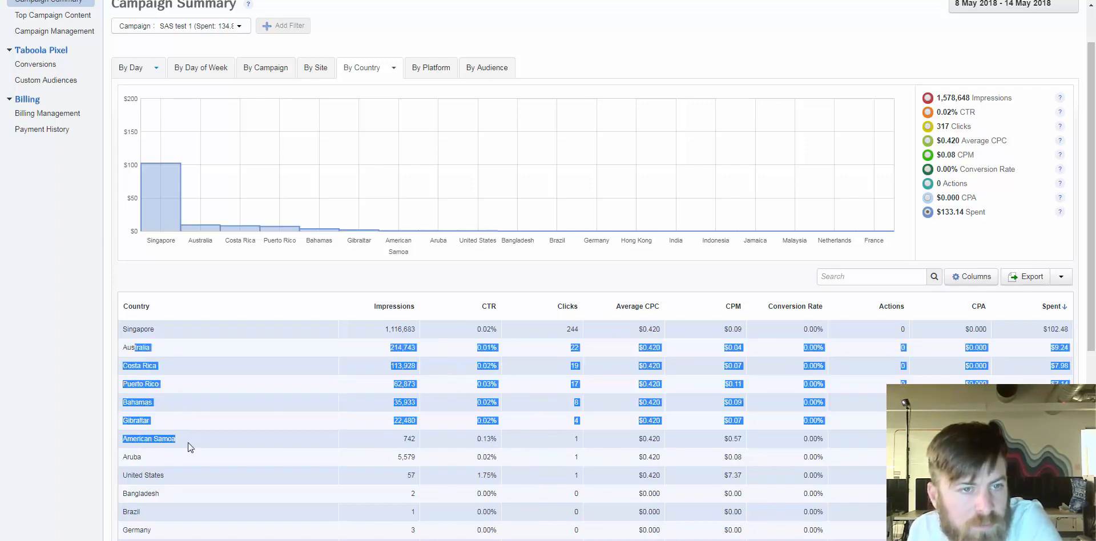
pyautogui.click(207, 400)
pyautogui.scroll(1, 257, 402)
pyautogui.scroll(-2, 449, 452)
pyautogui.moveTo(486, 291); pyautogui.dragTo(493, 400)
pyautogui.click(494, 402)
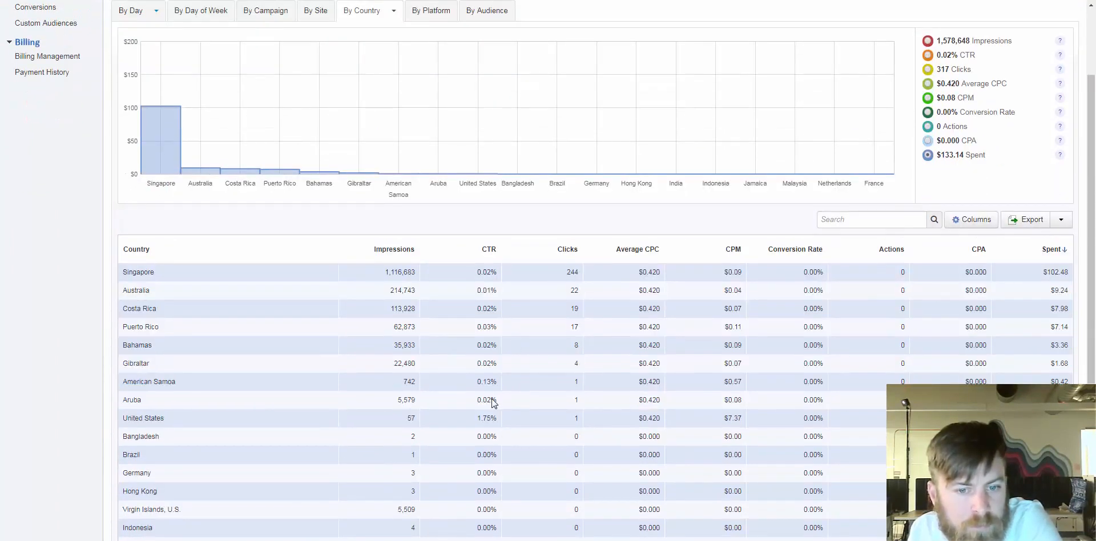
pyautogui.click(492, 280)
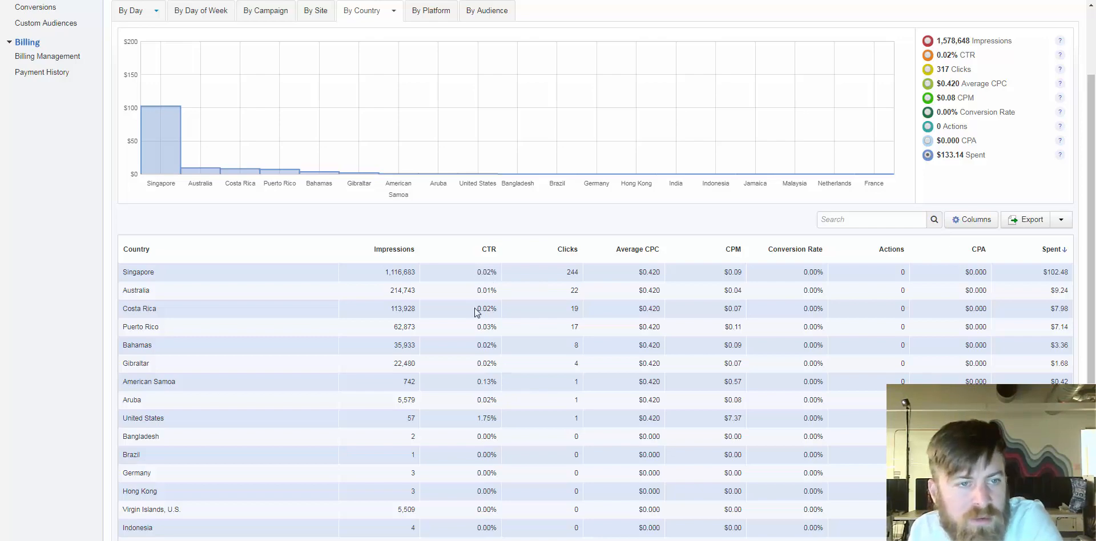
# - Open the SAS test 1 campaign for editing from Campaign Management
pyautogui.scroll(2, 478, 312)
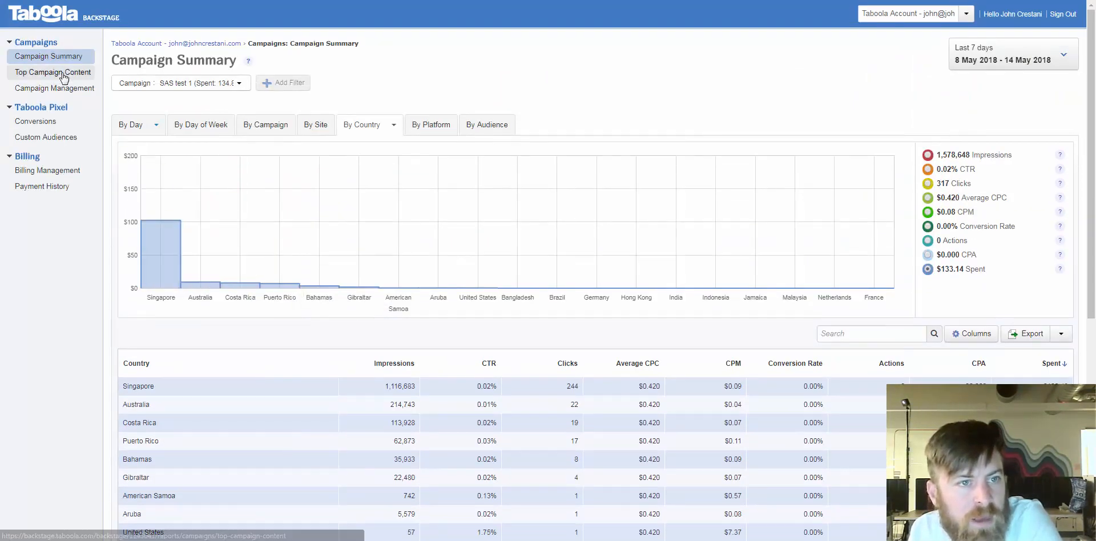
pyautogui.click(64, 77)
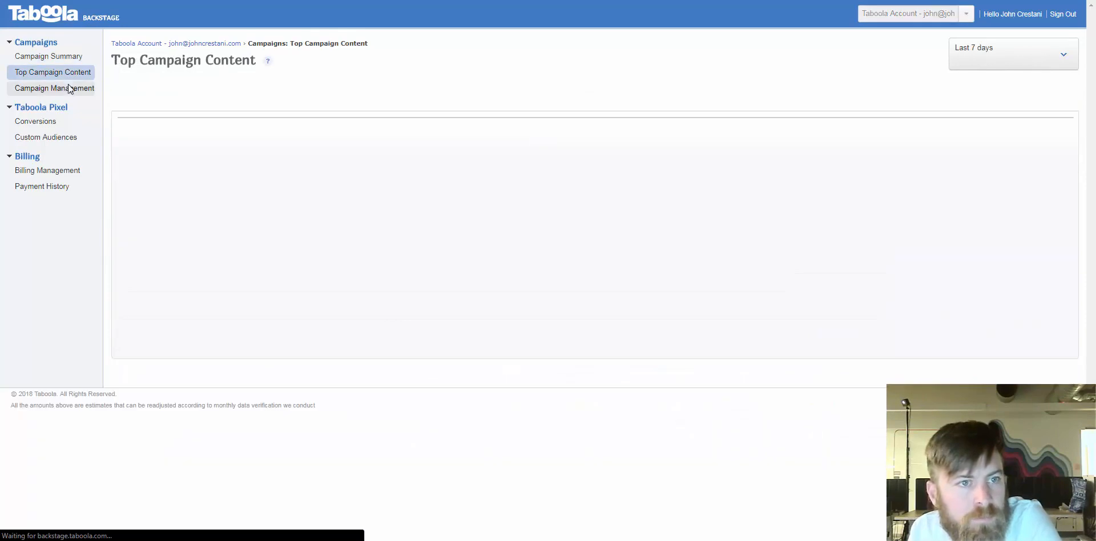
pyautogui.click(72, 89)
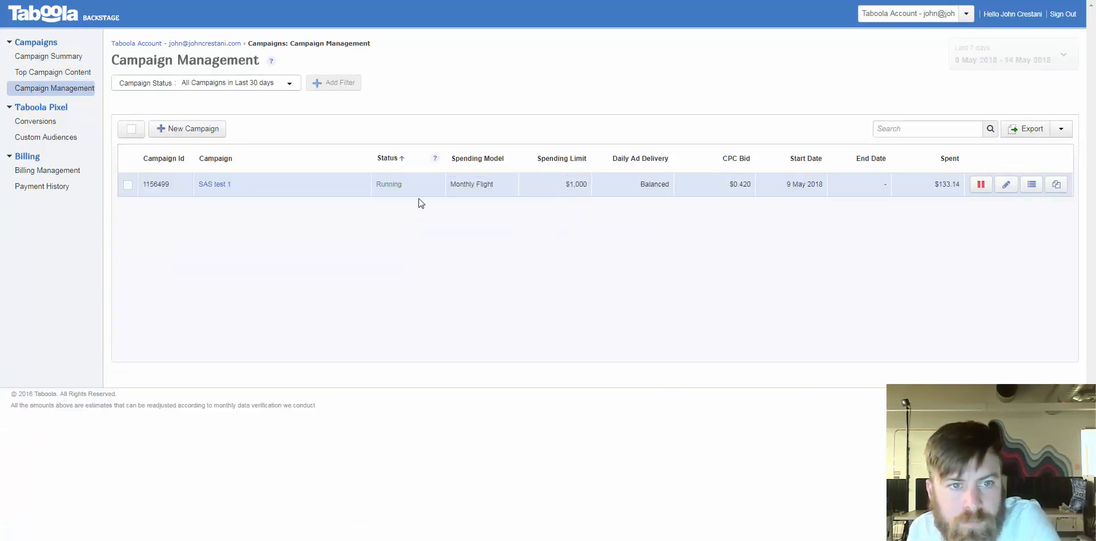
pyautogui.click(1007, 185)
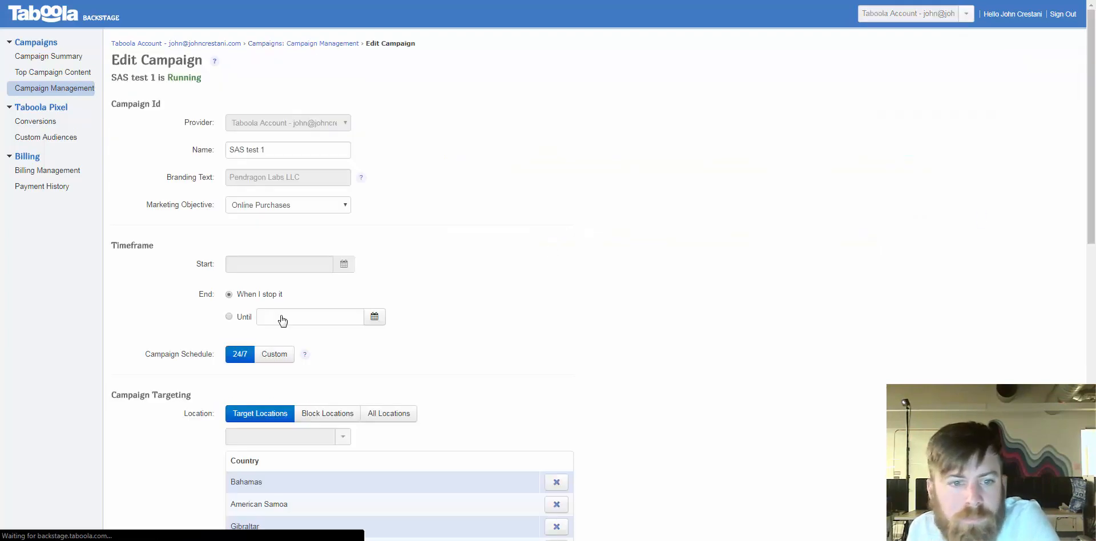
# - Expand the campaign's full list of targeted countries and remove Singapore from it
pyautogui.scroll(-3, 338, 355)
pyautogui.scroll(-3, 333, 371)
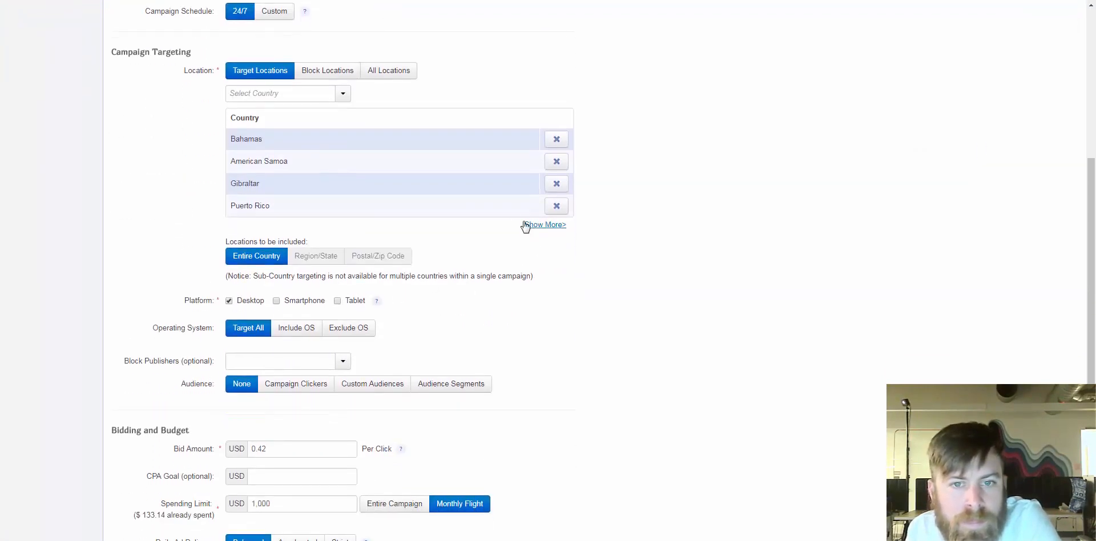
pyautogui.click(537, 226)
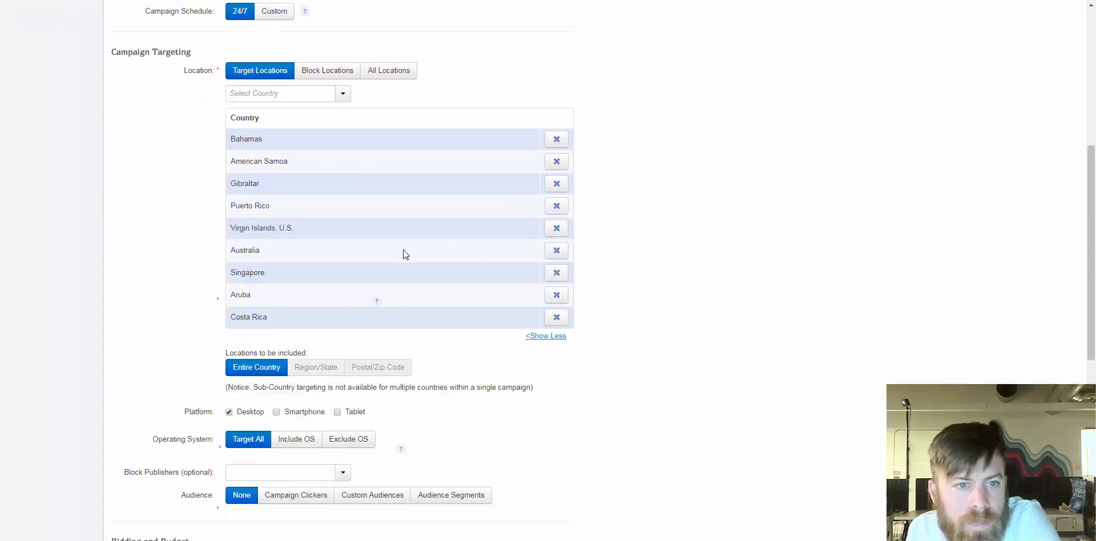
pyautogui.click(556, 272)
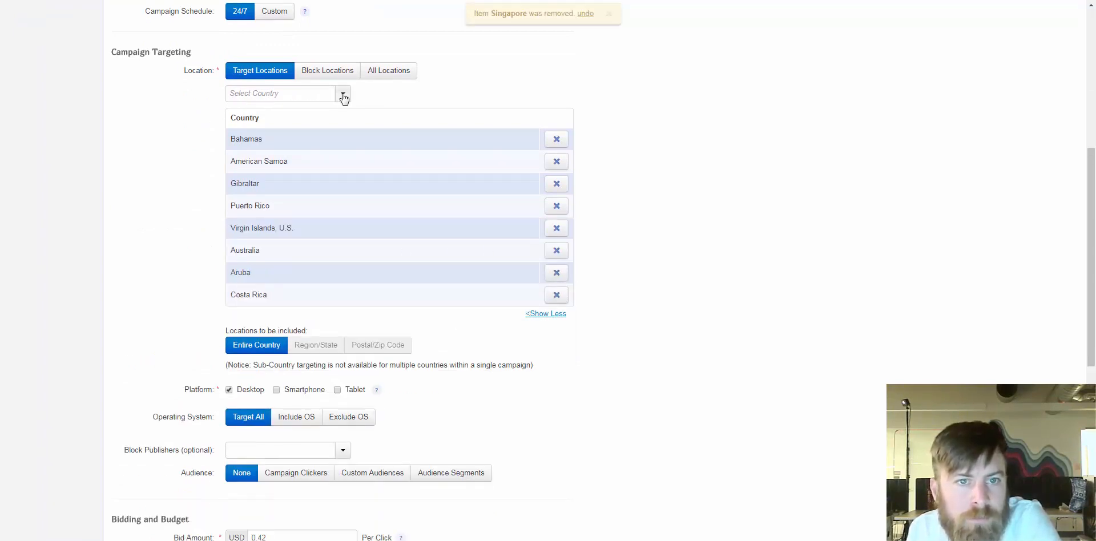
# - Search Google for "world map", view the geology.com map for other countries, and return to the campaign editor
pyautogui.hotkey('ctrl', 't')
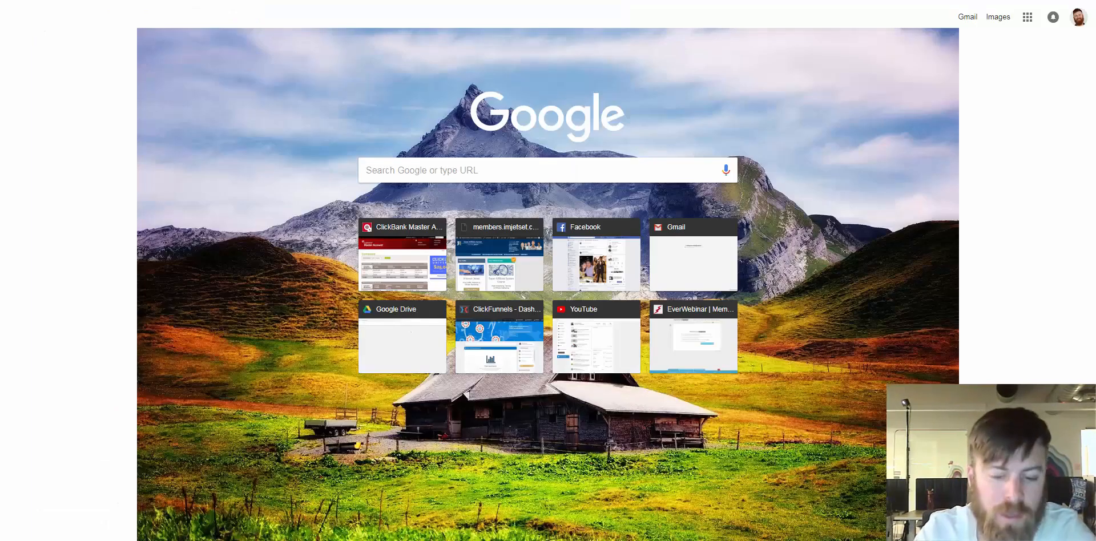
pyautogui.write('world map')
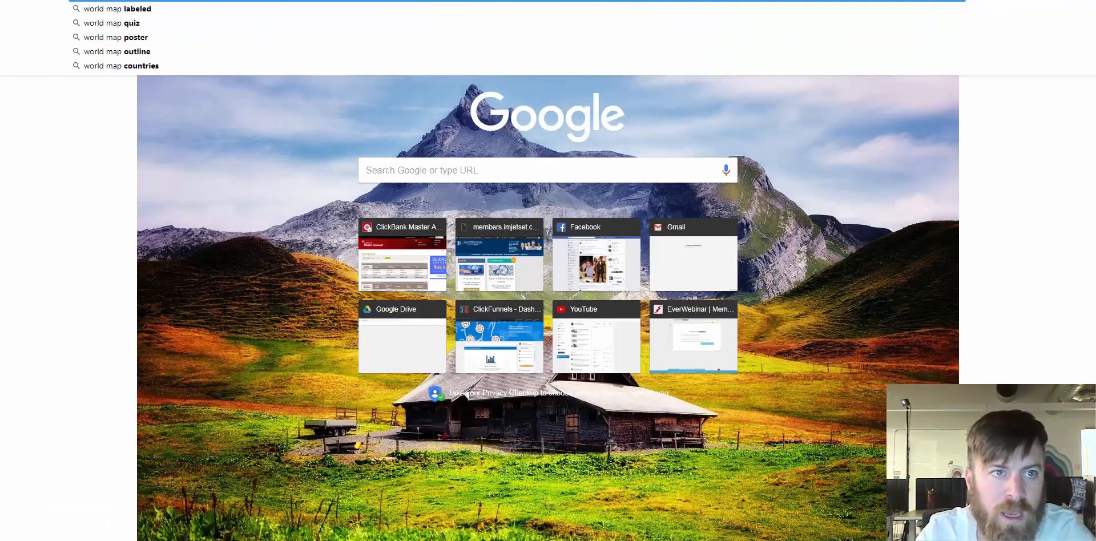
pyautogui.press('Return')
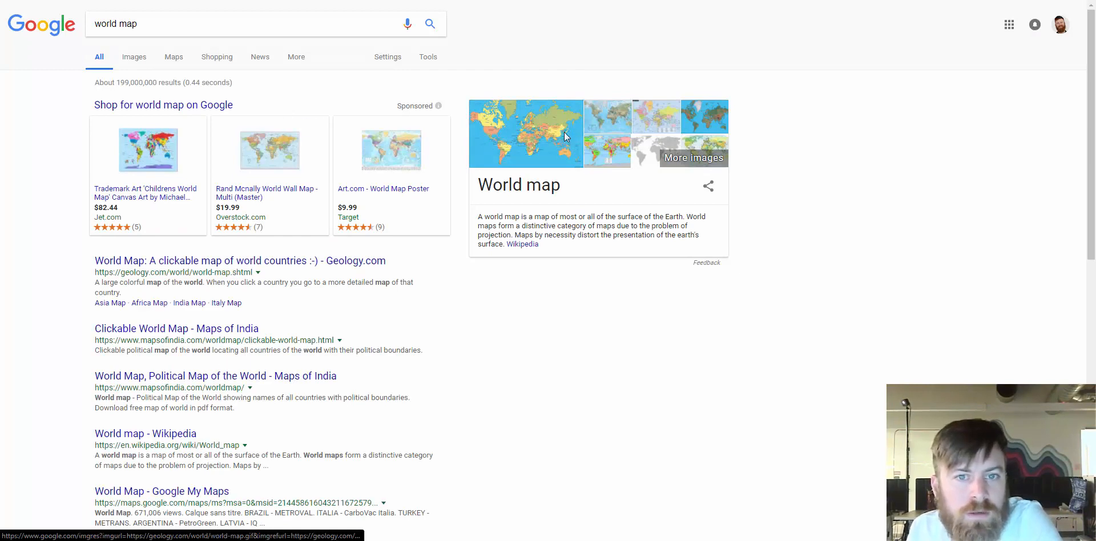
pyautogui.click(501, 126)
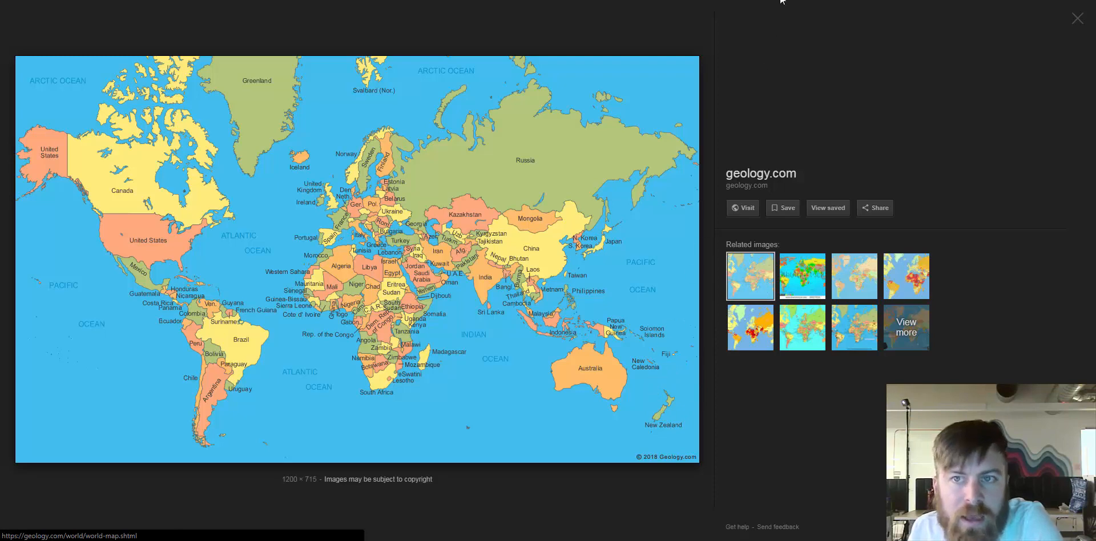
pyautogui.click(469, 1)
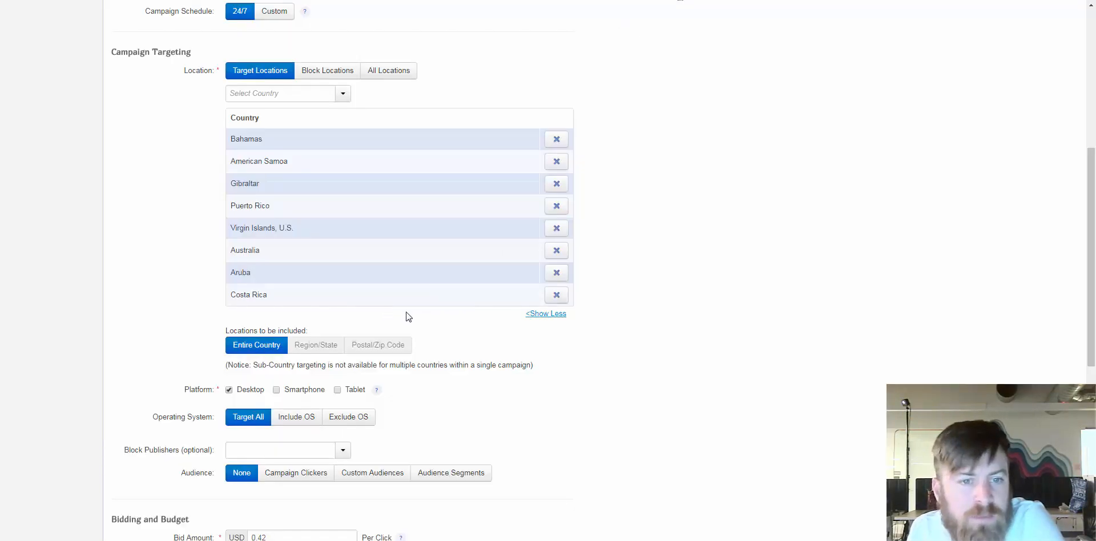
# - Add Ireland to the campaign's target locations
pyautogui.click(285, 93)
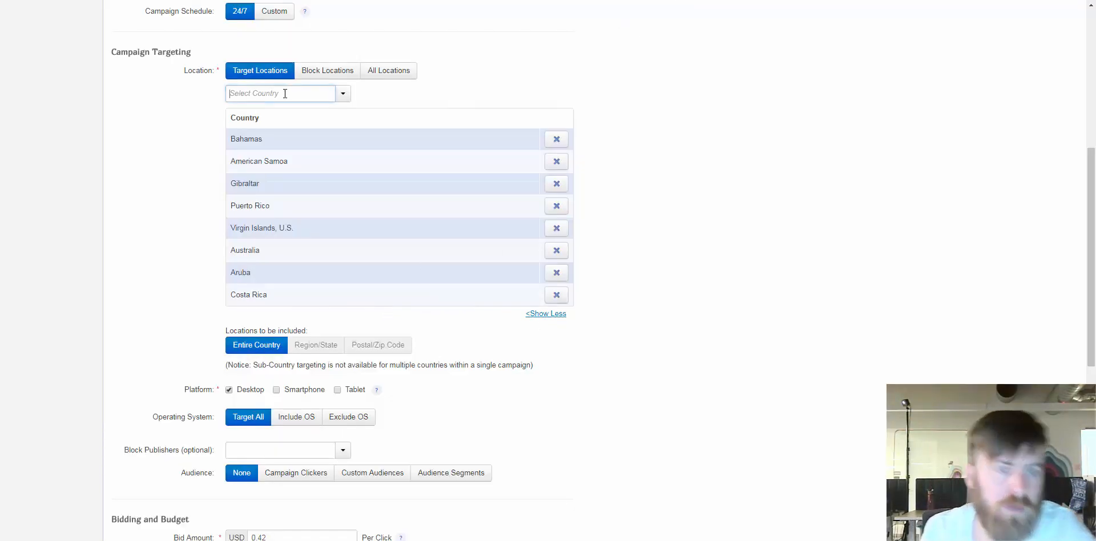
pyautogui.write('ireland')
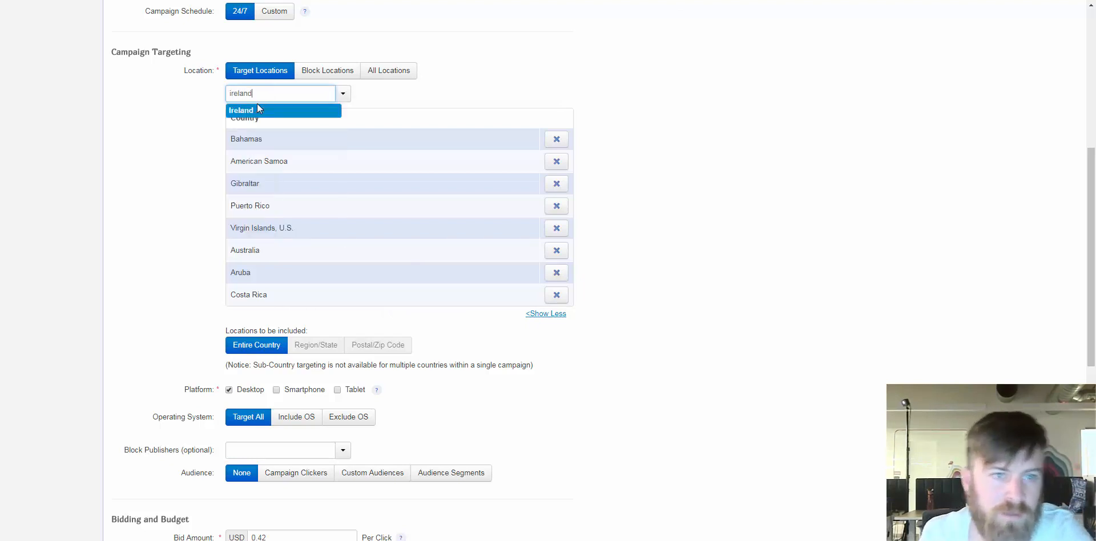
pyautogui.click(264, 107)
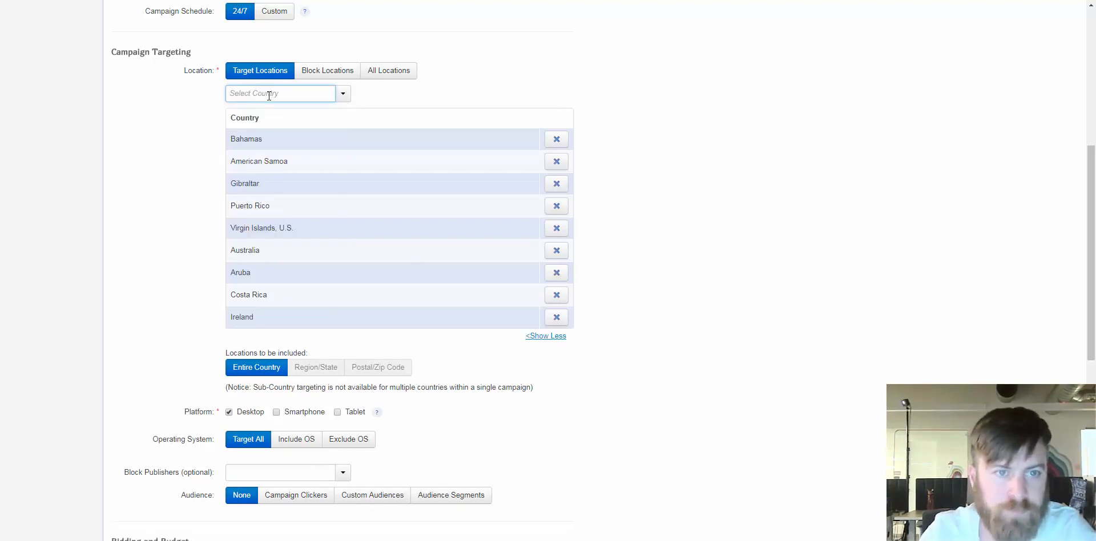
# - Add South Africa to the campaign's target locations
pyautogui.click(269, 96)
pyautogui.write('south ')
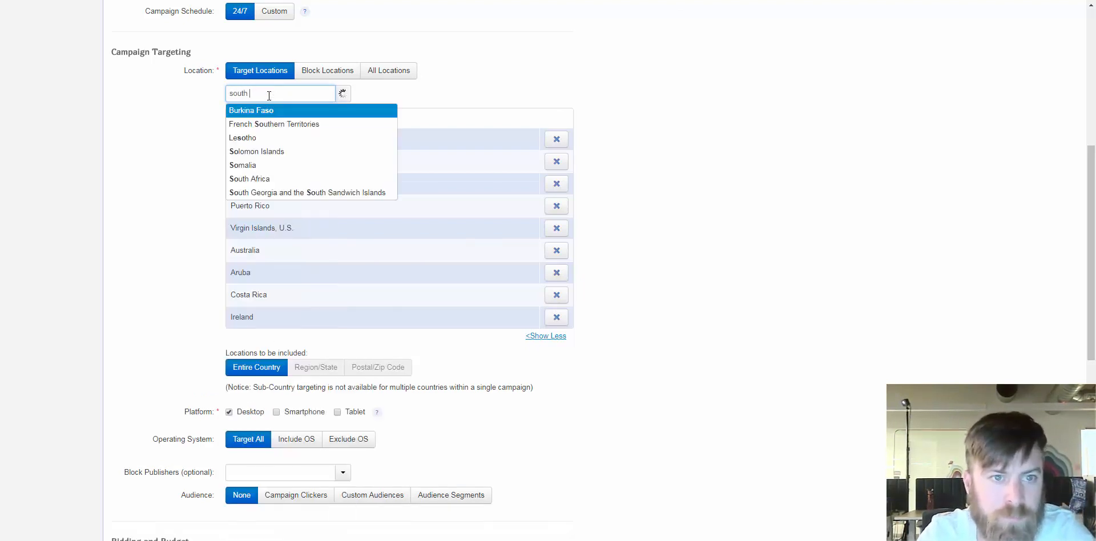
pyautogui.write('aftic')
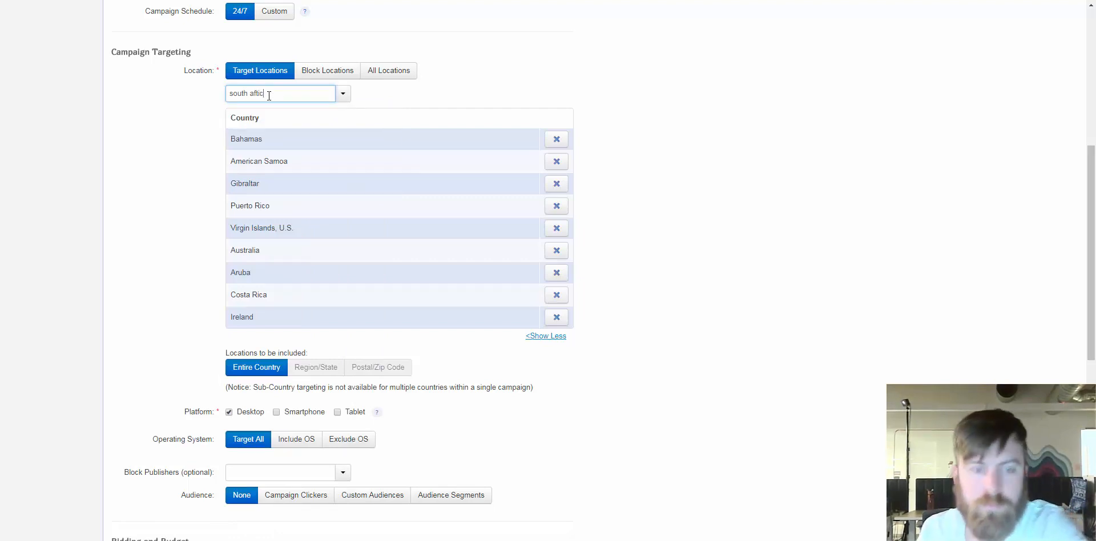
pyautogui.press('BackSpace')
pyautogui.press('BackSpace')
pyautogui.press('BackSpace')
pyautogui.write('ric')
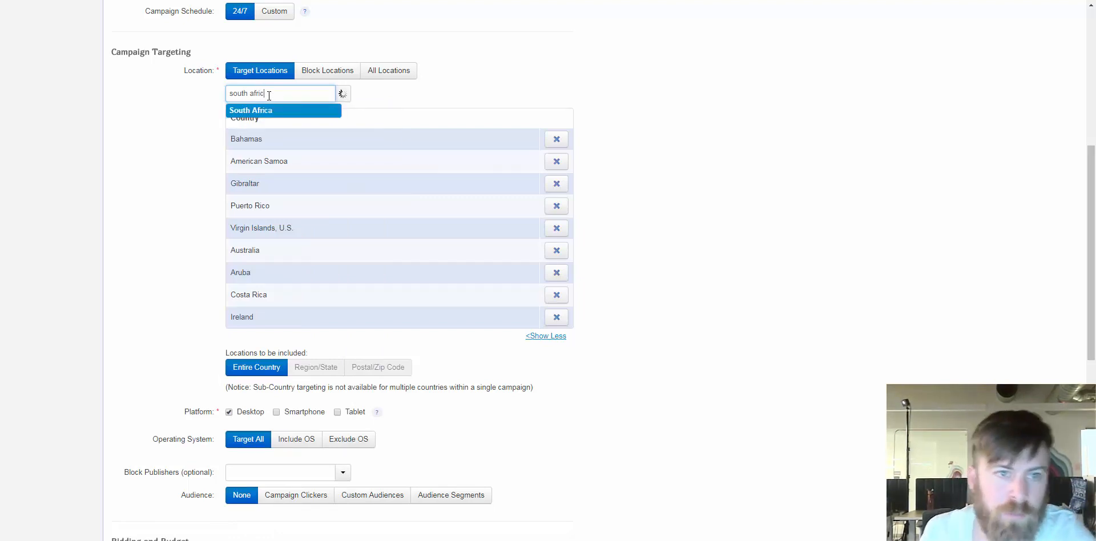
pyautogui.click(272, 110)
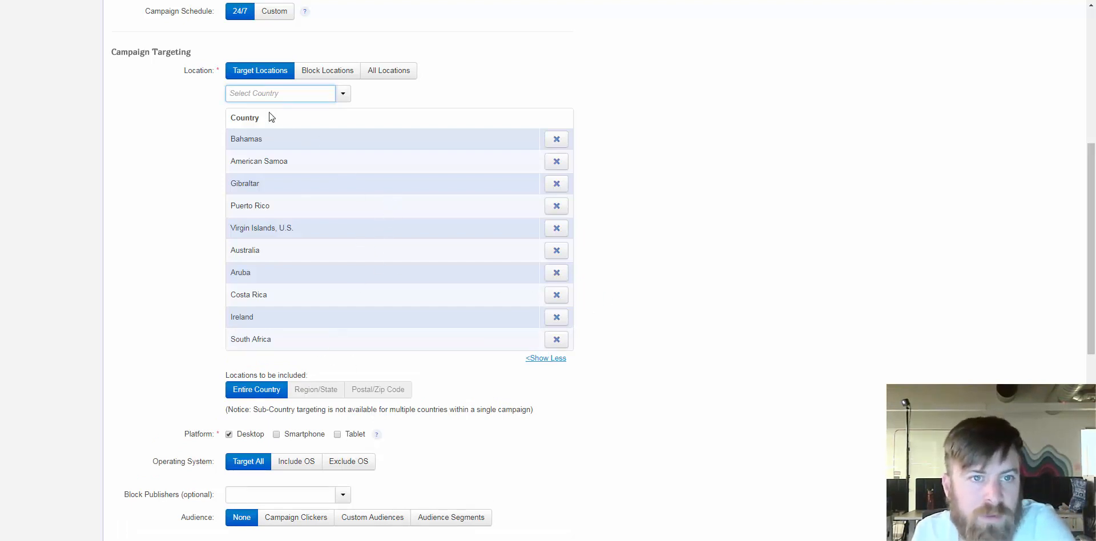
# - Try to add Aruba to the campaign's target locations
pyautogui.click(281, 95)
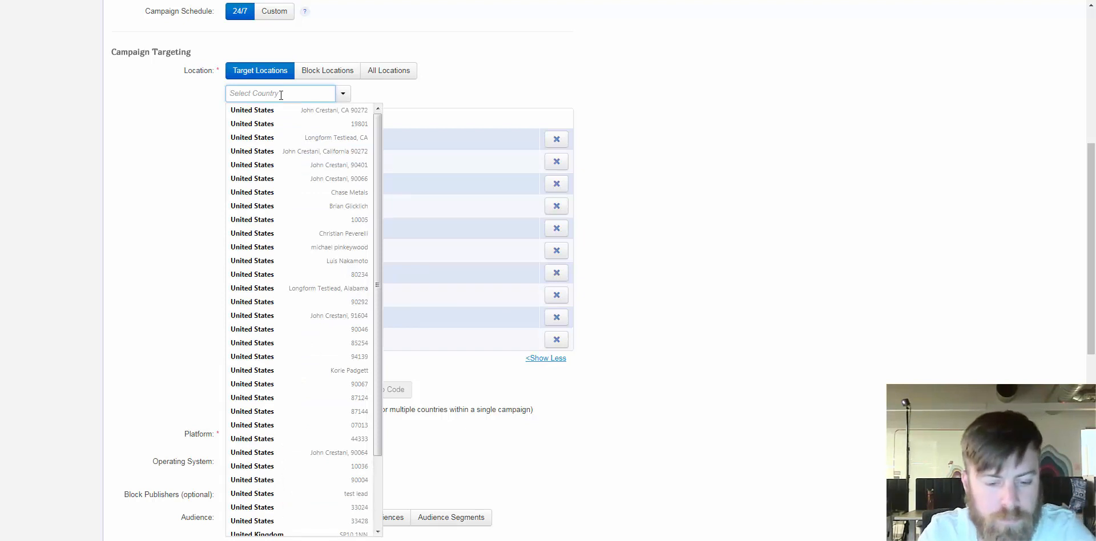
pyautogui.write('aruba')
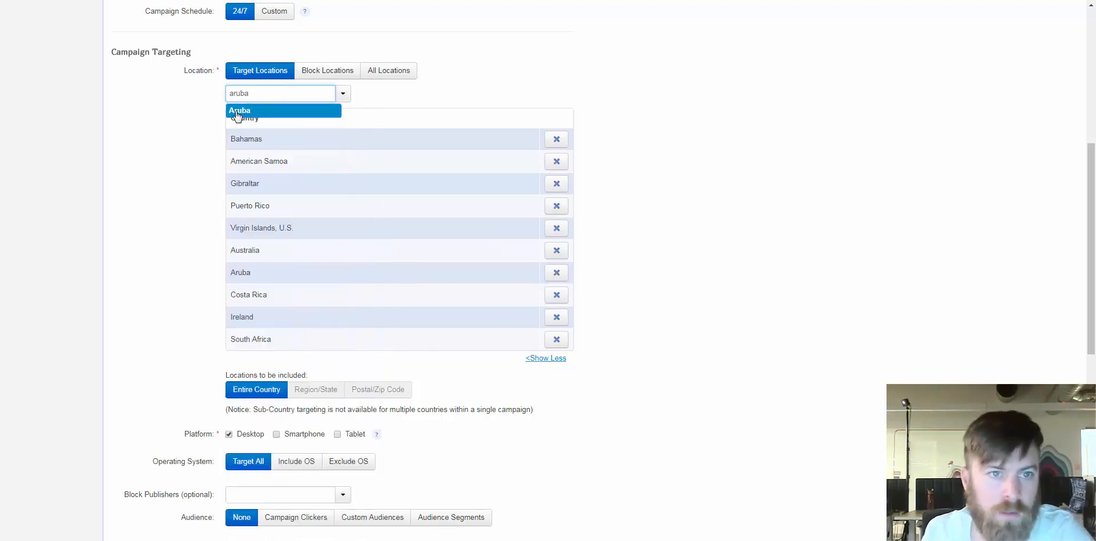
pyautogui.click(237, 112)
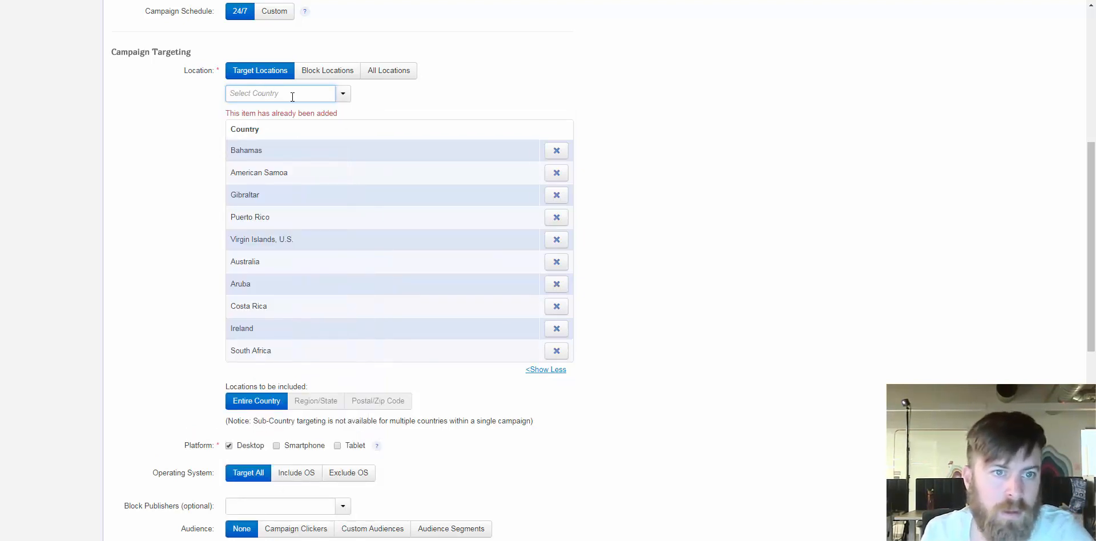
# - Consult the world map for further countries and add New Zealand to the campaign's target locations
pyautogui.click(293, 95)
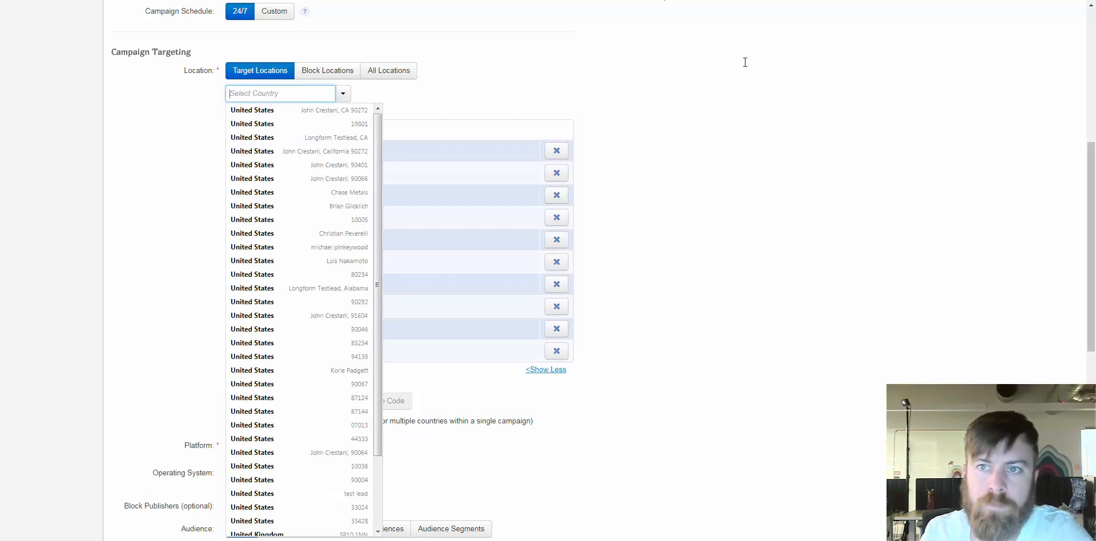
pyautogui.click(790, 0)
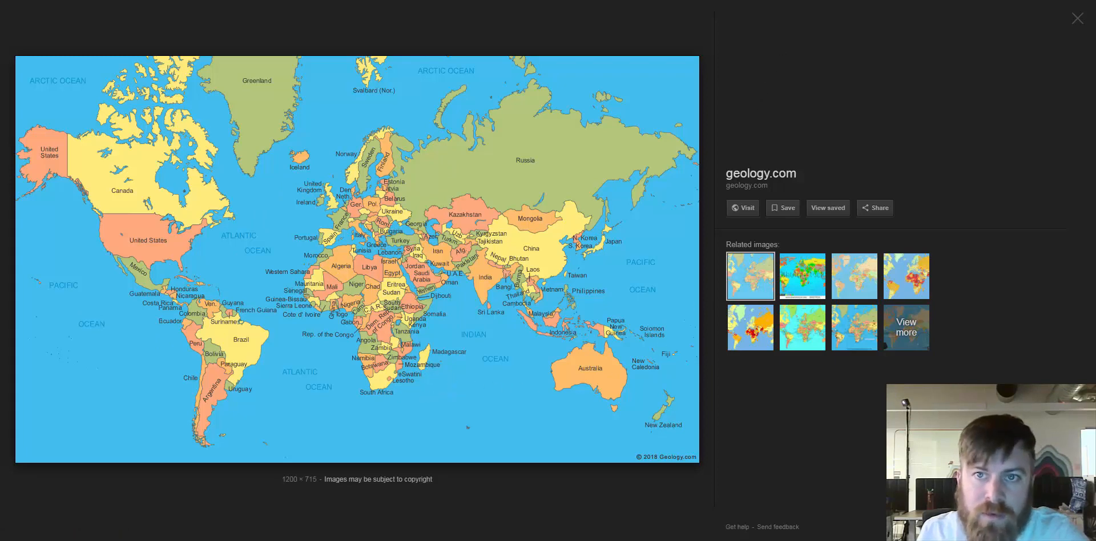
pyautogui.click(274, 1)
pyautogui.click(254, 97)
pyautogui.write('ne')
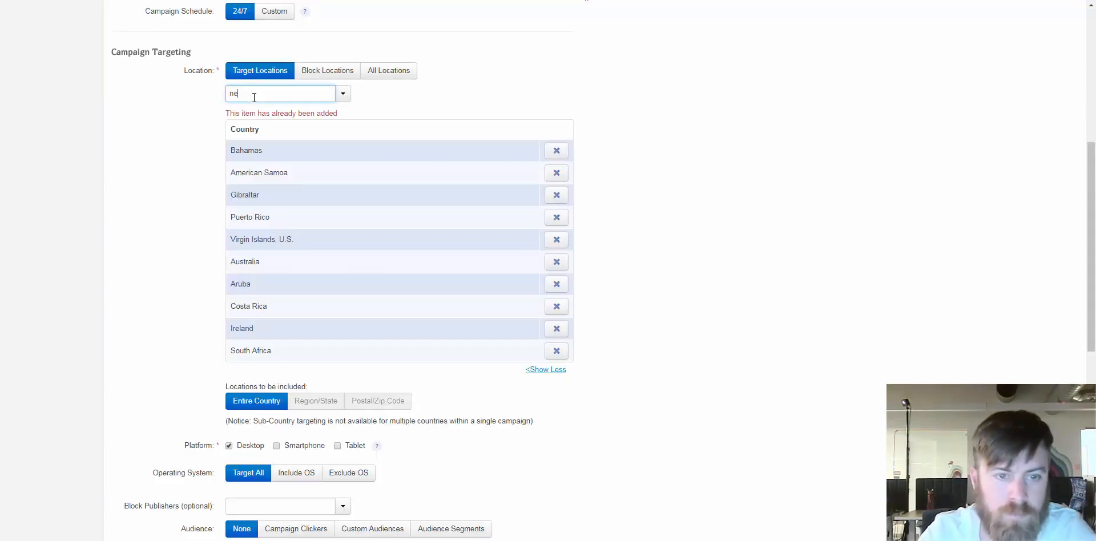
pyautogui.write('w zeal')
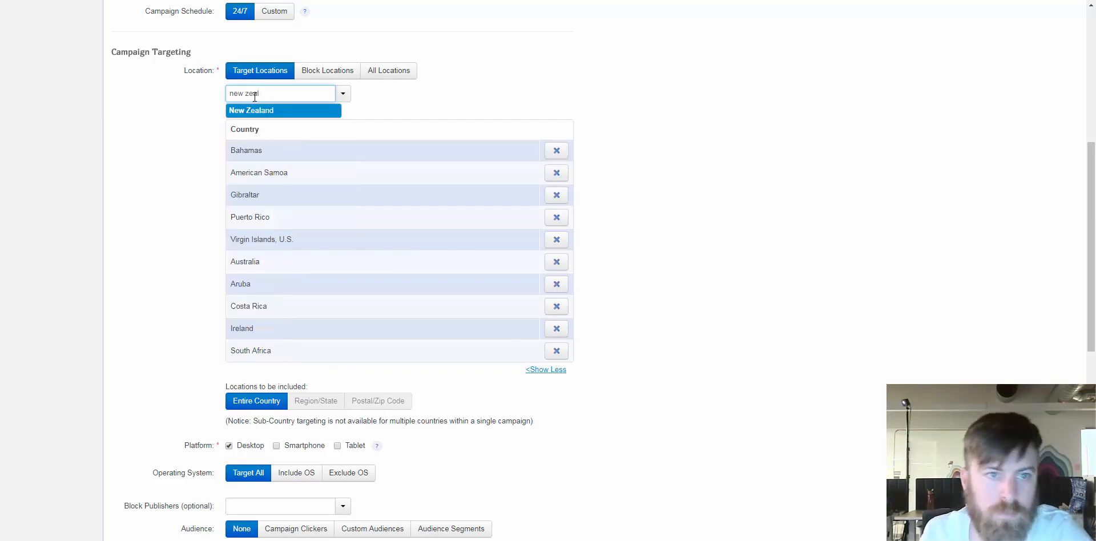
pyautogui.click(254, 110)
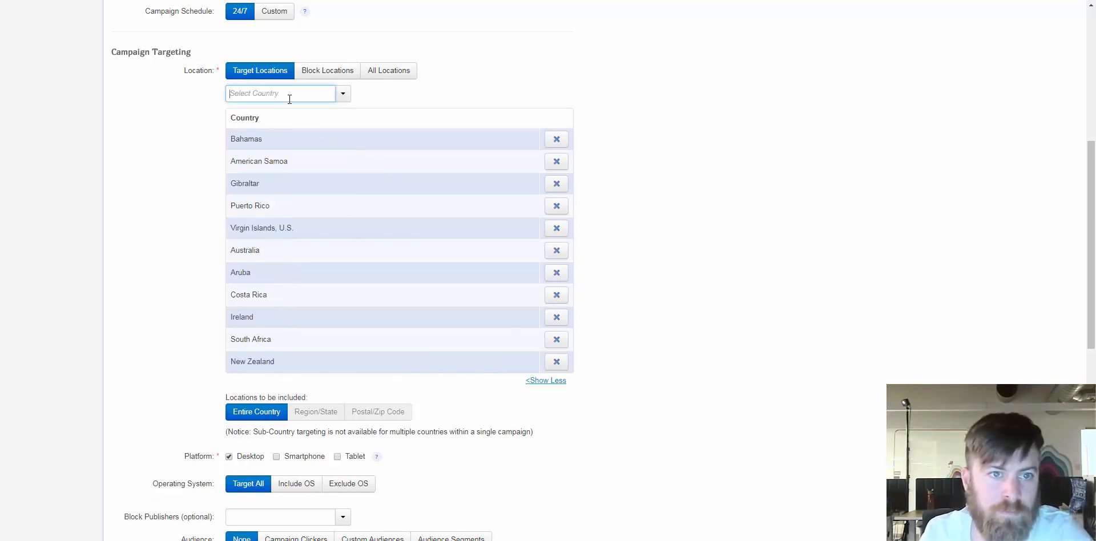
# - Search the target country list for Hawaii and Alaska, then clear the search text
pyautogui.write('hawai')
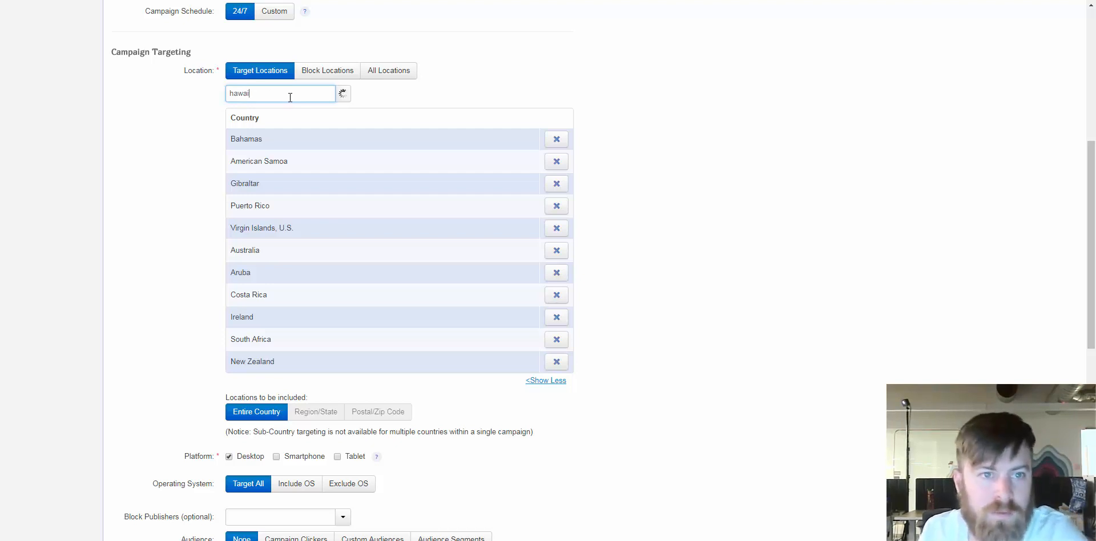
pyautogui.write('ii')
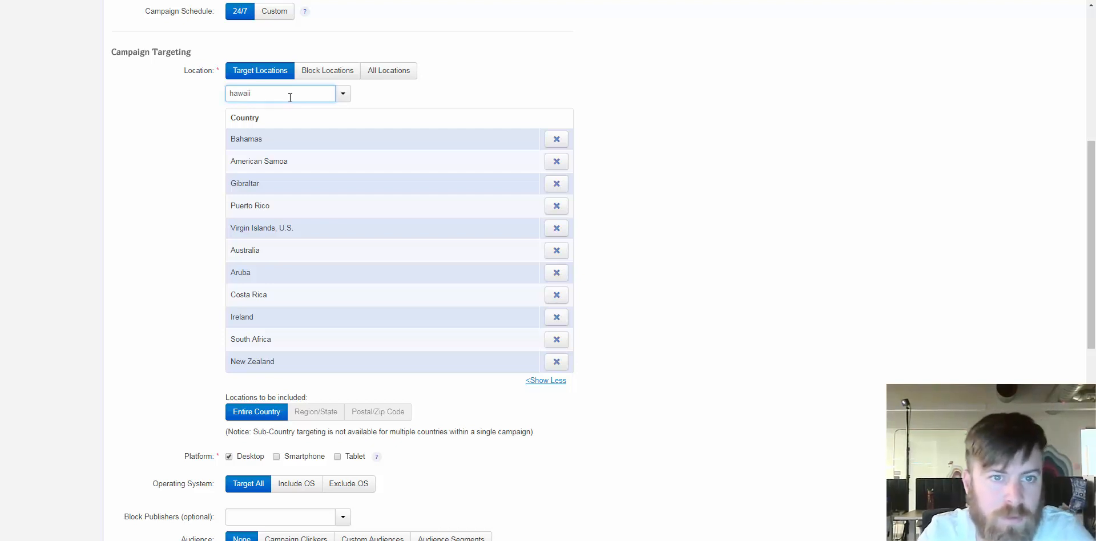
pyautogui.hotkey('ctrl', 'a')
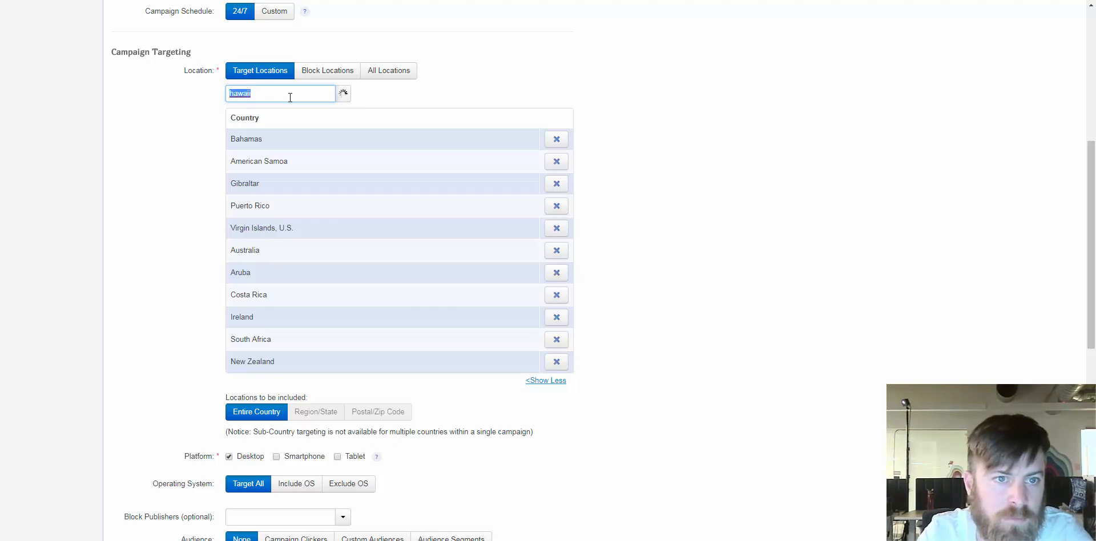
pyautogui.press('BackSpace')
pyautogui.write('alaska')
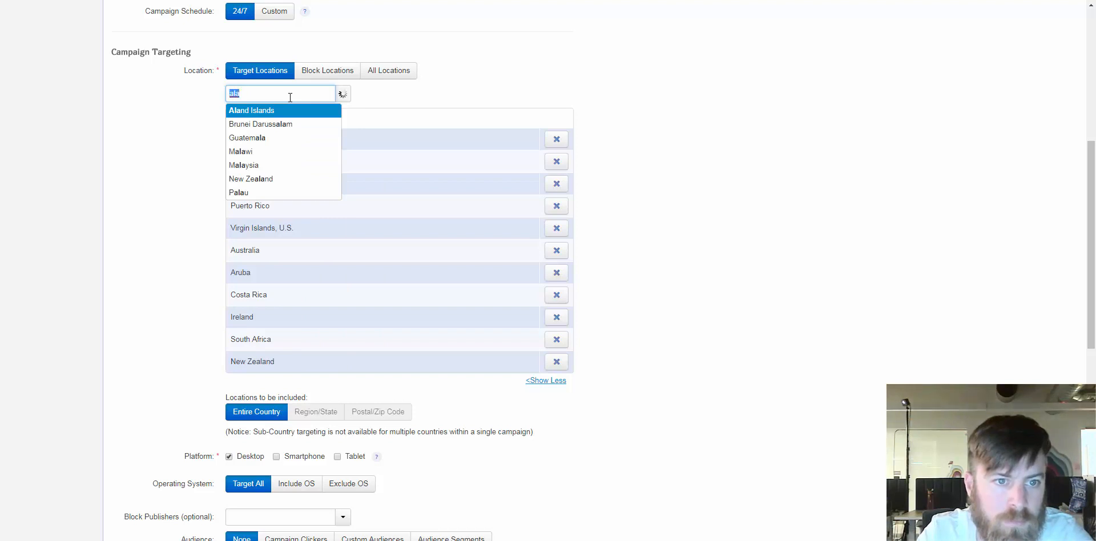
pyautogui.press('BackSpace')
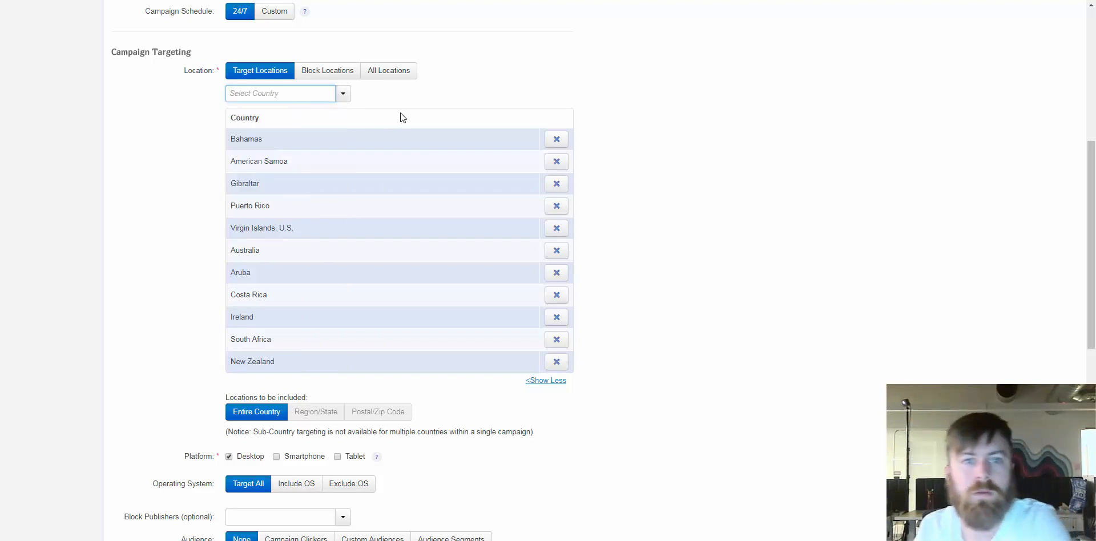
# - Check the world map again and add Panama to the campaign's target locations
pyautogui.click(432, 88)
pyautogui.click(727, 0)
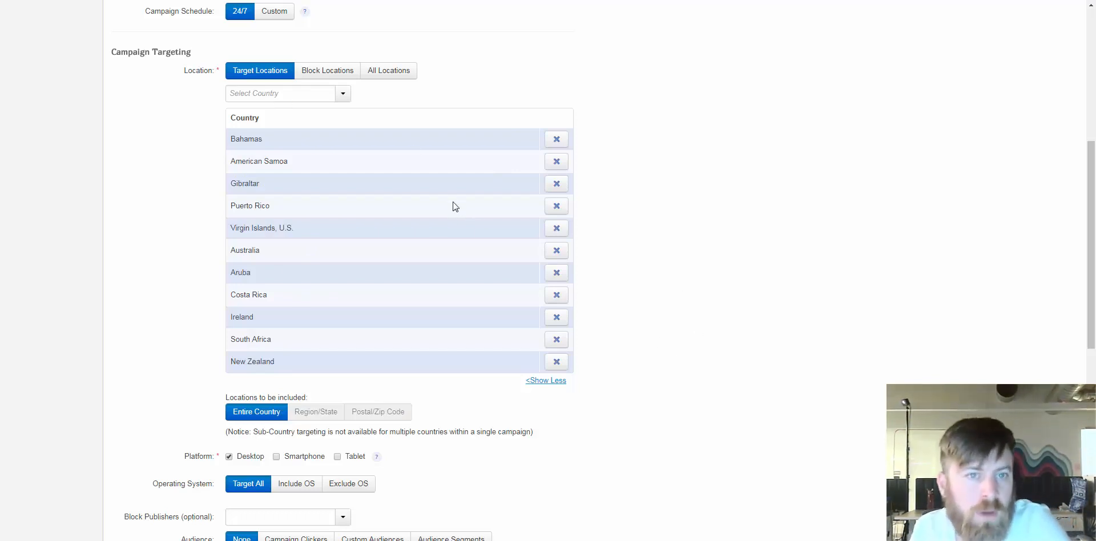
pyautogui.scroll(2, 345, 196)
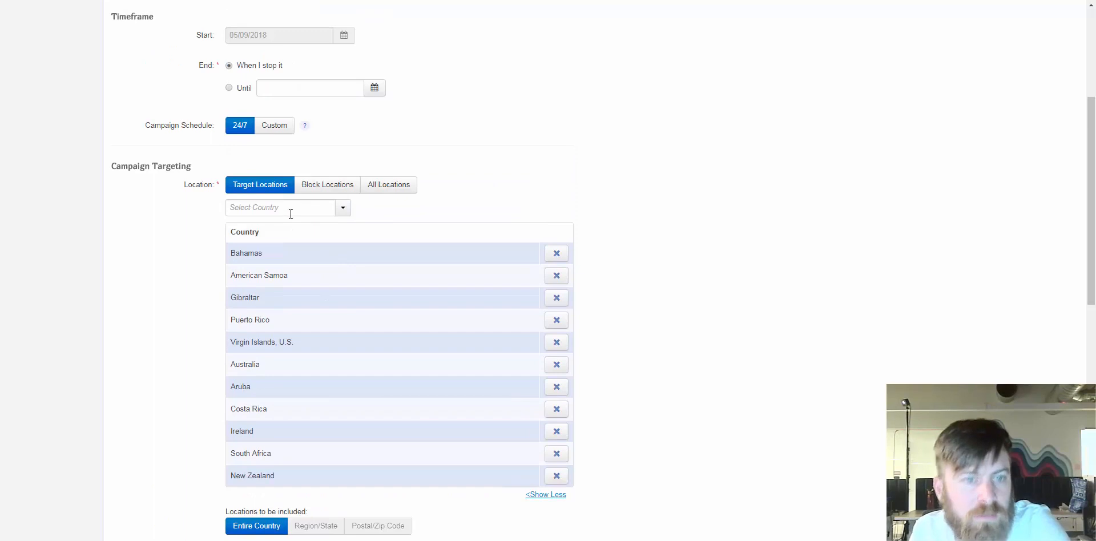
pyautogui.click(290, 211)
pyautogui.write('panama')
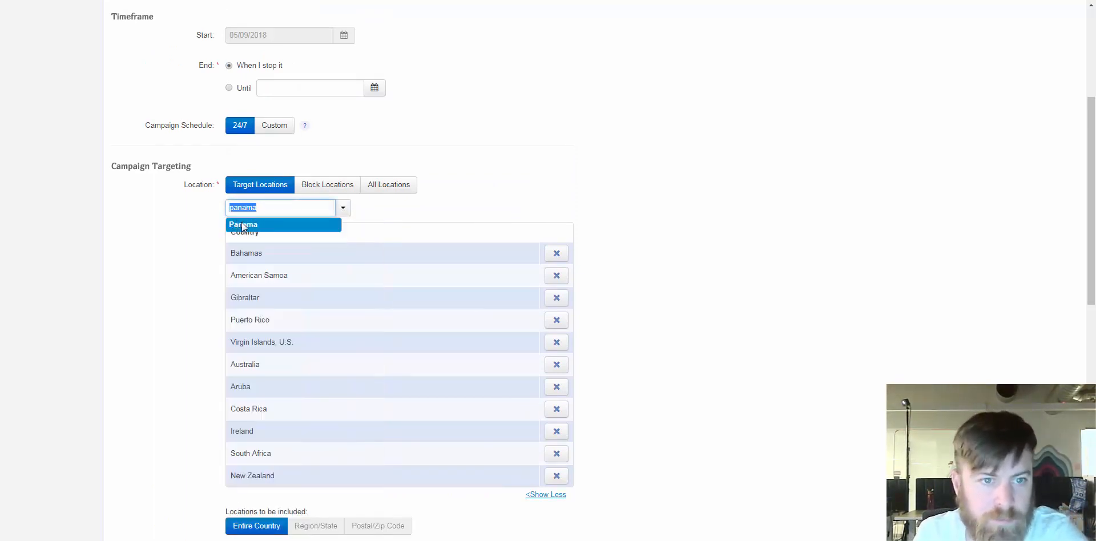
pyautogui.click(243, 225)
# - Review the SAS test 1 campaign's settings, from timeframe and target countries to platform, bidding, budget and tracking
pyautogui.scroll(-4, 516, 200)
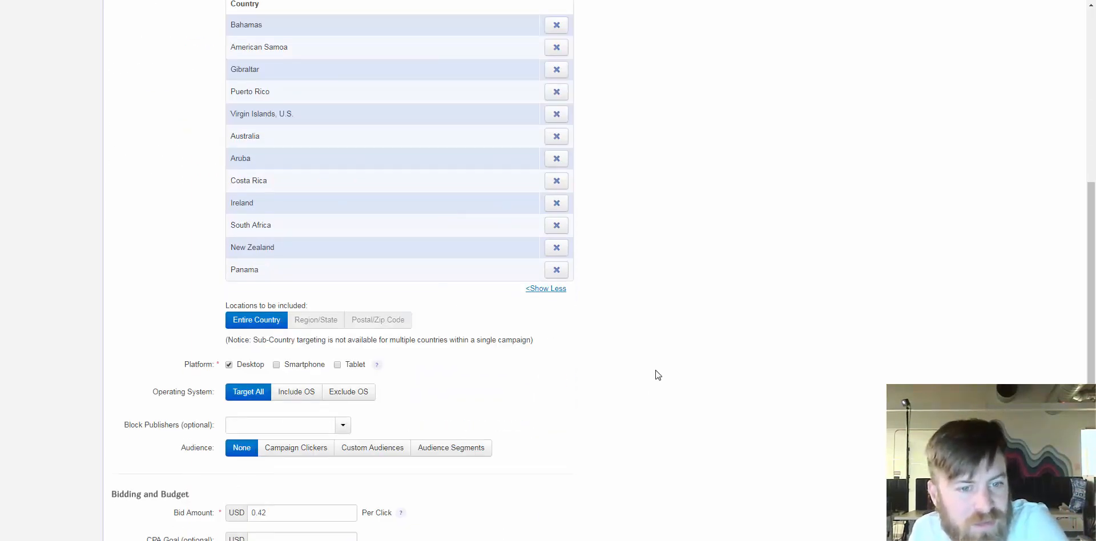
pyautogui.scroll(-2, 658, 374)
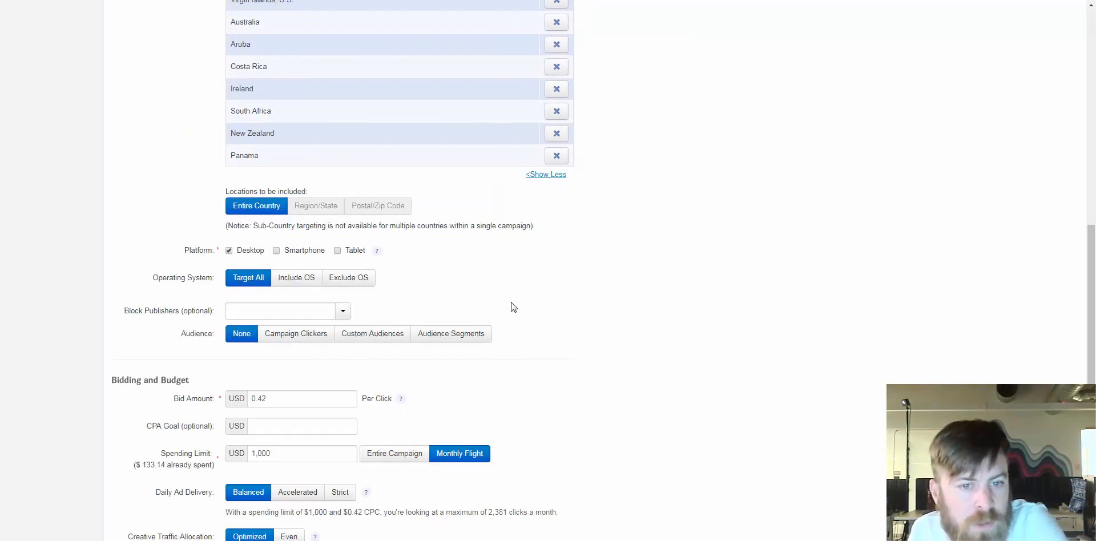
pyautogui.scroll(4, 607, 305)
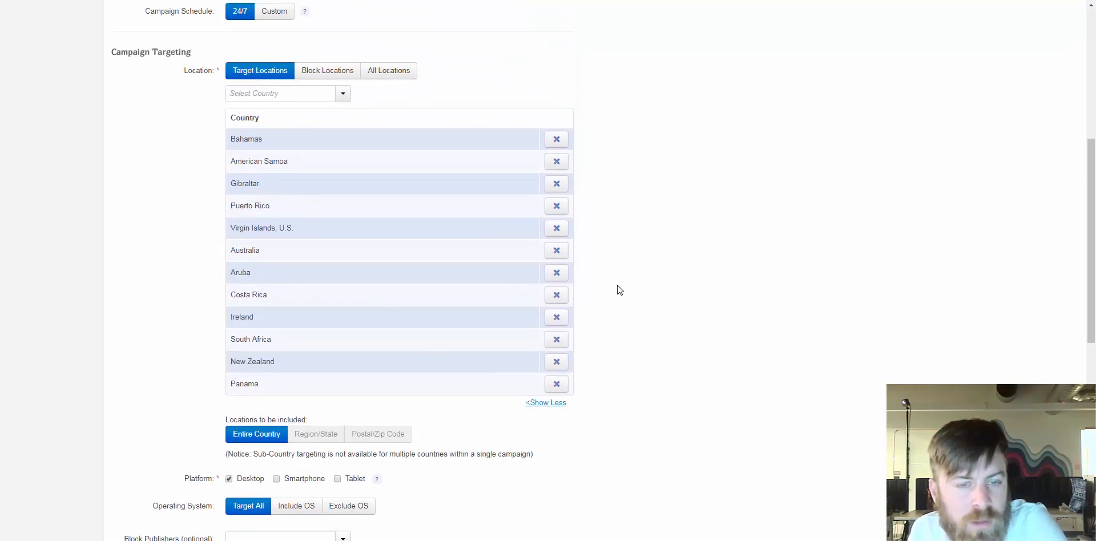
pyautogui.scroll(-6, 619, 290)
pyautogui.scroll(-3, 587, 391)
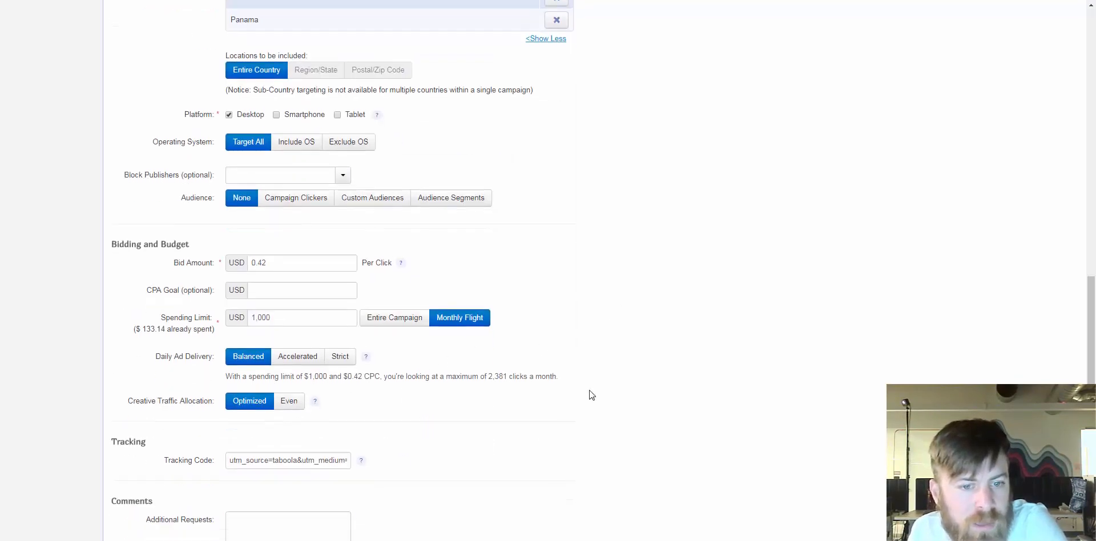
pyautogui.scroll(7, 587, 392)
pyautogui.scroll(7, 576, 374)
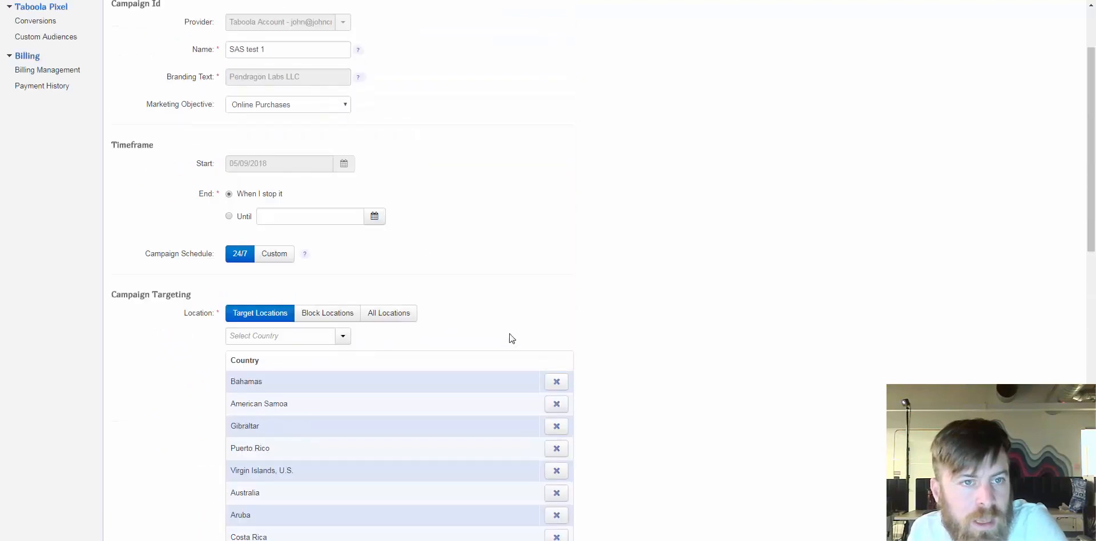
pyautogui.scroll(-9, 542, 354)
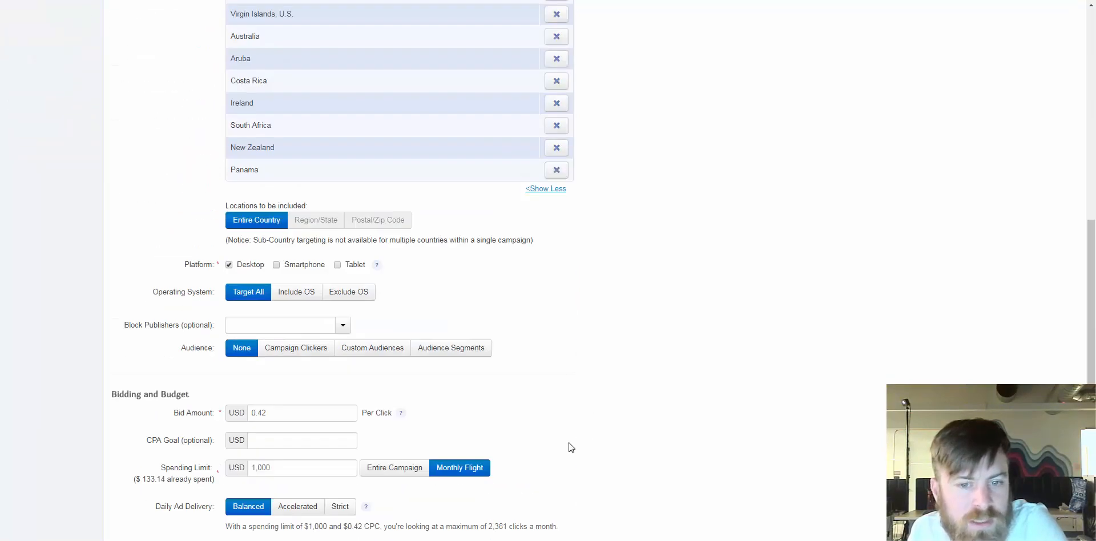
pyautogui.scroll(-5, 510, 472)
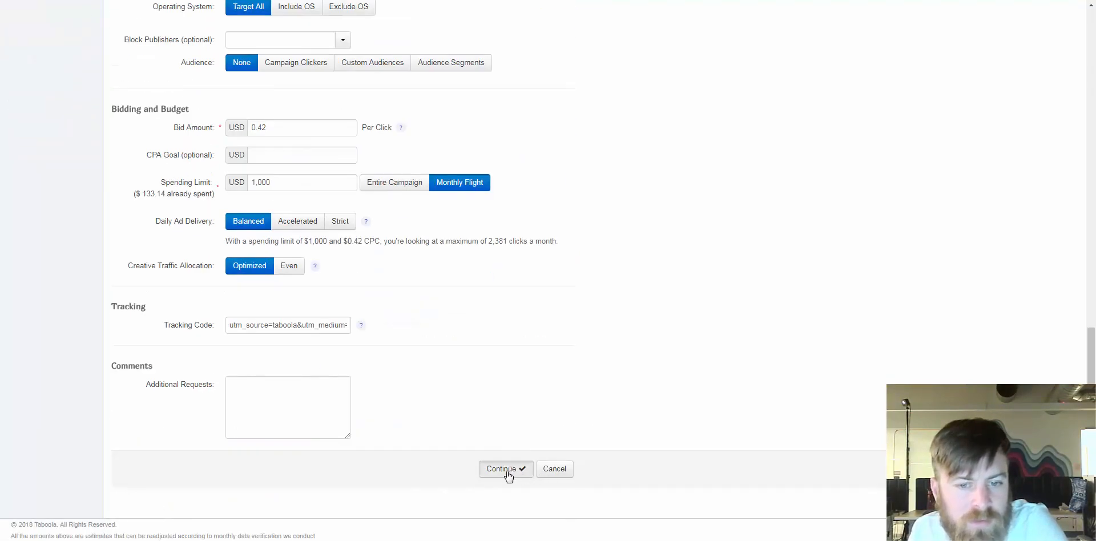
# - Submit the edited campaign, review the target country changes on the confirmation page, and apply them
pyautogui.click(505, 469)
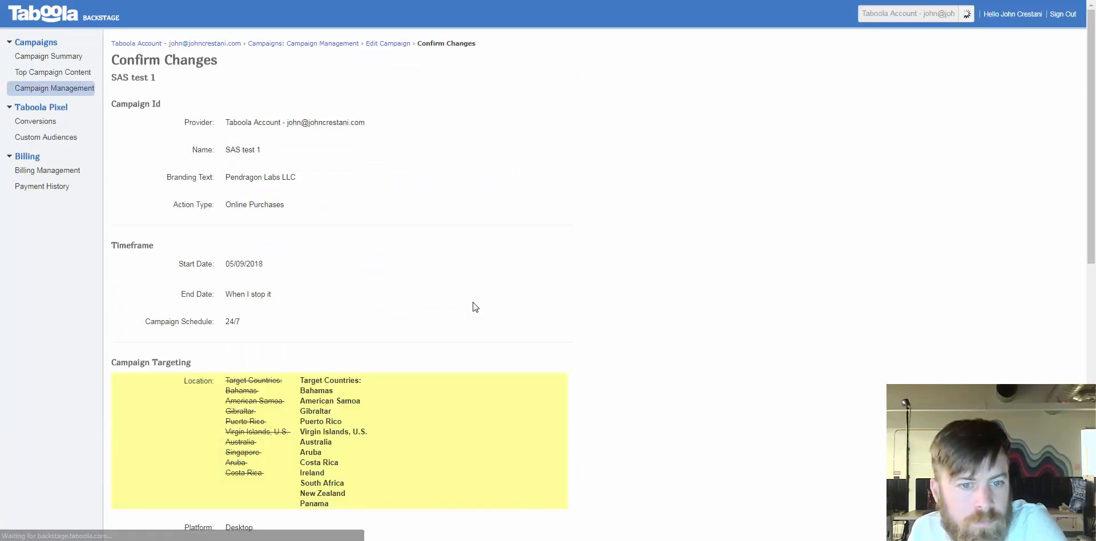
pyautogui.scroll(-1, 474, 307)
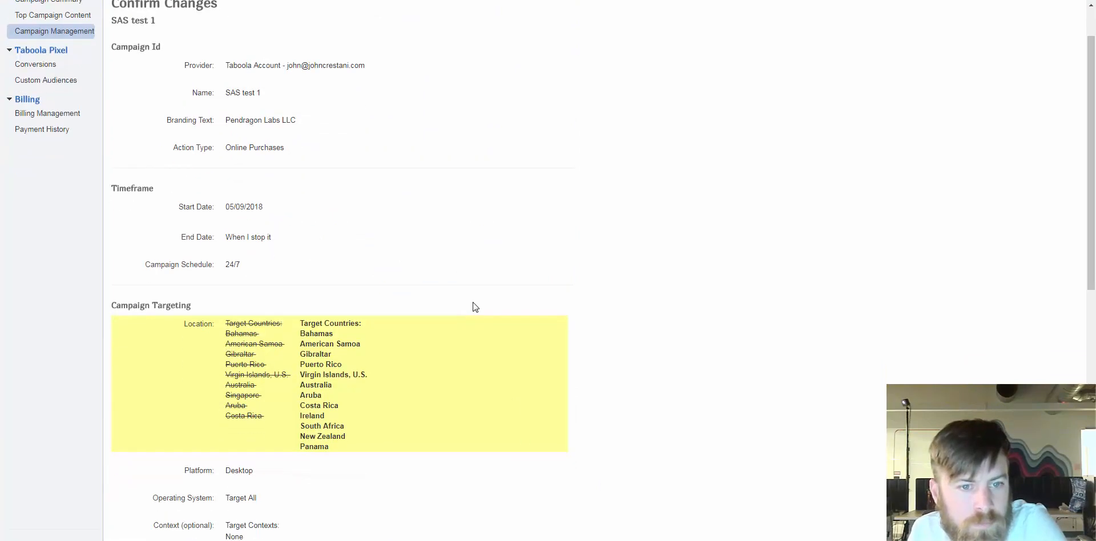
pyautogui.scroll(-9, 473, 306)
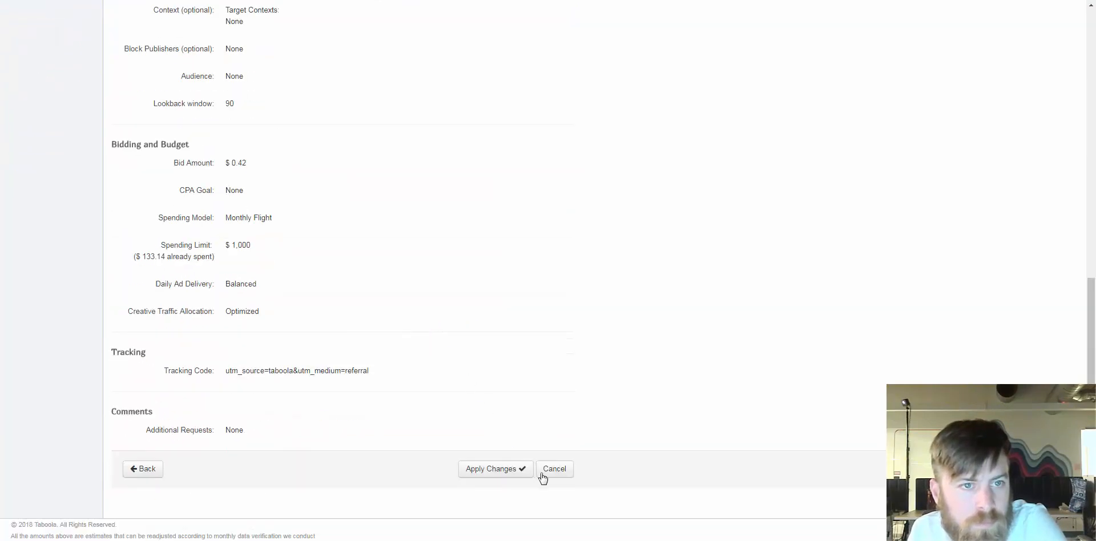
pyautogui.click(502, 470)
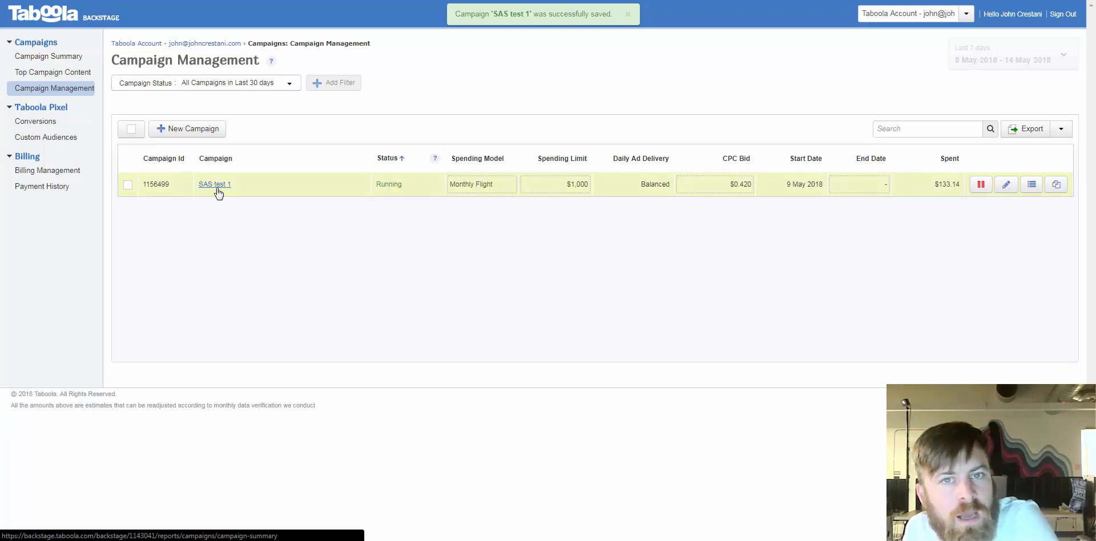
# - View the Taboola Pixel conversions and the Top Campaign Content report
pyautogui.click(46, 124)
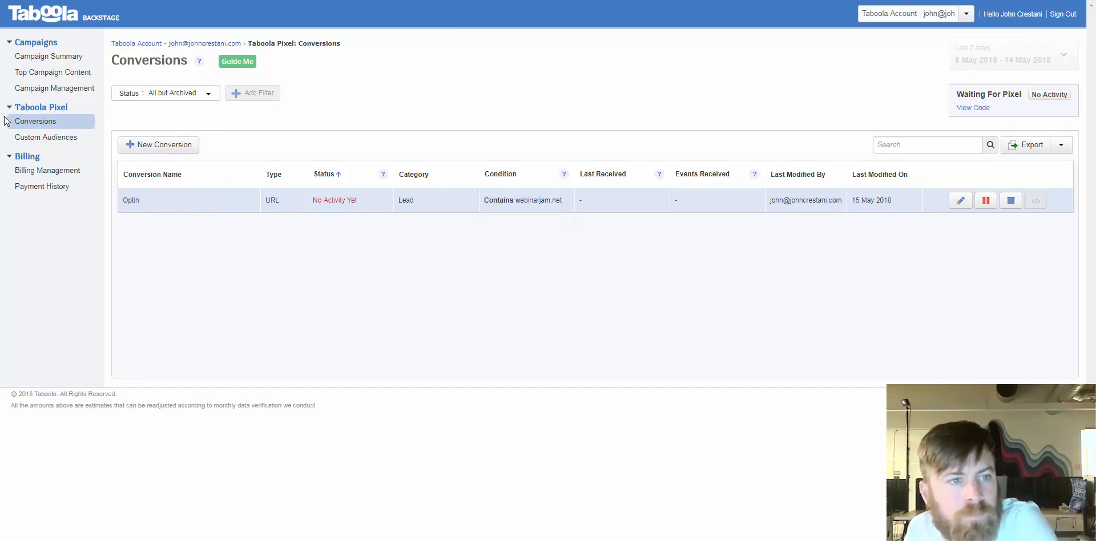
pyautogui.click(57, 74)
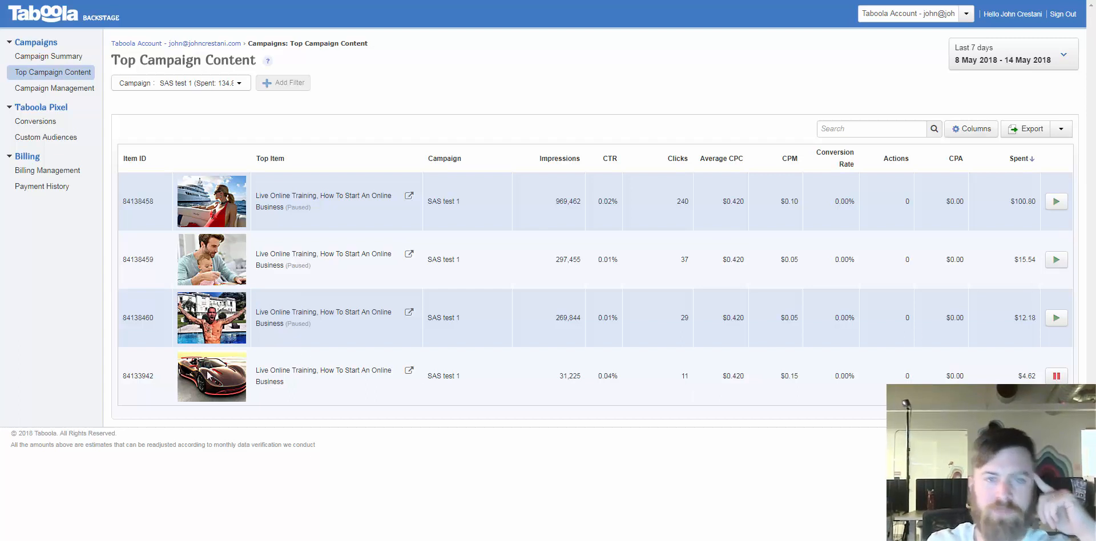
# - Switch to the Notepad notes and delete the "2.exclude singapore" item
pyautogui.hotkey('alt', 'Tab')
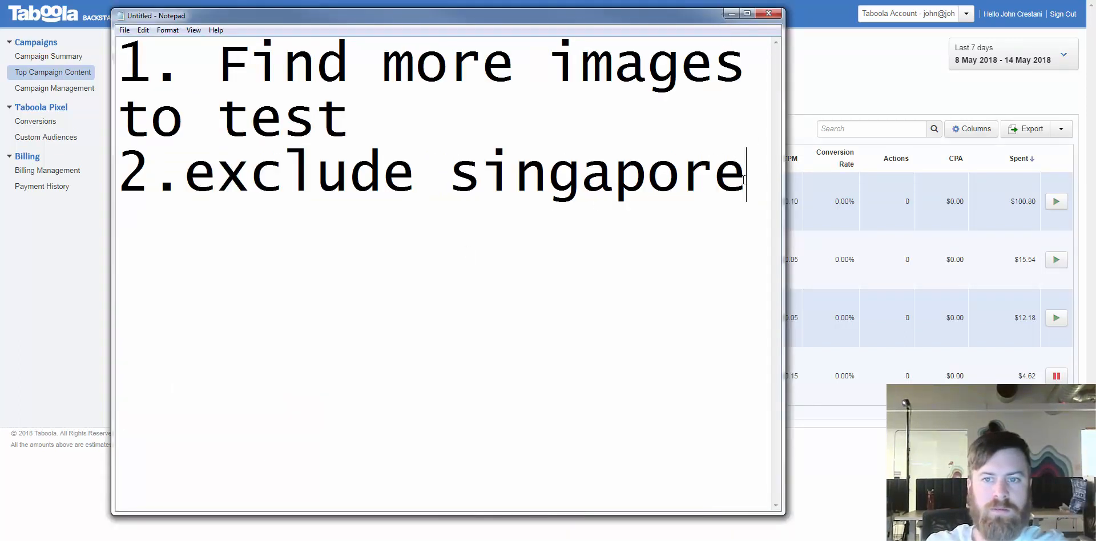
pyautogui.moveTo(744, 180); pyautogui.dragTo(123, 182)
pyautogui.press('BackSpace')
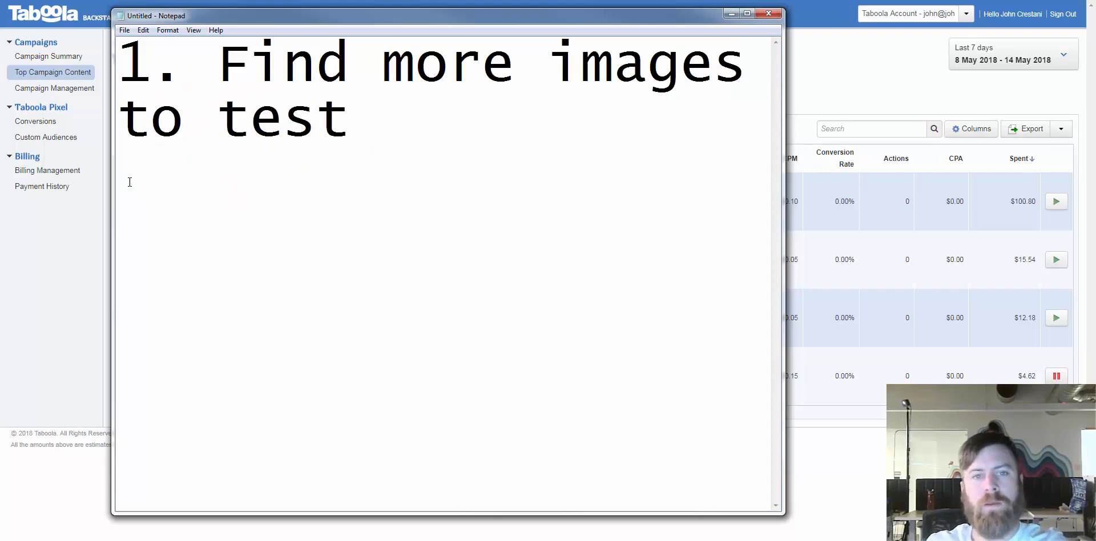
# - Switch to Google, search for "high end sports cars" and open the image results
pyautogui.click(820, 82)
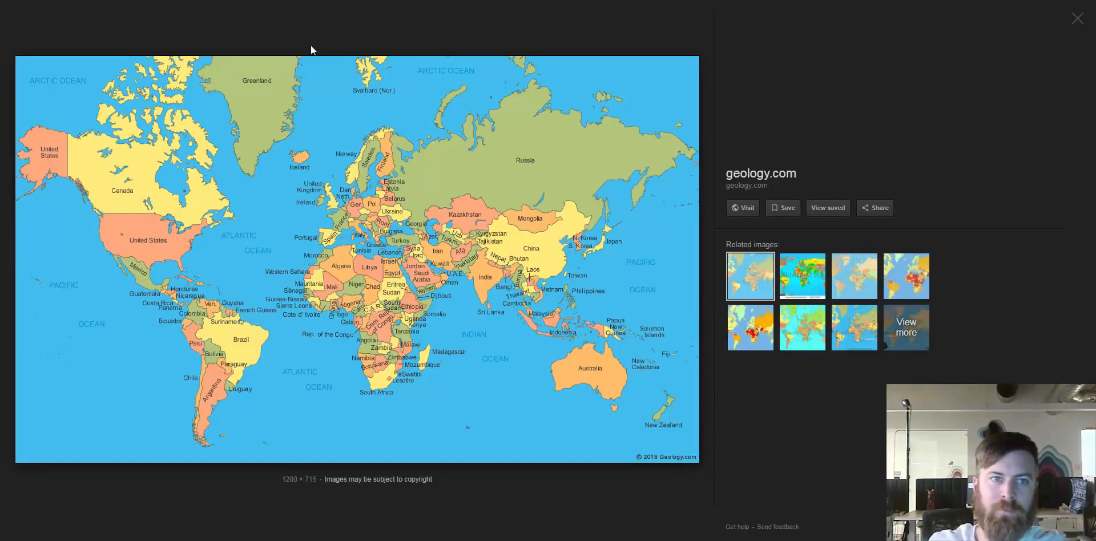
pyautogui.hotkey('alt', 'Left')
pyautogui.tripleClick(221, 27)
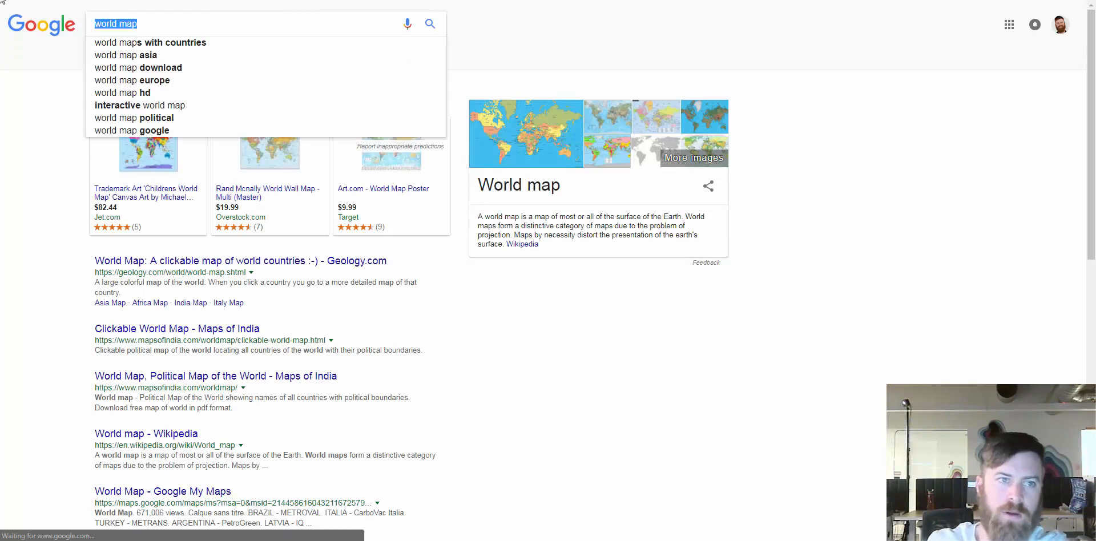
pyautogui.write('high end')
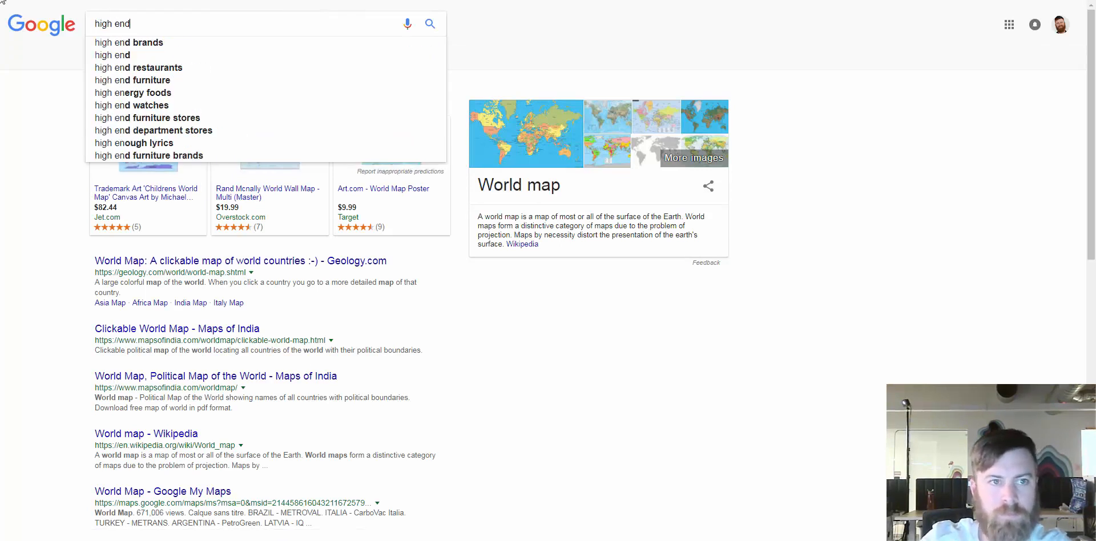
pyautogui.write(' sports cars')
pyautogui.press('Return')
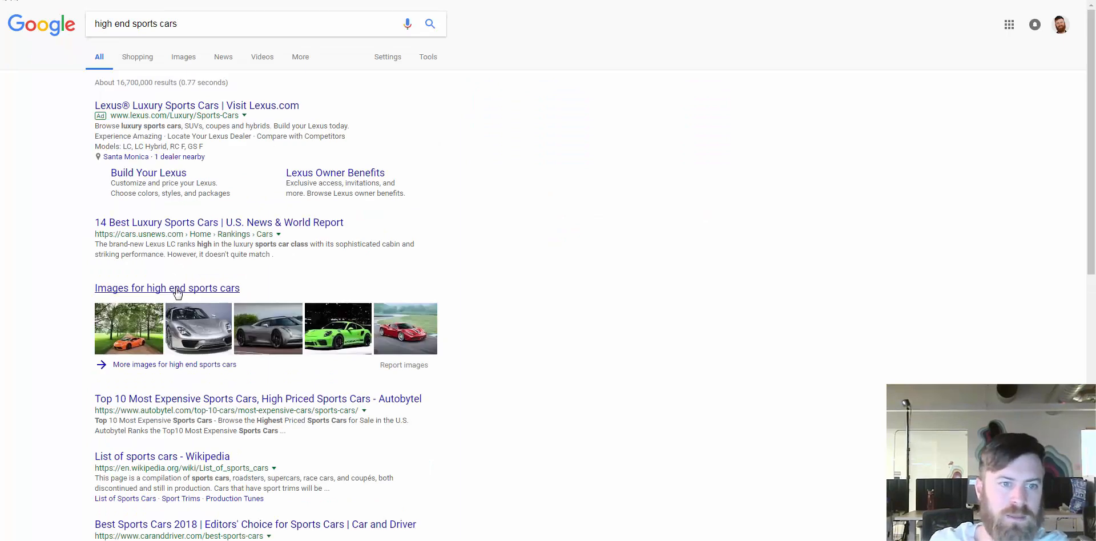
pyautogui.click(174, 293)
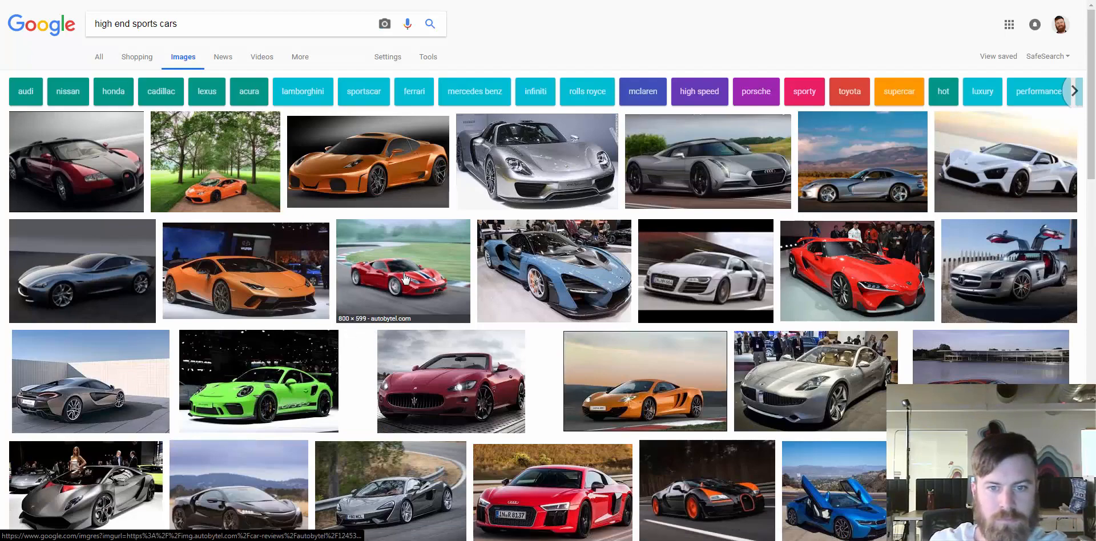
# - Browse the car images, refine the search to "high end sports cars rich kids" and preview the two-car Dubai beach picture
pyautogui.scroll(-3, 406, 279)
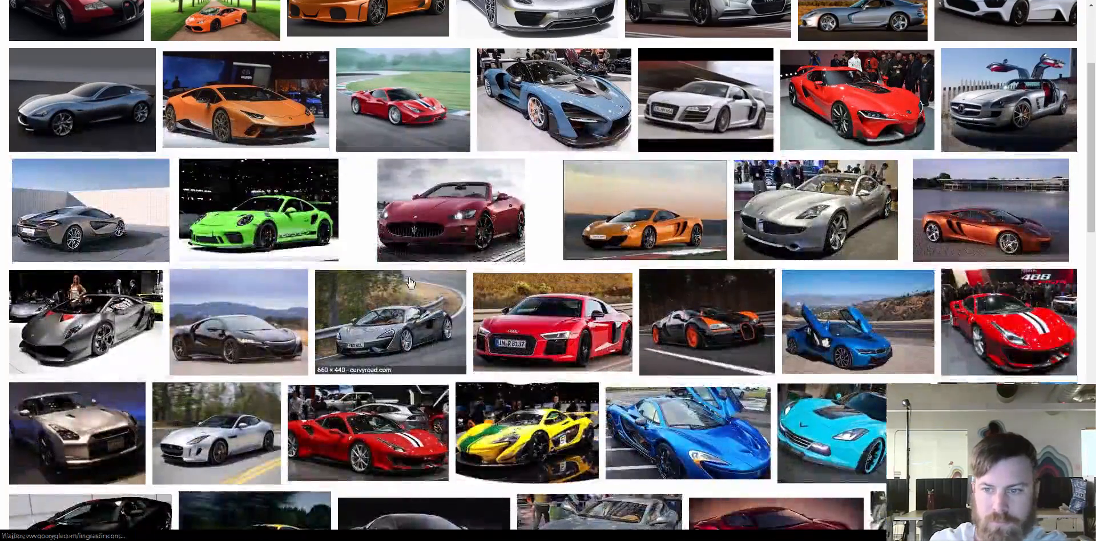
pyautogui.scroll(-2, 408, 281)
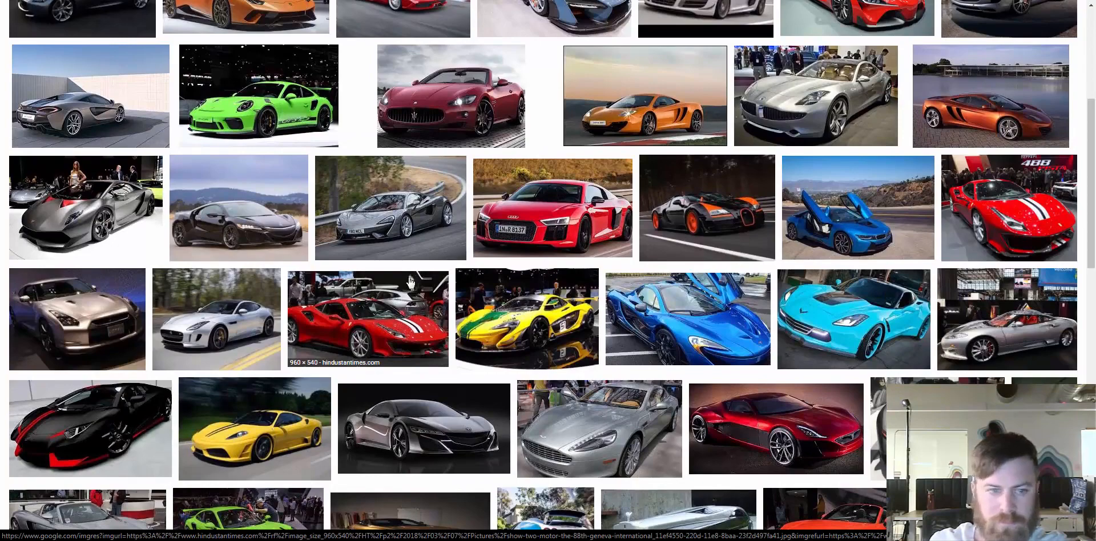
pyautogui.scroll(5, 408, 281)
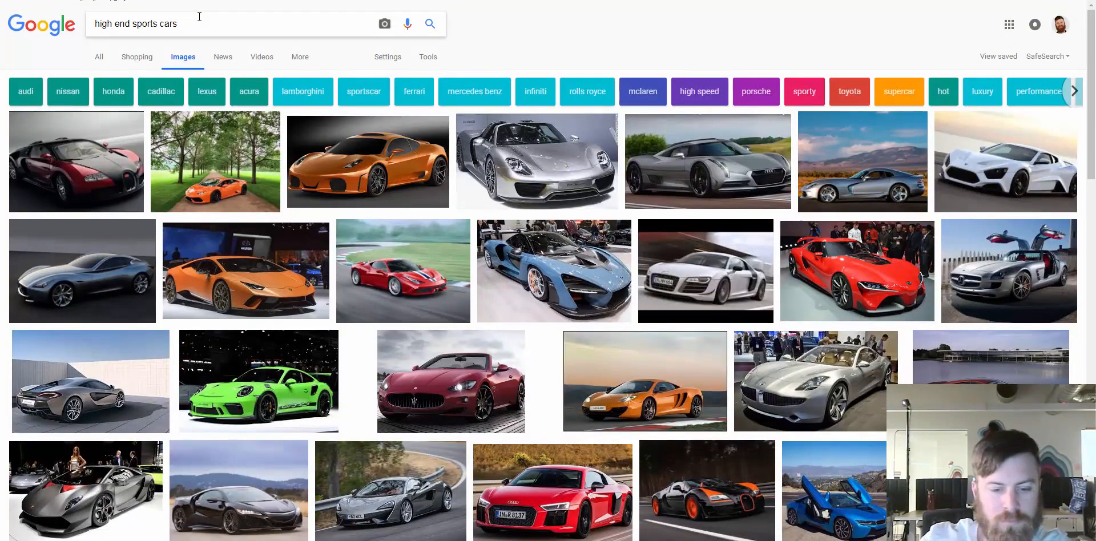
pyautogui.press('Return')
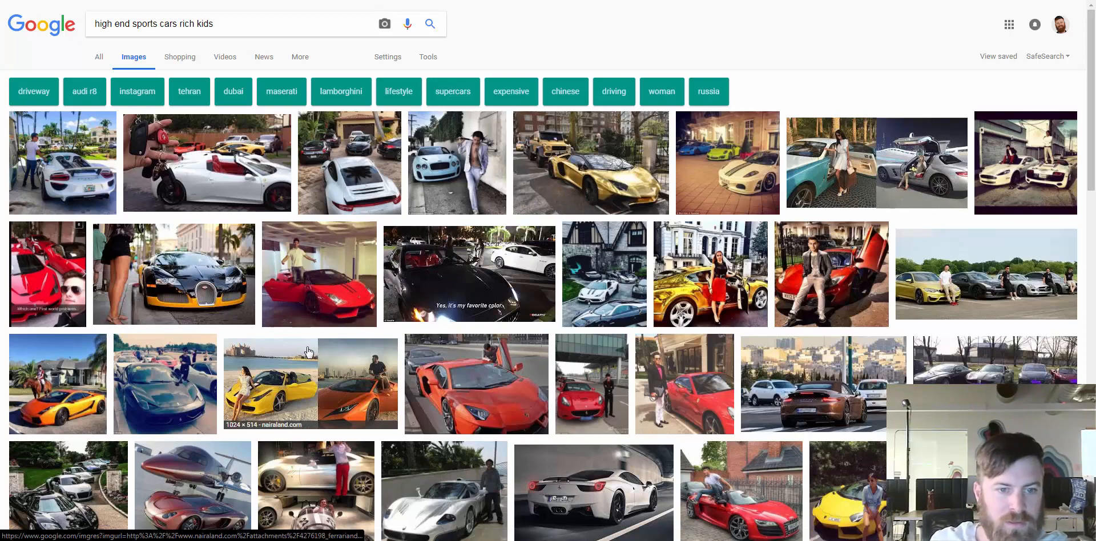
pyautogui.scroll(-1, 308, 351)
pyautogui.click(272, 322)
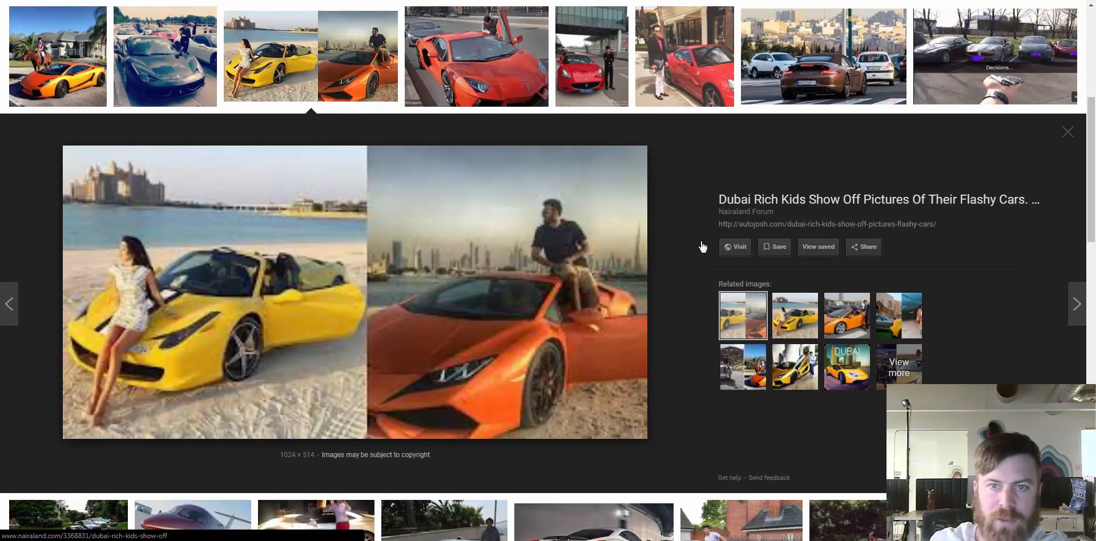
# - Find the picture of a man crouching beside a green sports car and download it as a JPG
pyautogui.scroll(-6, 702, 246)
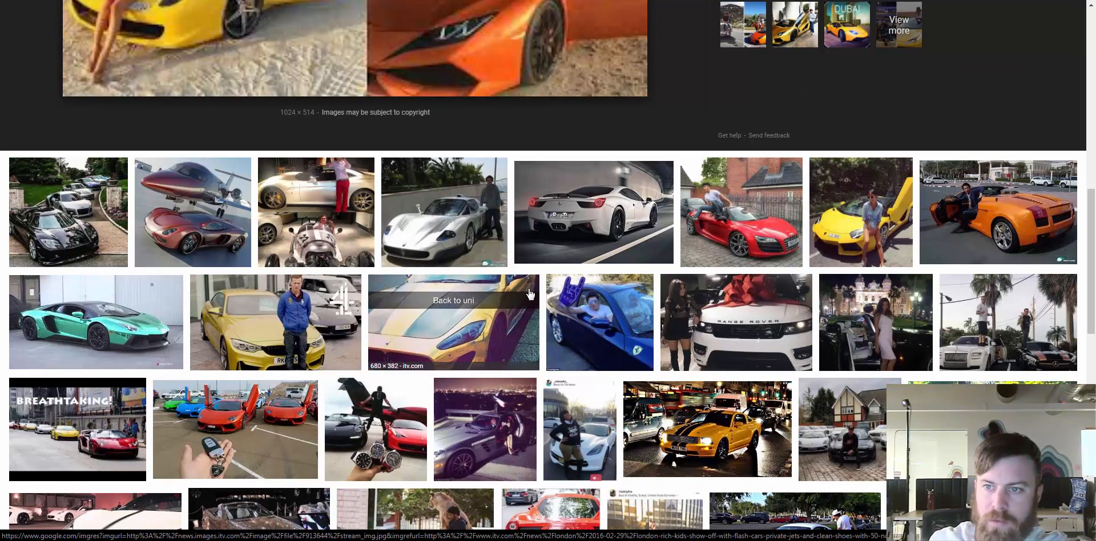
pyautogui.scroll(2, 530, 294)
pyautogui.scroll(-6, 529, 293)
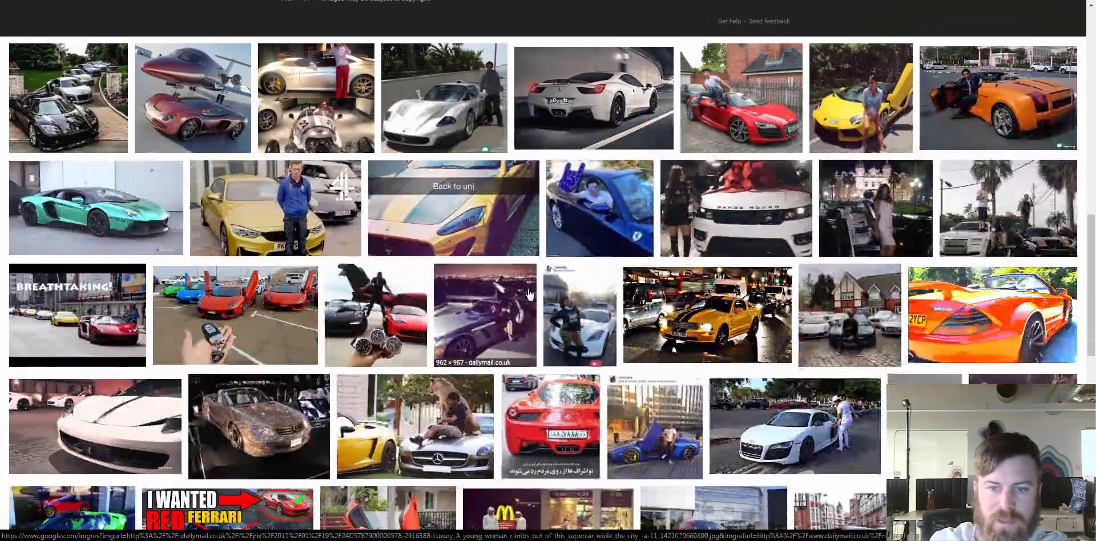
pyautogui.scroll(-2, 530, 294)
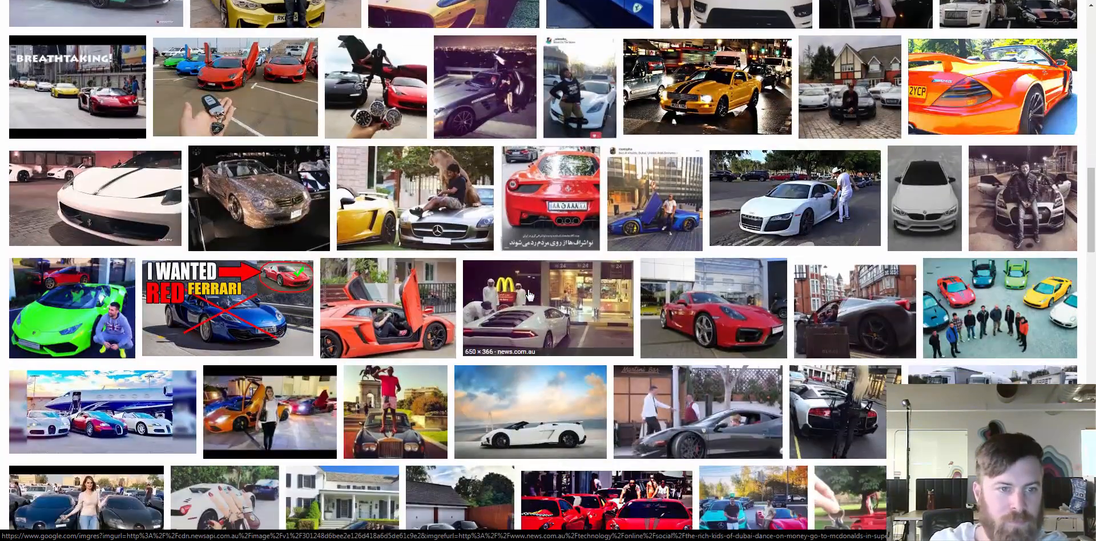
pyautogui.click(91, 315)
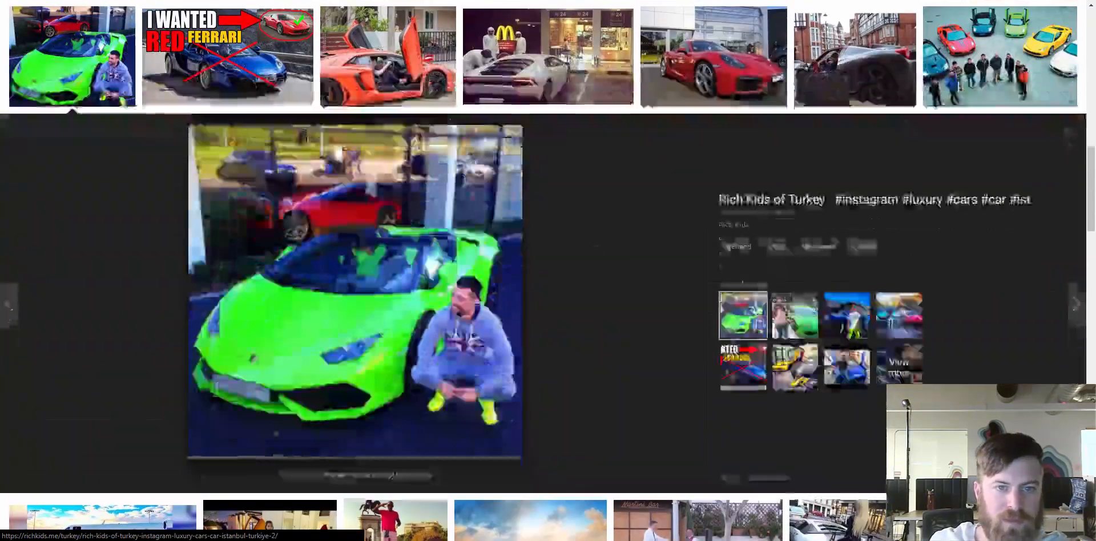
pyautogui.rightClick(393, 235)
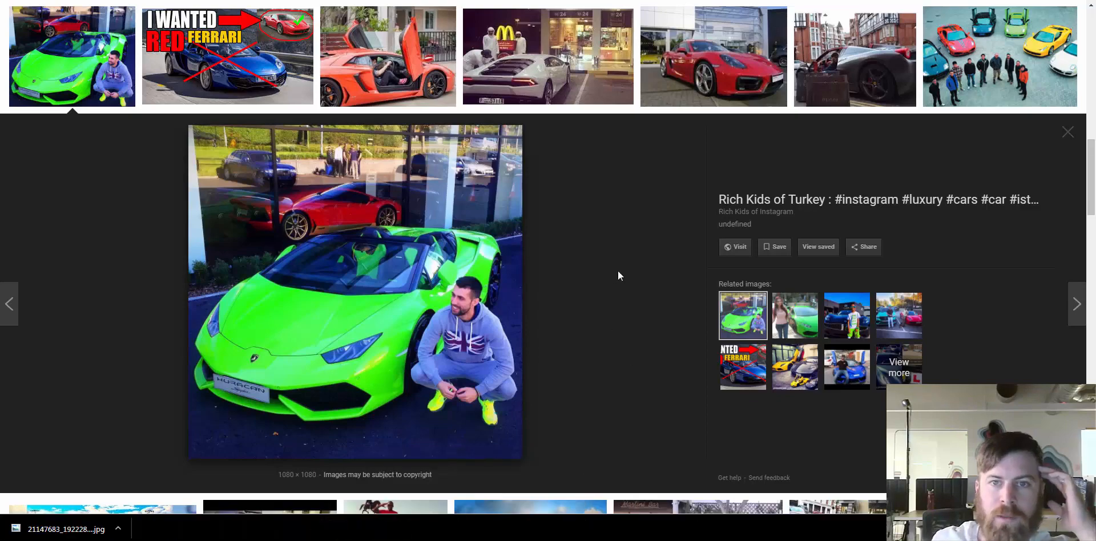
# - Examine the remaining rich kids sports car images for further ad pictures to test
pyautogui.scroll(-7, 618, 271)
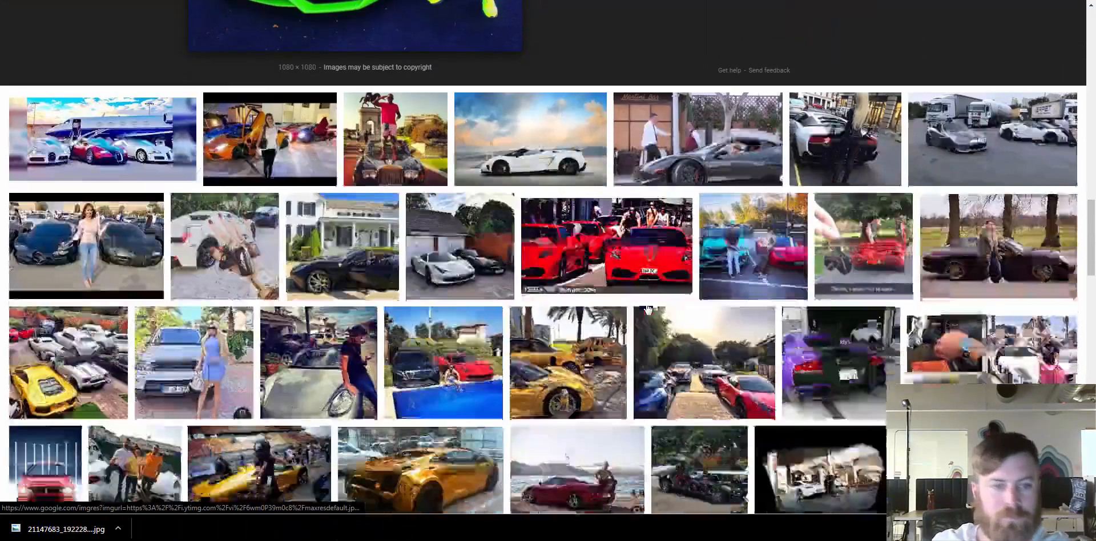
pyautogui.scroll(-3, 647, 310)
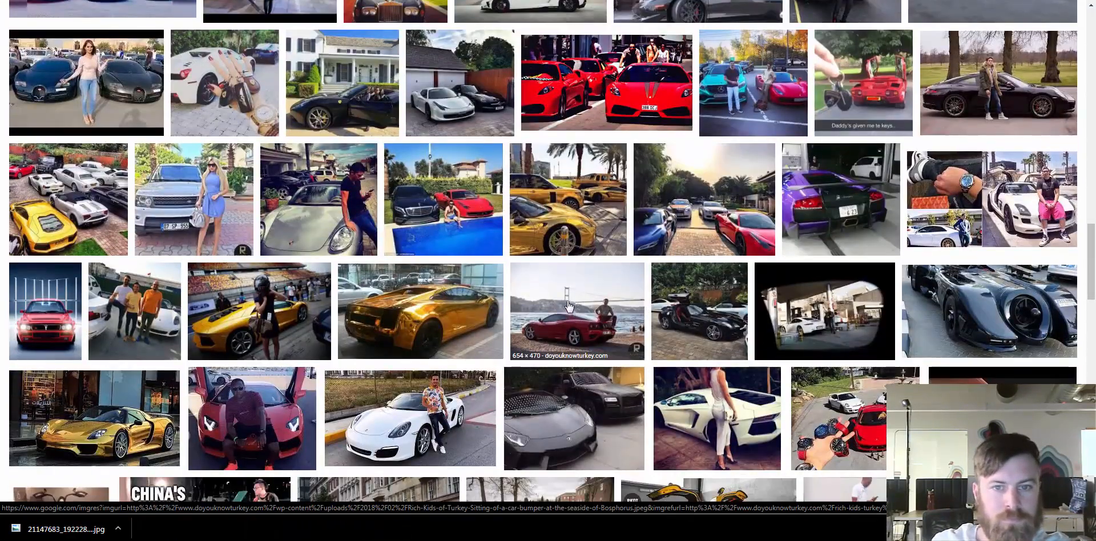
pyautogui.scroll(-5, 568, 301)
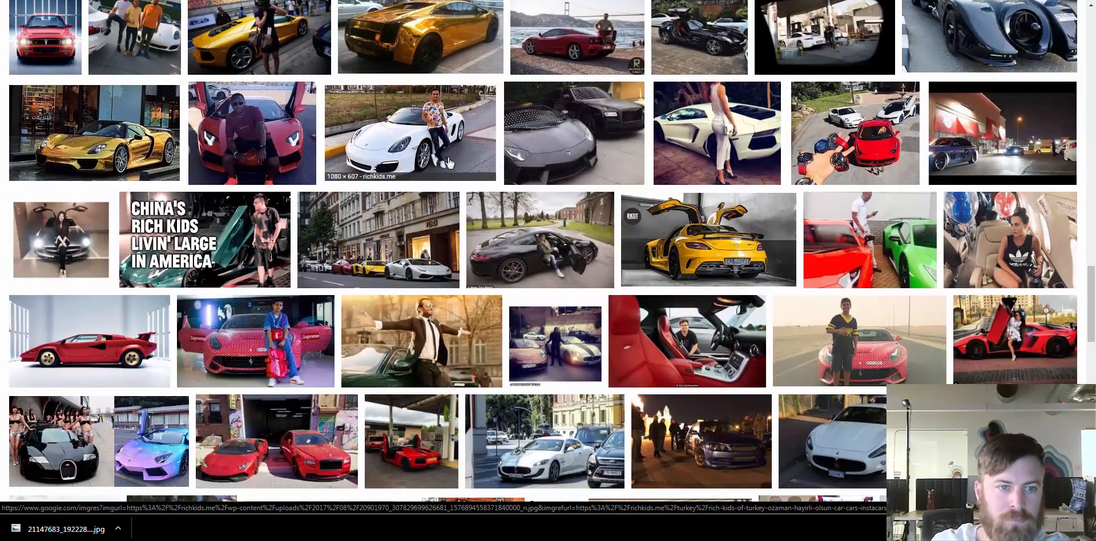
pyautogui.scroll(-5, 472, 215)
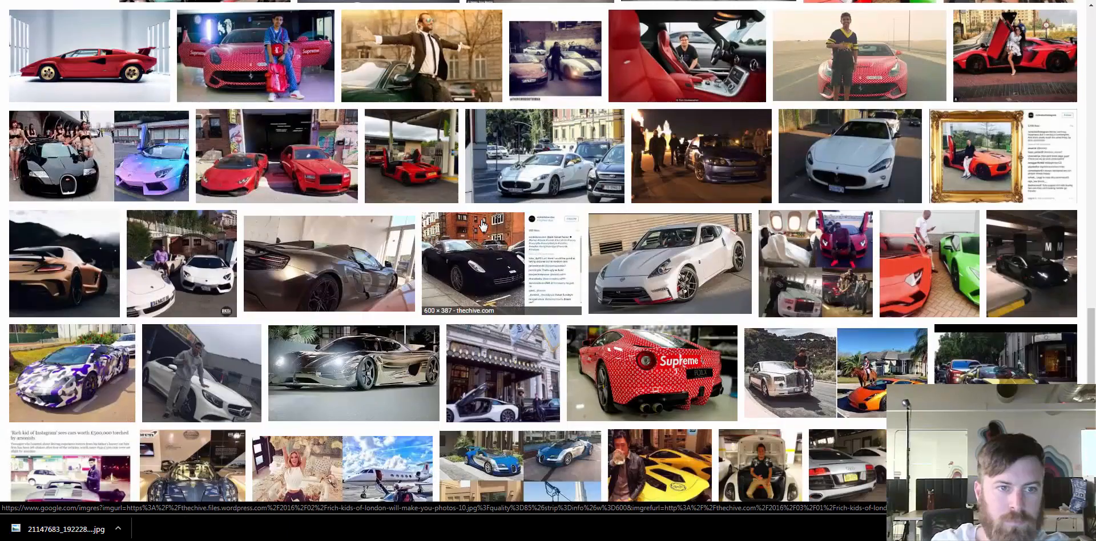
pyautogui.scroll(-5, 482, 226)
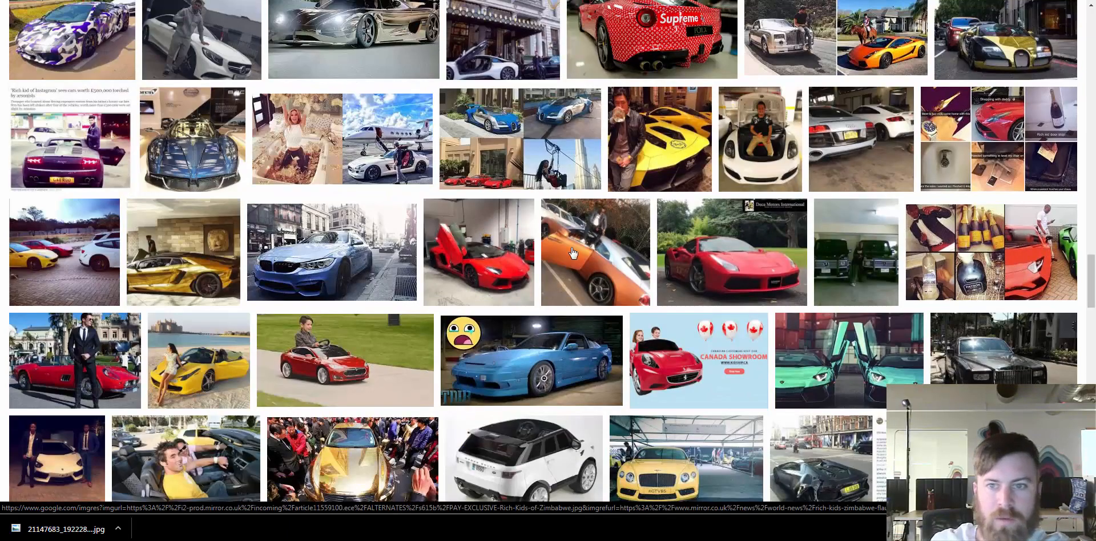
pyautogui.scroll(-4, 572, 253)
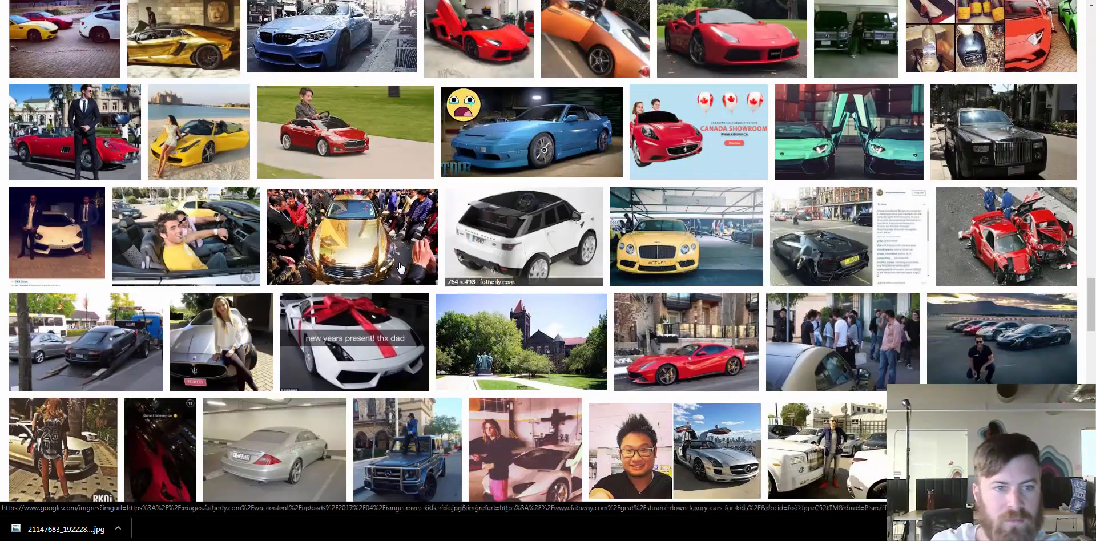
pyautogui.scroll(-6, 399, 267)
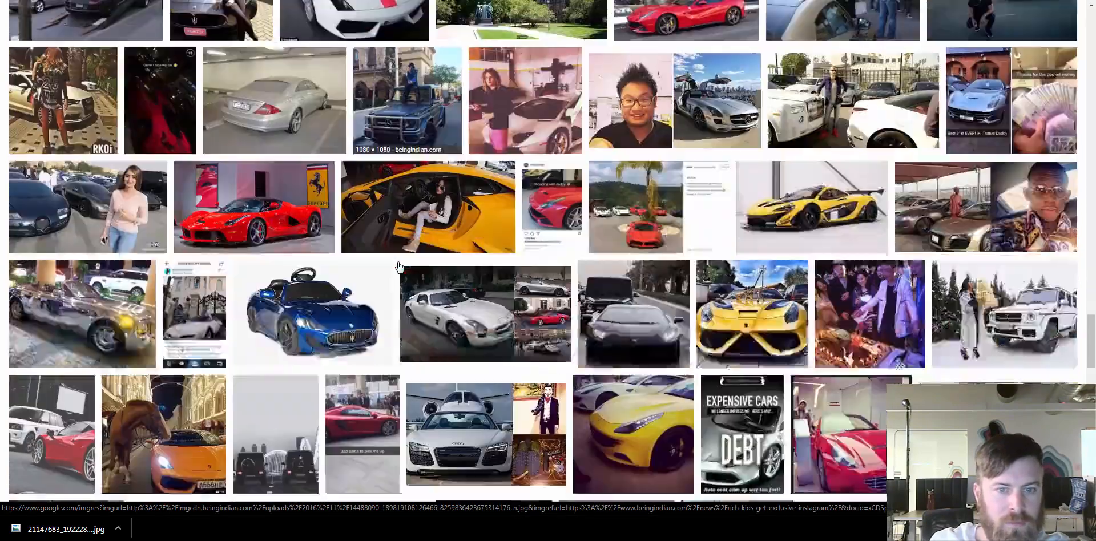
pyautogui.scroll(-1, 400, 267)
pyautogui.scroll(-4, 774, 271)
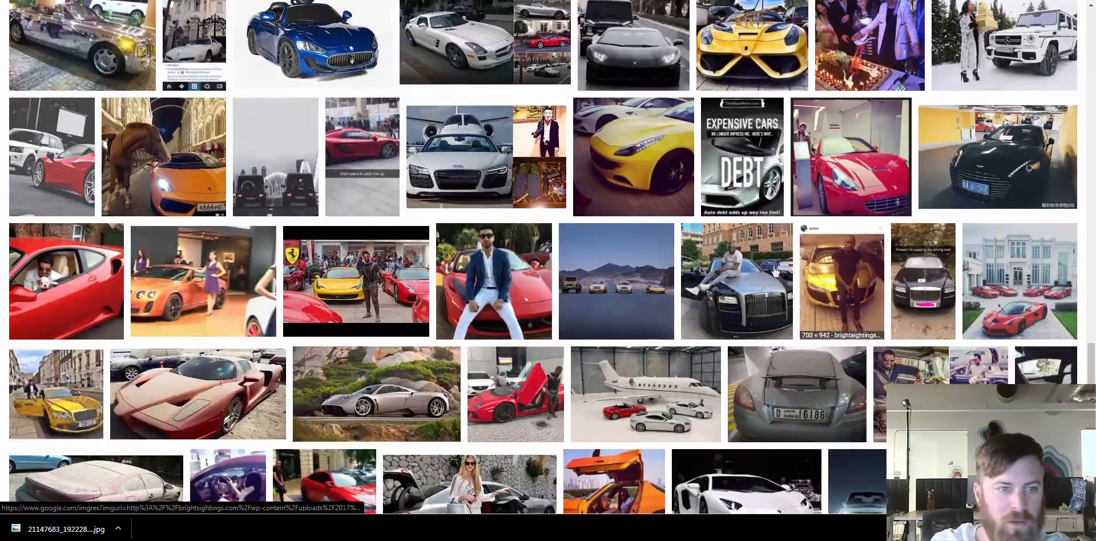
pyautogui.scroll(-5, 569, 251)
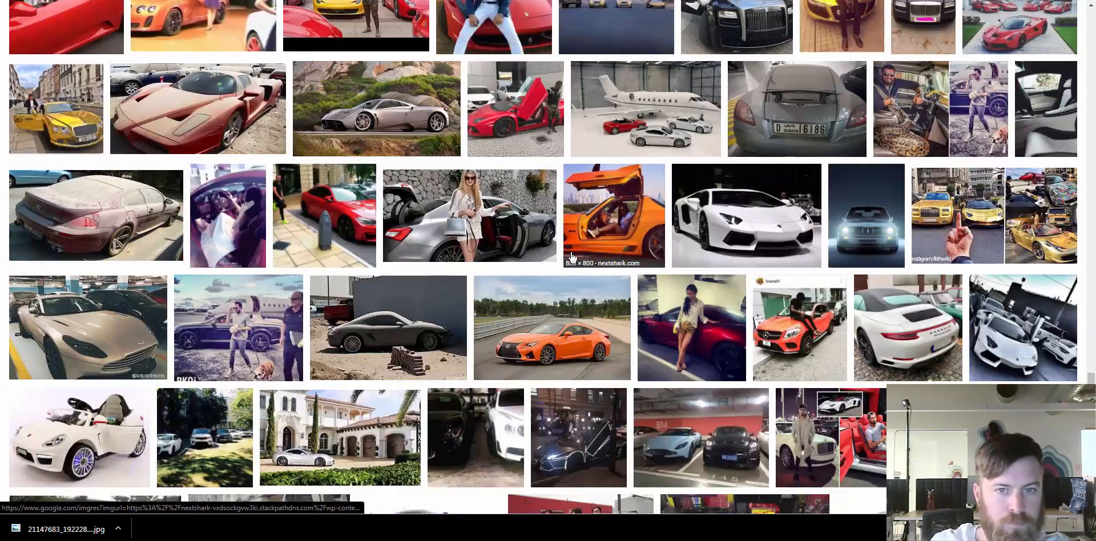
pyautogui.scroll(-4, 570, 257)
pyautogui.scroll(-4, 650, 271)
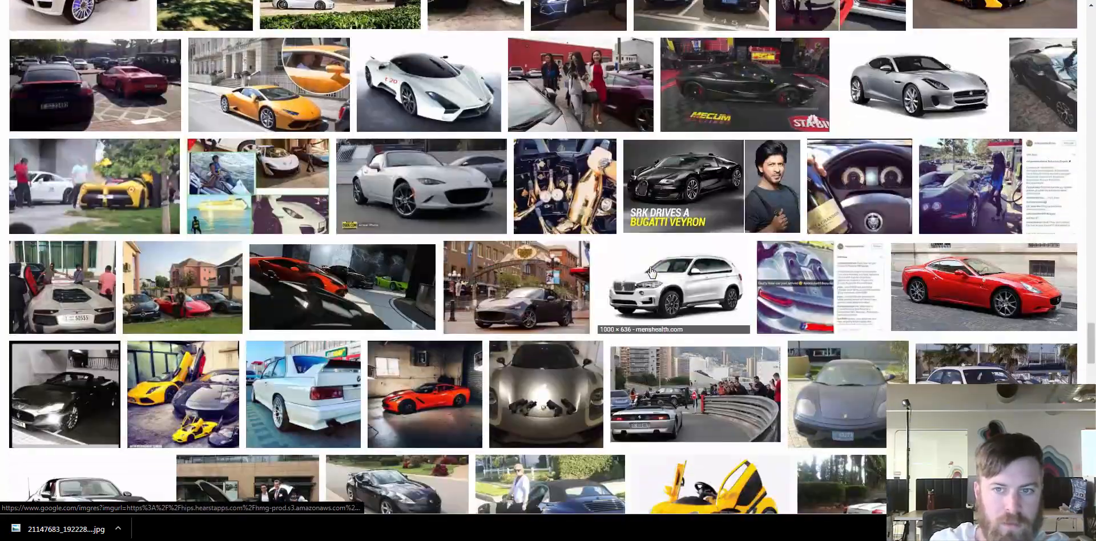
pyautogui.scroll(-4, 650, 271)
pyautogui.scroll(-6, 650, 274)
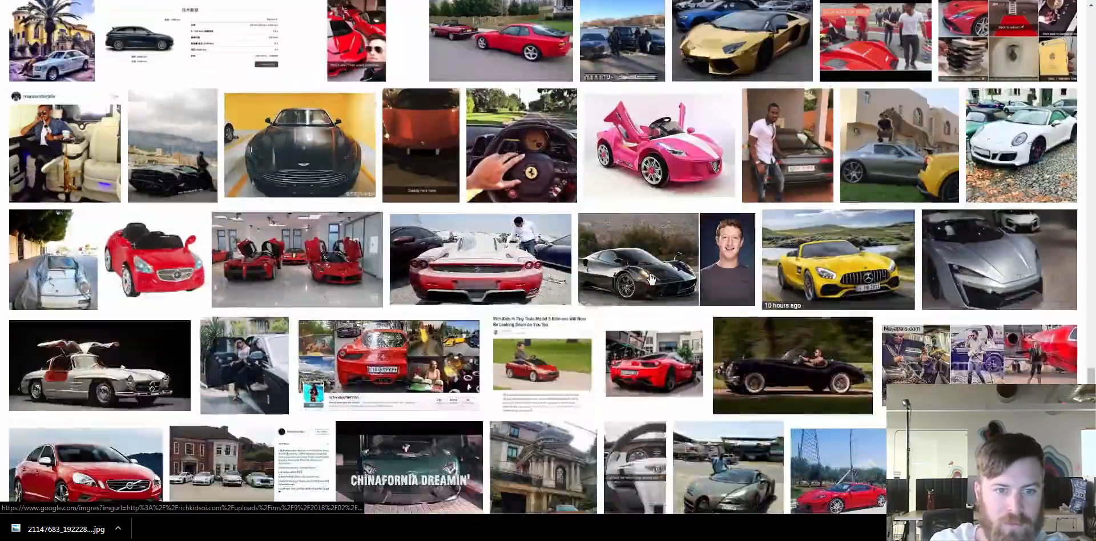
pyautogui.scroll(-12, 650, 278)
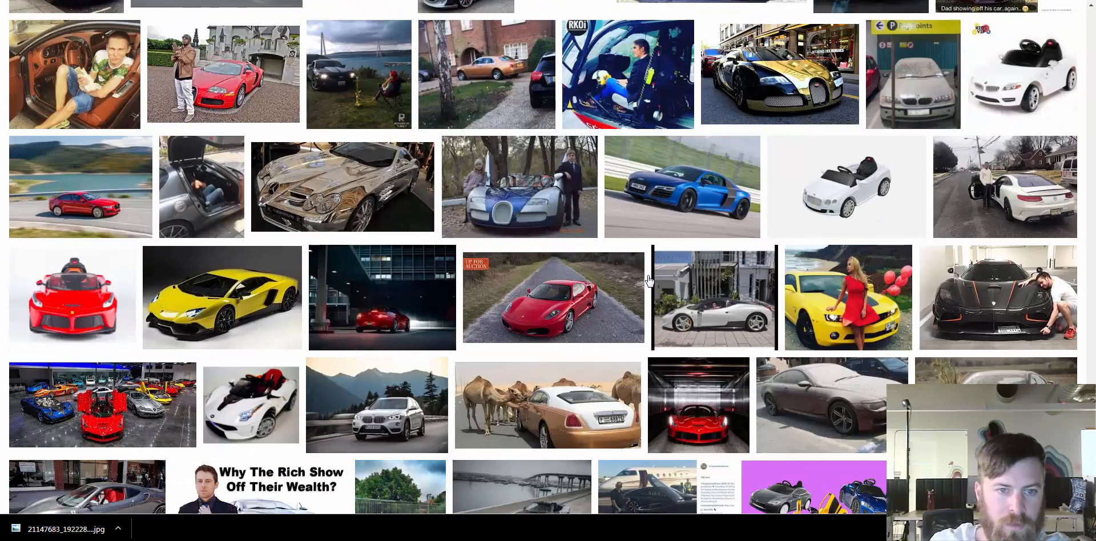
pyautogui.scroll(-6, 647, 264)
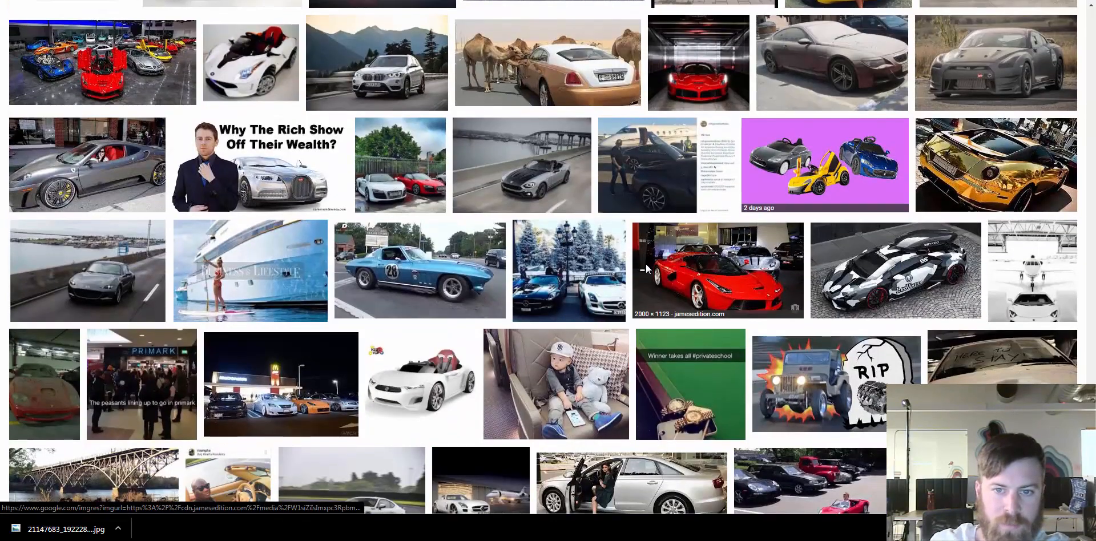
pyautogui.scroll(-4, 628, 254)
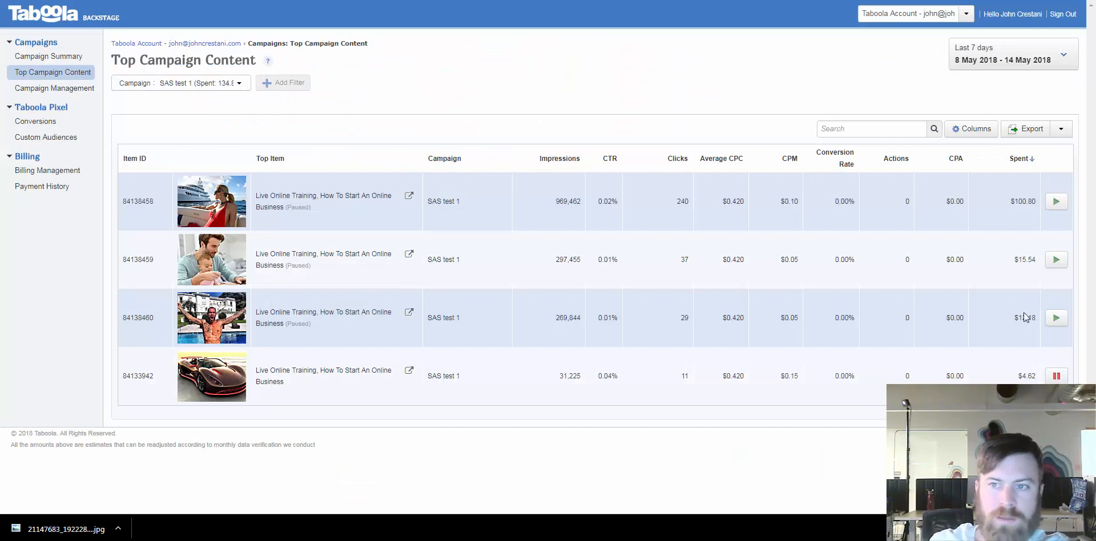
# - View the Taboola campaign summary, and open the ad inventory of the SAS test 1 campaign
pyautogui.click(41, 58)
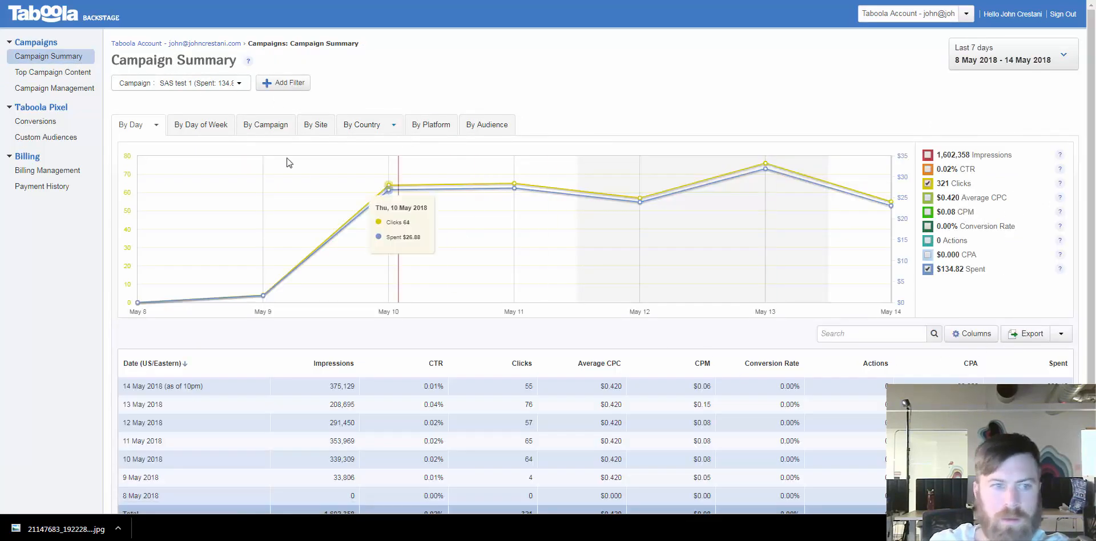
pyautogui.click(73, 90)
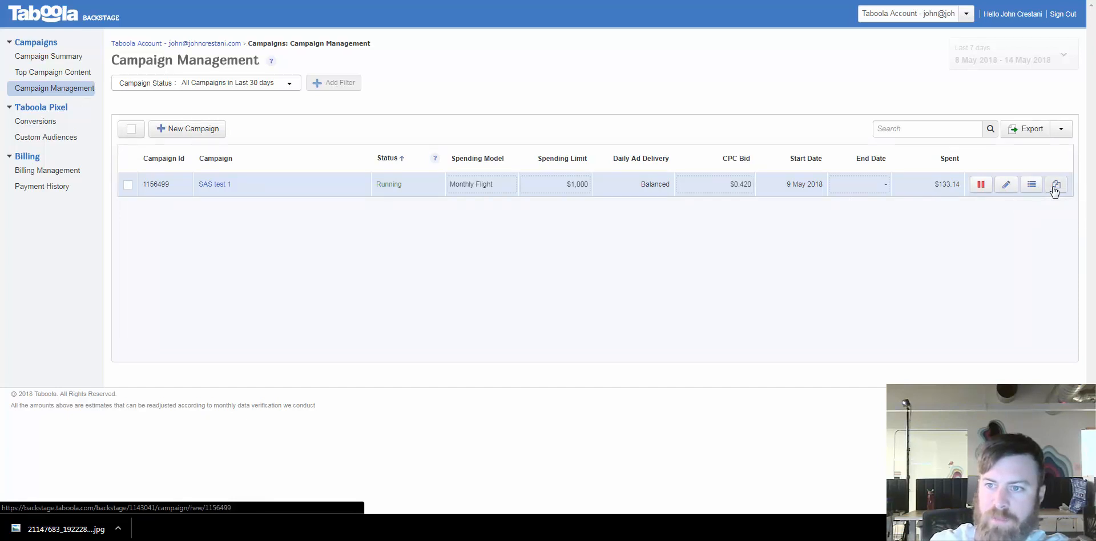
pyautogui.click(1031, 185)
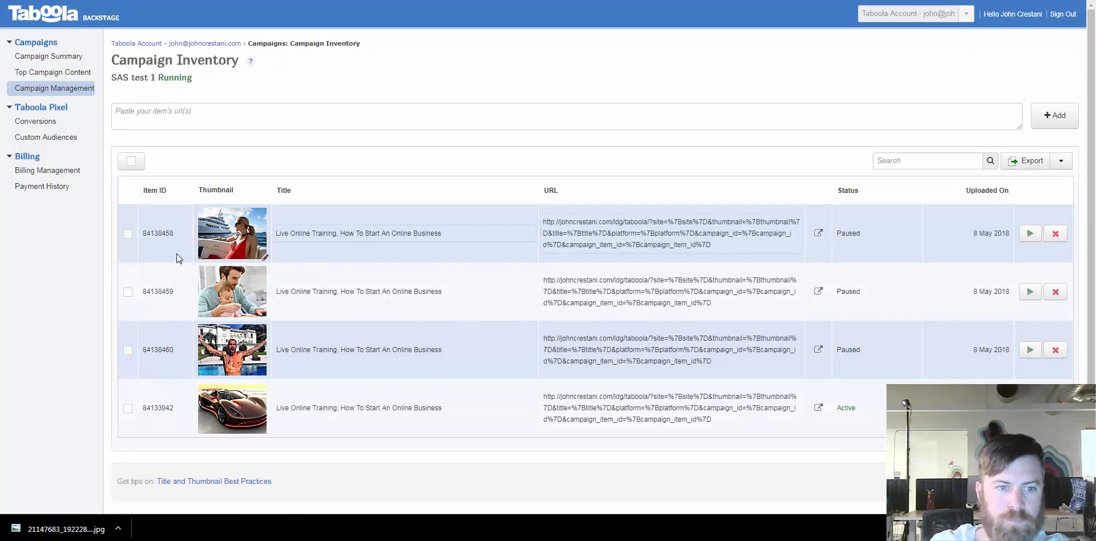
pyautogui.click(127, 409)
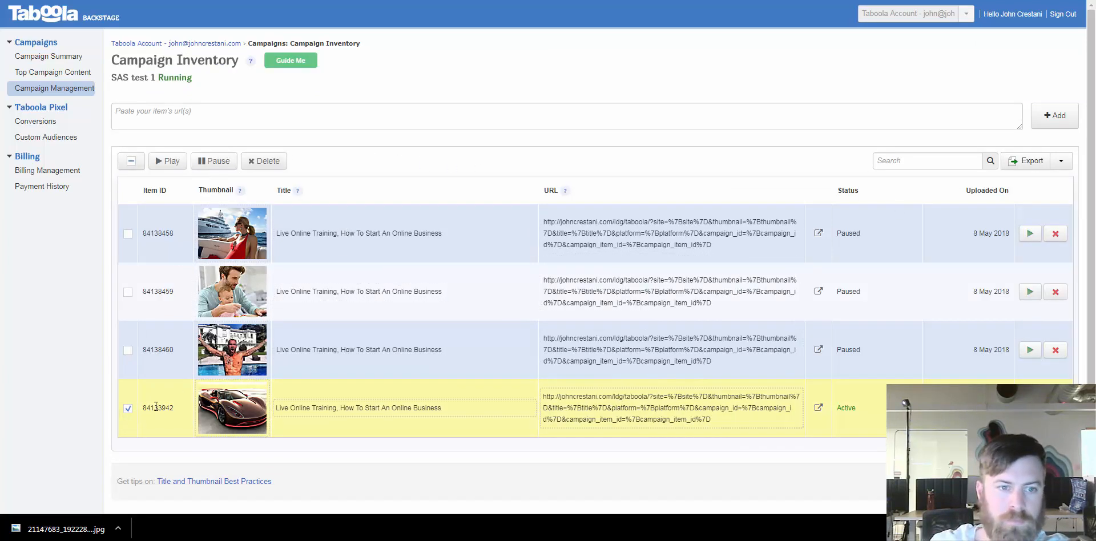
pyautogui.click(127, 409)
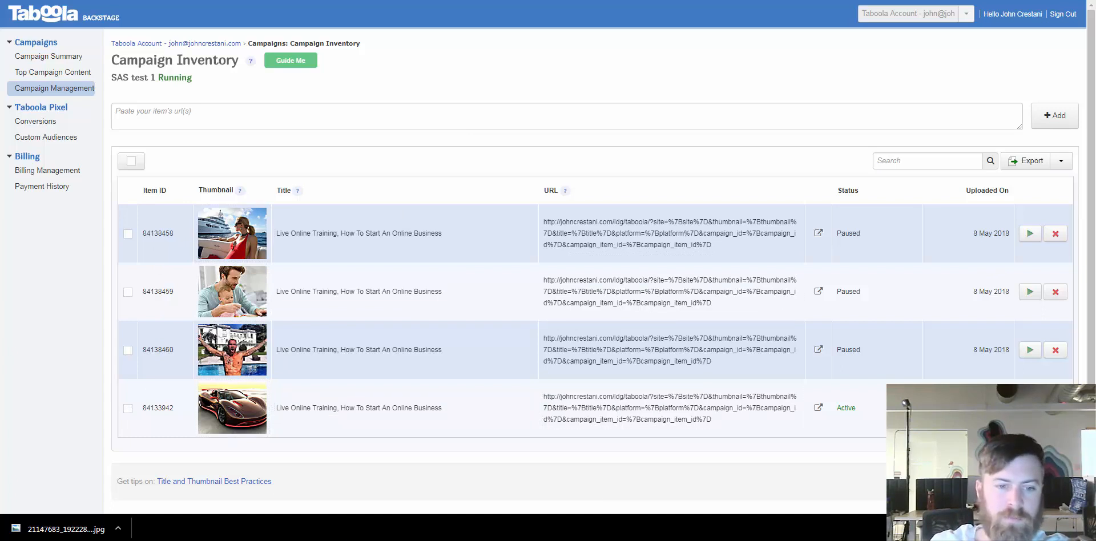
pyautogui.press('F10')
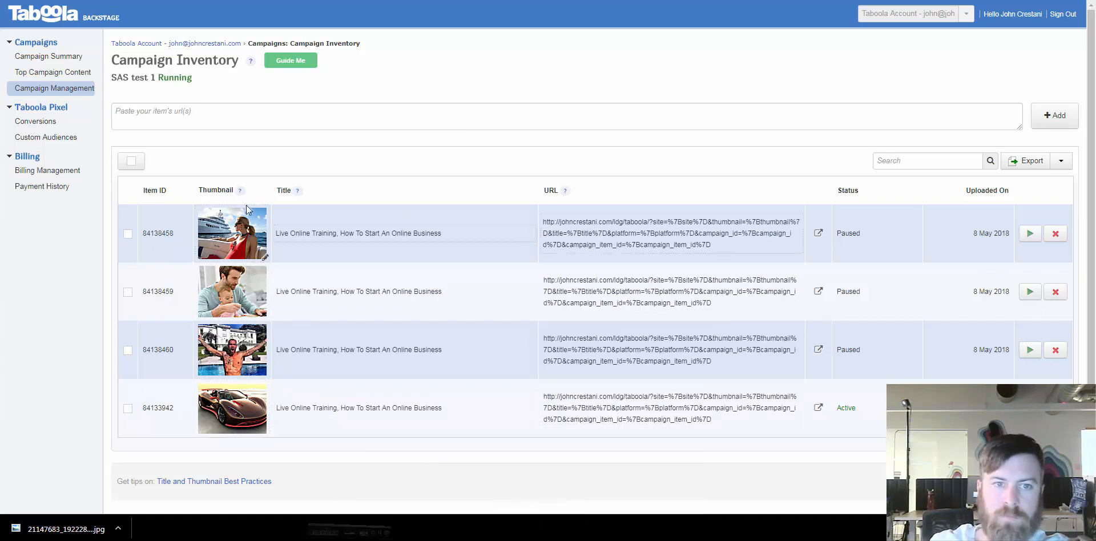
# - Add five new ad items using the /ldg/taboola landing page URL with site, thumbnail, title, platform, campaign_id and campaign_item_id macros
pyautogui.click(229, 117)
pyautogui.write('http://johncrestani.com/ldg/taboola/?site={site}&thumbnail={thumbnail}&title={title}&platform={platform}&campaign_id={campaign_id}&campaign_item_id={campaign_item_id}')
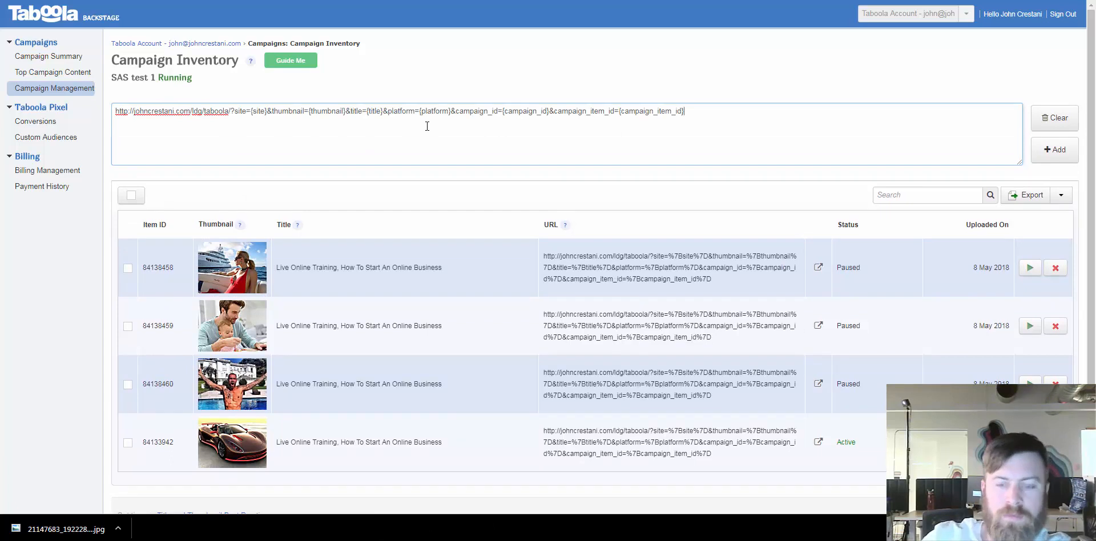
pyautogui.write('http://johncrestani.com/ldg/taboola/?site={site}&thumbnail={thumbnail}&title={title}&platform={platform}&campaign_id={campaign_id}&campaign_item_id={campaign_item_id}')
pyautogui.write('http://johncrestani.com/ldg/taboola/?site={site}&thumbnail={thumbnail}&title={title}&platform={platform}&campaign_id={campaign_id}&campaign_item_id={campaign_item_id}')
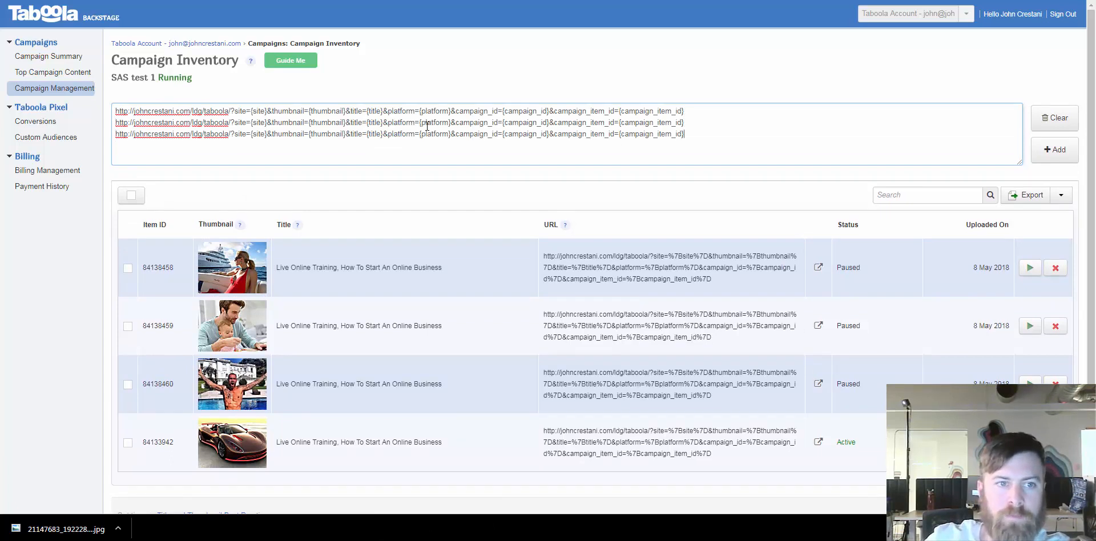
pyautogui.press('Return')
pyautogui.write('http://johncrestani.com/ldg/taboola/?site={site}&thumbnail={thumbnail}&title={title}&platform={platform}&campaign_id={campaign_id}&campaign_item_id={campaign_item_id}')
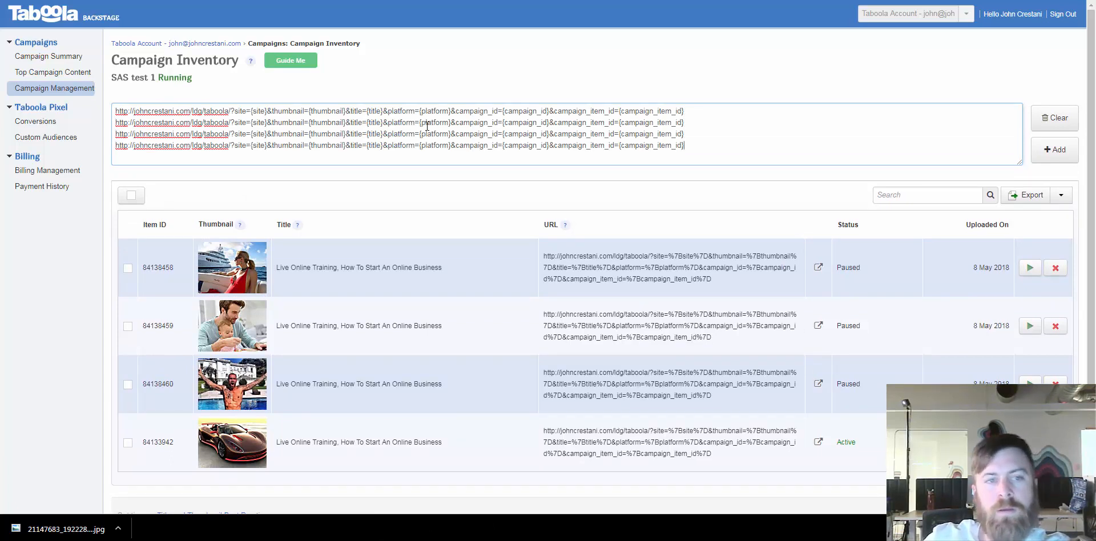
pyautogui.write('http://johncrestani.com/ldg/taboola/?site={site}&thumbnail={thumbnail}&title={title}&platform={platform}&campaign_id={campaign_id}&campaign_item_id={campaign_item_id}')
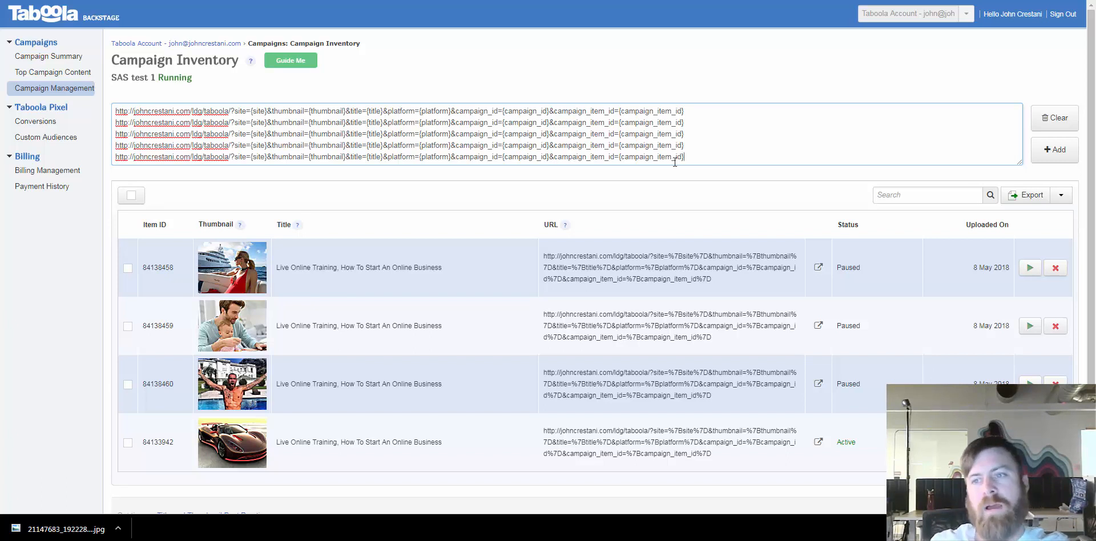
pyautogui.click(1051, 153)
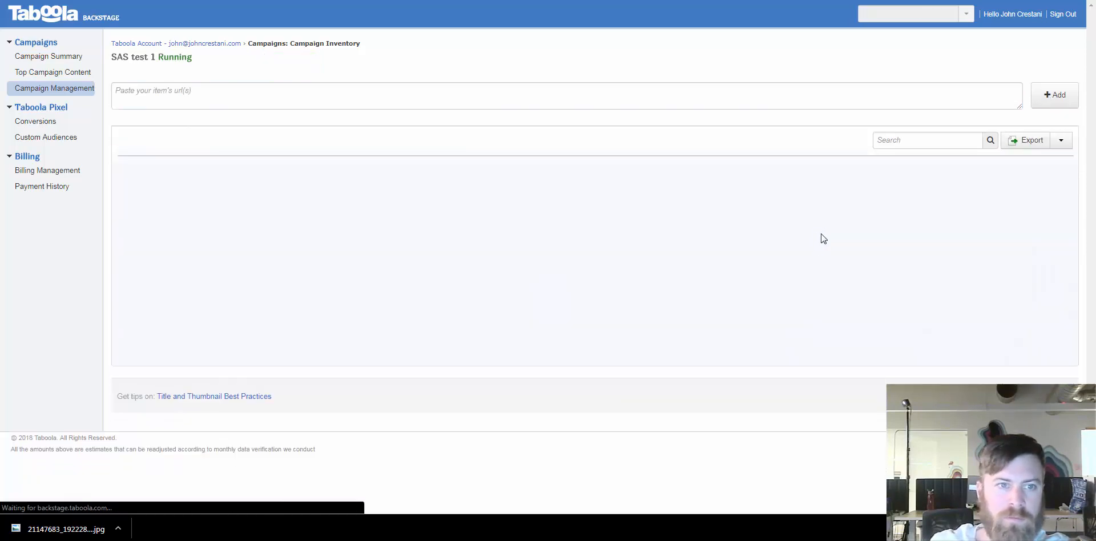
# - Copy the title "Live Online Training, How To Start An Online Business" from the existing yacht ad without changing it
pyautogui.scroll(-3, 524, 296)
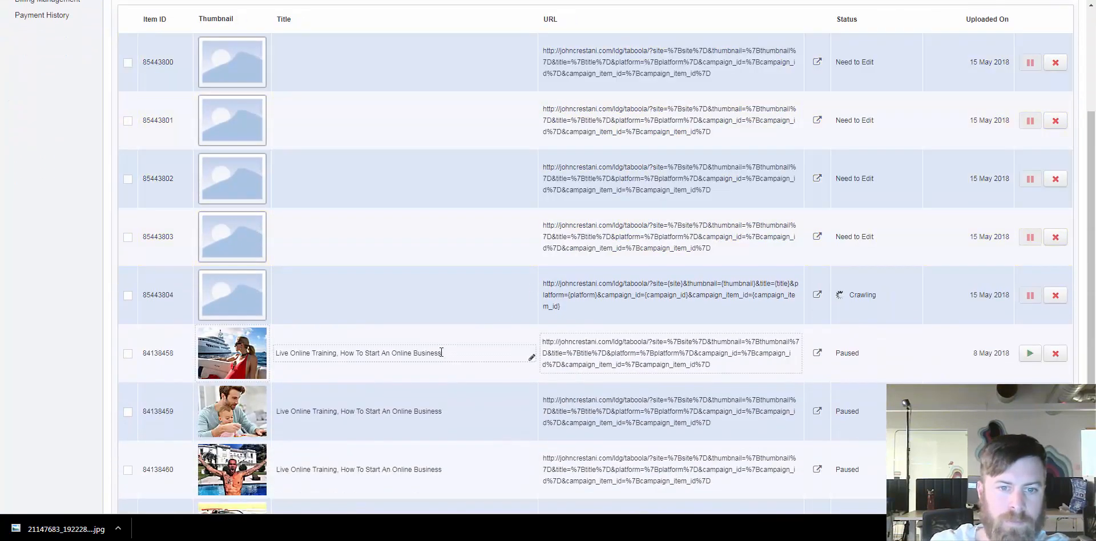
pyautogui.click(441, 352)
pyautogui.moveTo(459, 339); pyautogui.dragTo(283, 337)
pyautogui.hotkey('ctrl', 'c')
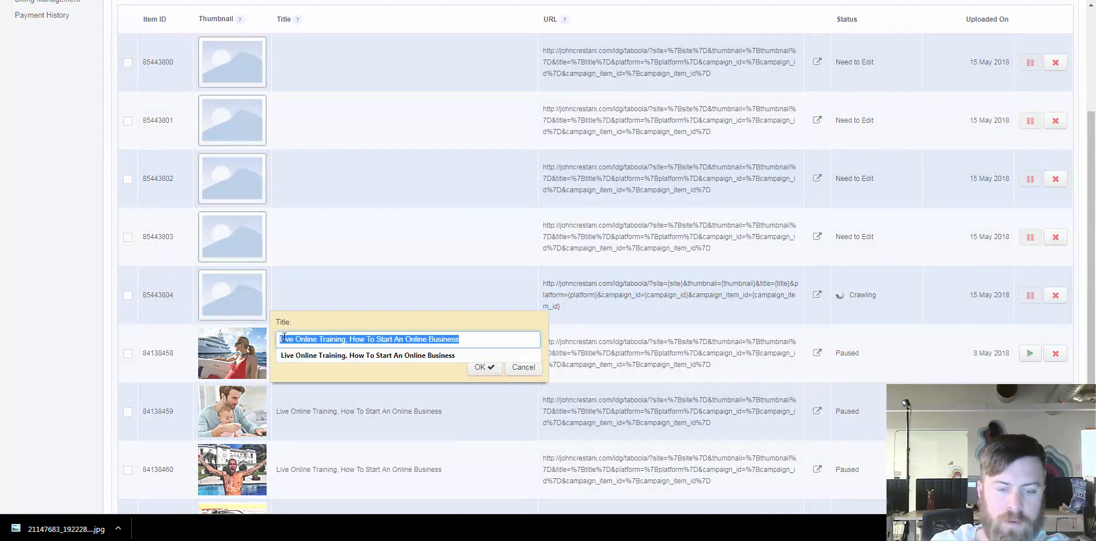
pyautogui.click(283, 338)
pyautogui.click(520, 370)
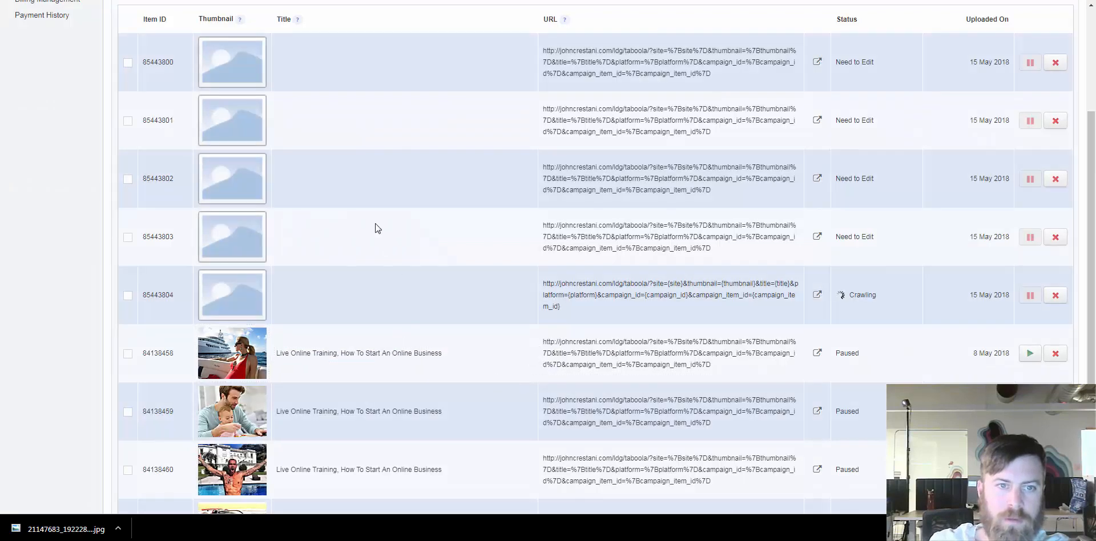
# - Set the titles of the first and second new ads to "Live Online Training, How To Start An Online Business"
pyautogui.scroll(3, 375, 229)
pyautogui.click(533, 238)
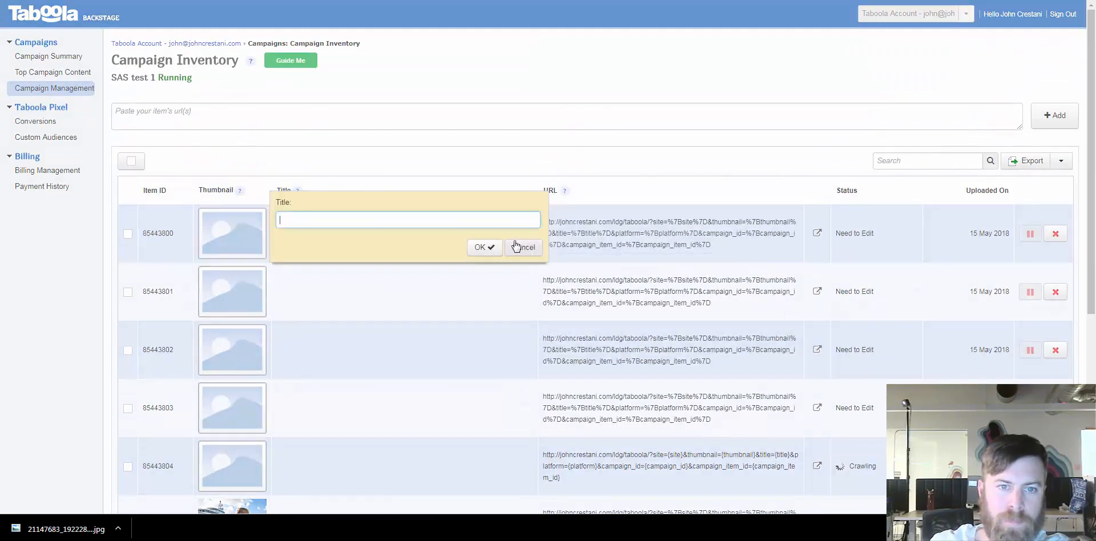
pyautogui.hotkey('ctrl', 'v')
pyautogui.click(485, 249)
pyautogui.click(528, 294)
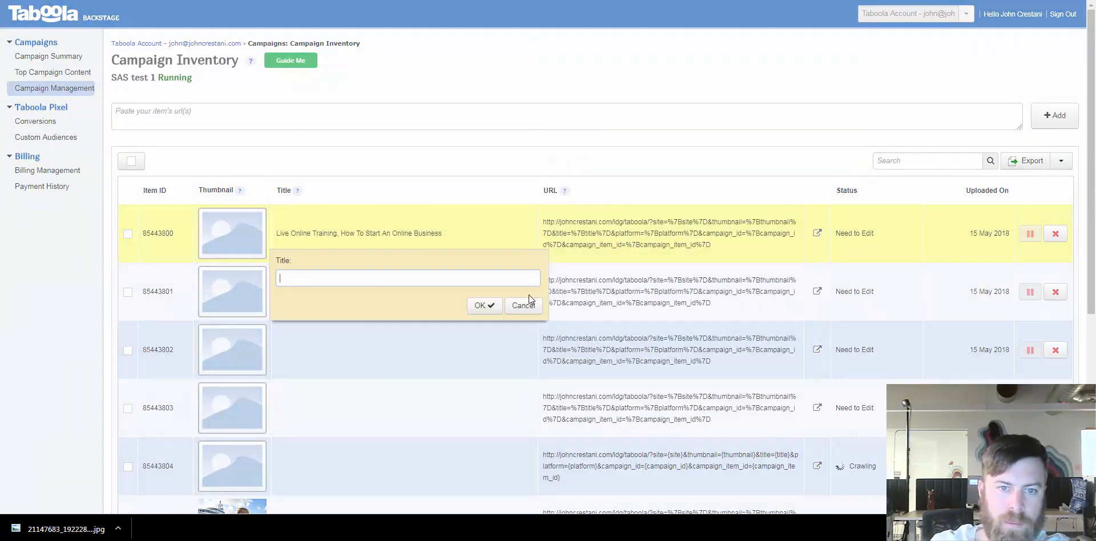
pyautogui.click(355, 278)
pyautogui.hotkey('ctrl', 'v')
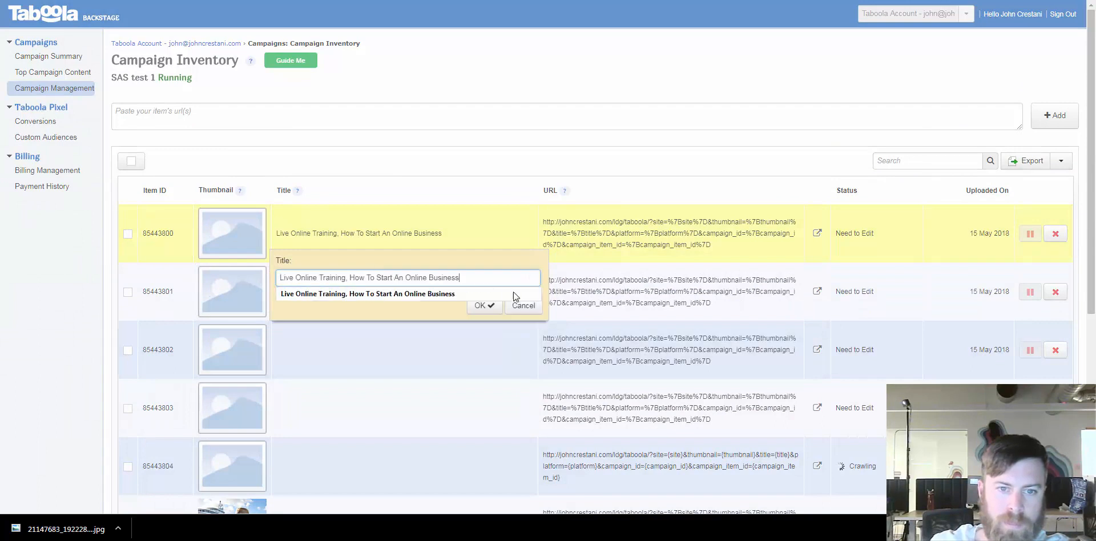
pyautogui.click(505, 306)
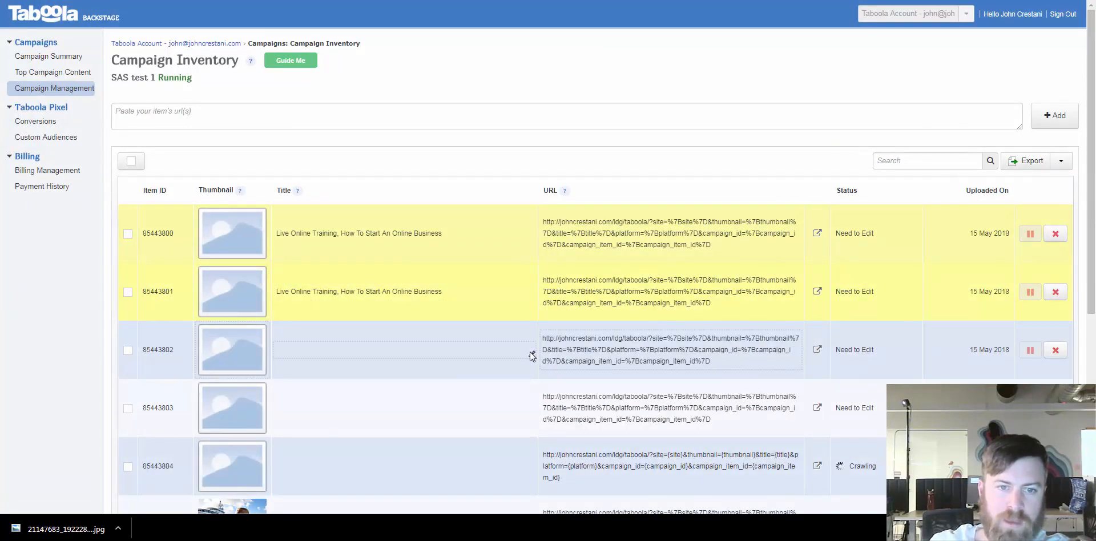
# - Give the third and fourth new ads the title "Live Online Training, How To Start An Online Business"
pyautogui.click(530, 351)
pyautogui.hotkey('ctrl', 'v')
pyautogui.click(479, 364)
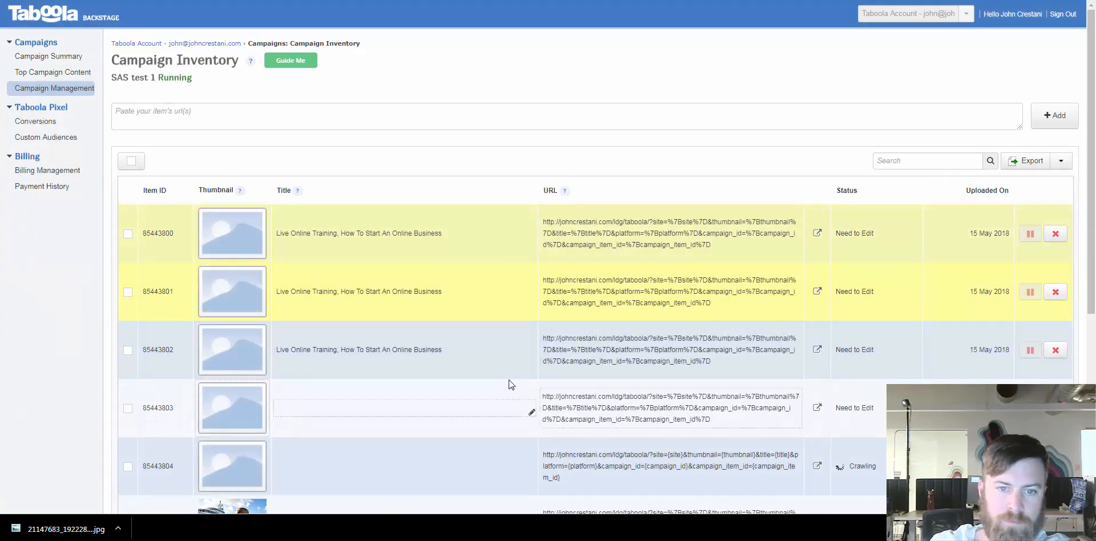
pyautogui.scroll(-3, 508, 381)
pyautogui.click(532, 249)
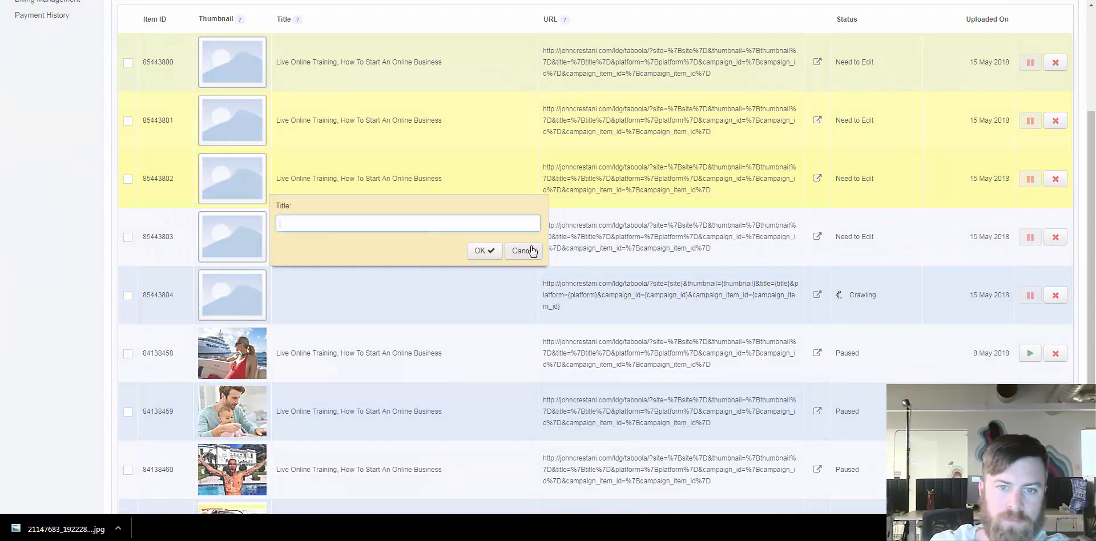
pyautogui.click(426, 227)
pyautogui.hotkey('ctrl', 'v')
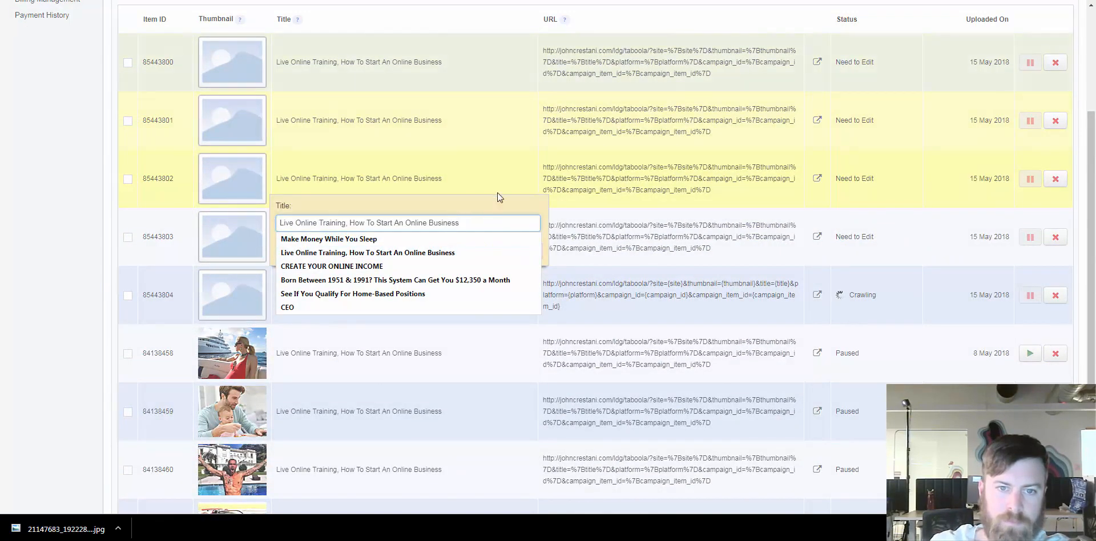
pyautogui.click(498, 193)
pyautogui.click(448, 242)
pyautogui.hotkey('ctrl', 'v')
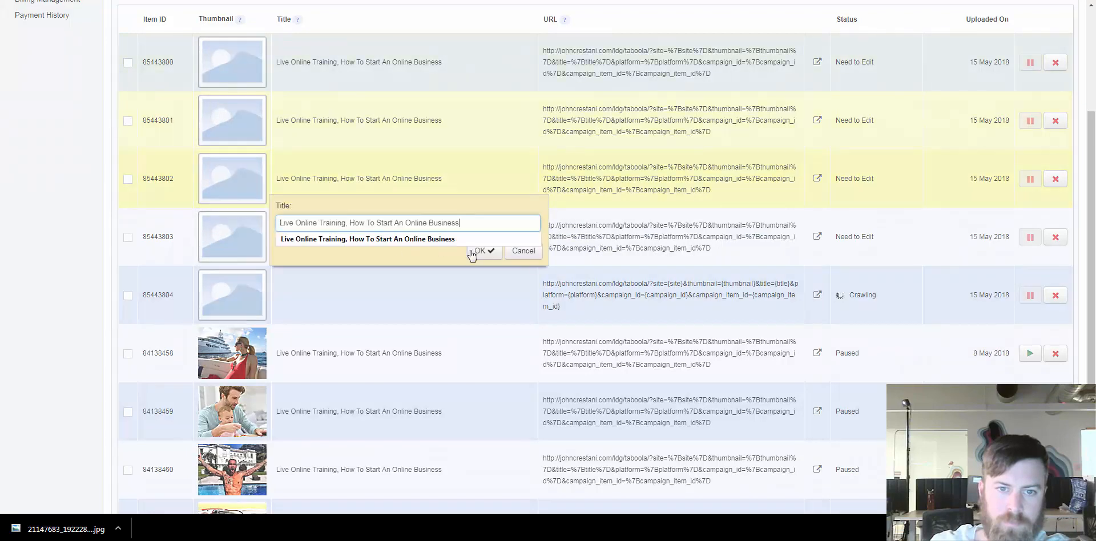
pyautogui.click(470, 252)
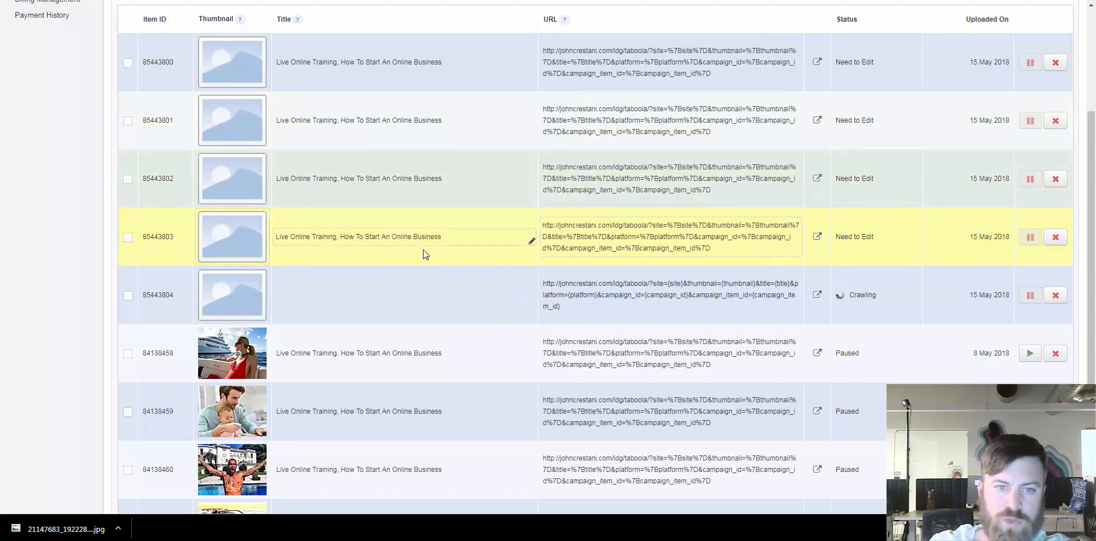
# - Upload the local picture of the shirtless man beside the red Lamborghini as the first new ad's thumbnail
pyautogui.scroll(2, 423, 252)
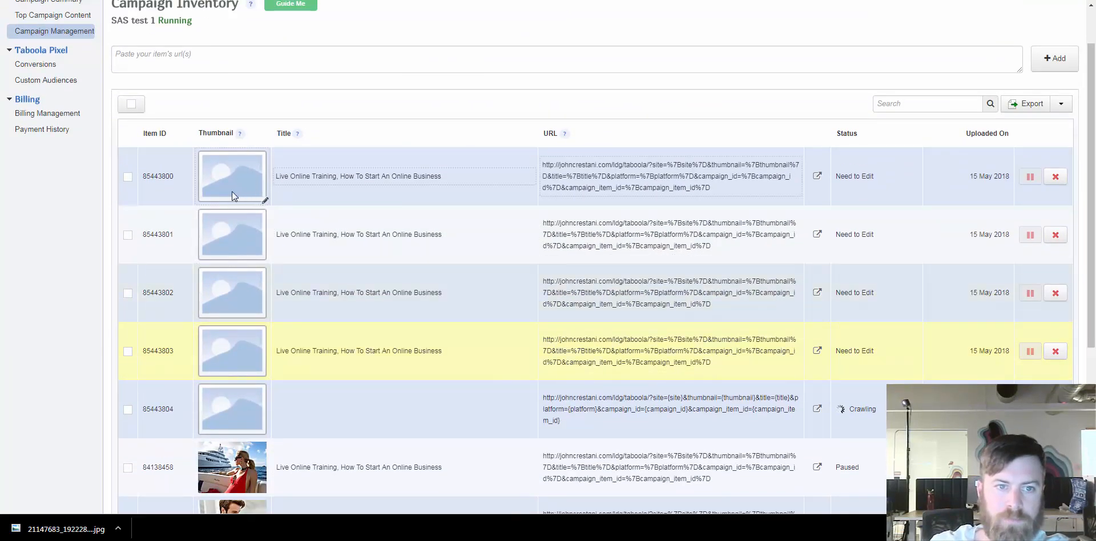
pyautogui.click(264, 201)
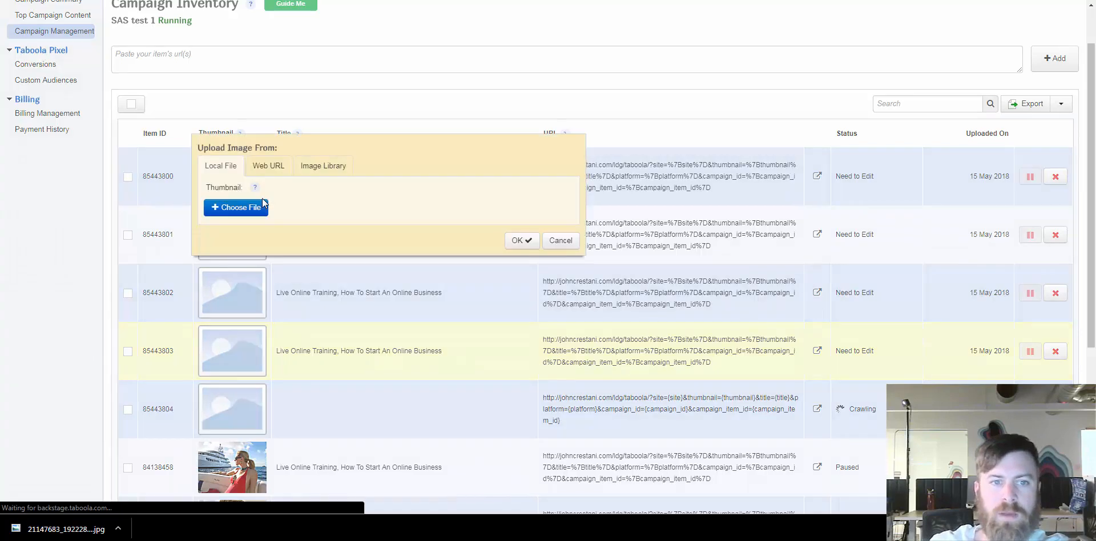
pyautogui.click(326, 538)
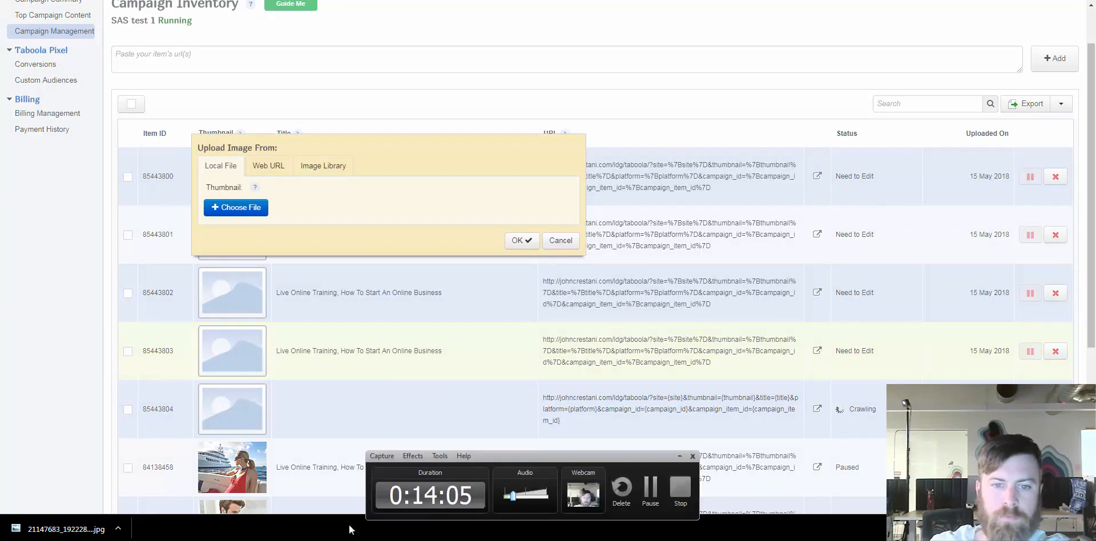
pyautogui.click(649, 491)
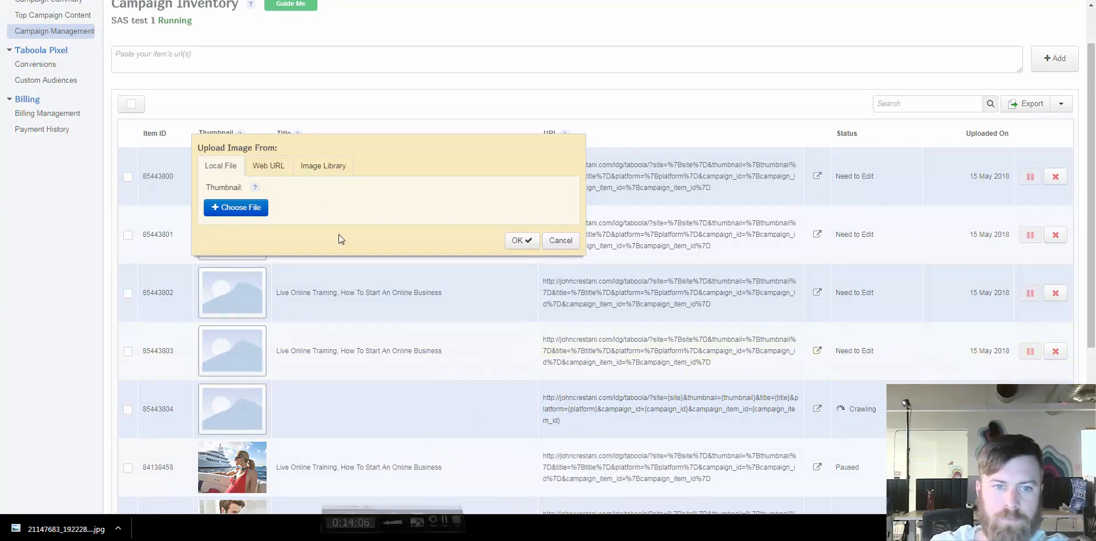
pyautogui.click(248, 209)
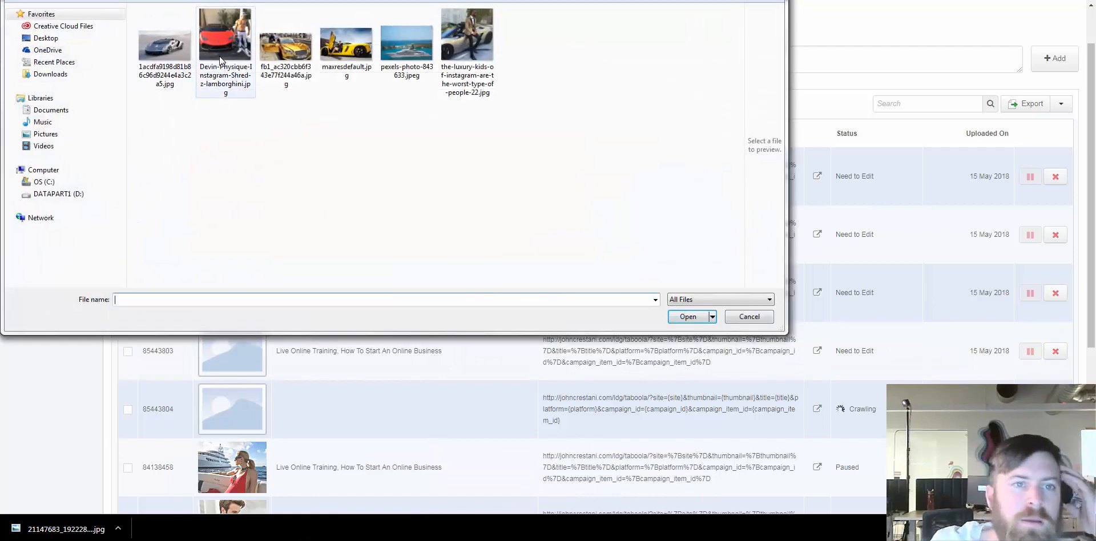
pyautogui.click(219, 56)
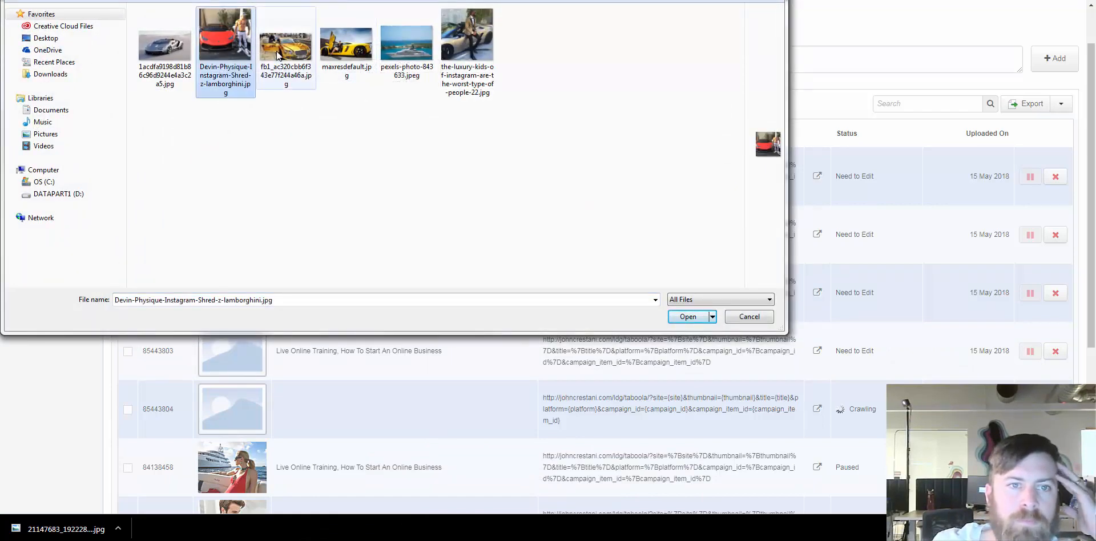
pyautogui.doubleClick(231, 53)
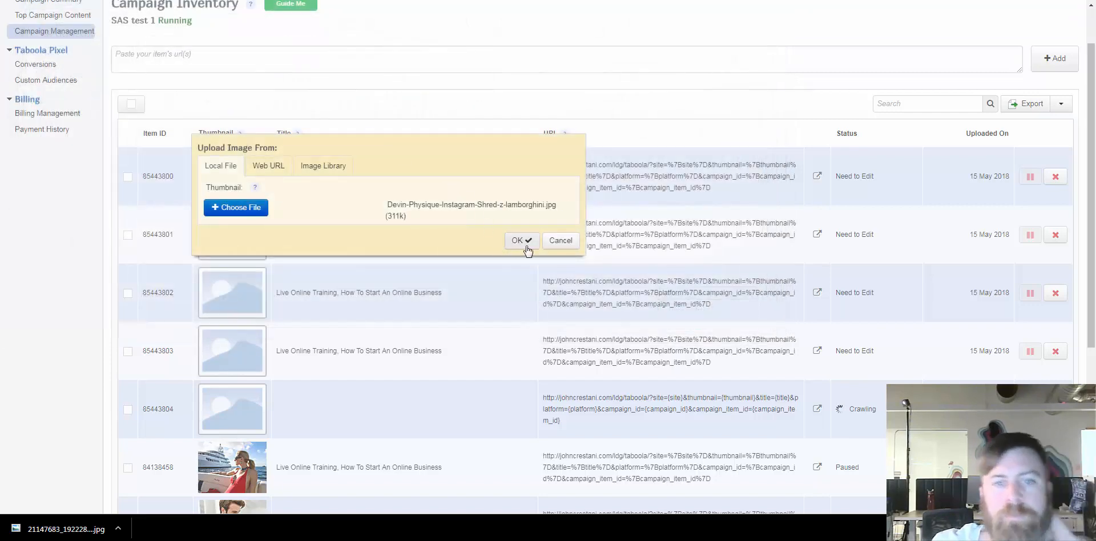
pyautogui.click(528, 245)
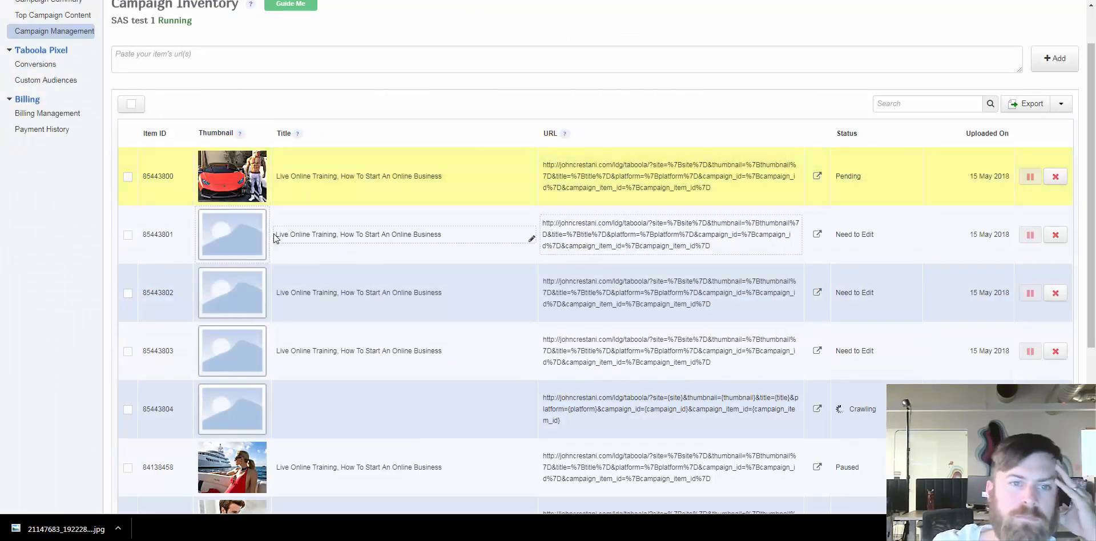
# - Upload the gold car picture fb1_ac320cbb6f343e77f244a46a.jpg as the second new ad's thumbnail
pyautogui.click(266, 258)
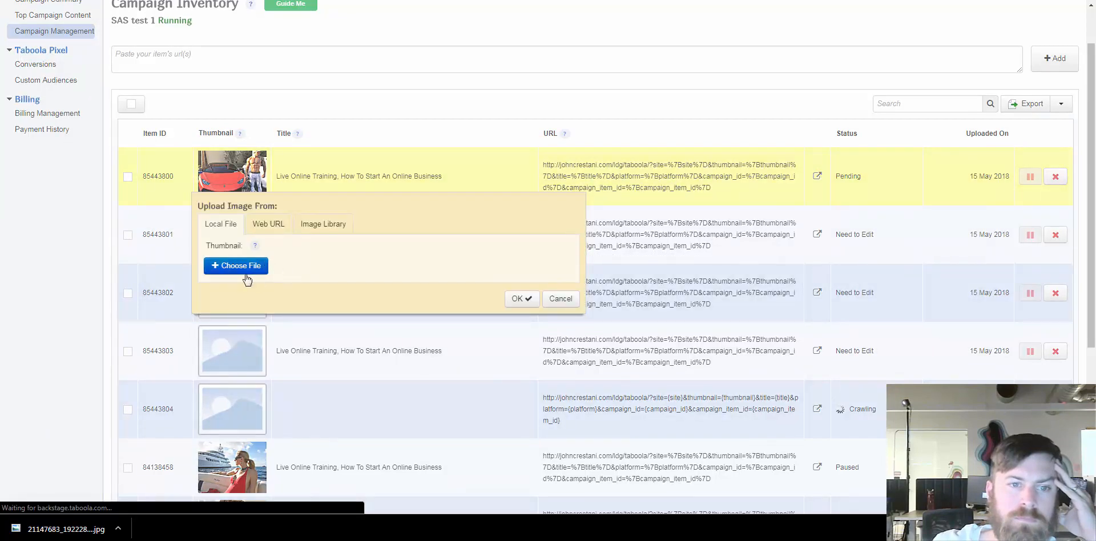
pyautogui.click(250, 266)
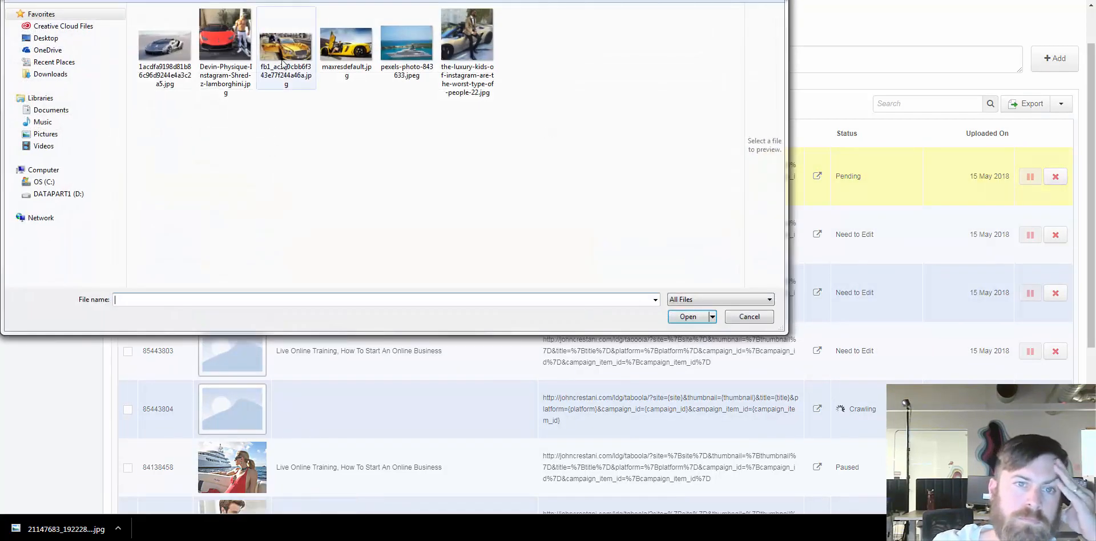
pyautogui.doubleClick(282, 63)
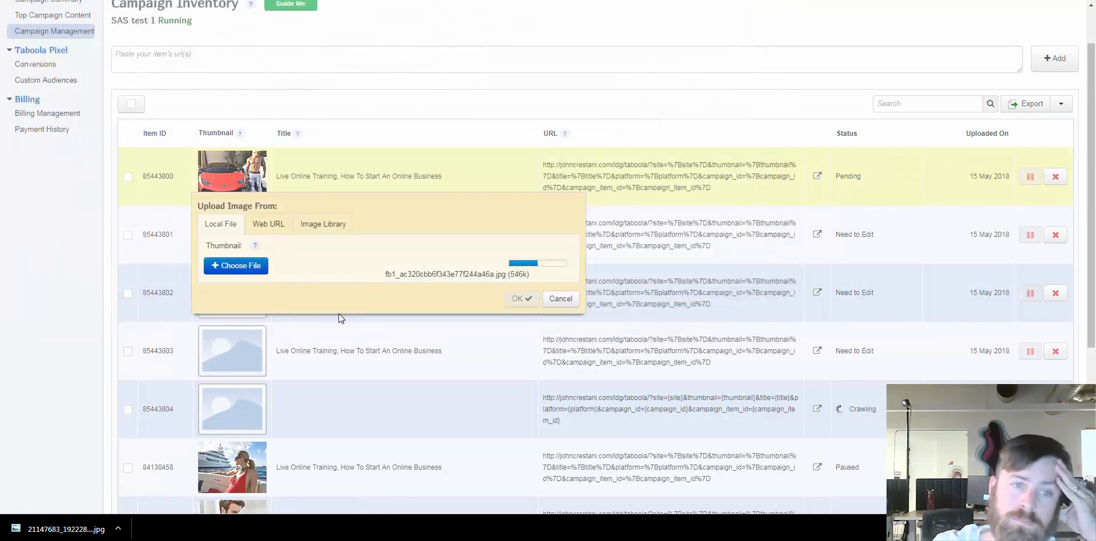
pyautogui.click(520, 299)
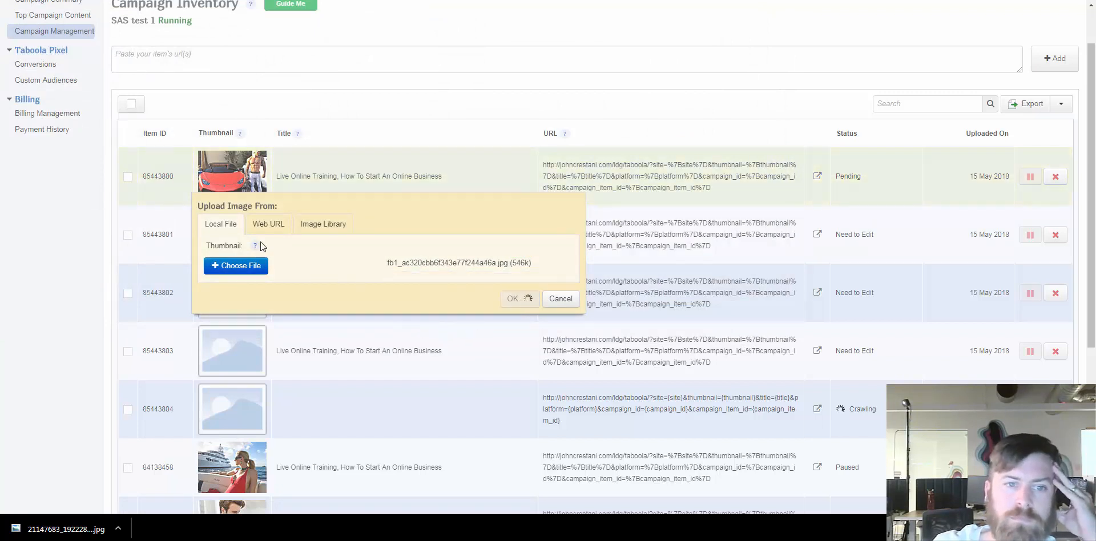
pyautogui.moveTo(256, 247)
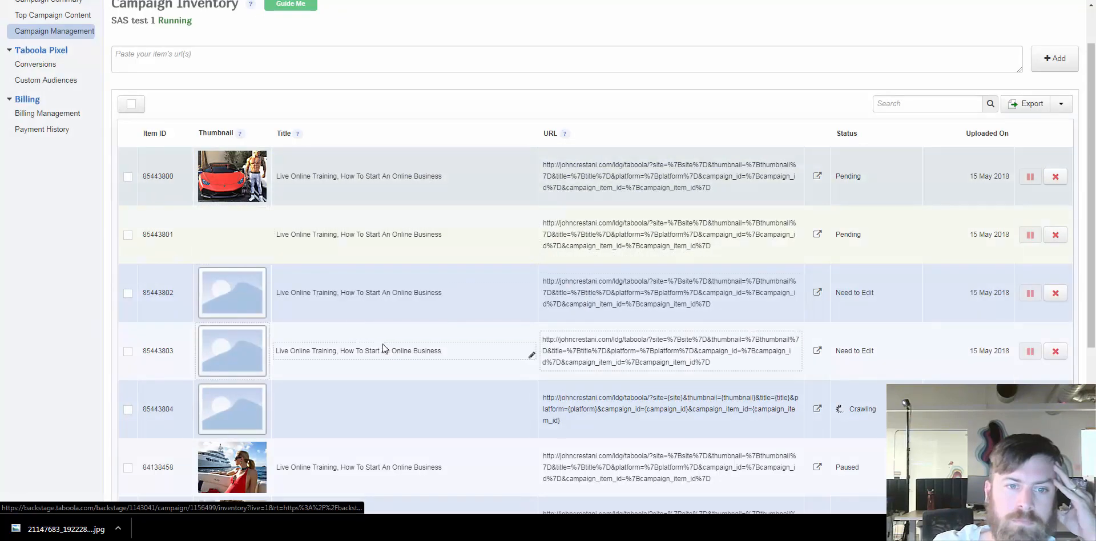
# - Upload the yellow Lamborghini picture maxresdefault.jpg from the new 5-8 folder as the third new ad's thumbnail
pyautogui.click(264, 312)
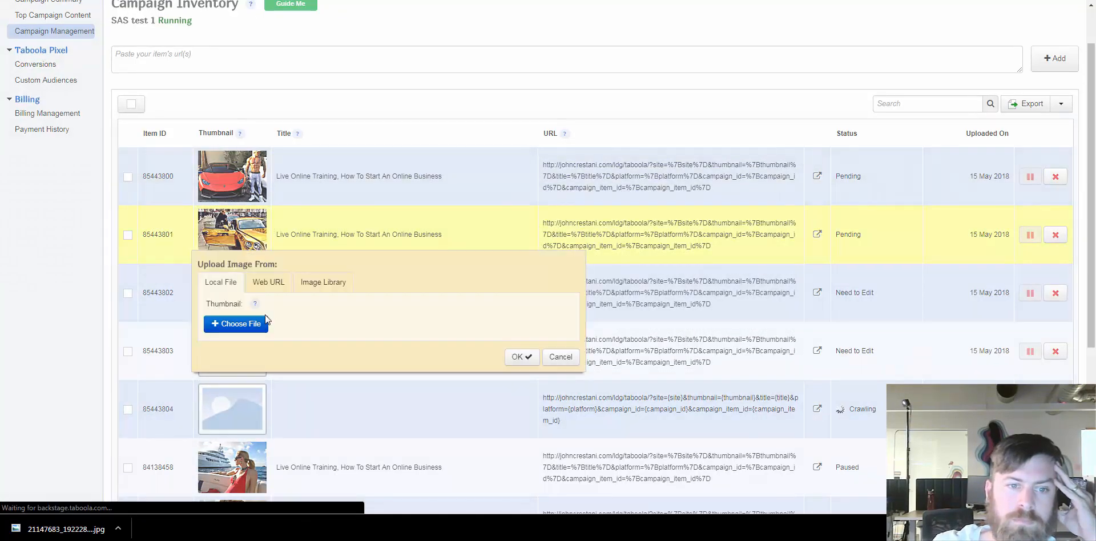
pyautogui.click(251, 323)
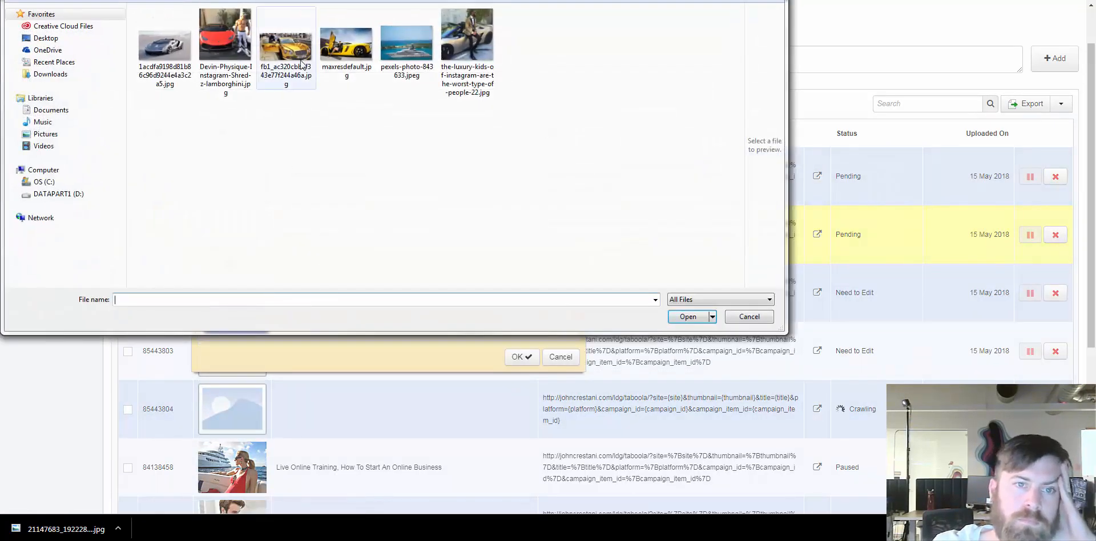
pyautogui.moveTo(342, 0); pyautogui.dragTo(467, 47)
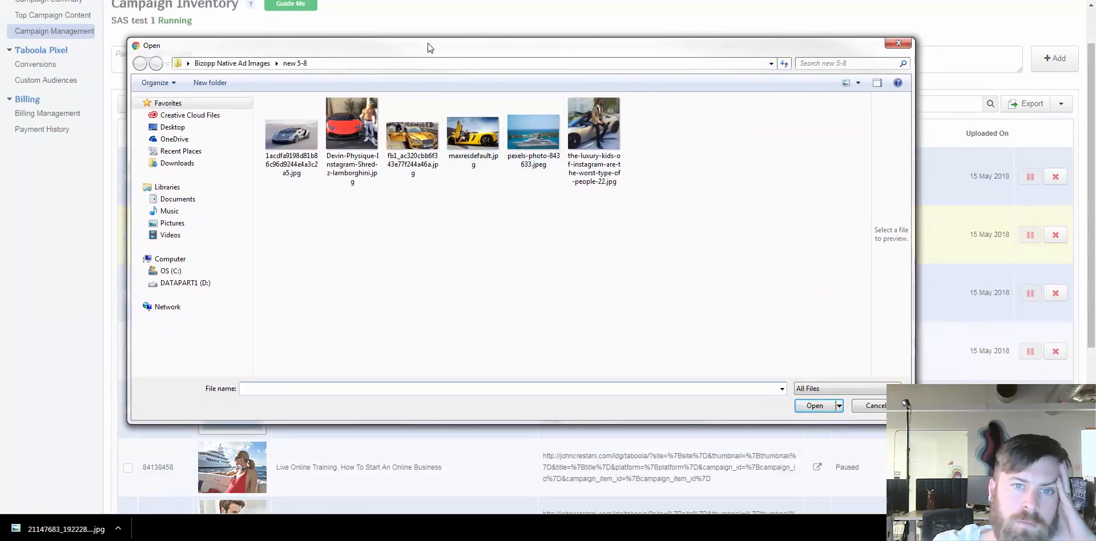
pyautogui.moveTo(428, 46); pyautogui.dragTo(481, 66)
pyautogui.doubleClick(525, 153)
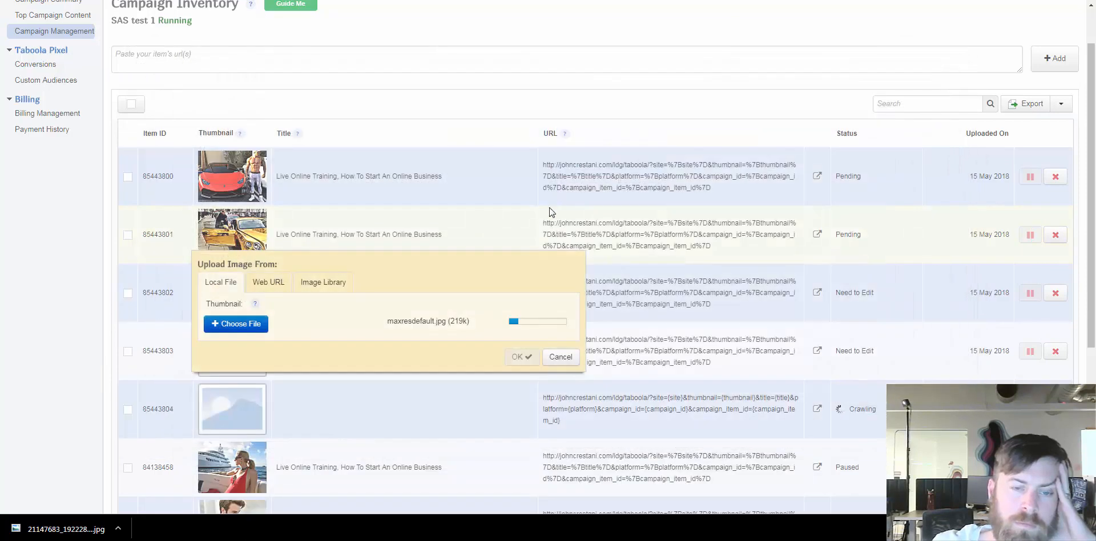
pyautogui.click(529, 362)
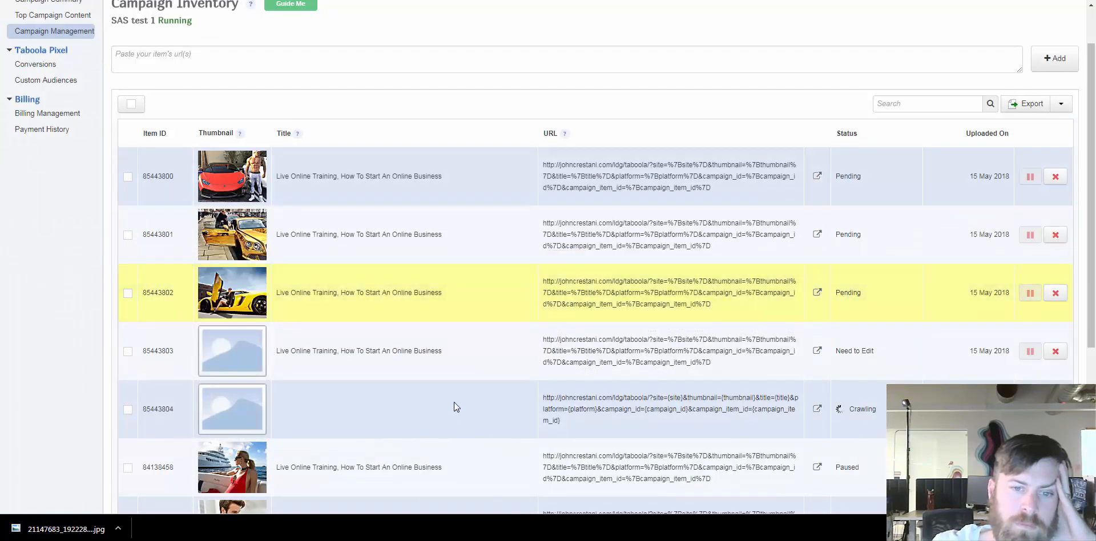
# - Upload the green Lamborghini picture from the new 5-14 folder as the fourth new ad's thumbnail
pyautogui.scroll(-1, 433, 379)
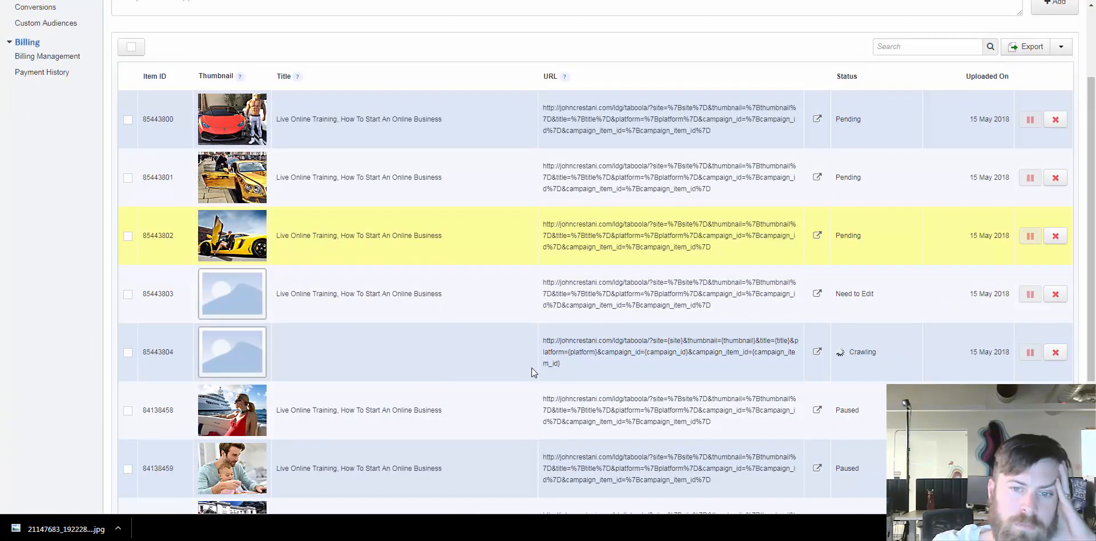
pyautogui.click(266, 317)
pyautogui.click(239, 325)
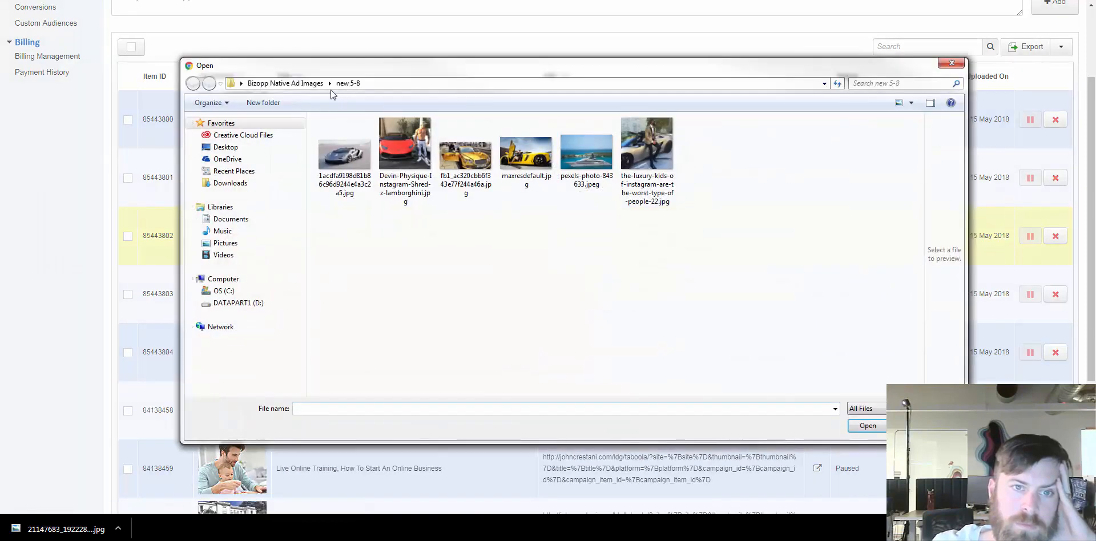
pyautogui.click(286, 83)
pyautogui.doubleClick(465, 166)
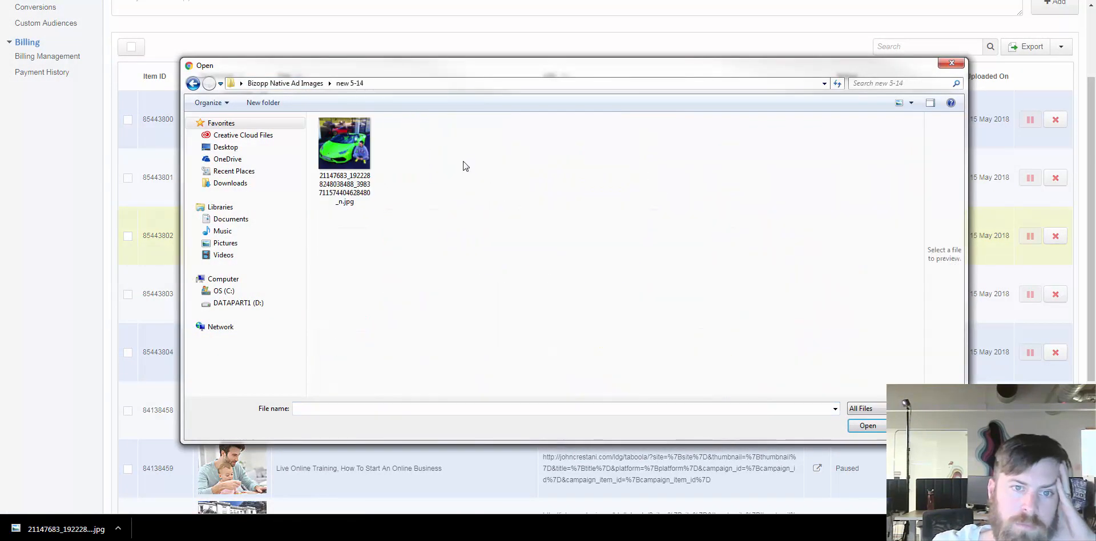
pyautogui.doubleClick(344, 143)
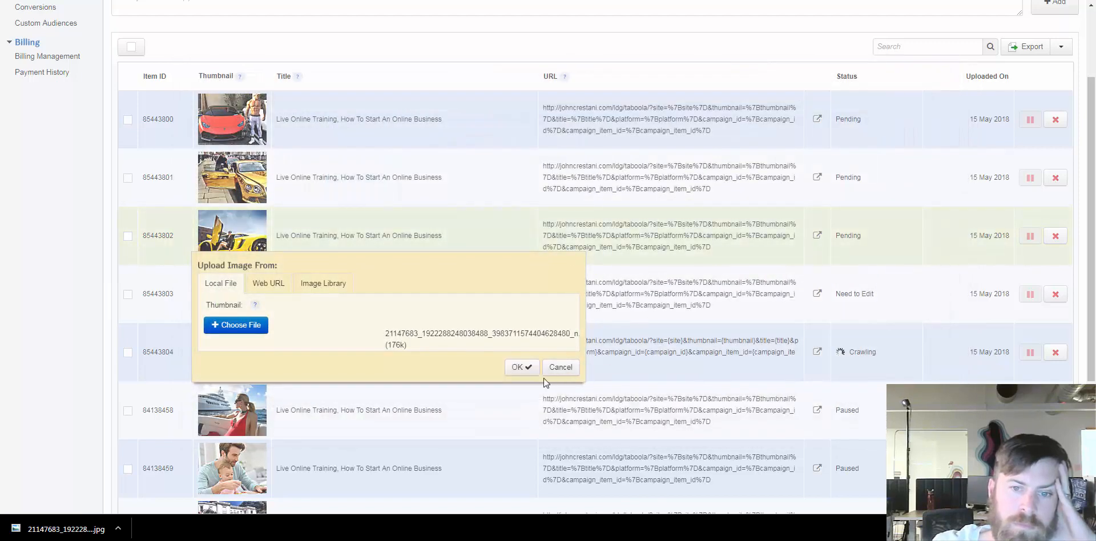
pyautogui.click(523, 368)
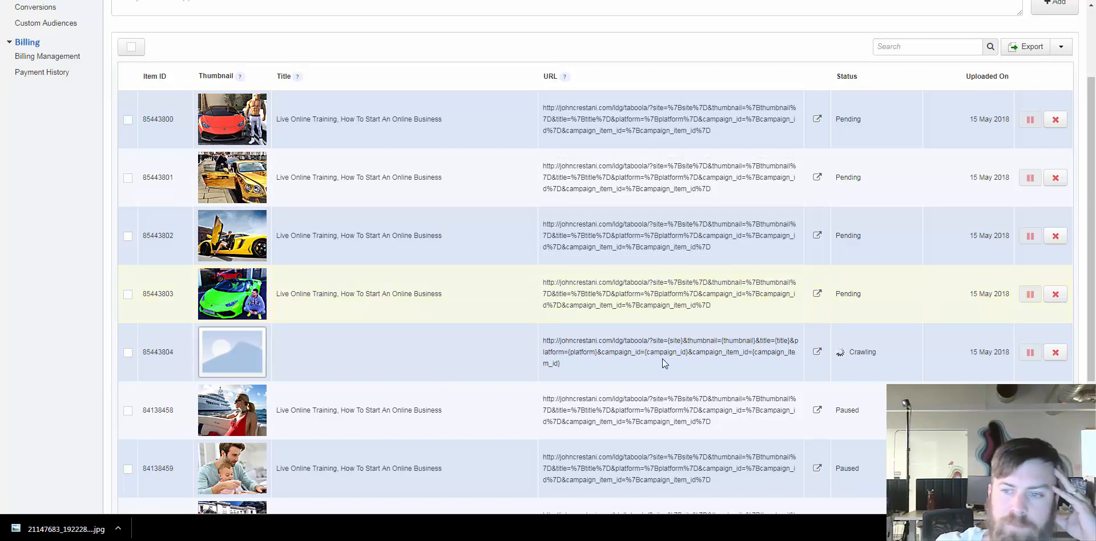
pyautogui.scroll(-2, 662, 358)
pyautogui.scroll(-2, 662, 359)
pyautogui.scroll(2, 661, 358)
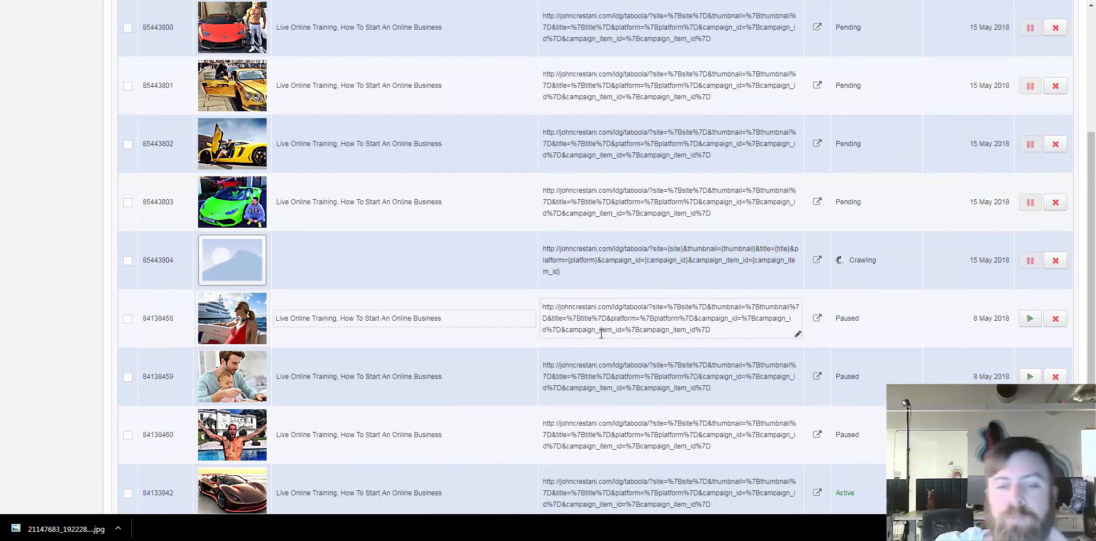
pyautogui.scroll(-2, 651, 342)
pyautogui.scroll(2, 759, 339)
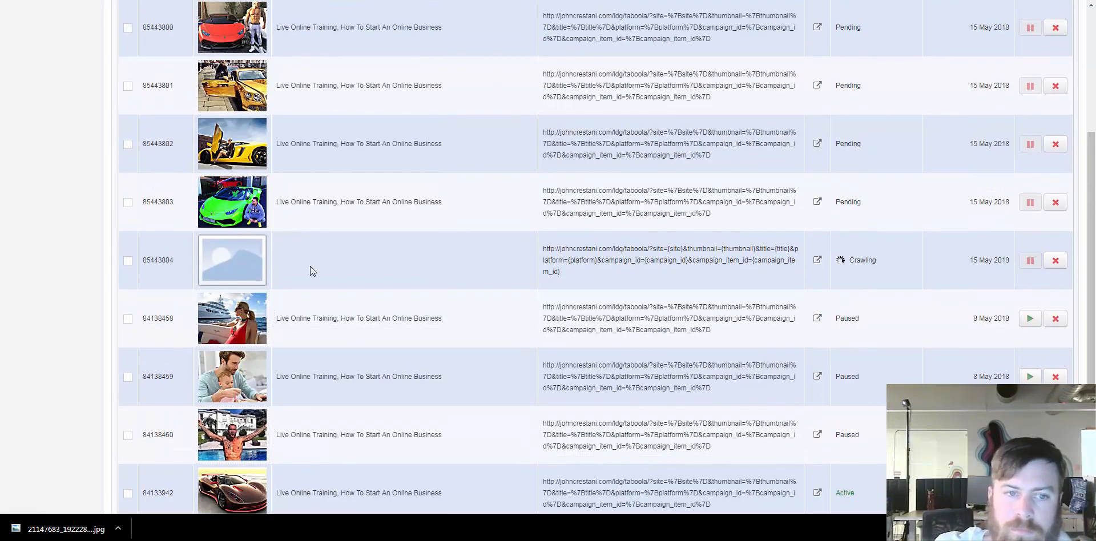
pyautogui.moveTo(146, 262); pyautogui.dragTo(172, 261)
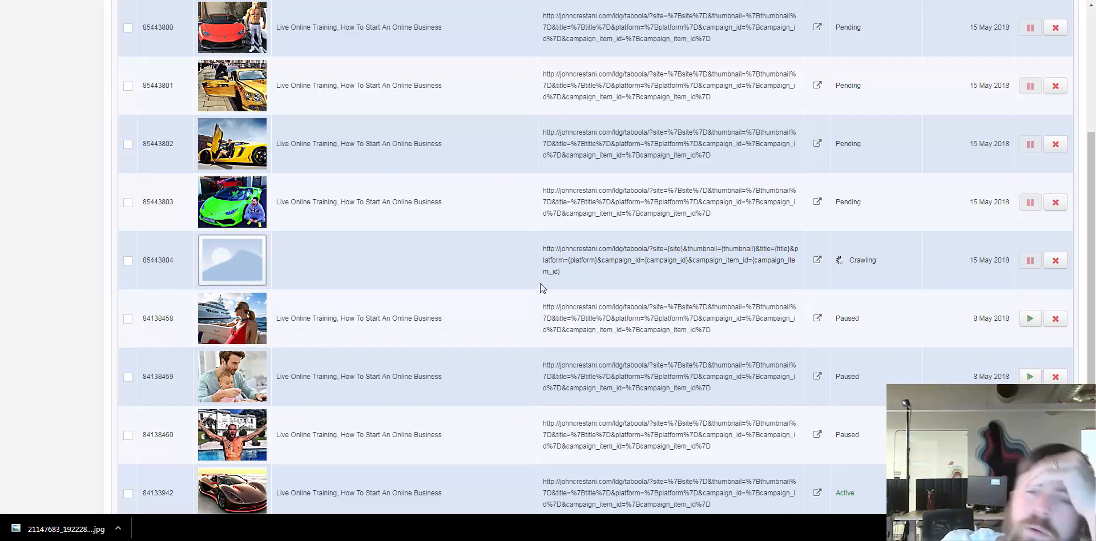
pyautogui.click(257, 246)
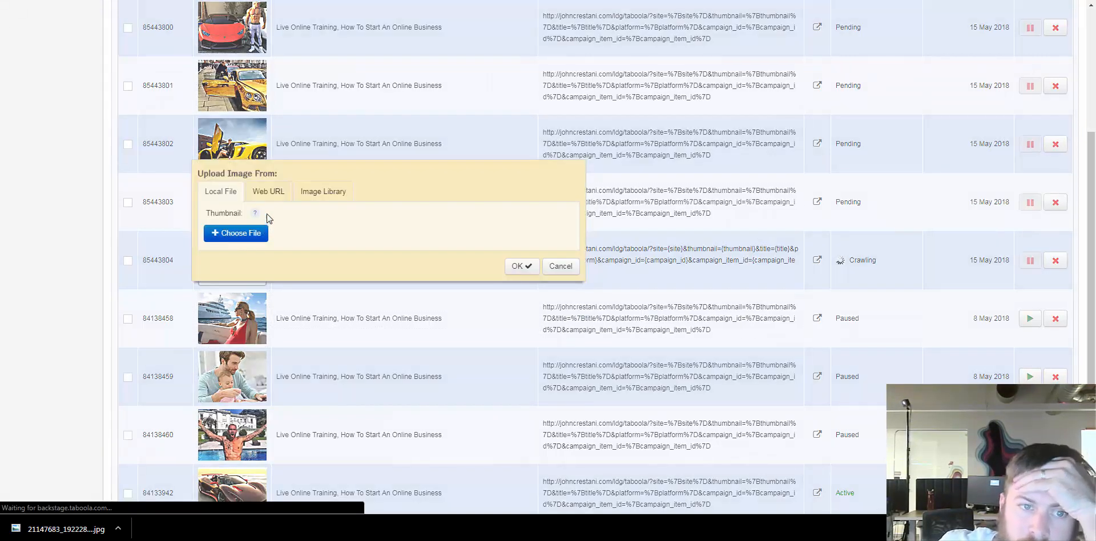
pyautogui.click(251, 232)
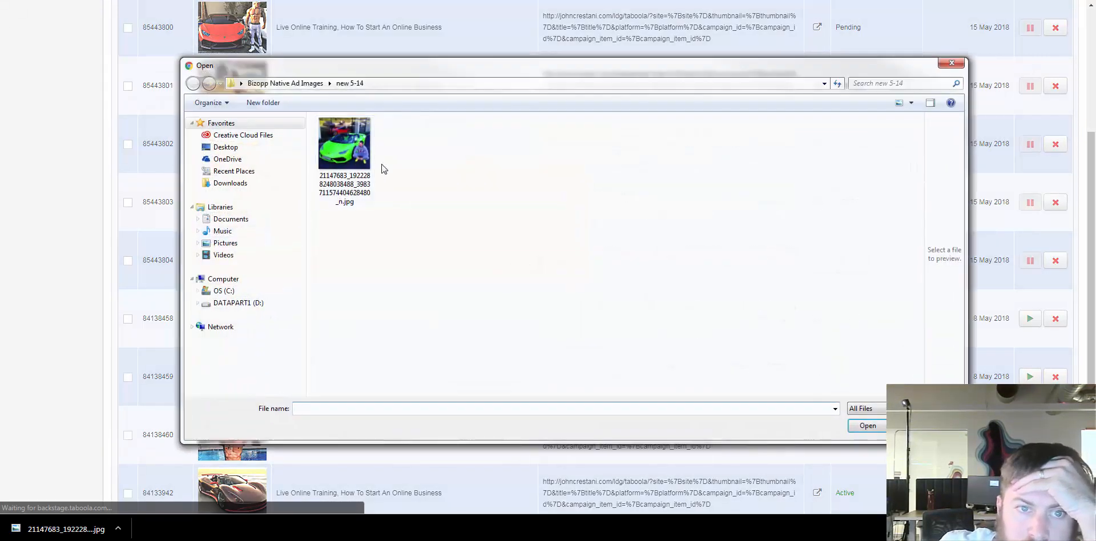
pyautogui.click(286, 83)
pyautogui.doubleClick(455, 160)
pyautogui.click(586, 153)
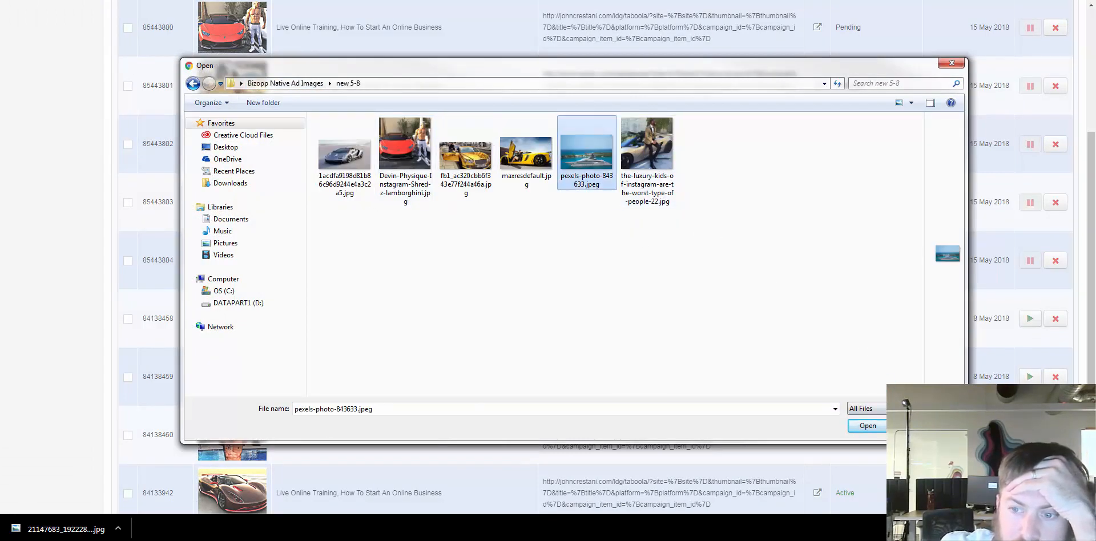
pyautogui.click(932, 426)
pyautogui.click(574, 265)
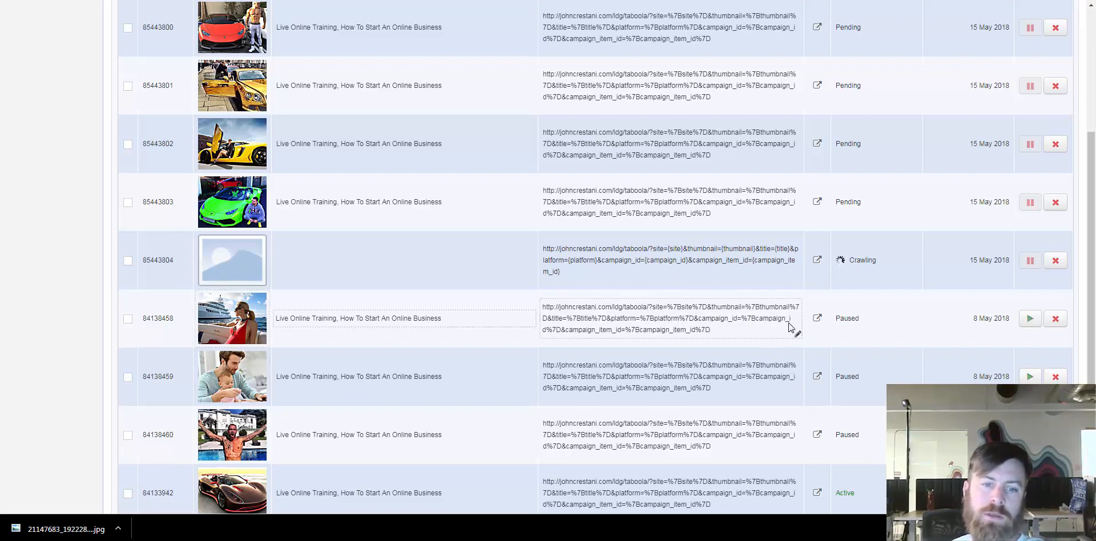
pyautogui.scroll(2, 342, 217)
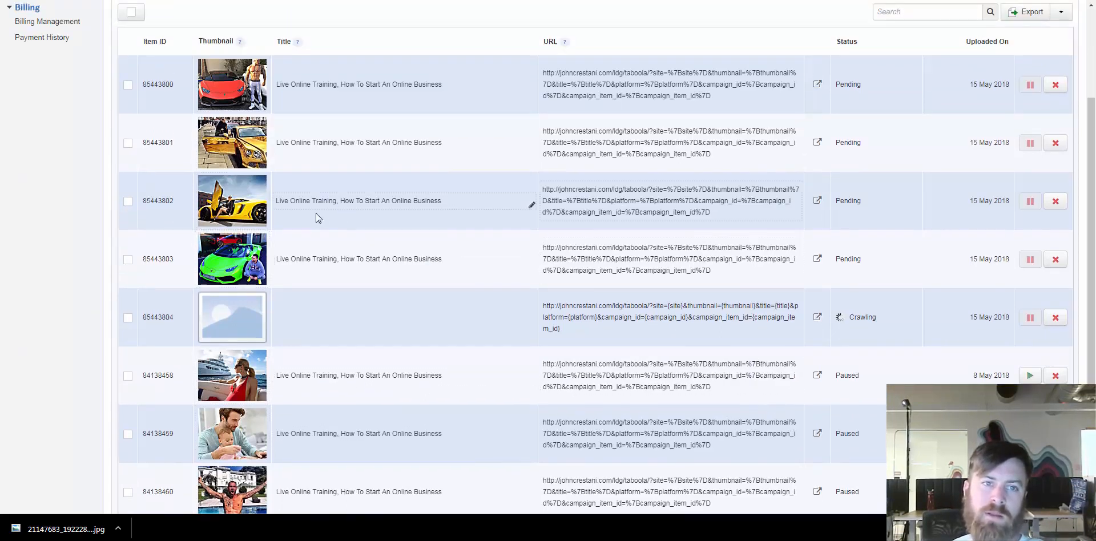
pyautogui.scroll(-3, 341, 280)
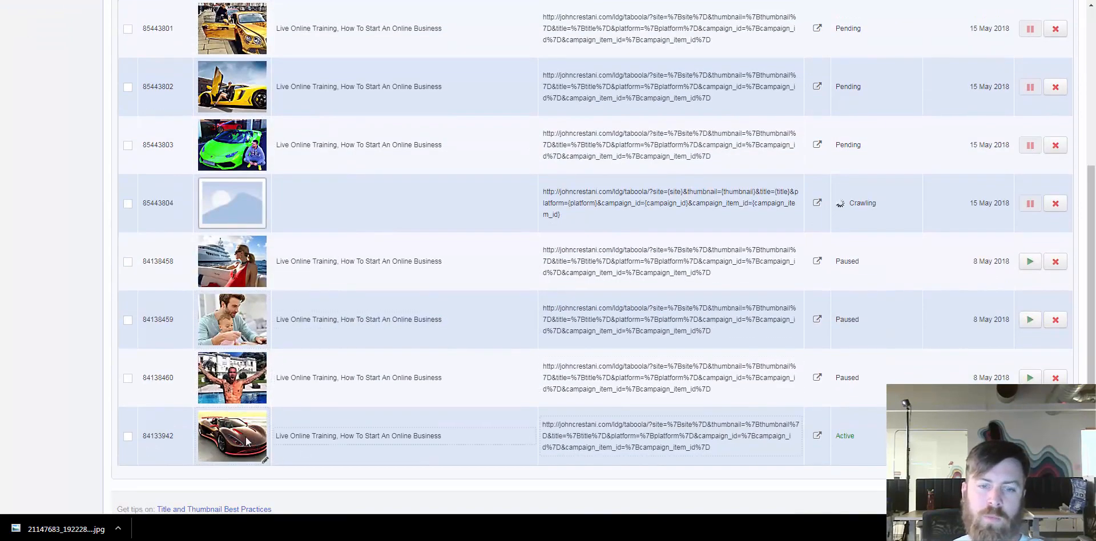
pyautogui.scroll(2, 246, 441)
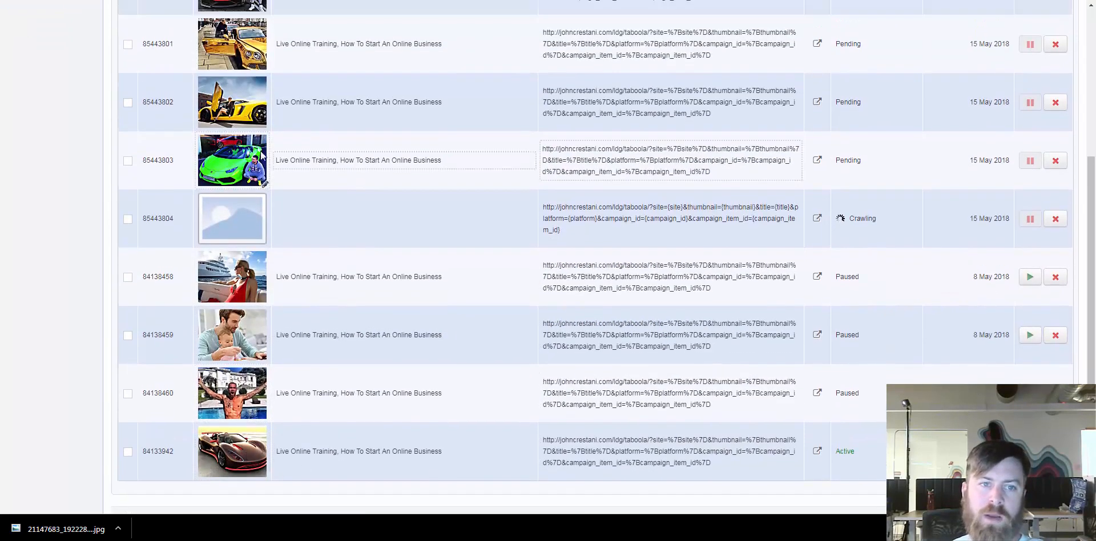
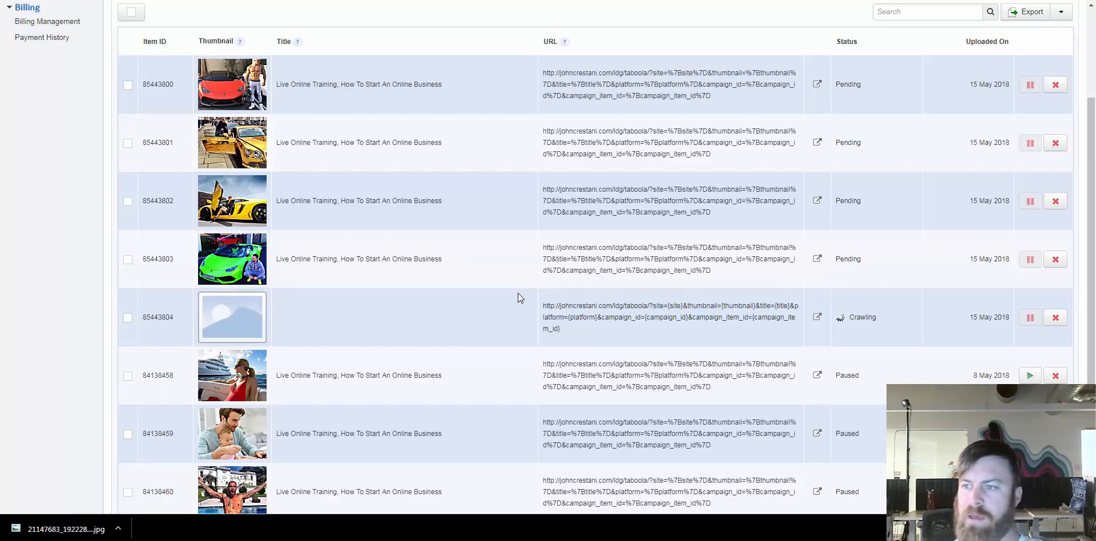
pyautogui.click(325, 540)
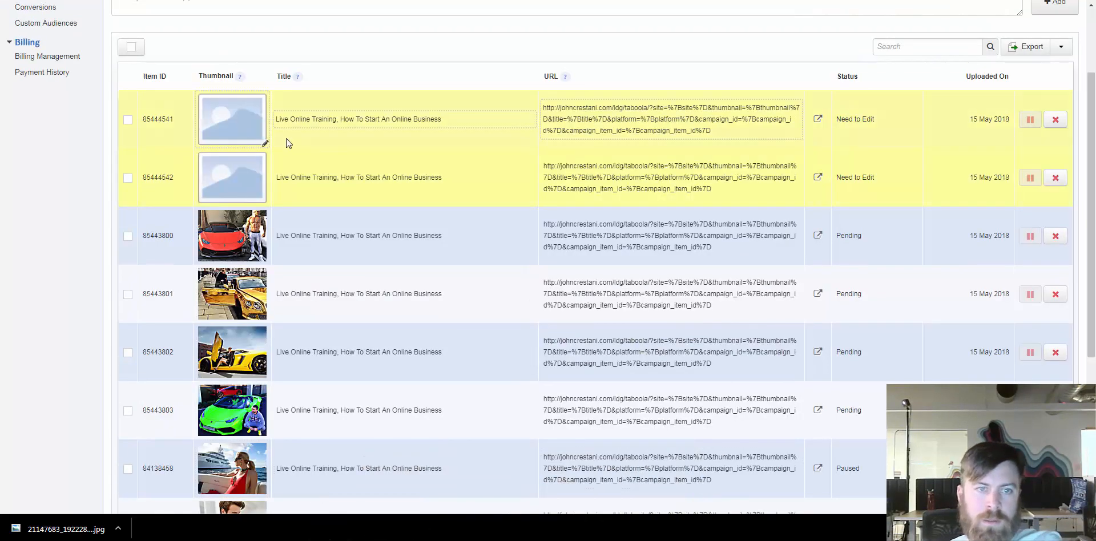
pyautogui.scroll(-4, 526, 306)
pyautogui.scroll(4, 464, 277)
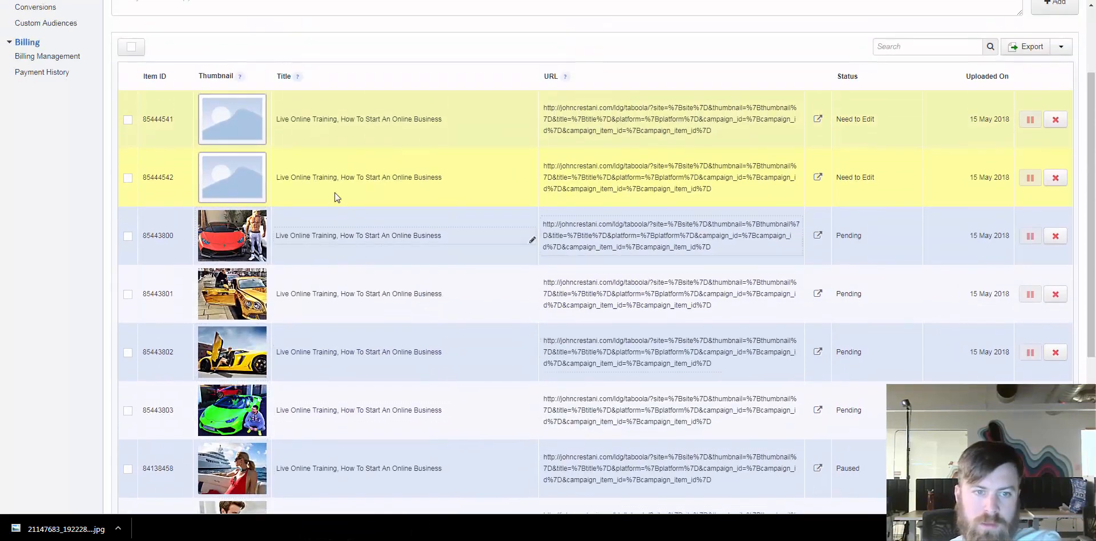
# - Upload the yacht picture pexels-photo-843633.jpeg from the new 5-8 folder as the thumbnail of ad 85444541
pyautogui.scroll(2, 574, 142)
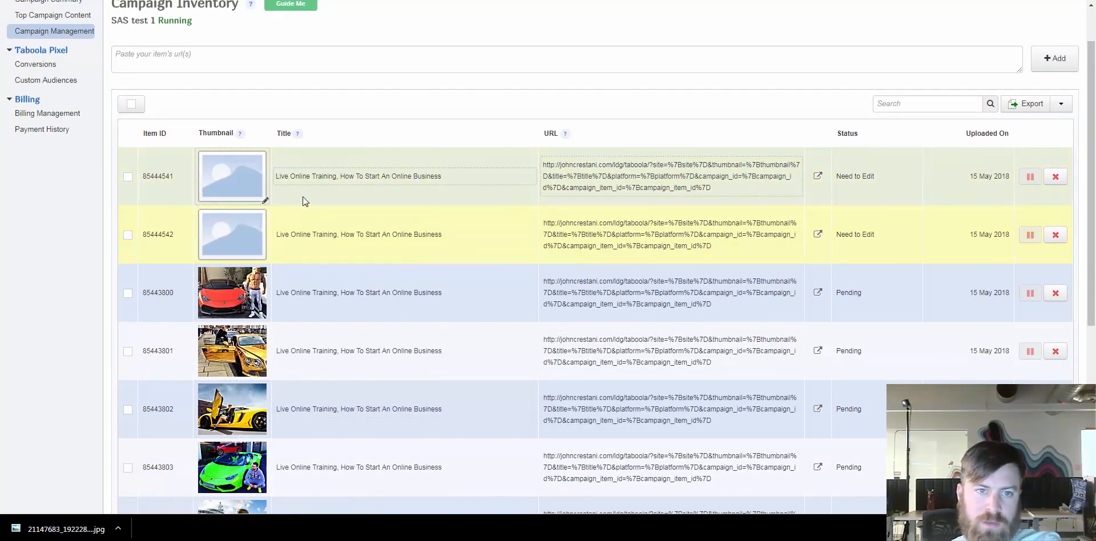
pyautogui.click(264, 201)
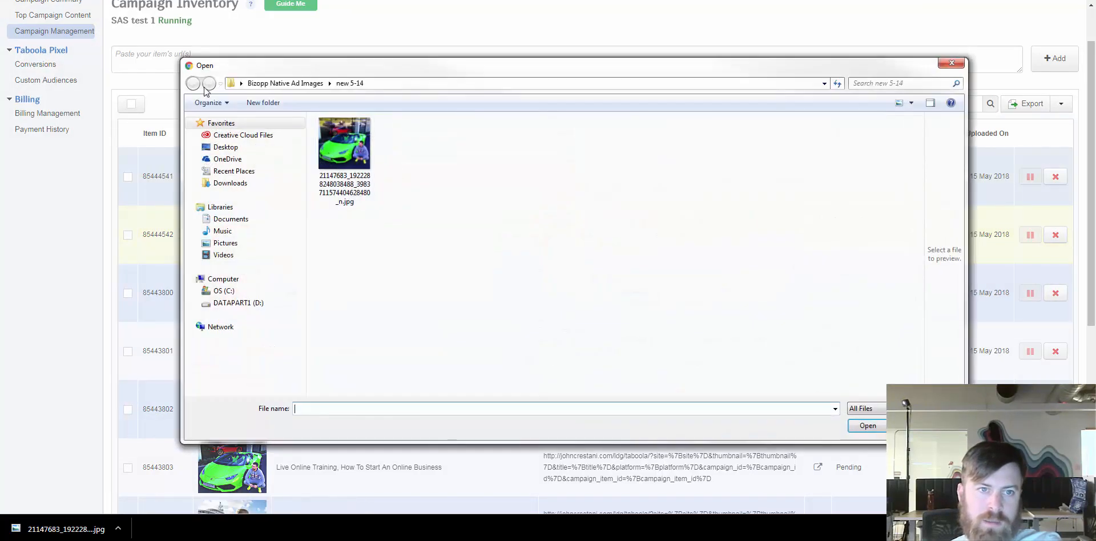
pyautogui.click(302, 83)
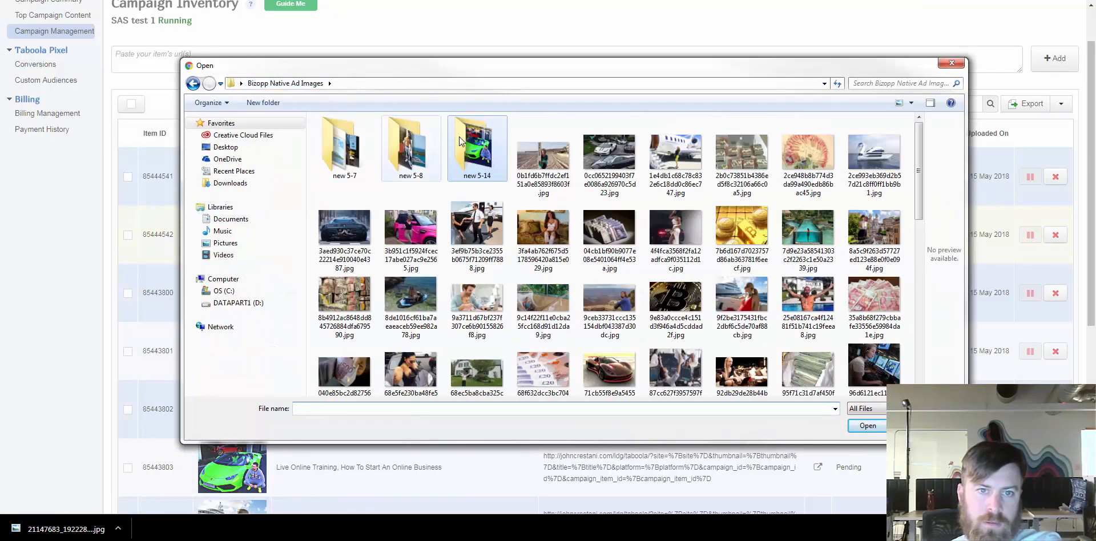
pyautogui.doubleClick(410, 145)
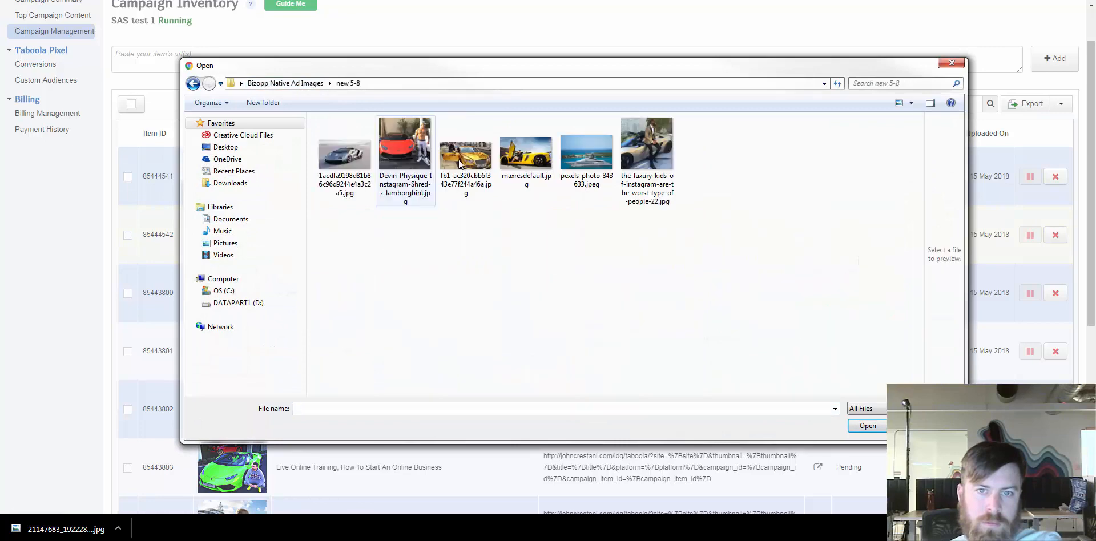
pyautogui.doubleClick(600, 153)
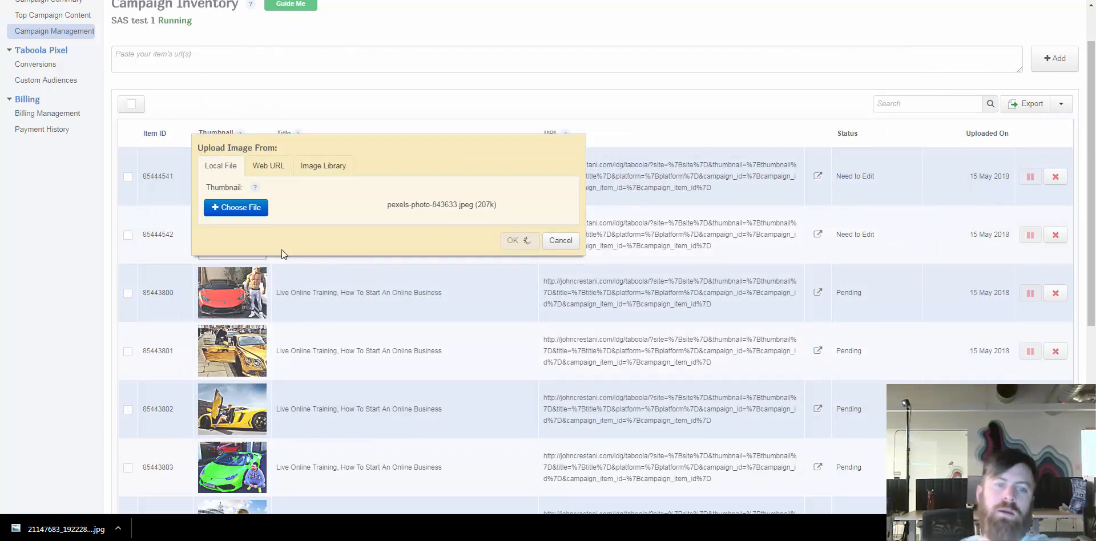
pyautogui.click(521, 240)
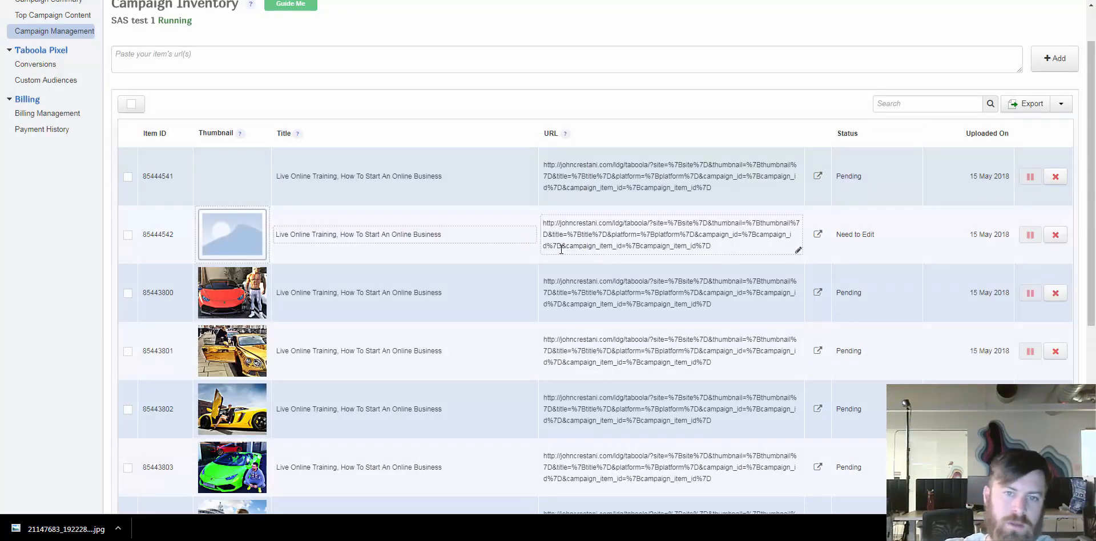
# - Upload the-luxury-kids-of-instagram-are-the-worst-type-of-people-22.jpg from the new 5-8 folder as the thumbnail of ad 85444542
pyautogui.click(265, 258)
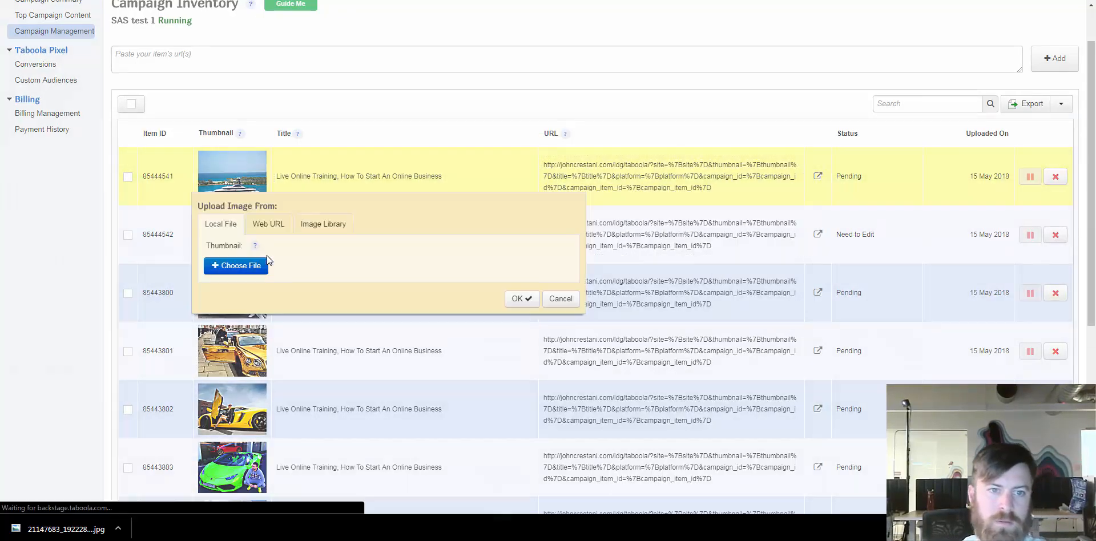
pyautogui.click(241, 270)
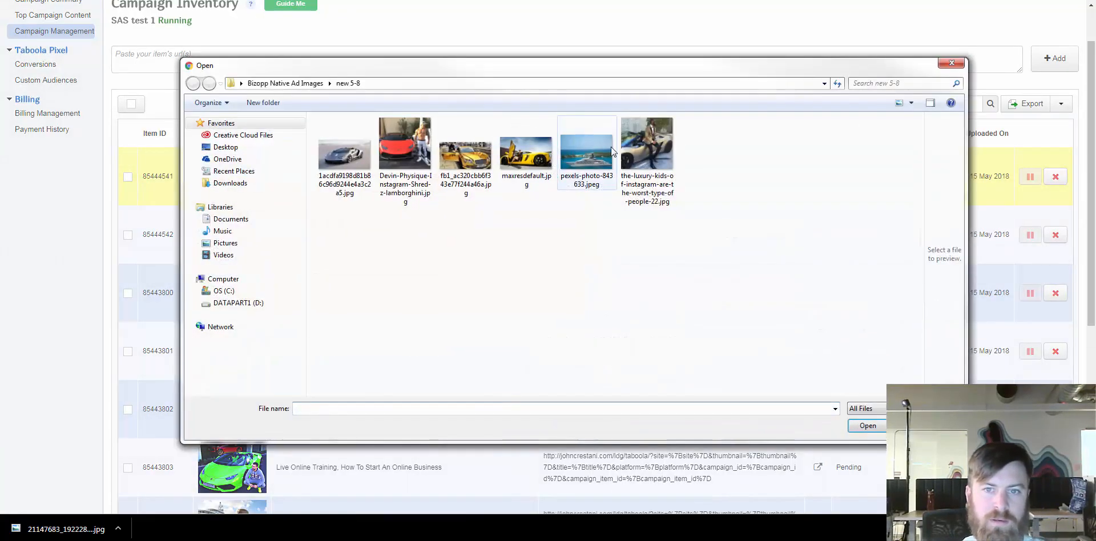
pyautogui.doubleClick(653, 153)
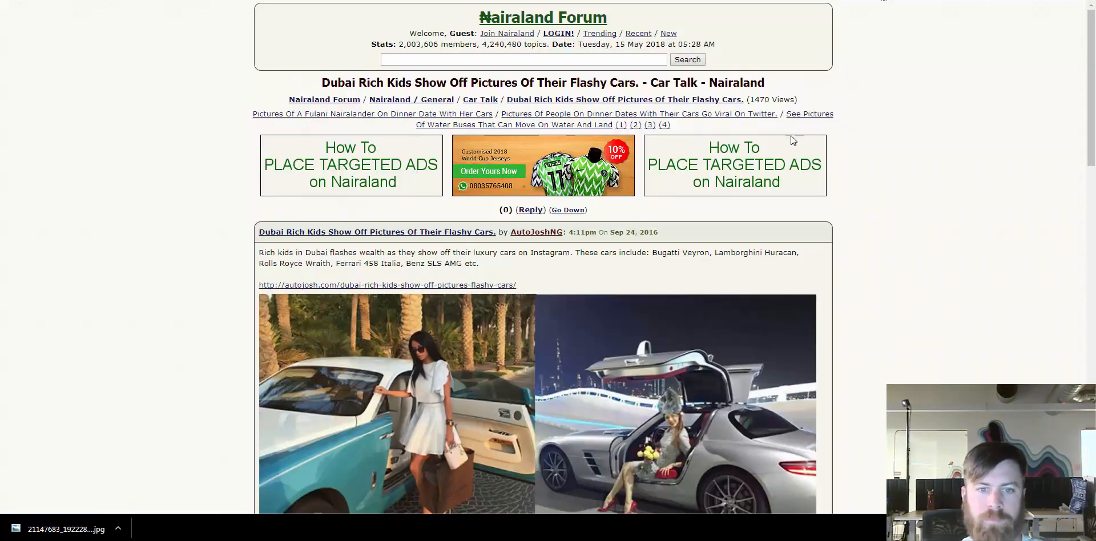
# - Look through the Nairaland car pictures and close the forum, image results and MGID dashboard pages to return to the Taboola campaign inventory
pyautogui.scroll(-7, 751, 234)
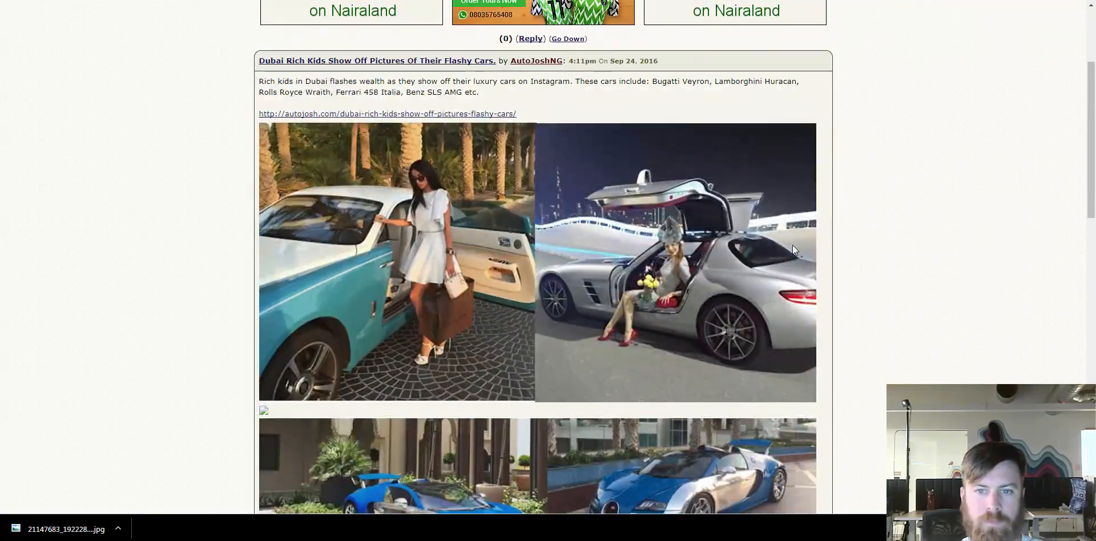
pyautogui.scroll(-5, 792, 247)
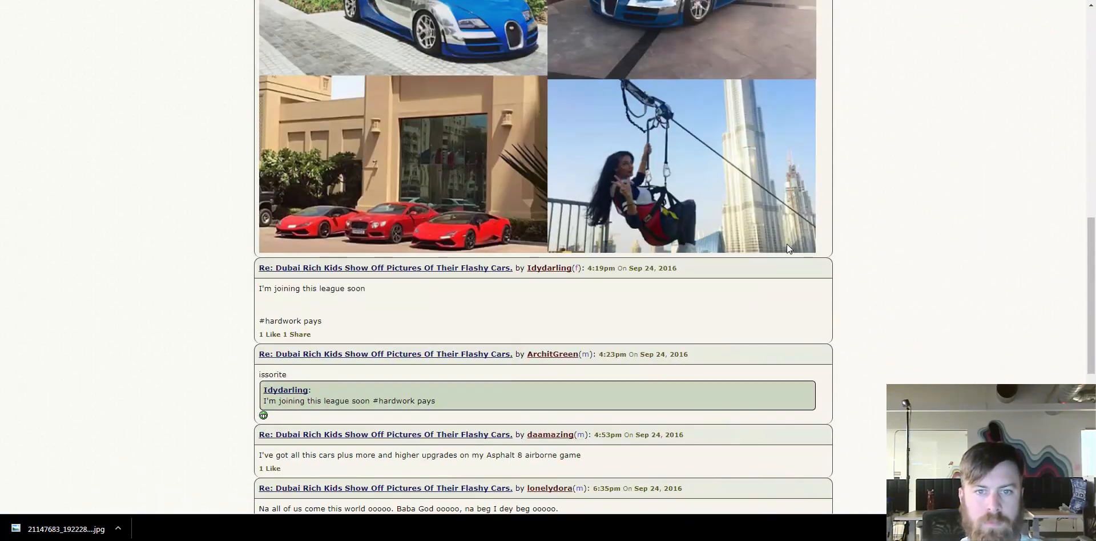
pyautogui.scroll(-7, 787, 241)
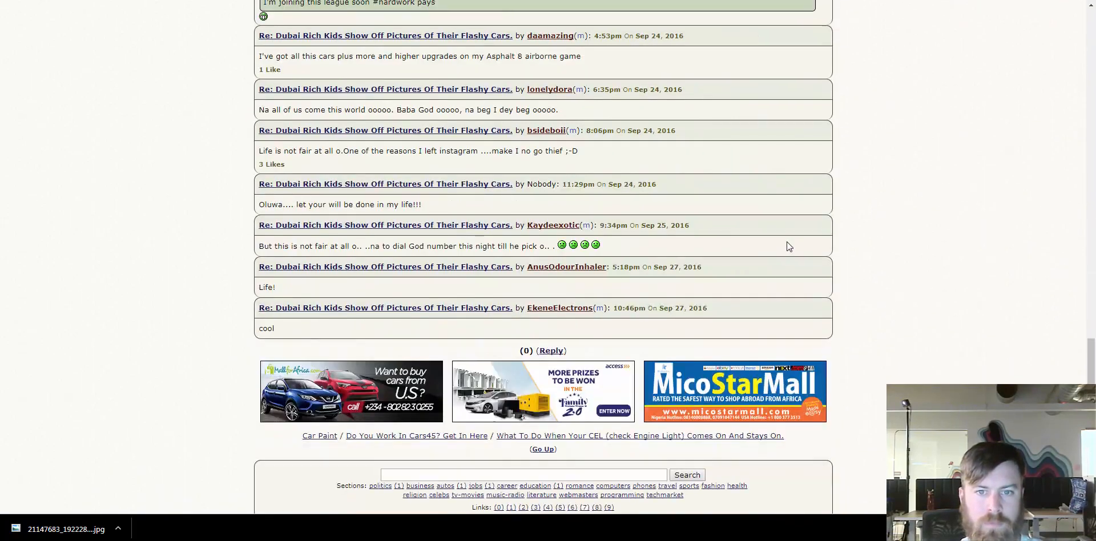
pyautogui.scroll(15, 786, 242)
pyautogui.scroll(5, 787, 242)
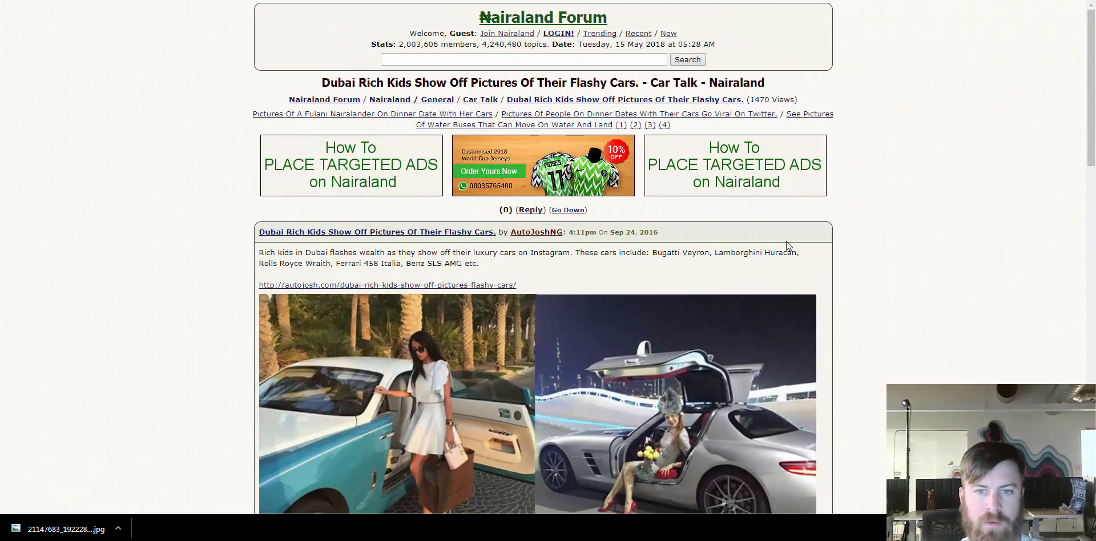
pyautogui.hotkey('ctrl', 'w')
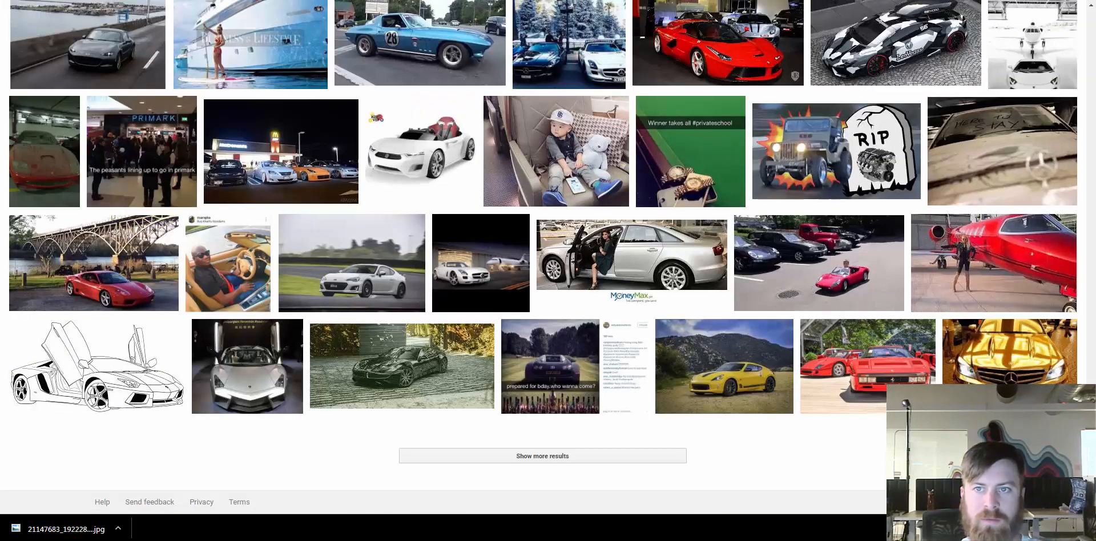
pyautogui.hotkey('ctrl', 'w')
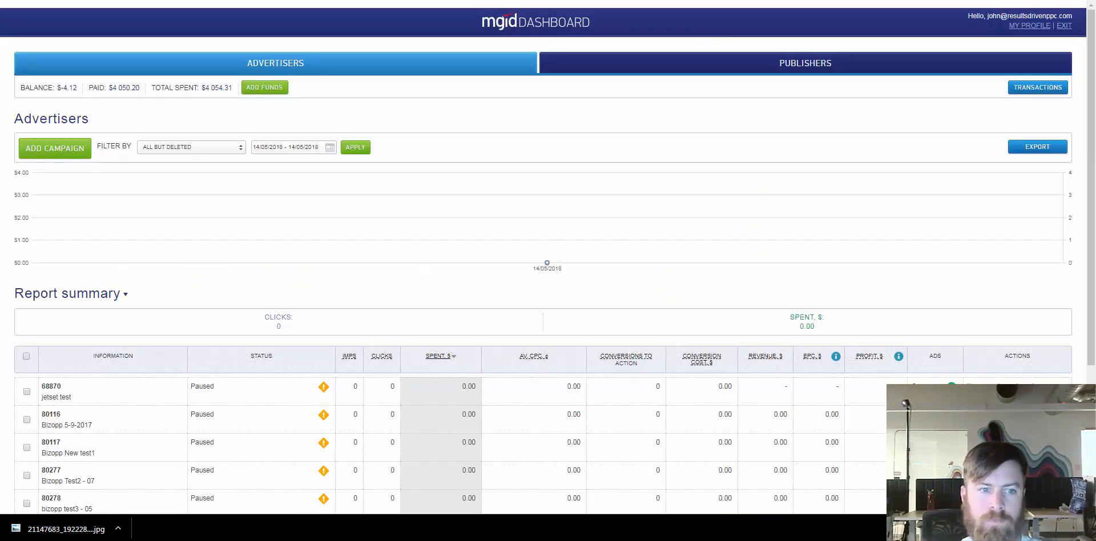
pyautogui.hotkey('ctrl', 'w')
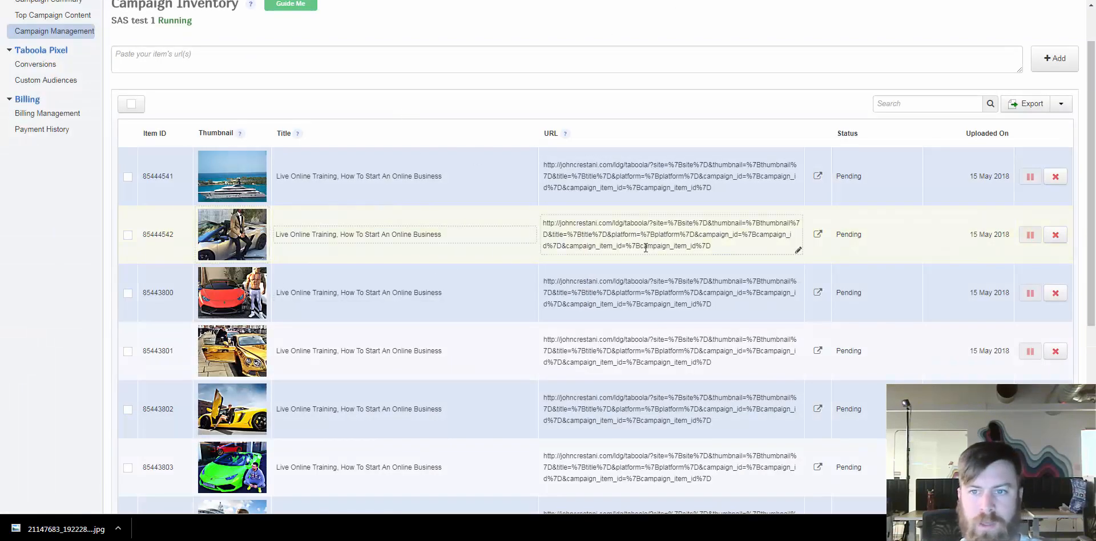
pyautogui.scroll(-4, 645, 248)
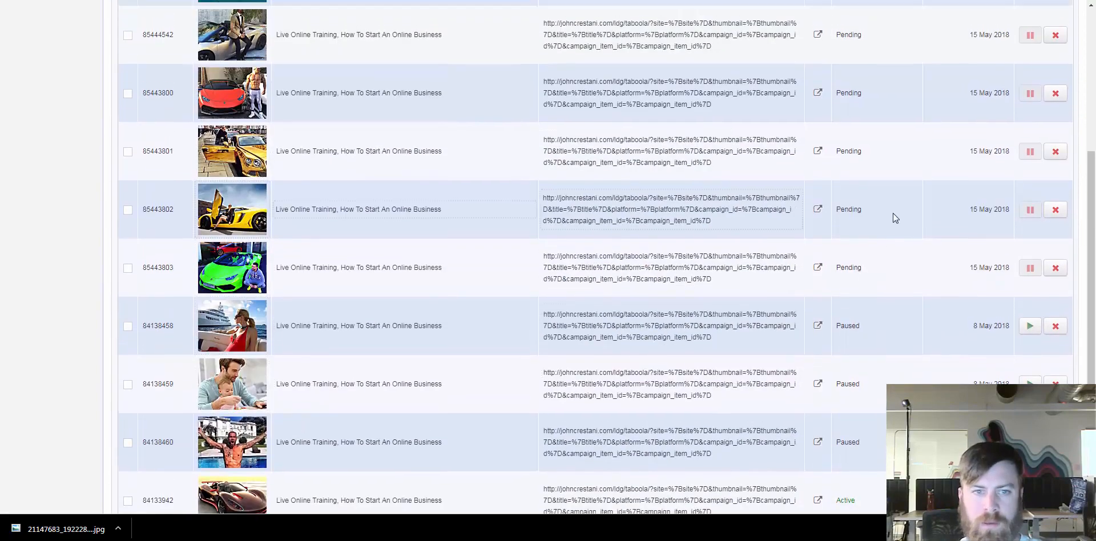
# - Review the pending ads in the SAS test 1 inventory and finish editing to save the campaign's items
pyautogui.scroll(1, 892, 218)
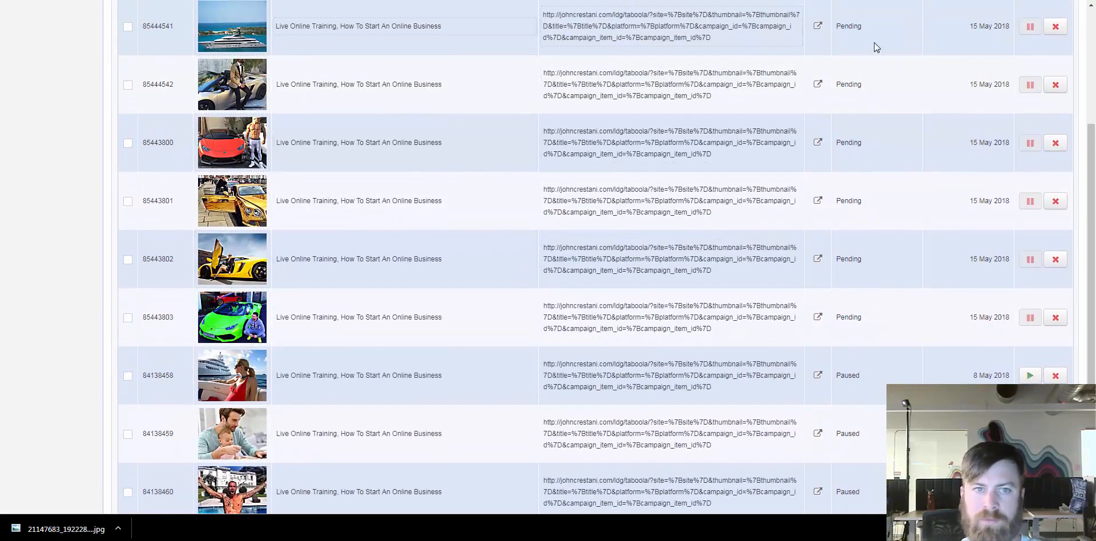
pyautogui.scroll(1, 874, 69)
pyautogui.scroll(-4, 822, 210)
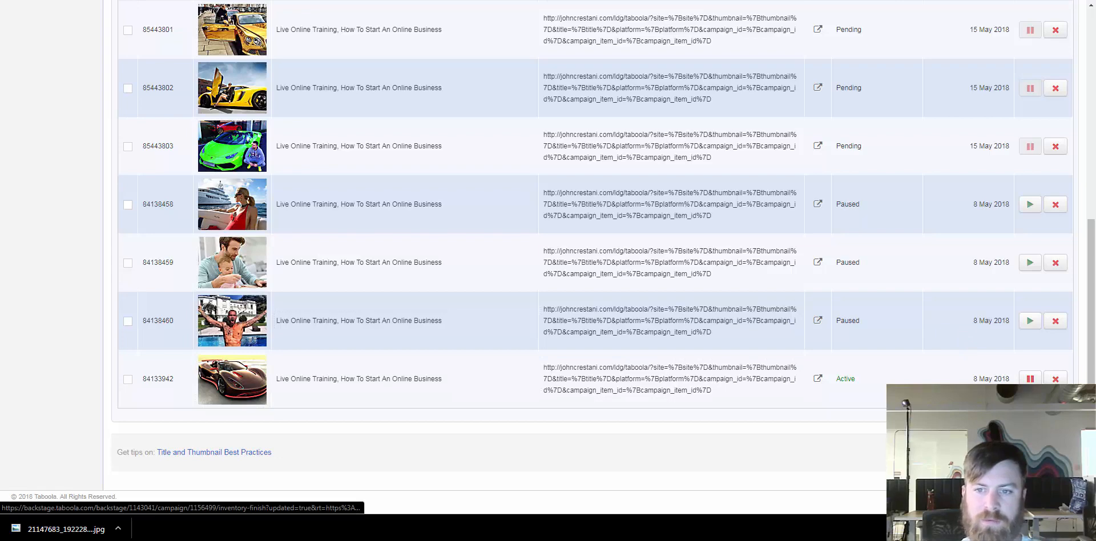
pyautogui.click(1049, 452)
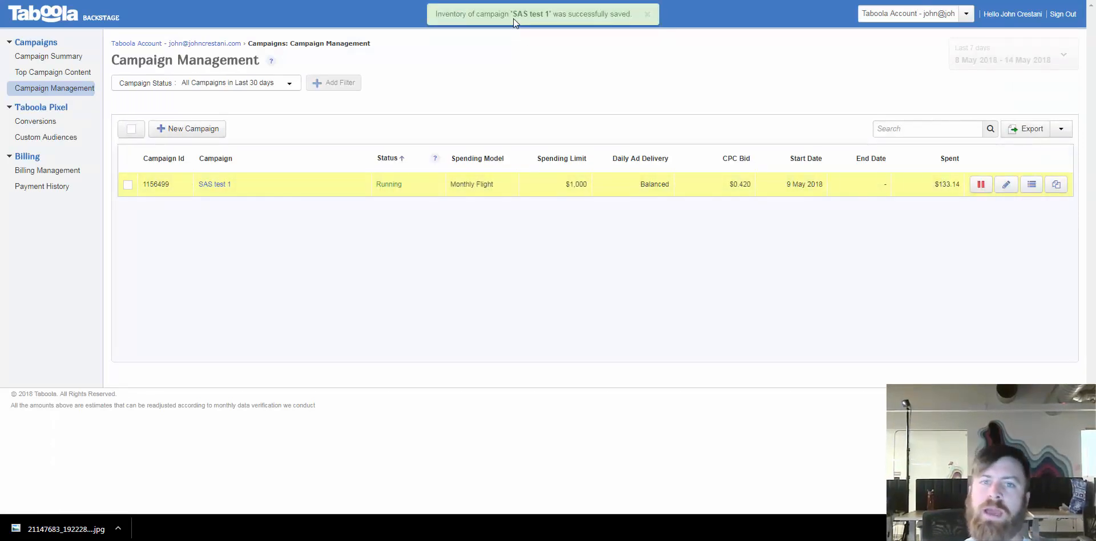
pyautogui.moveTo(512, 13)
pyautogui.mouseDown()
pyautogui.moveTo(556, 16)
pyautogui.moveTo(516, 15)
pyautogui.mouseUp()
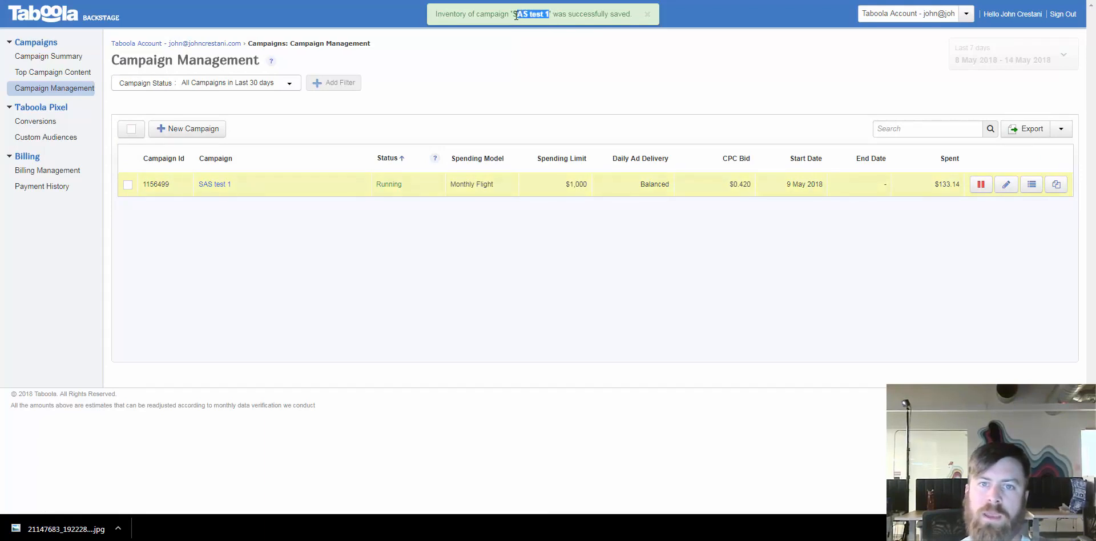
pyautogui.click(516, 15)
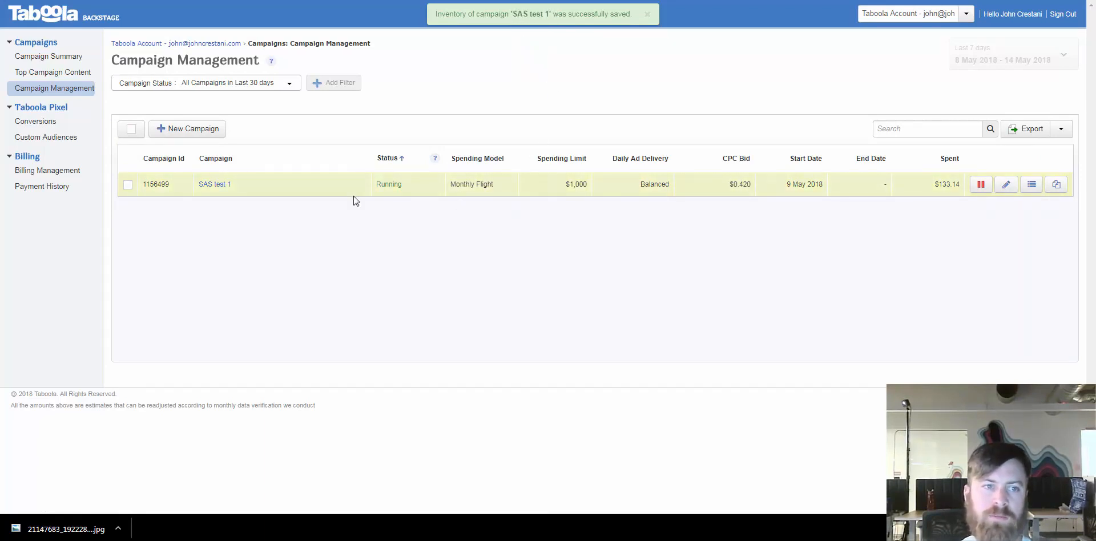
# - Open the SAS test 1 campaign summary from campaign management and break its results down by site
pyautogui.click(66, 90)
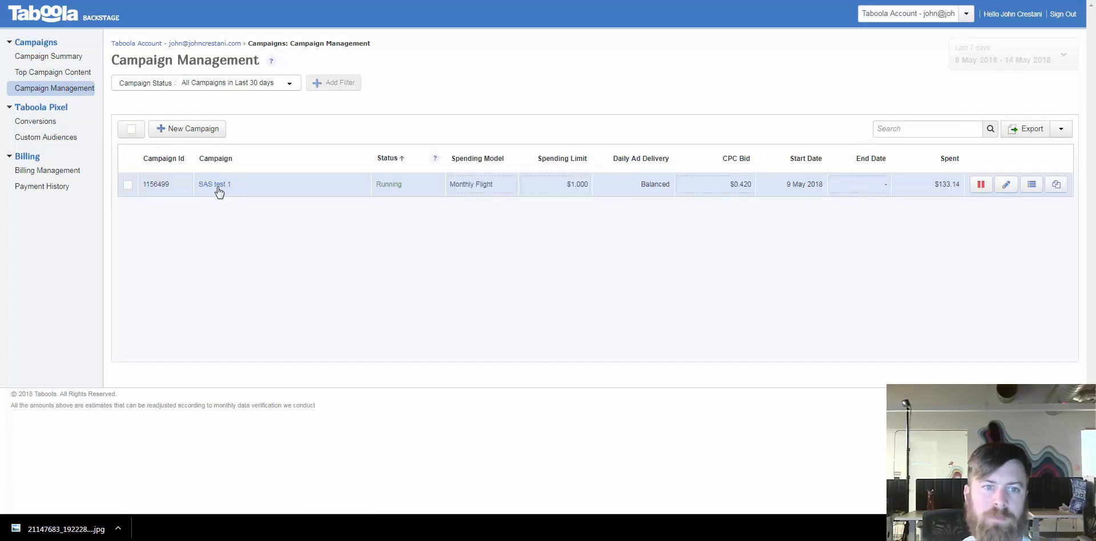
pyautogui.click(217, 185)
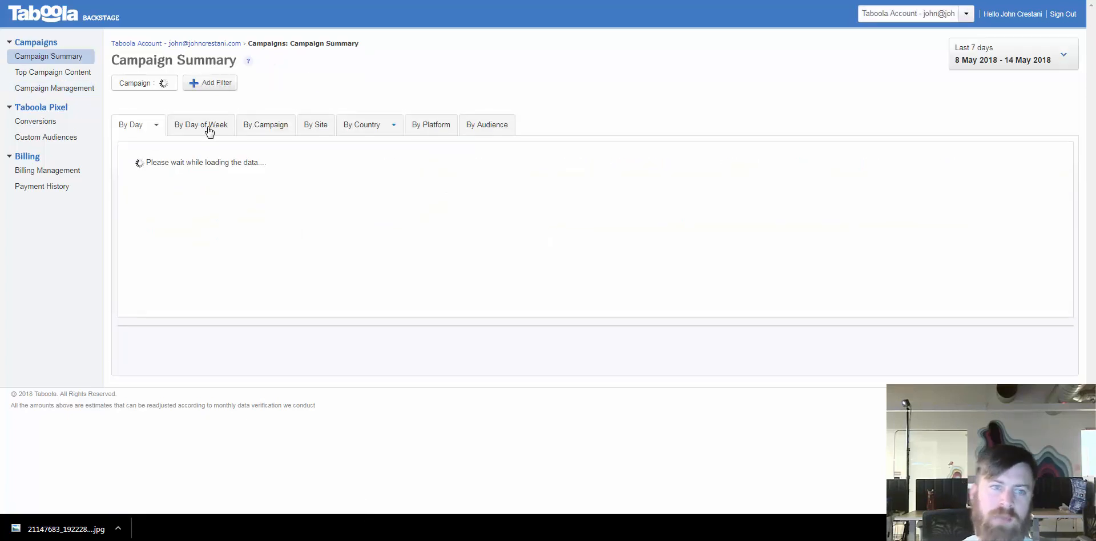
pyautogui.click(252, 135)
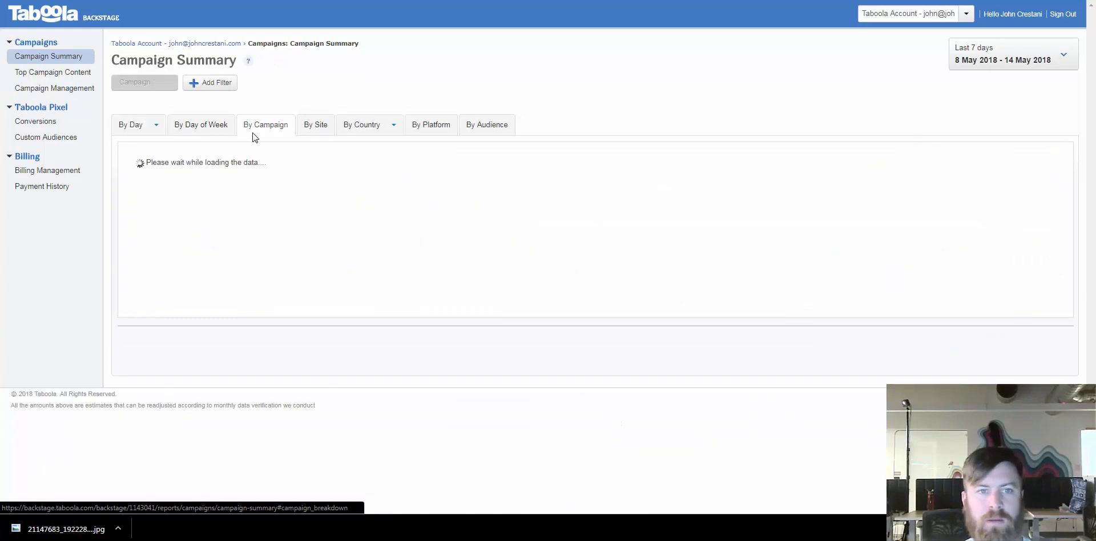
pyautogui.click(318, 131)
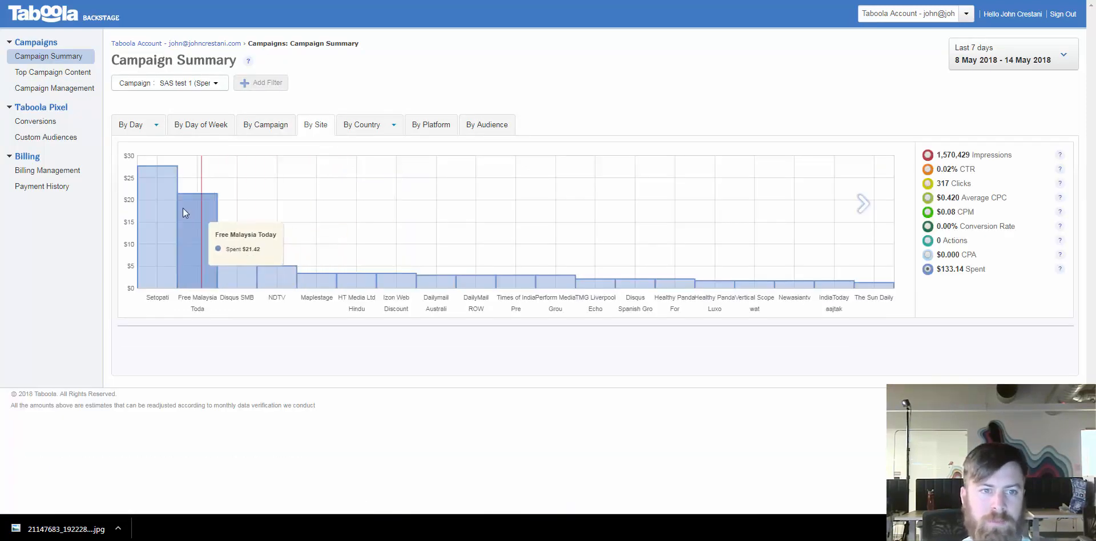
# - Review the site breakdown and block the publisher Times of India Premium - Times of India from the campaign
pyautogui.scroll(-3, 328, 287)
pyautogui.scroll(3, 314, 276)
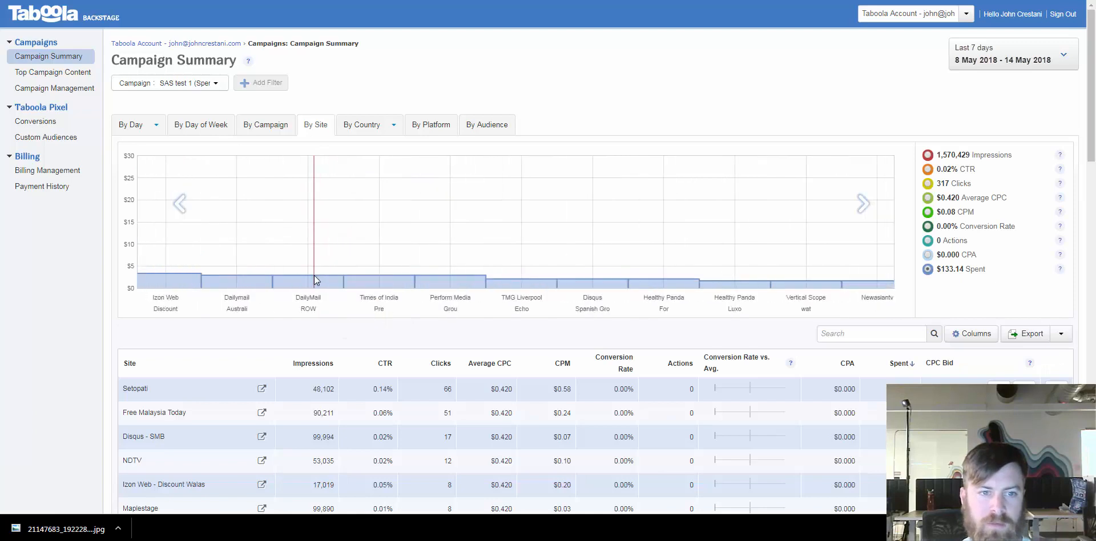
pyautogui.scroll(-3, 317, 277)
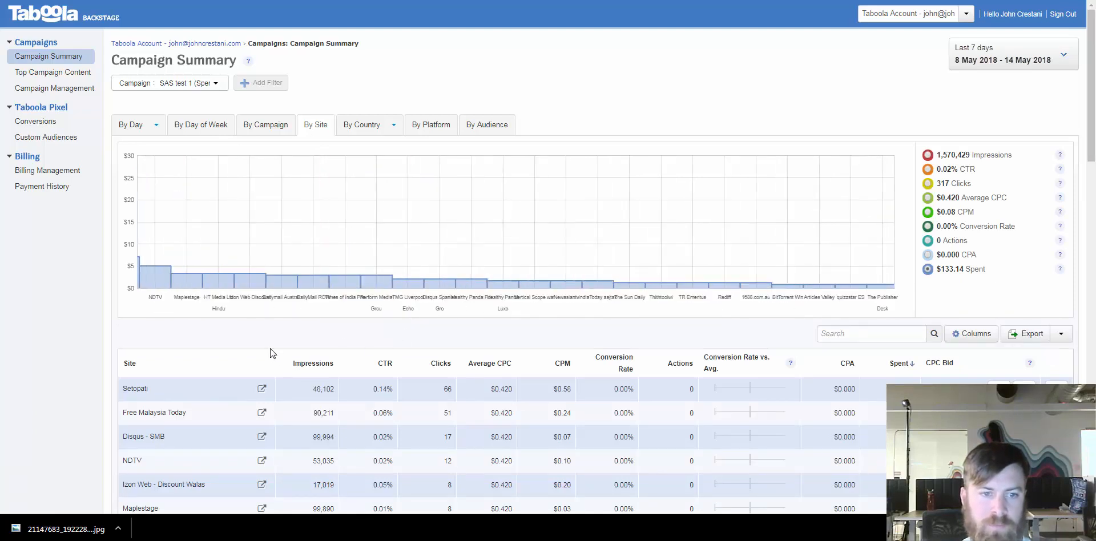
pyautogui.scroll(-1, 350, 341)
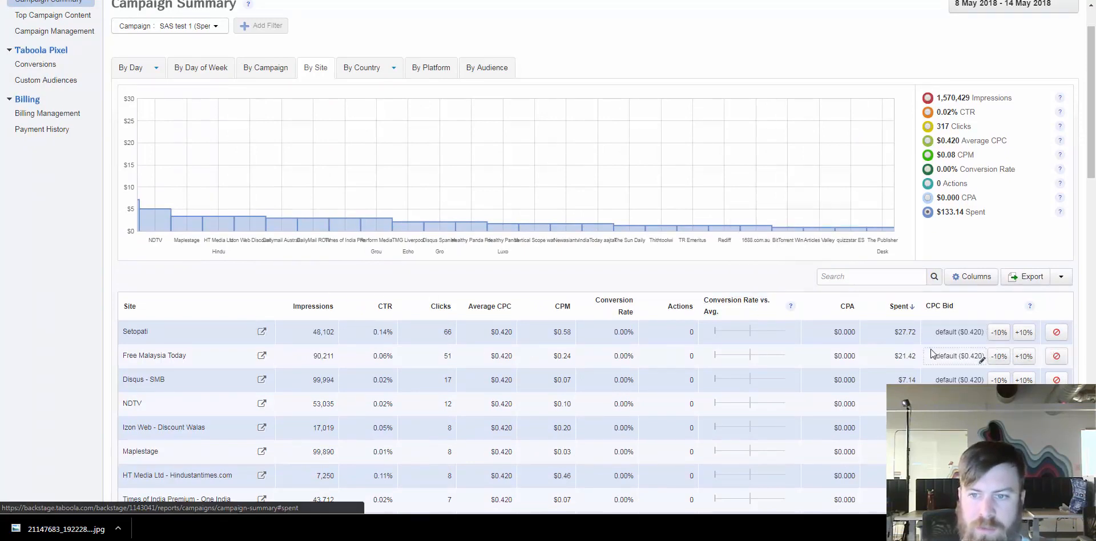
pyautogui.scroll(-1, 641, 294)
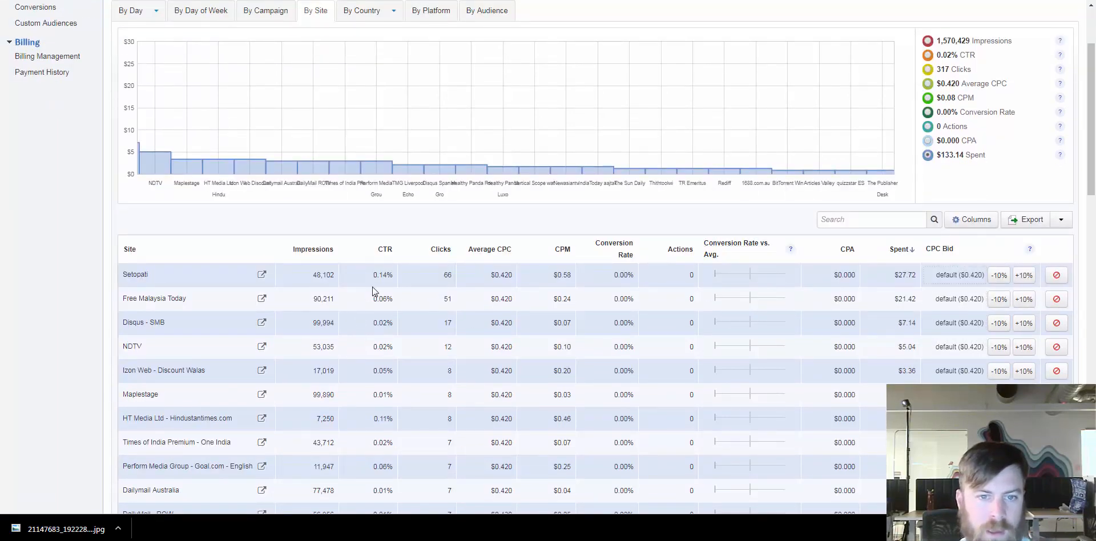
pyautogui.scroll(-2, 381, 303)
pyautogui.scroll(-6, 380, 302)
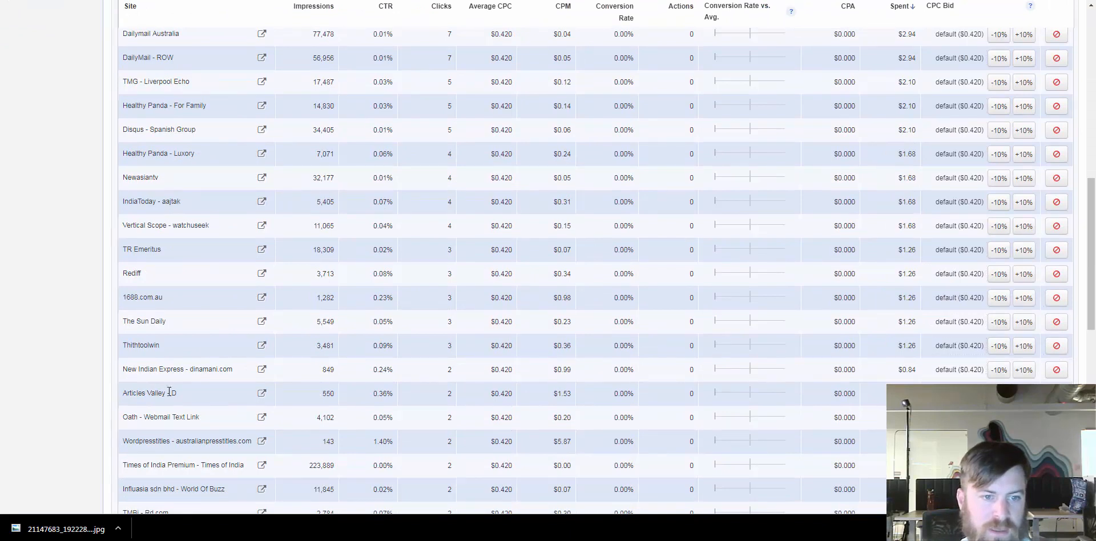
pyautogui.scroll(-2, 214, 385)
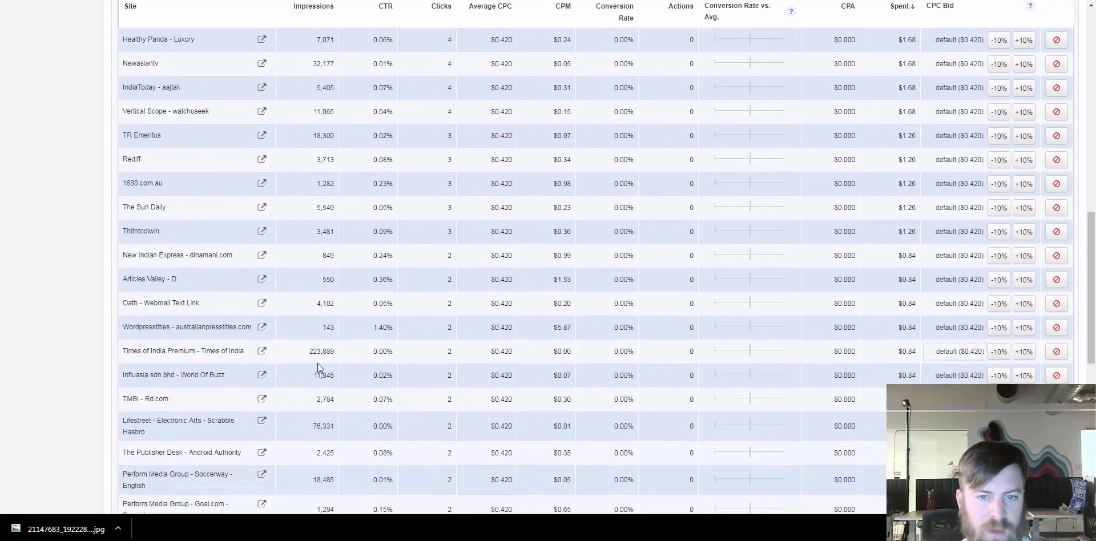
pyautogui.click(1056, 352)
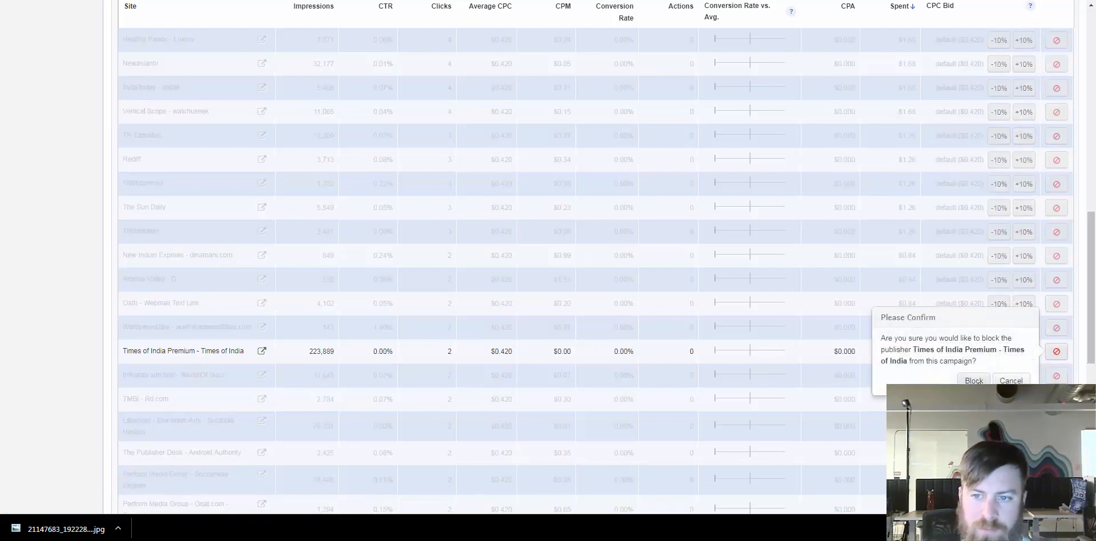
pyautogui.click(974, 381)
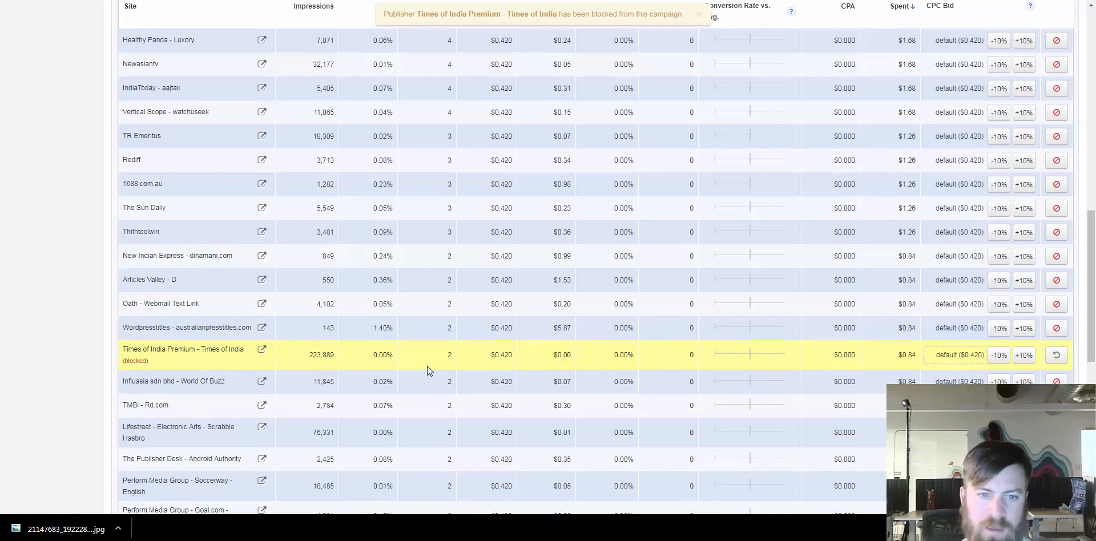
# - Sort the site breakdown by impressions, highest first
pyautogui.scroll(6, 417, 342)
pyautogui.scroll(4, 409, 313)
pyautogui.click(309, 249)
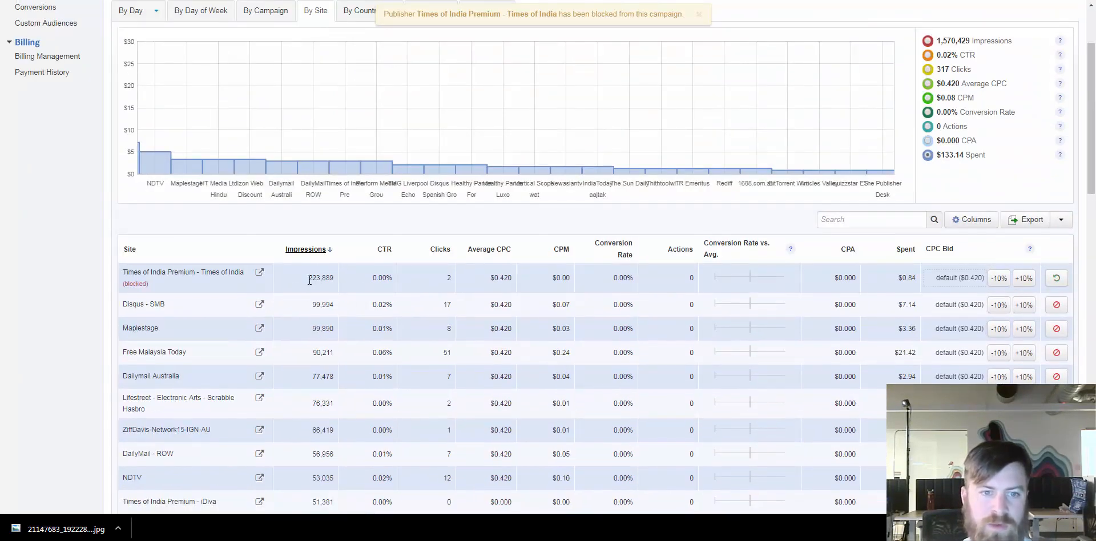
# - Examine the impressions, CTR and average CPC of the blocked Times of India publisher
pyautogui.click(477, 283)
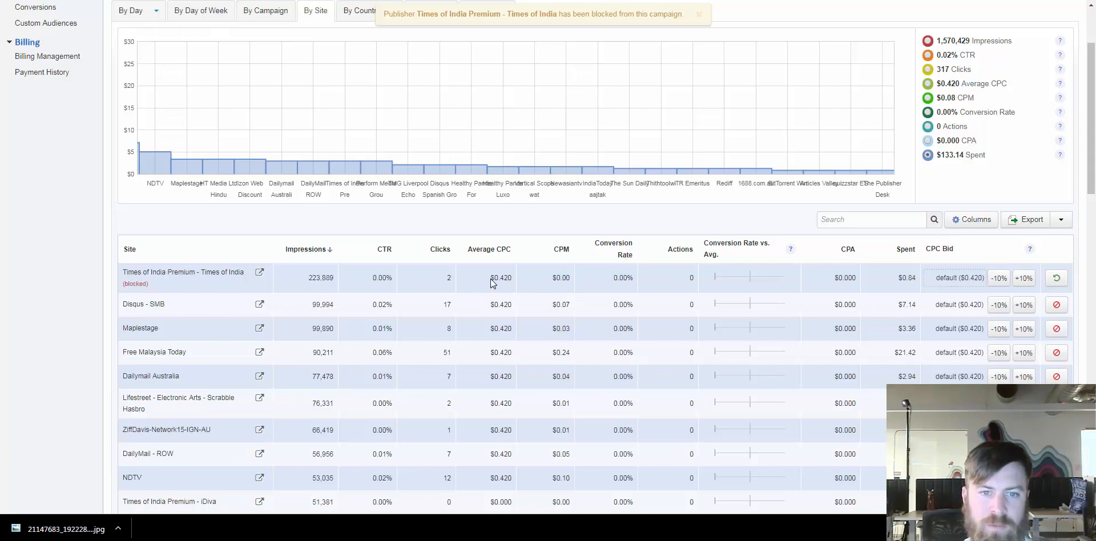
pyautogui.moveTo(491, 279); pyautogui.dragTo(508, 280)
pyautogui.click(500, 296)
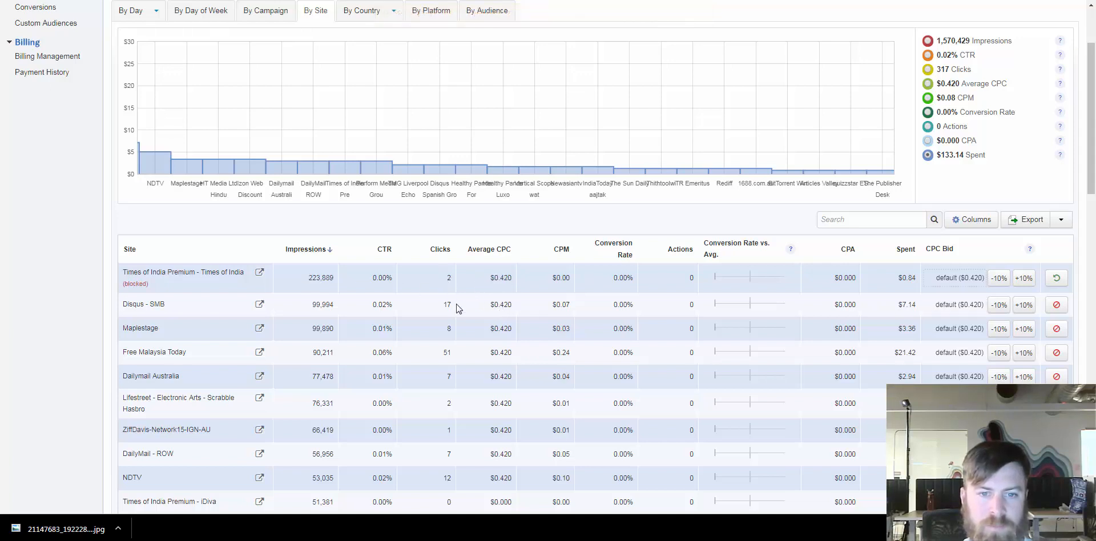
pyautogui.moveTo(306, 279); pyautogui.dragTo(340, 285)
pyautogui.click(390, 289)
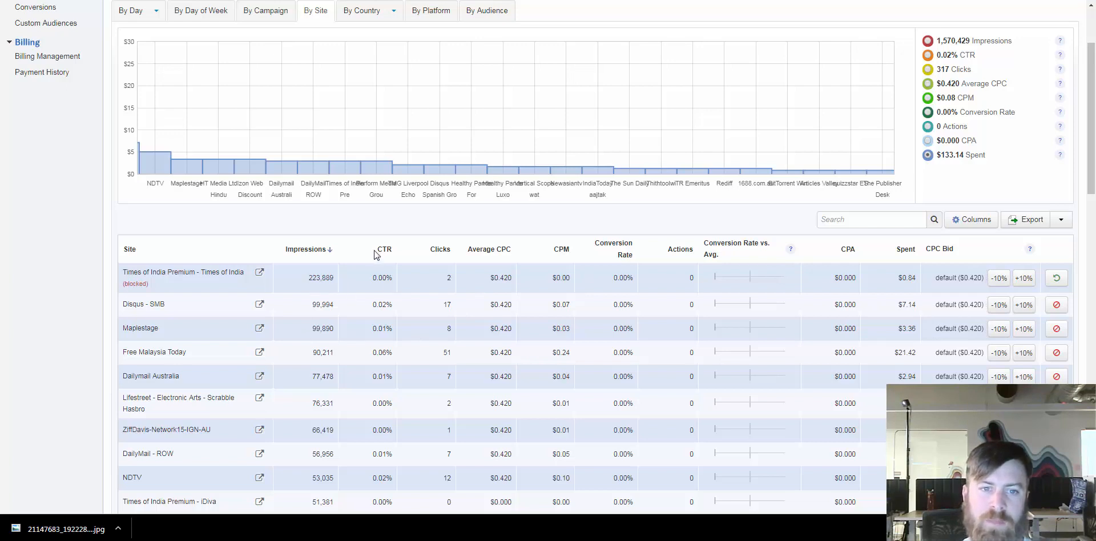
pyautogui.moveTo(374, 251); pyautogui.dragTo(392, 282)
pyautogui.click(391, 281)
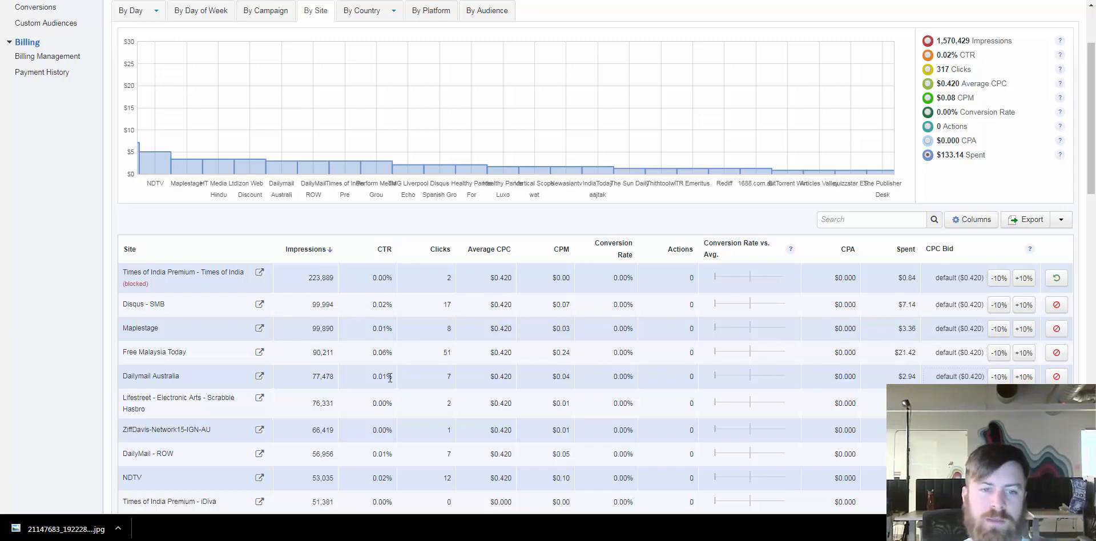
pyautogui.moveTo(374, 279); pyautogui.dragTo(395, 279)
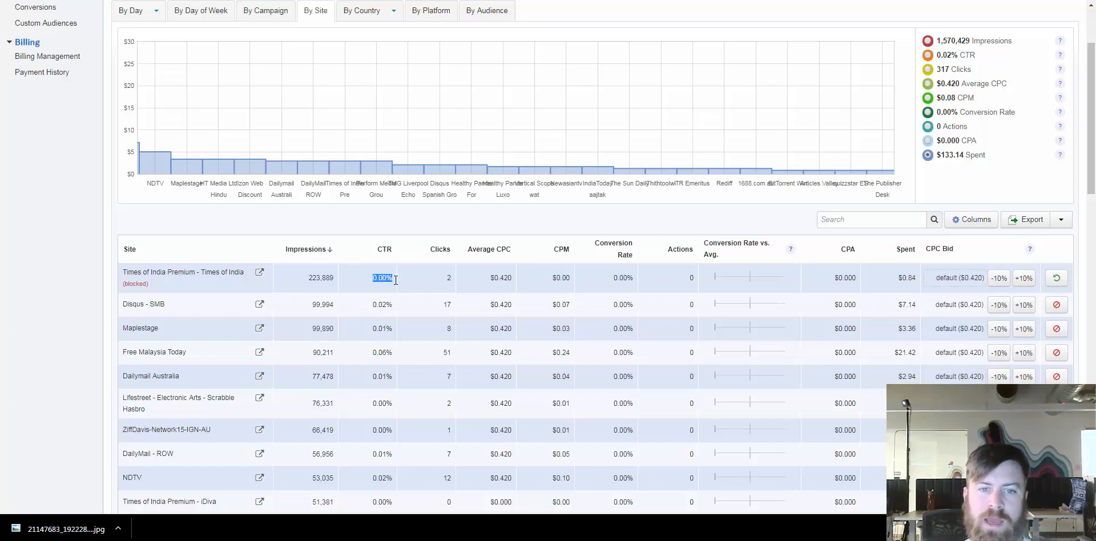
pyautogui.click(392, 281)
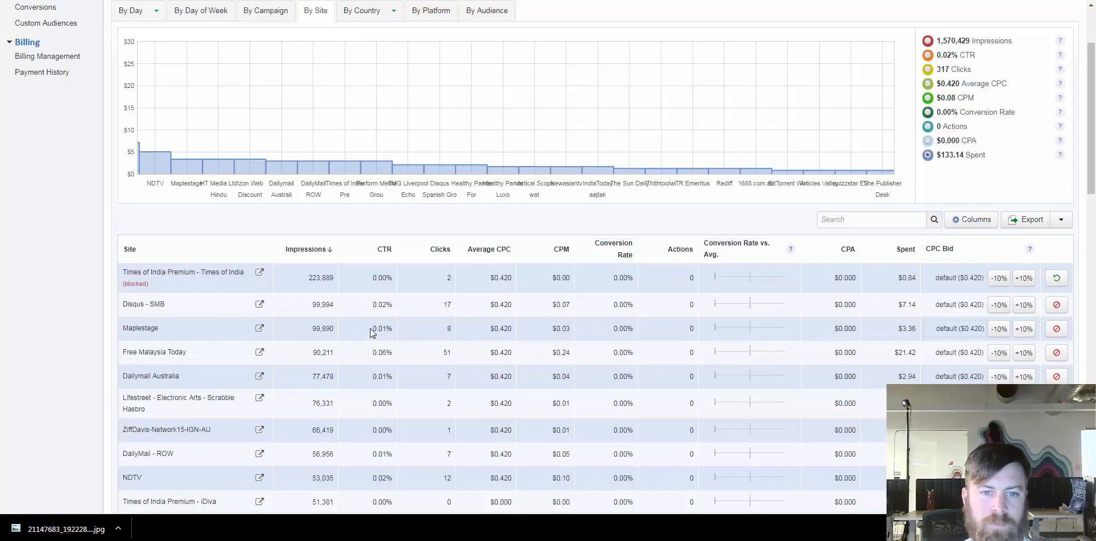
# - Inspect the Maplestage website's content and ad placements, and block this publisher from the campaign
pyautogui.moveTo(367, 329); pyautogui.dragTo(398, 329)
pyautogui.click(262, 329)
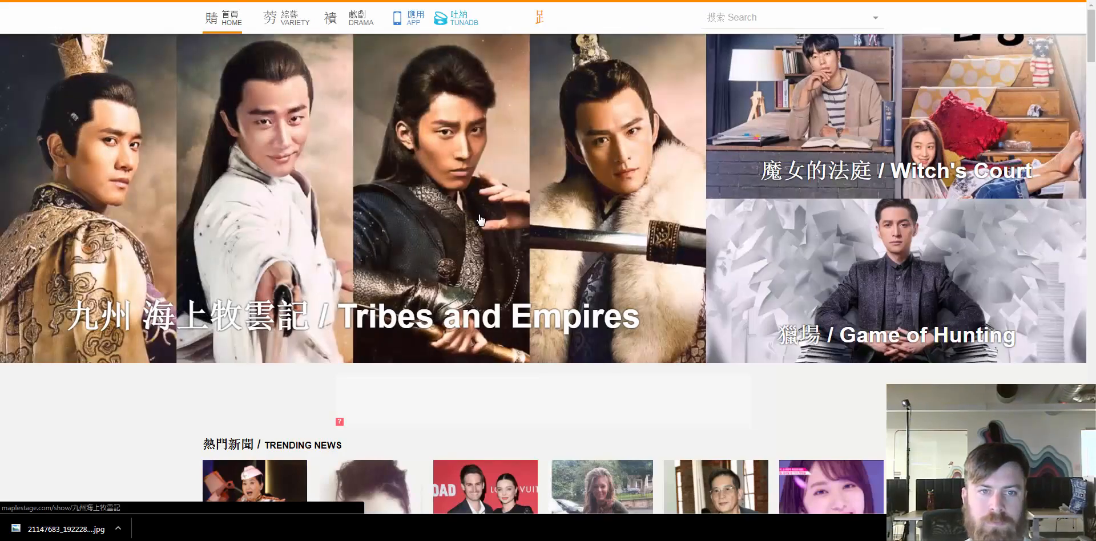
pyautogui.scroll(-14, 479, 221)
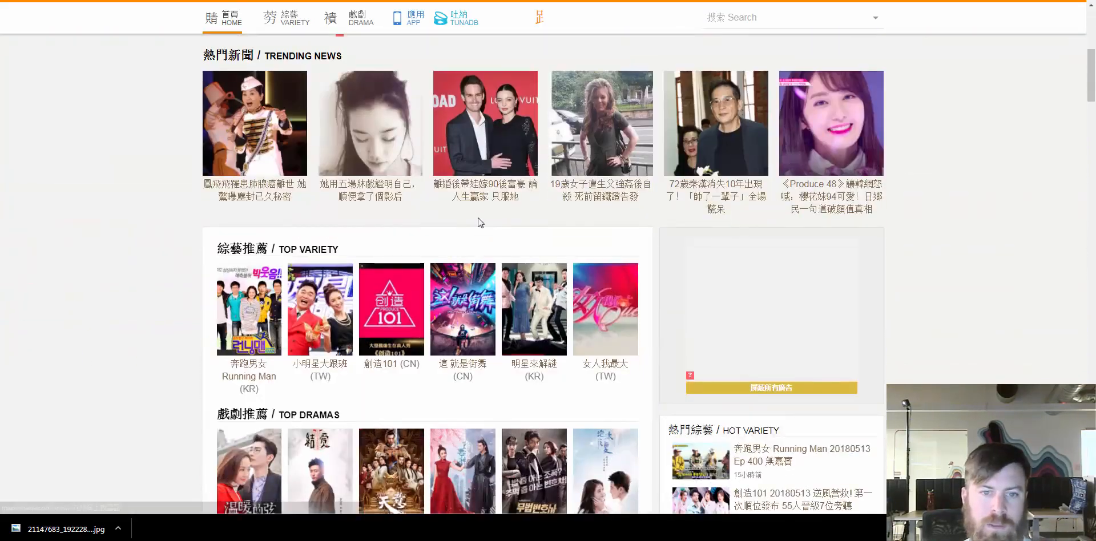
pyautogui.scroll(-13, 604, 255)
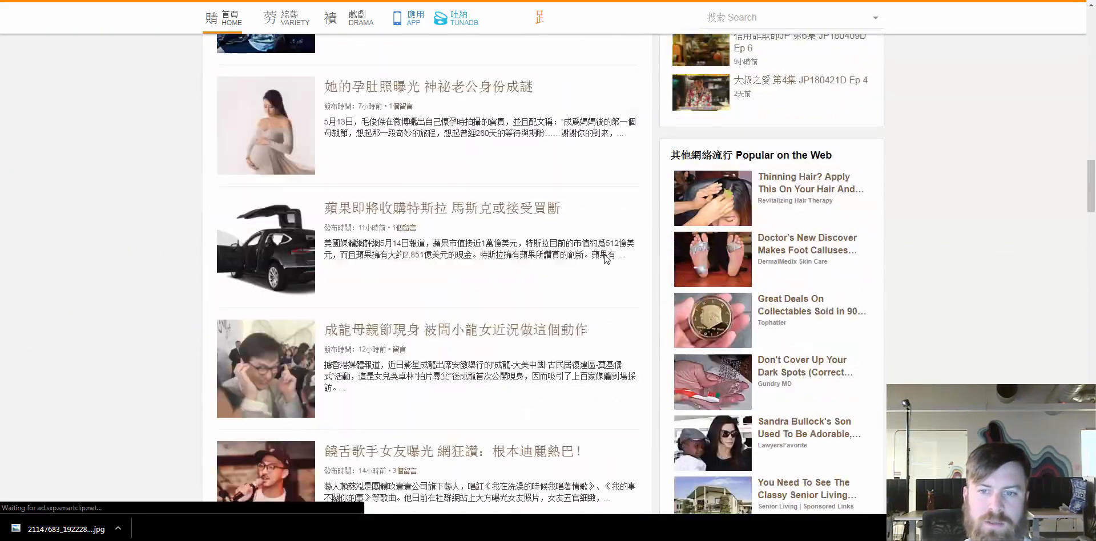
pyautogui.scroll(-2, 547, 231)
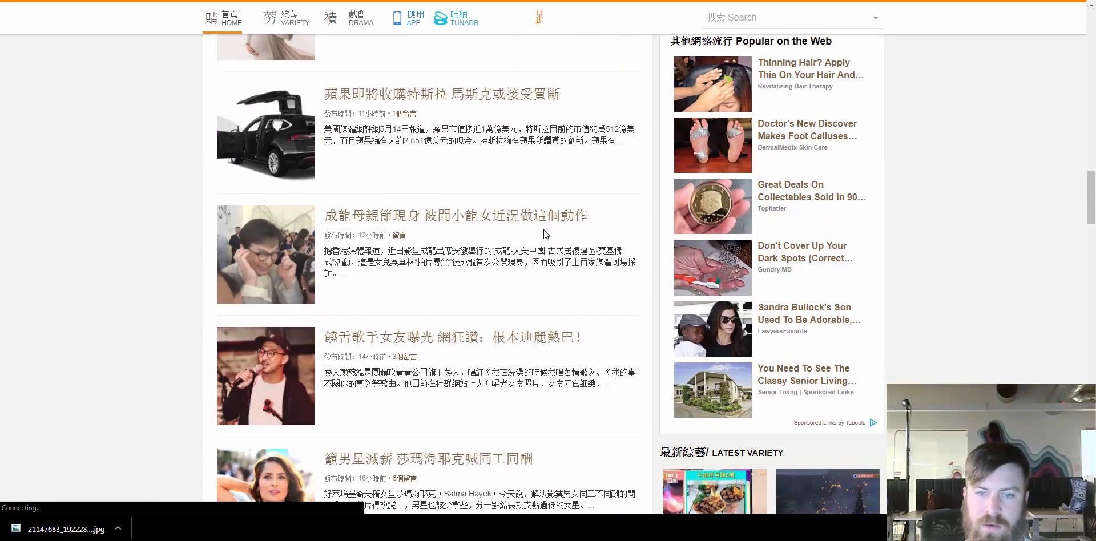
pyautogui.scroll(11, 546, 234)
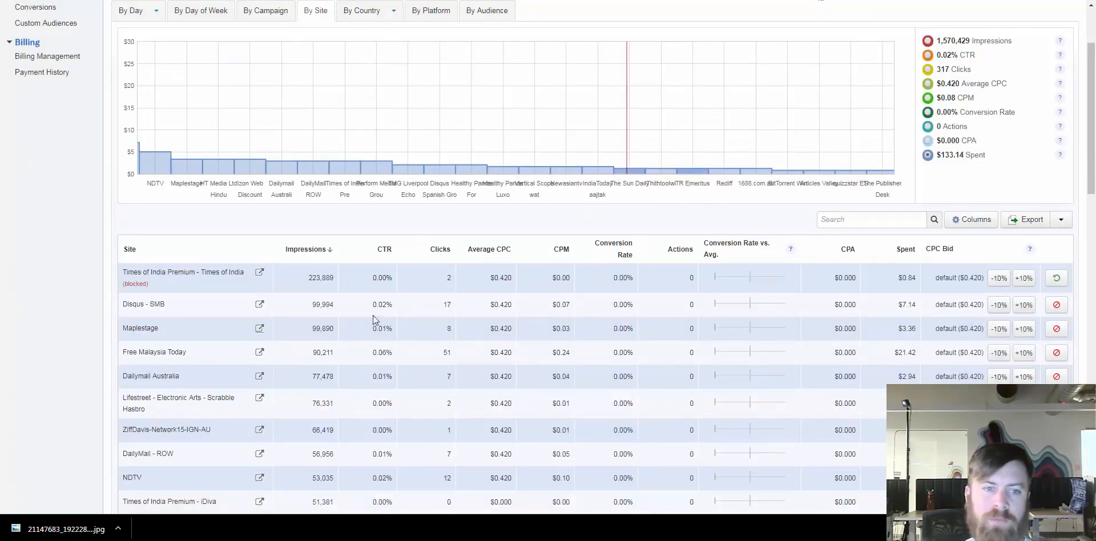
pyautogui.click(1054, 328)
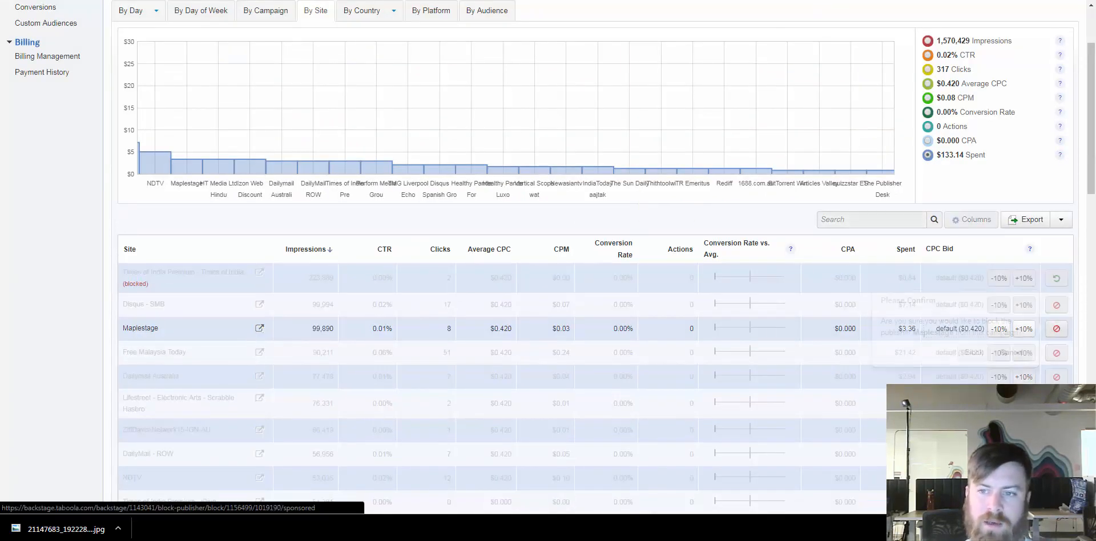
pyautogui.click(968, 355)
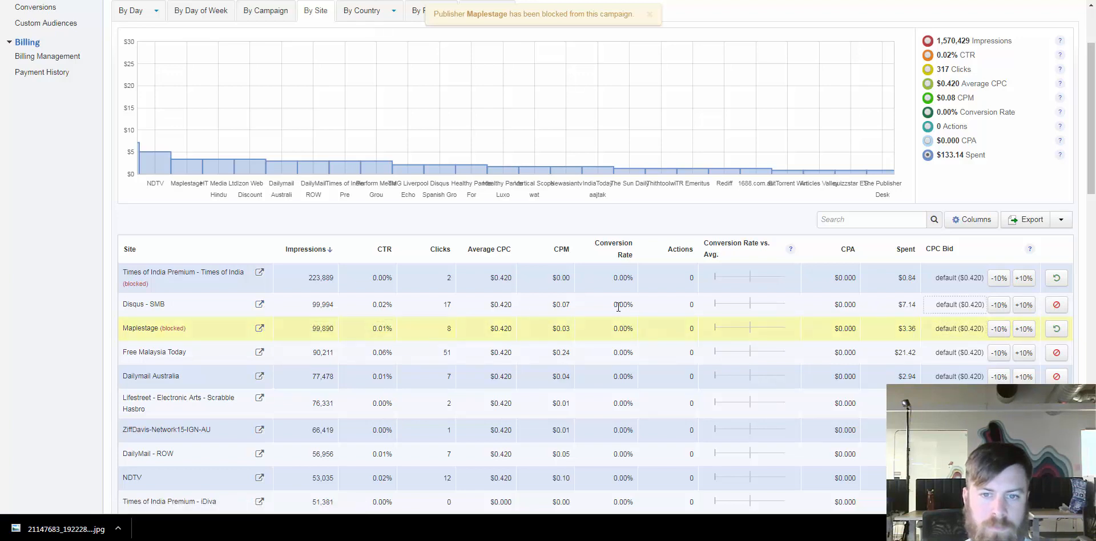
# - Open the Disqus - SMB publisher's site from the breakdown to examine what kind of placement it is
pyautogui.click(259, 306)
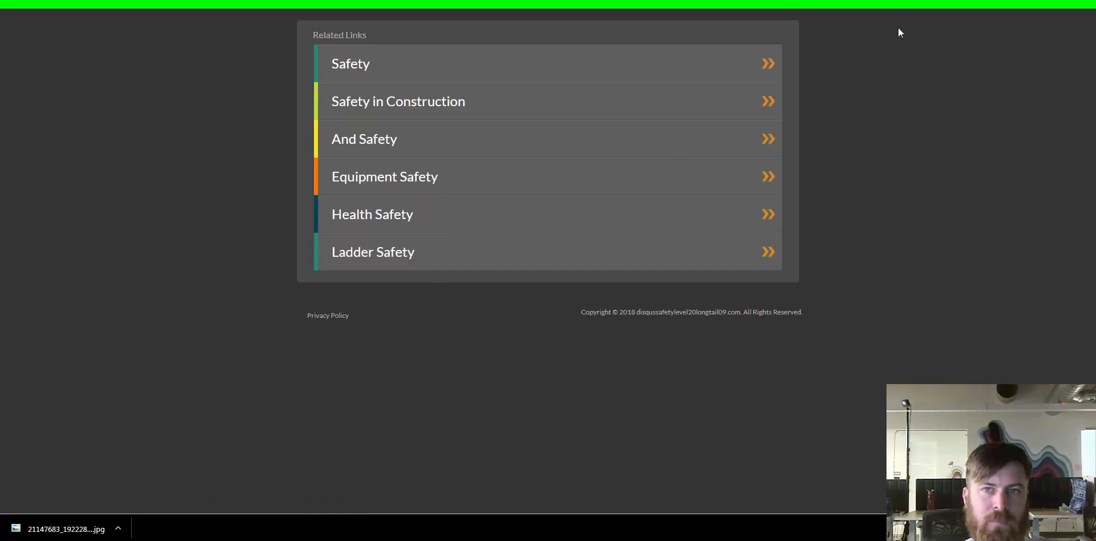
pyautogui.hotkey('ctrl', 'w')
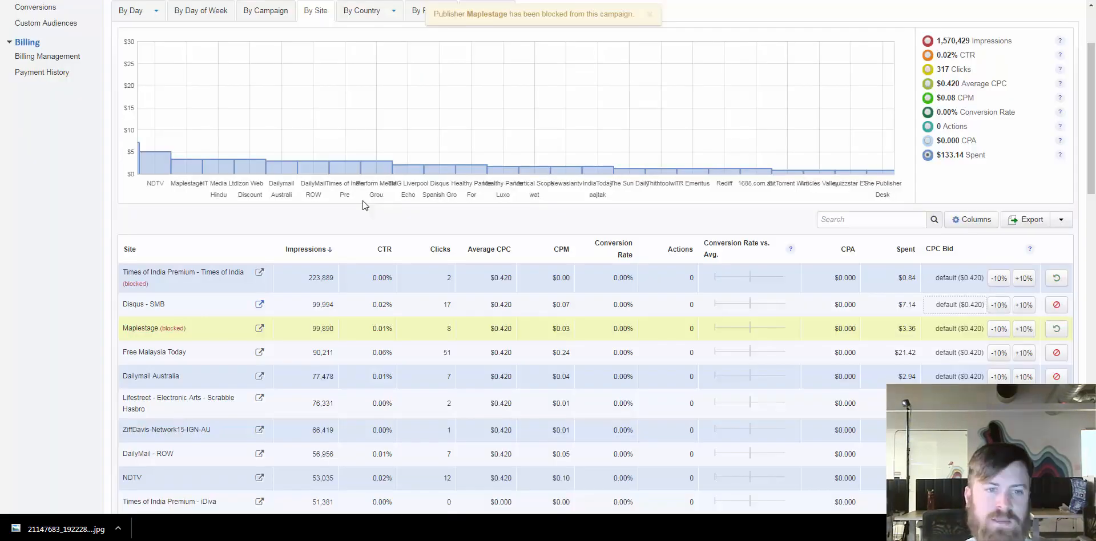
pyautogui.moveTo(170, 305)
pyautogui.mouseDown()
pyautogui.moveTo(116, 315)
pyautogui.moveTo(128, 304)
pyautogui.moveTo(170, 308)
pyautogui.mouseUp()
pyautogui.click(175, 308)
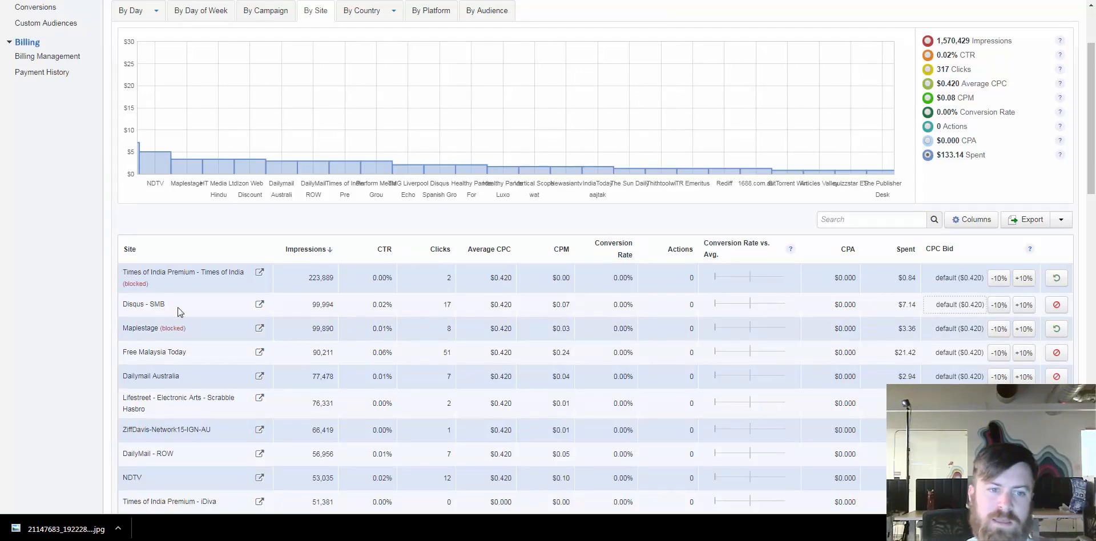
pyautogui.click(259, 306)
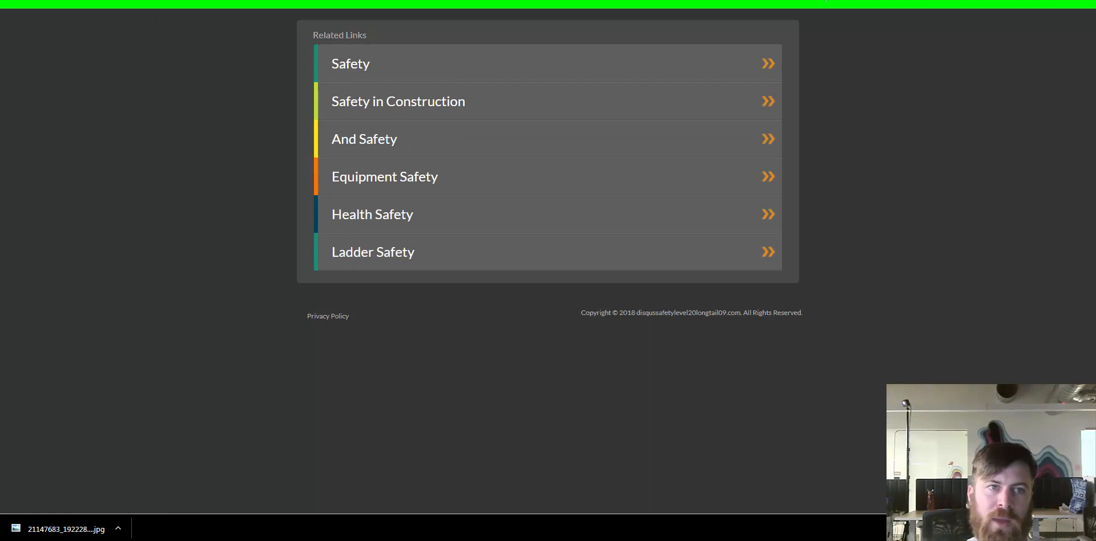
# - Return to the site breakdown, examine the Disqus - SMB publisher's name and CTR, and recheck its linked page
pyautogui.click(826, 0)
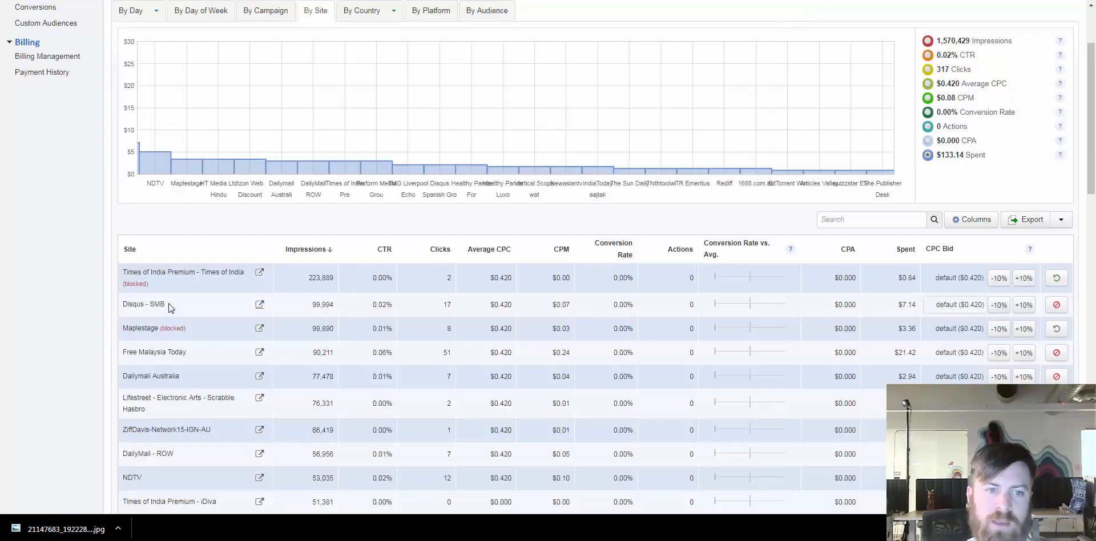
pyautogui.moveTo(166, 305); pyautogui.dragTo(122, 303)
pyautogui.click(122, 300)
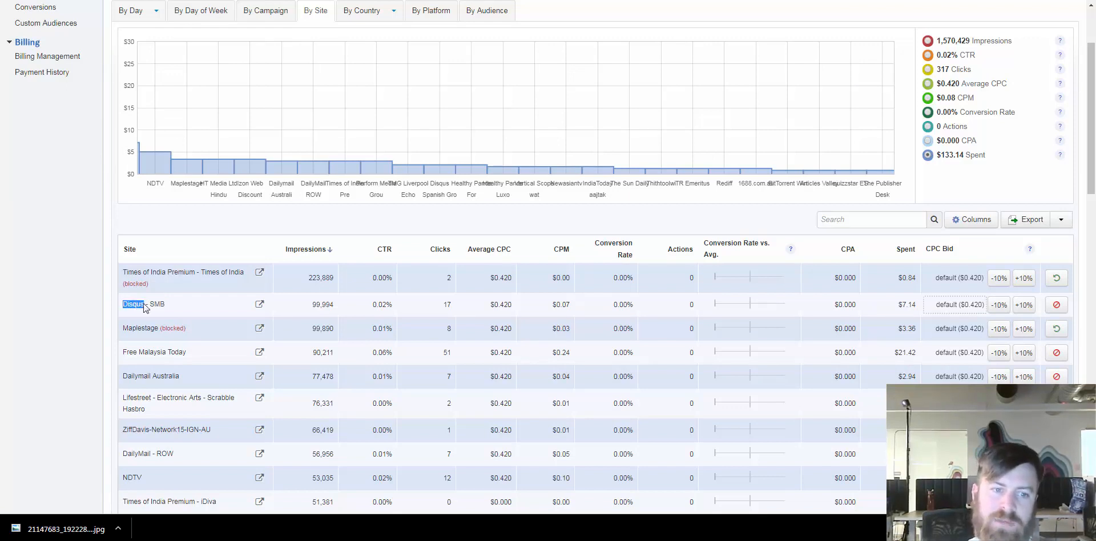
pyautogui.click(145, 308)
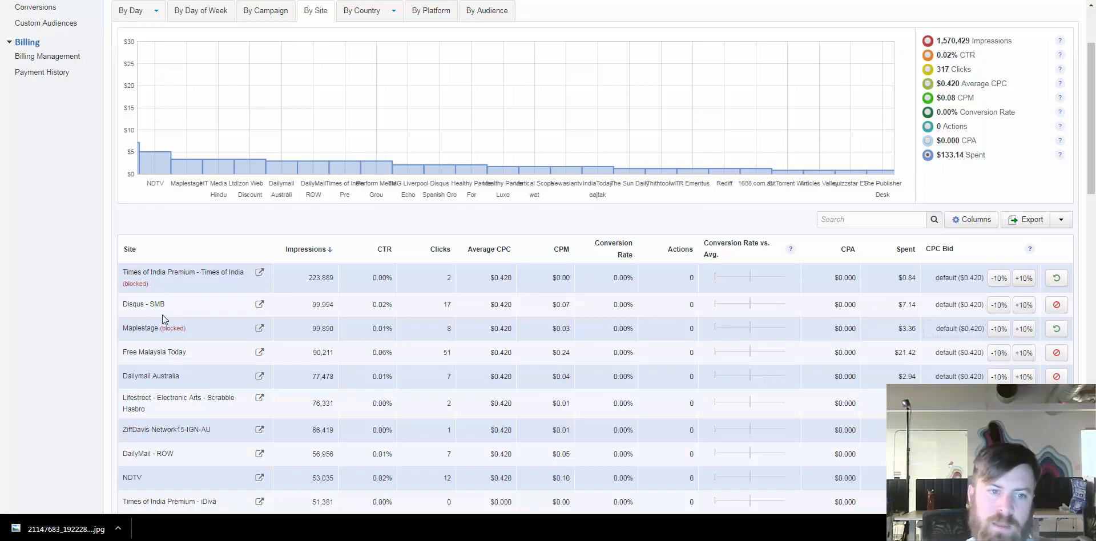
pyautogui.moveTo(165, 304); pyautogui.dragTo(130, 304)
pyautogui.click(125, 308)
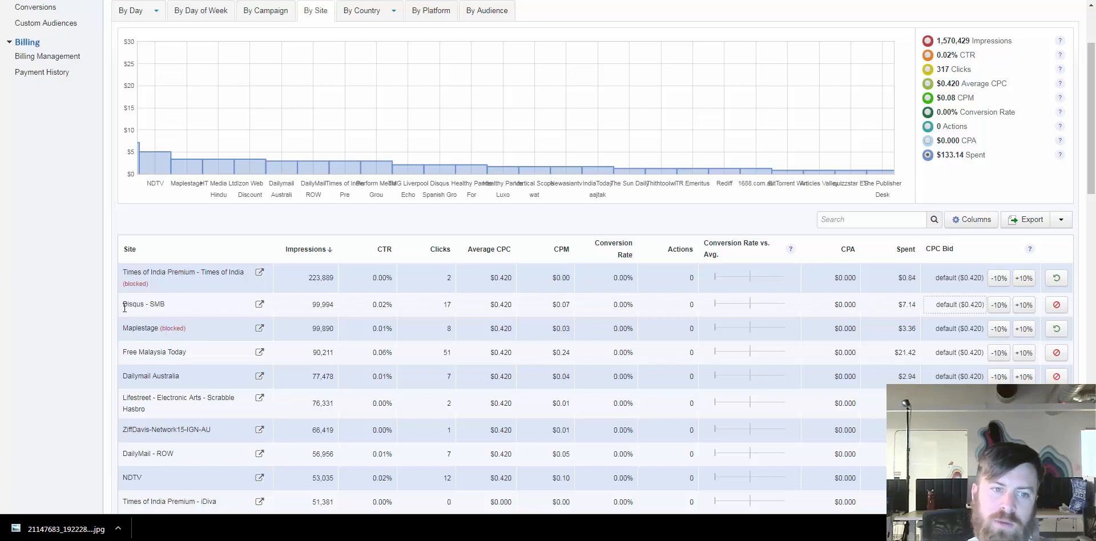
pyautogui.click(201, 311)
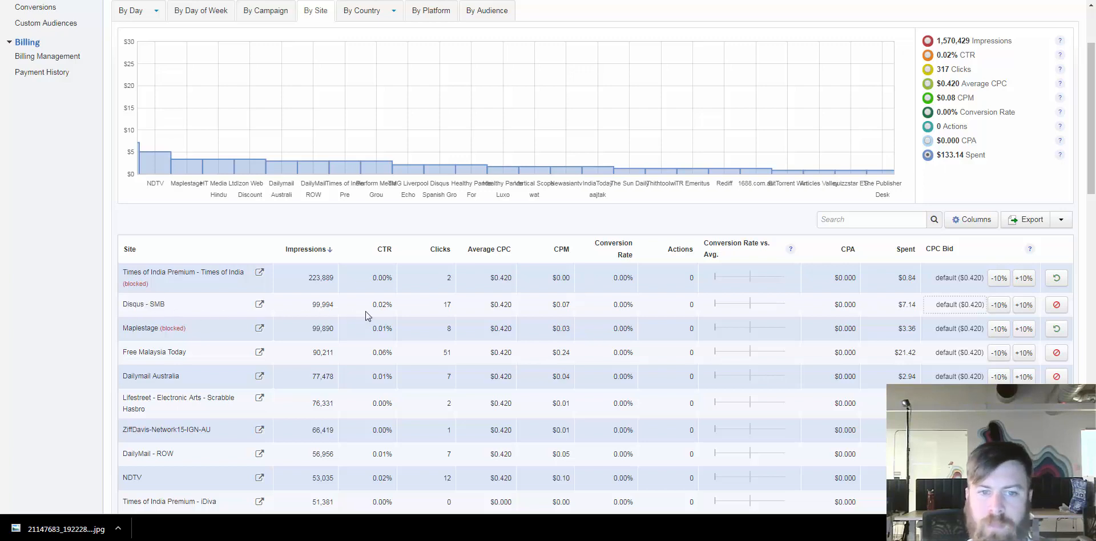
pyautogui.moveTo(368, 308); pyautogui.dragTo(400, 307)
pyautogui.click(260, 304)
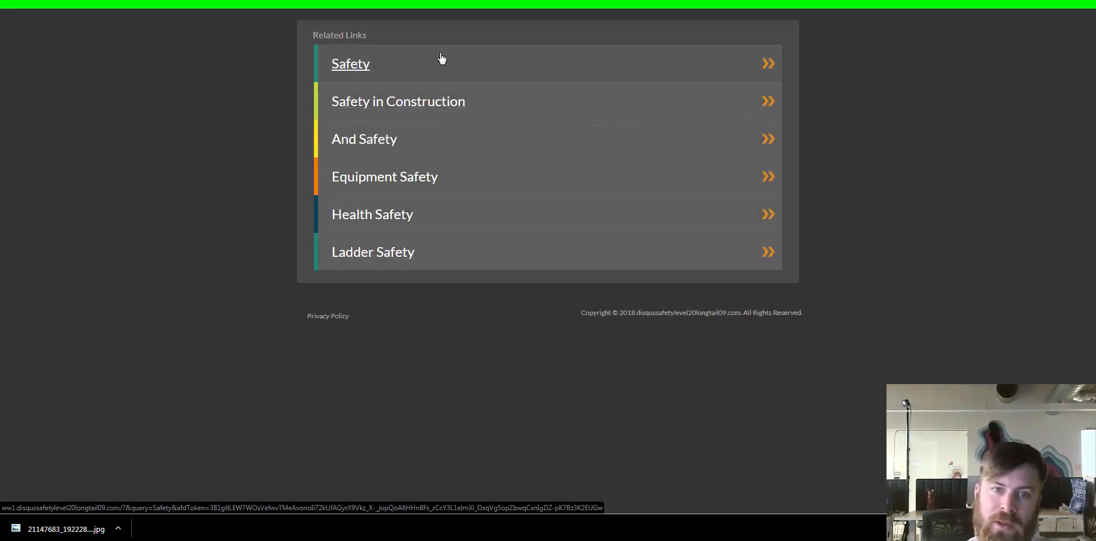
pyautogui.click(353, 1)
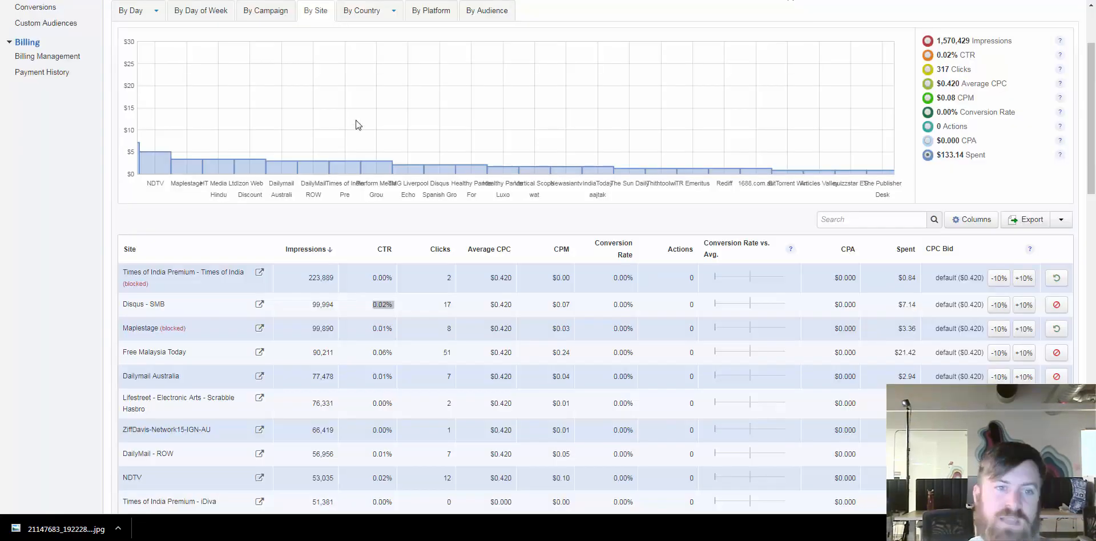
# - Block the Disqus - SMB publisher from the campaign
pyautogui.click(1056, 305)
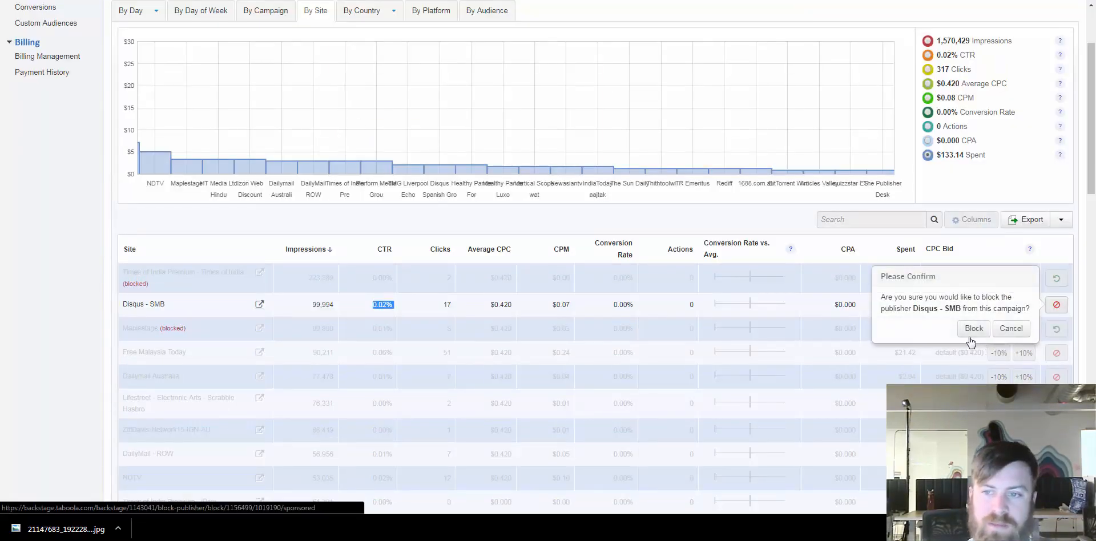
pyautogui.click(1009, 329)
pyautogui.click(1054, 317)
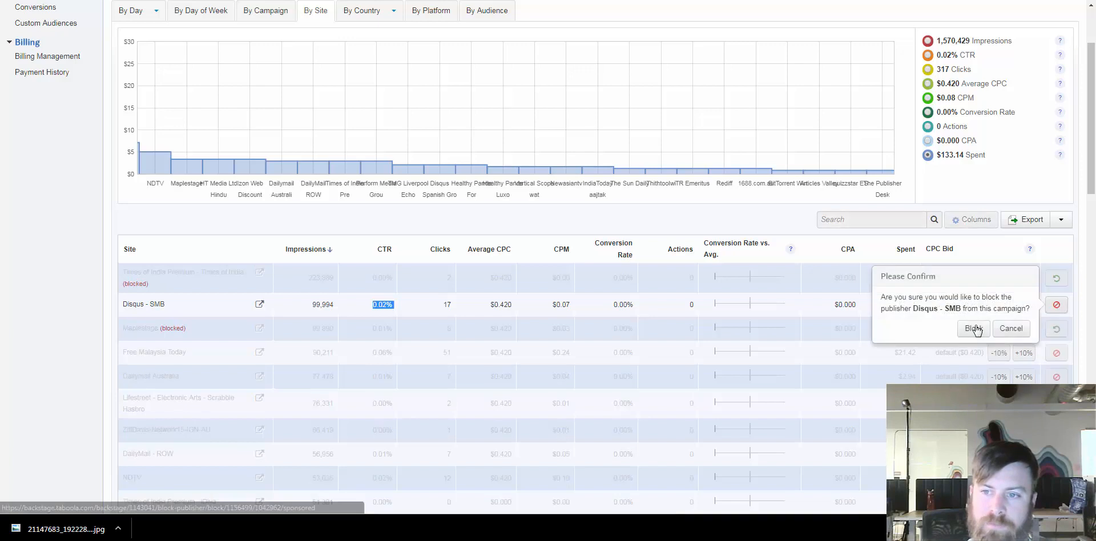
pyautogui.click(974, 326)
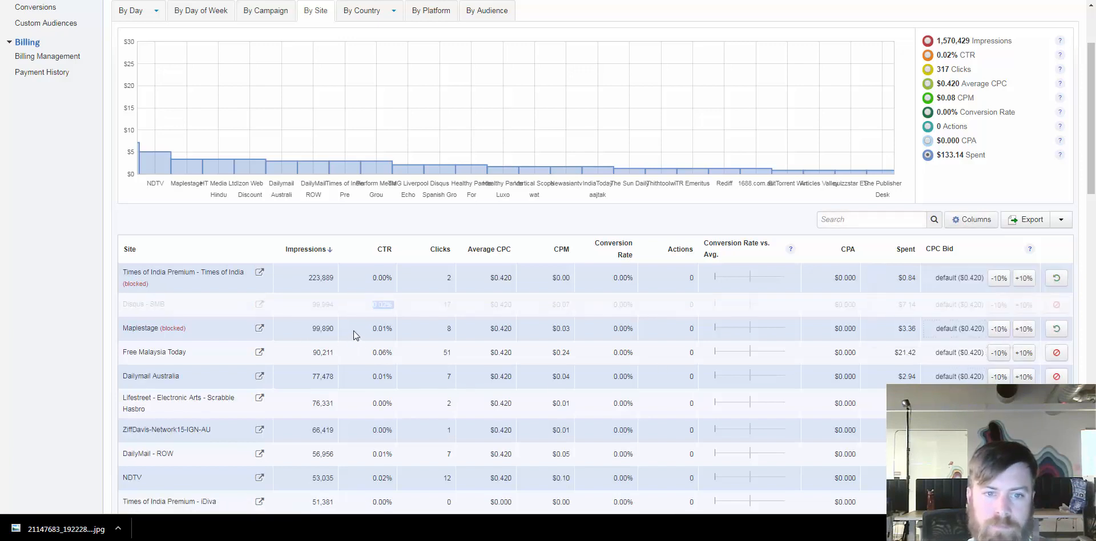
# - Inspect the Free Malaysia Today website's content and ad placements, and examine this publisher's CTR in the breakdown
pyautogui.click(261, 354)
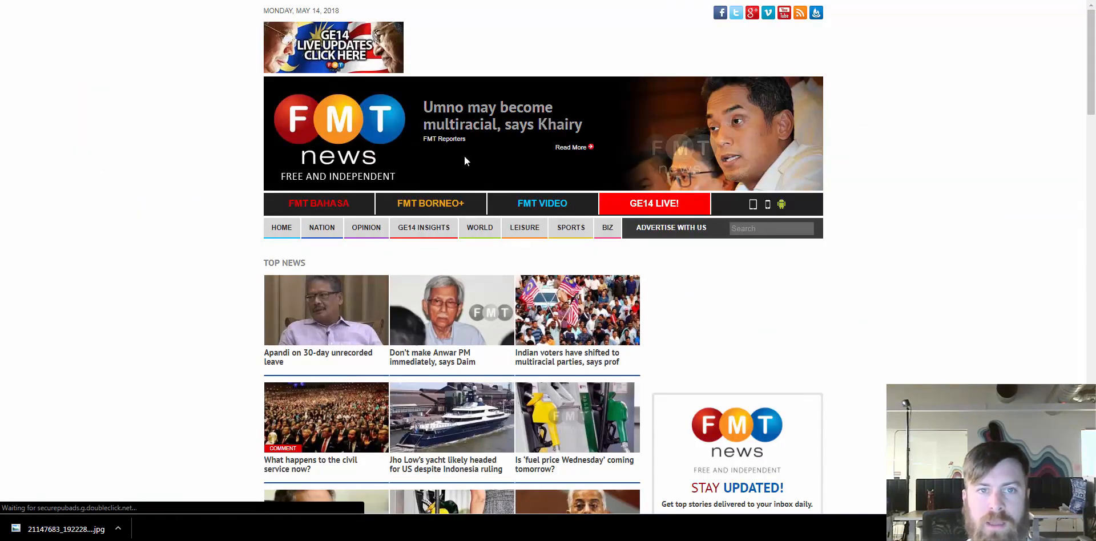
pyautogui.scroll(-2, 542, 239)
pyautogui.scroll(-10, 614, 321)
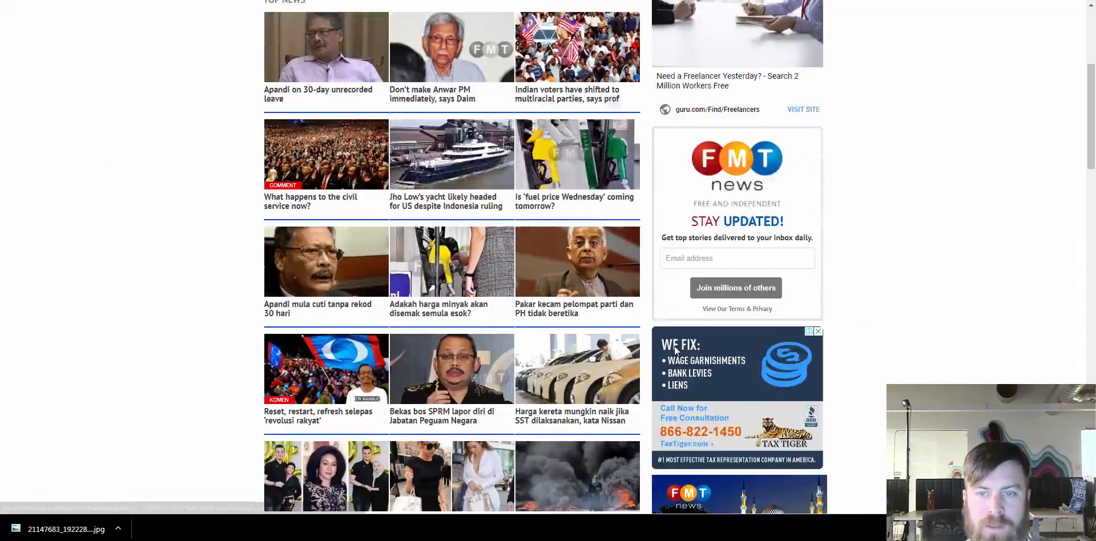
pyautogui.scroll(8, 702, 320)
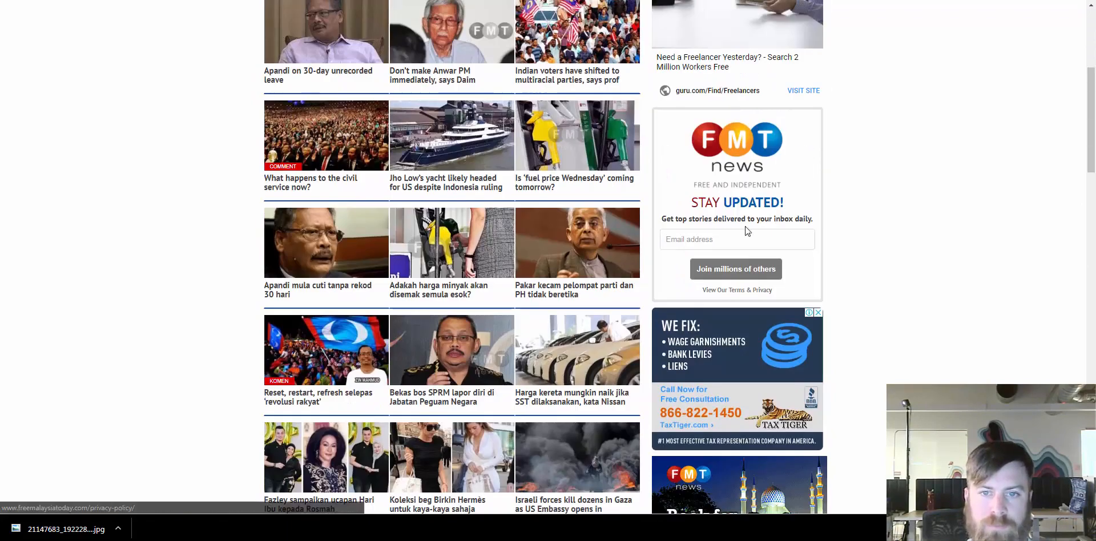
pyautogui.hotkey('ctrl', 'w')
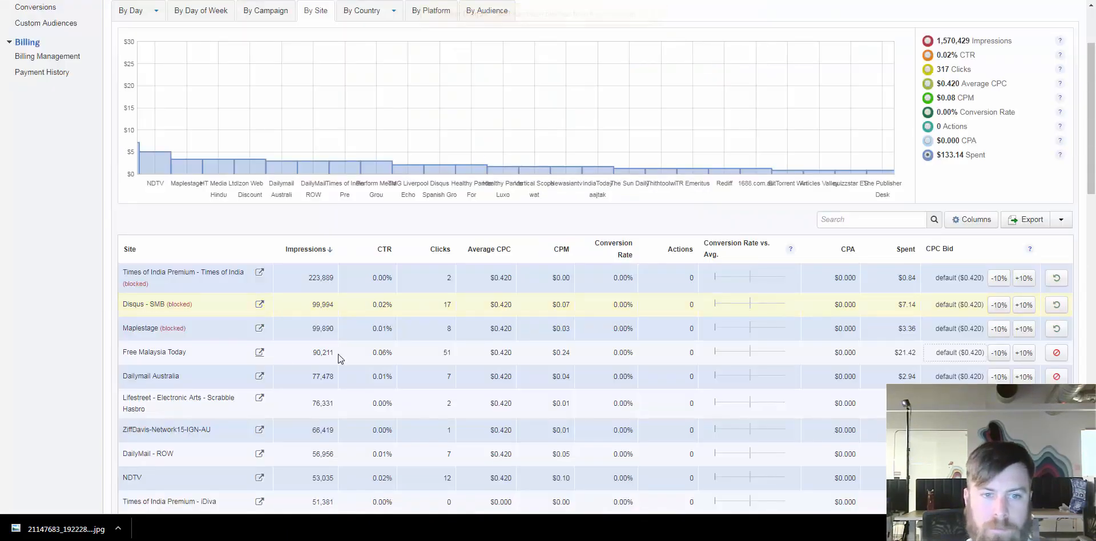
pyautogui.moveTo(371, 354); pyautogui.dragTo(391, 354)
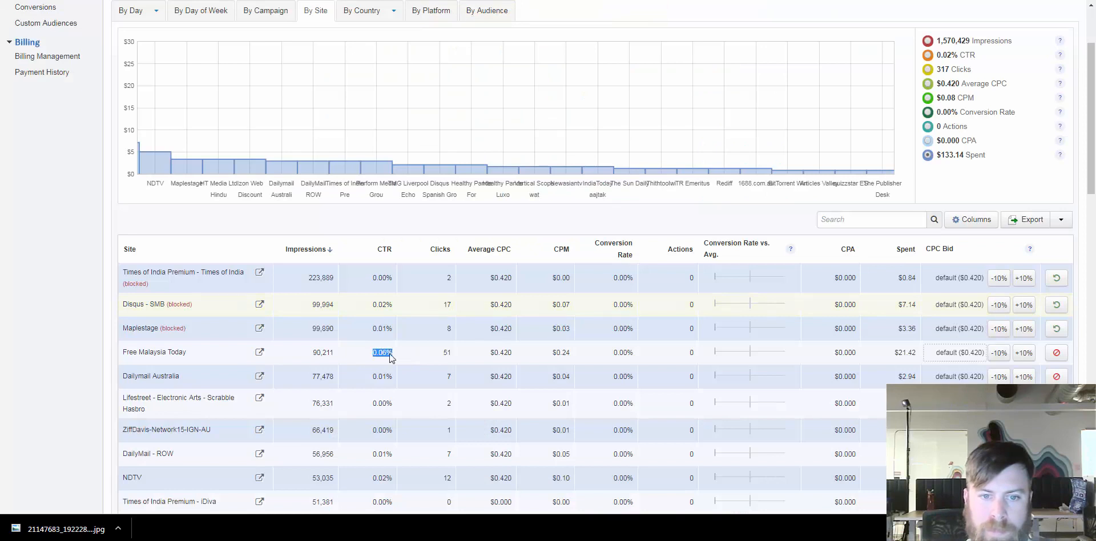
pyautogui.click(392, 358)
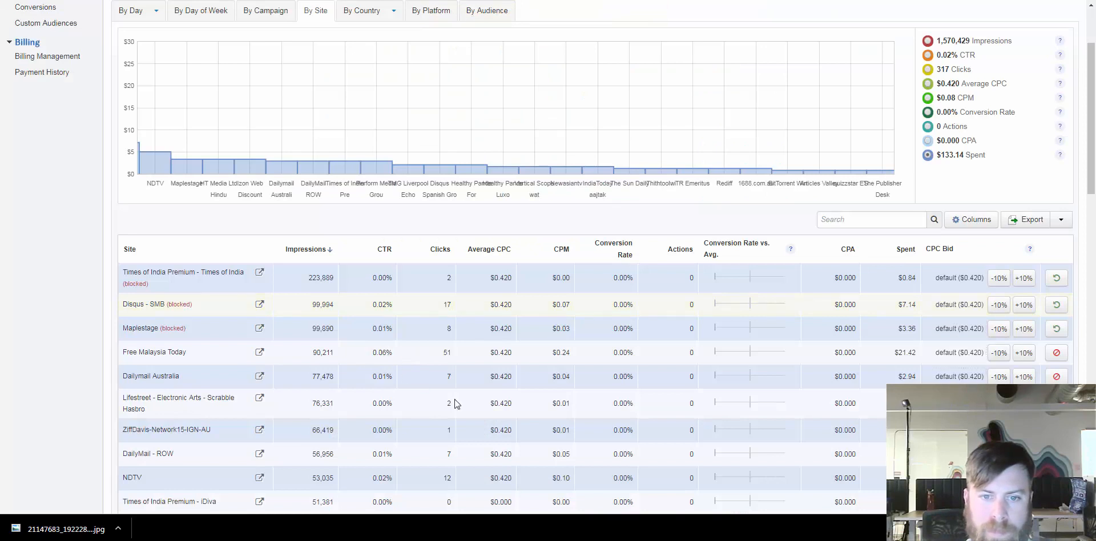
# - Inspect the Dailymail Australia website's content and ad placements, and return to the site breakdown
pyautogui.click(261, 378)
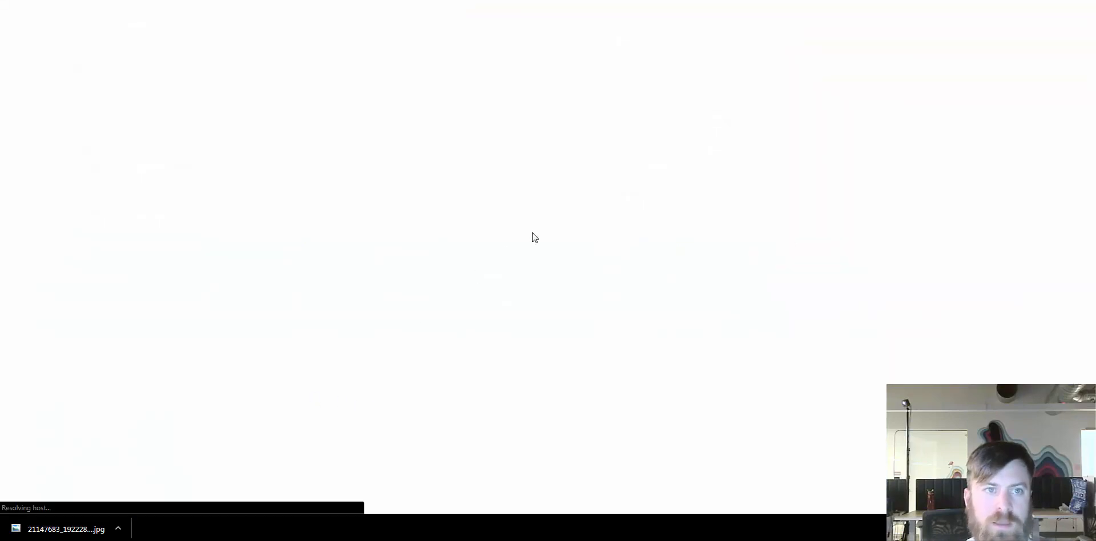
pyautogui.scroll(-3, 558, 246)
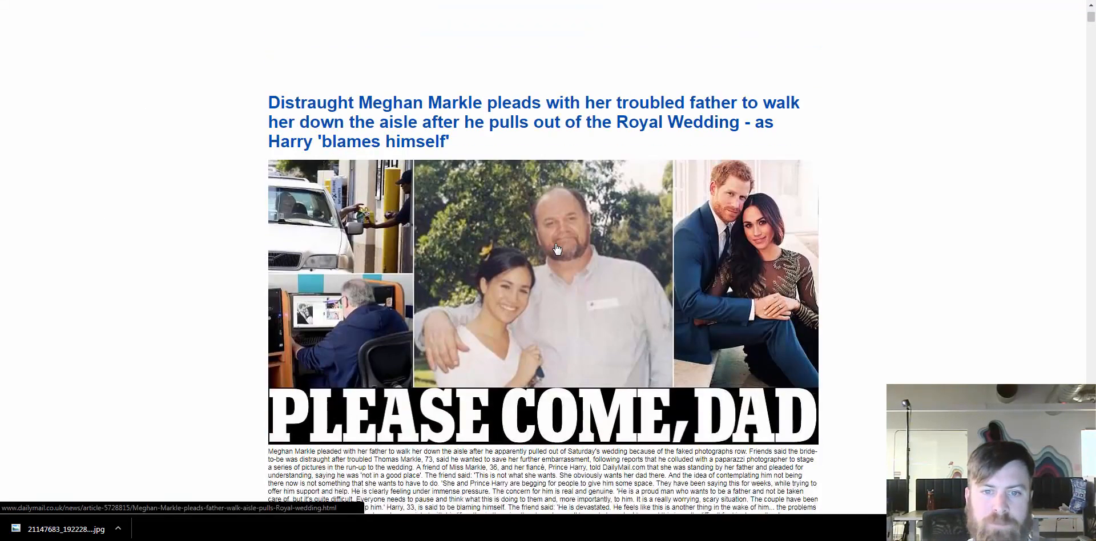
pyautogui.scroll(-5, 557, 247)
pyautogui.scroll(-1, 461, 214)
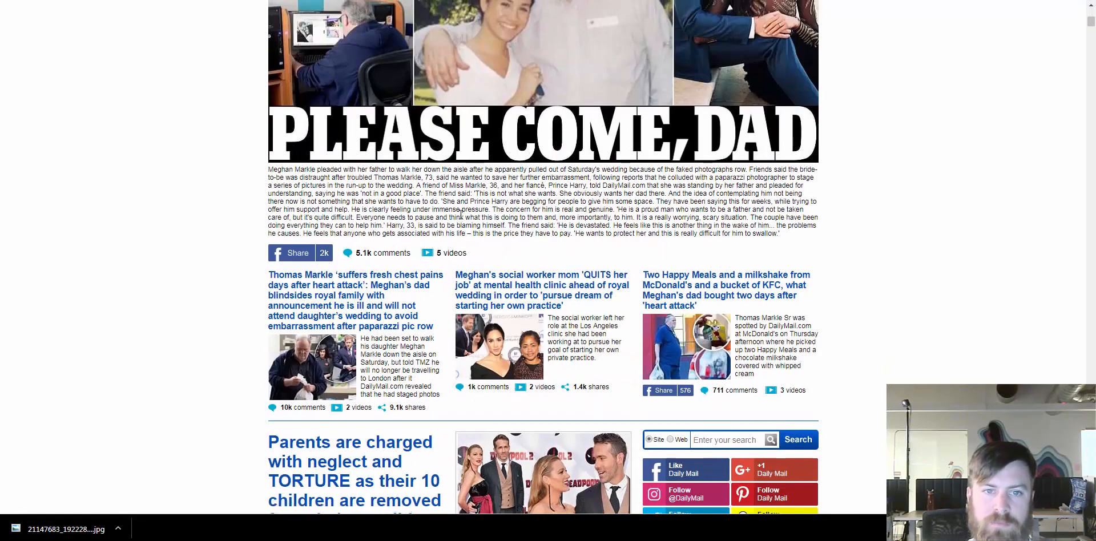
pyautogui.scroll(4, 461, 215)
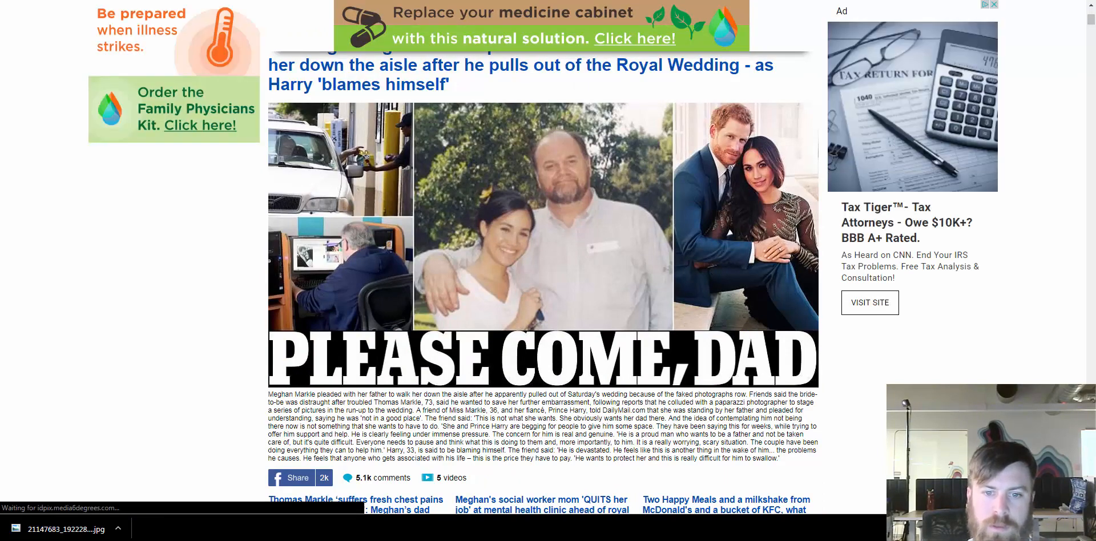
pyautogui.hotkey('ctrl', 'w')
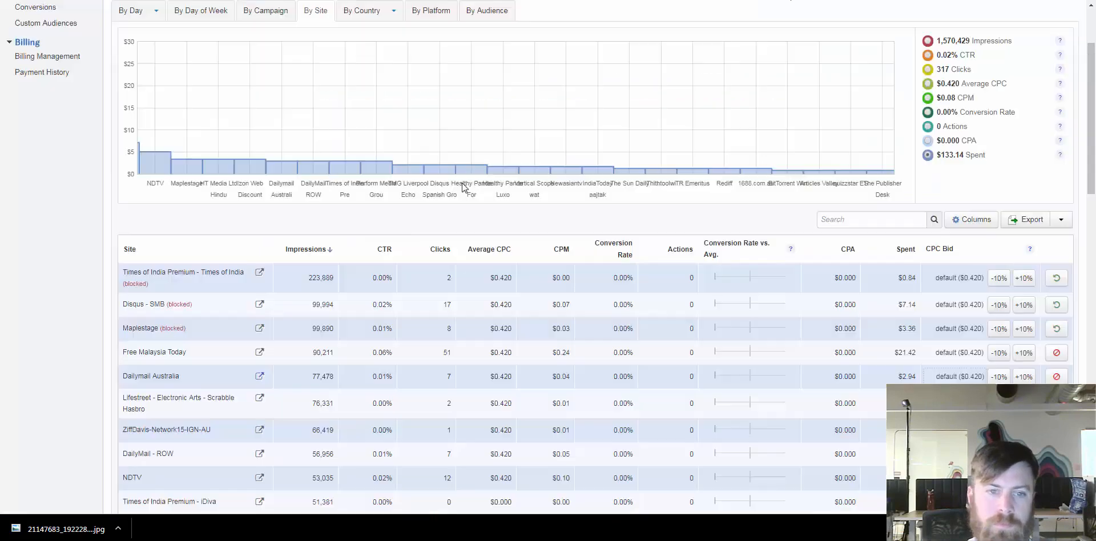
# - Examine the CTR and impressions of the Lifestreet - Electronic Arts - Scrabble Hasbro publisher
pyautogui.scroll(-1, 87, 362)
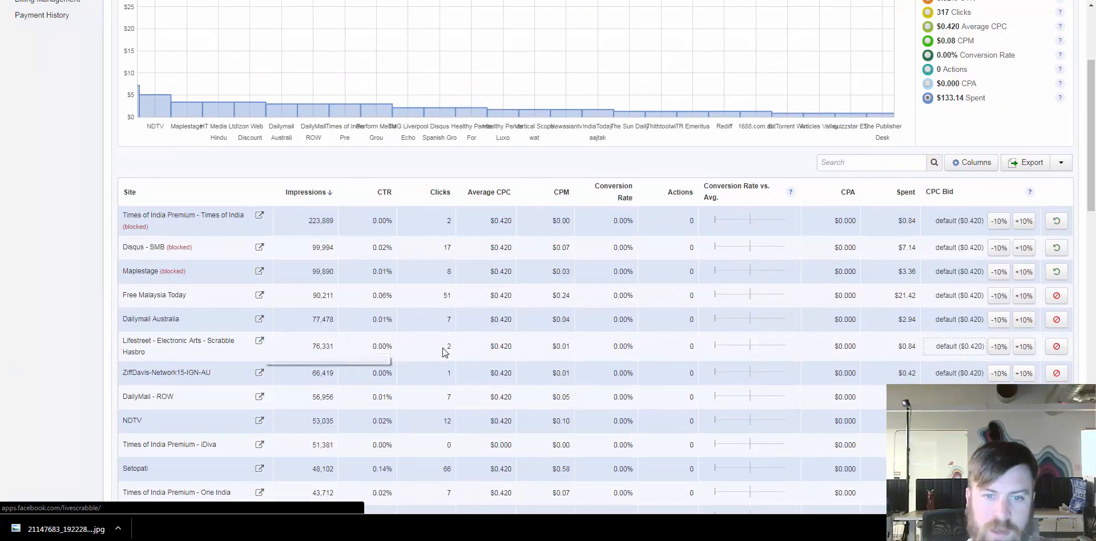
pyautogui.moveTo(372, 346); pyautogui.dragTo(391, 346)
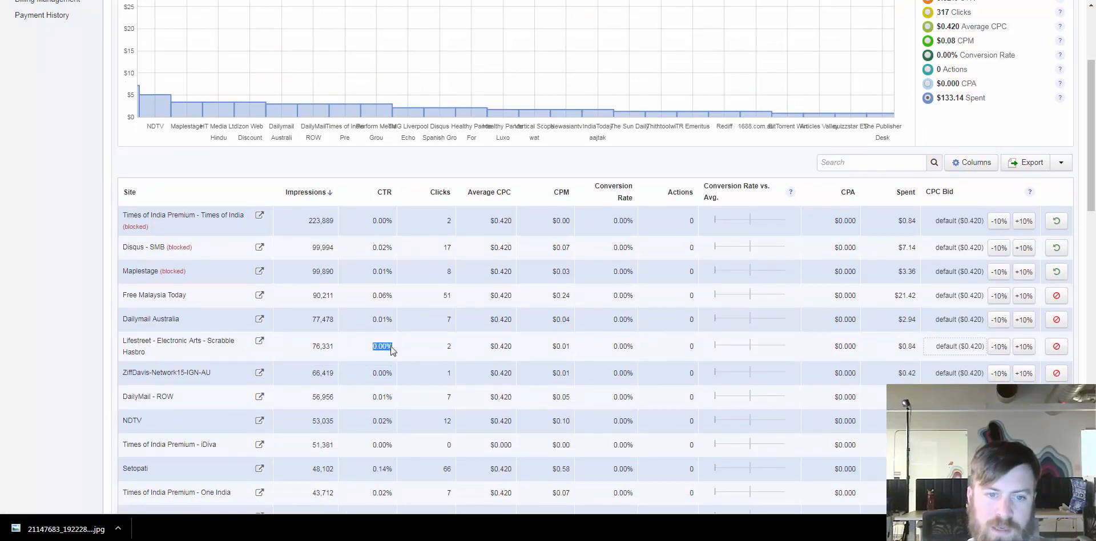
pyautogui.moveTo(311, 346); pyautogui.dragTo(330, 350)
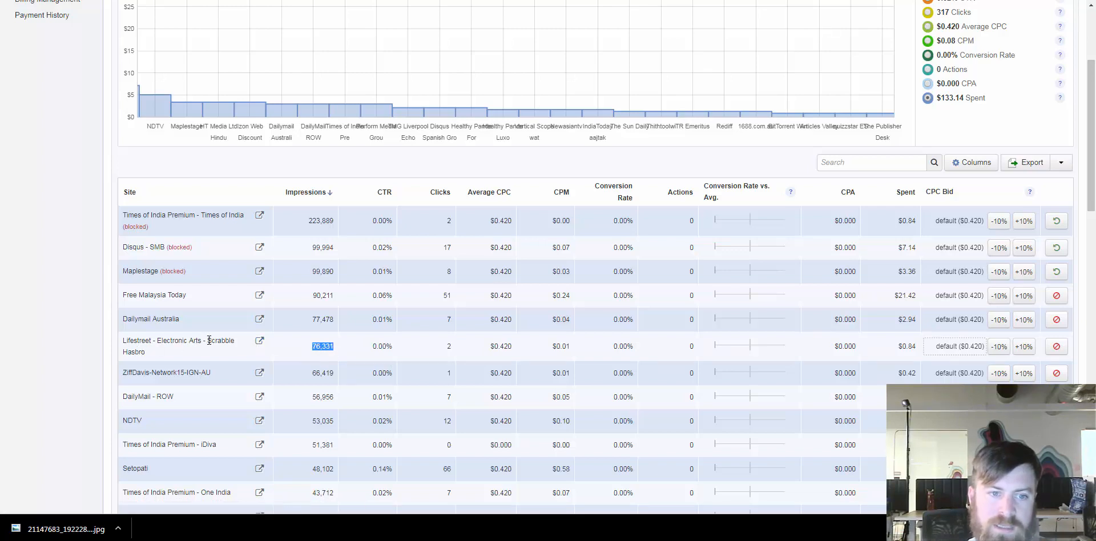
# - Block the publisher Lifestreet - Electronic Arts - Scrabble Hasbro from the campaign and confirm the block
pyautogui.moveTo(209, 340); pyautogui.dragTo(179, 354)
pyautogui.click(180, 355)
pyautogui.click(262, 342)
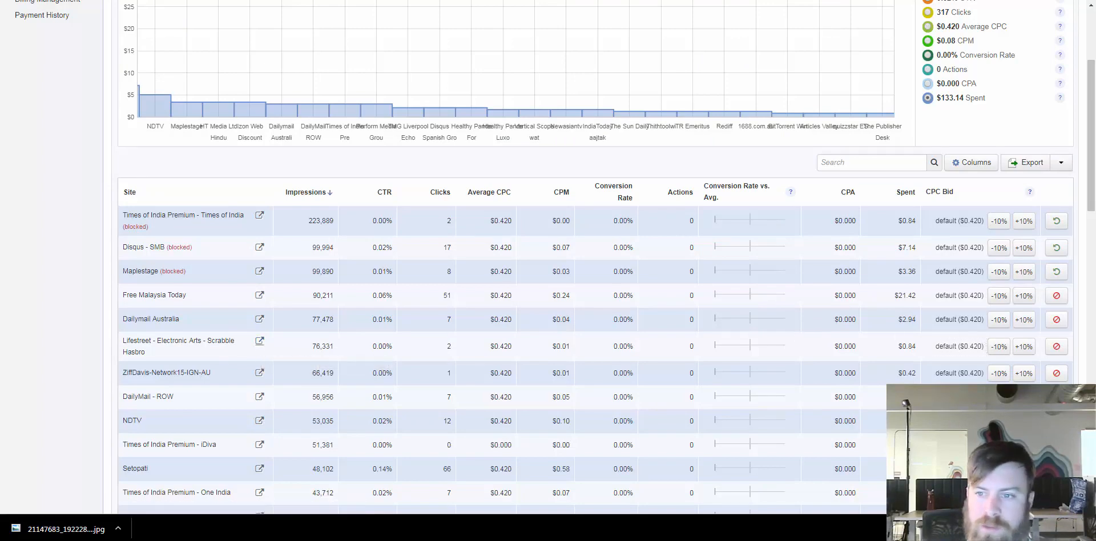
pyautogui.click(1056, 346)
pyautogui.click(967, 375)
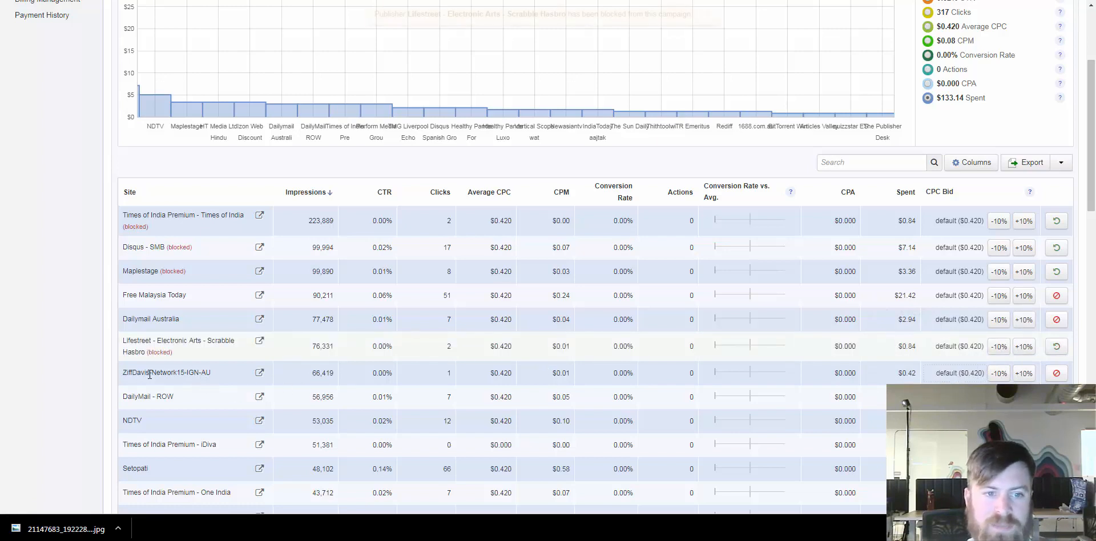
# - Examine the parts of the ZiffDavis-Network15-IGN-AU publisher name and the amount spent on Free Malaysia Today
pyautogui.moveTo(149, 374); pyautogui.dragTo(184, 371)
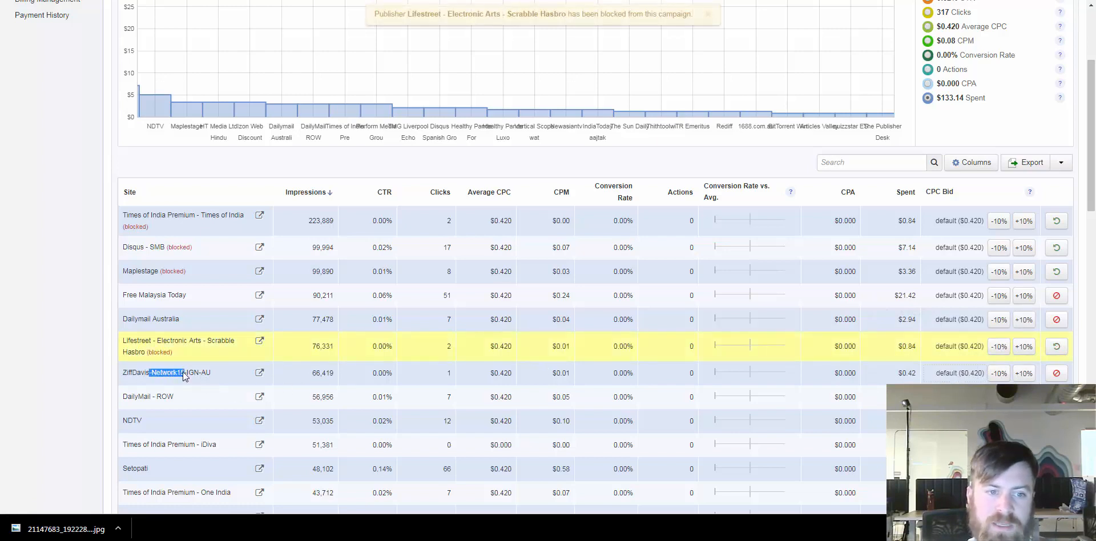
pyautogui.click(275, 369)
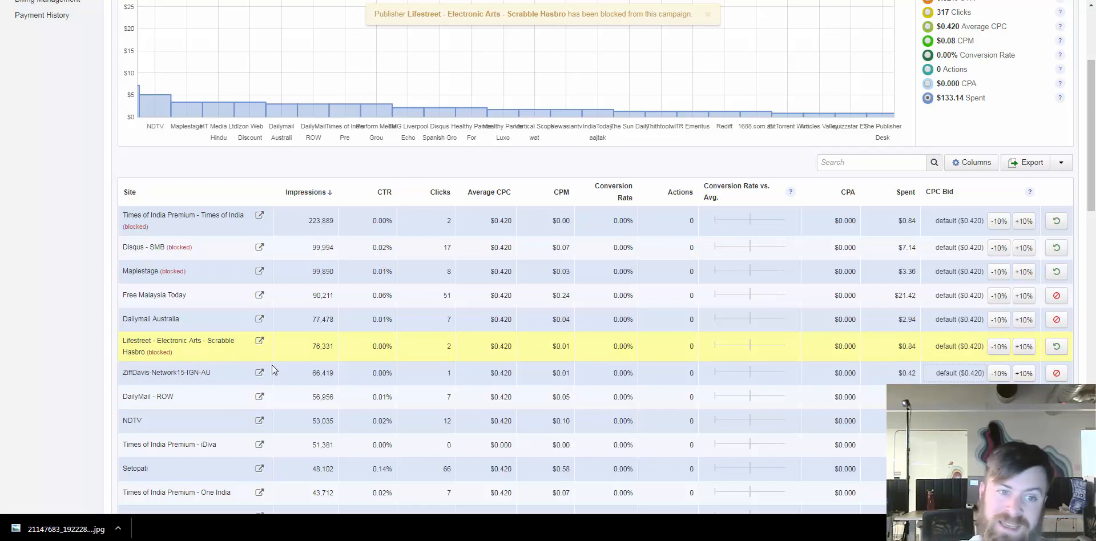
pyautogui.moveTo(122, 373)
pyautogui.mouseDown()
pyautogui.moveTo(198, 379)
pyautogui.moveTo(126, 371)
pyautogui.mouseUp()
pyautogui.click(201, 377)
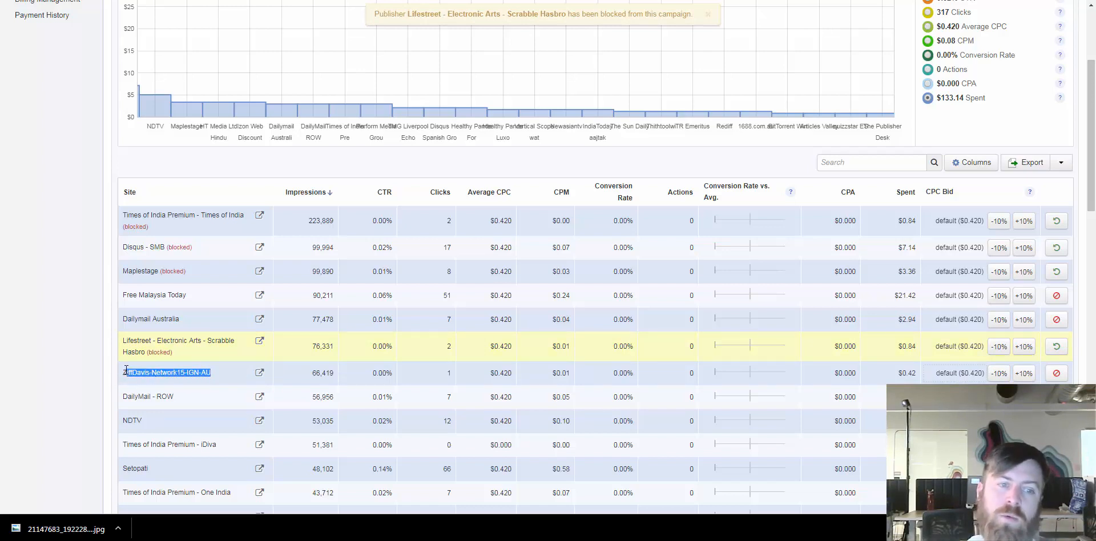
pyautogui.click(106, 374)
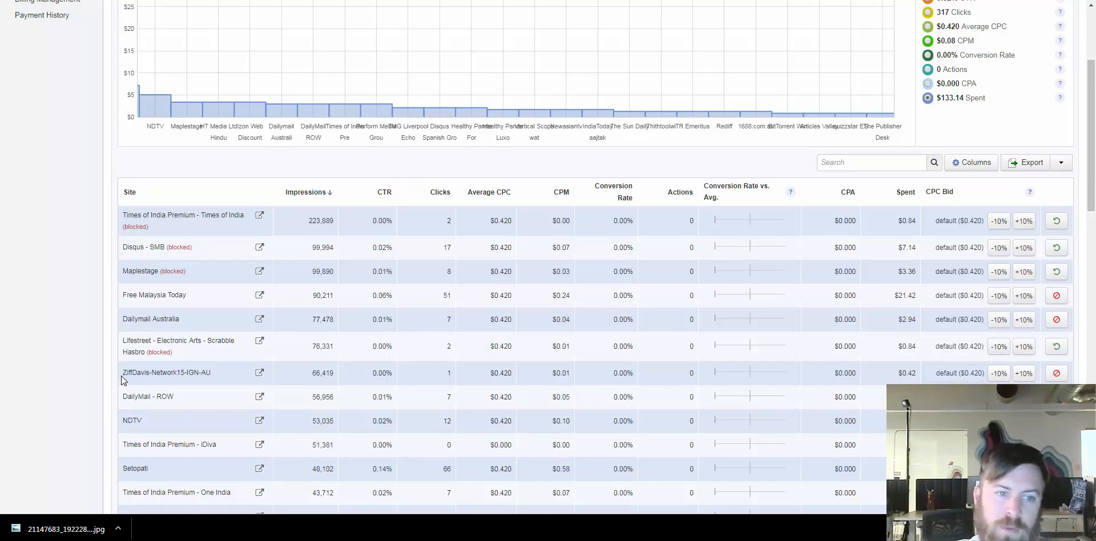
pyautogui.moveTo(122, 375); pyautogui.dragTo(208, 373)
pyautogui.click(211, 366)
pyautogui.click(129, 382)
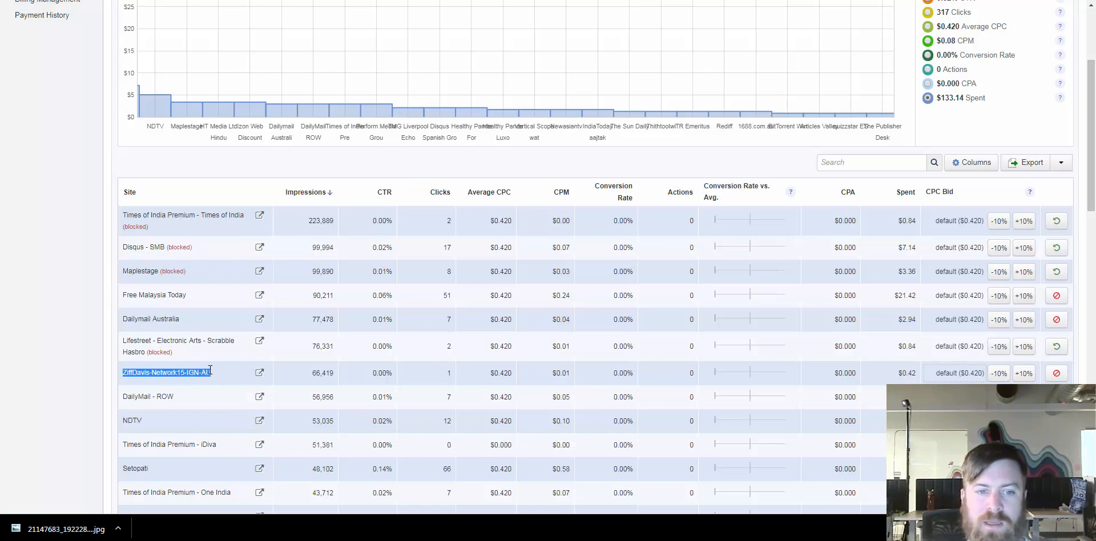
pyautogui.click(210, 372)
pyautogui.moveTo(185, 374); pyautogui.dragTo(157, 376)
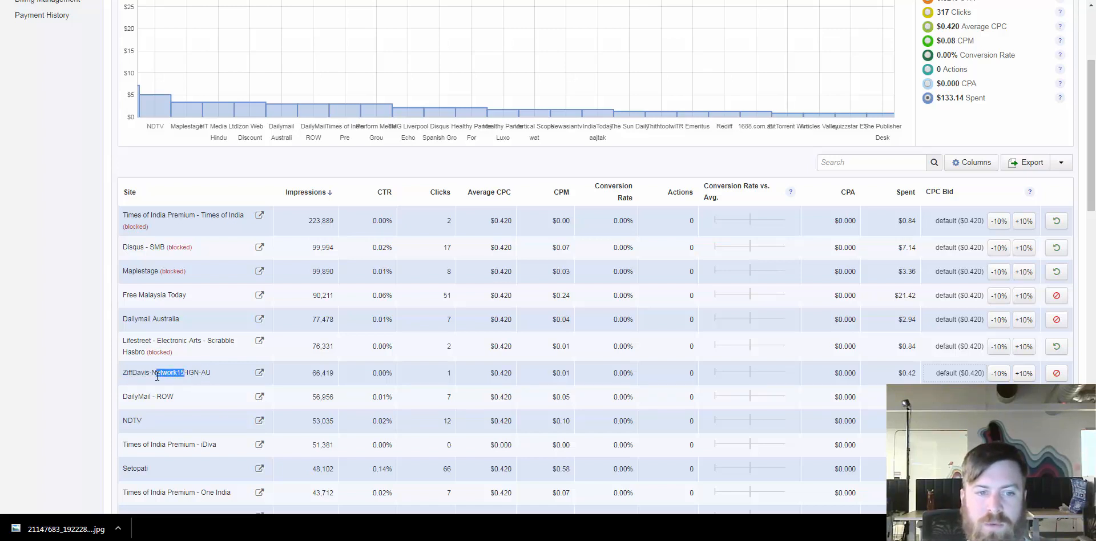
pyautogui.click(150, 376)
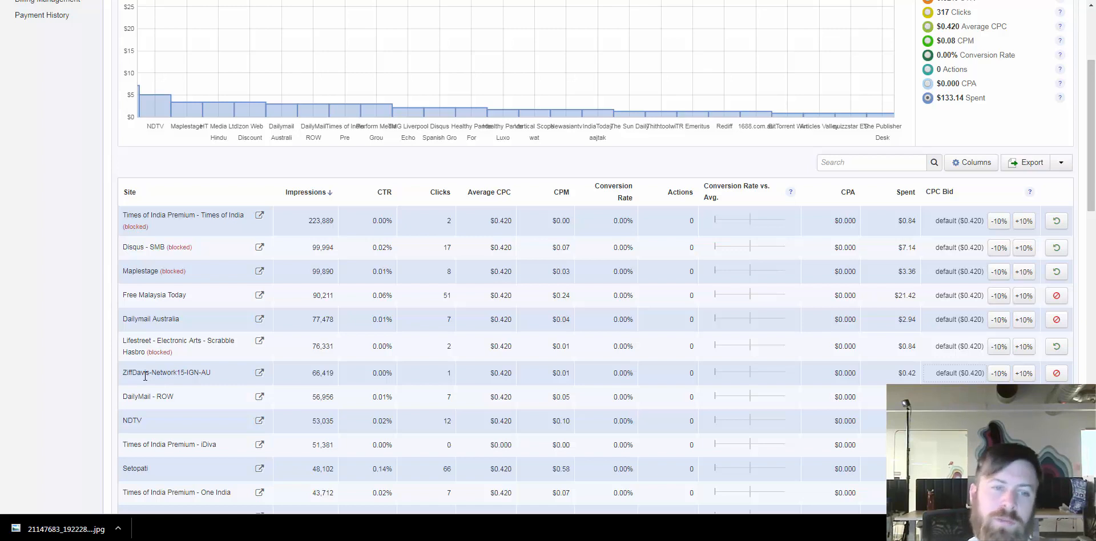
pyautogui.moveTo(152, 373); pyautogui.dragTo(185, 376)
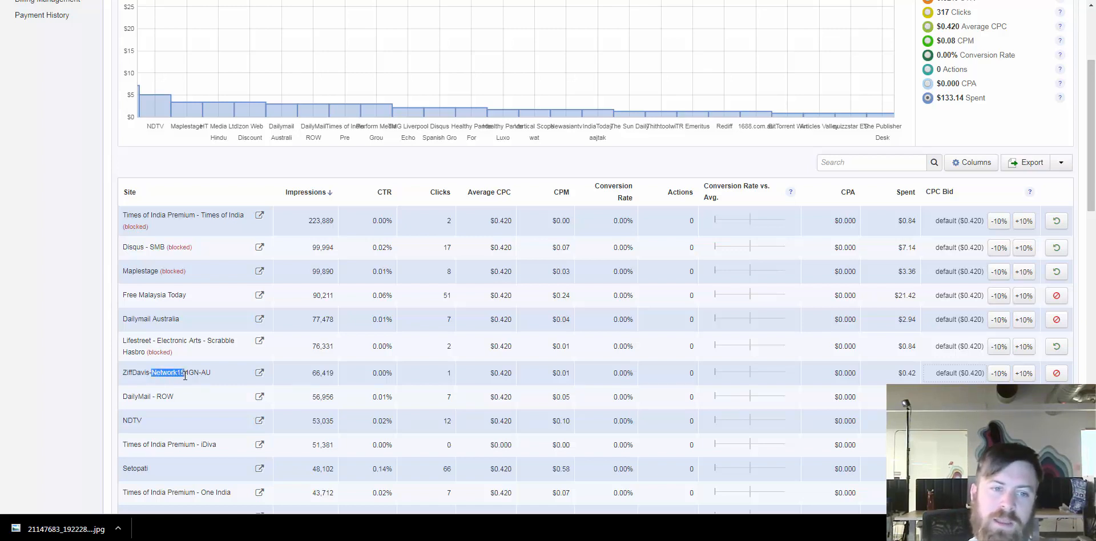
pyautogui.click(184, 379)
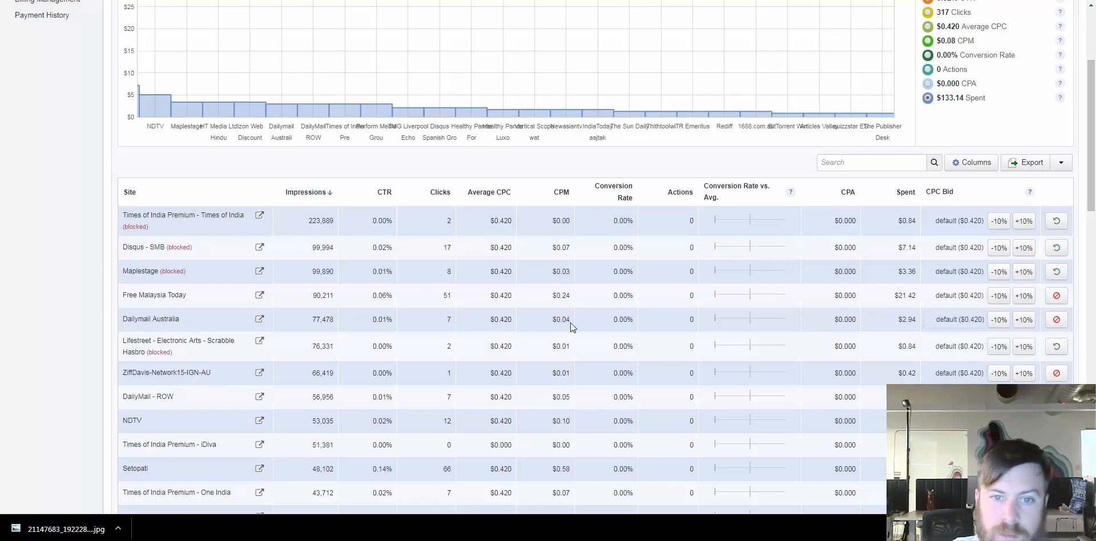
pyautogui.moveTo(892, 297); pyautogui.dragTo(916, 302)
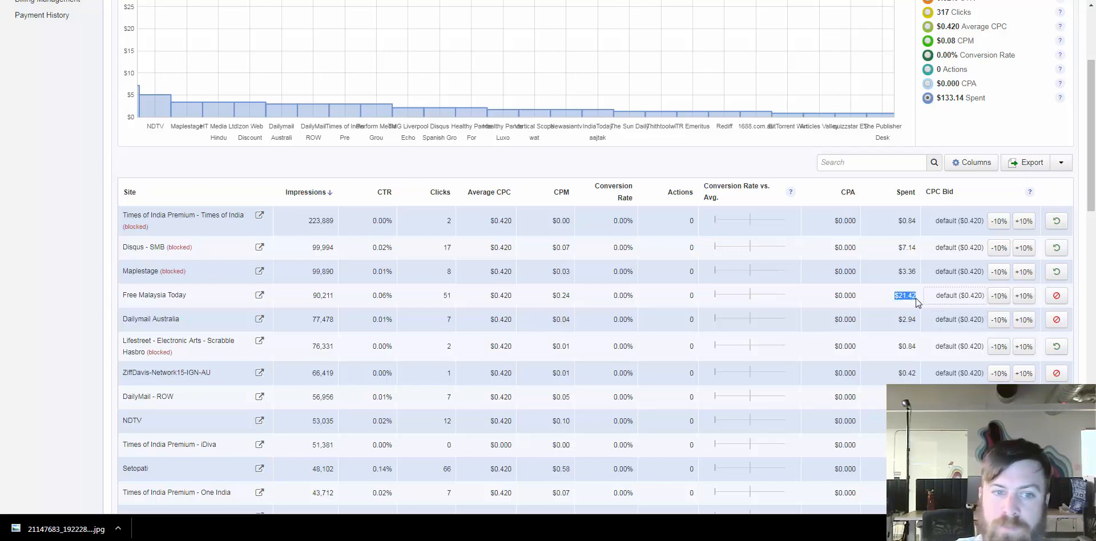
pyautogui.click(911, 298)
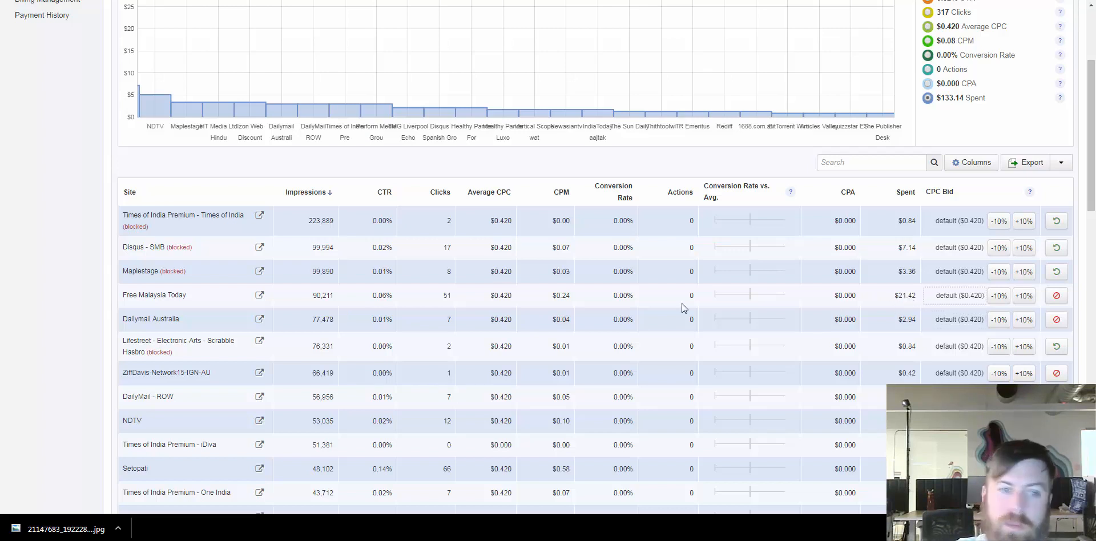
# - Open the website behind ZiffDavis-Network15-IGN-AU, close it, and recheck the publisher's name in the site list
pyautogui.click(260, 373)
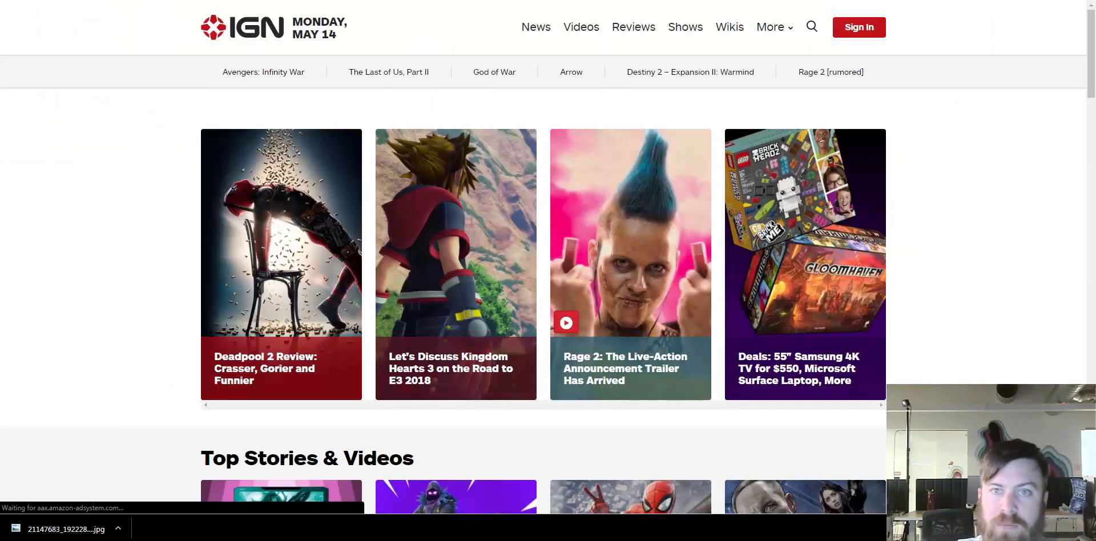
pyautogui.hotkey('ctrl', 'w')
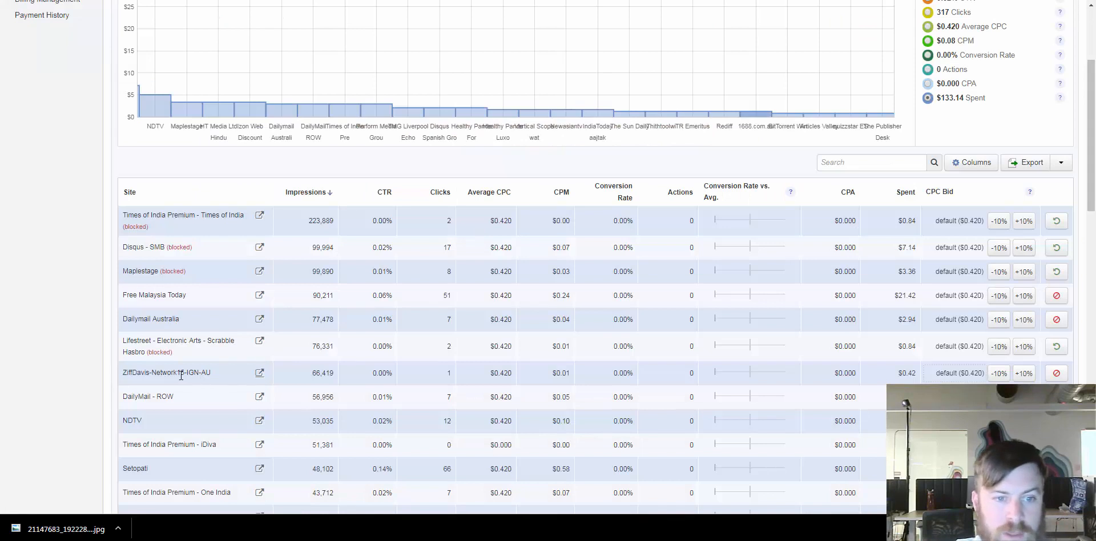
pyautogui.moveTo(153, 371); pyautogui.dragTo(194, 371)
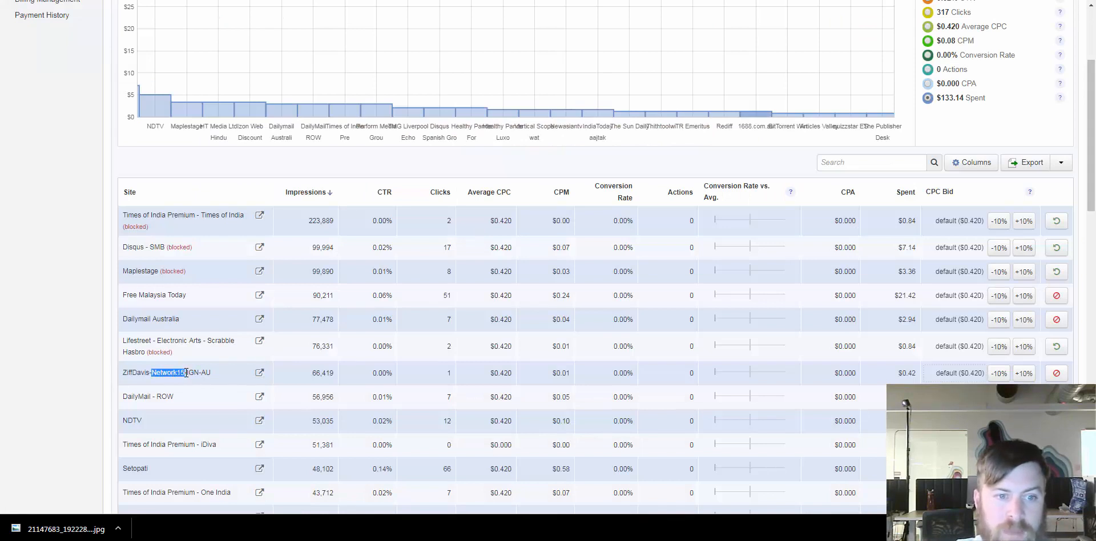
pyautogui.click(199, 377)
pyautogui.scroll(-1, 201, 379)
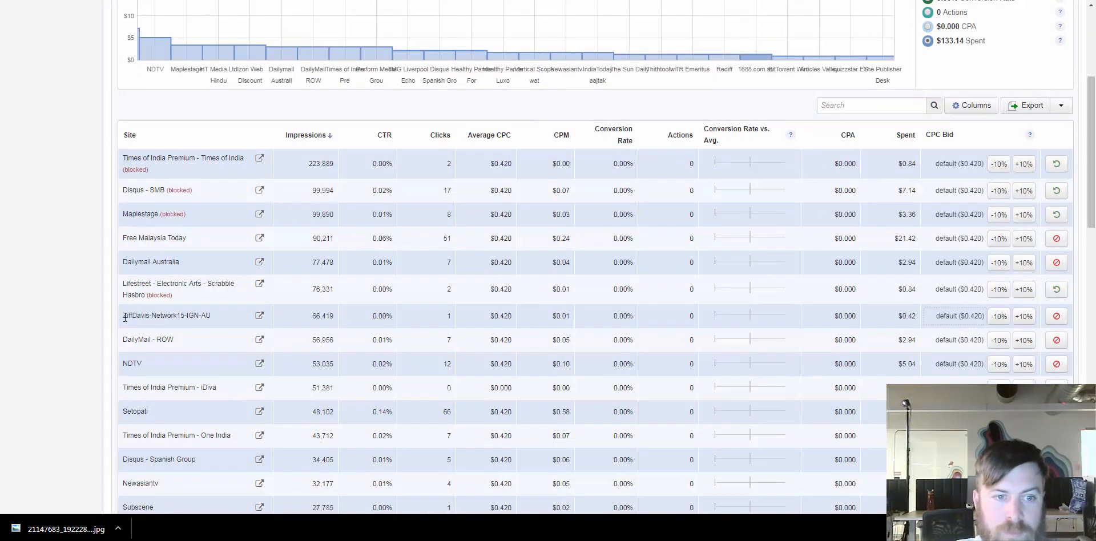
pyautogui.click(151, 323)
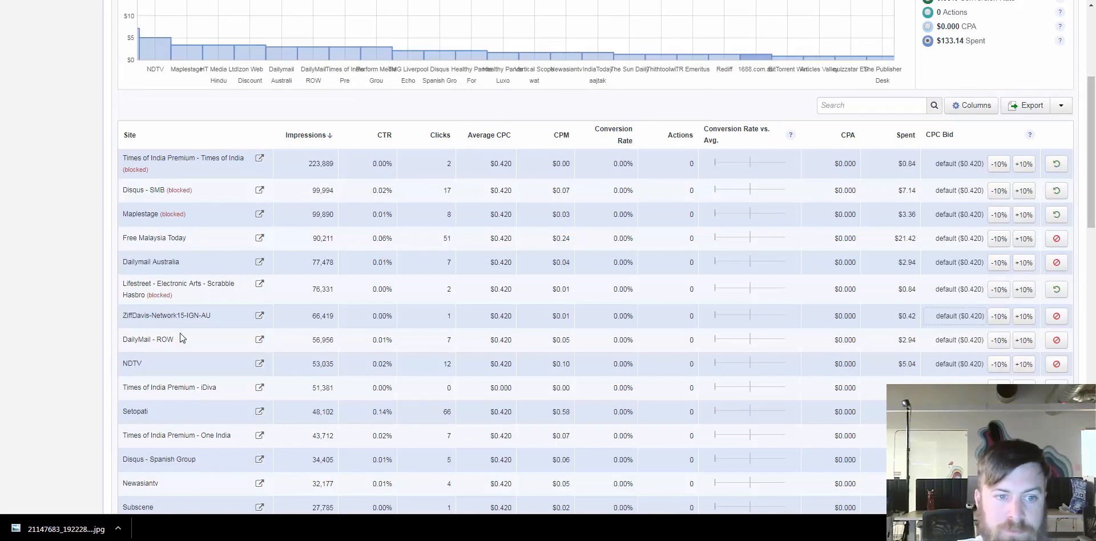
# - Open the DailyMail - ROW publisher's website to check its quality, and return to the site report
pyautogui.scroll(-2, 210, 349)
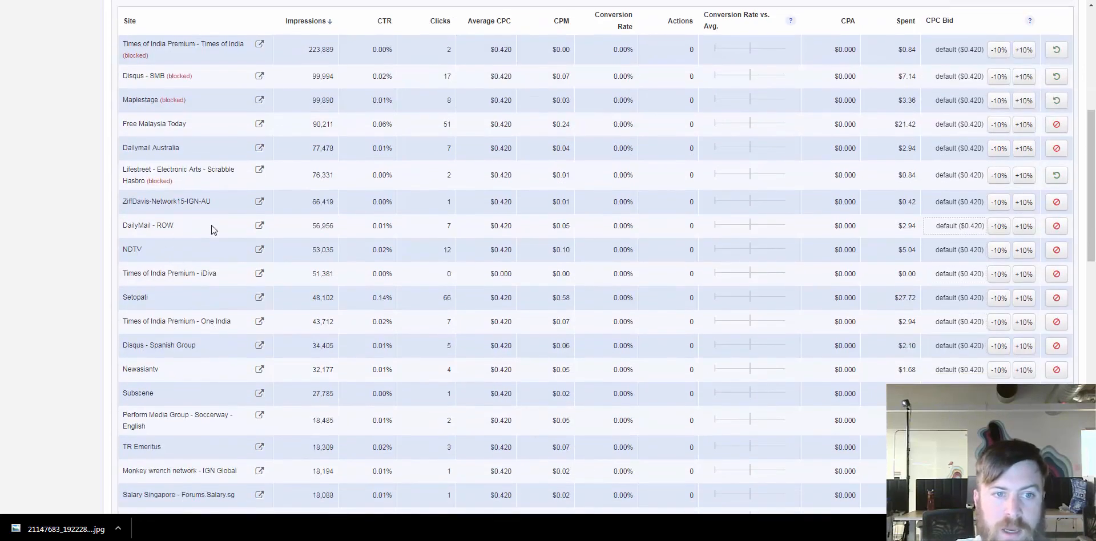
pyautogui.click(259, 225)
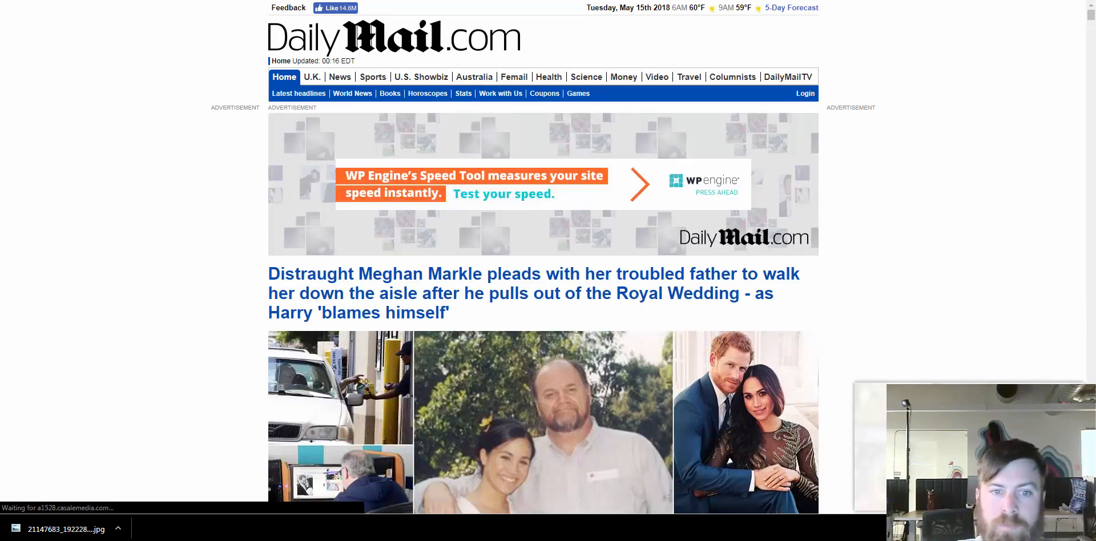
pyautogui.hotkey('ctrl', 'w')
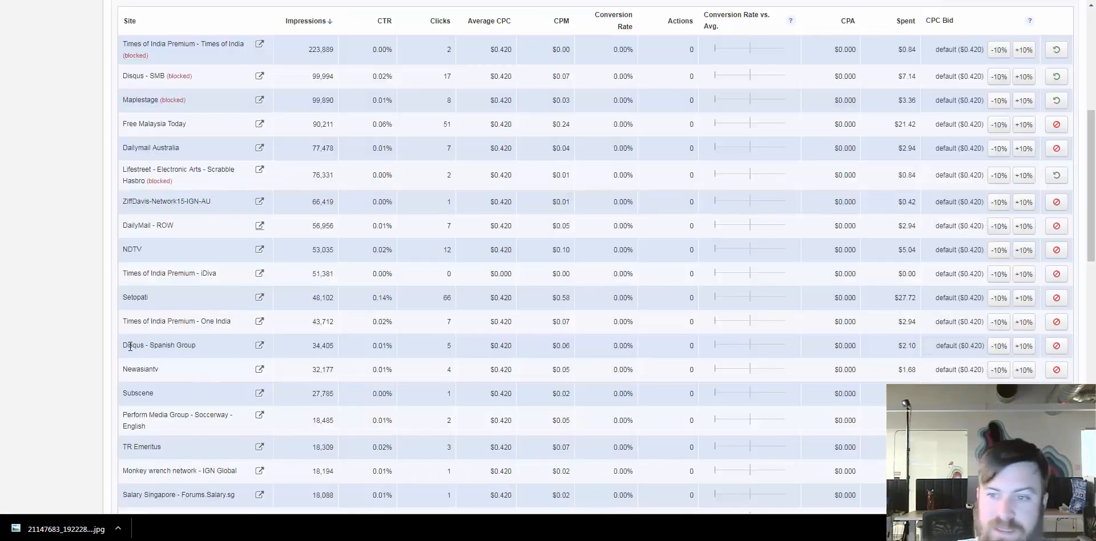
# - Check the Disqus - Spanish Group website, return to the report, and block that publisher from the campaign
pyautogui.moveTo(123, 347); pyautogui.dragTo(193, 348)
pyautogui.click(192, 348)
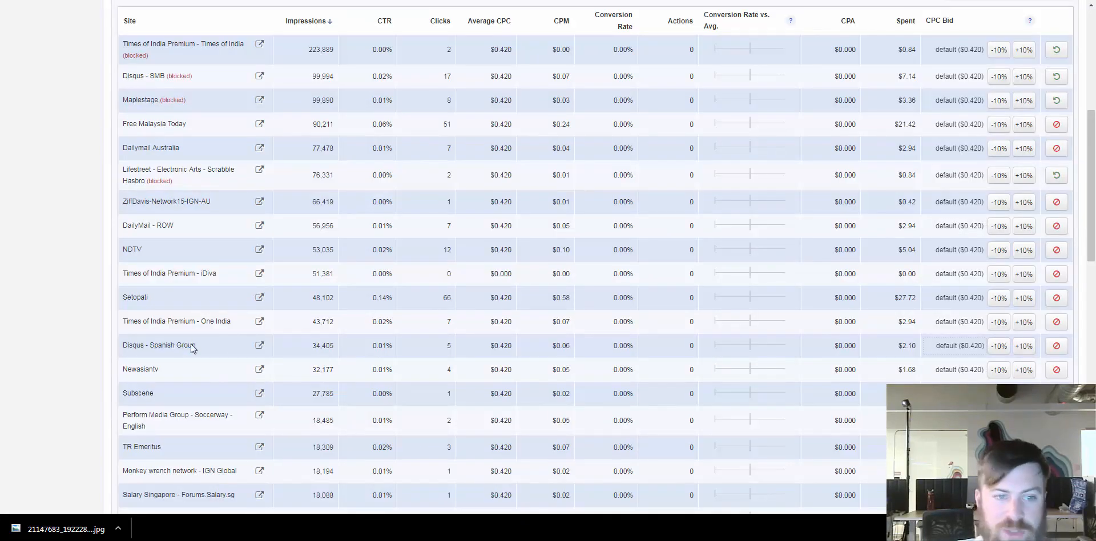
pyautogui.click(259, 346)
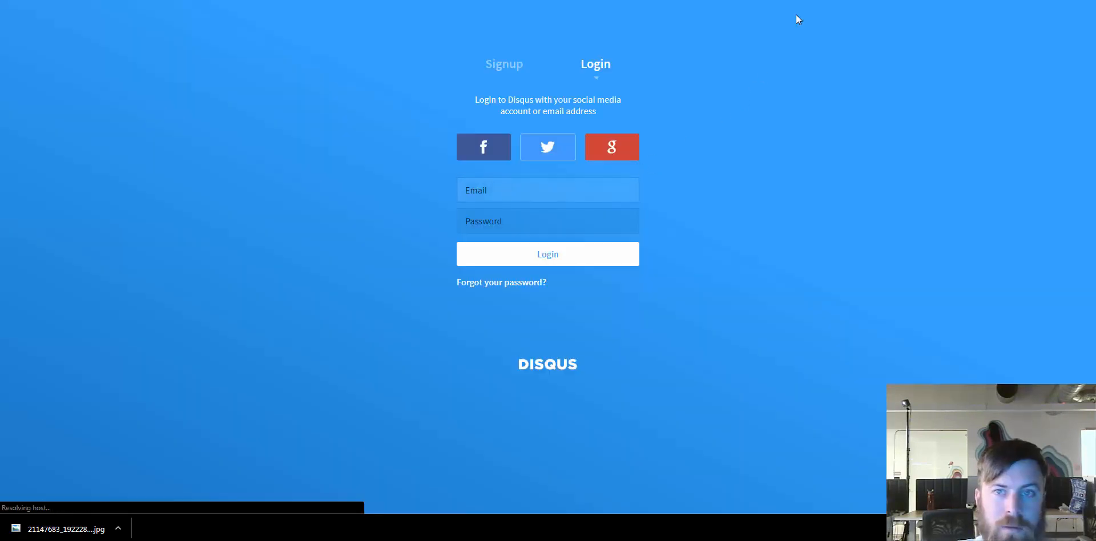
pyautogui.hotkey('ctrl', 'w')
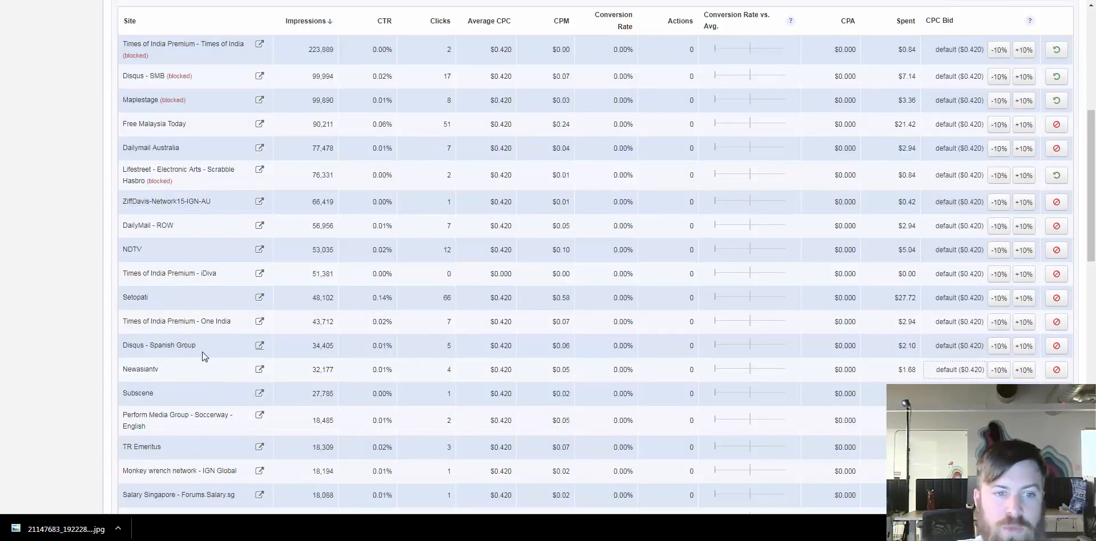
pyautogui.click(1054, 348)
pyautogui.click(971, 374)
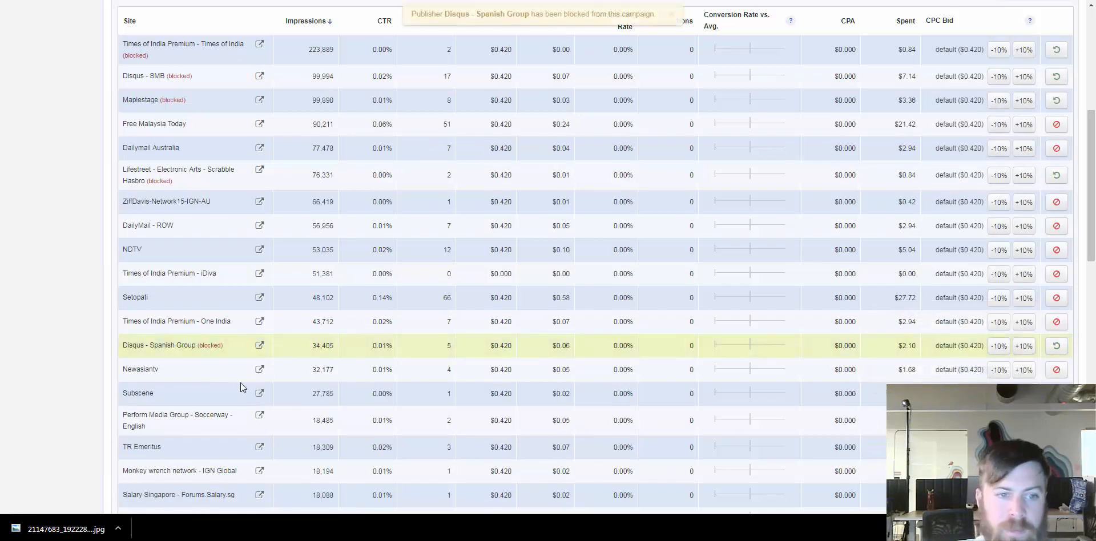
# - Open the Newasiantv website, review its content and ad placements throughout the page, and return to the site report
pyautogui.click(259, 371)
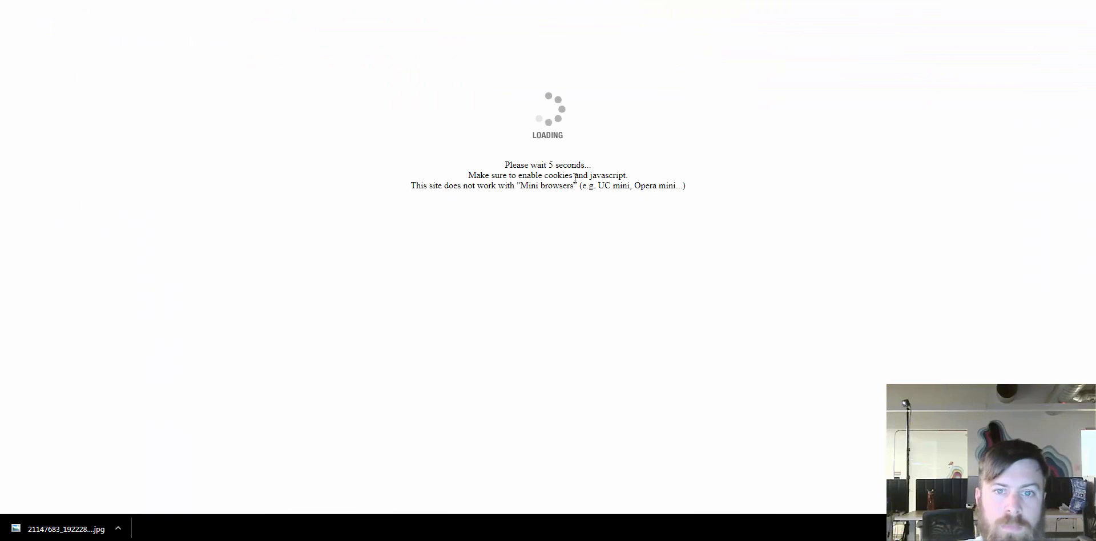
pyautogui.moveTo(526, 166); pyautogui.dragTo(540, 187)
pyautogui.click(567, 213)
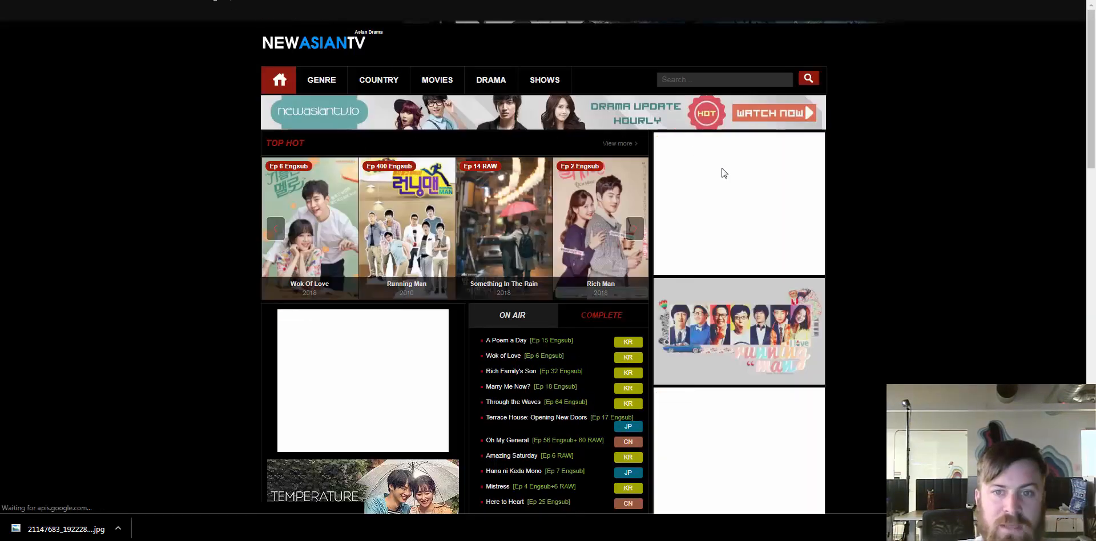
pyautogui.scroll(-4, 735, 183)
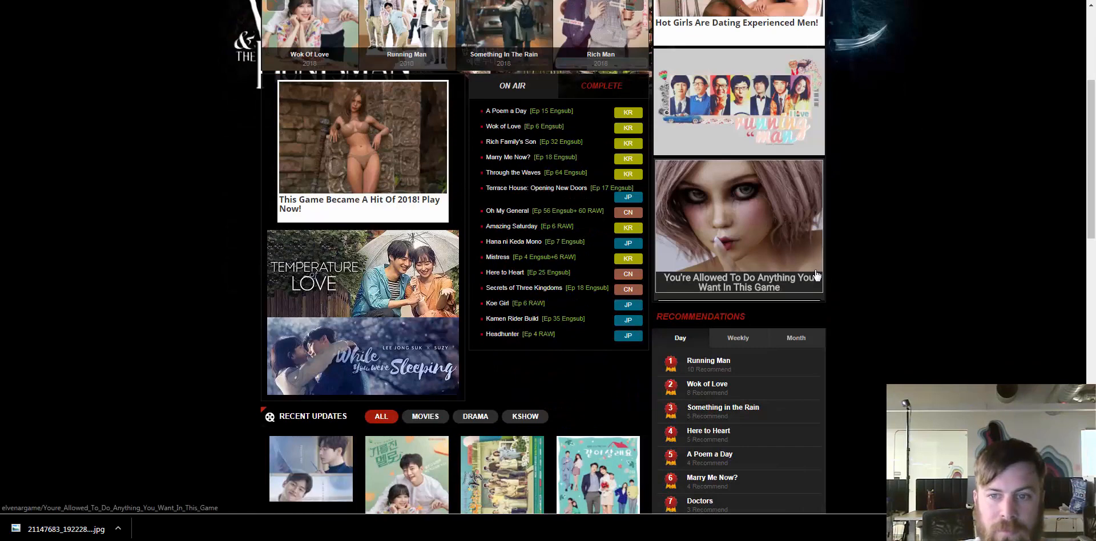
pyautogui.scroll(1, 843, 262)
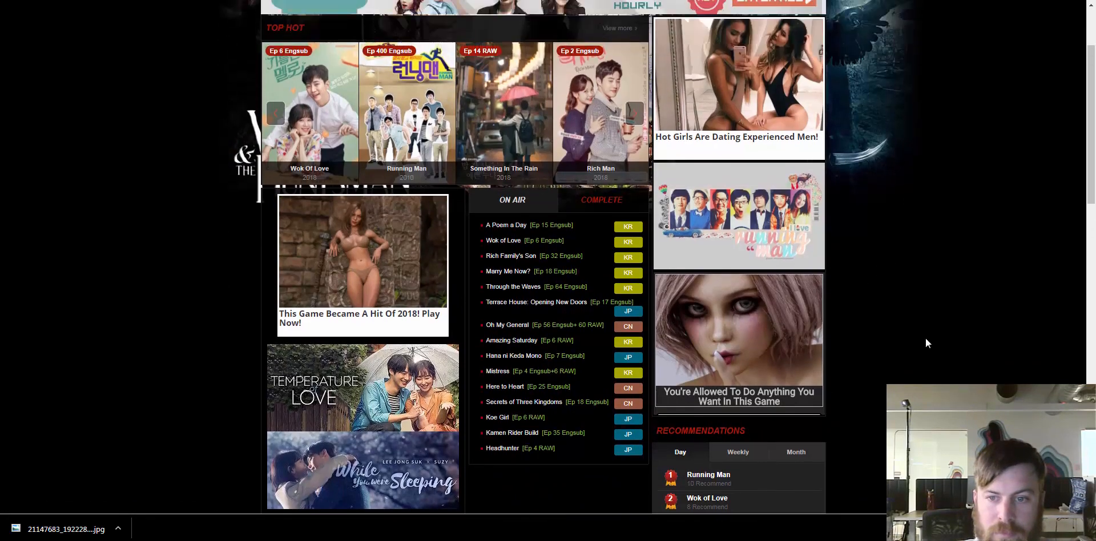
pyautogui.scroll(2, 940, 186)
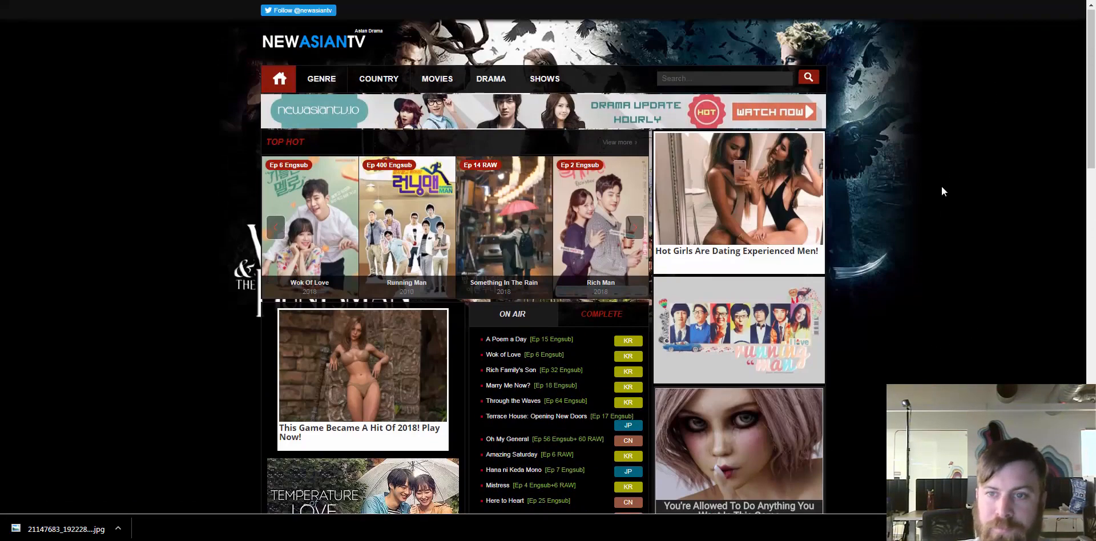
pyautogui.scroll(-6, 957, 187)
pyautogui.scroll(-7, 960, 189)
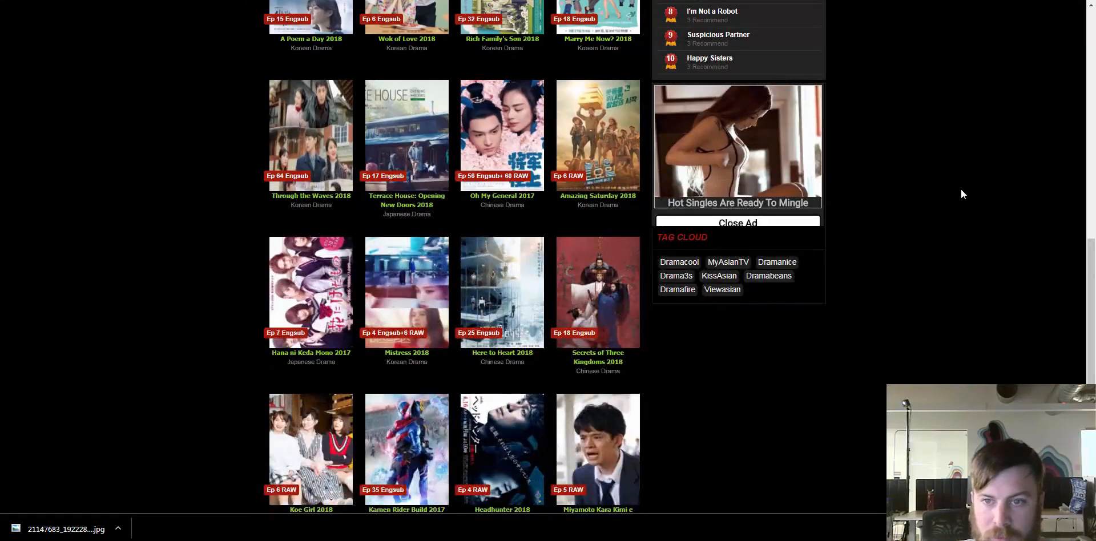
pyautogui.scroll(4, 960, 190)
pyautogui.scroll(3, 960, 190)
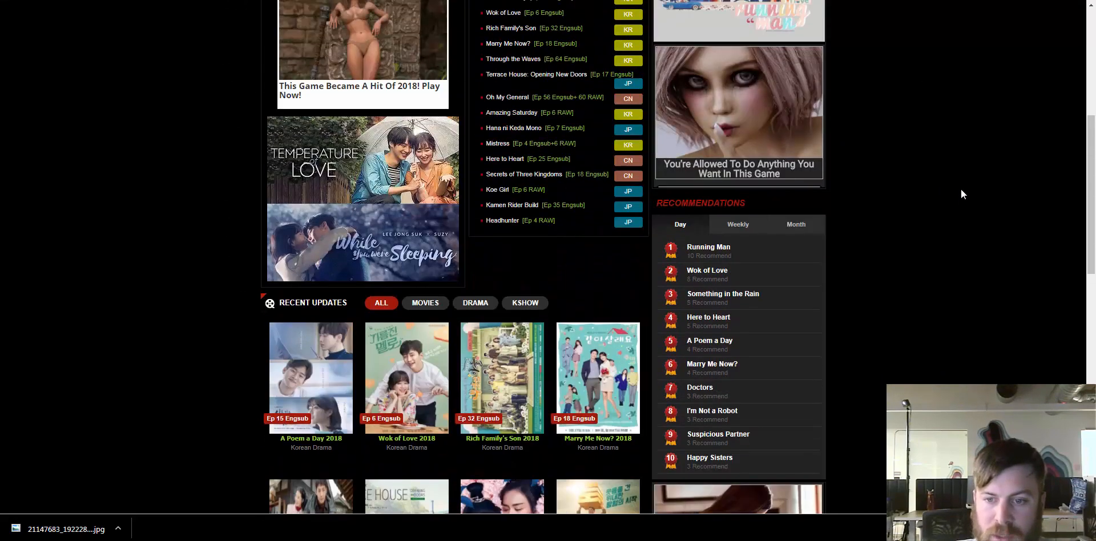
pyautogui.scroll(-3, 960, 189)
pyautogui.scroll(3, 960, 190)
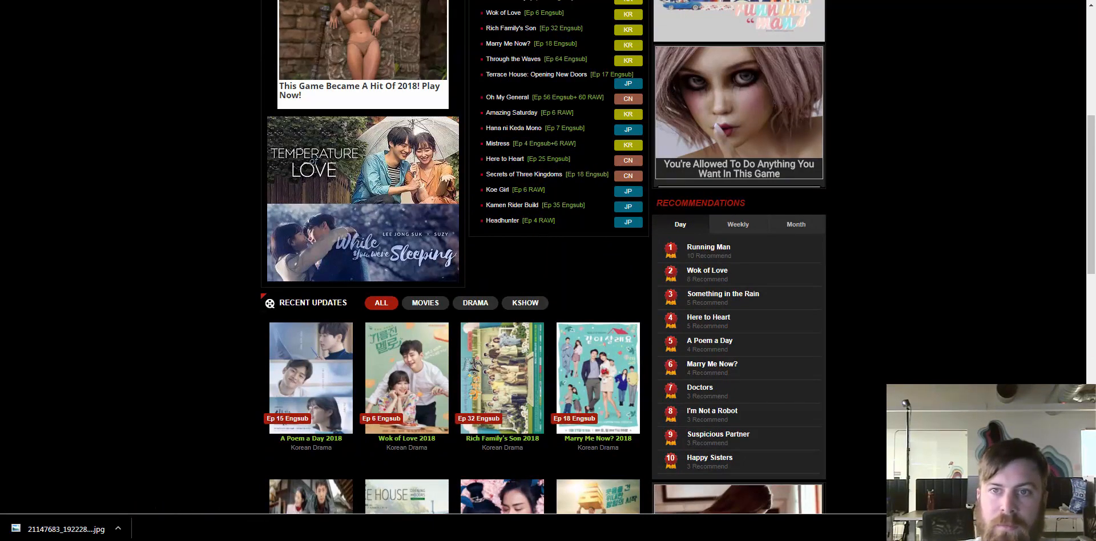
pyautogui.hotkey('ctrl', 'w')
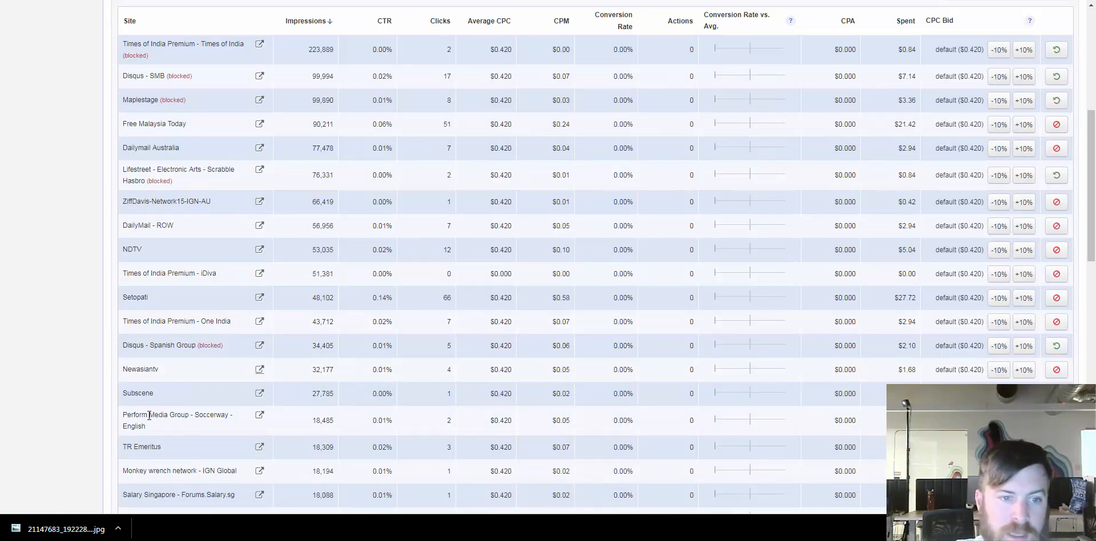
# - Check the Subscene website and its impressions and CTR in the report, and block that publisher from the campaign
pyautogui.click(260, 395)
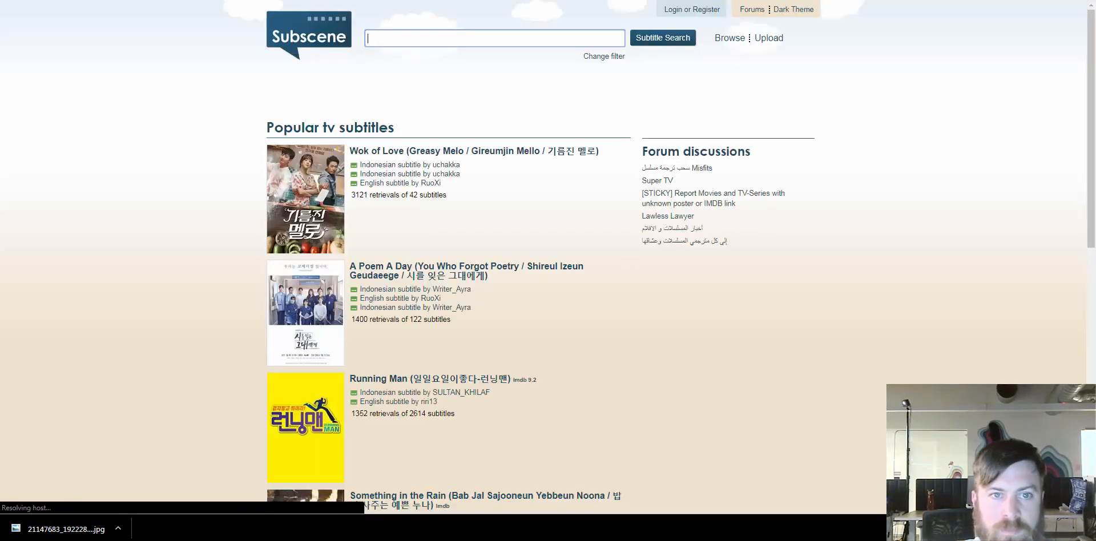
pyautogui.hotkey('ctrl', 'w')
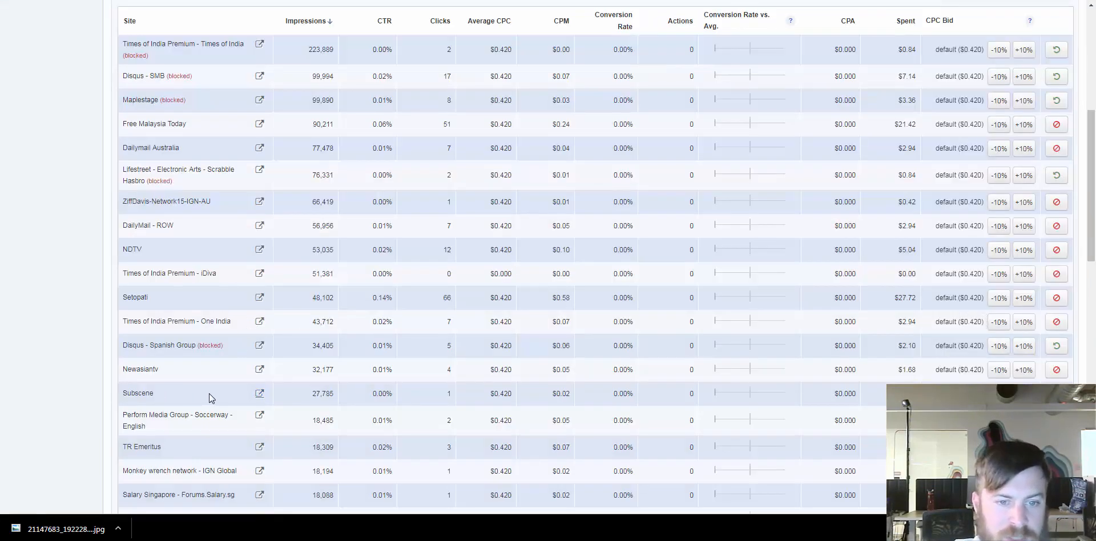
pyautogui.scroll(-1, 208, 393)
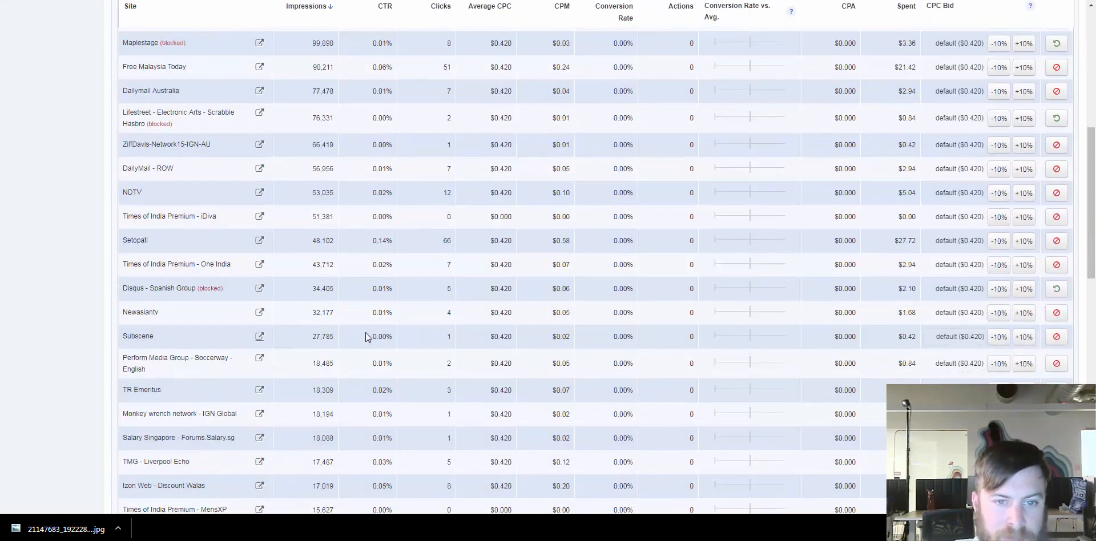
pyautogui.moveTo(308, 341); pyautogui.dragTo(350, 342)
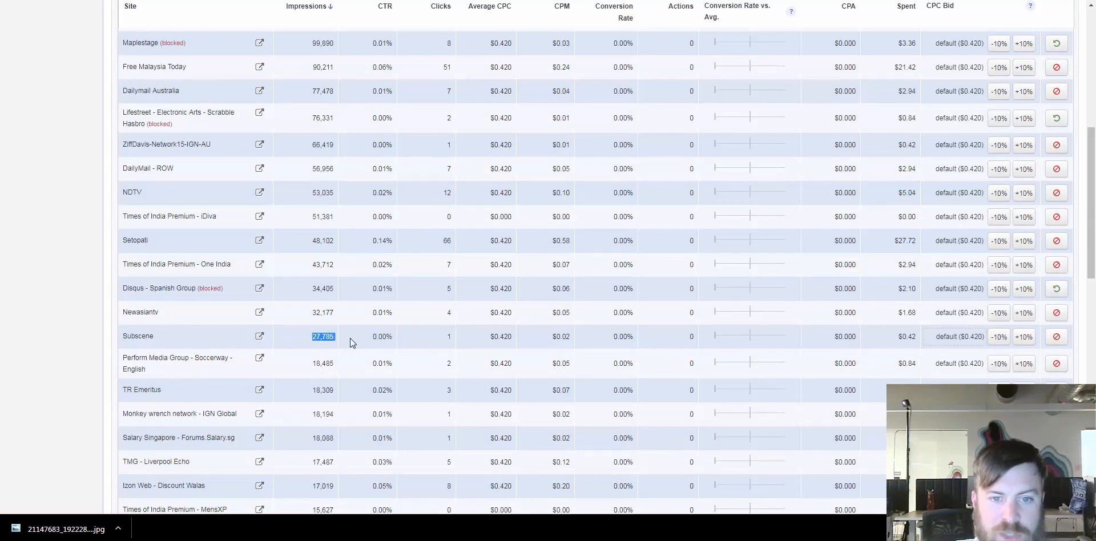
pyautogui.click(380, 338)
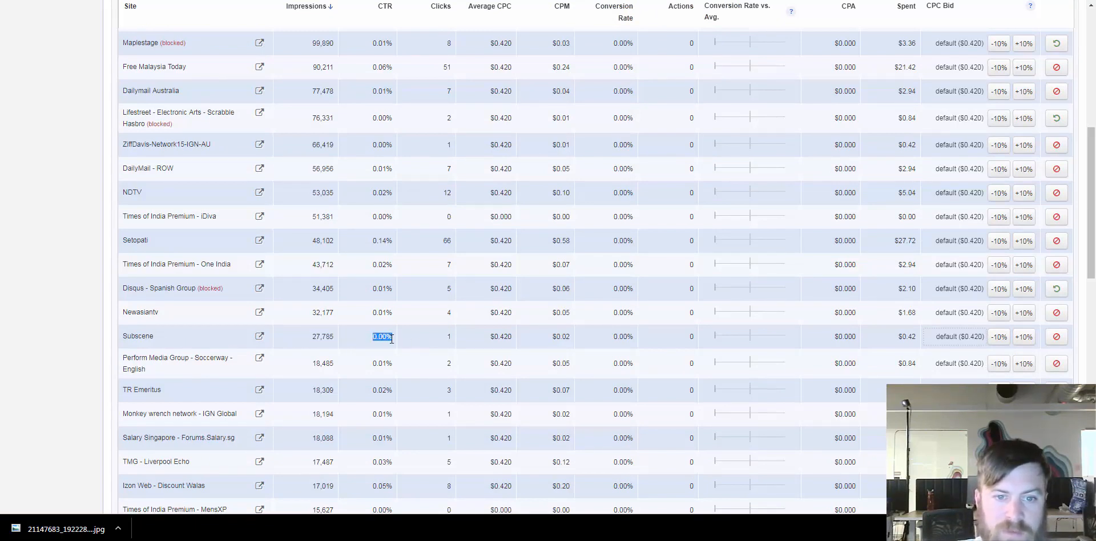
pyautogui.click(1055, 336)
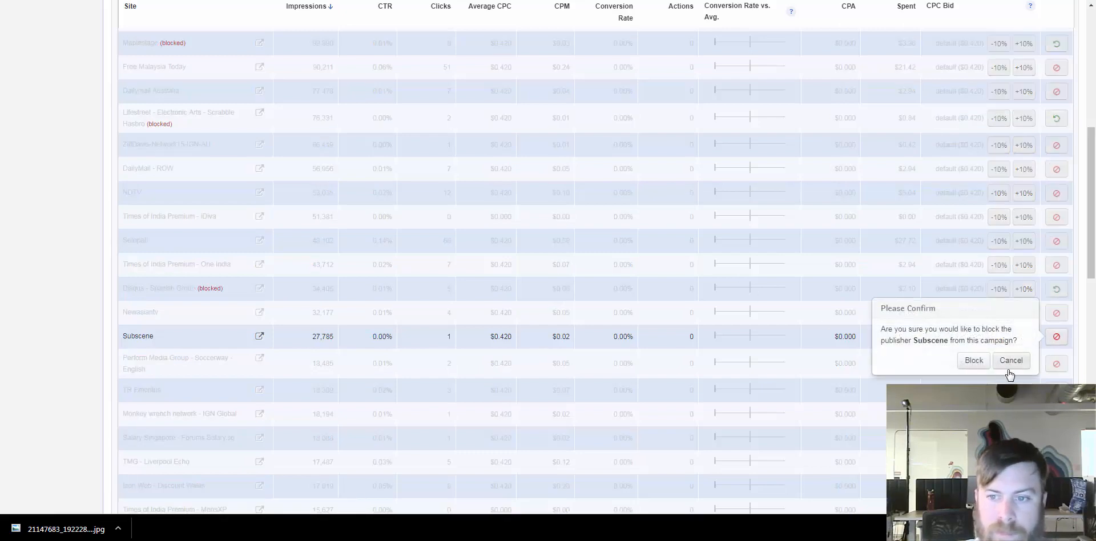
pyautogui.click(972, 361)
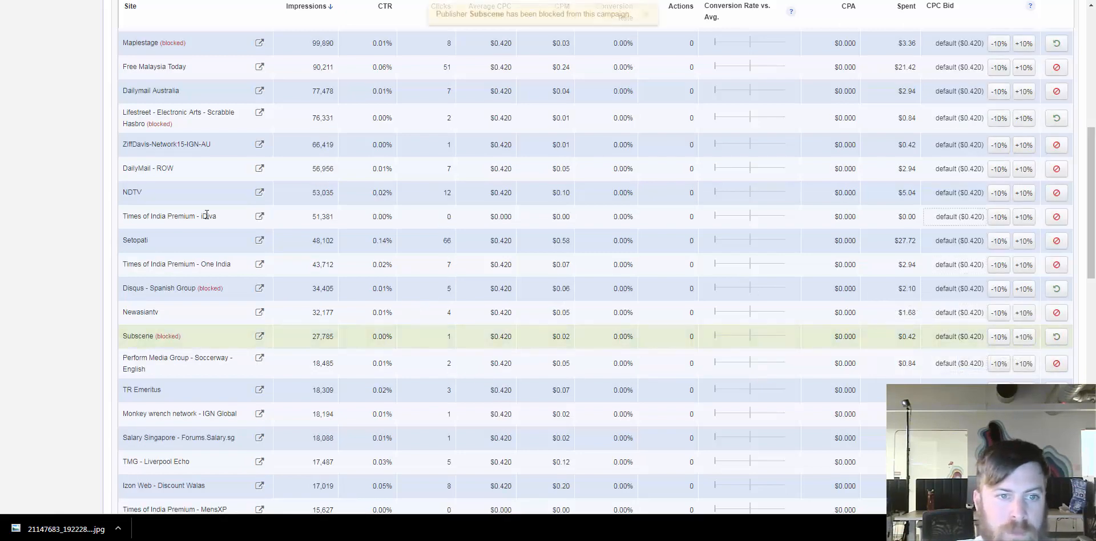
# - Open the Times of India Premium - iDiva website and review its homepage content and ad placements
pyautogui.click(259, 217)
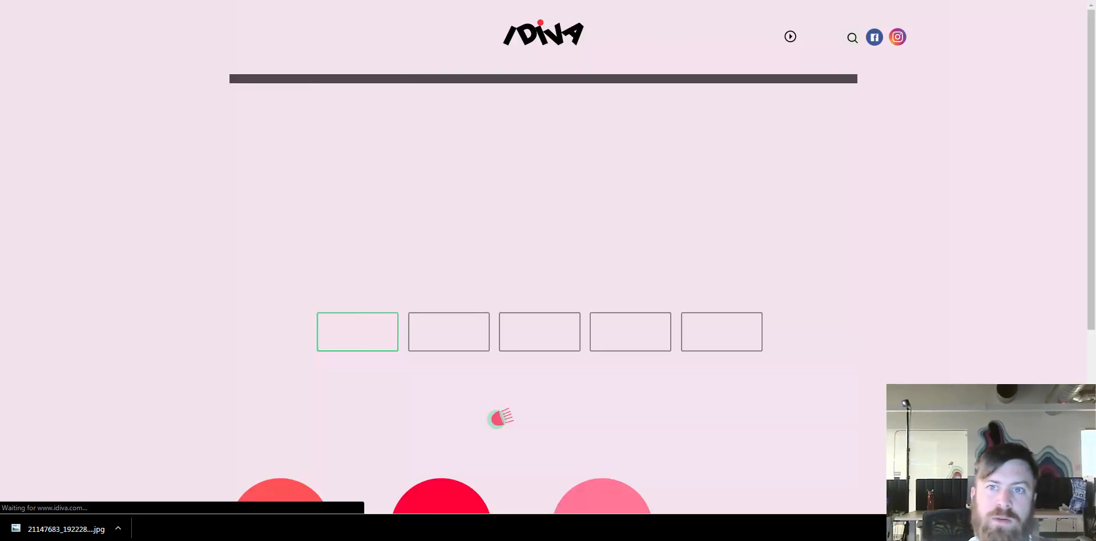
pyautogui.scroll(-10, 643, 119)
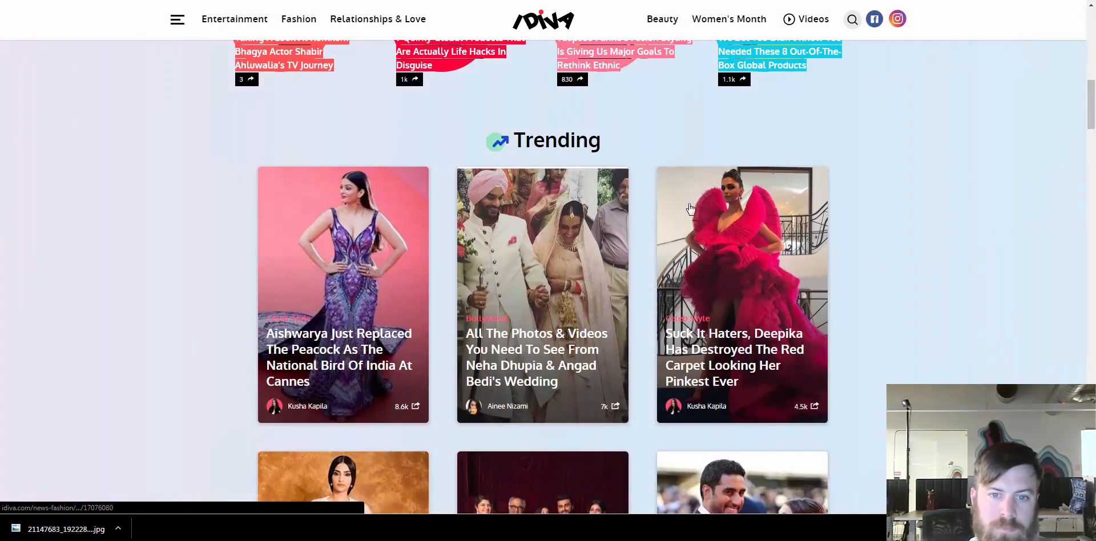
pyautogui.scroll(-13, 645, 123)
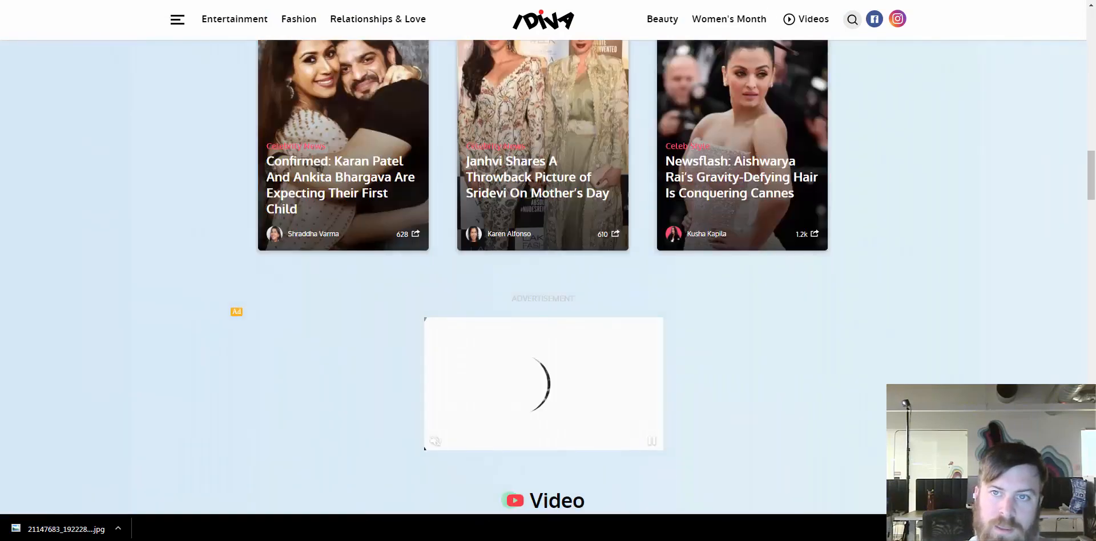
pyautogui.scroll(-6, 734, 170)
pyautogui.scroll(-15, 735, 171)
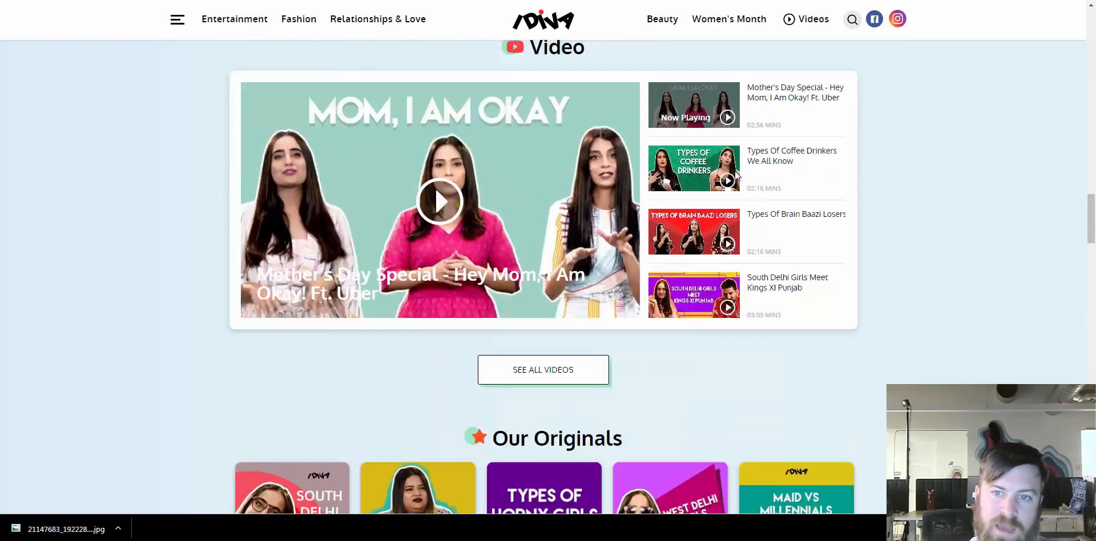
pyautogui.scroll(-5, 735, 180)
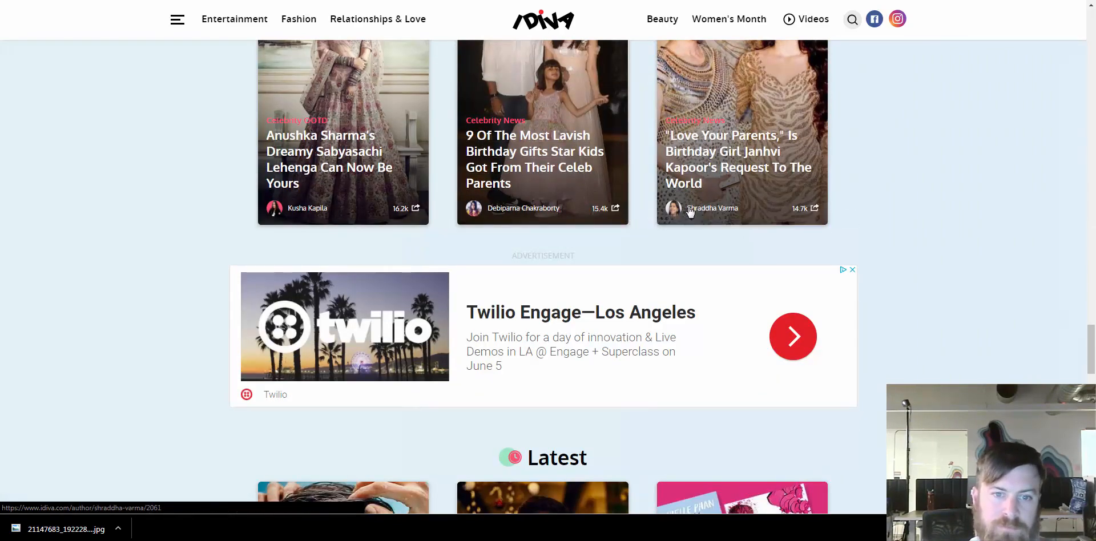
# - Open the iDiva article on star kids' lavish birthday gifts, inspect its sponsored recommendations and their ad provider, and close it
pyautogui.click(574, 179)
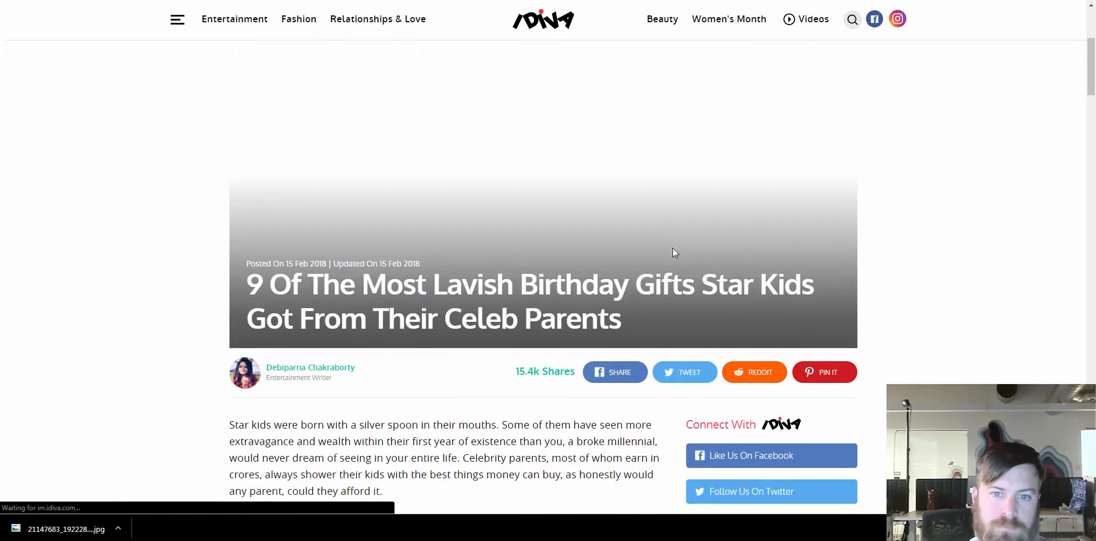
pyautogui.scroll(-15, 672, 249)
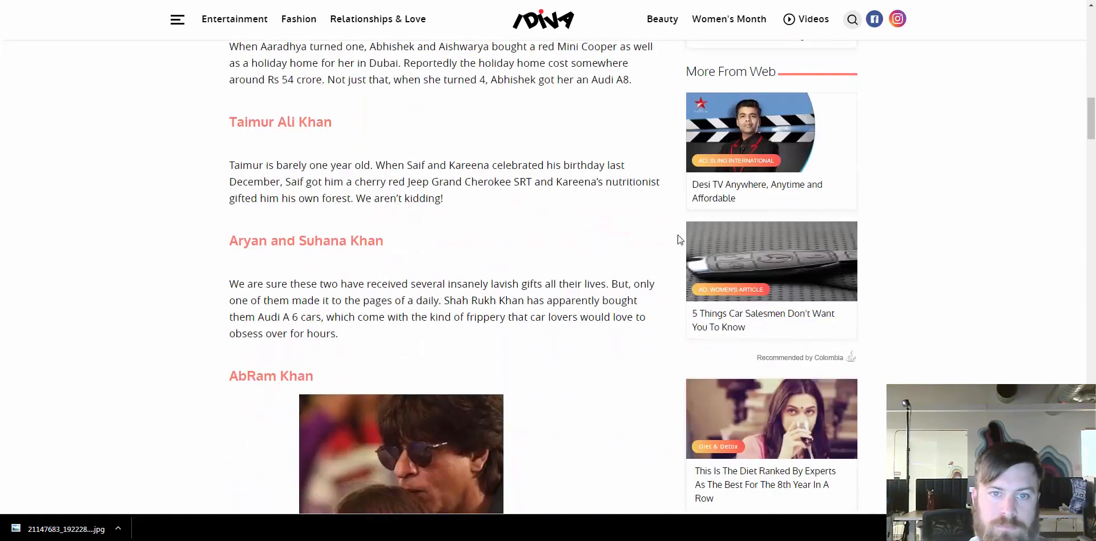
pyautogui.scroll(-2, 679, 239)
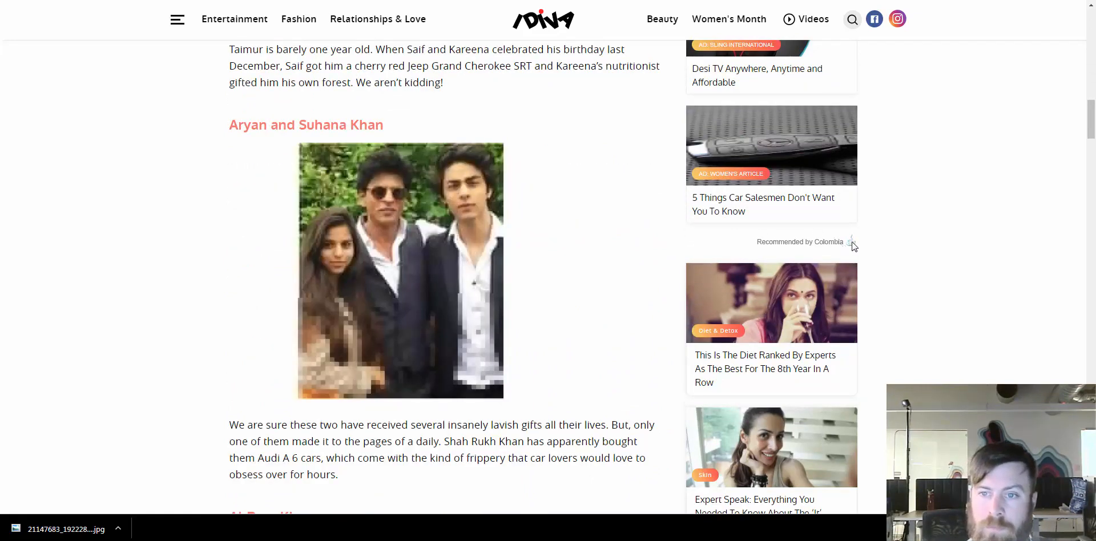
pyautogui.scroll(4, 841, 249)
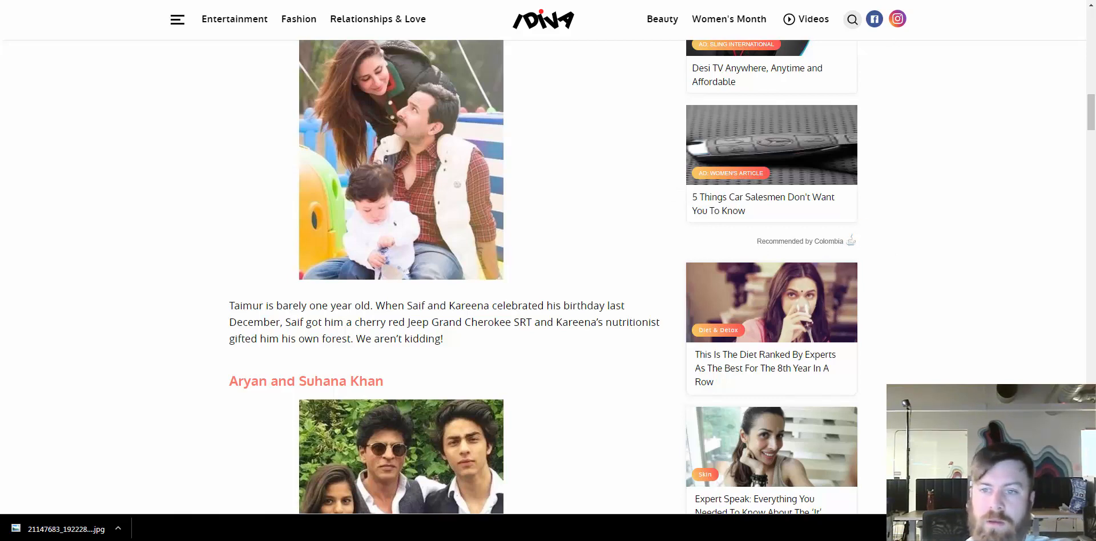
pyautogui.hotkey('ctrl', 'w')
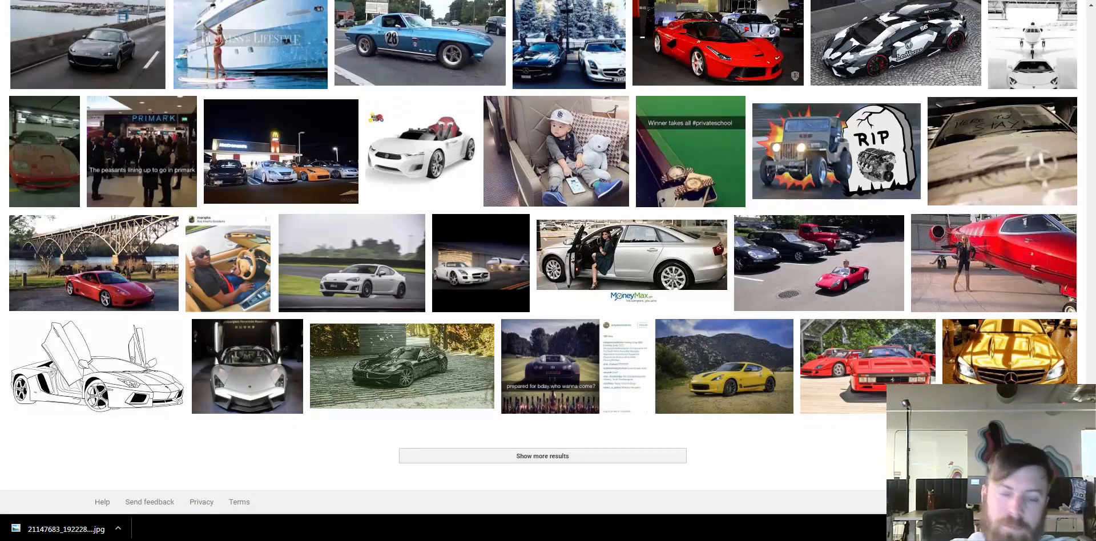
# - Search Google for "columbia ad network nativew"
pyautogui.write('google.com')
pyautogui.press('Return')
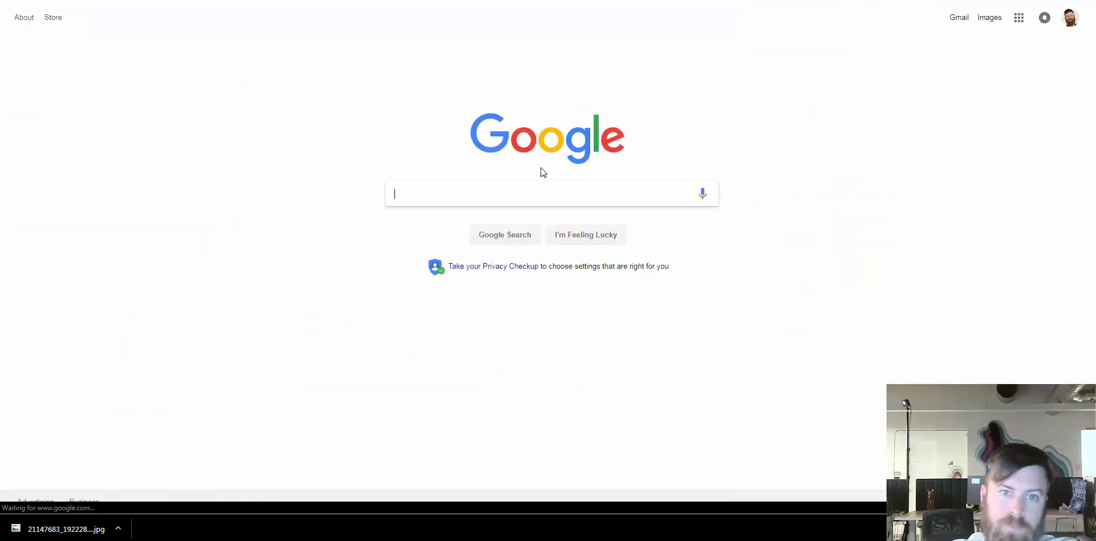
pyautogui.write('reco')
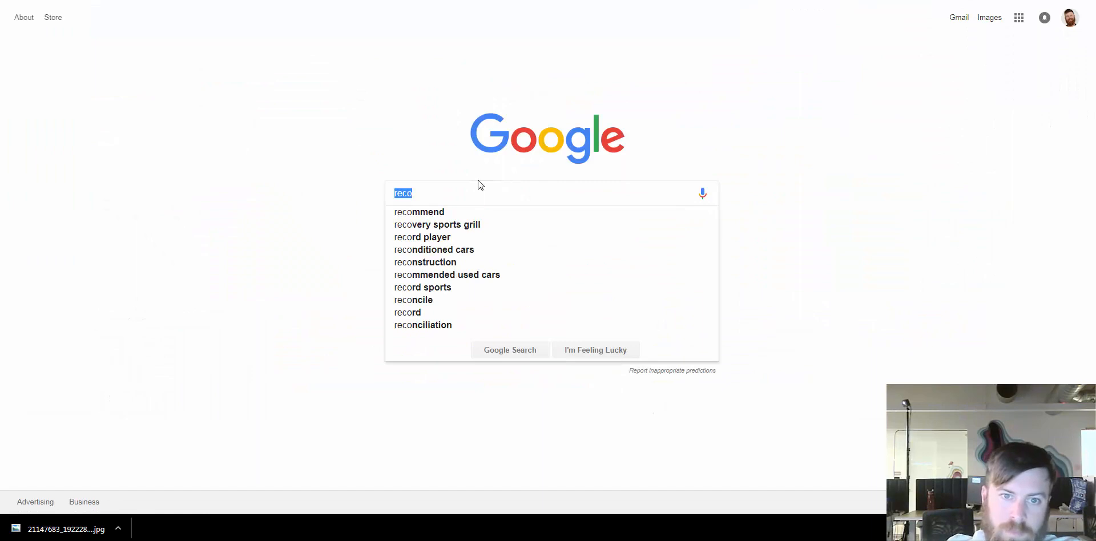
pyautogui.write('columbia')
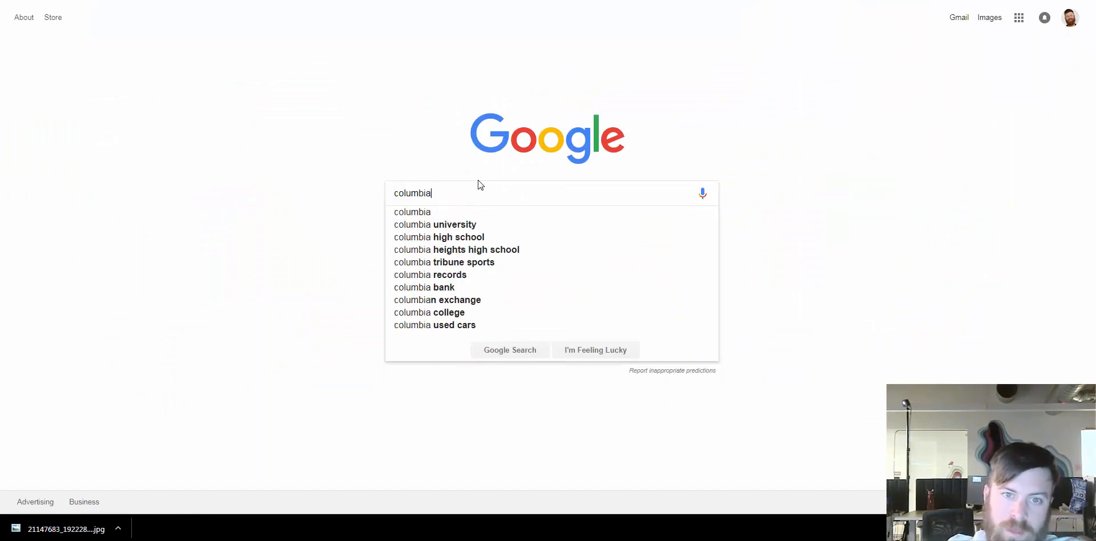
pyautogui.write(' a')
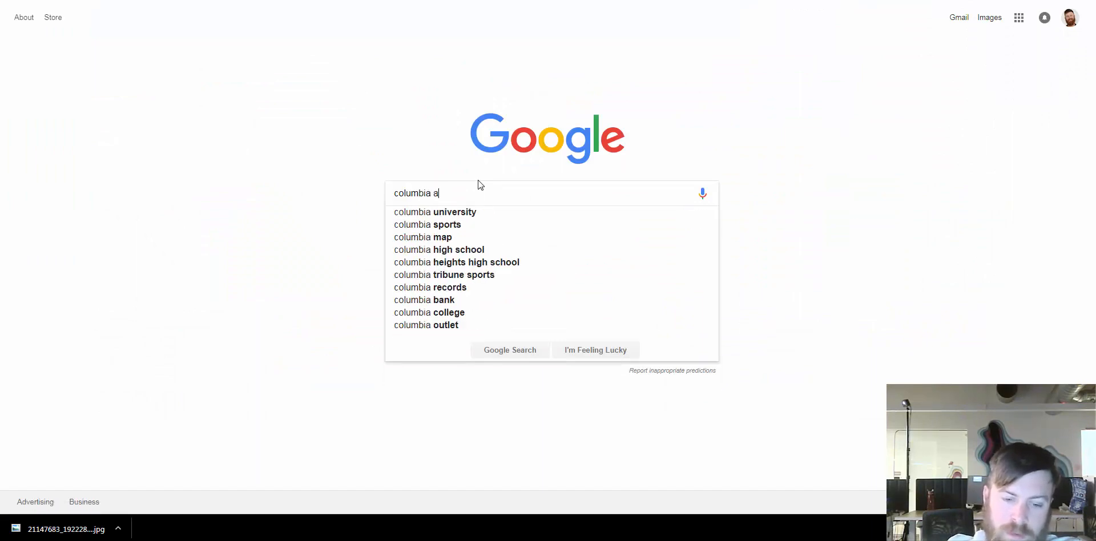
pyautogui.write('d network')
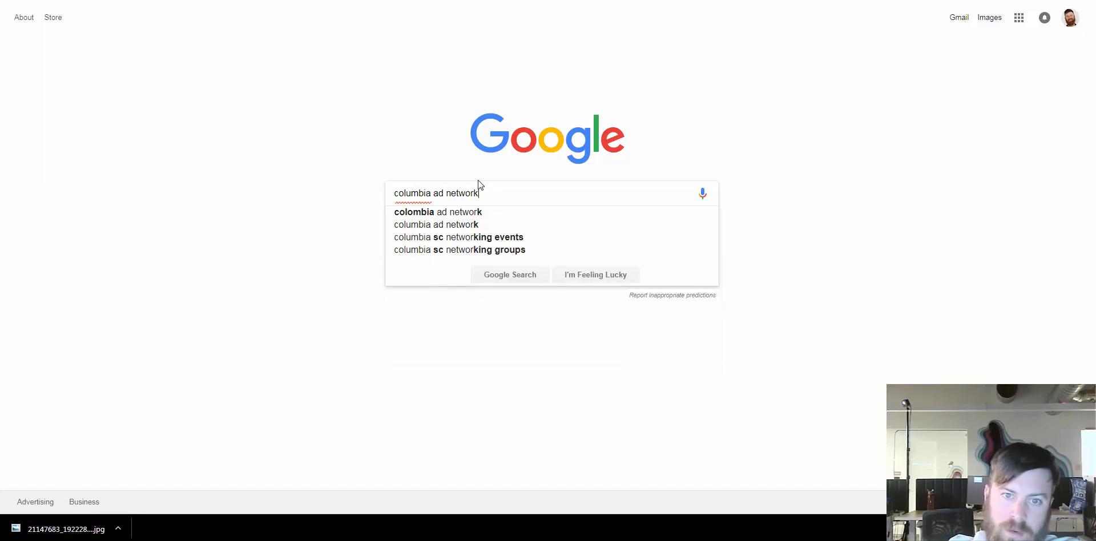
pyautogui.write(' nativew')
pyautogui.press('Return')
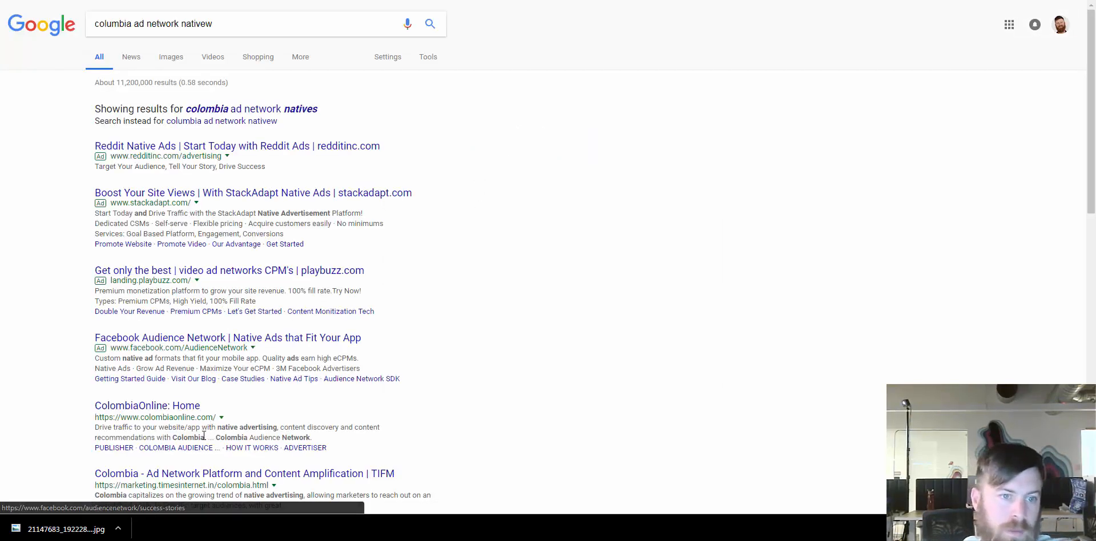
# - Open the ColombiaOnline home page, review its publisher sites and partner brands, and return to the site report
pyautogui.click(157, 408)
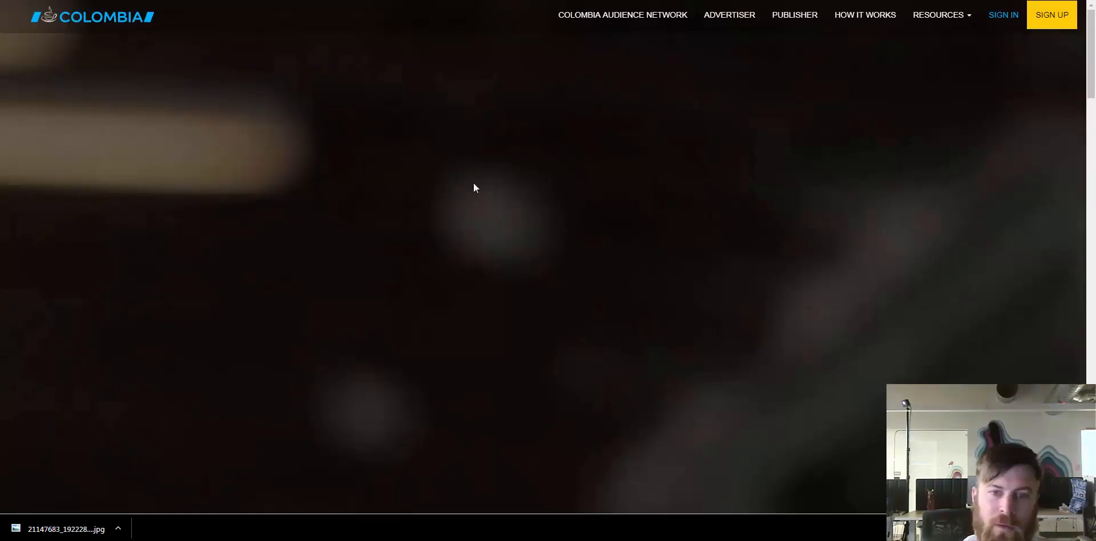
pyautogui.scroll(-10, 533, 258)
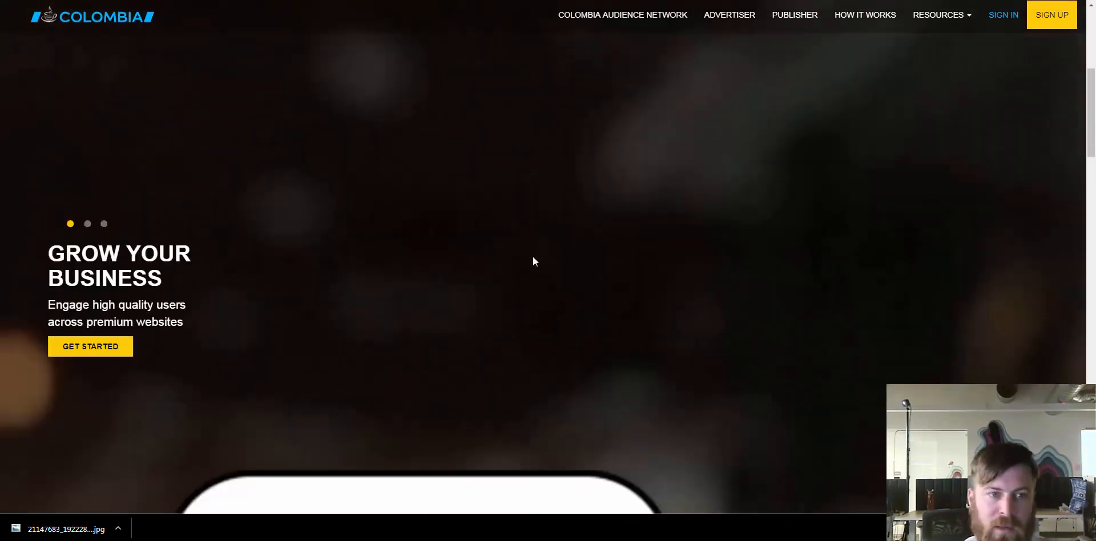
pyautogui.scroll(-10, 660, 294)
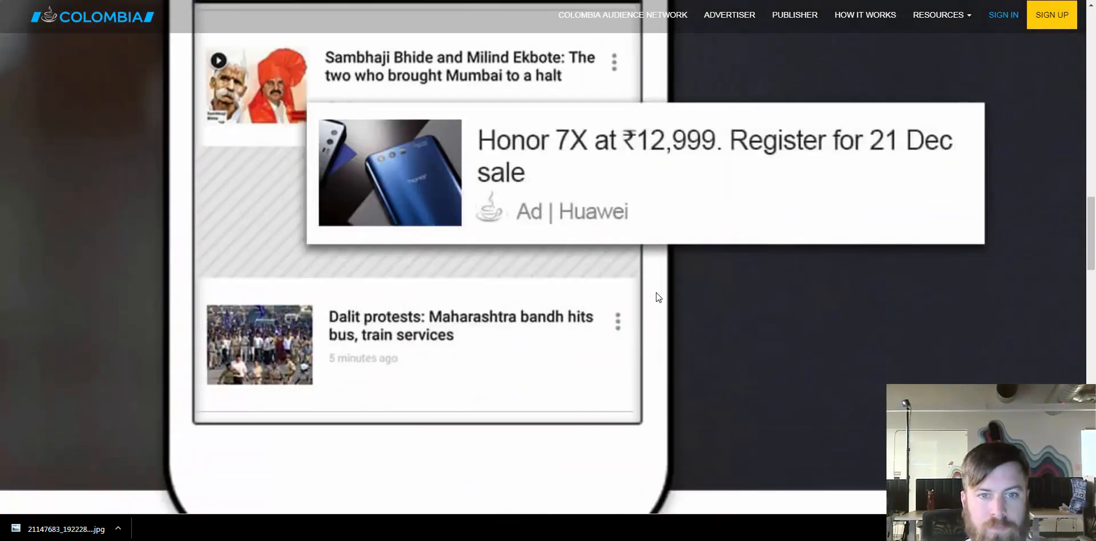
pyautogui.scroll(-5, 655, 296)
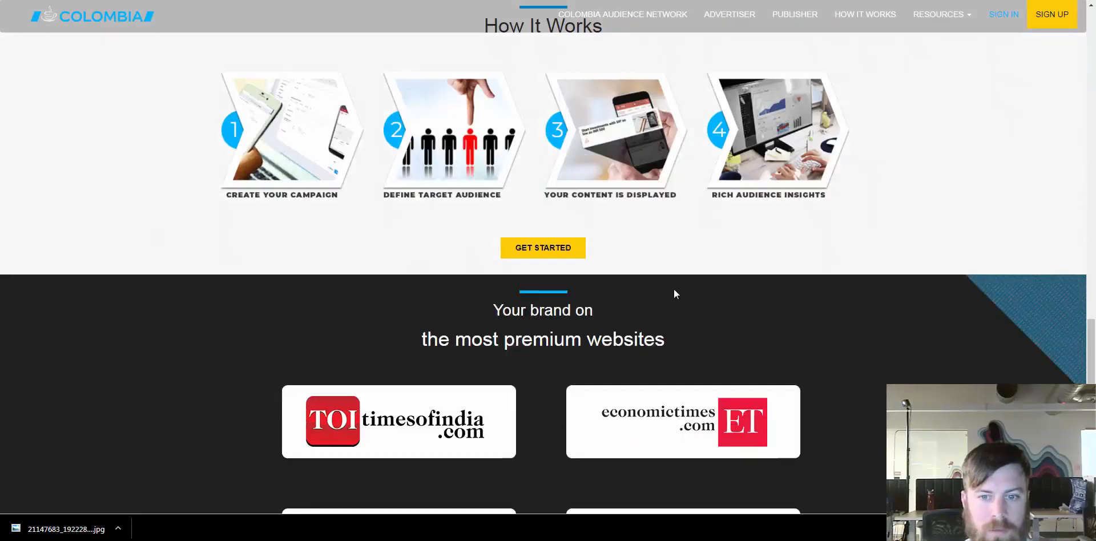
pyautogui.scroll(-7, 672, 344)
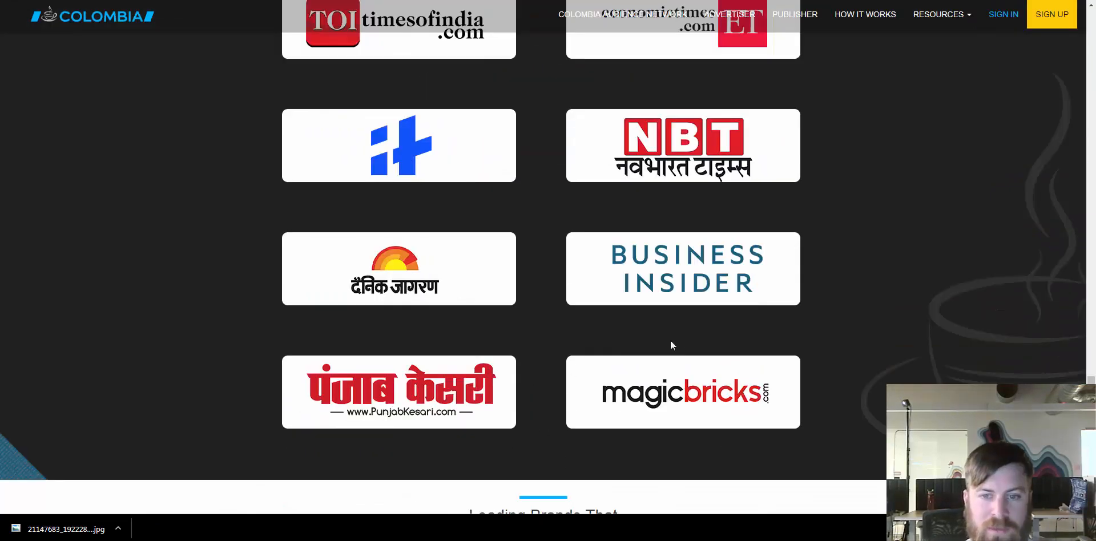
pyautogui.scroll(1, 445, 220)
pyautogui.scroll(-12, 679, 277)
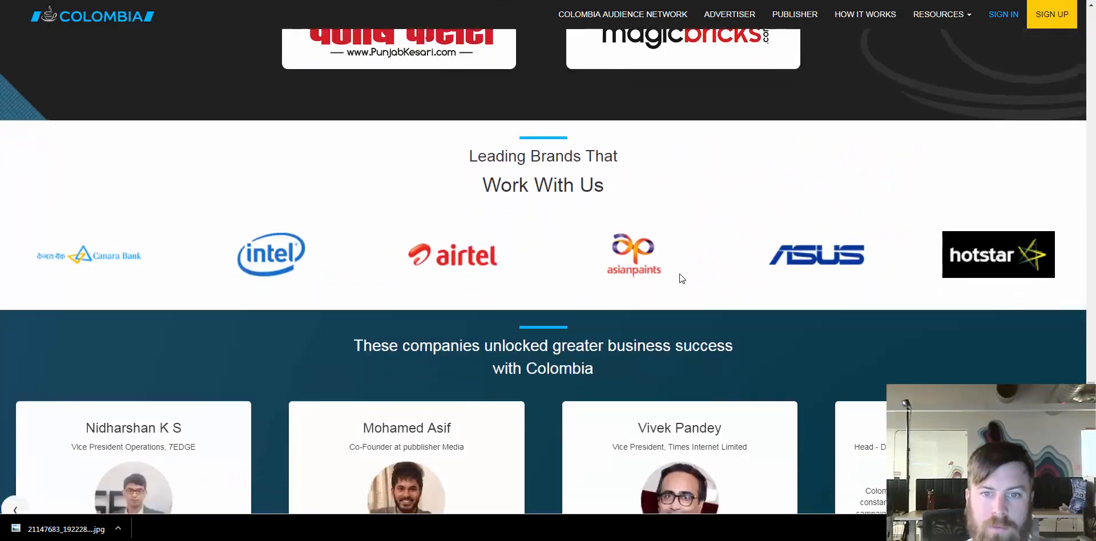
pyautogui.scroll(3, 679, 278)
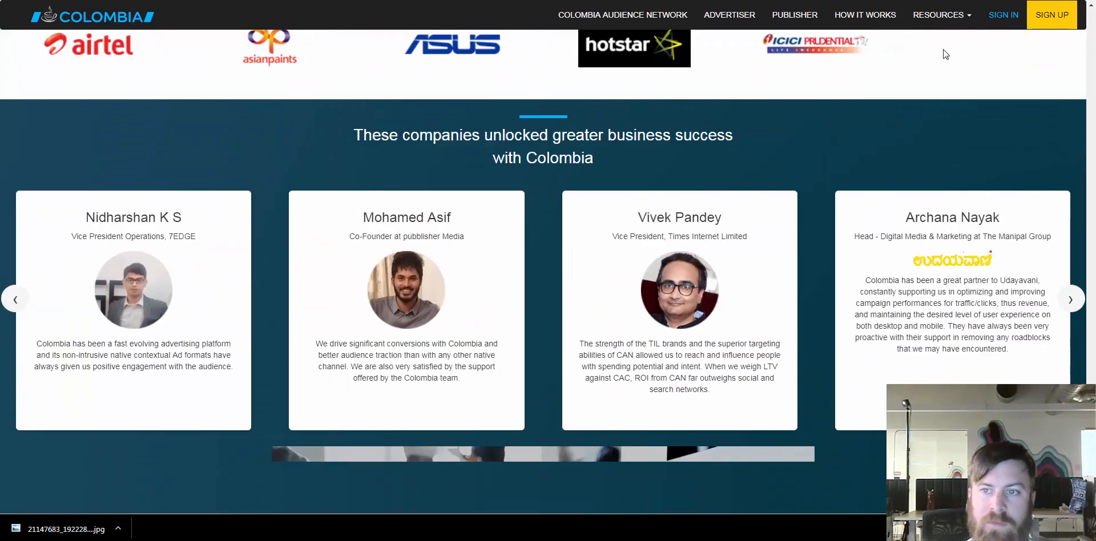
pyautogui.scroll(4, 945, 54)
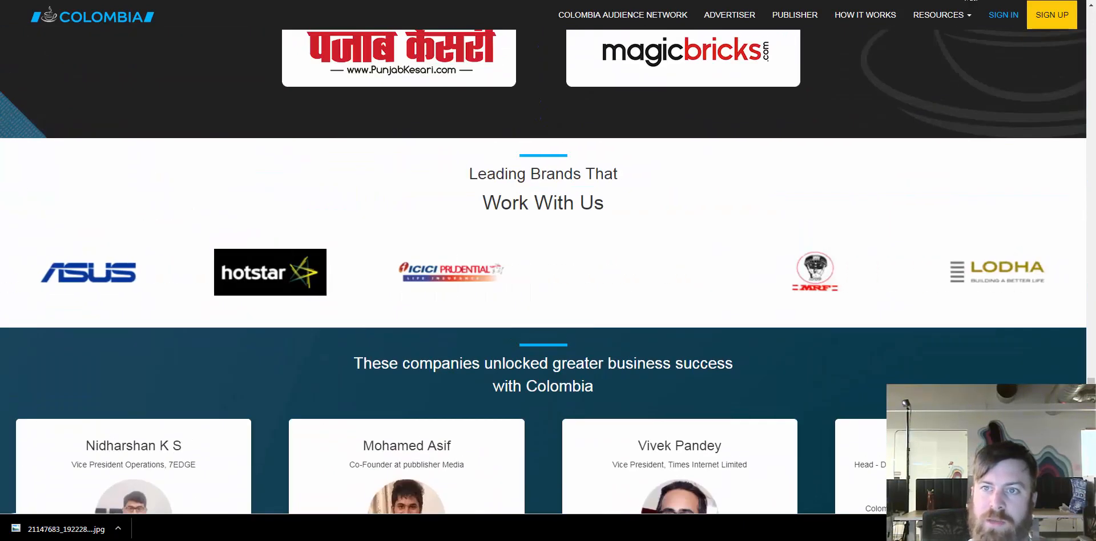
pyautogui.hotkey('alt', 'Left')
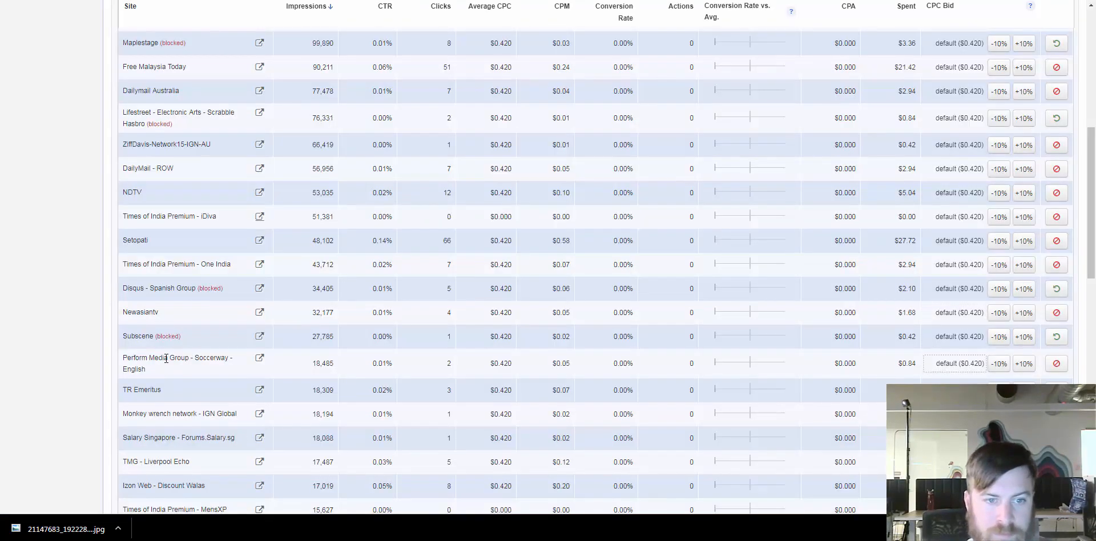
# - Examine the publisher name Perform Media Group - Soccerway - English in the site list
pyautogui.moveTo(166, 359); pyautogui.dragTo(225, 360)
pyautogui.click(226, 363)
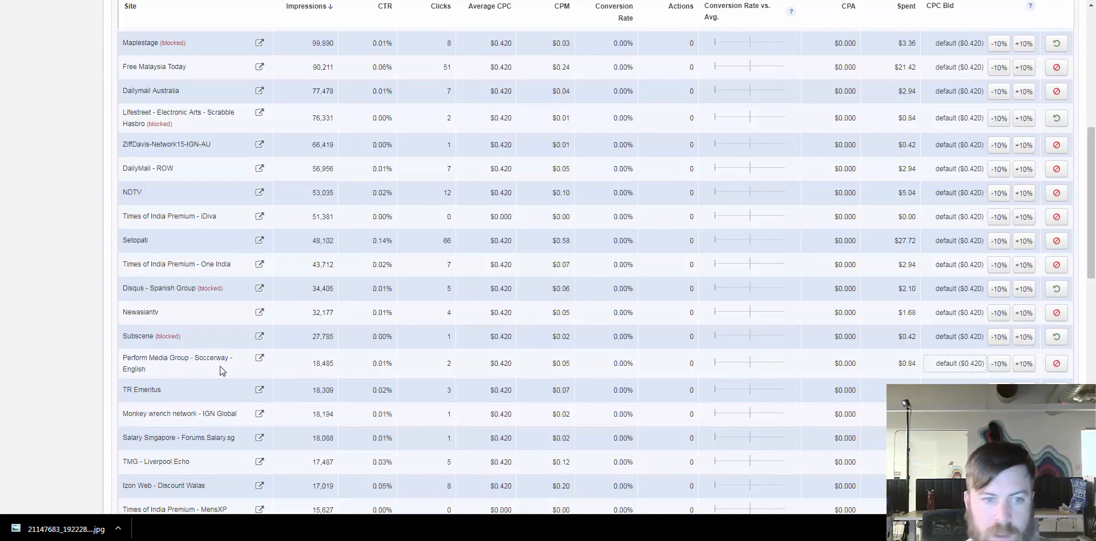
pyautogui.moveTo(125, 360); pyautogui.dragTo(183, 358)
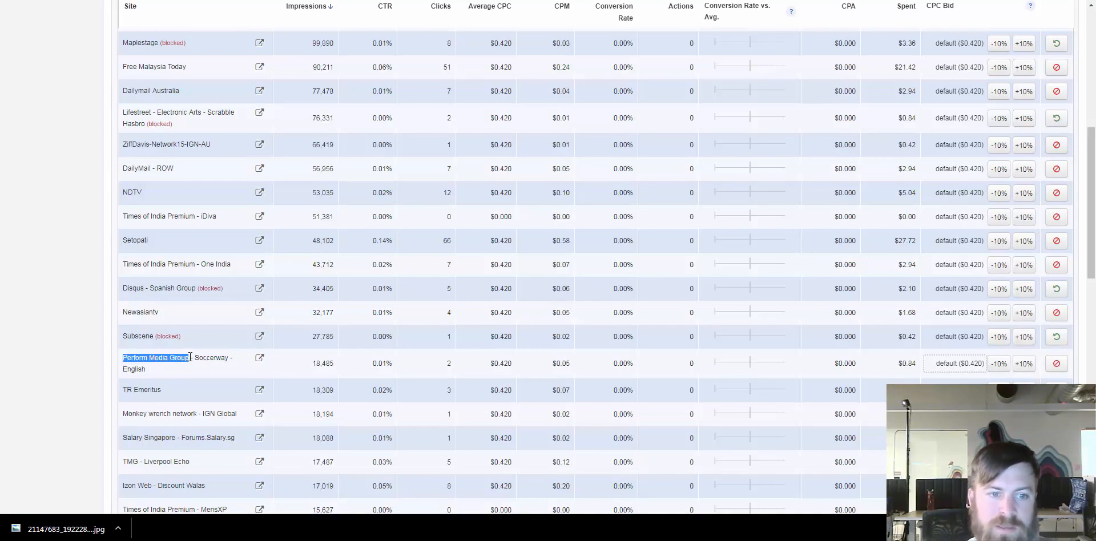
pyautogui.click(187, 358)
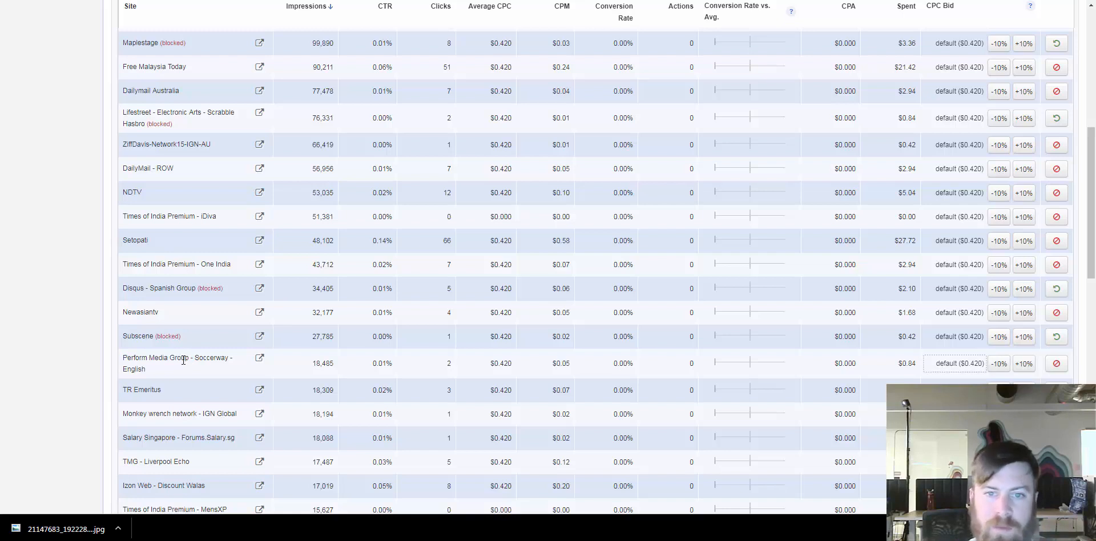
# - Check the impressions and CTR of Times of India Premium - iDiva and block that publisher from the campaign
pyautogui.doubleClick(333, 216)
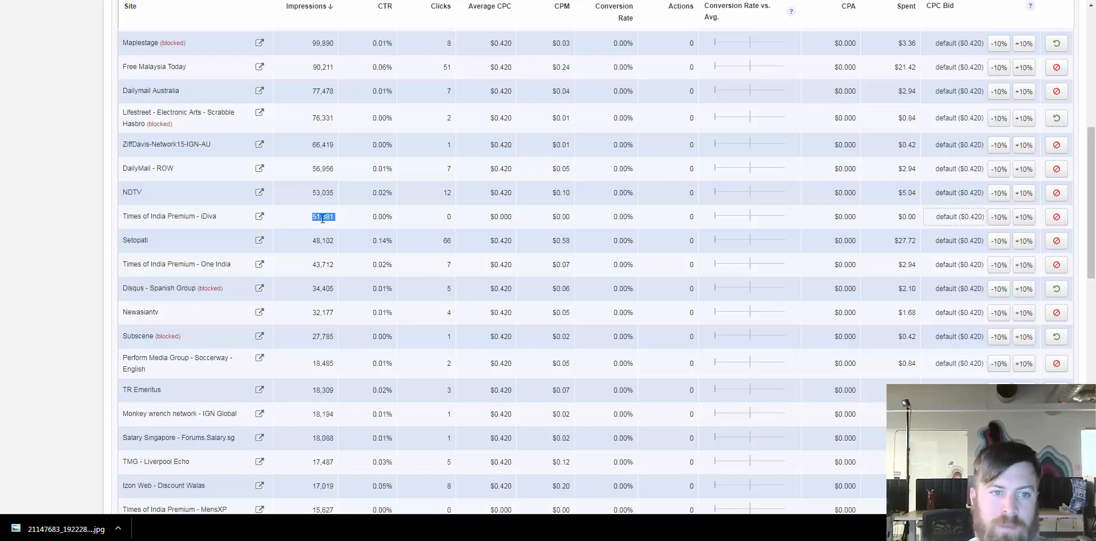
pyautogui.click(323, 217)
pyautogui.moveTo(123, 217); pyautogui.dragTo(212, 220)
pyautogui.click(226, 223)
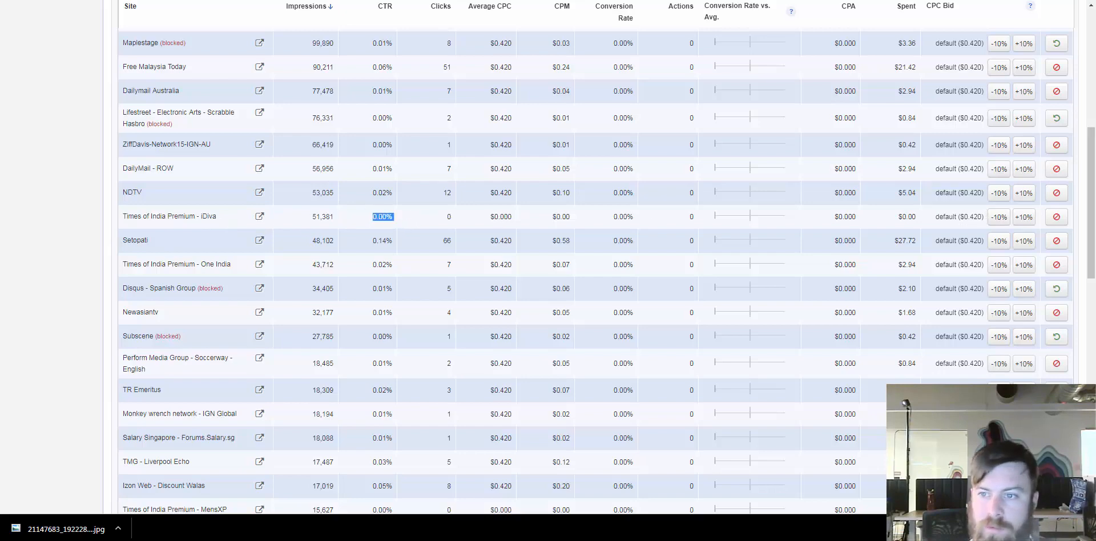
pyautogui.click(1056, 216)
pyautogui.click(980, 246)
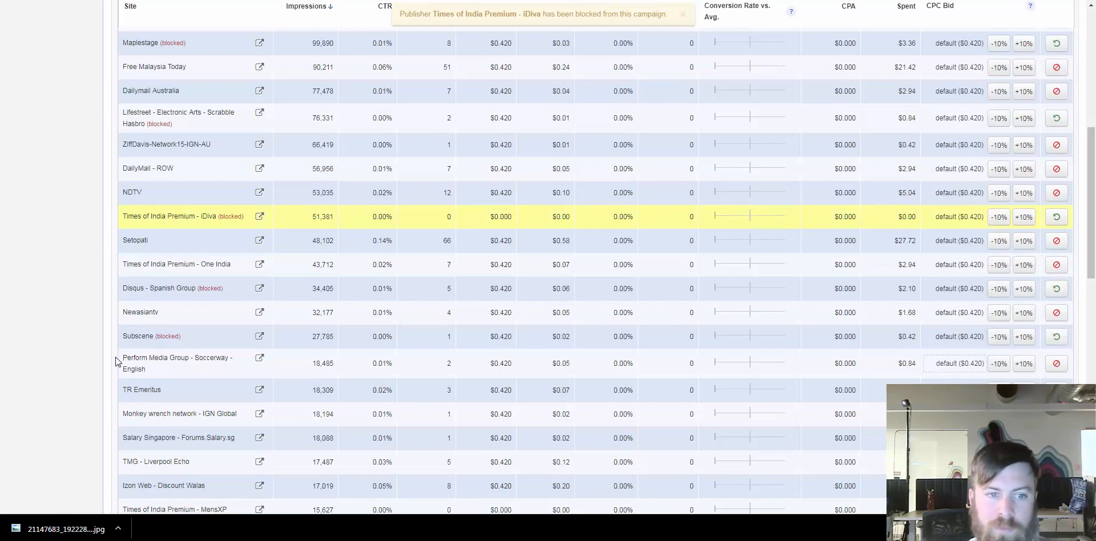
# - Open the Perform Media Group - Soccerway website, look over its ads, close it, and check the publisher's CTR in the report
pyautogui.moveTo(120, 358); pyautogui.dragTo(177, 368)
pyautogui.click(202, 367)
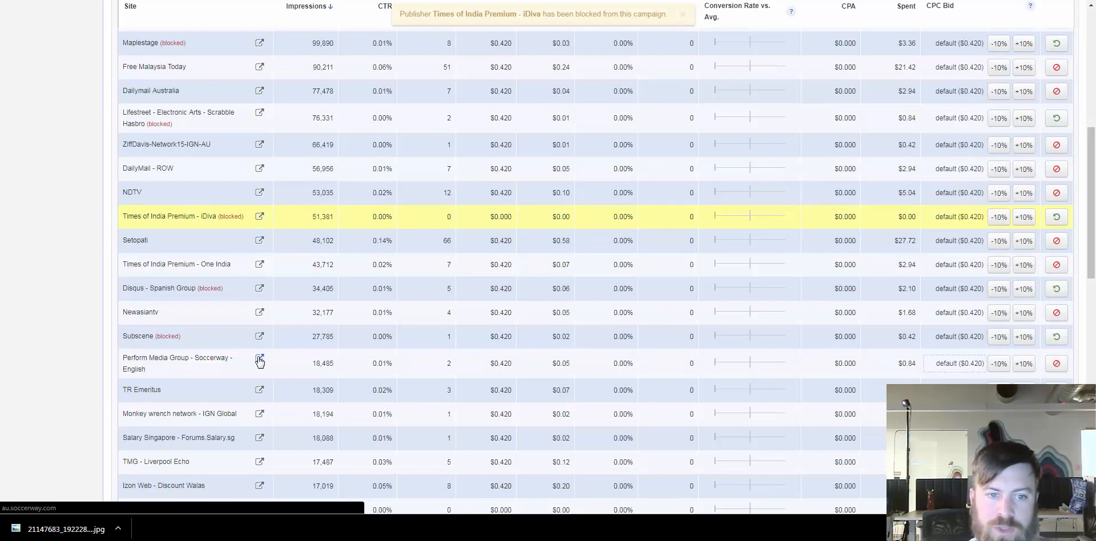
pyautogui.click(260, 359)
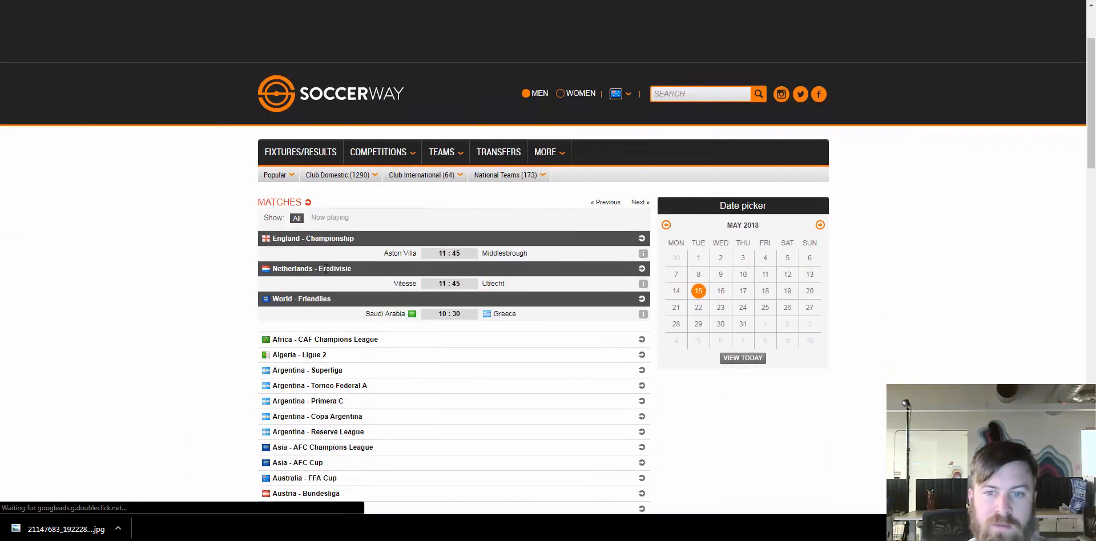
pyautogui.scroll(-8, 555, 231)
pyautogui.scroll(-7, 555, 234)
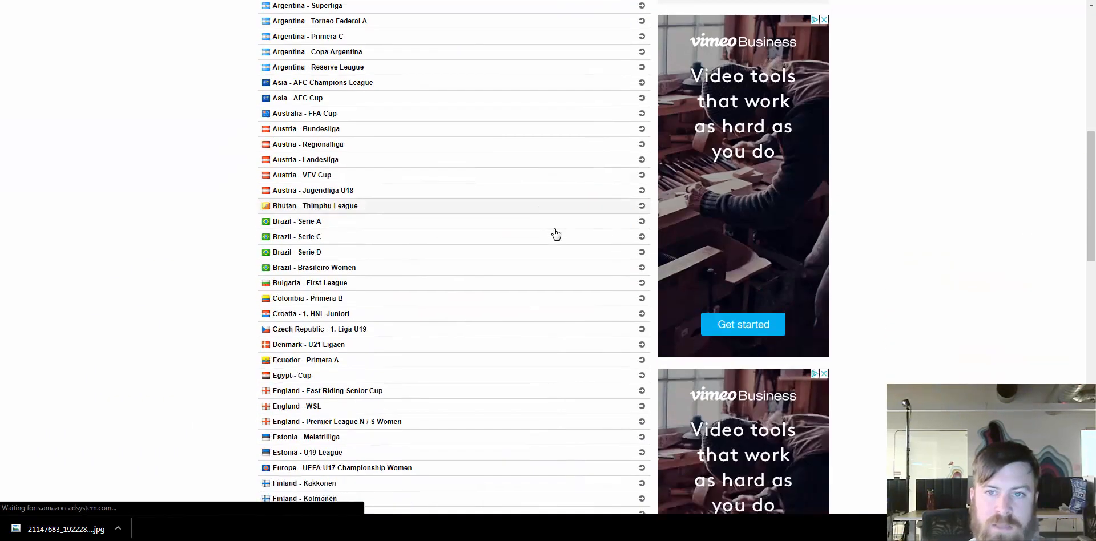
pyautogui.hotkey('ctrl', 'w')
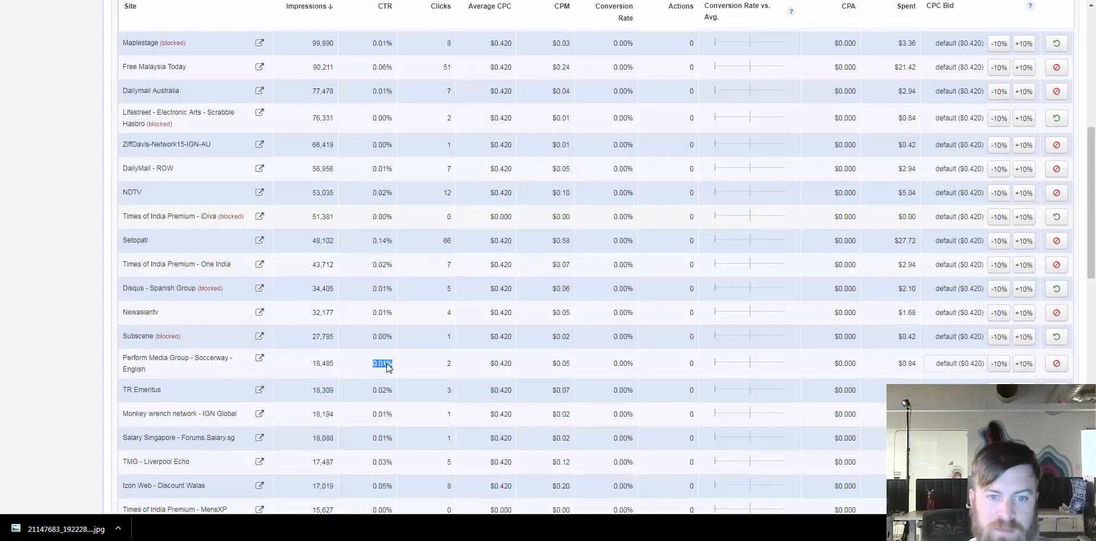
pyautogui.click(437, 369)
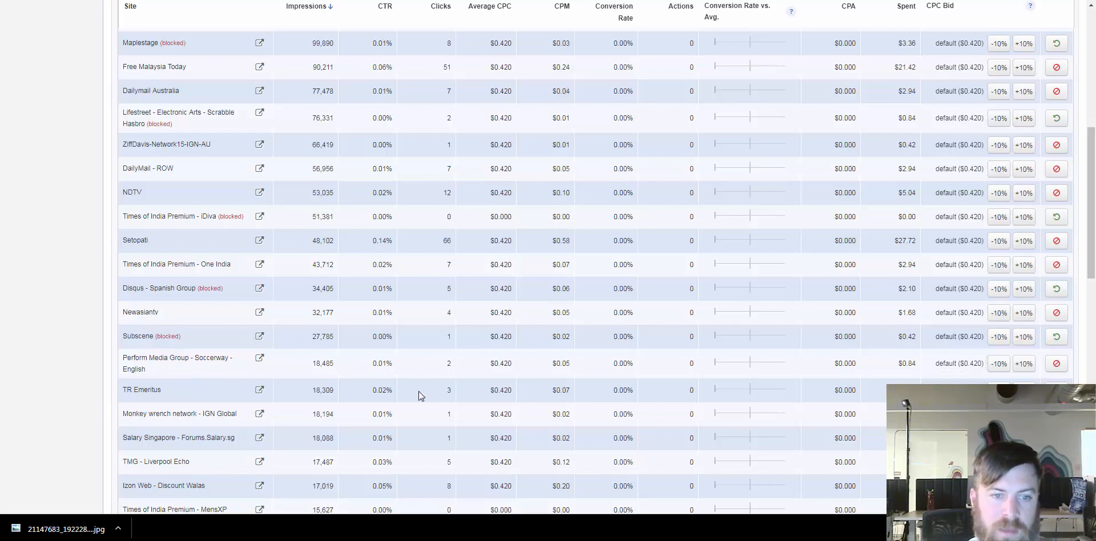
# - Look through the lower-impression publishers and open the website of HT Media Ltd - Hindustantimes.com
pyautogui.scroll(-1, 442, 410)
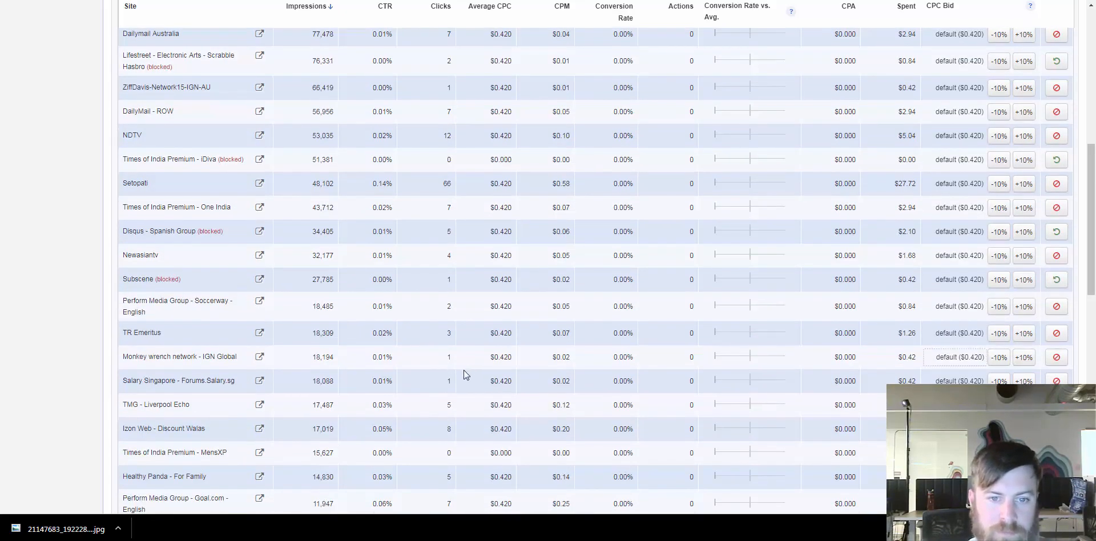
pyautogui.scroll(-1, 453, 377)
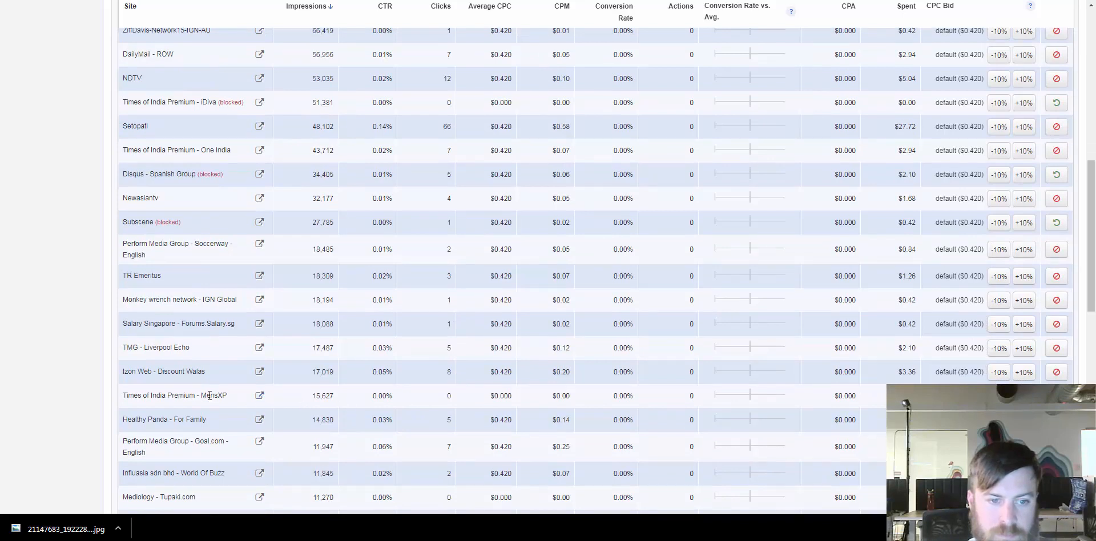
pyautogui.scroll(-1, 230, 448)
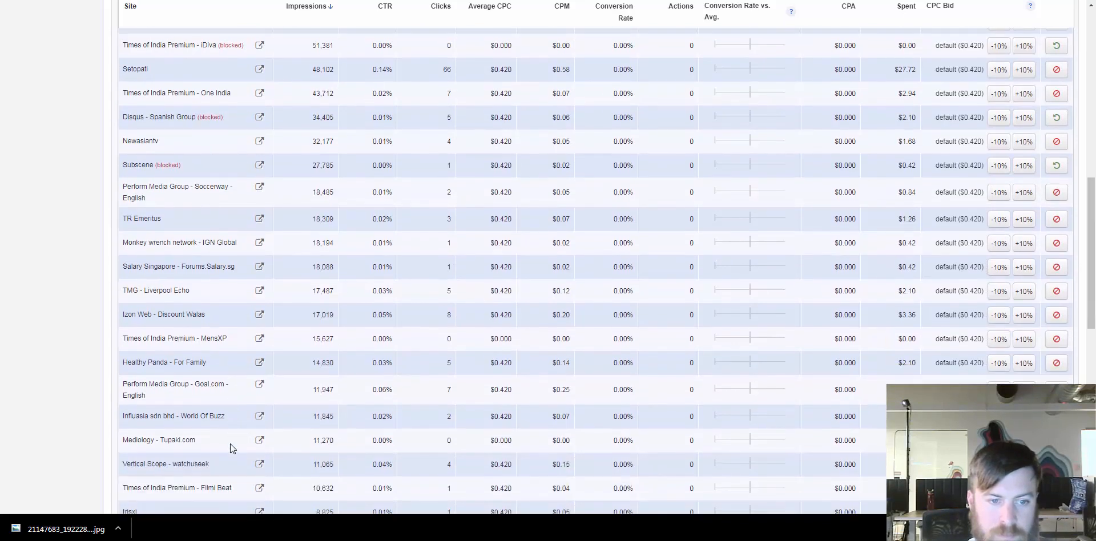
pyautogui.scroll(-1, 230, 445)
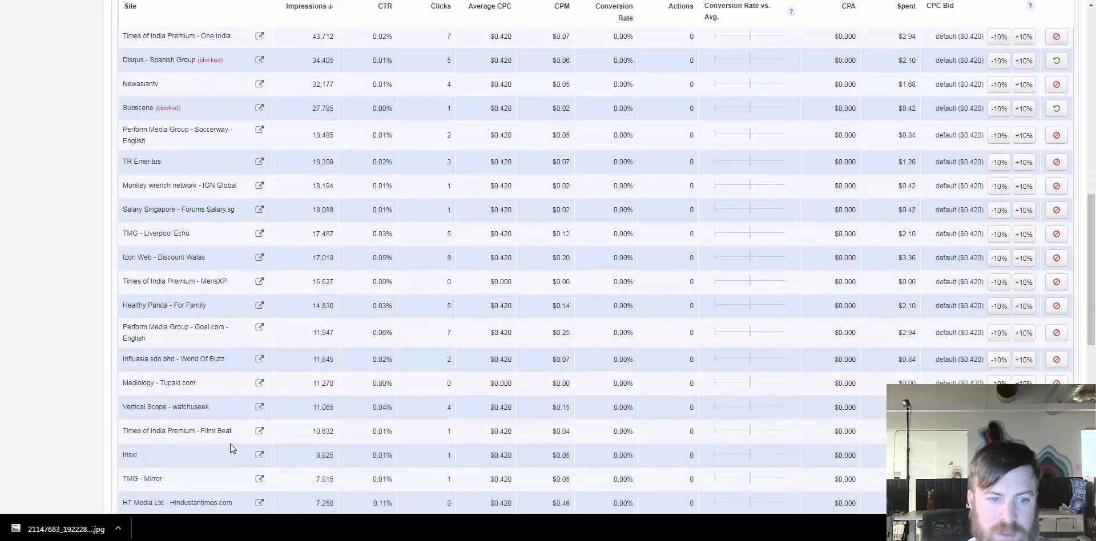
pyautogui.scroll(-2, 230, 444)
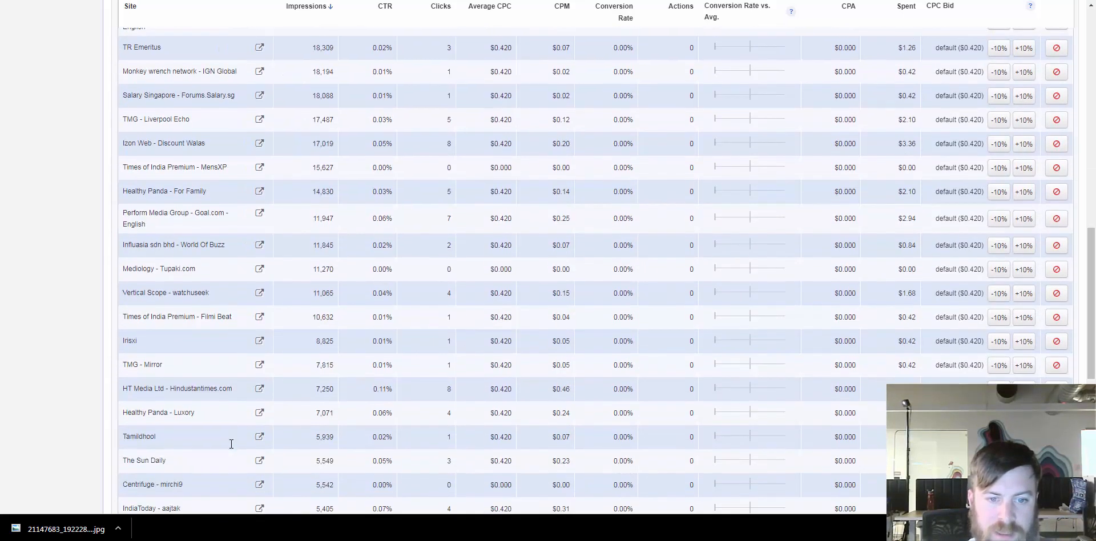
pyautogui.moveTo(130, 390); pyautogui.dragTo(219, 391)
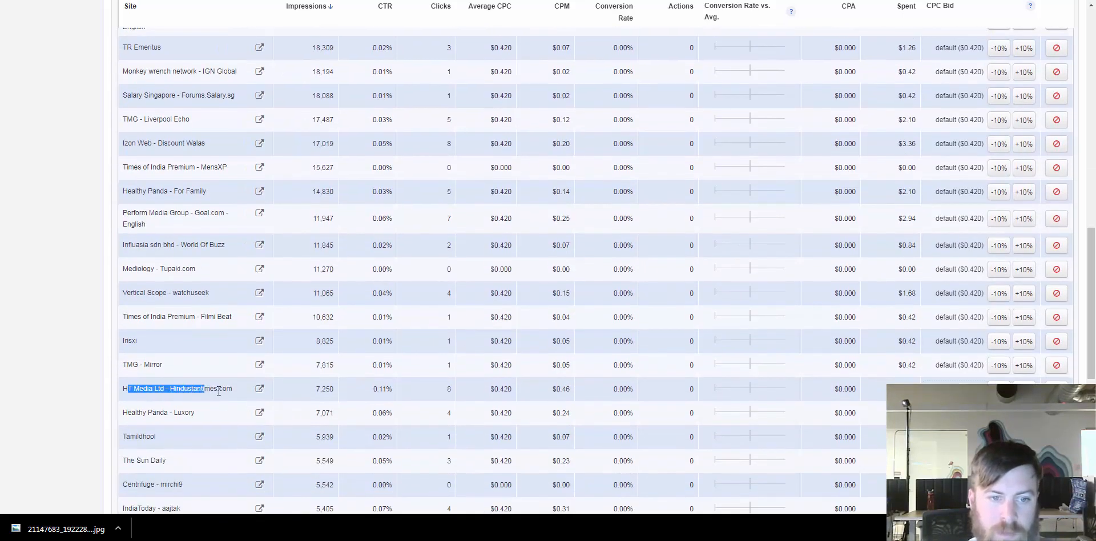
pyautogui.click(222, 390)
pyautogui.click(259, 390)
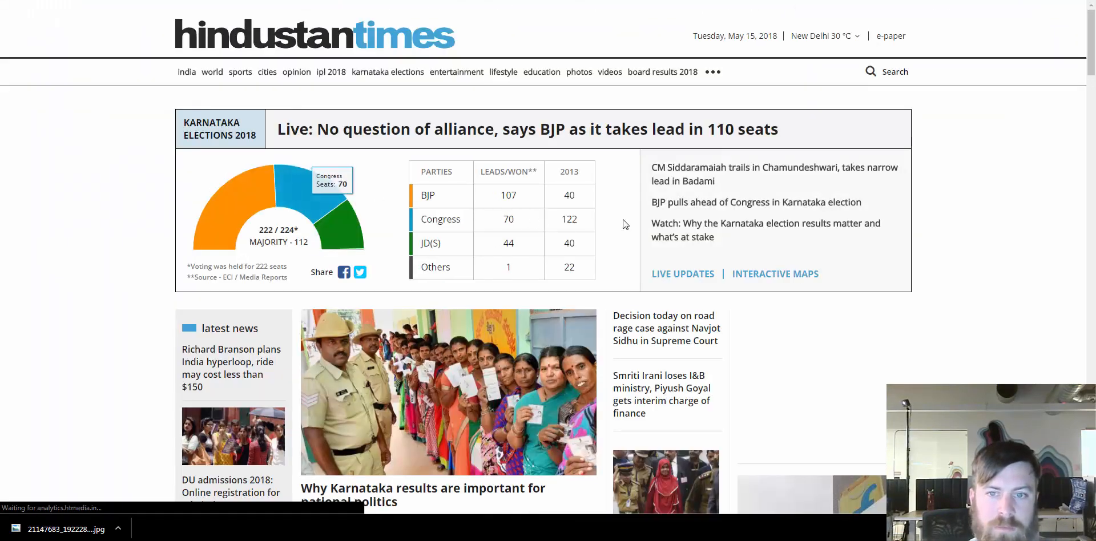
# - Review the Hindustan Times home page for banner ads and sponsored content
pyautogui.scroll(-4, 288, 228)
pyautogui.scroll(-9, 288, 227)
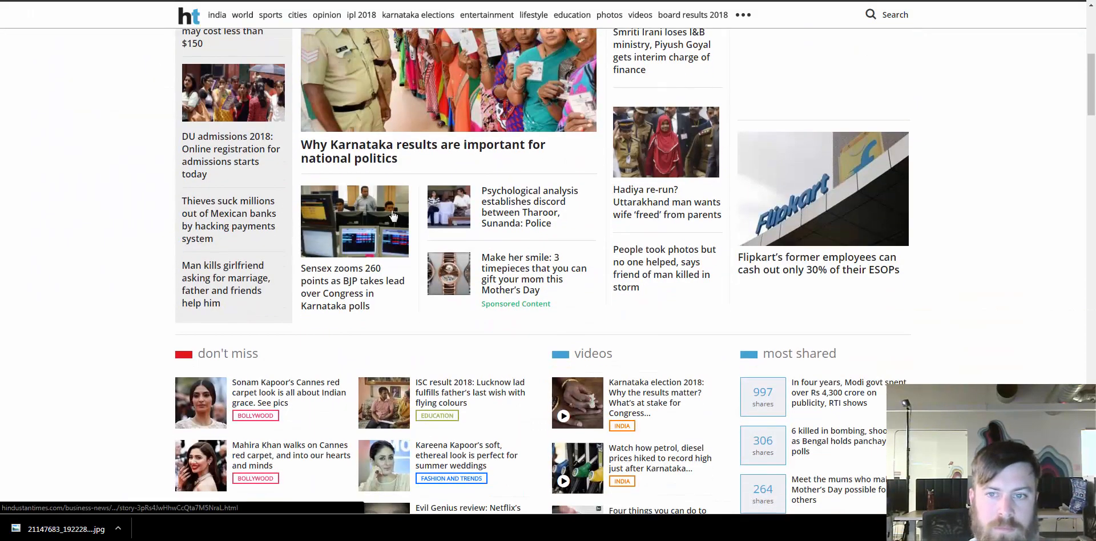
pyautogui.scroll(11, 550, 209)
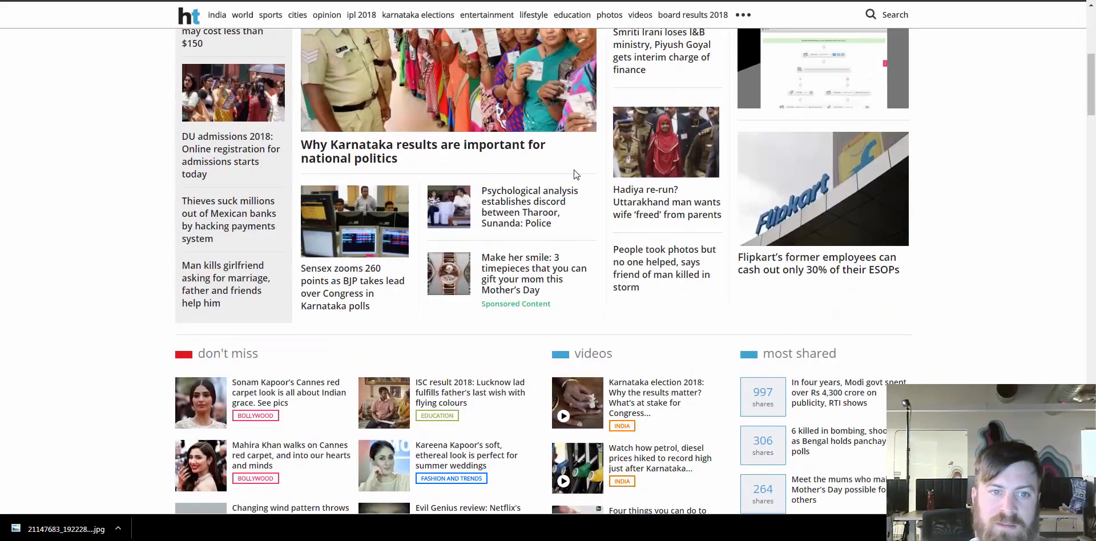
pyautogui.scroll(-7, 345, 252)
pyautogui.scroll(9, 643, 233)
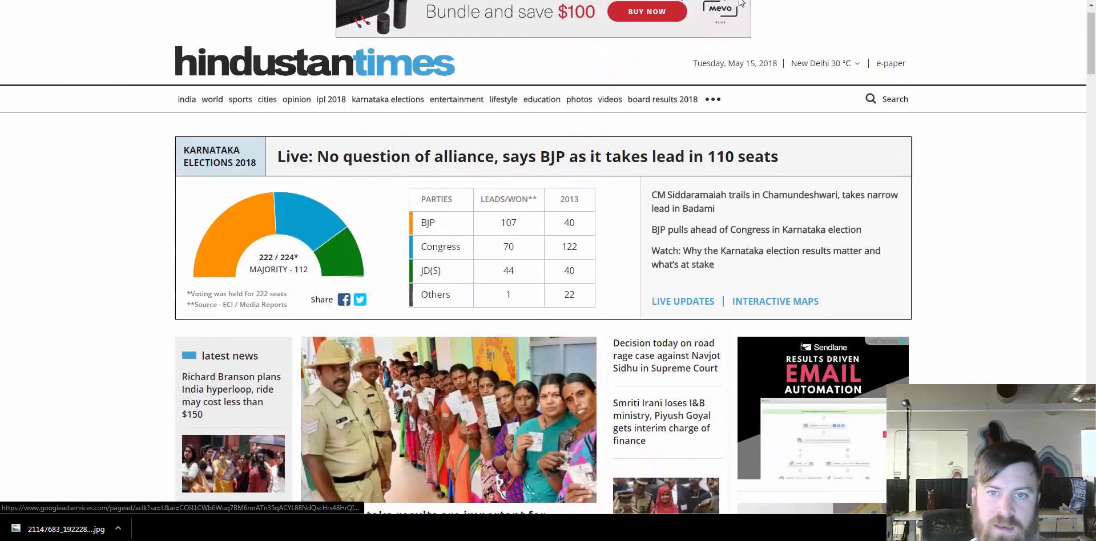
pyautogui.scroll(-6, 562, 254)
# - Open the Hindustan Times article on the police psychological analysis and examine its sponsored recommendation blocks
pyautogui.click(526, 212)
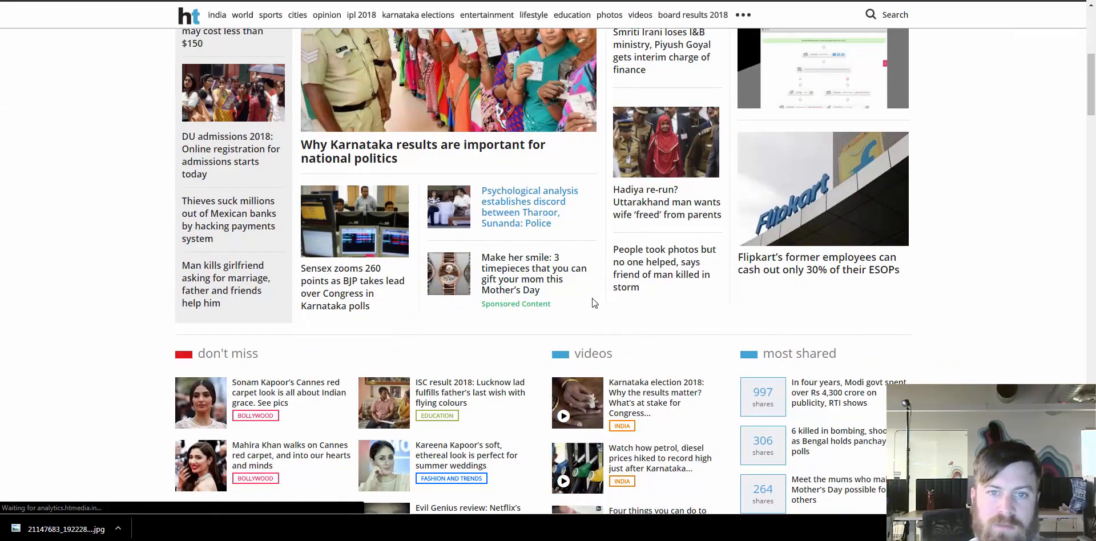
pyautogui.scroll(-7, 523, 258)
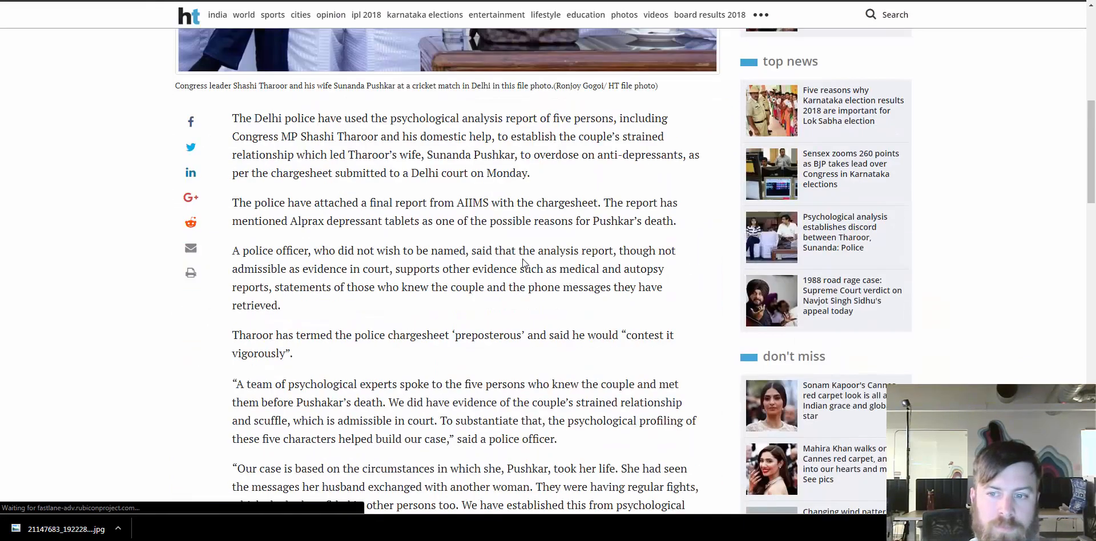
pyautogui.scroll(-7, 522, 262)
pyautogui.scroll(-7, 523, 262)
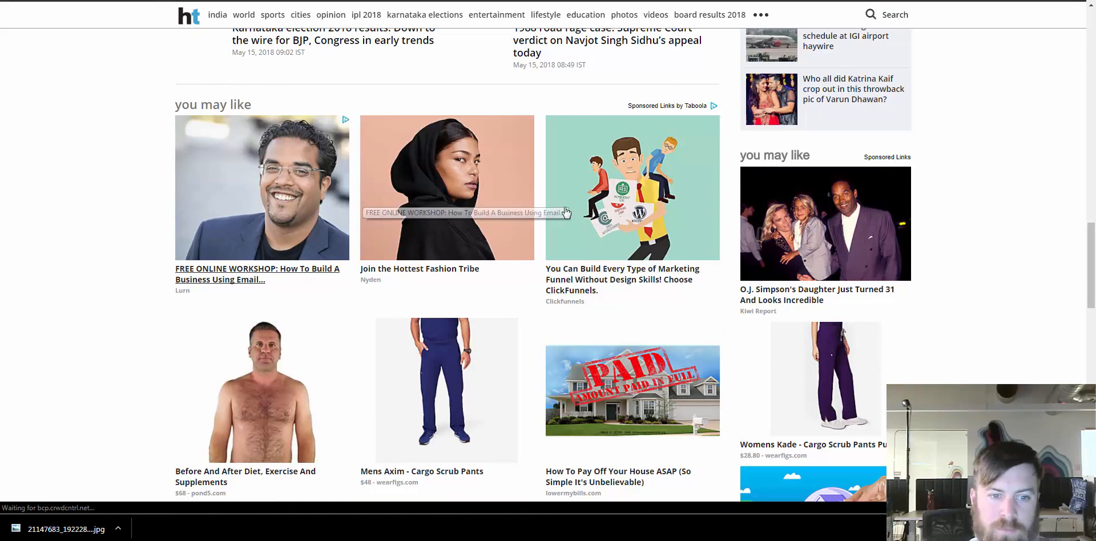
pyautogui.scroll(5, 663, 219)
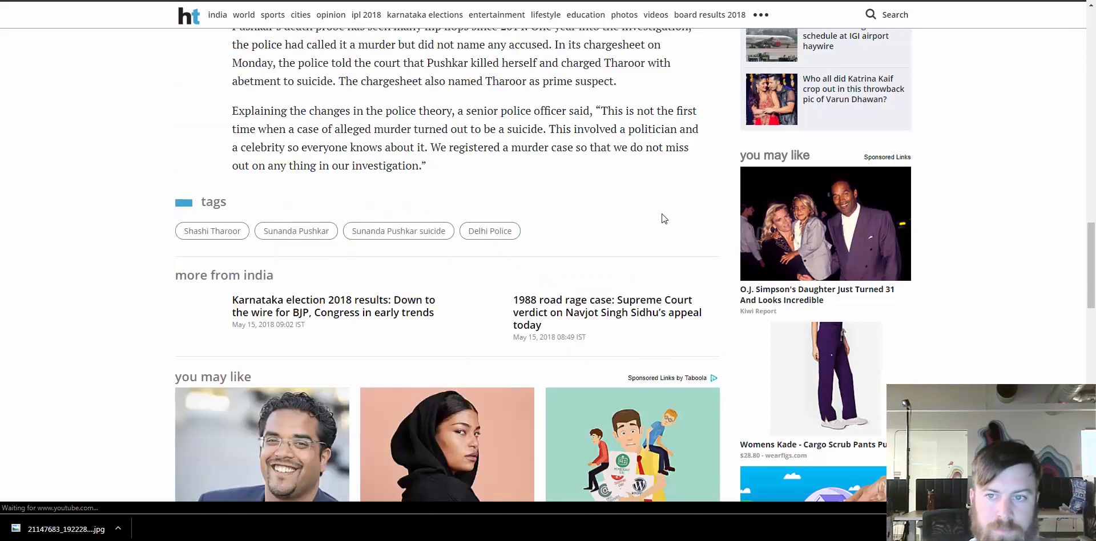
pyautogui.scroll(-3, 688, 278)
pyautogui.scroll(1, 799, 171)
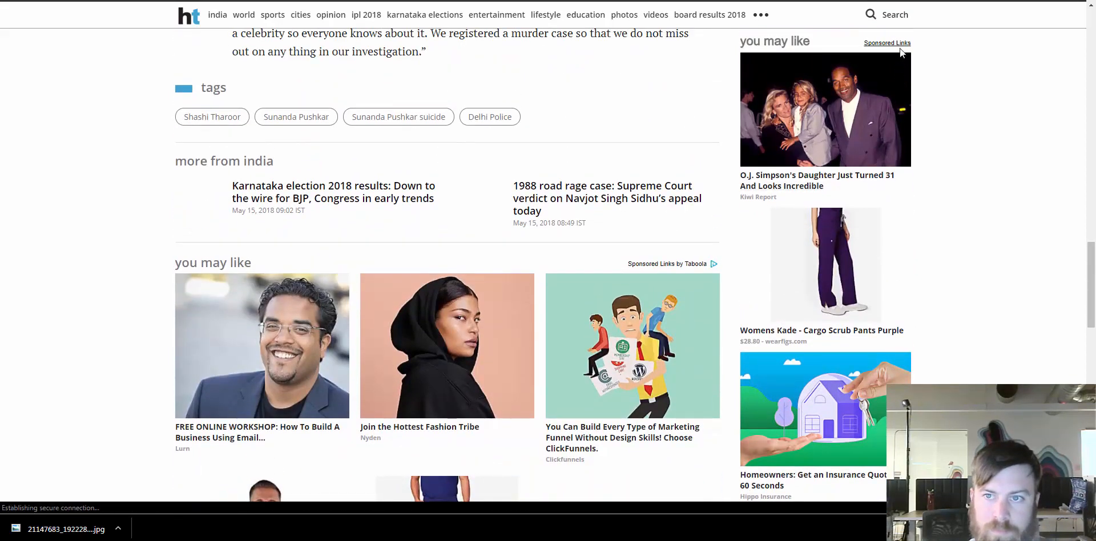
# - Check the provider of the article's side-column sponsored links, review the remaining ads, and return to the site report
pyautogui.click(899, 45)
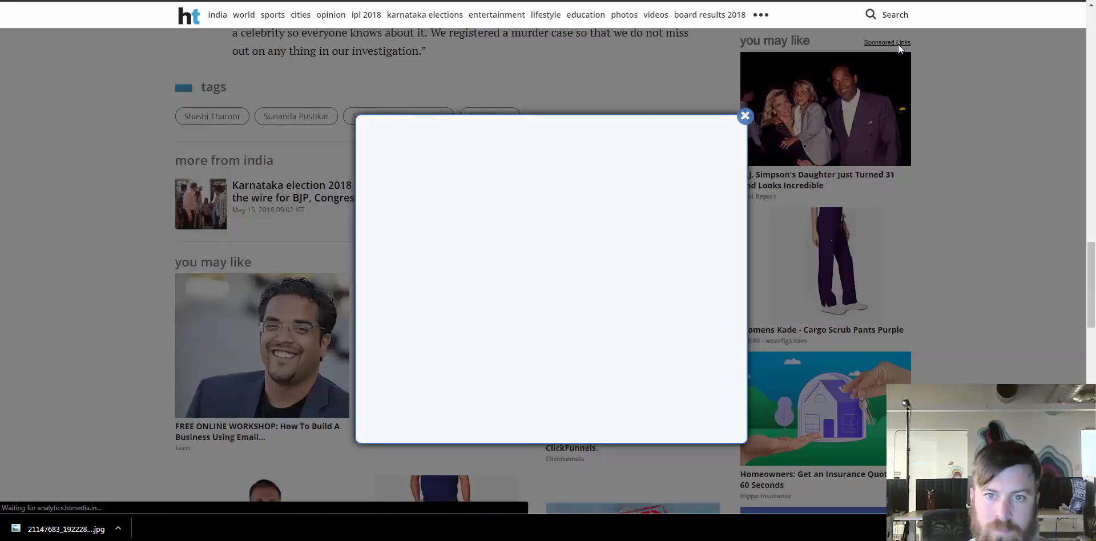
pyautogui.click(745, 117)
pyautogui.scroll(-5, 839, 171)
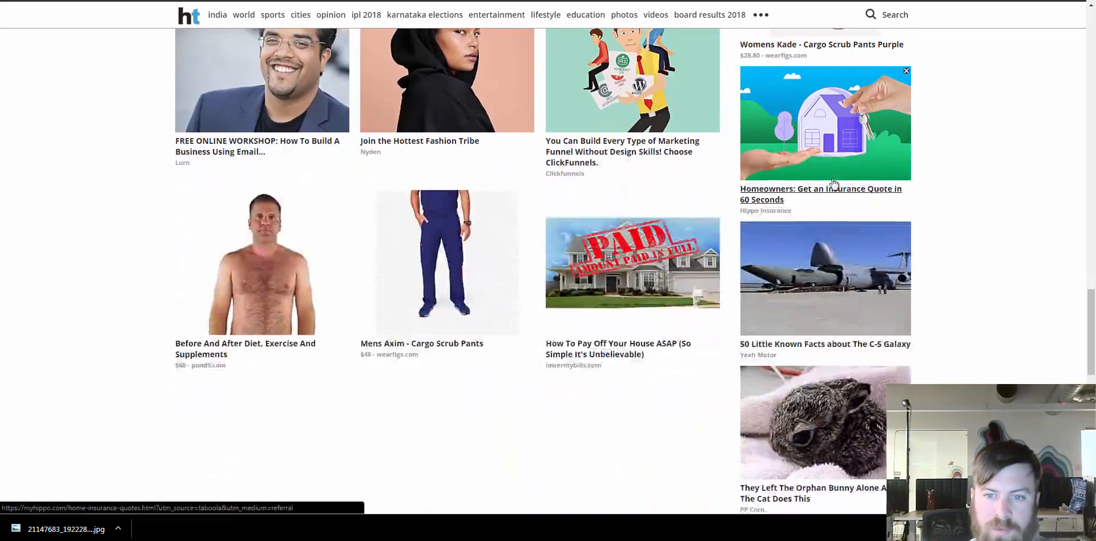
pyautogui.scroll(-1, 839, 200)
pyautogui.scroll(-1, 838, 205)
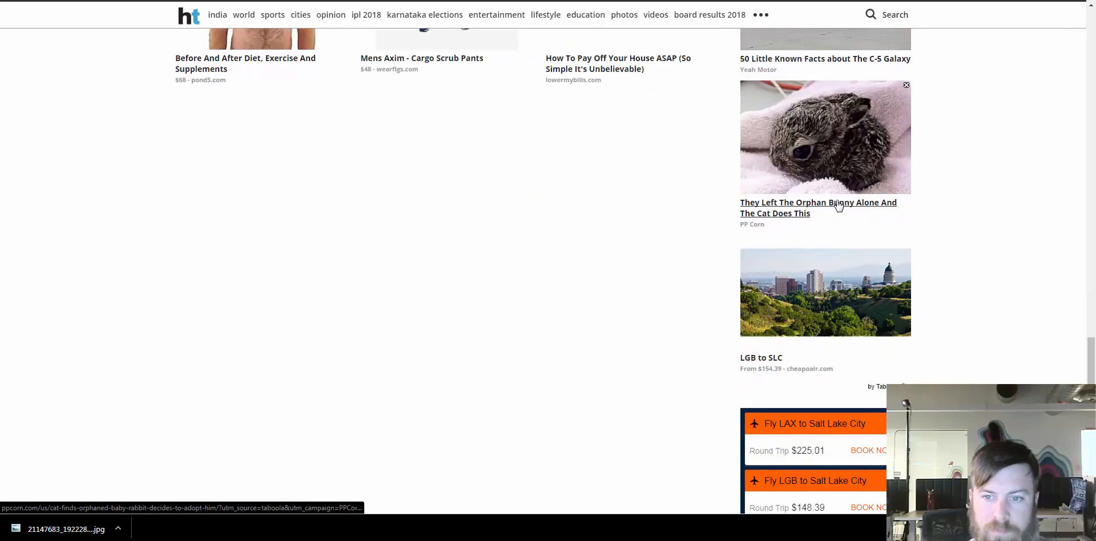
pyautogui.scroll(5, 838, 205)
pyautogui.scroll(2, 821, 203)
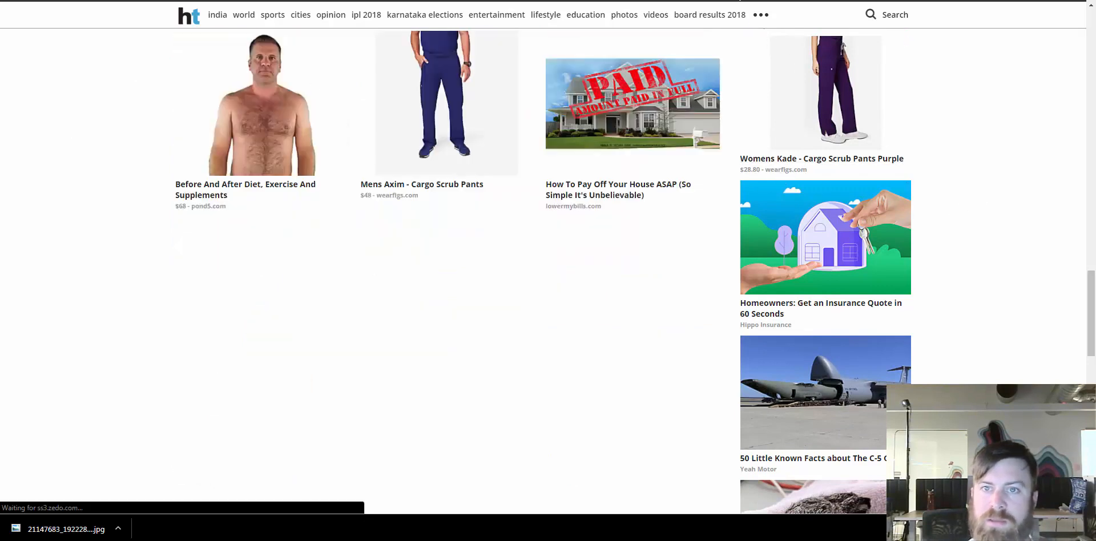
pyautogui.click(736, 1)
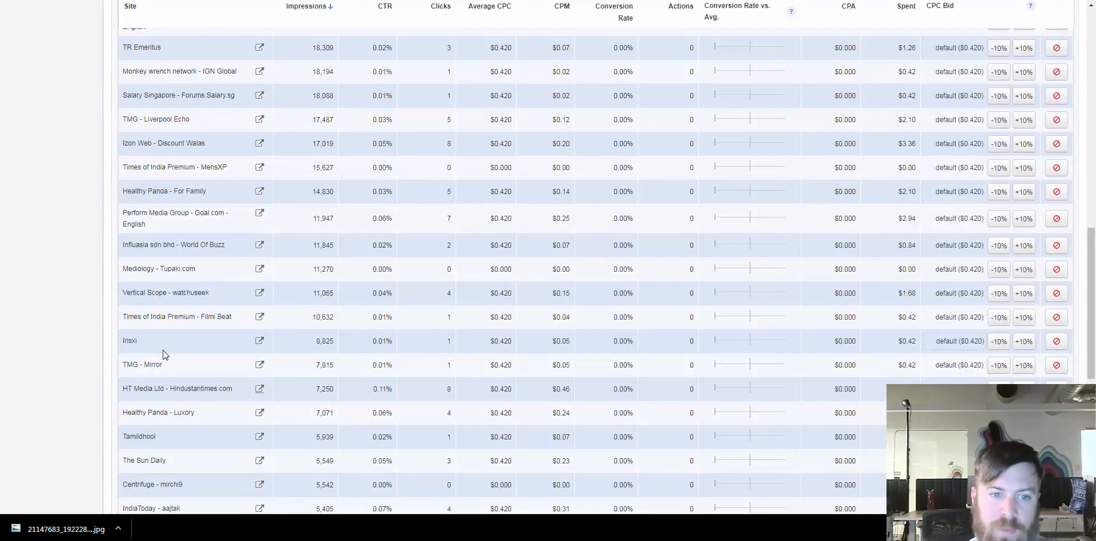
# - Open the Irisxi publisher's website, dismiss its Facebook pop-up, and review the sponsor banners in the drama list
pyautogui.click(260, 341)
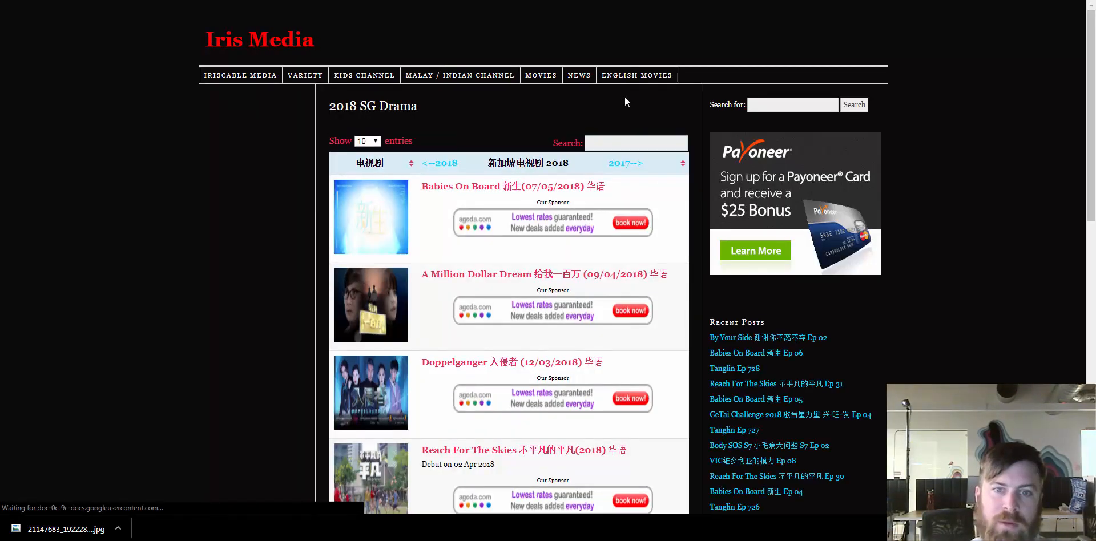
pyautogui.scroll(-6, 645, 200)
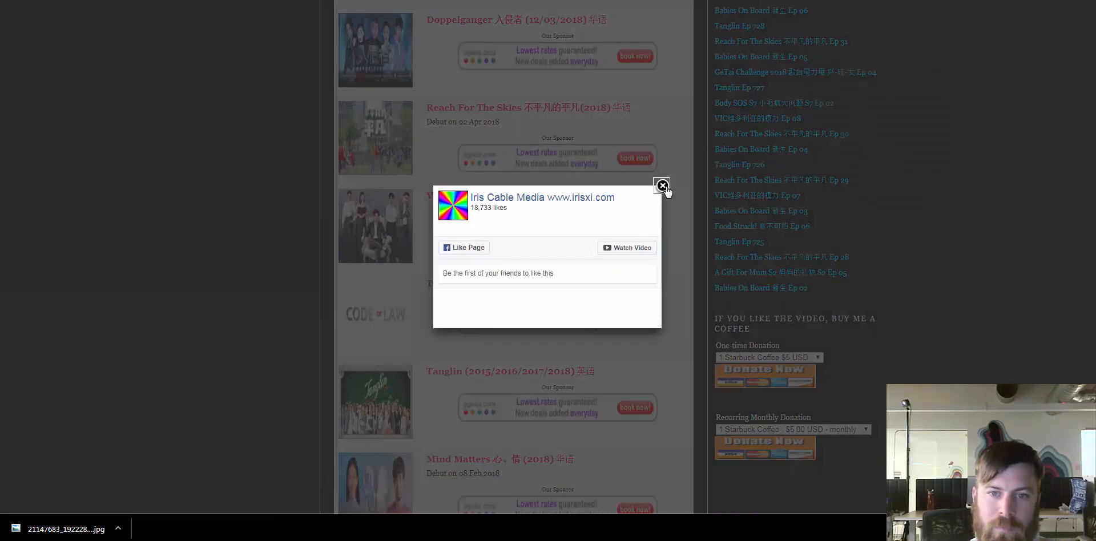
pyautogui.click(657, 186)
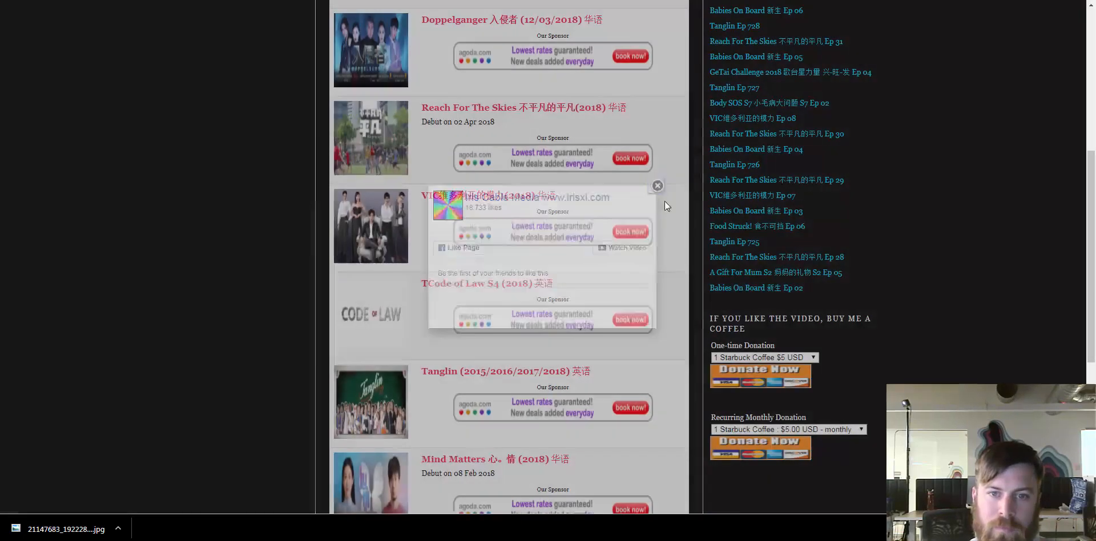
pyautogui.scroll(-6, 662, 211)
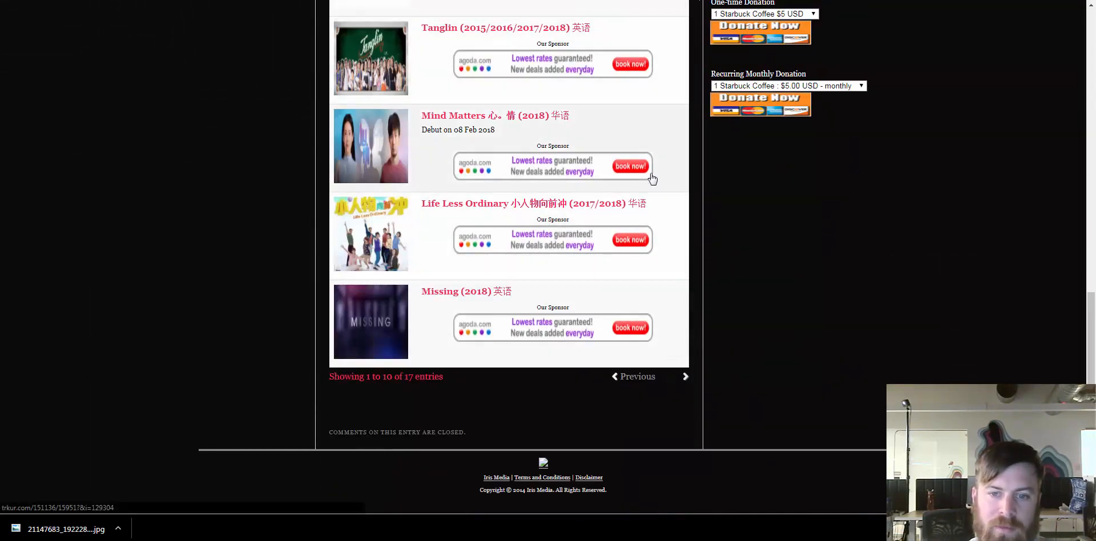
pyautogui.scroll(7, 650, 177)
pyautogui.scroll(-7, 594, 259)
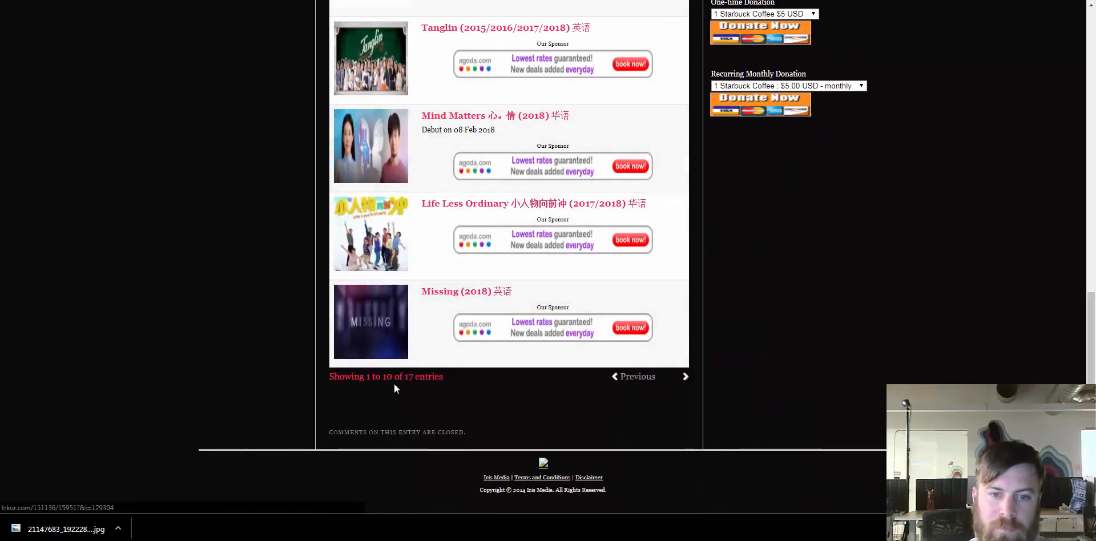
# - Show the next page of the 2018 SG Drama list and review it from its first entries
pyautogui.moveTo(385, 377); pyautogui.dragTo(440, 377)
pyautogui.click(438, 375)
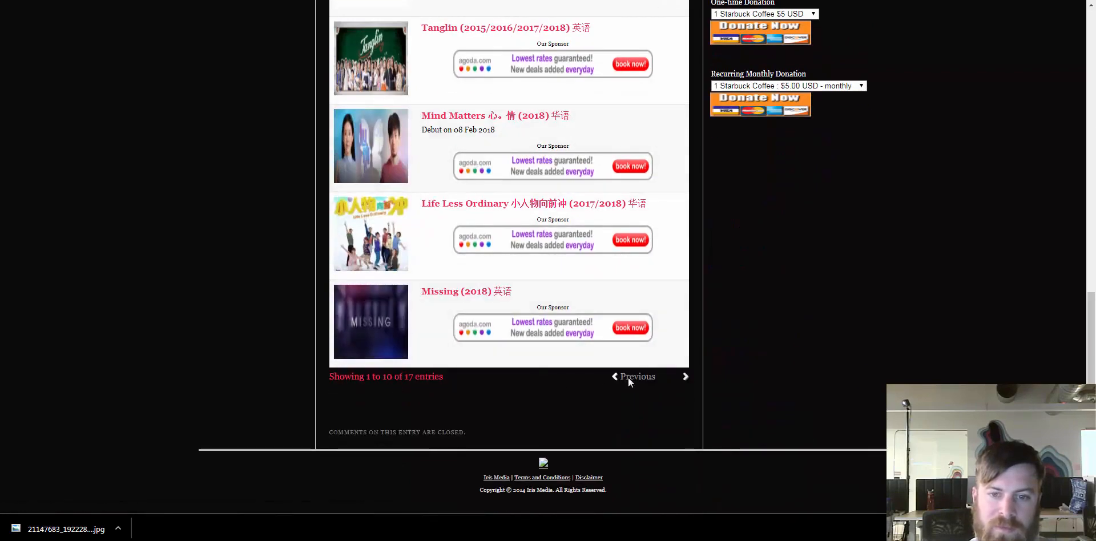
pyautogui.click(686, 376)
pyautogui.scroll(8, 626, 161)
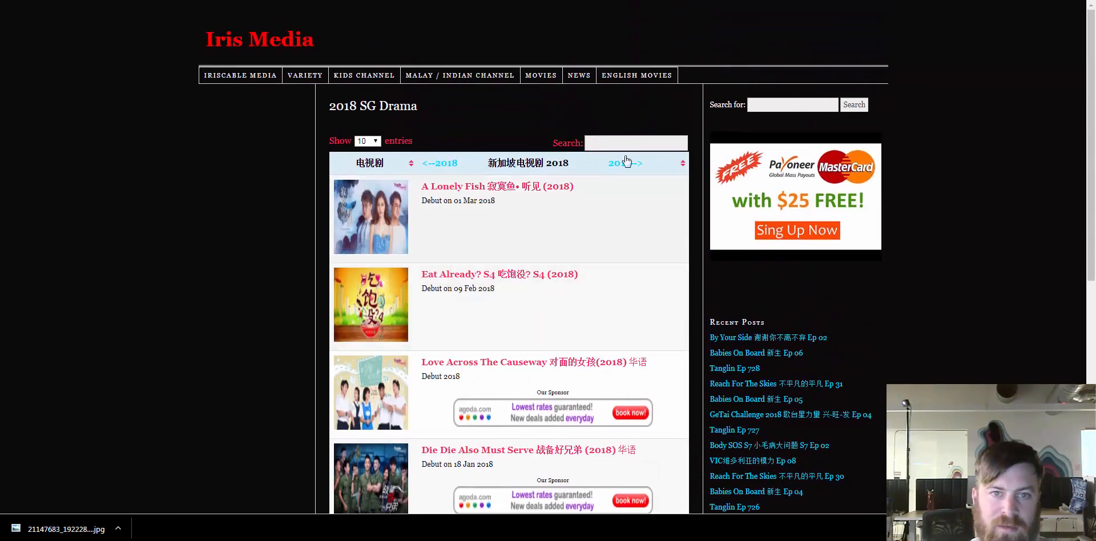
# - Return to the campaign's site report and block the Irisxi publisher
pyautogui.click(342, 1)
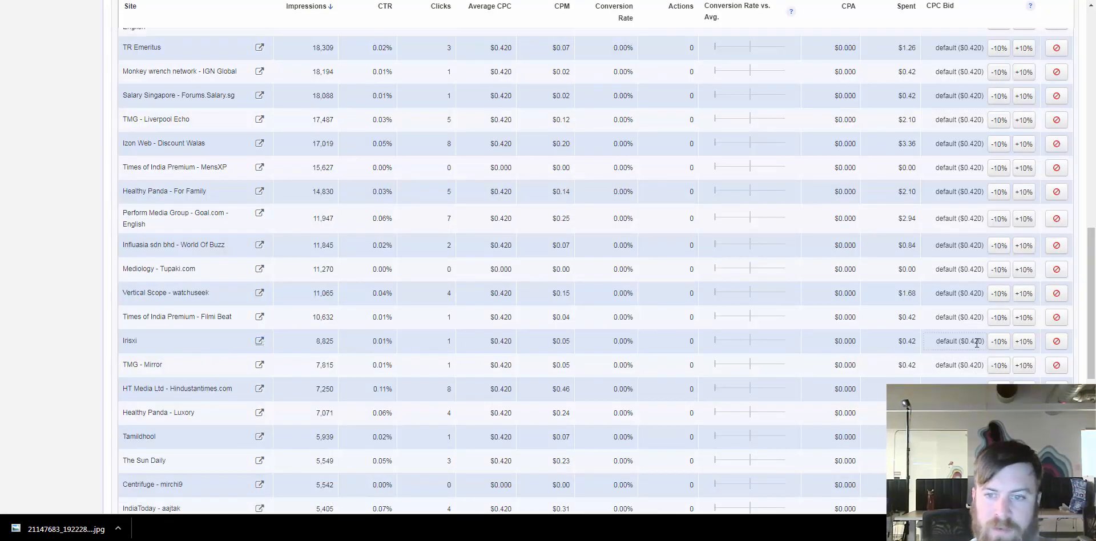
pyautogui.click(1056, 341)
pyautogui.click(970, 365)
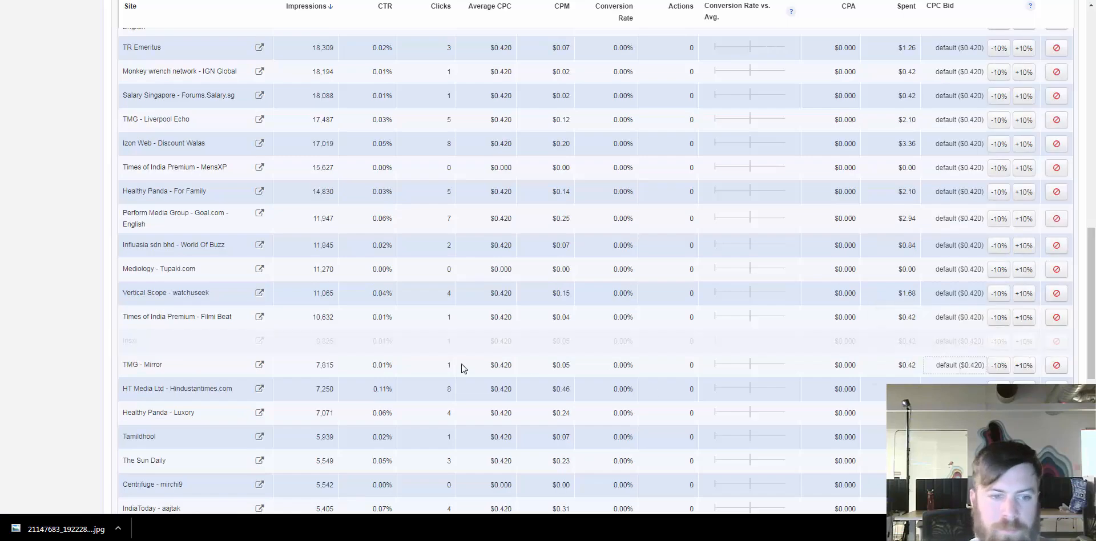
# - Review the impressions, CTR and clicks of the remaining publisher sites on the report's first page
pyautogui.scroll(-4, 280, 382)
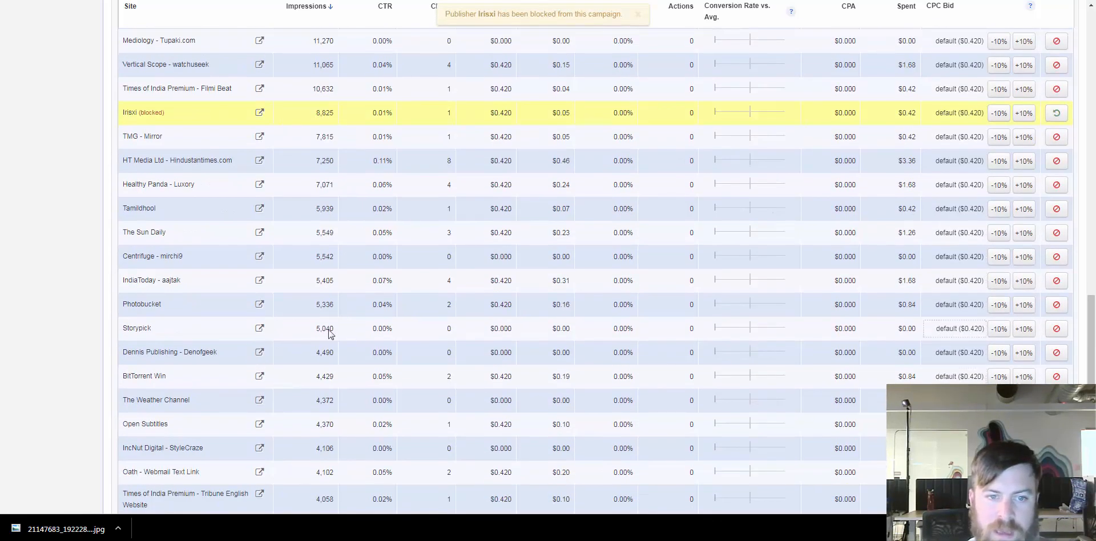
pyautogui.scroll(-3, 262, 338)
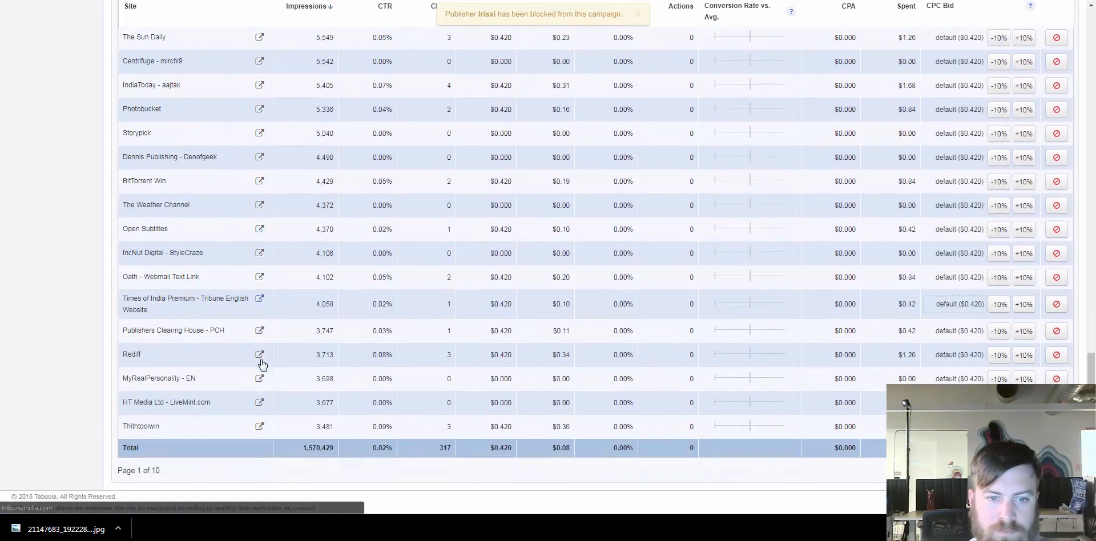
pyautogui.moveTo(323, 276); pyautogui.dragTo(343, 427)
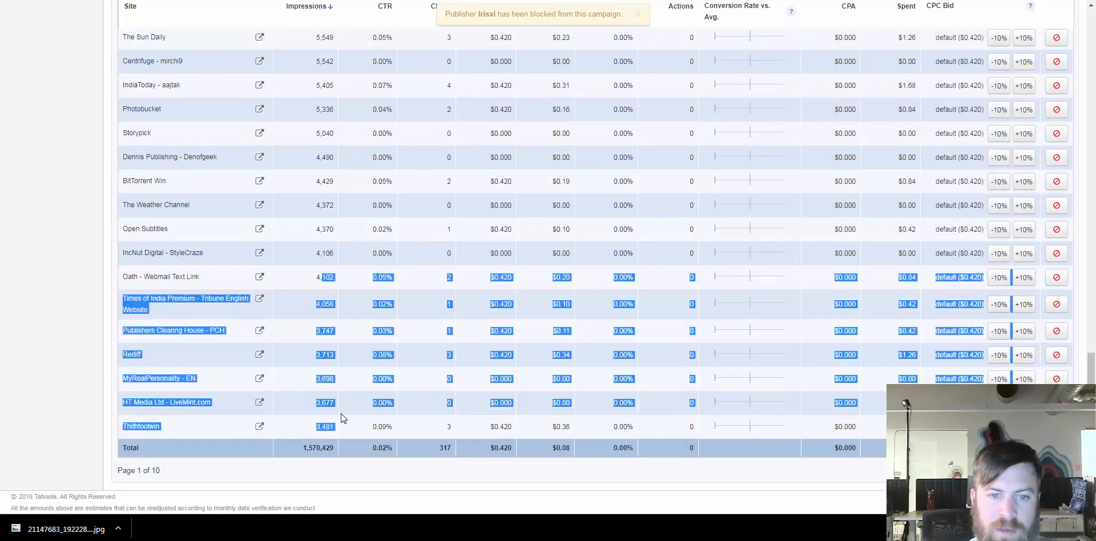
pyautogui.click(337, 422)
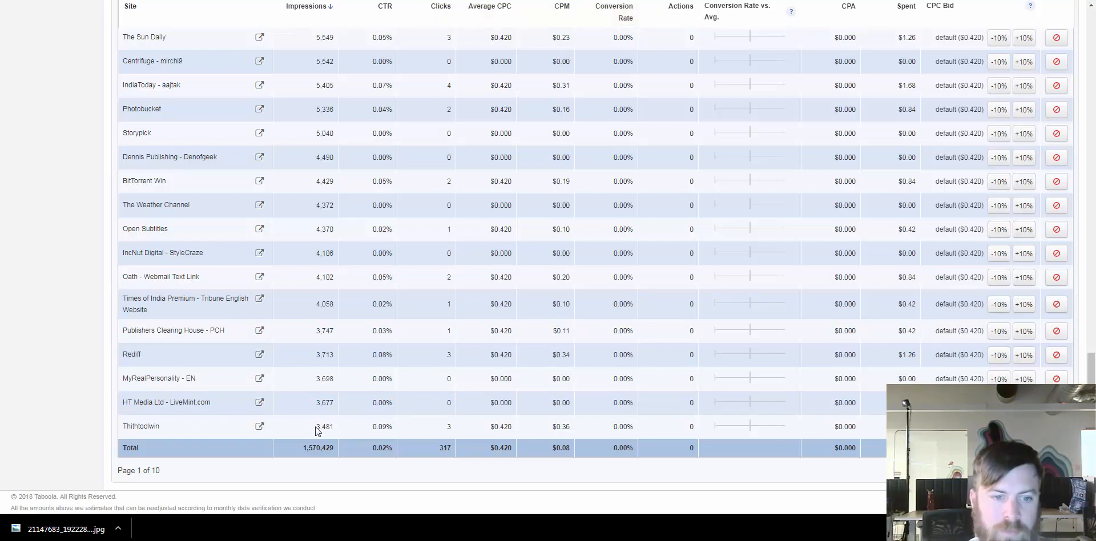
pyautogui.scroll(4, 337, 417)
pyautogui.scroll(15, 415, 381)
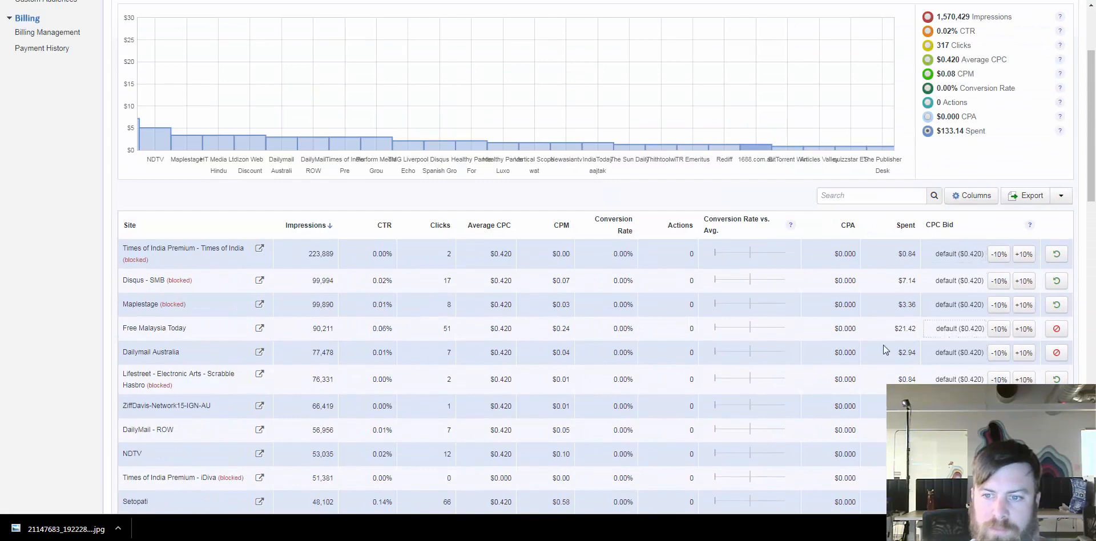
pyautogui.scroll(-15, 883, 253)
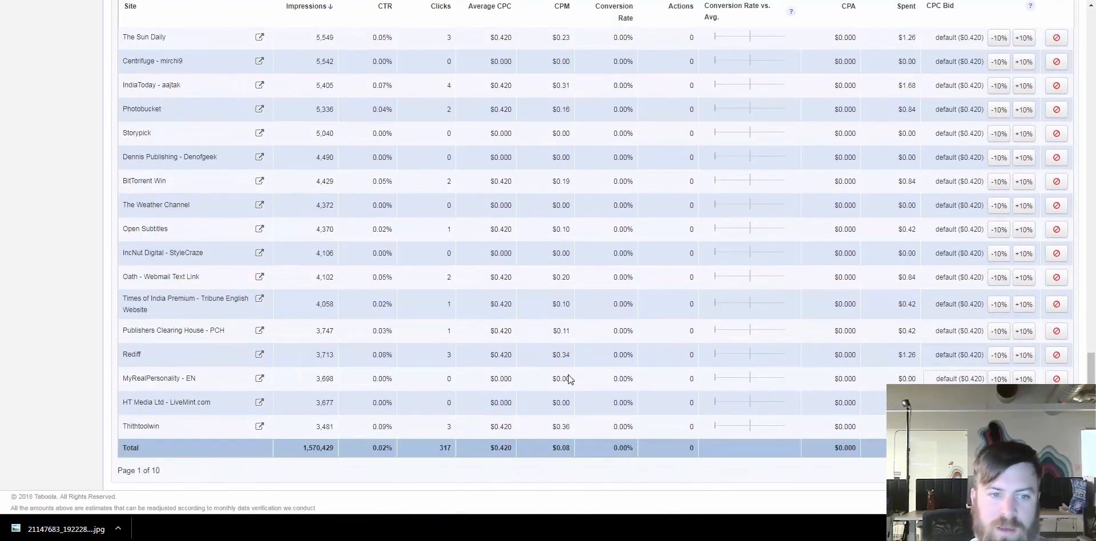
pyautogui.scroll(6, 565, 371)
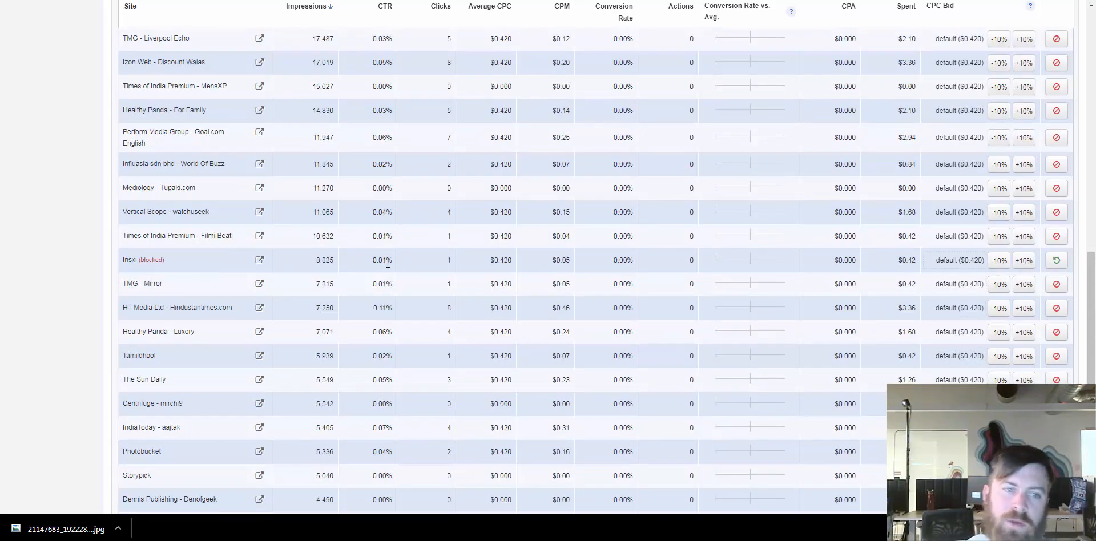
pyautogui.scroll(12, 495, 295)
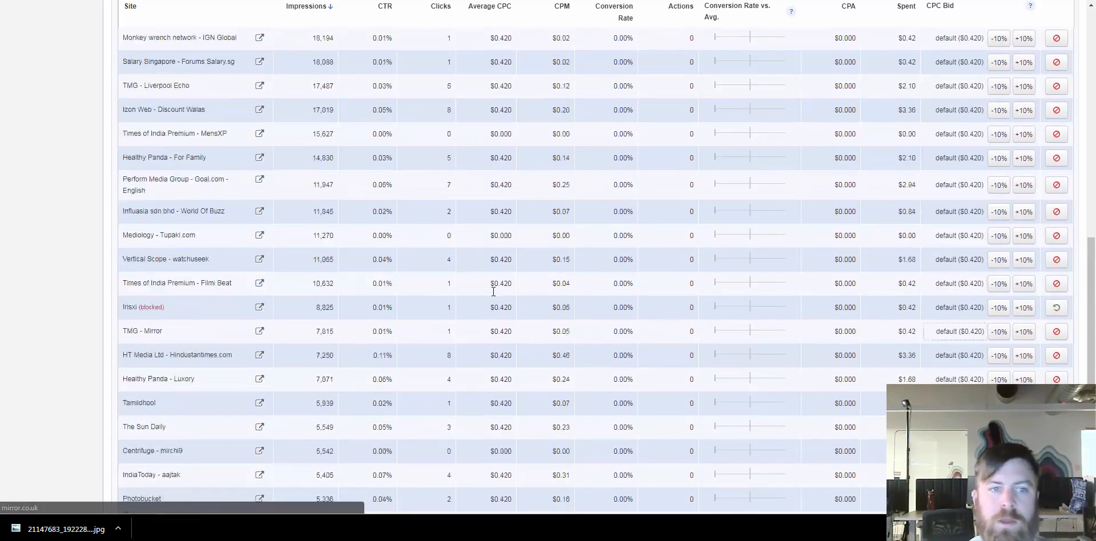
pyautogui.scroll(2, 495, 296)
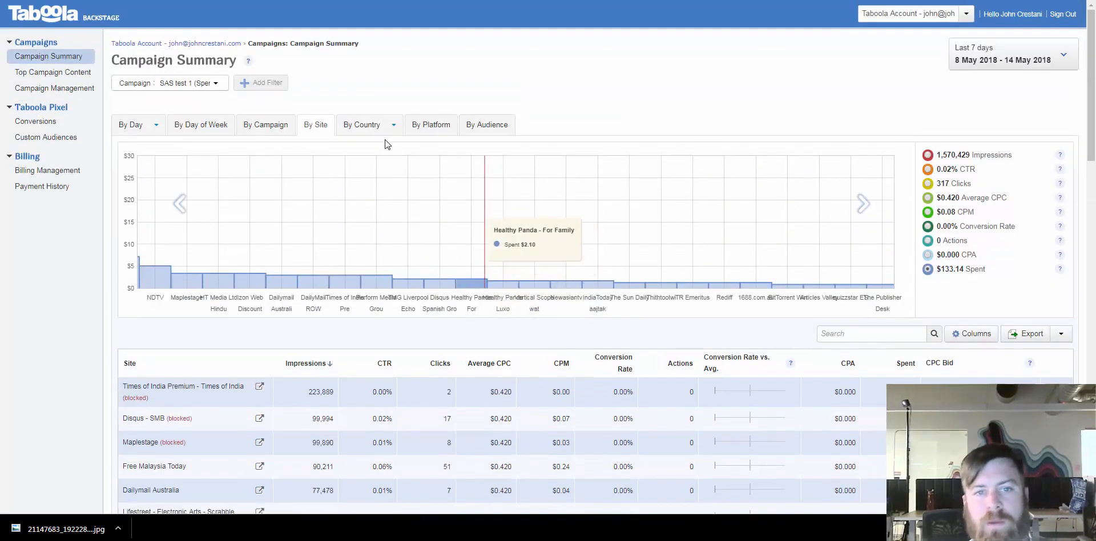
# - Show the campaign's results by country and compare Singapore's impressions and spend with those of Australia, Costa Rica, Puerto Rico, Bahamas and Gibraltar
pyautogui.click(364, 129)
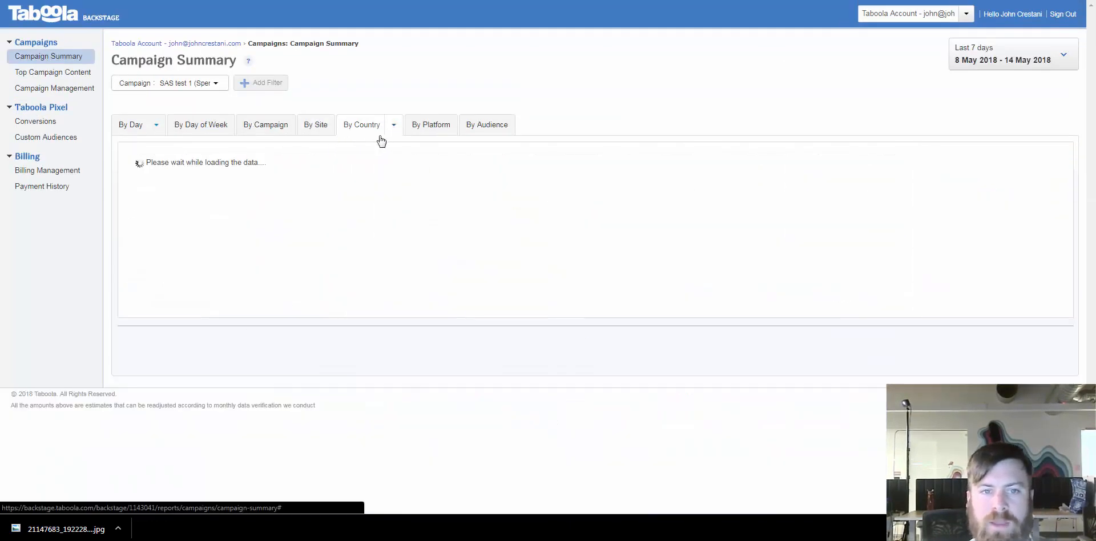
pyautogui.scroll(-2, 432, 361)
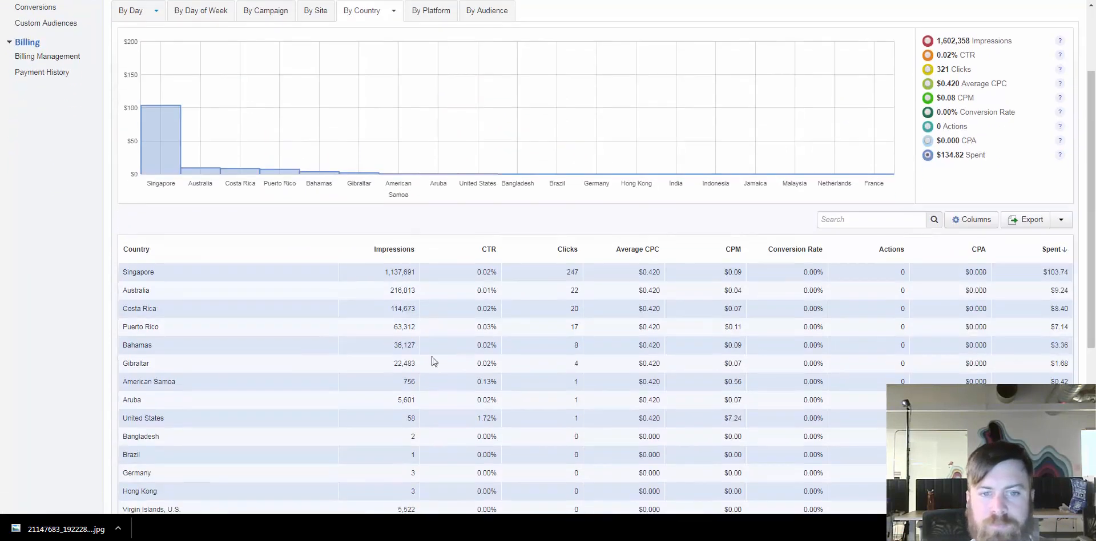
pyautogui.moveTo(482, 297); pyautogui.dragTo(890, 403)
pyautogui.click(452, 320)
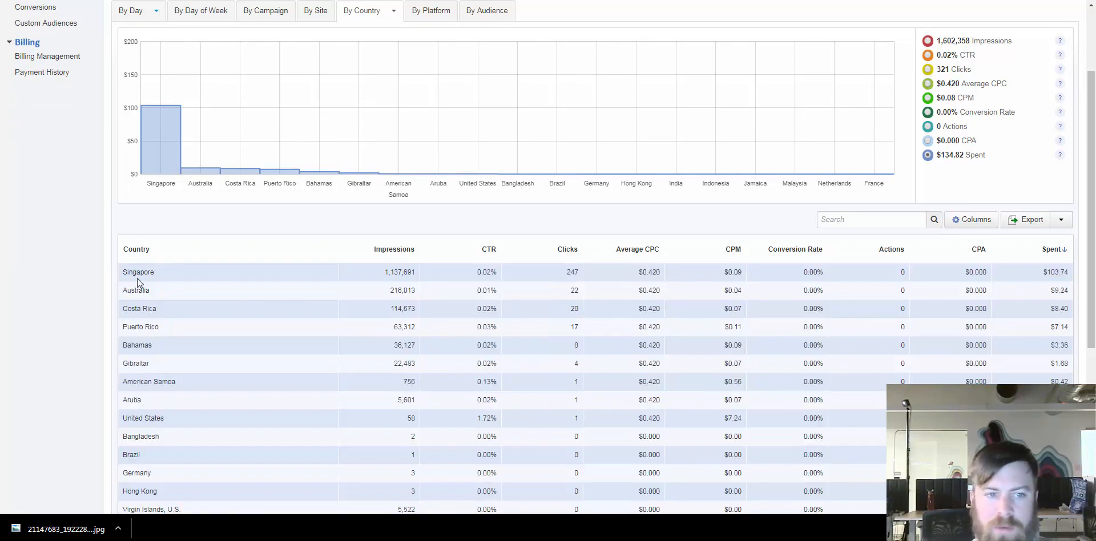
pyautogui.moveTo(123, 277); pyautogui.dragTo(1073, 274)
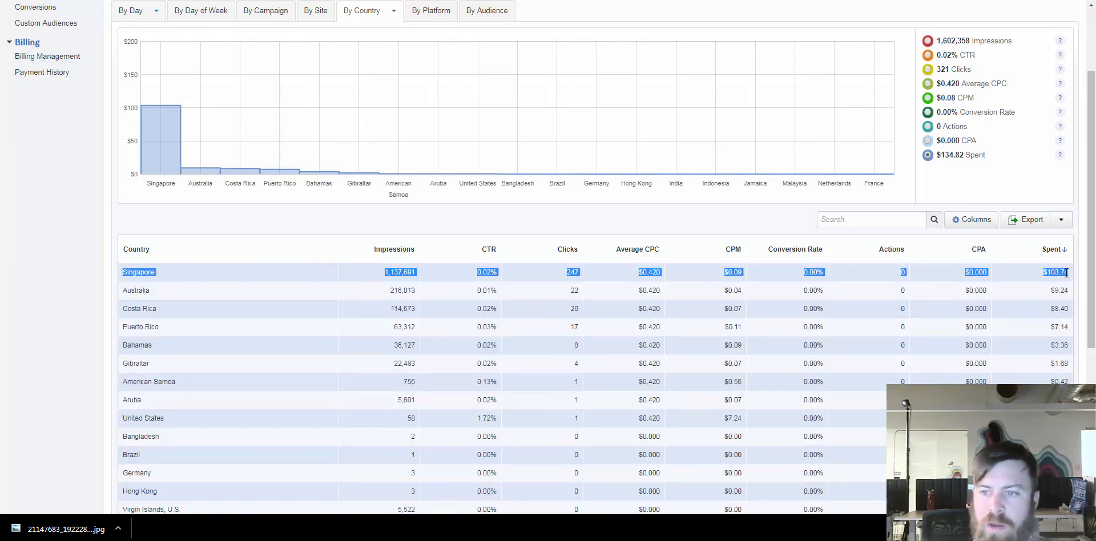
pyautogui.click(1066, 273)
pyautogui.moveTo(123, 289); pyautogui.dragTo(1067, 345)
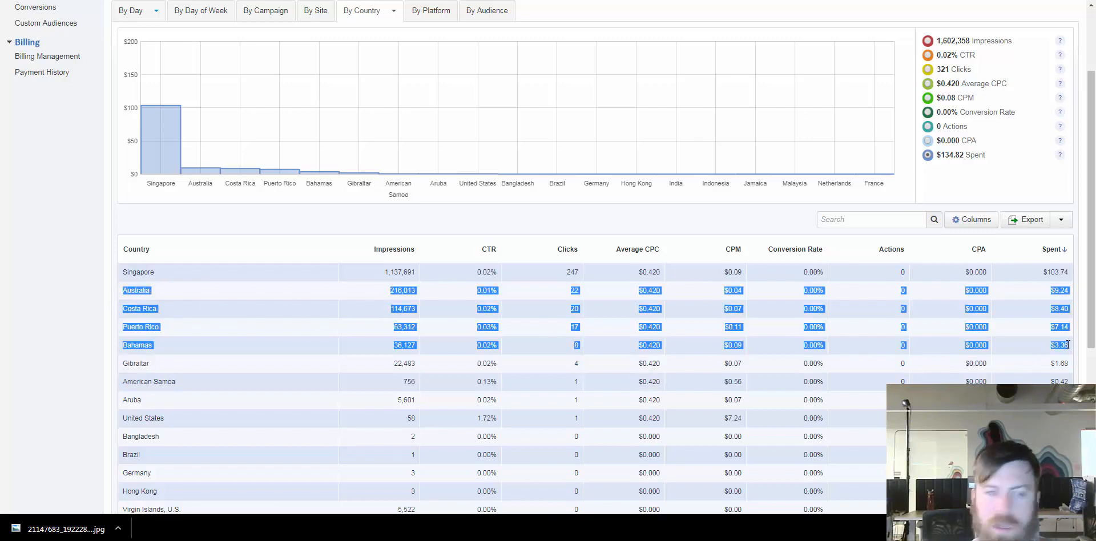
pyautogui.moveTo(865, 349); pyautogui.dragTo(1067, 363)
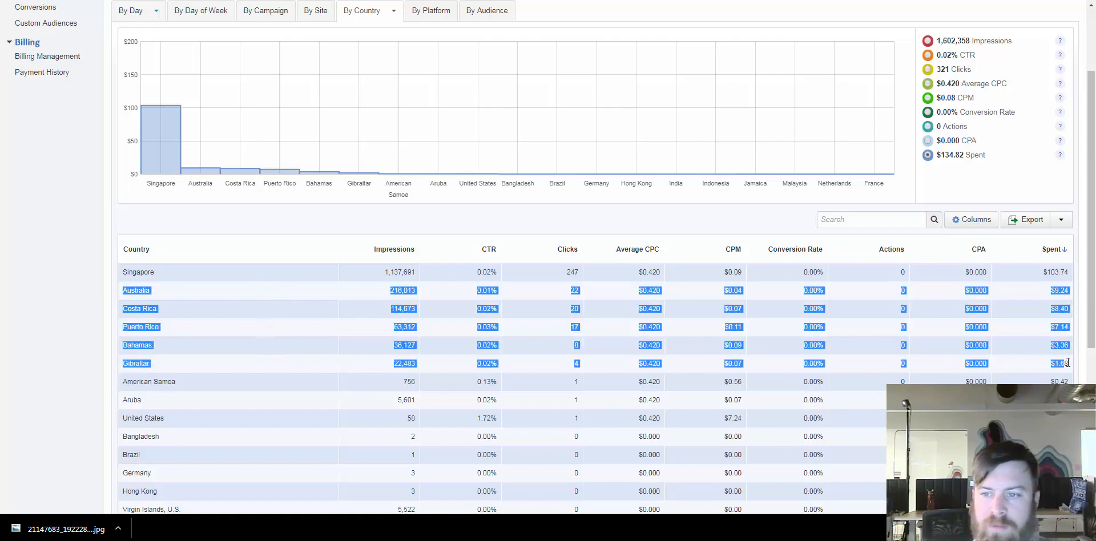
pyautogui.click(446, 342)
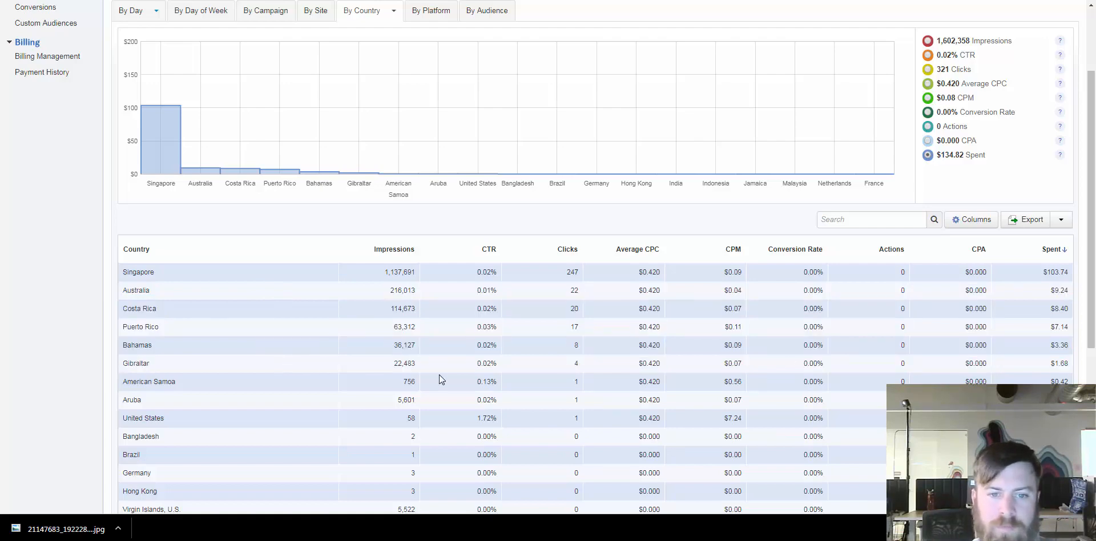
# - Show the campaign's results by platform and check the desktop impressions
pyautogui.scroll(2, 439, 375)
pyautogui.click(431, 125)
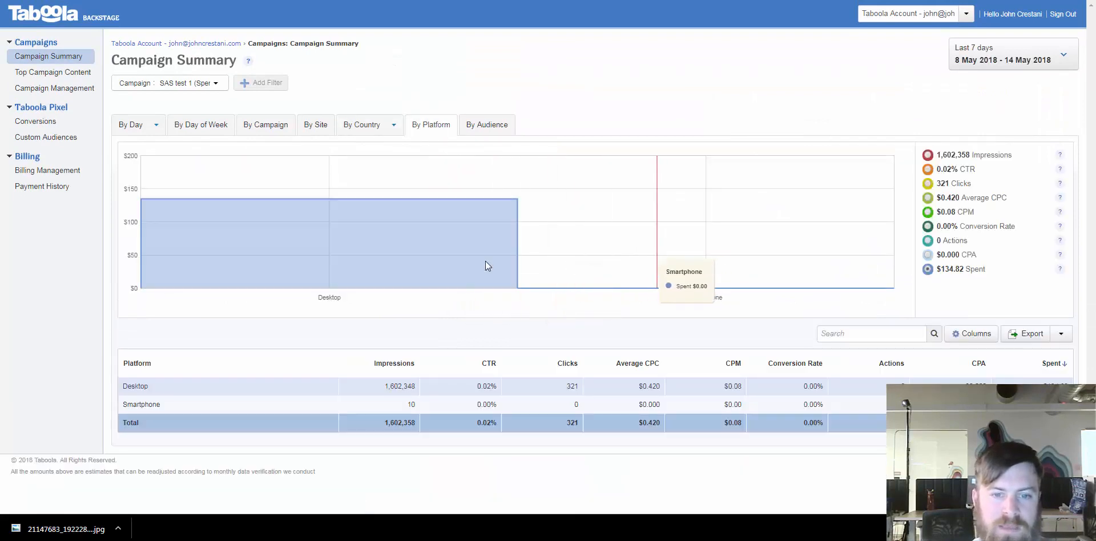
pyautogui.moveTo(381, 388); pyautogui.dragTo(423, 387)
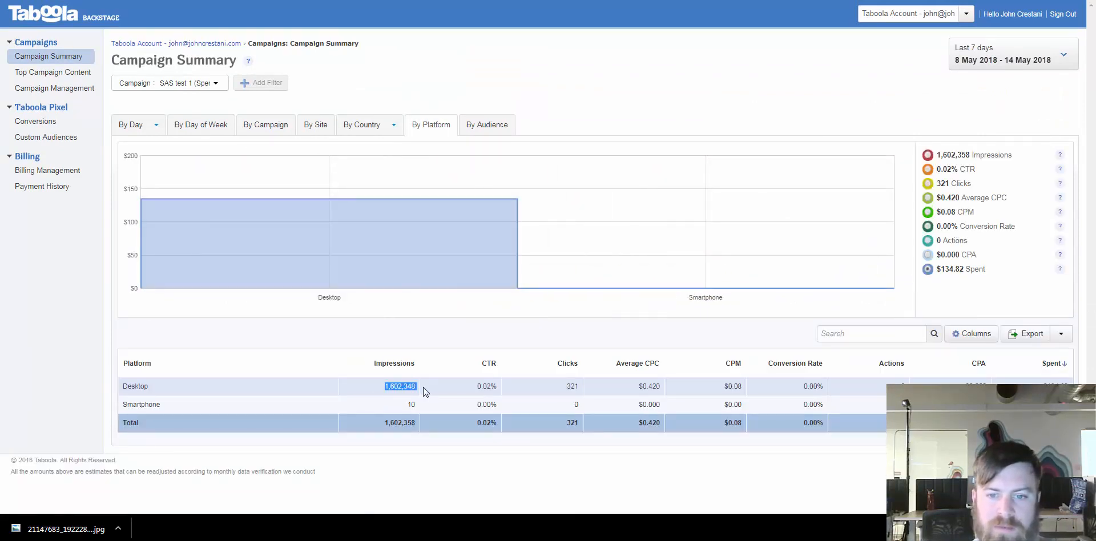
# - Show the campaign's results by audience and review the highest-spending audience segments
pyautogui.click(499, 133)
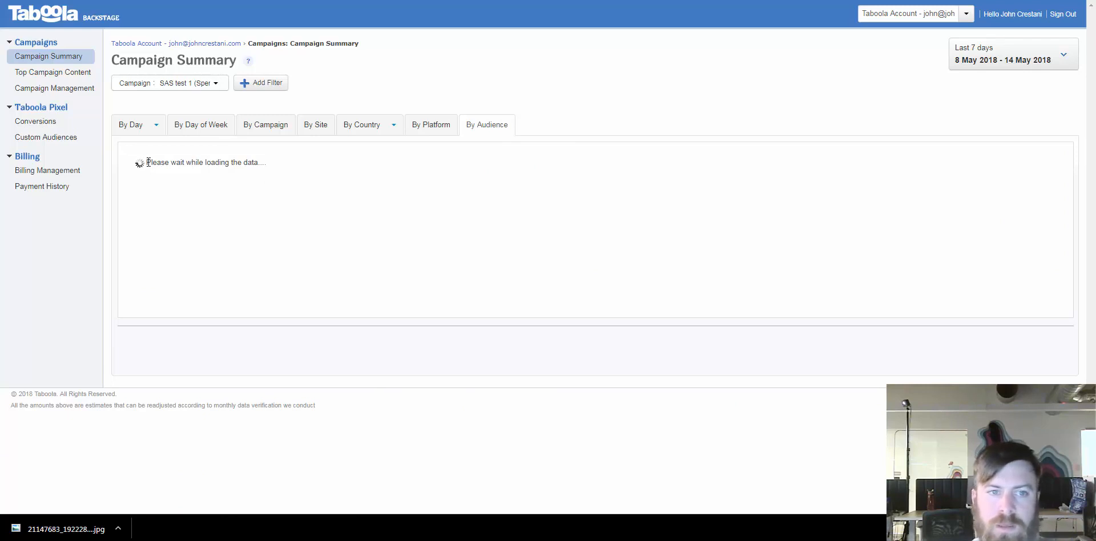
pyautogui.moveTo(147, 162); pyautogui.dragTo(264, 165)
pyautogui.click(261, 165)
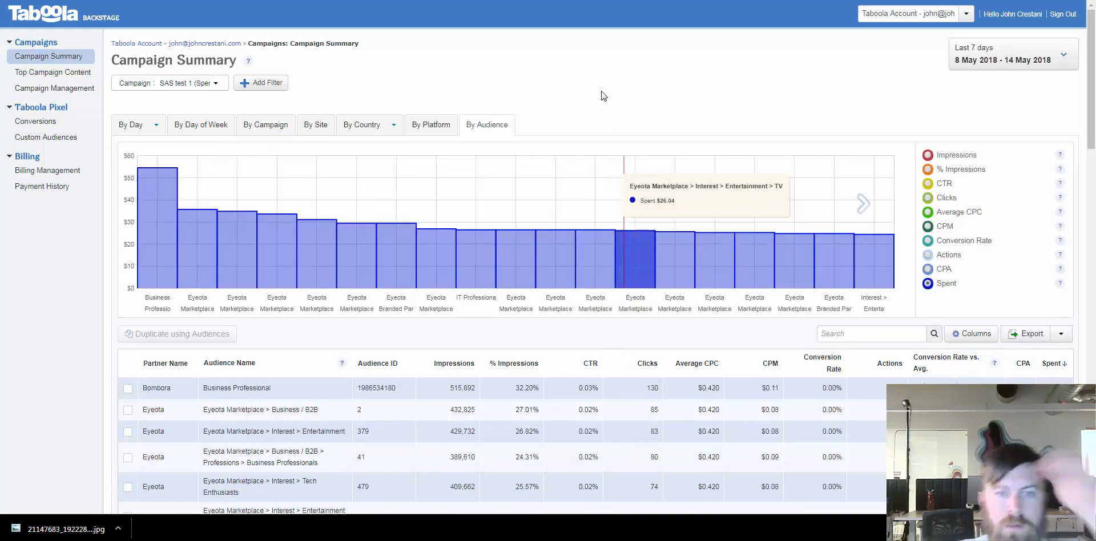
pyautogui.scroll(-1, 694, 401)
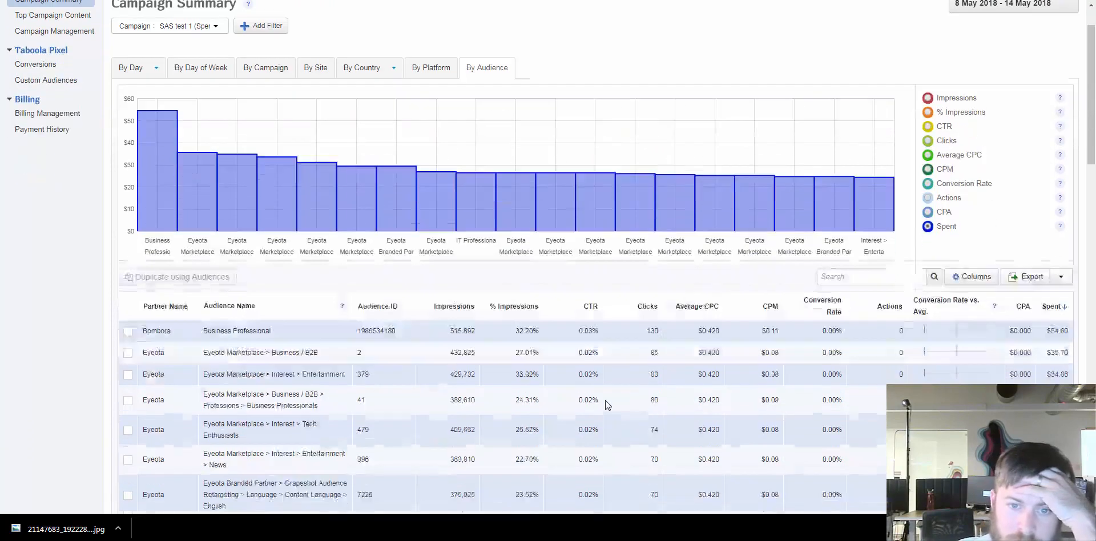
pyautogui.scroll(-1, 590, 358)
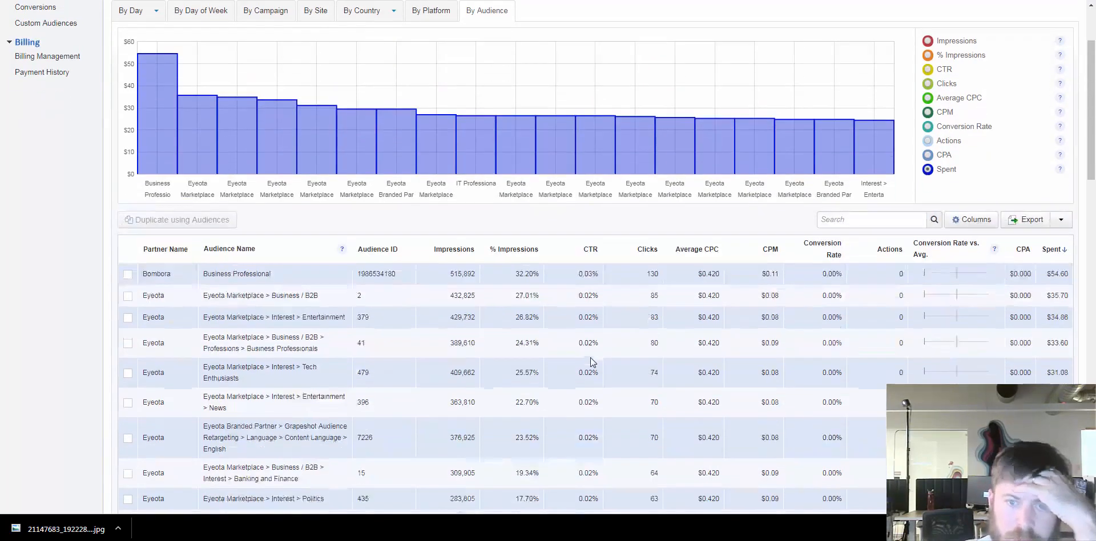
pyautogui.scroll(-1, 537, 315)
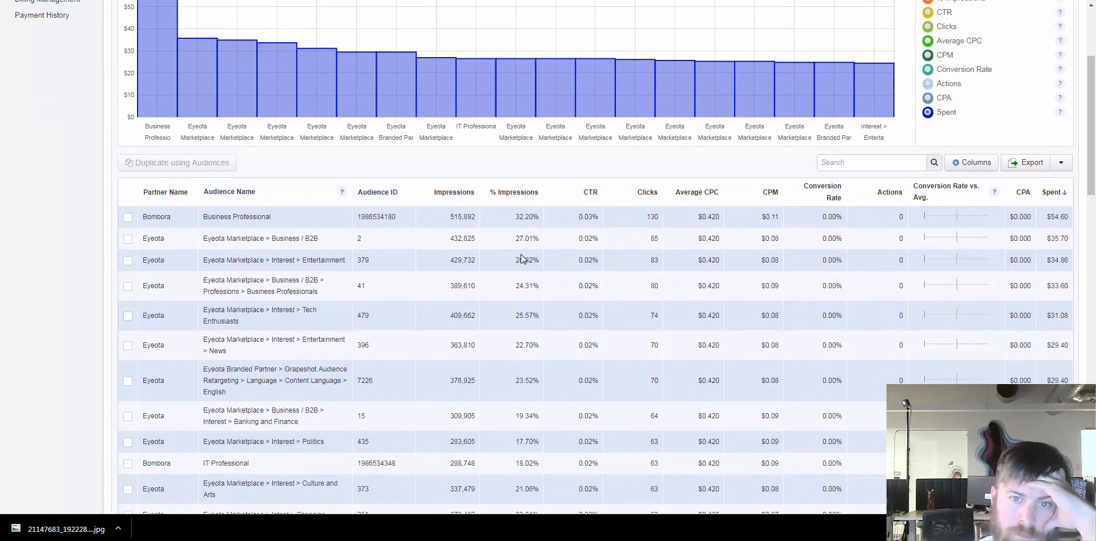
# - Compare the impression share and CTR of the audience segments down to the end of the first page
pyautogui.moveTo(515, 219); pyautogui.dragTo(545, 251)
pyautogui.click(545, 251)
pyautogui.moveTo(586, 217); pyautogui.dragTo(598, 424)
pyautogui.click(597, 424)
pyautogui.scroll(-3, 605, 406)
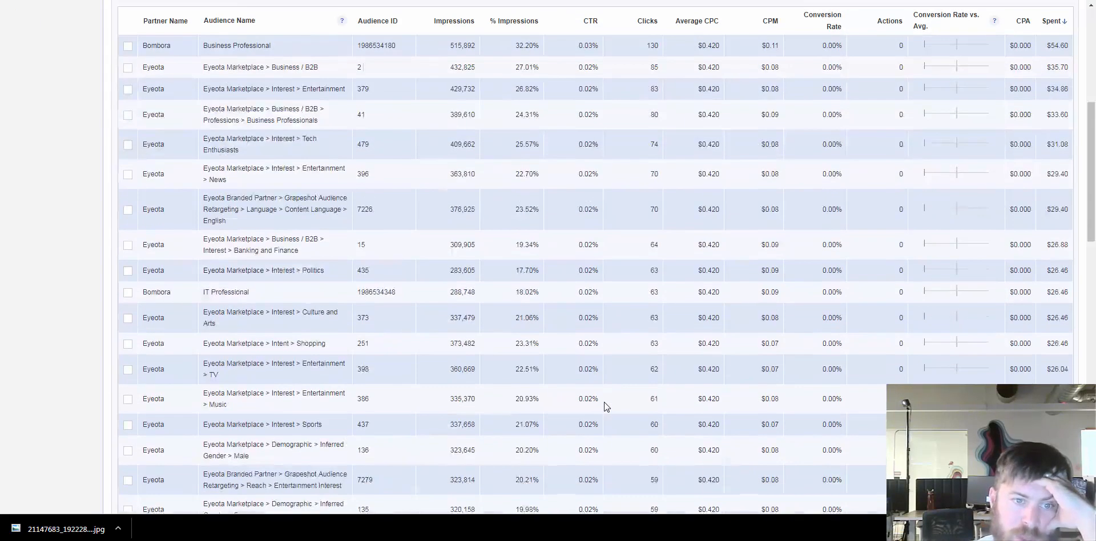
pyautogui.scroll(2, 605, 407)
pyautogui.scroll(-12, 605, 406)
pyautogui.scroll(-6, 604, 407)
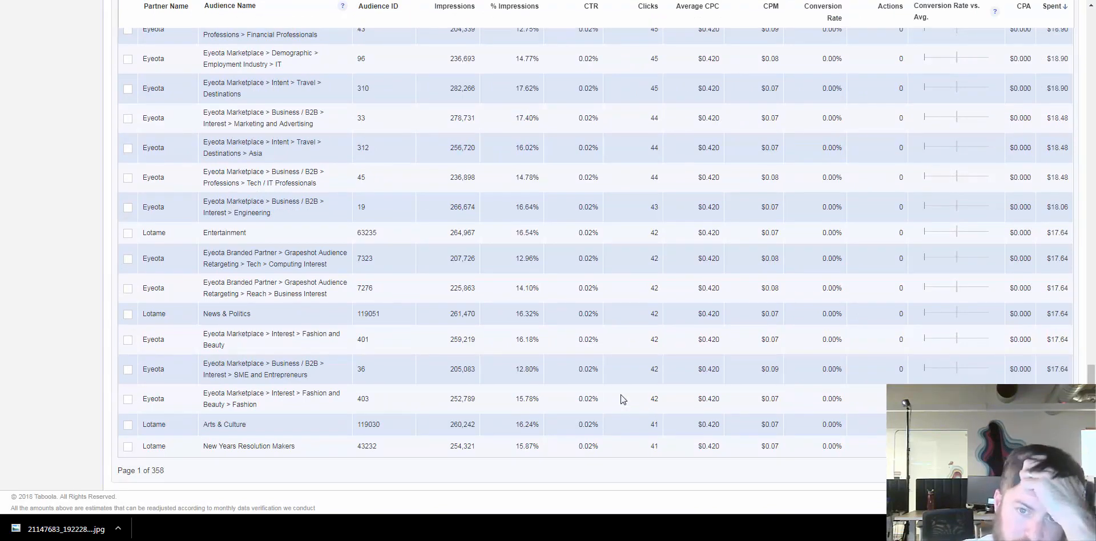
# - Select the Eyeota Fashion and Beauty > Fashion audience, check which other audiences in the list can be selected, and clear the selection
pyautogui.click(128, 398)
pyautogui.scroll(8, 162, 378)
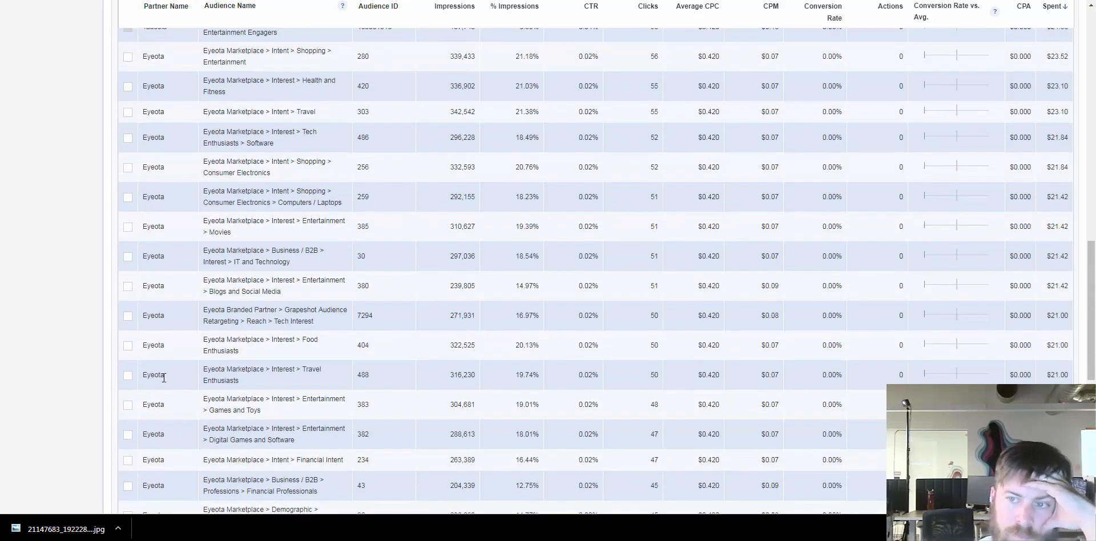
pyautogui.scroll(15, 164, 378)
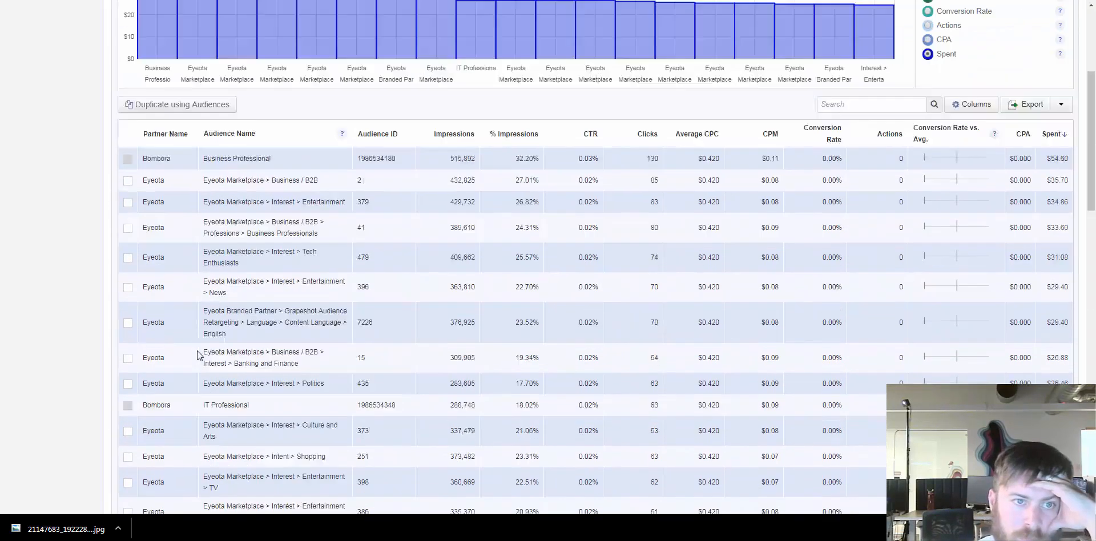
pyautogui.scroll(3, 197, 355)
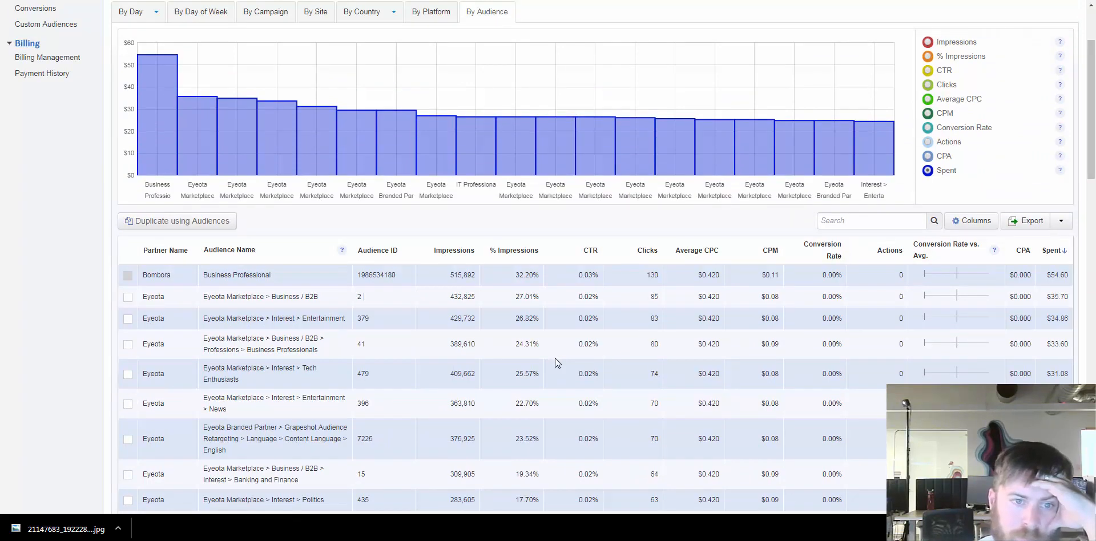
pyautogui.scroll(-8, 553, 360)
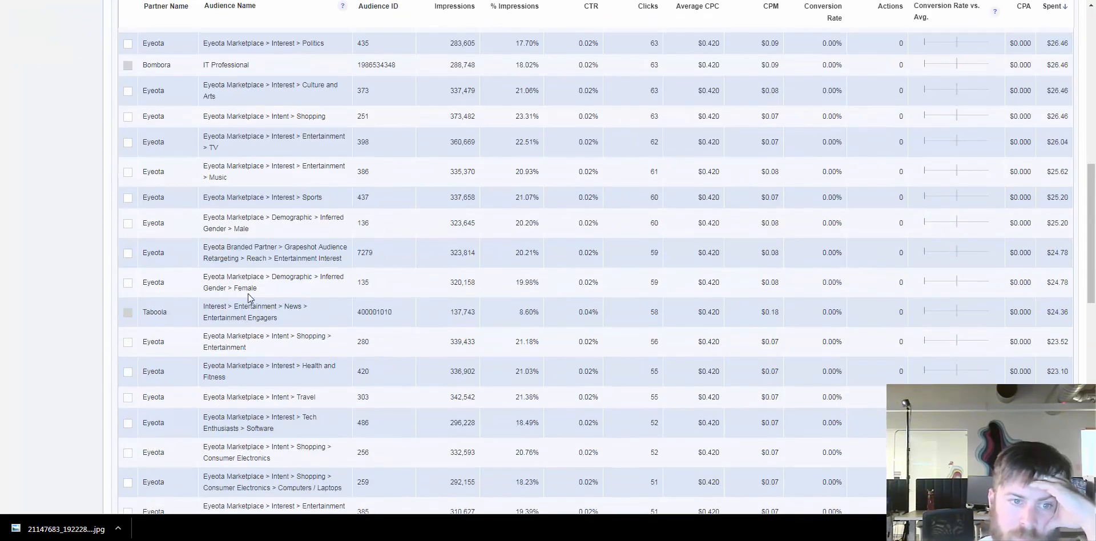
pyautogui.scroll(7, 140, 311)
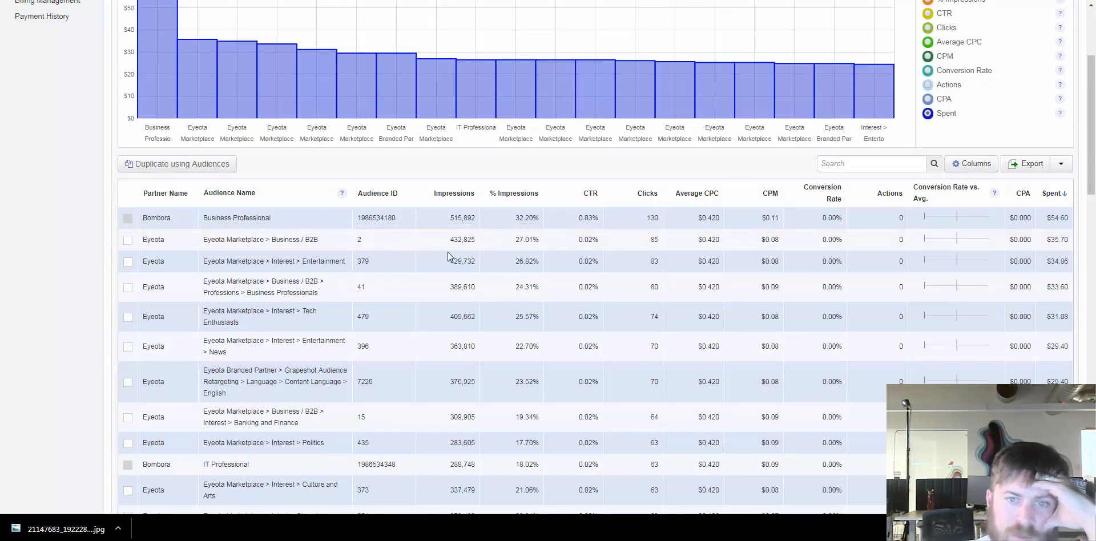
pyautogui.scroll(-12, 440, 254)
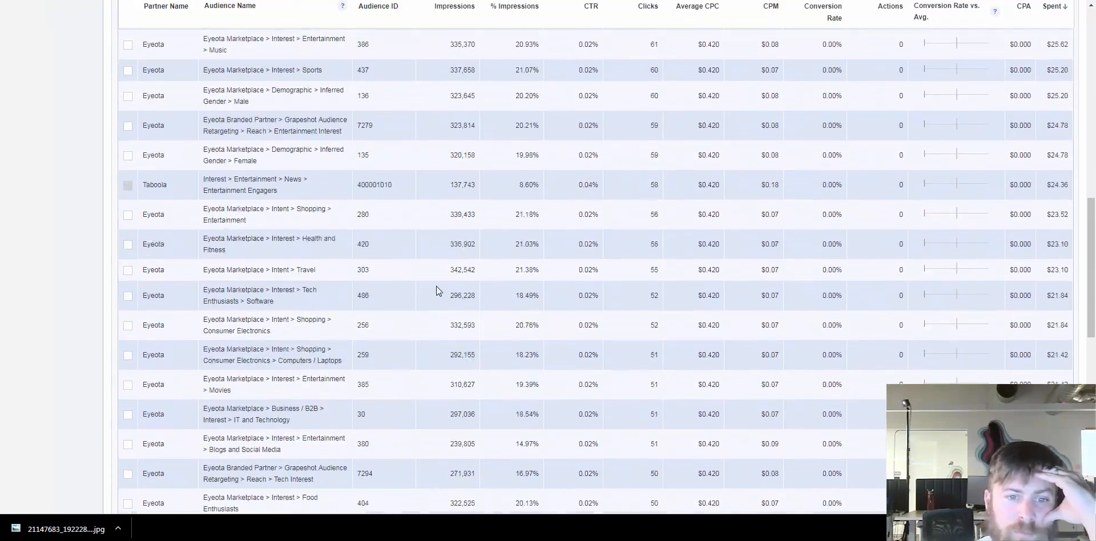
pyautogui.scroll(-10, 414, 314)
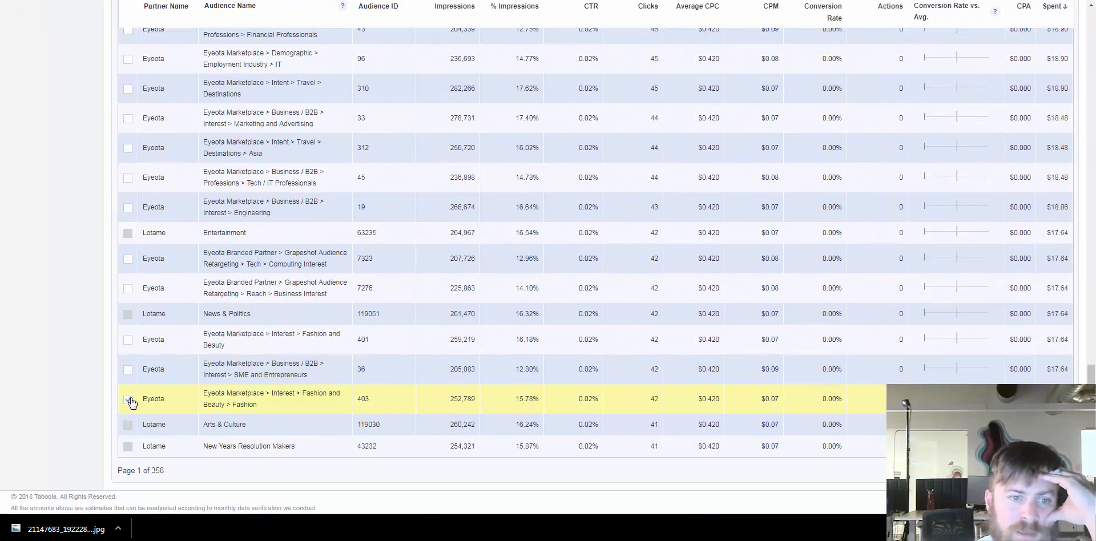
pyautogui.click(128, 400)
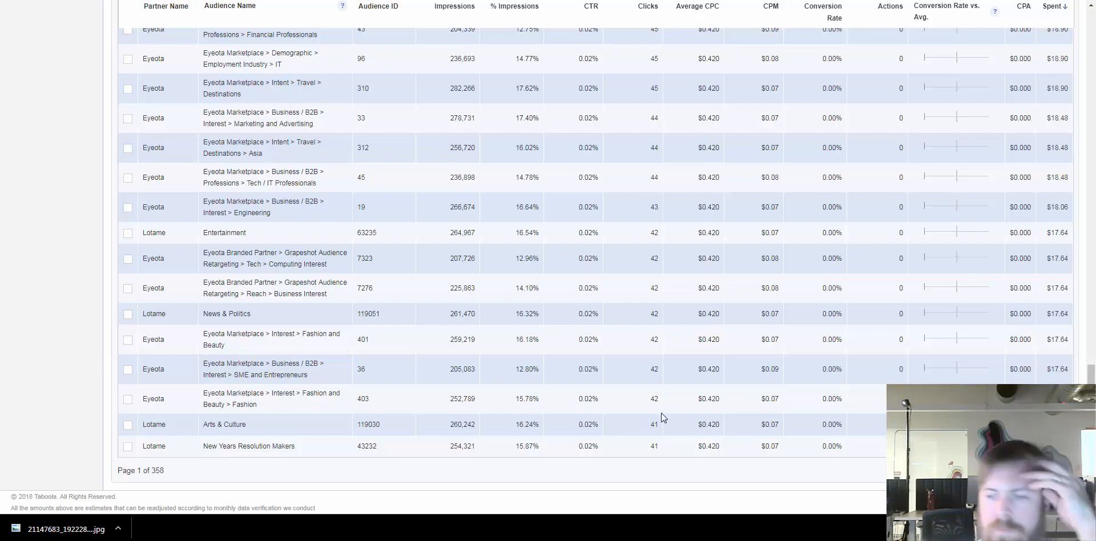
# - Return to the start of the audience report and review the highest-spending audiences, Business Professional and Eyeota Marketplace > Business / B2B
pyautogui.scroll(20, 881, 396)
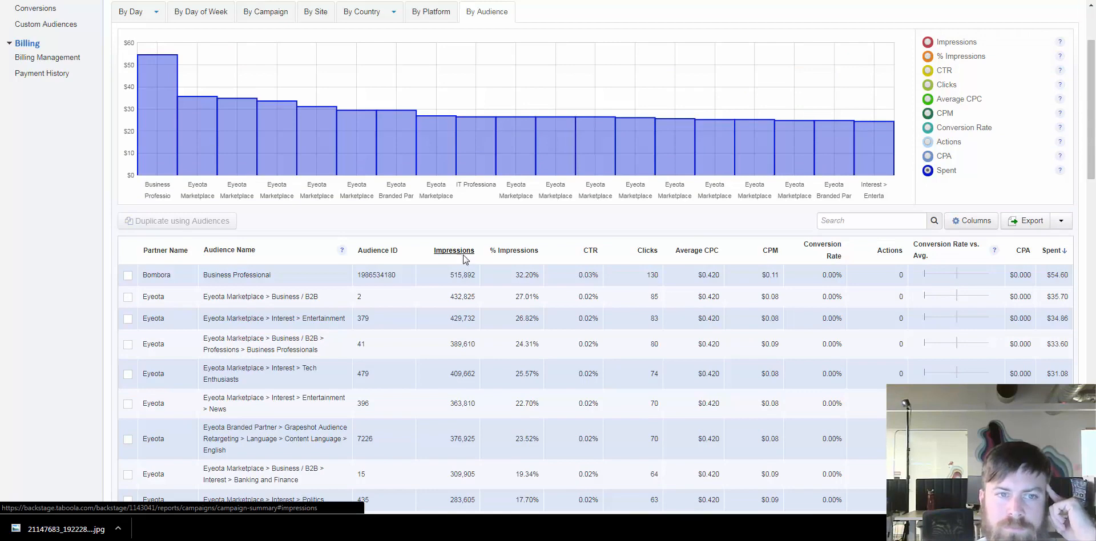
pyautogui.scroll(2, 465, 259)
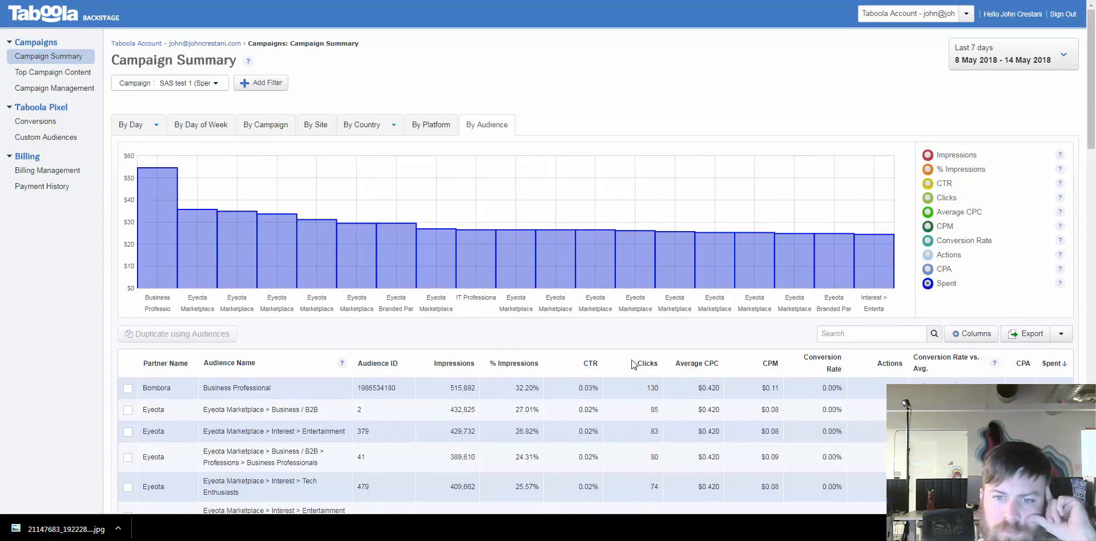
pyautogui.scroll(-3, 639, 365)
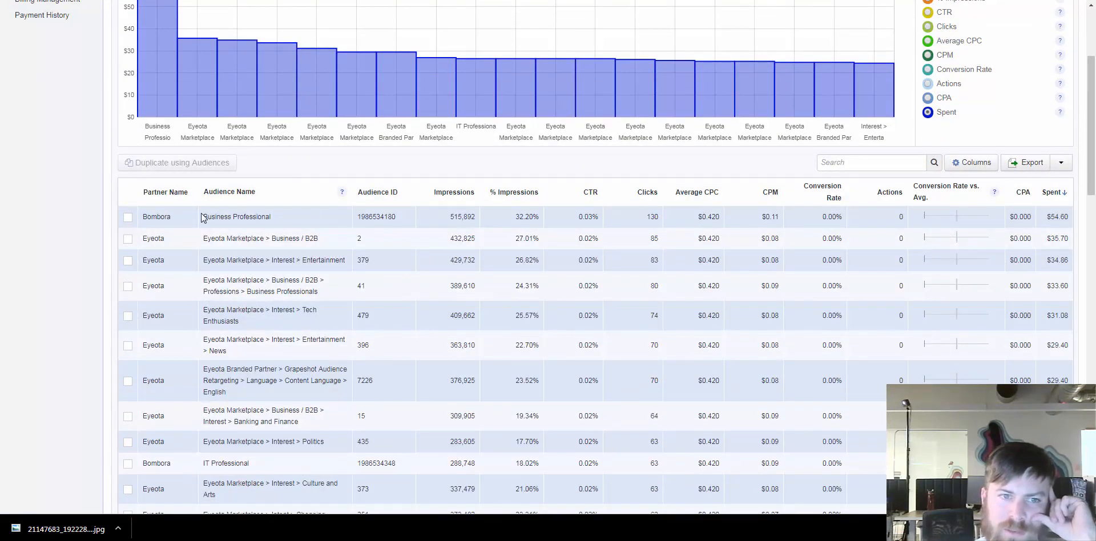
pyautogui.click(128, 217)
pyautogui.click(128, 219)
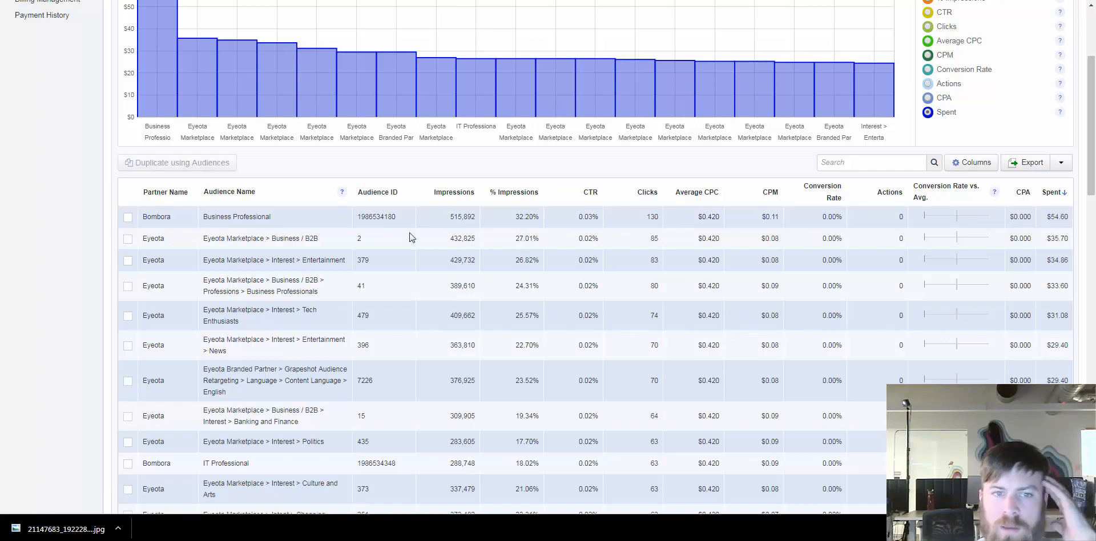
pyautogui.moveTo(270, 218); pyautogui.dragTo(208, 214)
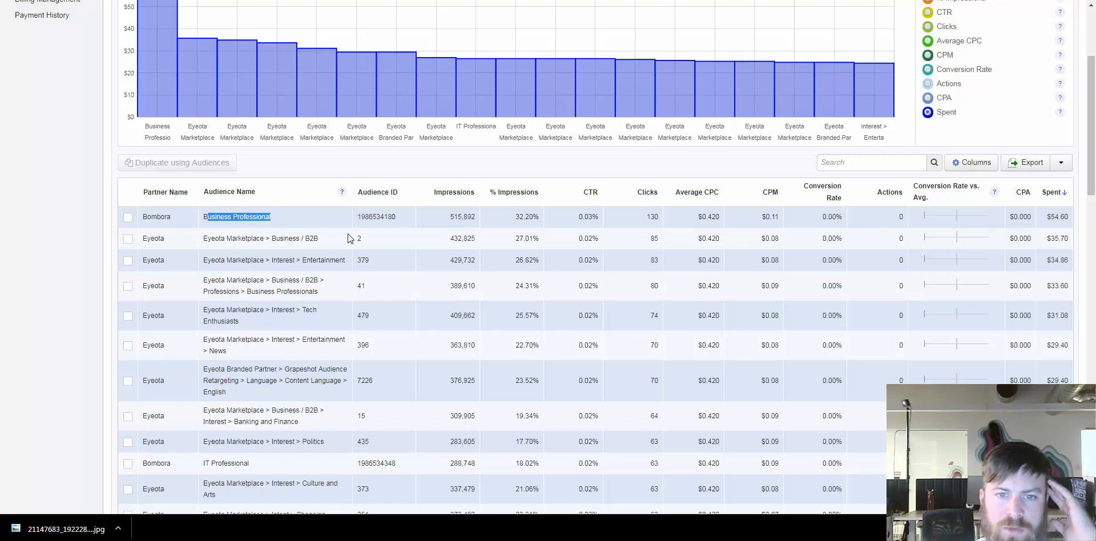
pyautogui.moveTo(338, 241); pyautogui.dragTo(185, 238)
pyautogui.click(230, 238)
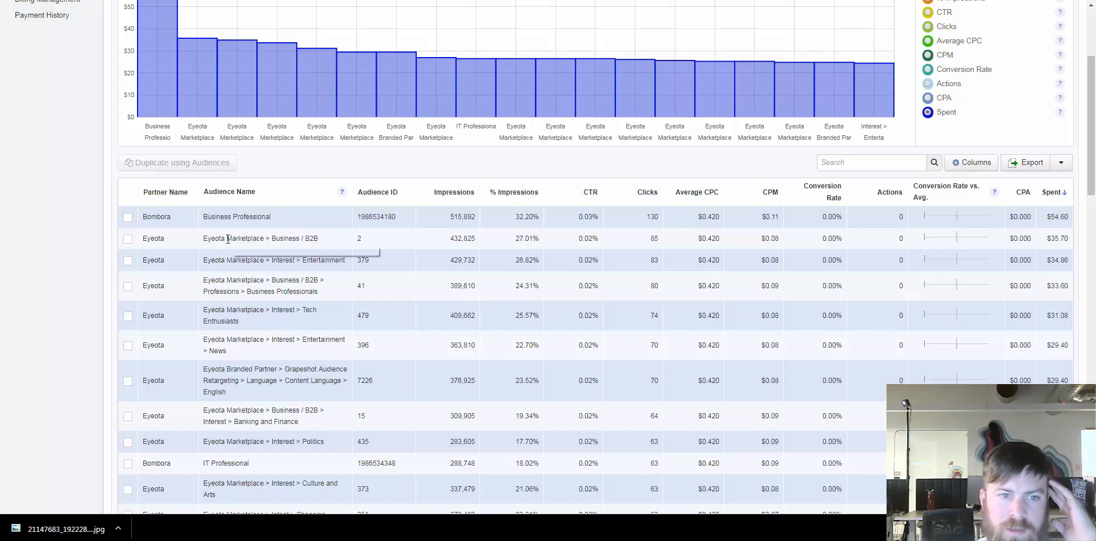
# - Sort the audiences by highest CTR and check the impressions and clicks of the first-ranked credit card holder segment
pyautogui.click(591, 196)
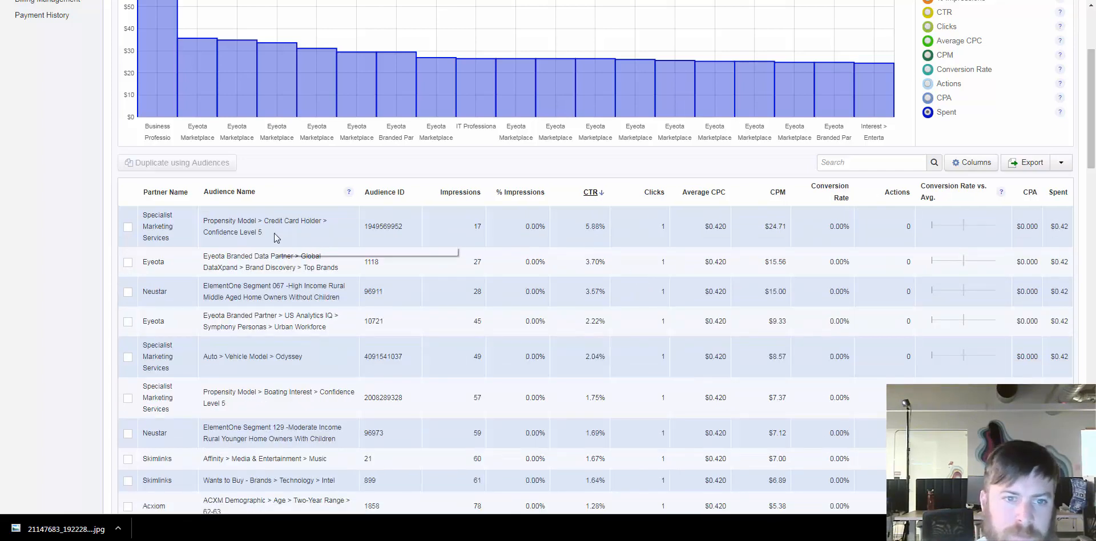
pyautogui.moveTo(262, 232); pyautogui.dragTo(148, 213)
pyautogui.moveTo(285, 235); pyautogui.dragTo(203, 226)
pyautogui.click(209, 223)
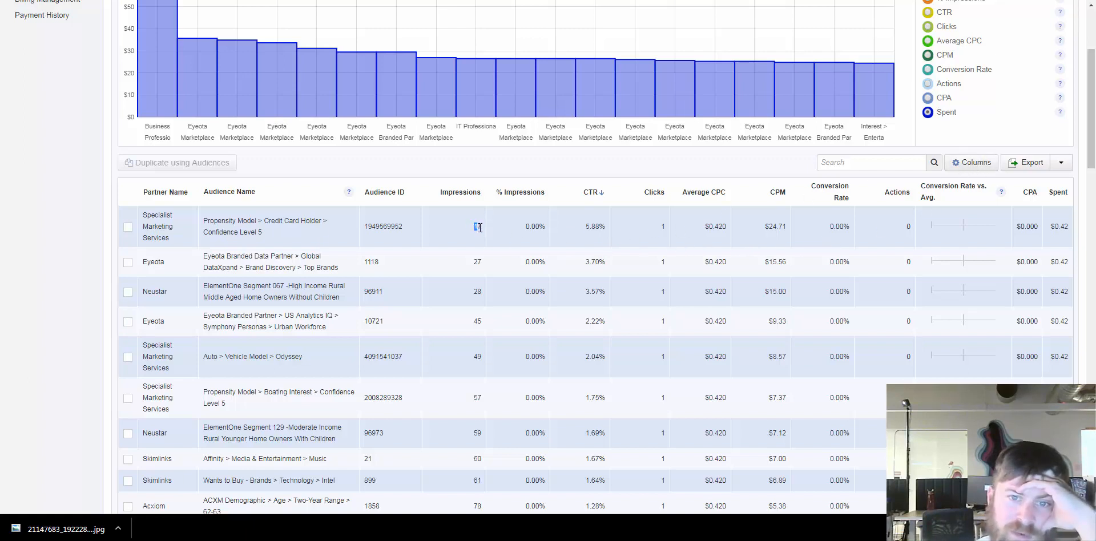
pyautogui.doubleClick(663, 226)
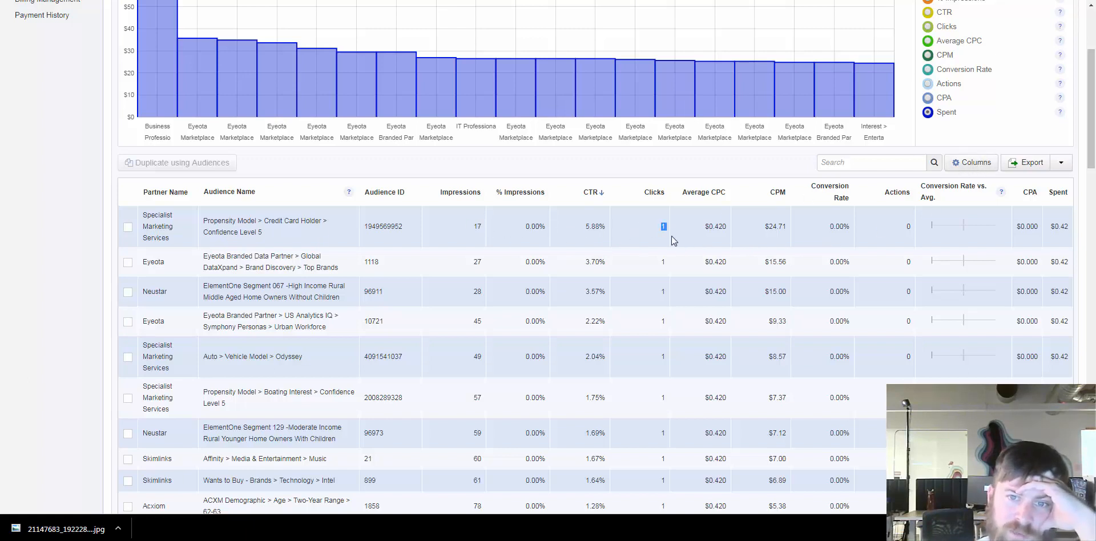
pyautogui.click(581, 226)
# - Check the export and column options available for the audience report
pyautogui.click(1062, 163)
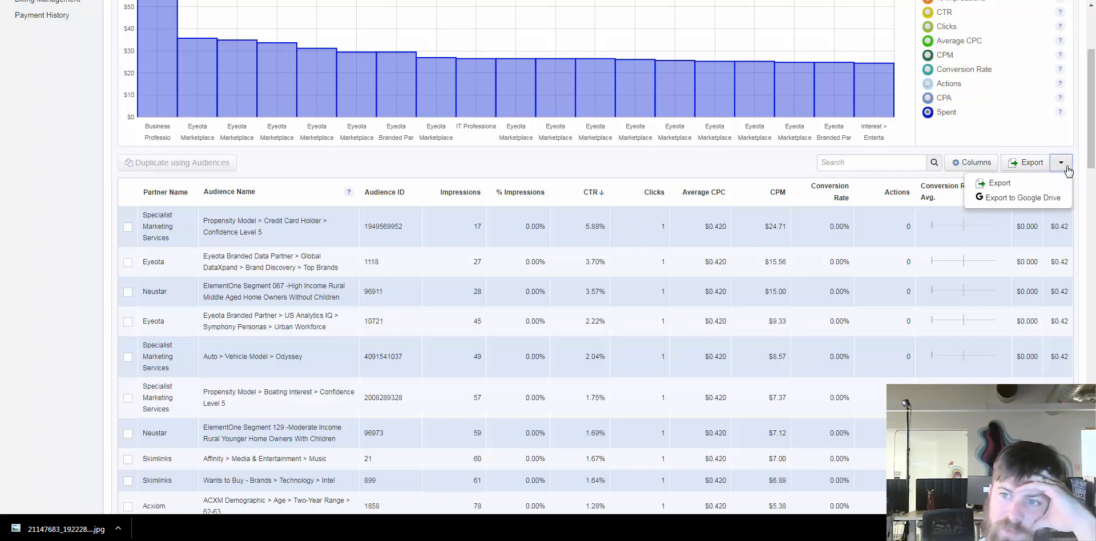
pyautogui.click(1065, 165)
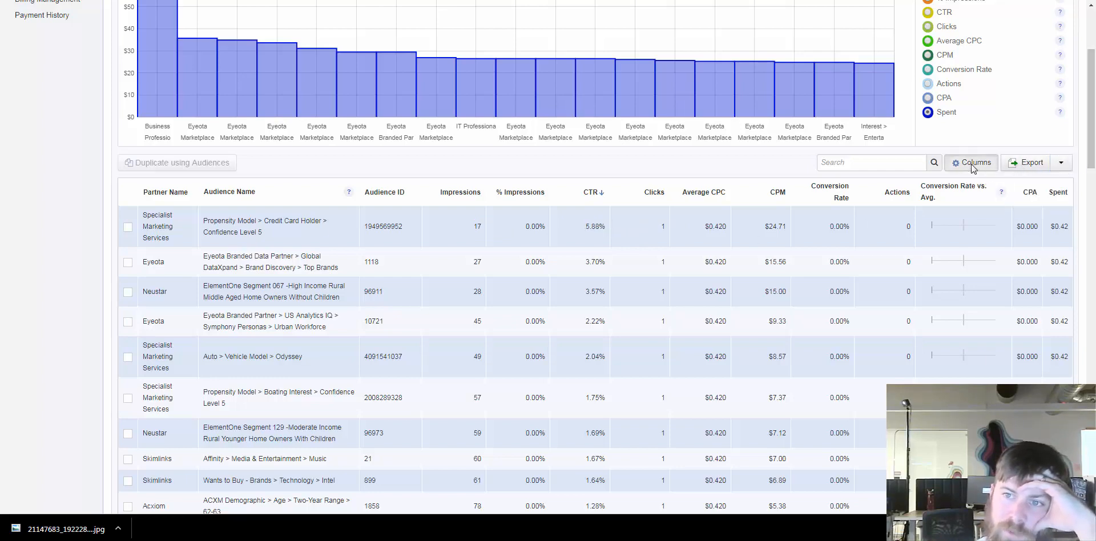
pyautogui.click(971, 163)
pyautogui.click(641, 258)
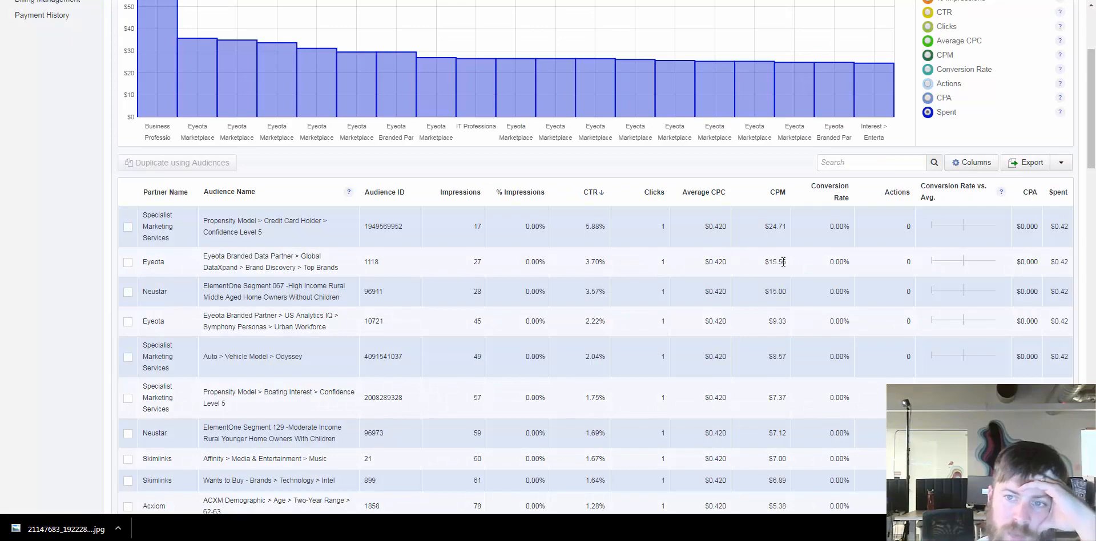
# - Examine the names, impressions and click counts of the audience segments with the highest CTR
pyautogui.scroll(-6, 409, 260)
pyautogui.scroll(8, 460, 276)
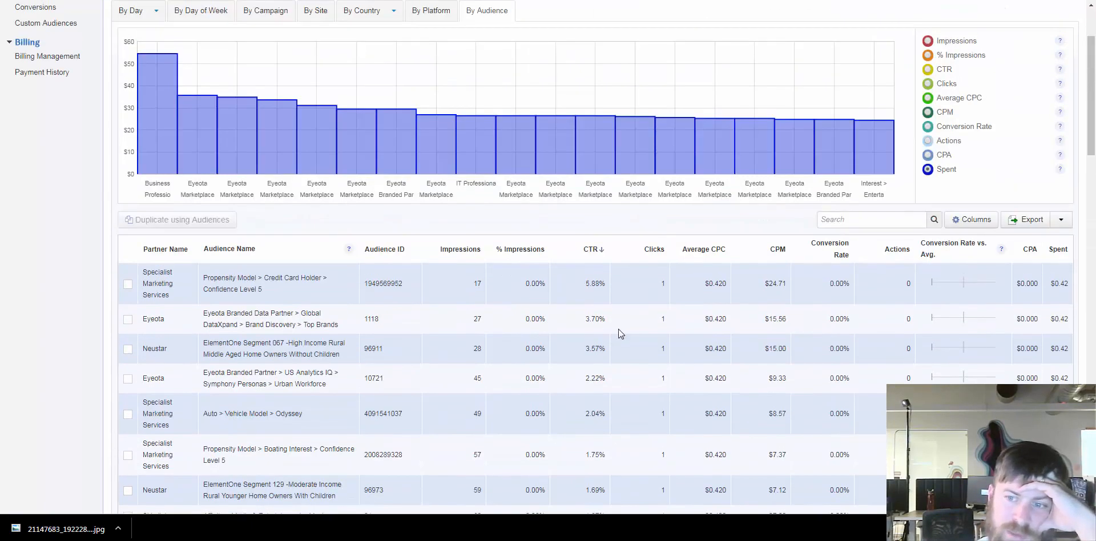
pyautogui.scroll(-8, 617, 328)
pyautogui.scroll(6, 566, 268)
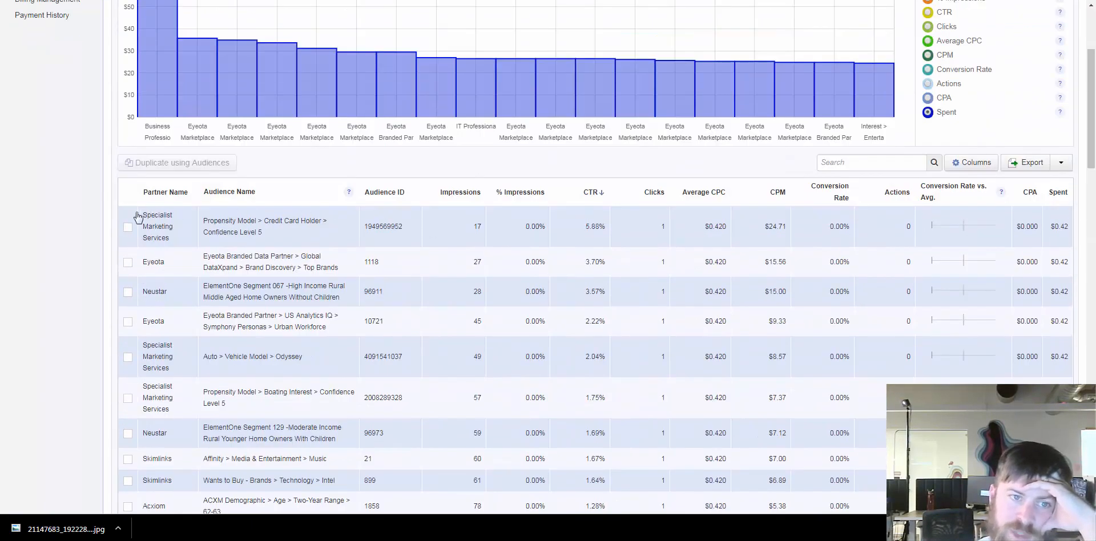
pyautogui.moveTo(331, 300); pyautogui.dragTo(594, 386)
pyautogui.click(628, 355)
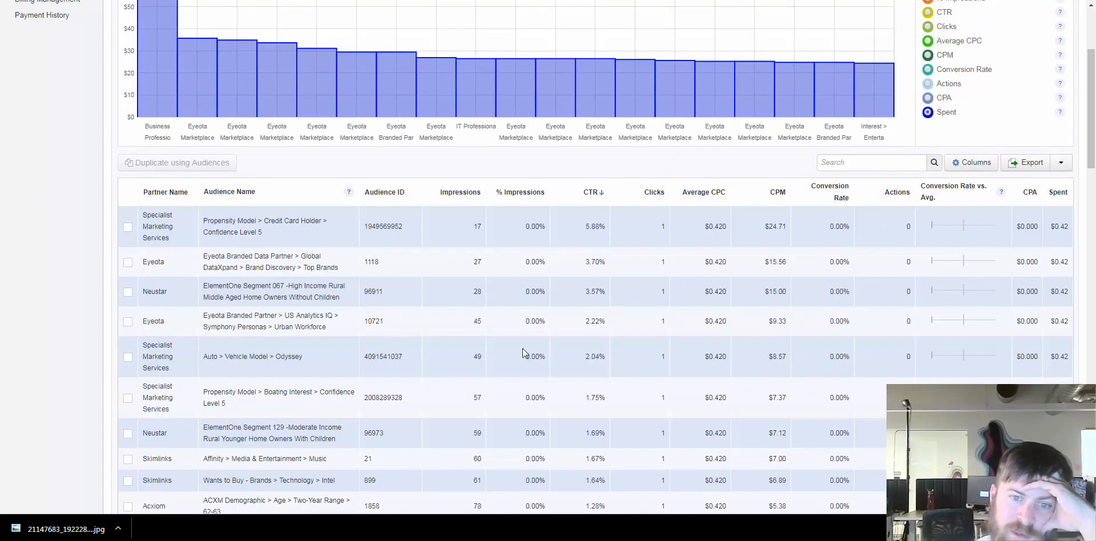
pyautogui.scroll(-5, 525, 354)
pyautogui.scroll(4, 463, 341)
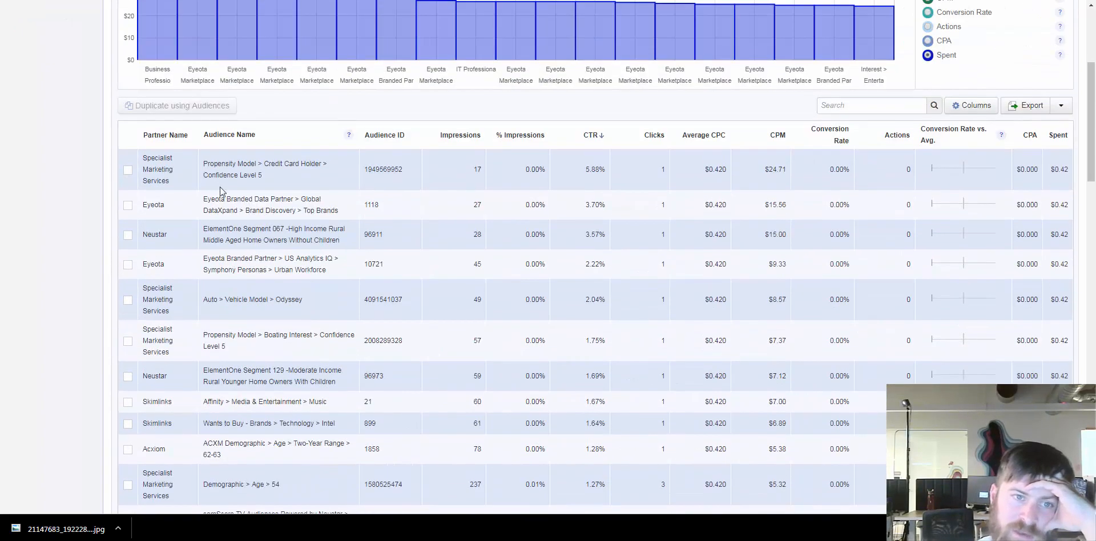
pyautogui.moveTo(220, 191); pyautogui.dragTo(323, 399)
pyautogui.scroll(-1, 323, 399)
pyautogui.click(324, 401)
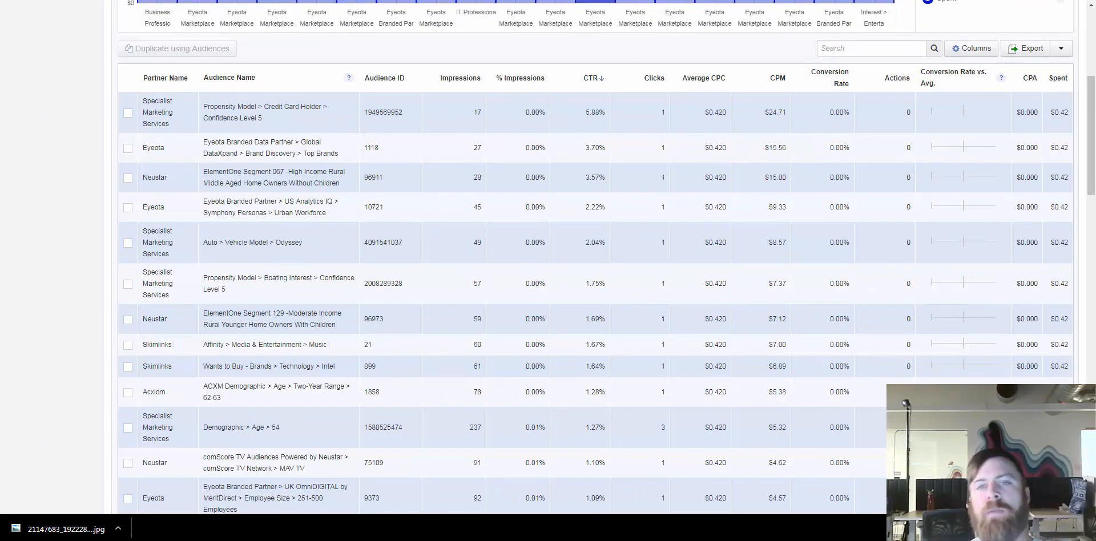
pyautogui.scroll(2, 542, 84)
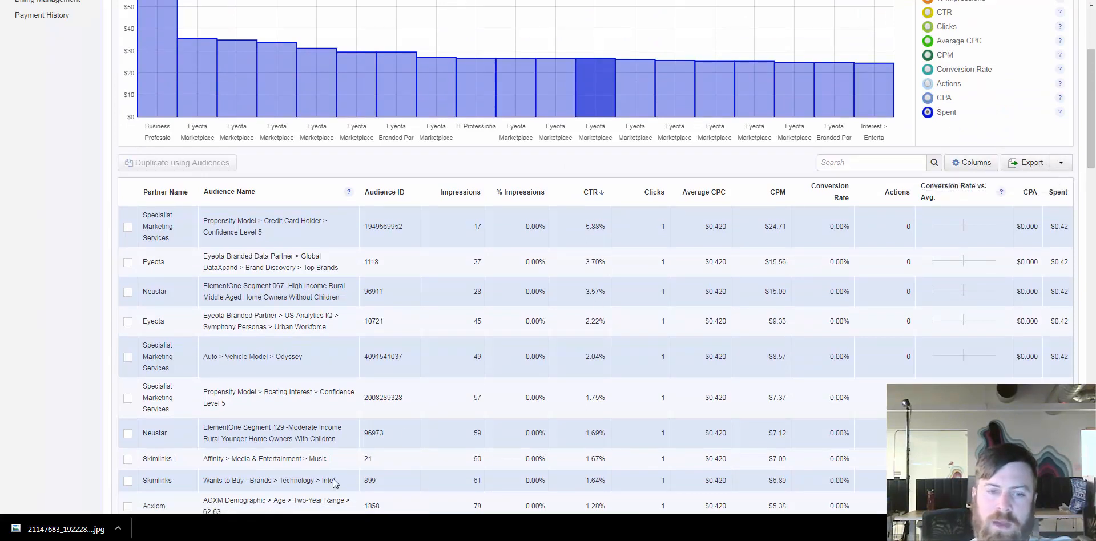
# - Export the audience report as a file and request its export to Google Drive
pyautogui.click(1022, 162)
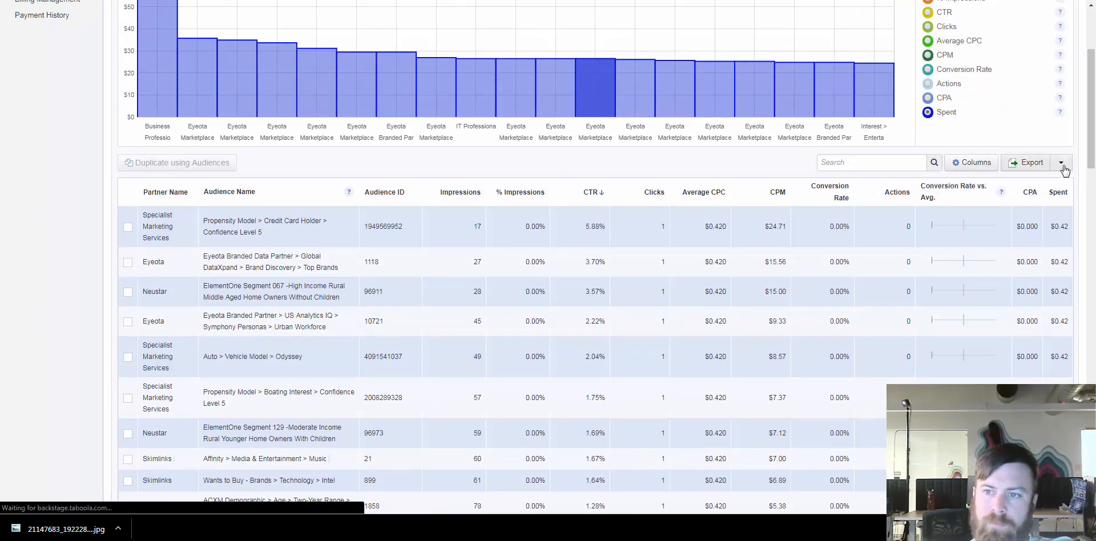
pyautogui.click(1063, 167)
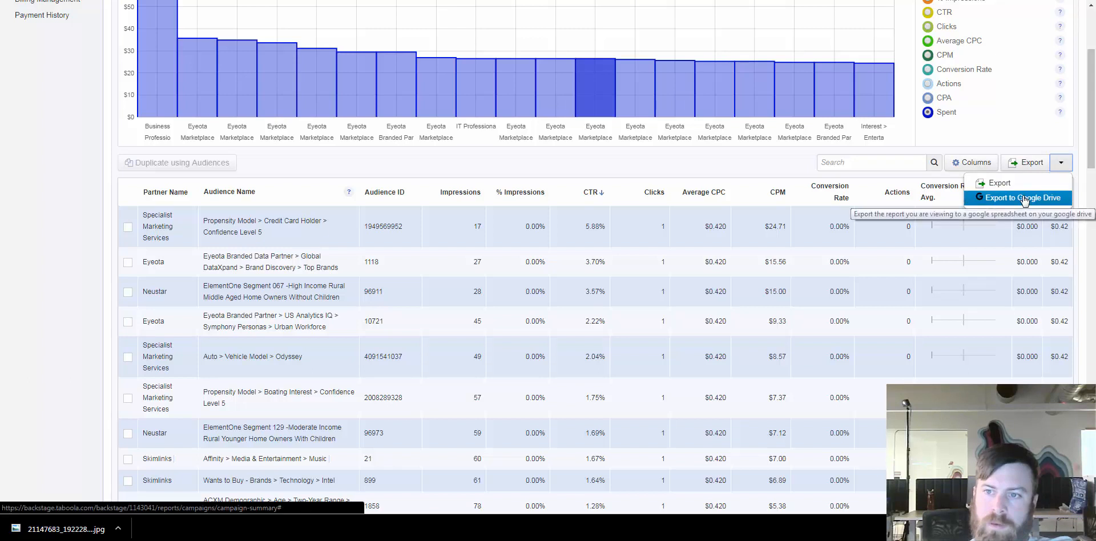
pyautogui.click(1017, 199)
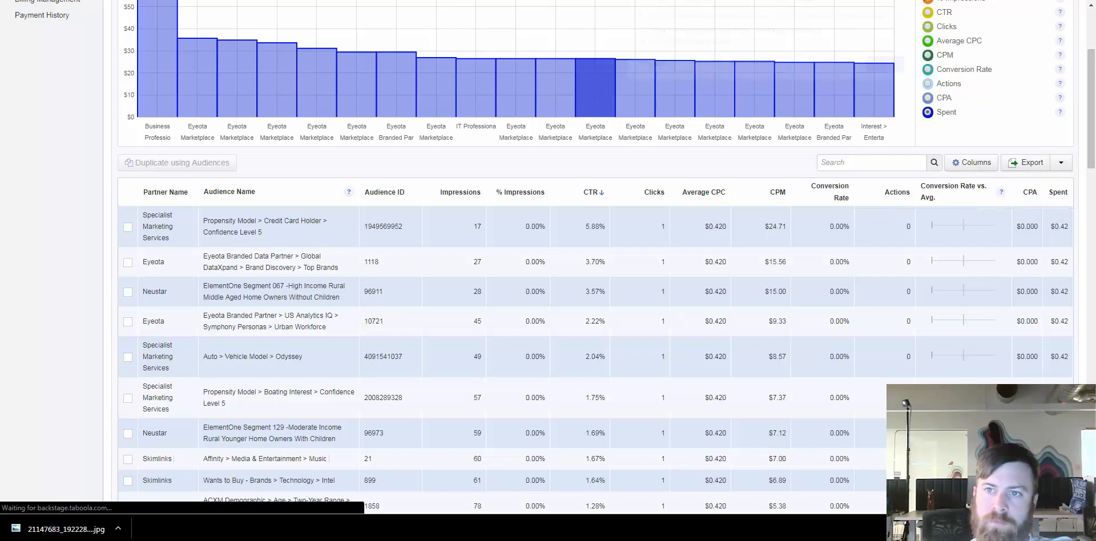
pyautogui.click(895, 64)
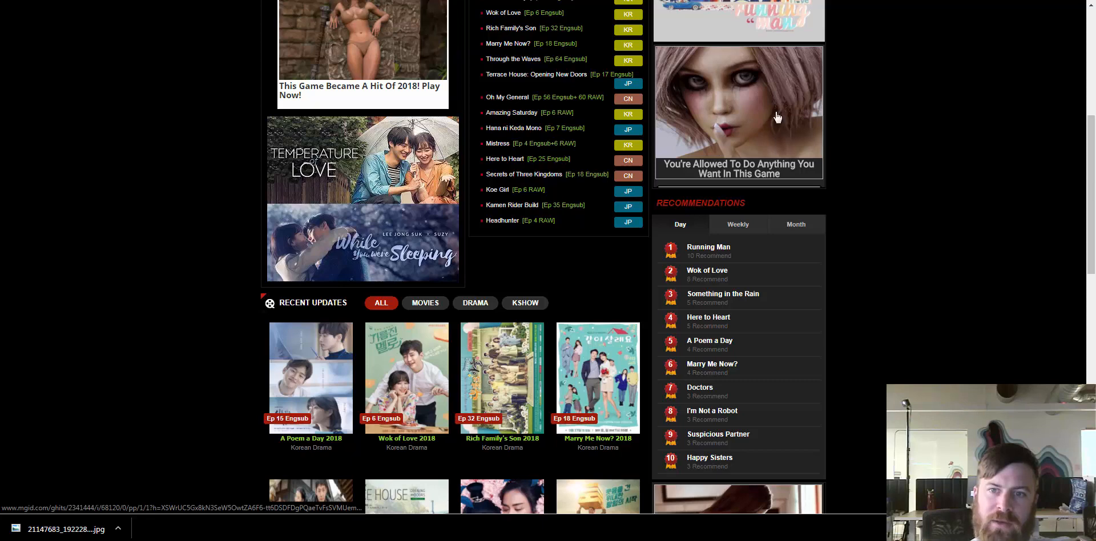
# - Switch to the Asian drama site and follow its "You're Allowed To Do Anything You Want In This Game" ad to inspect where it leads
pyautogui.click(719, 110)
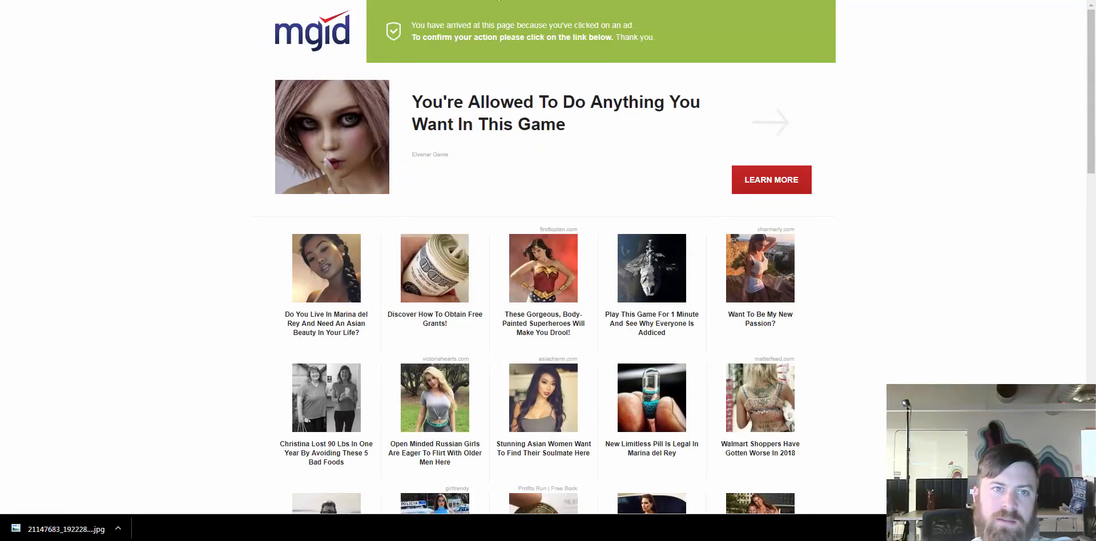
pyautogui.hotkey('ctrl', 'w')
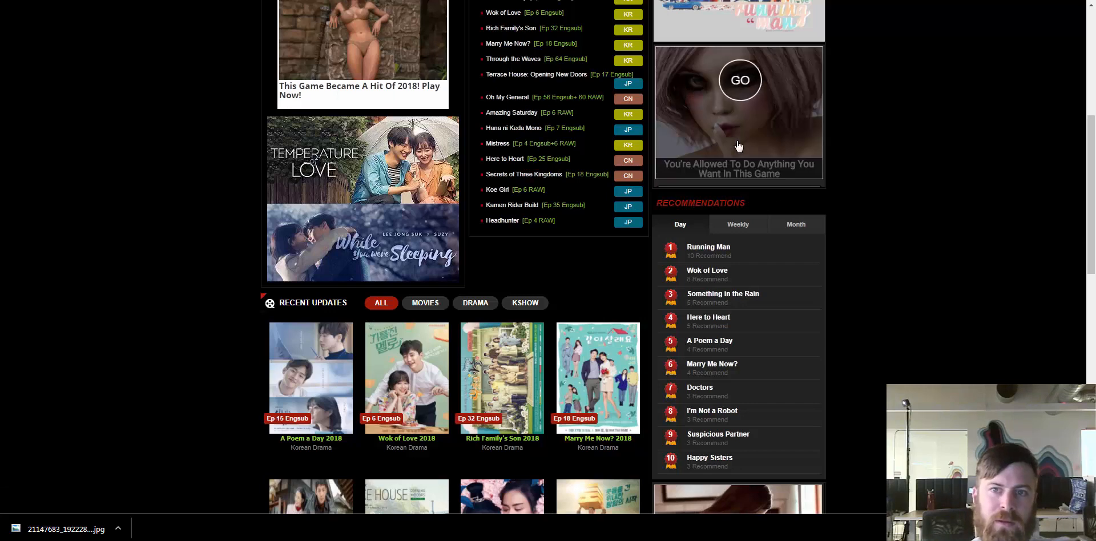
pyautogui.click(740, 81)
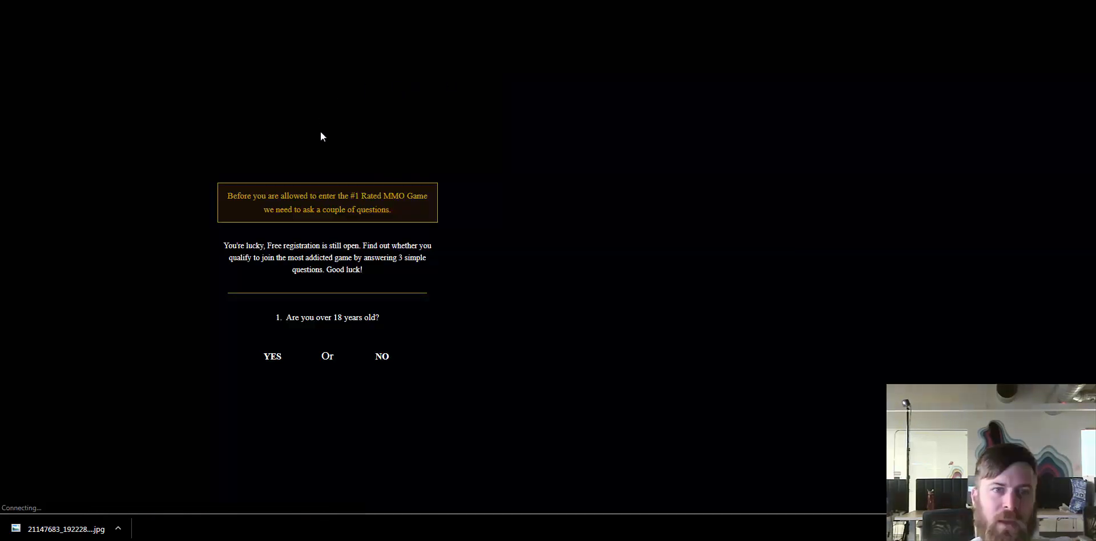
pyautogui.click(583, 0)
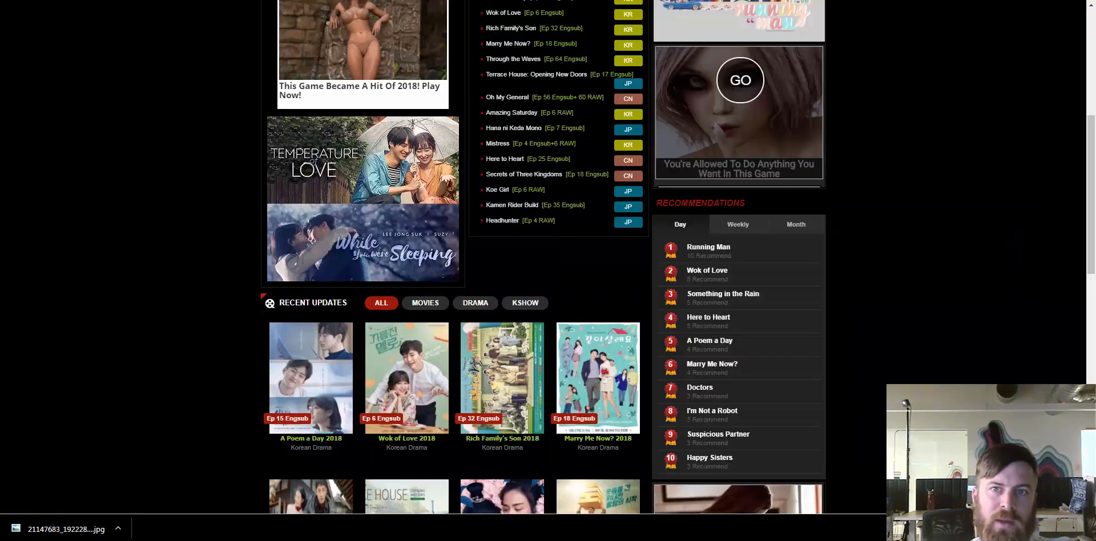
pyautogui.scroll(5, 577, 27)
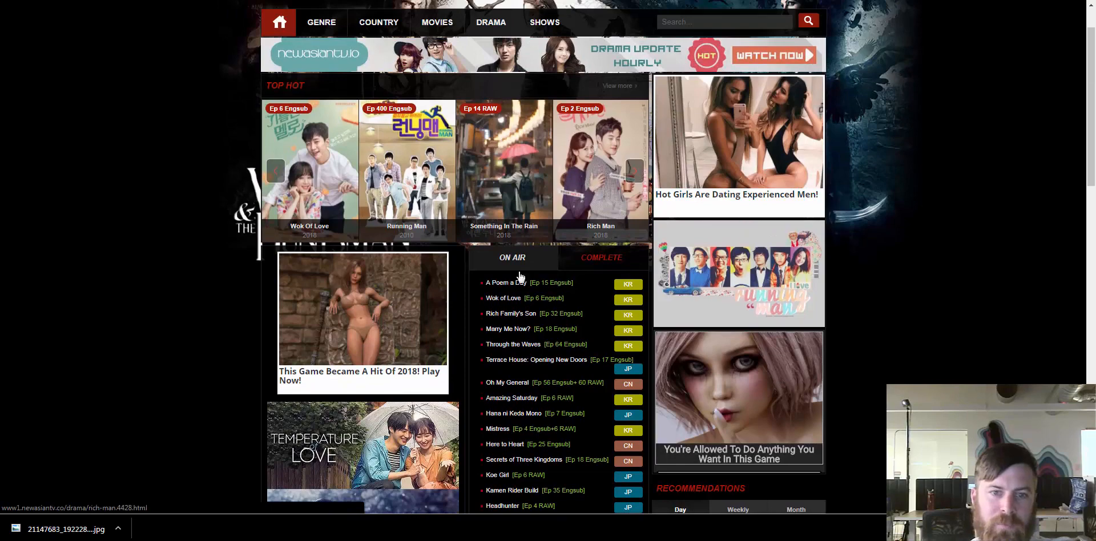
pyautogui.scroll(-3, 521, 276)
# - Switch to the mgid ad confirmation page and look through the grid of ads below the game offer
pyautogui.click(639, 0)
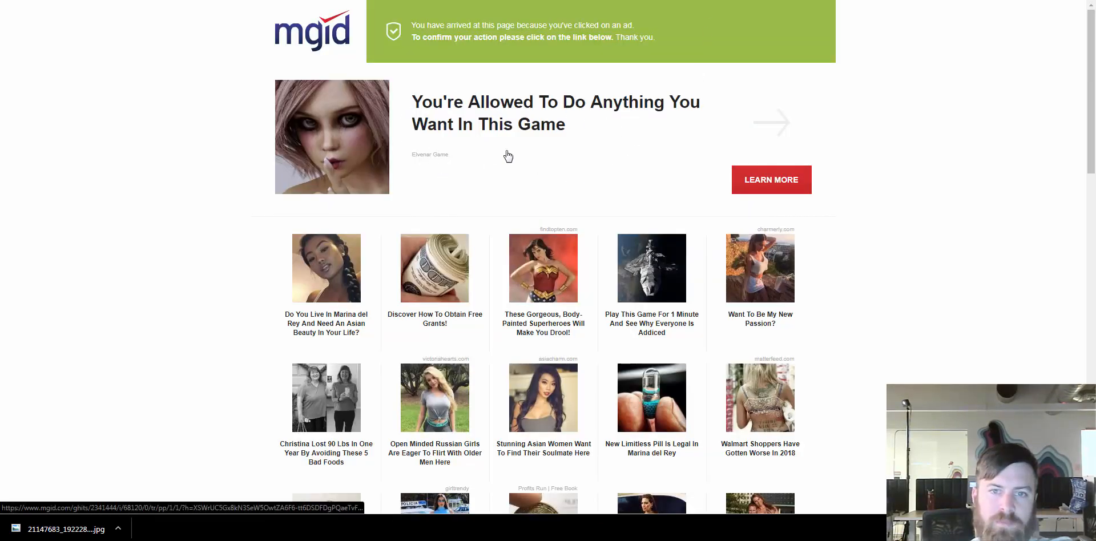
pyautogui.scroll(-2, 405, 213)
pyautogui.scroll(2, 376, 114)
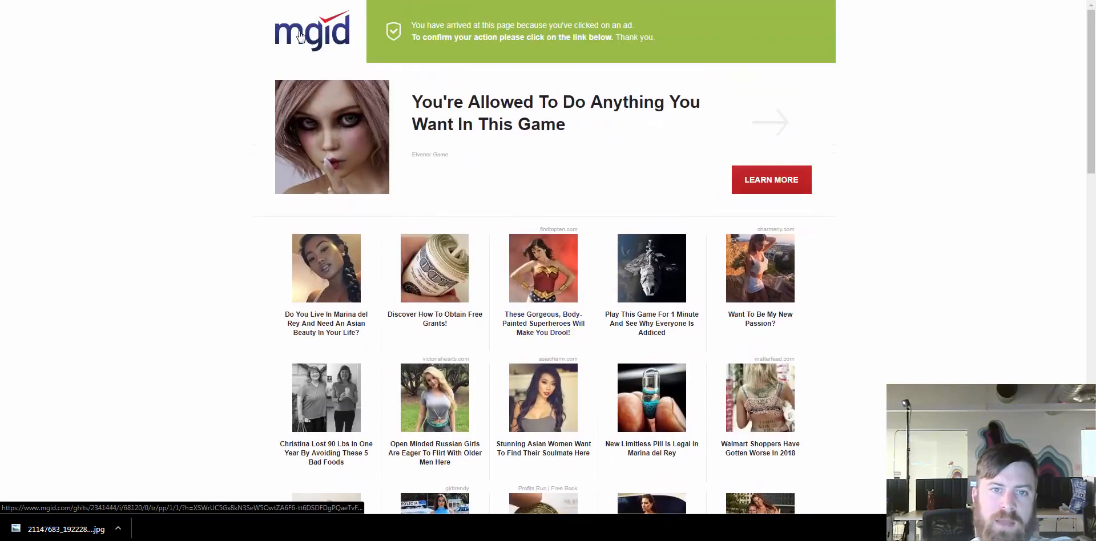
pyautogui.moveTo(361, 41); pyautogui.dragTo(637, 67)
pyautogui.click(940, 69)
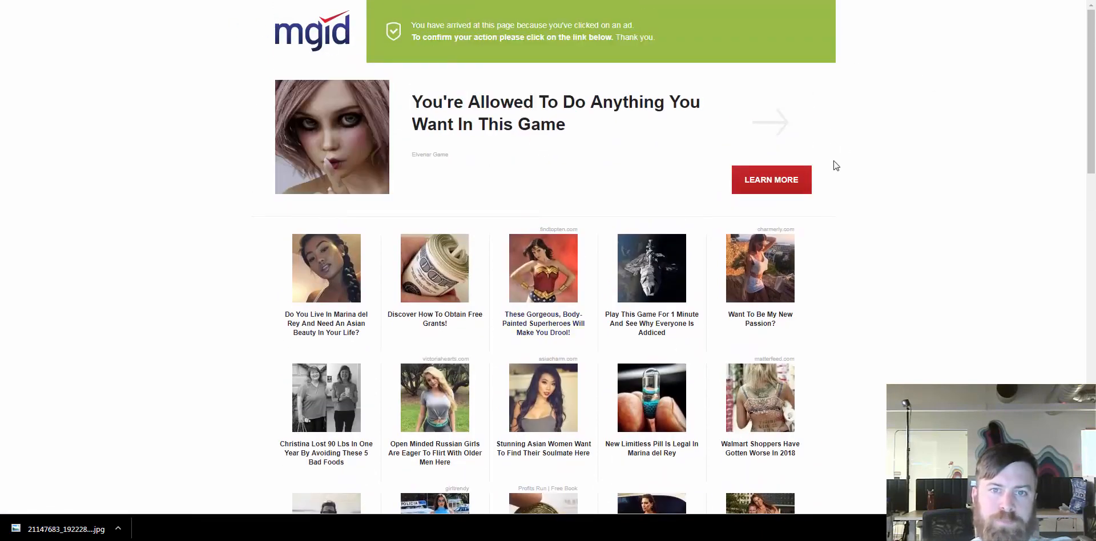
pyautogui.scroll(-3, 833, 171)
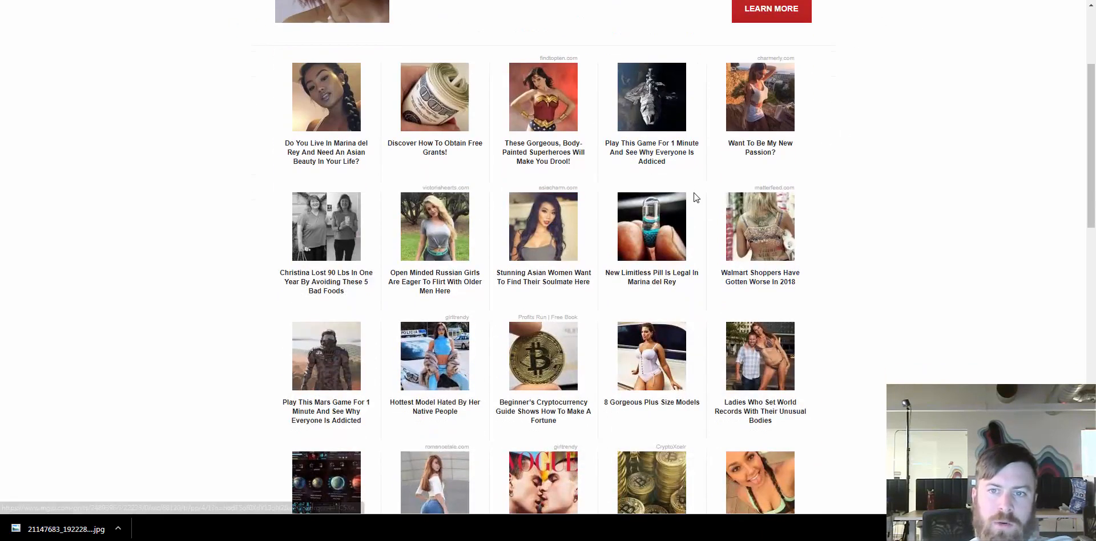
pyautogui.scroll(-1, 695, 198)
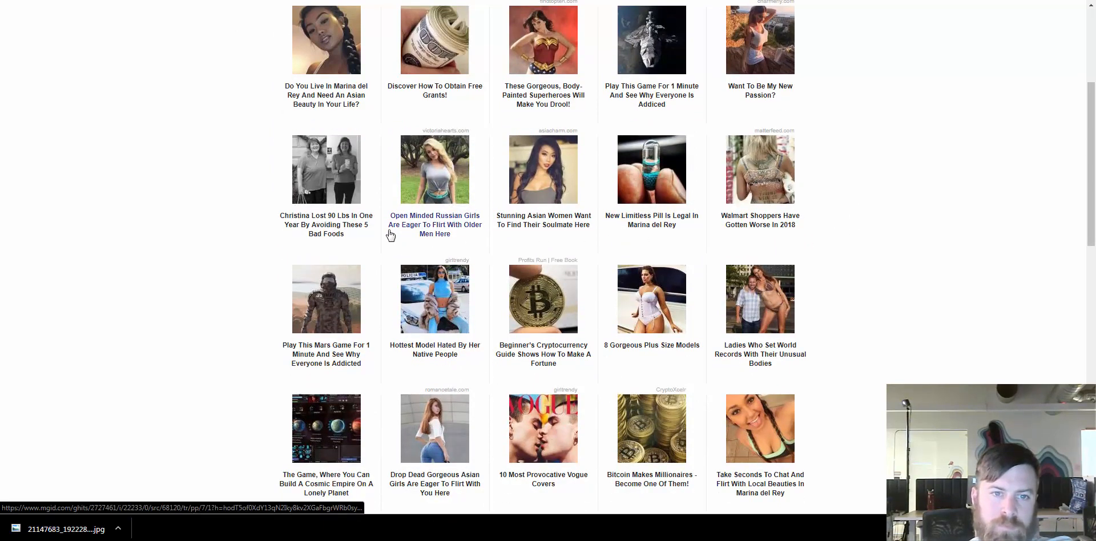
pyautogui.scroll(4, 324, 196)
# - Check the mgid page's notice about arriving from an ad and the Beginner's Cryptocurrency Guide ad in the grid
pyautogui.moveTo(402, 25); pyautogui.dragTo(402, 52)
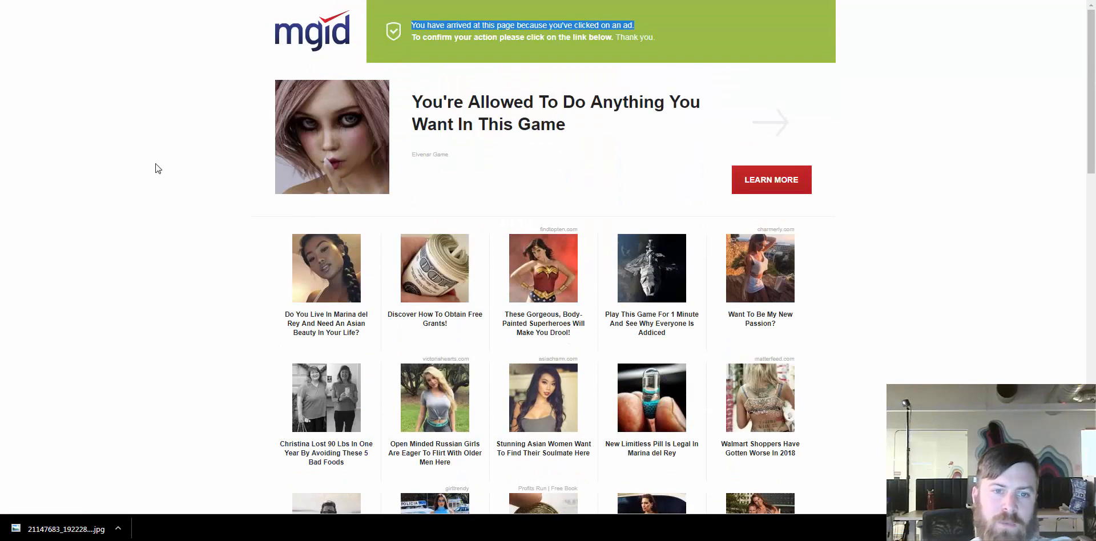
pyautogui.click(158, 168)
pyautogui.scroll(-4, 218, 234)
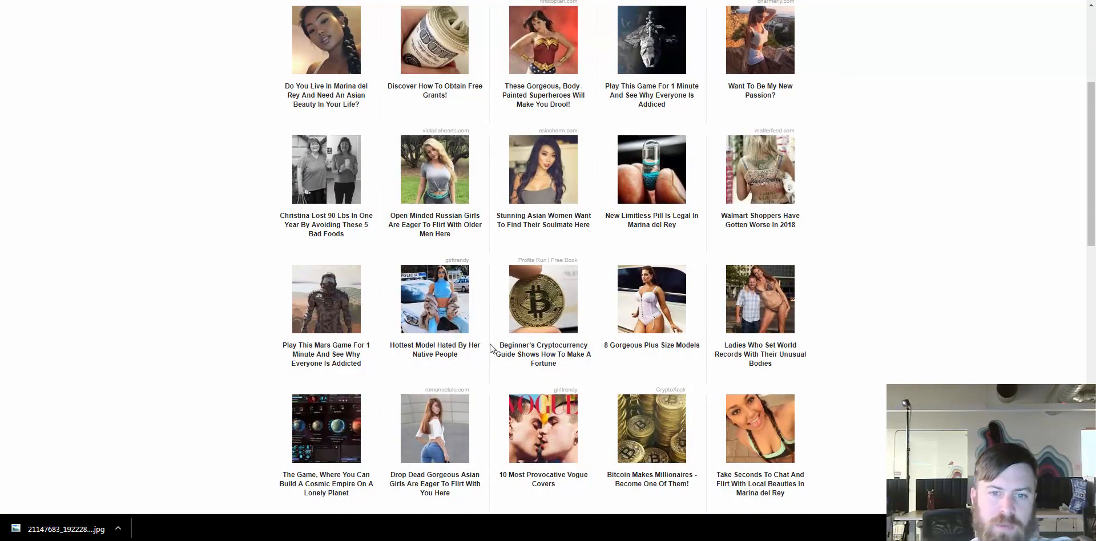
pyautogui.moveTo(505, 259)
pyautogui.mouseDown()
pyautogui.moveTo(569, 342)
pyautogui.moveTo(571, 371)
pyautogui.moveTo(514, 339)
pyautogui.moveTo(504, 260)
pyautogui.moveTo(515, 264)
pyautogui.mouseUp()
pyautogui.click(565, 370)
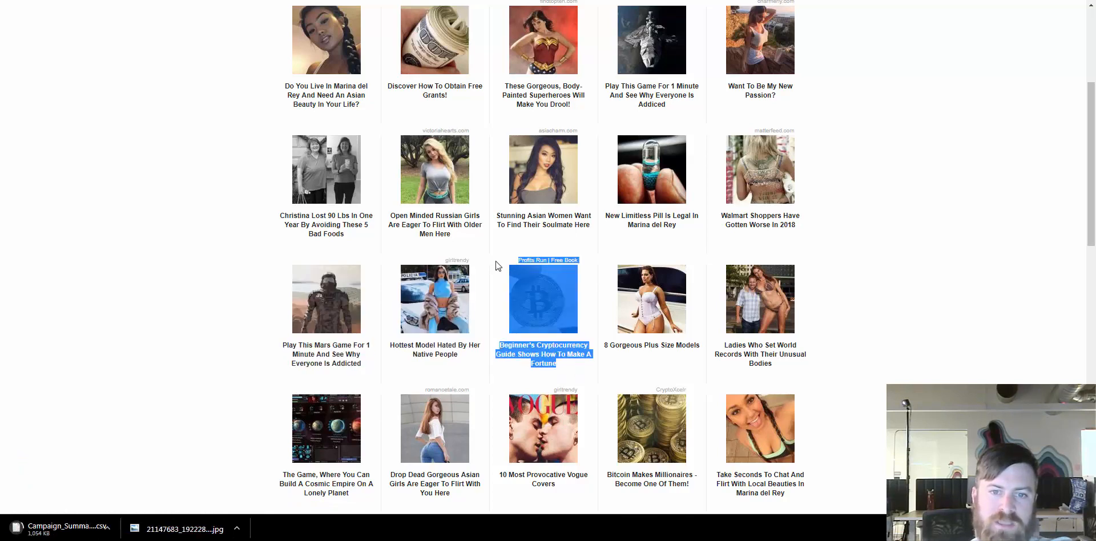
# - Look through the rest of the mgid ad grid down to its last row to see what kinds of ads it carries
pyautogui.click(496, 265)
pyautogui.scroll(-1, 497, 264)
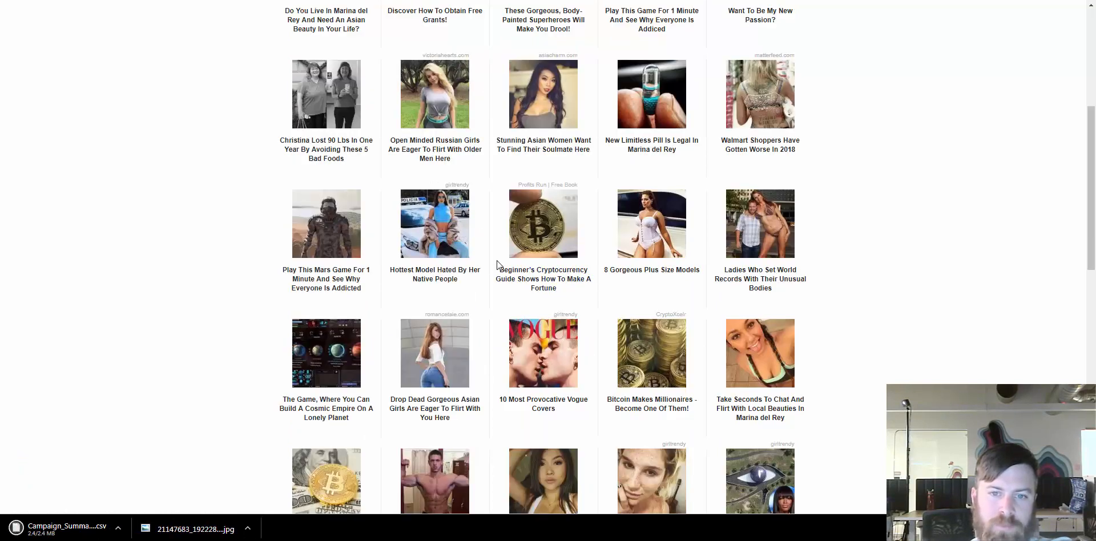
pyautogui.scroll(-1, 496, 264)
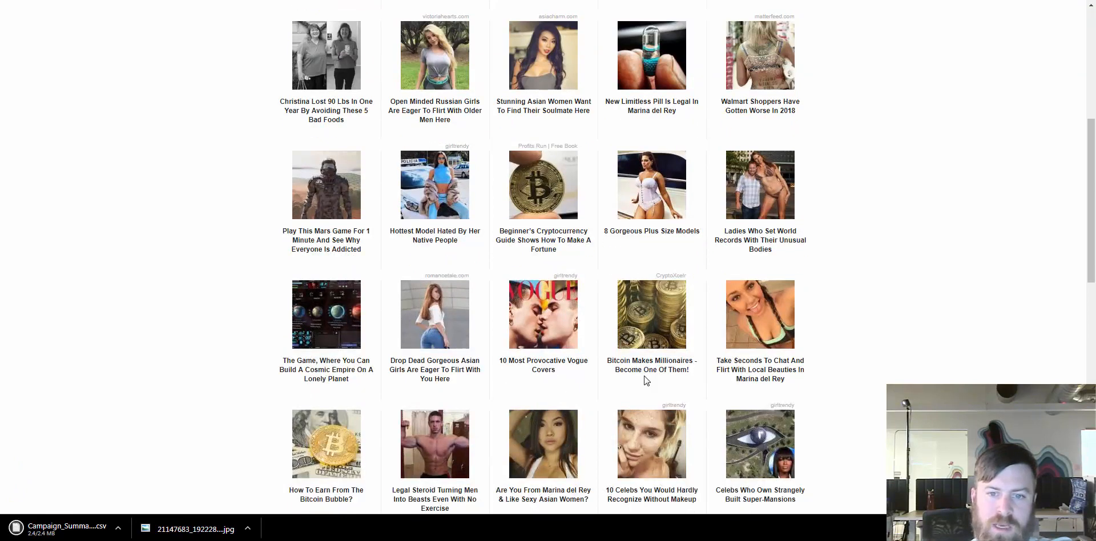
pyautogui.scroll(-1, 643, 375)
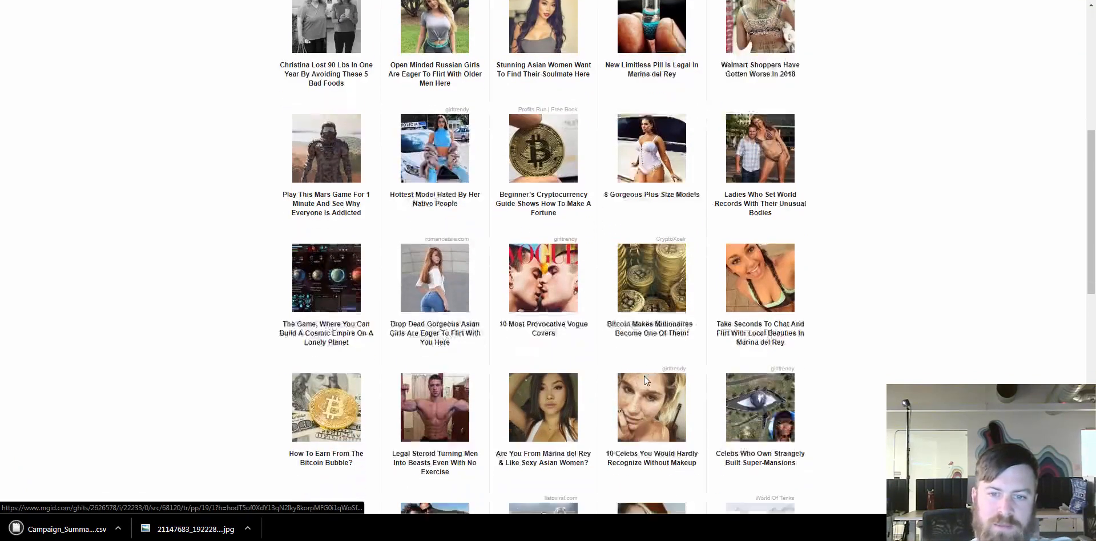
pyautogui.scroll(-1, 643, 376)
pyautogui.scroll(-1, 643, 376)
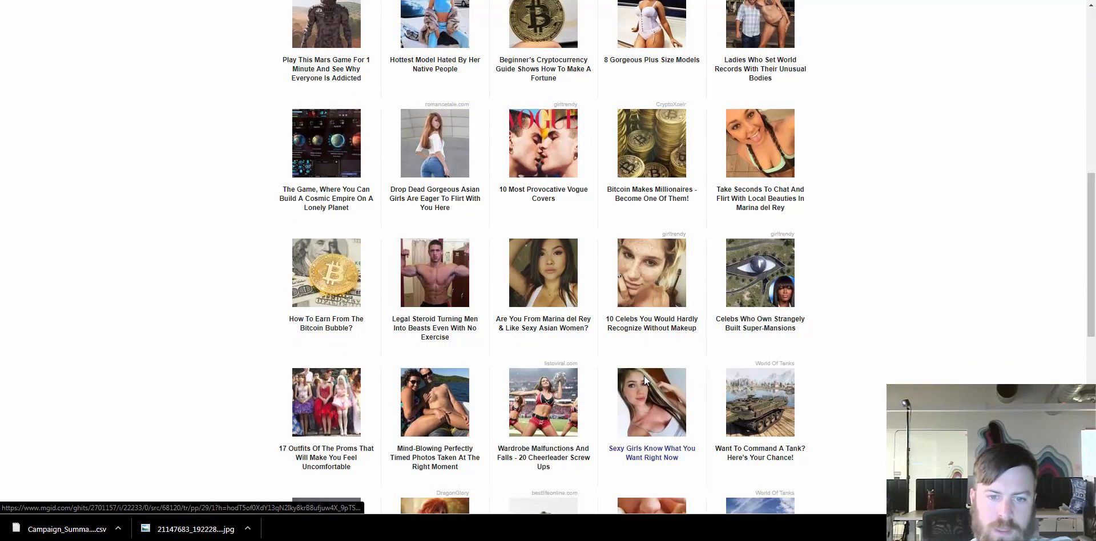
pyautogui.scroll(-2, 644, 376)
pyautogui.scroll(-2, 644, 375)
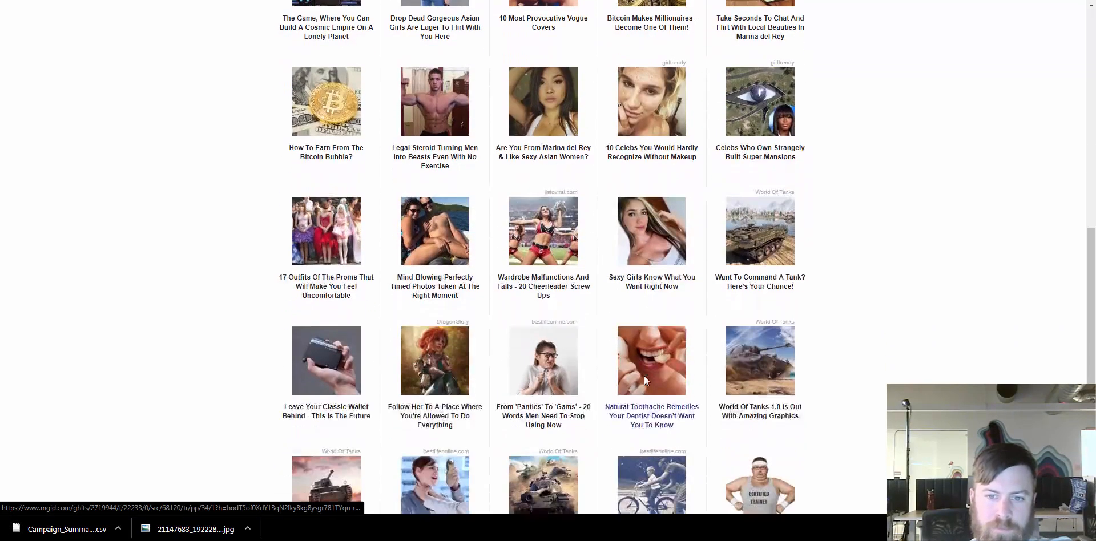
pyautogui.scroll(-3, 646, 380)
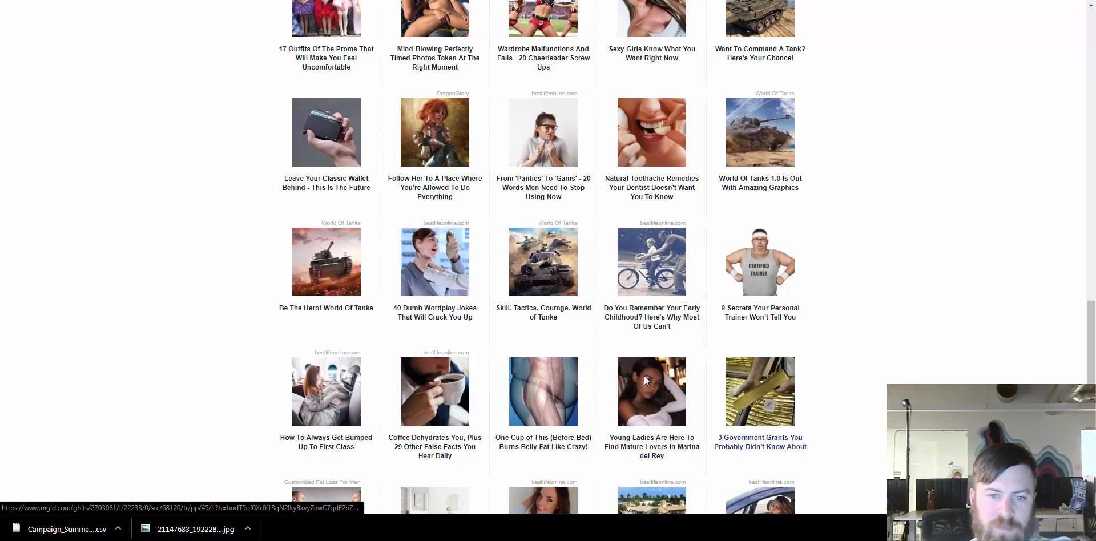
pyautogui.scroll(-2, 644, 376)
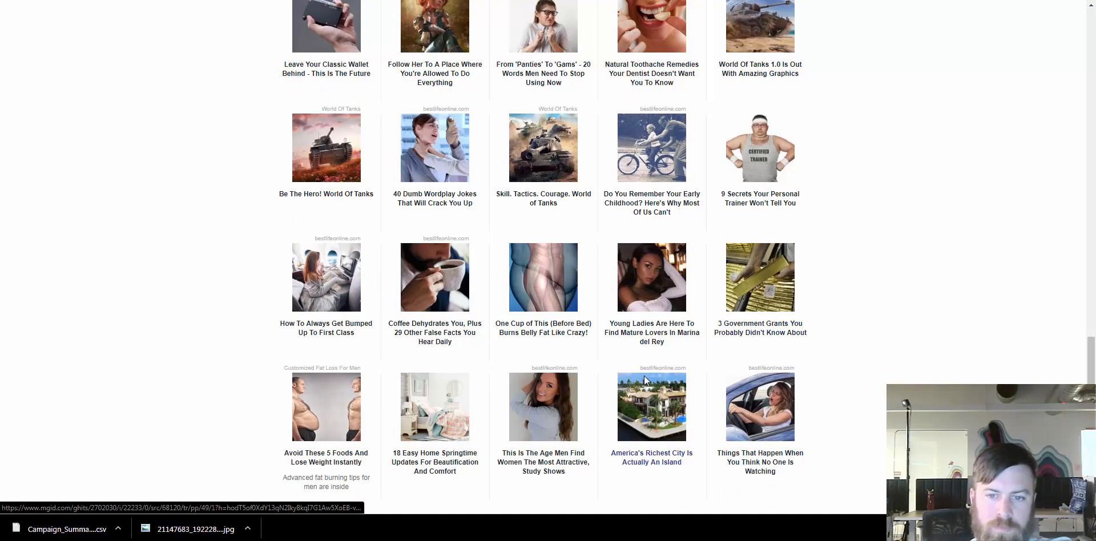
# - Open the "America's Richest City Is Actually An Island" ad and inspect the MyGrants and BestLife landing pages
pyautogui.click(644, 379)
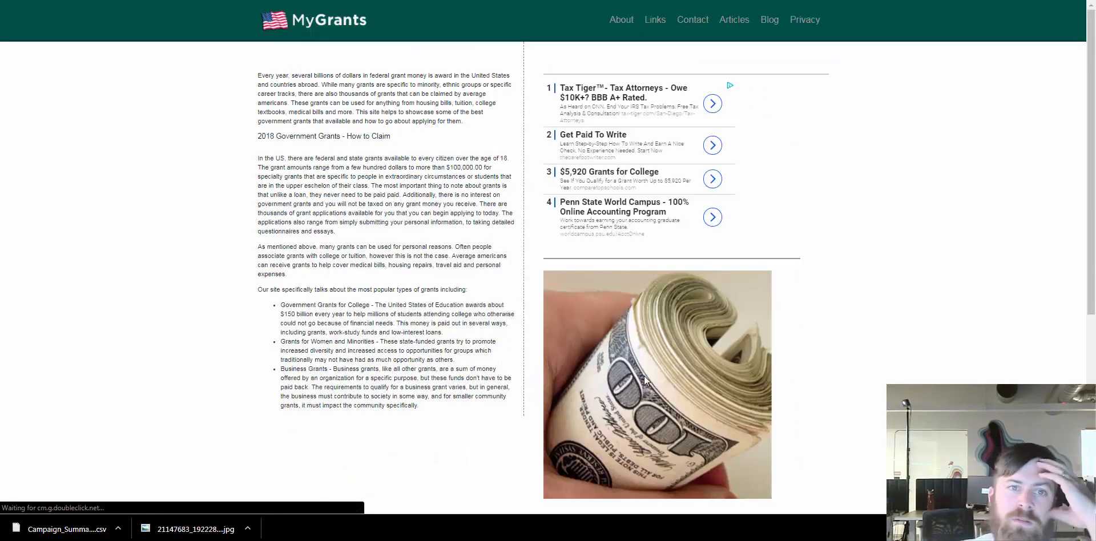
pyautogui.scroll(-6, 644, 381)
pyautogui.scroll(6, 645, 381)
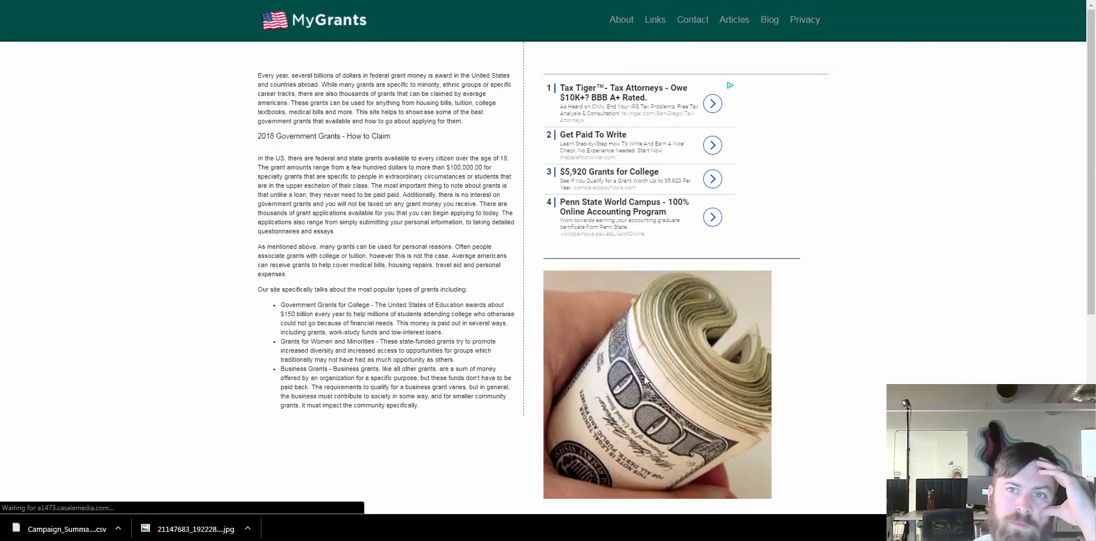
pyautogui.scroll(-3, 644, 377)
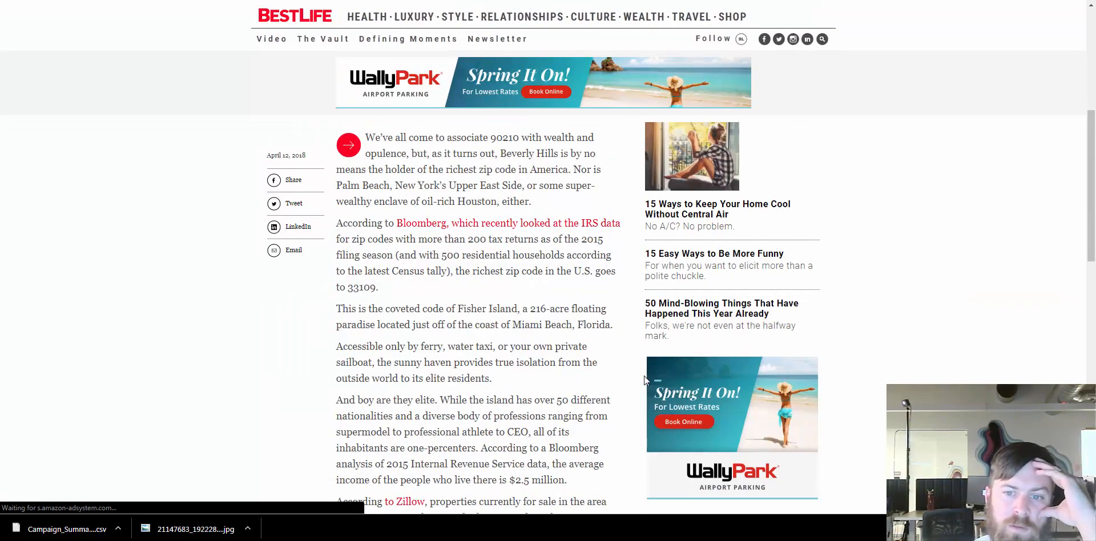
pyautogui.scroll(-5, 644, 376)
pyautogui.scroll(10, 643, 376)
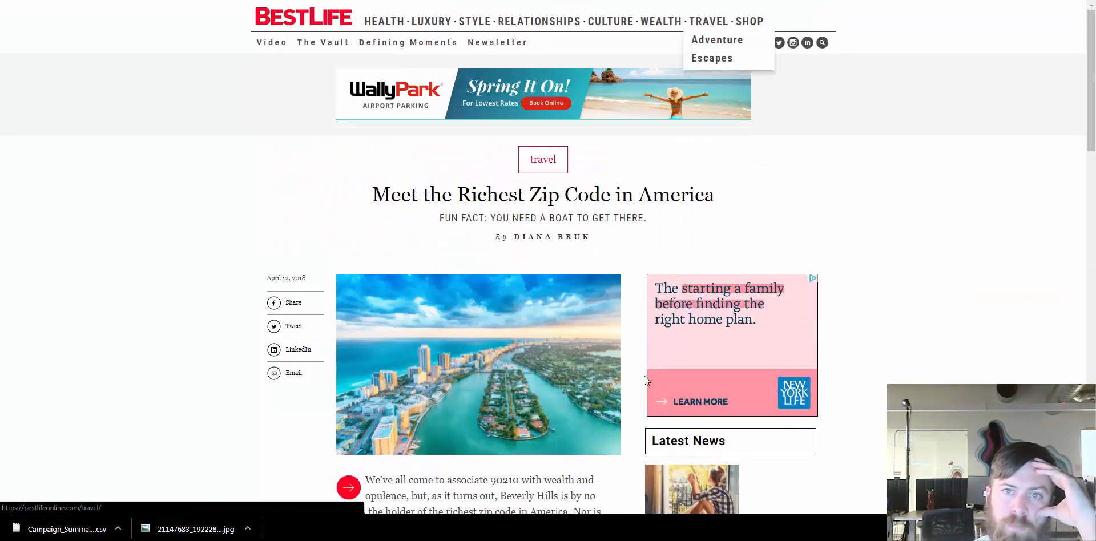
pyautogui.scroll(-15, 644, 375)
# - Switch to the Business Insider-styled cryptocurrency landing page and examine its headline and opening claims
pyautogui.click(645, 379)
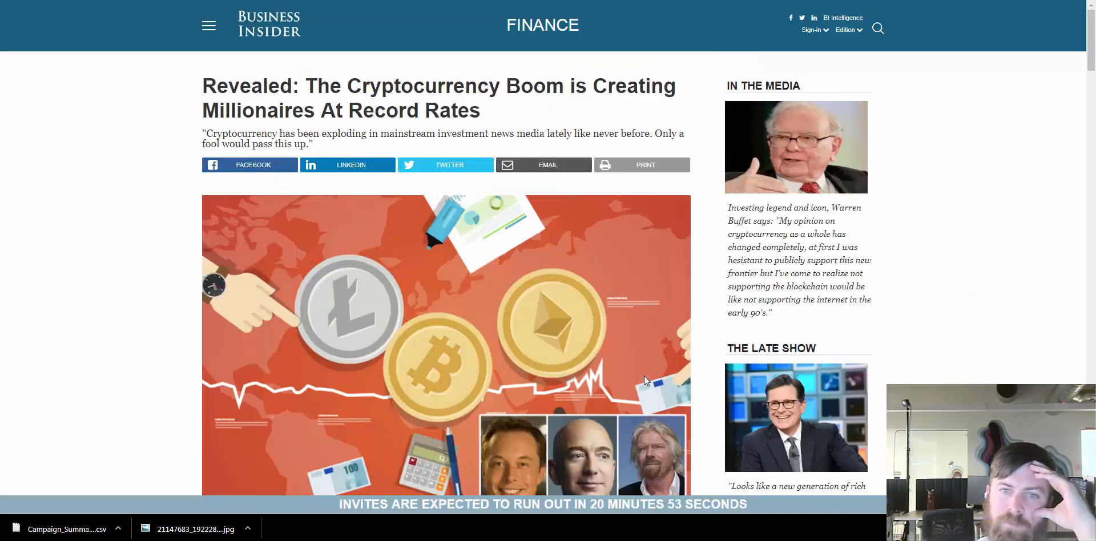
pyautogui.hotkey('ctrl', 'a')
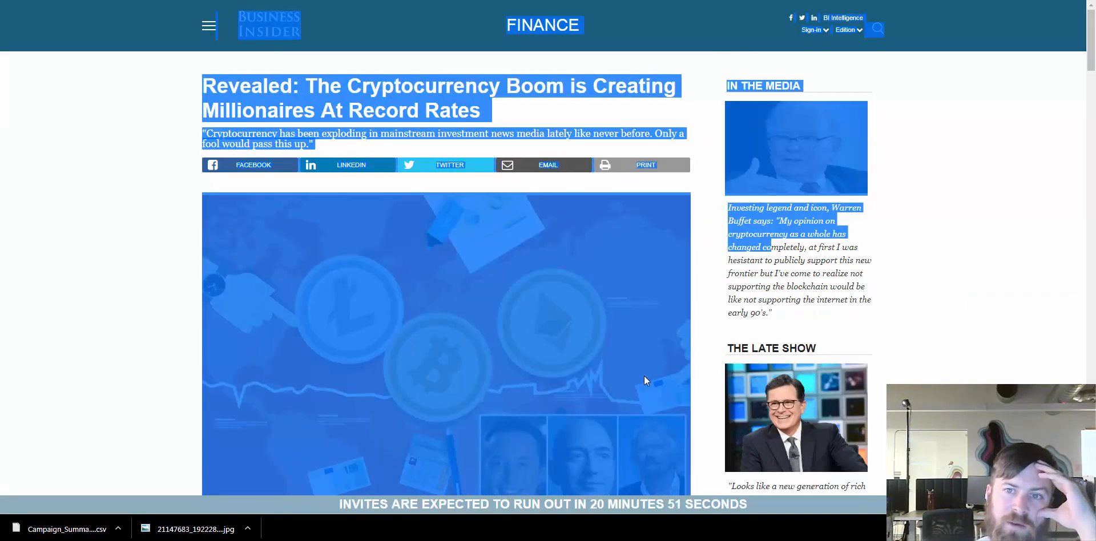
pyautogui.click(644, 376)
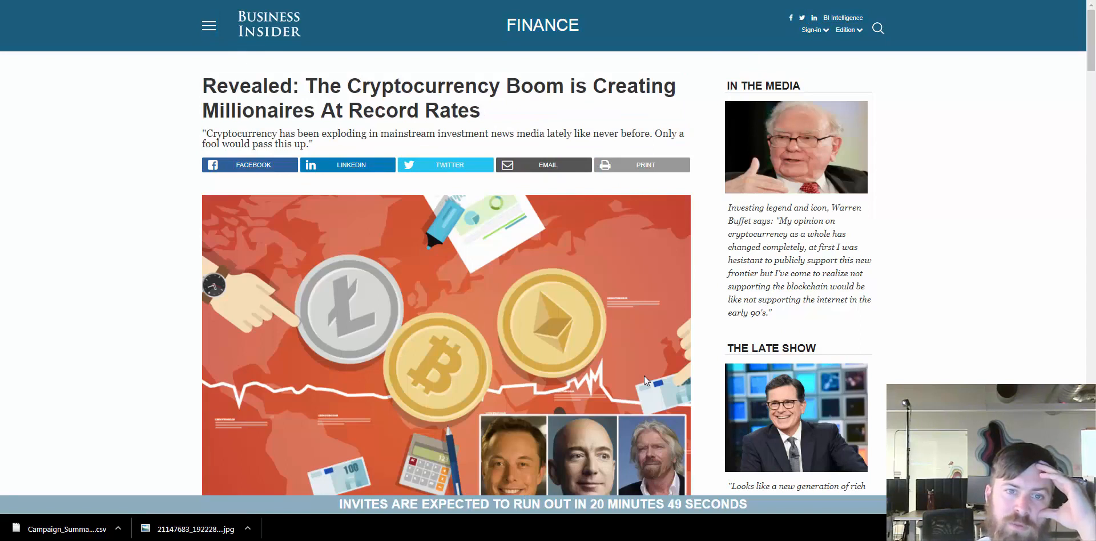
pyautogui.hotkey('ctrl', 'a')
pyautogui.click(644, 376)
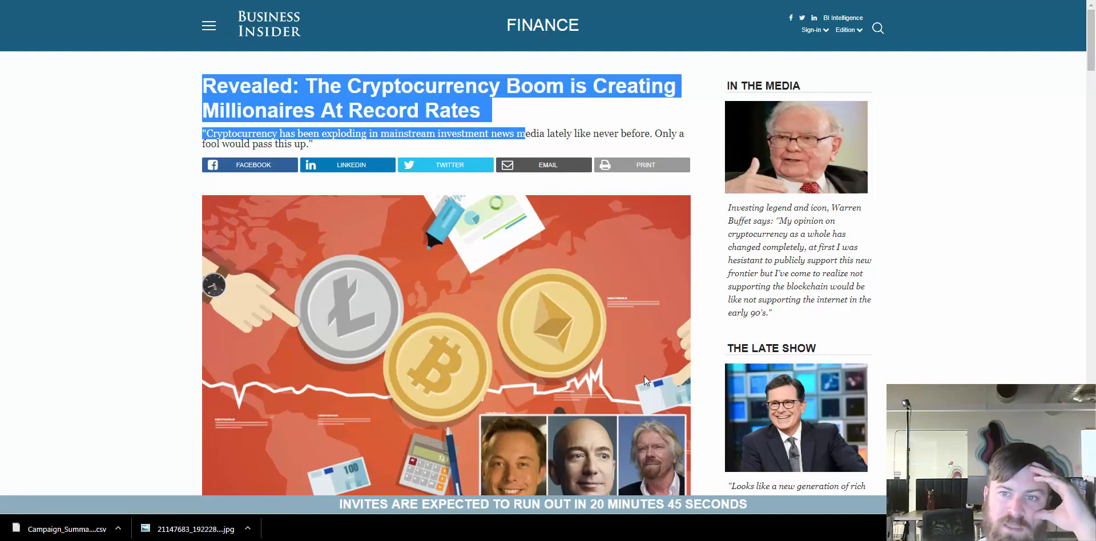
pyautogui.scroll(-5, 644, 377)
pyautogui.scroll(2, 644, 378)
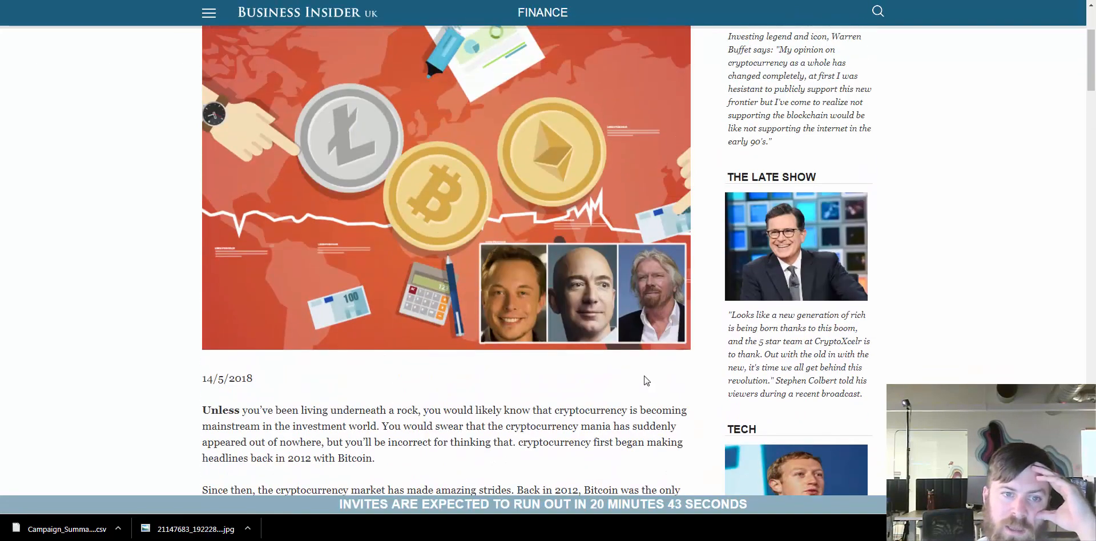
pyautogui.scroll(-5, 645, 380)
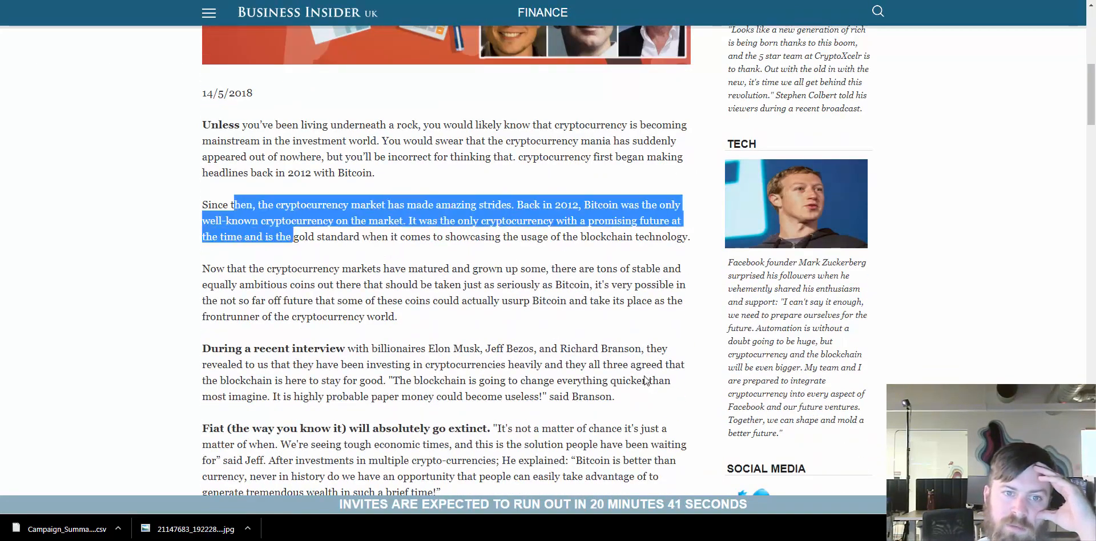
pyautogui.scroll(-9, 645, 381)
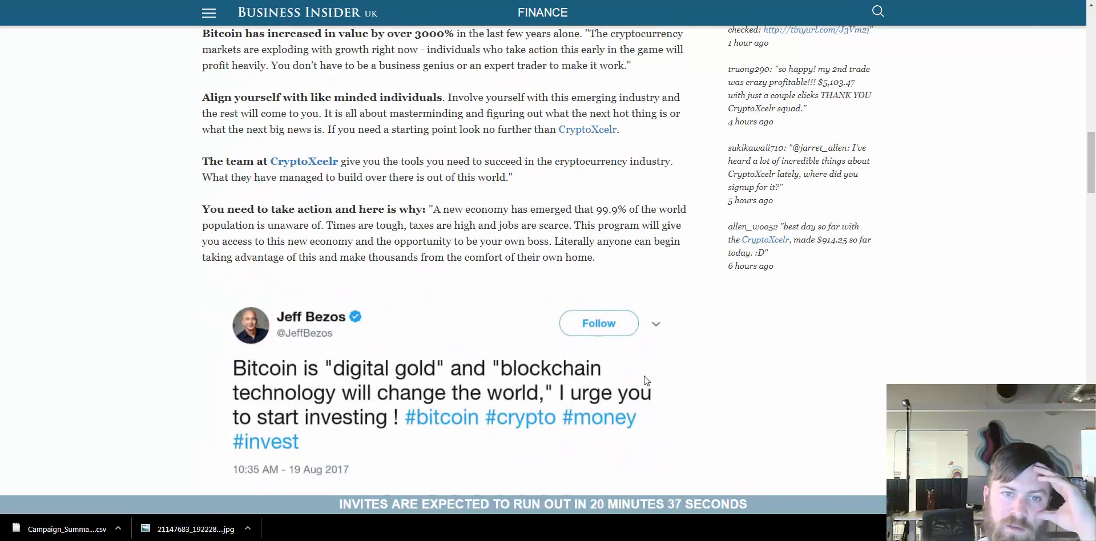
# - Read the cryptocurrency article from the Jeff Bezos tweet through the father's testimonial to the CryptoXcelr invitation image and comments
pyautogui.scroll(-3, 645, 381)
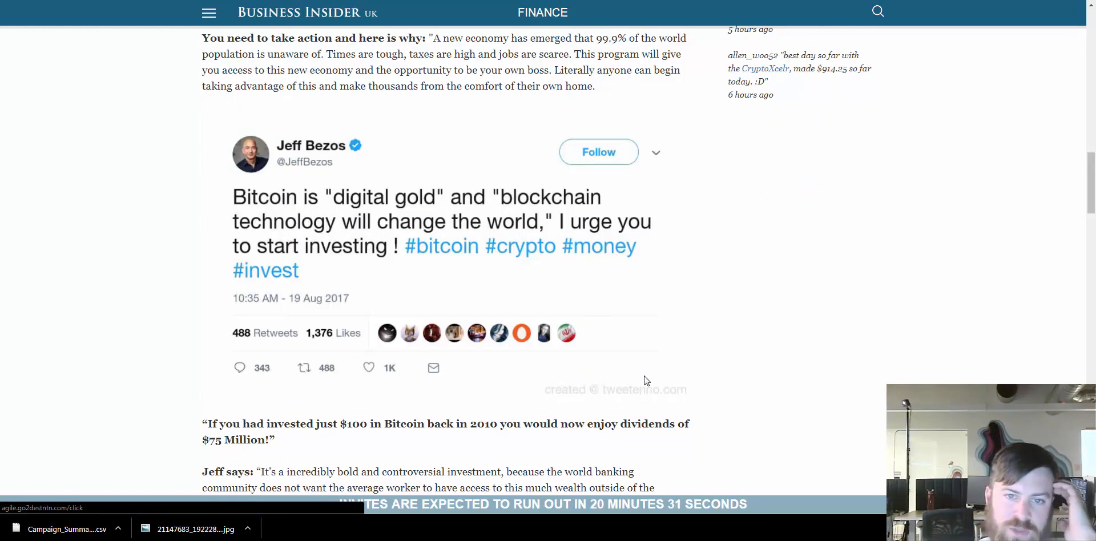
pyautogui.scroll(-3, 645, 380)
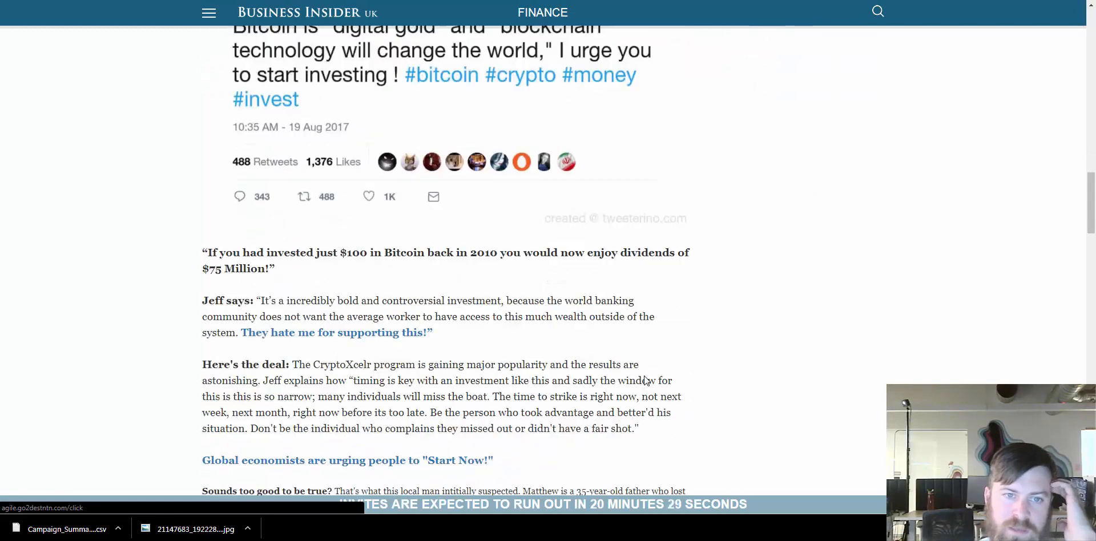
pyautogui.scroll(-2, 645, 381)
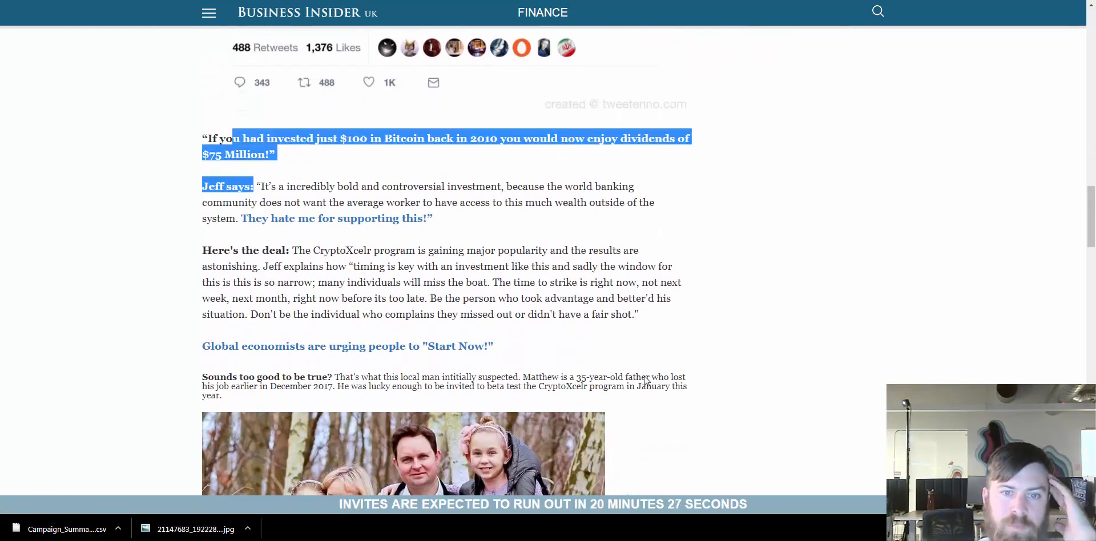
pyautogui.scroll(-3, 644, 380)
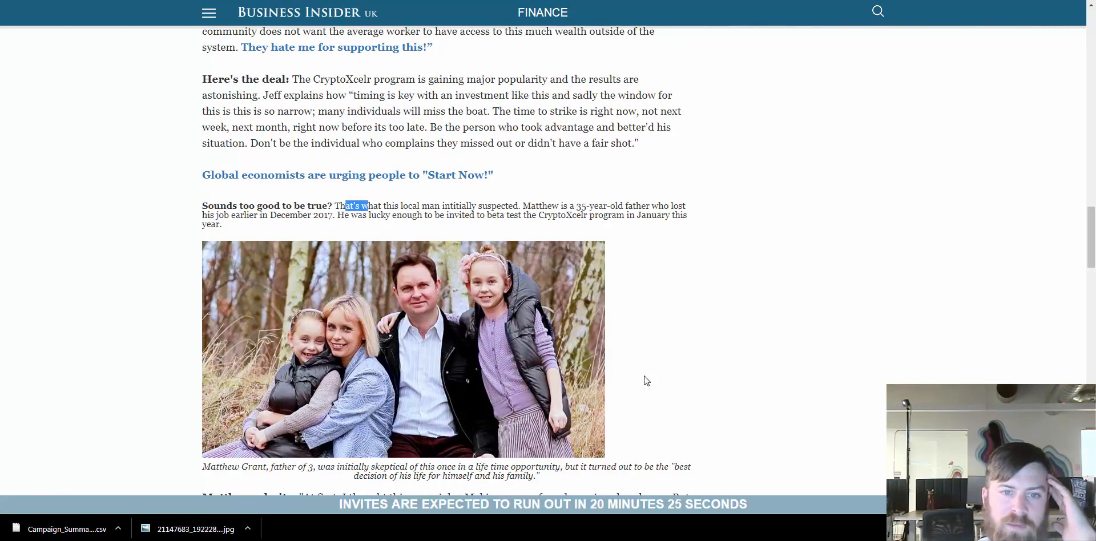
pyautogui.scroll(-5, 646, 381)
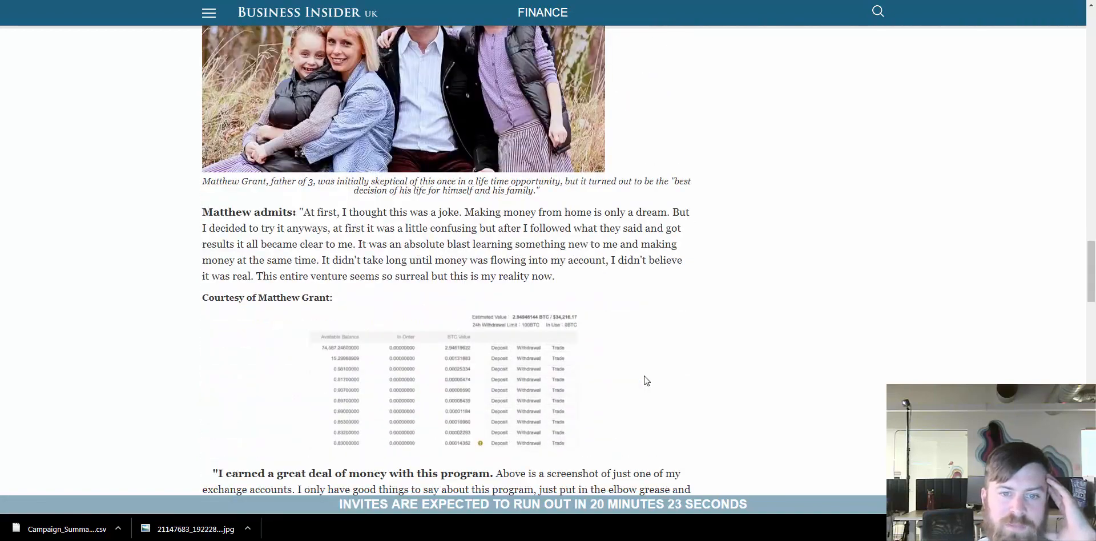
pyautogui.scroll(-8, 646, 381)
pyautogui.scroll(-4, 644, 375)
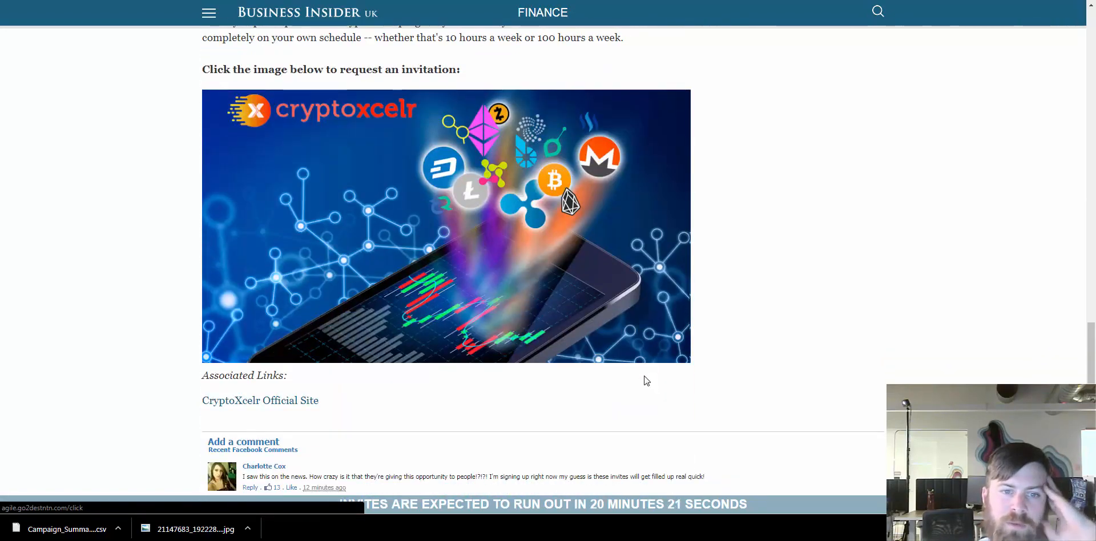
pyautogui.scroll(2, 643, 376)
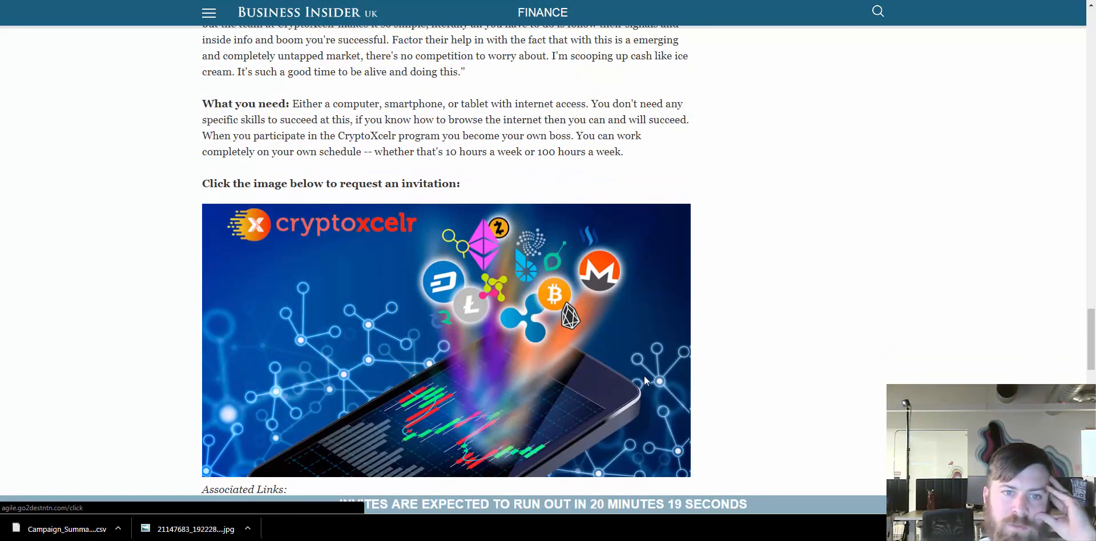
pyautogui.scroll(-3, 643, 375)
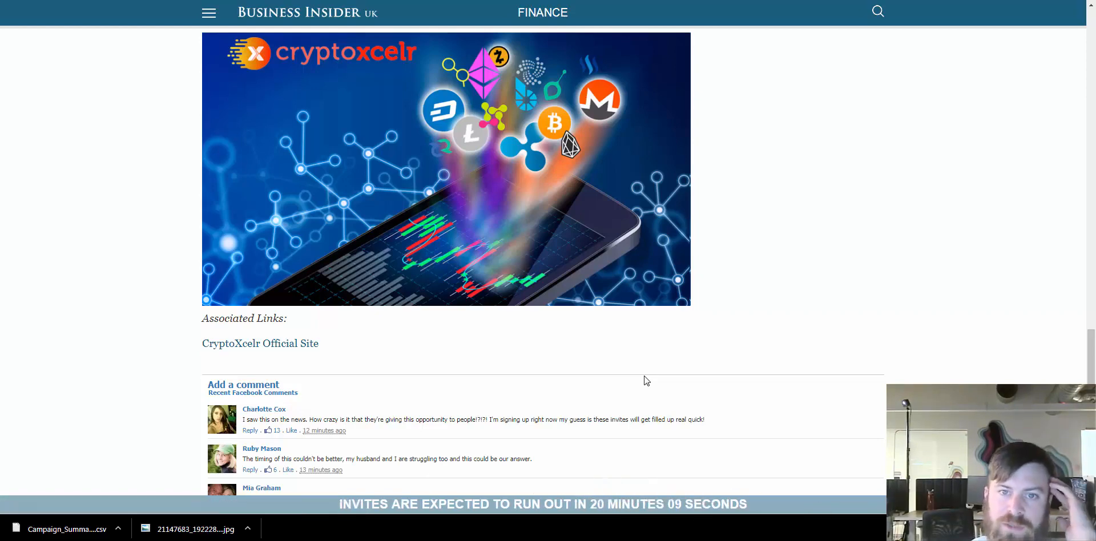
# - Return to the start of the cryptocurrency article and capture the entire page as a screenshot
pyautogui.scroll(4, 646, 381)
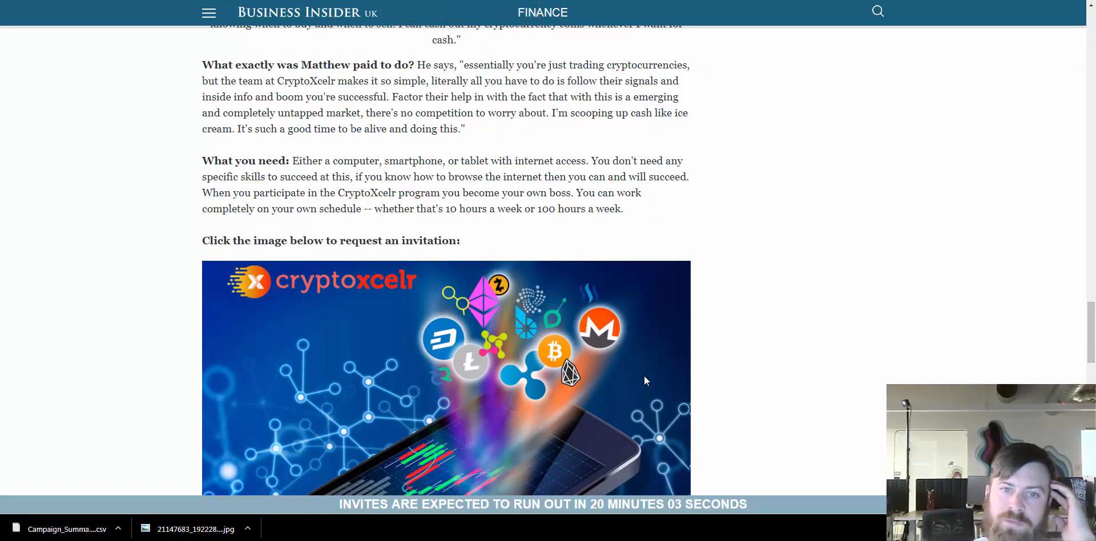
pyautogui.scroll(15, 644, 376)
pyautogui.scroll(20, 643, 379)
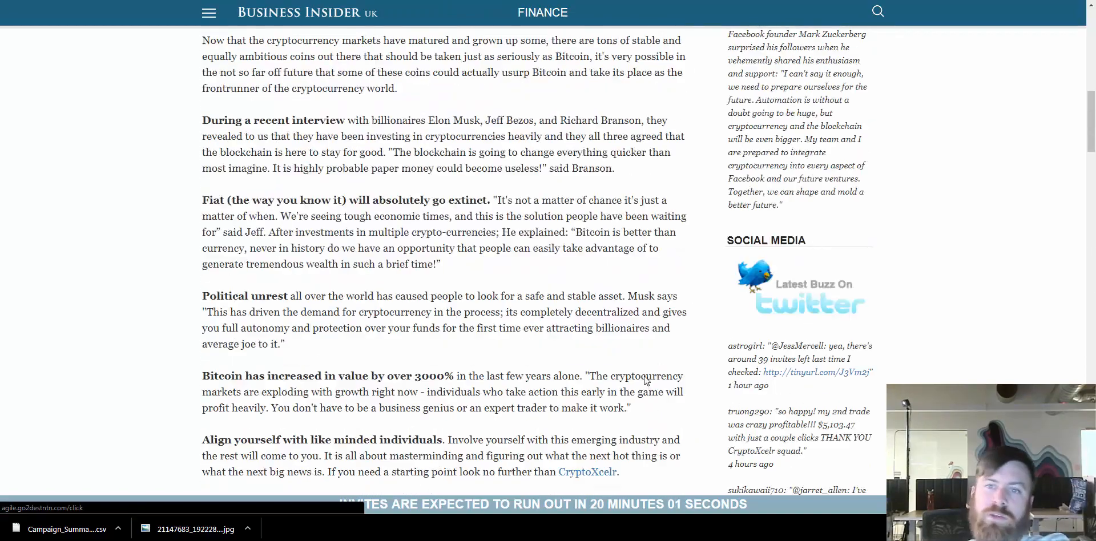
pyautogui.scroll(2, 644, 376)
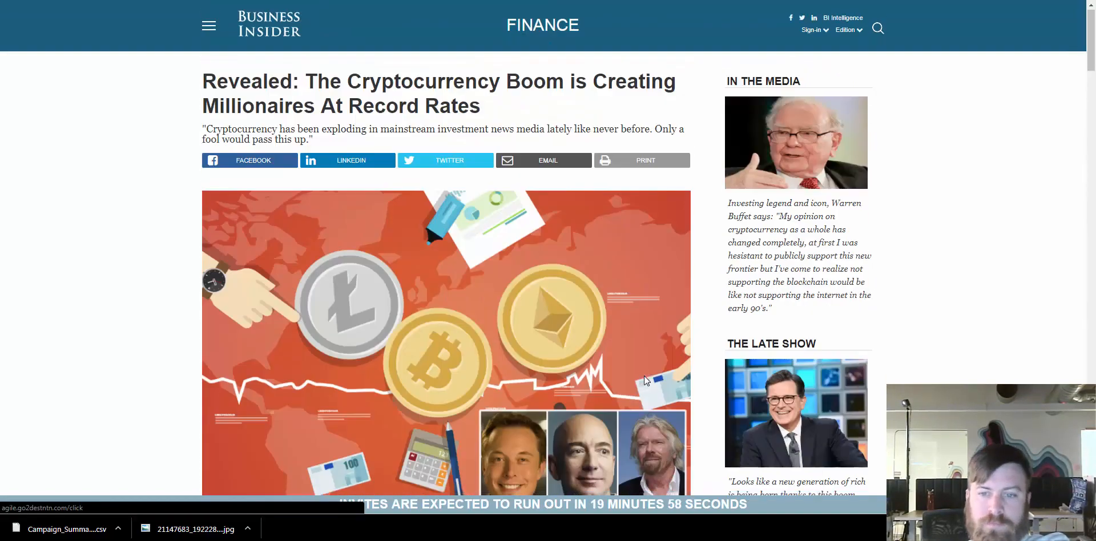
pyautogui.click(976, 0)
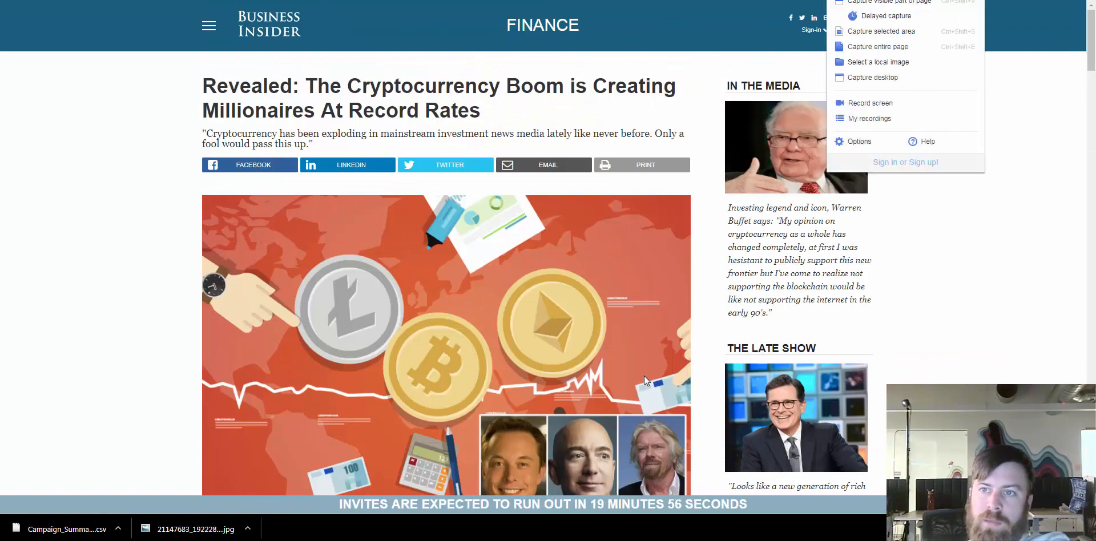
pyautogui.click(877, 46)
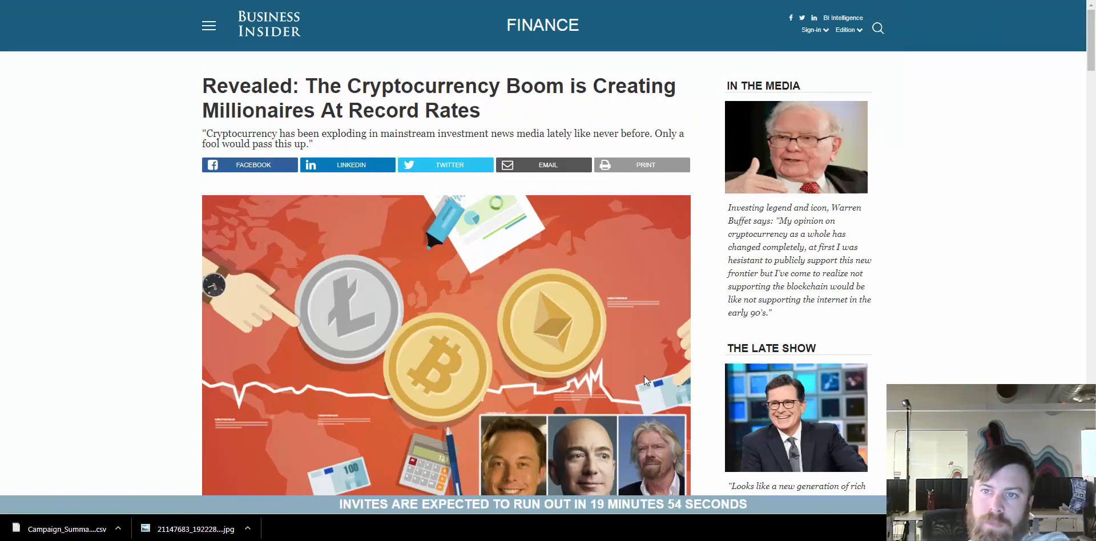
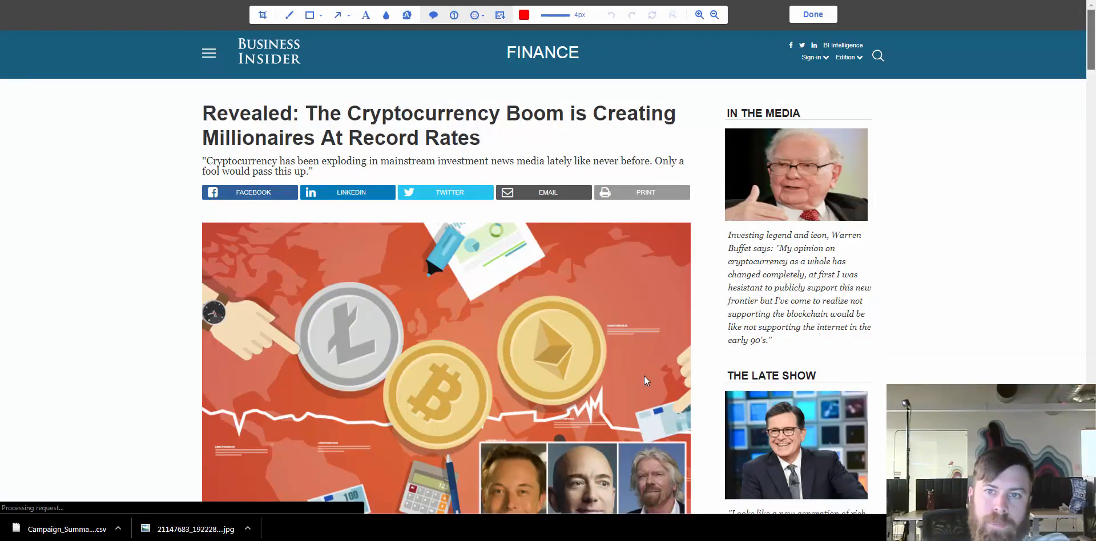
# - Check the captured cryptocurrency article from its headline to the comments and footer, and finish editing the capture
pyautogui.scroll(-4, 643, 375)
pyautogui.scroll(-15, 643, 377)
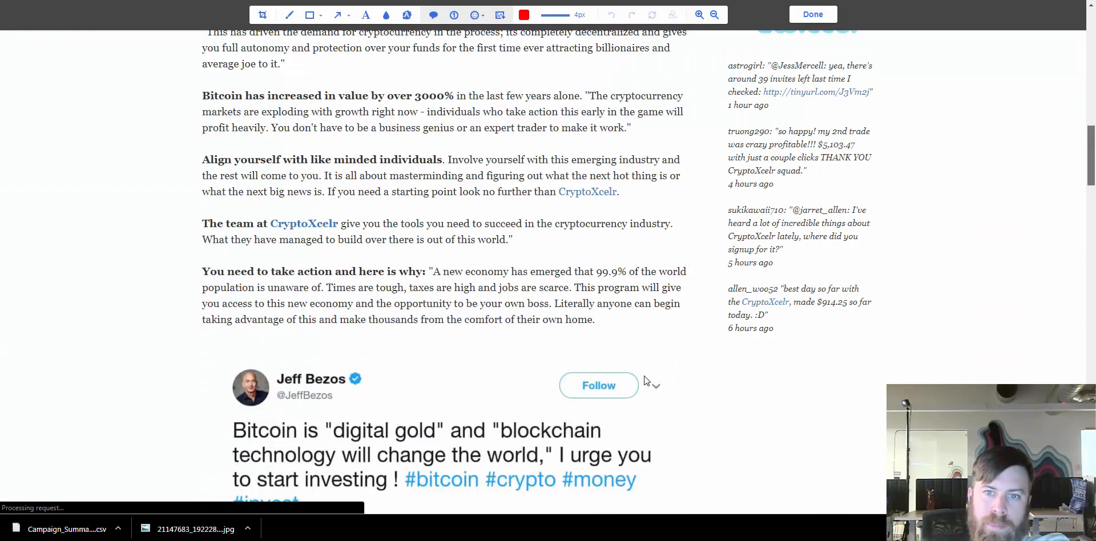
pyautogui.scroll(-10, 646, 380)
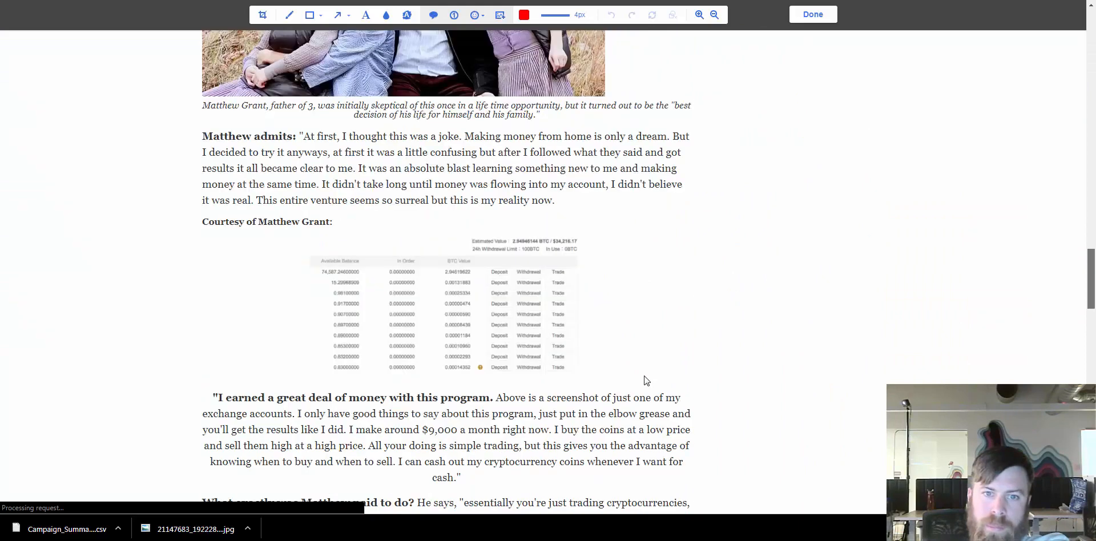
pyautogui.scroll(-3, 646, 381)
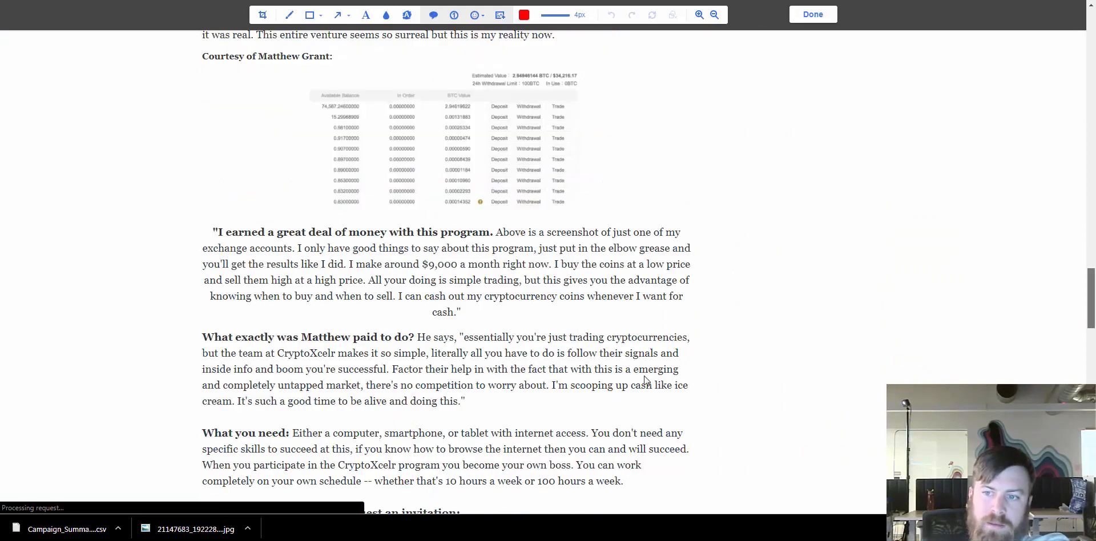
pyautogui.scroll(-15, 643, 377)
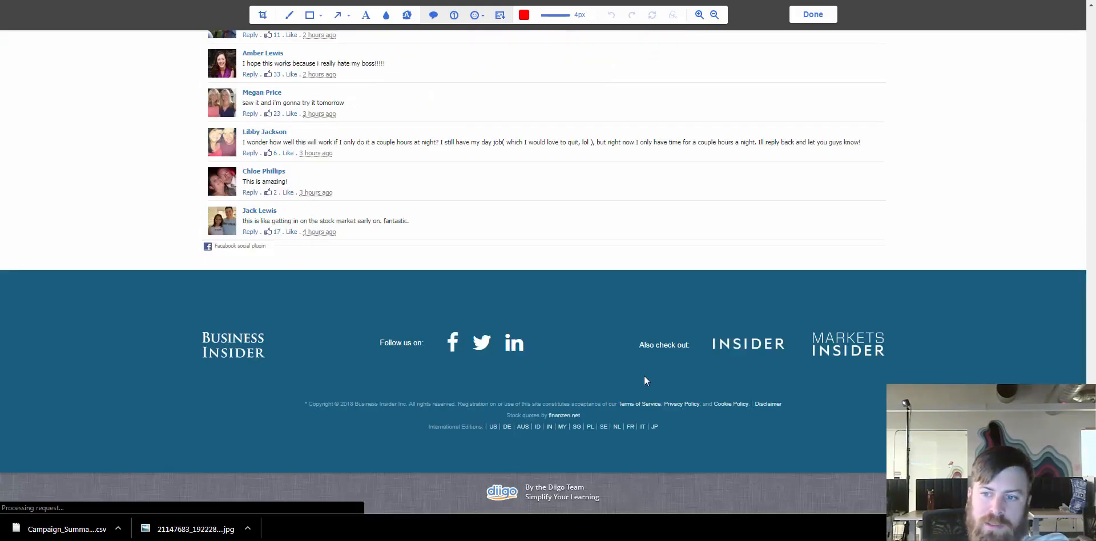
pyautogui.scroll(10, 644, 376)
pyautogui.scroll(20, 646, 381)
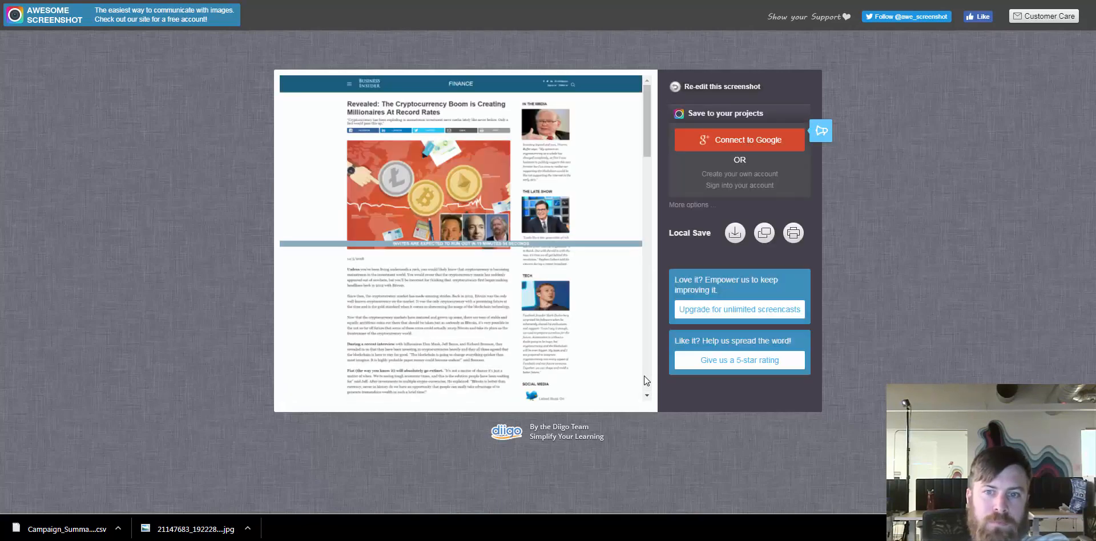
# - Save the article capture locally as a PNG image under the suggested "BREAKING NEWS New Crypto System Takes America By Storm Business Insider" file name
pyautogui.click(734, 233)
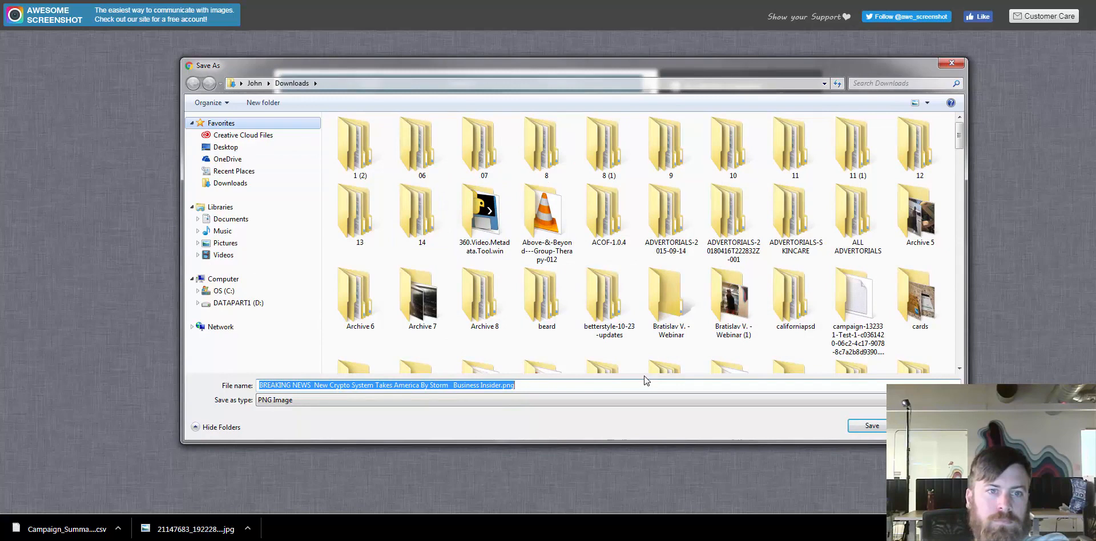
pyautogui.click(225, 147)
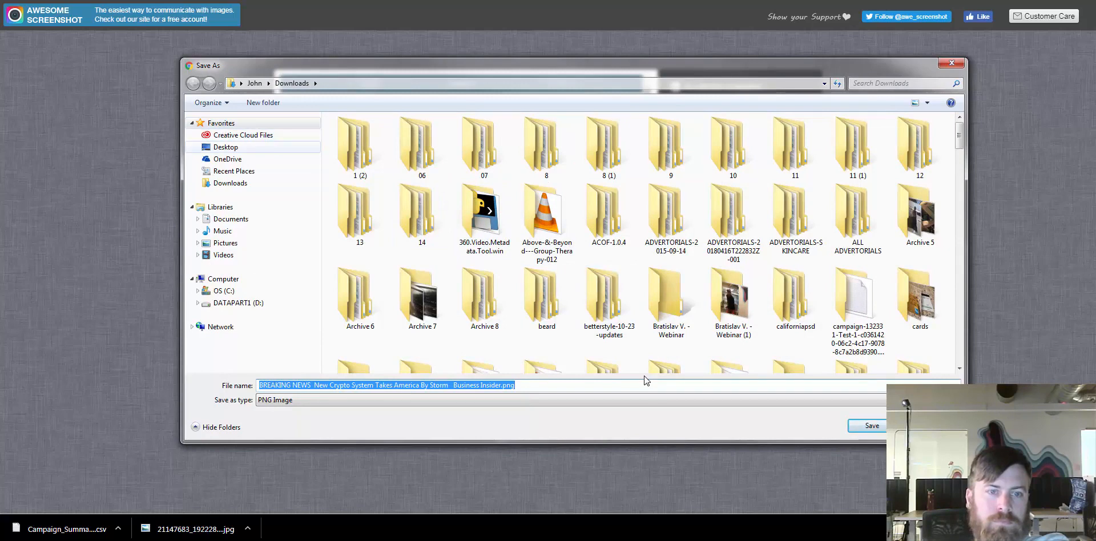
pyautogui.press('Return')
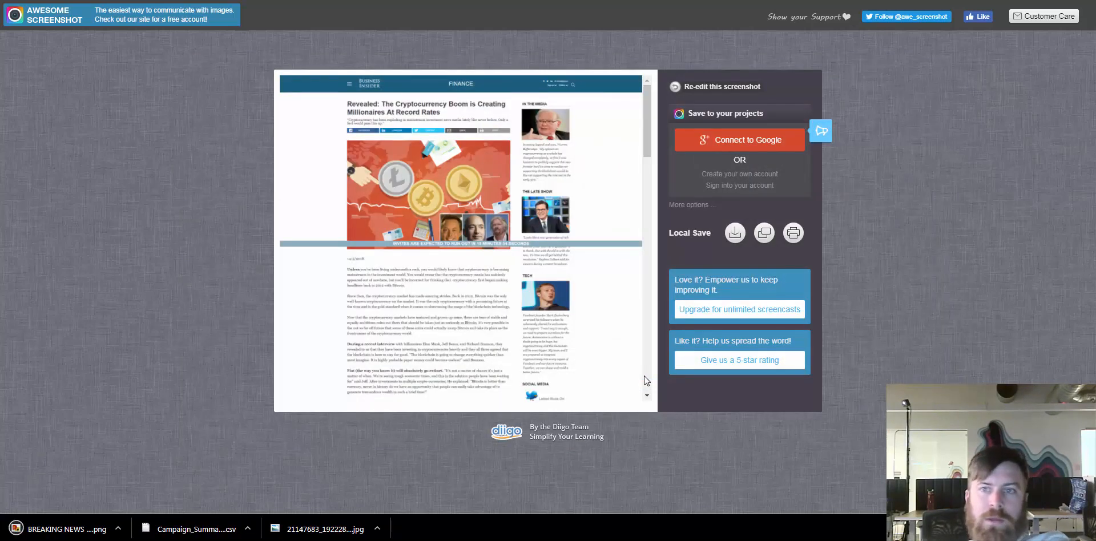
# - Capture the free ebook offer on the "Crypto Investing for Beginners" landing page as an image of about 1110 × 872 px and highlight its headline
pyautogui.hotkey('ctrl', 'shift', 'Tab')
pyautogui.hotkey('ctrl', 'shift', 'Tab')
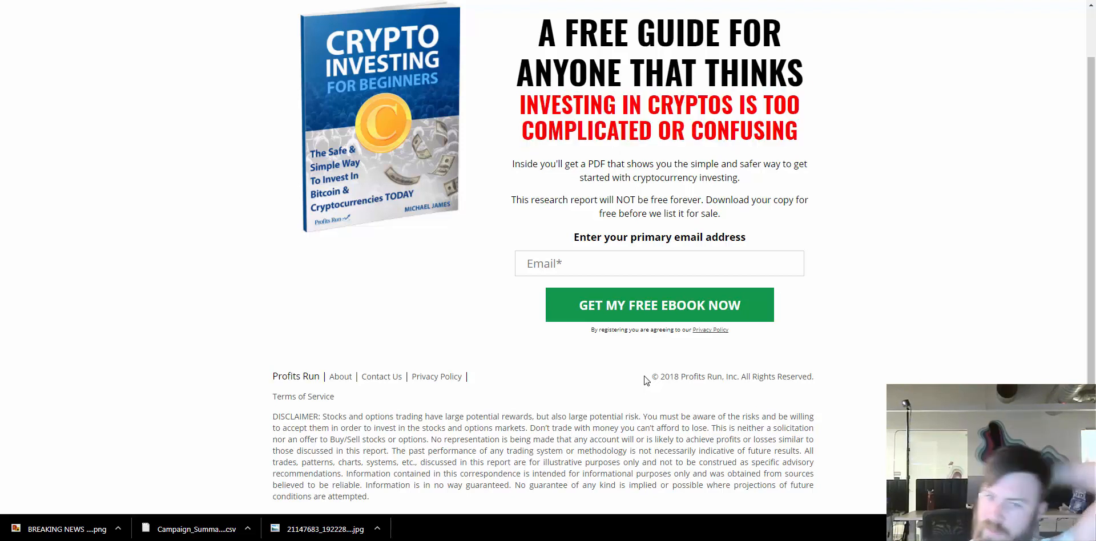
pyautogui.press('Tab')
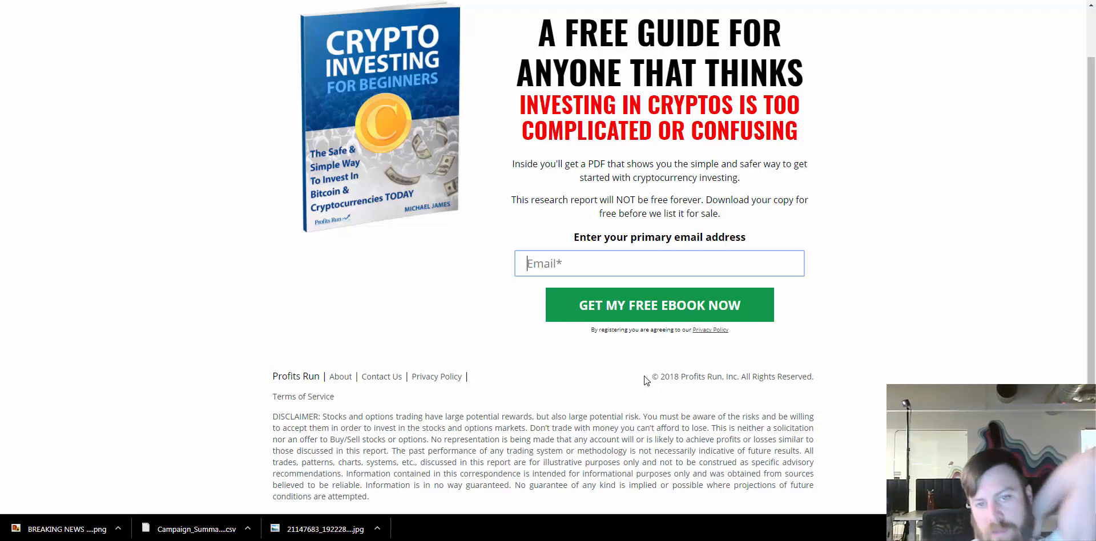
pyautogui.click(644, 377)
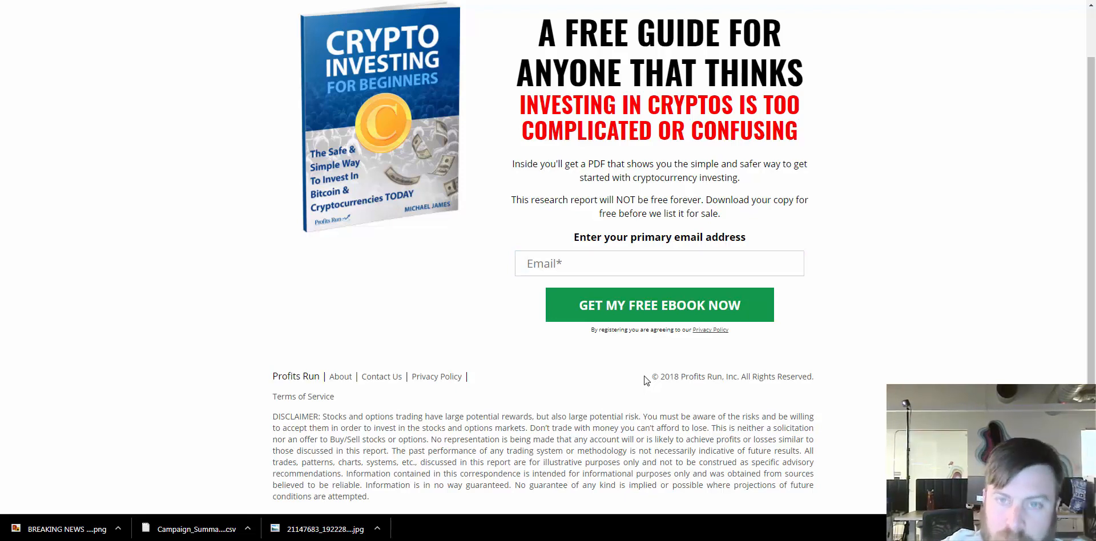
pyautogui.press('Print')
pyautogui.moveTo(235, 6); pyautogui.dragTo(869, 503)
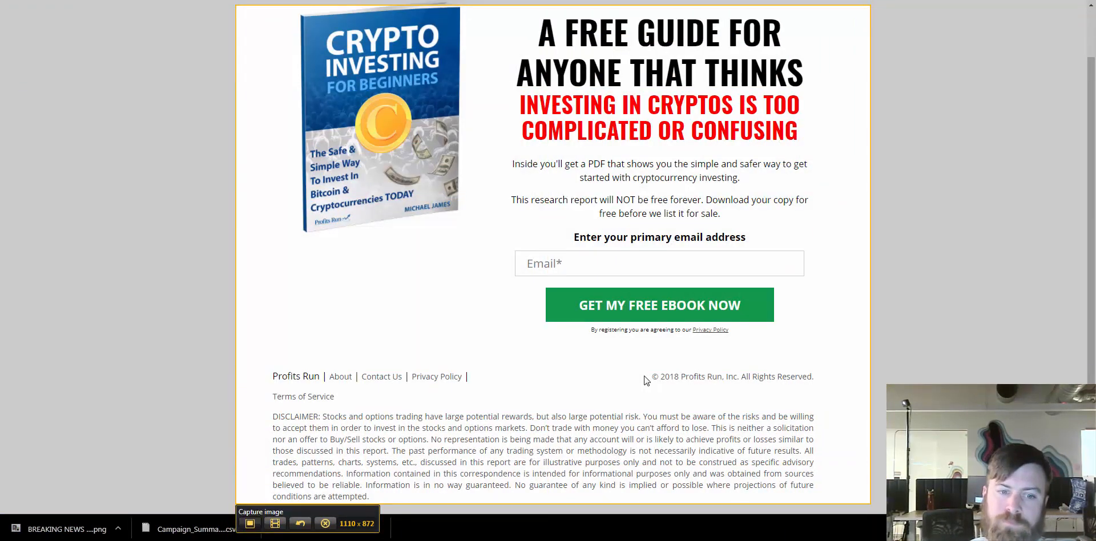
pyautogui.click(249, 523)
pyautogui.click(301, 515)
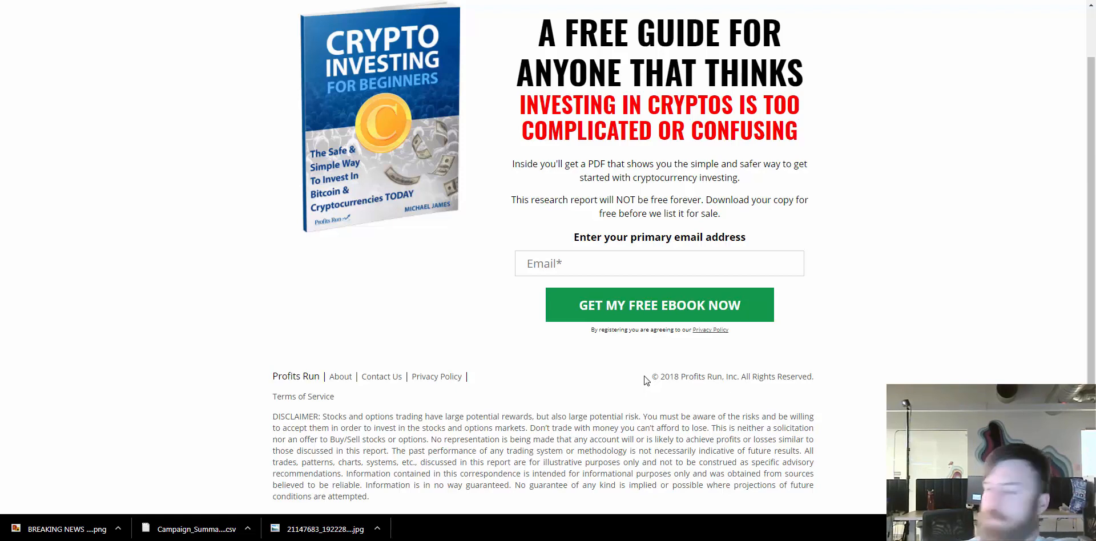
pyautogui.moveTo(538, 32); pyautogui.dragTo(797, 133)
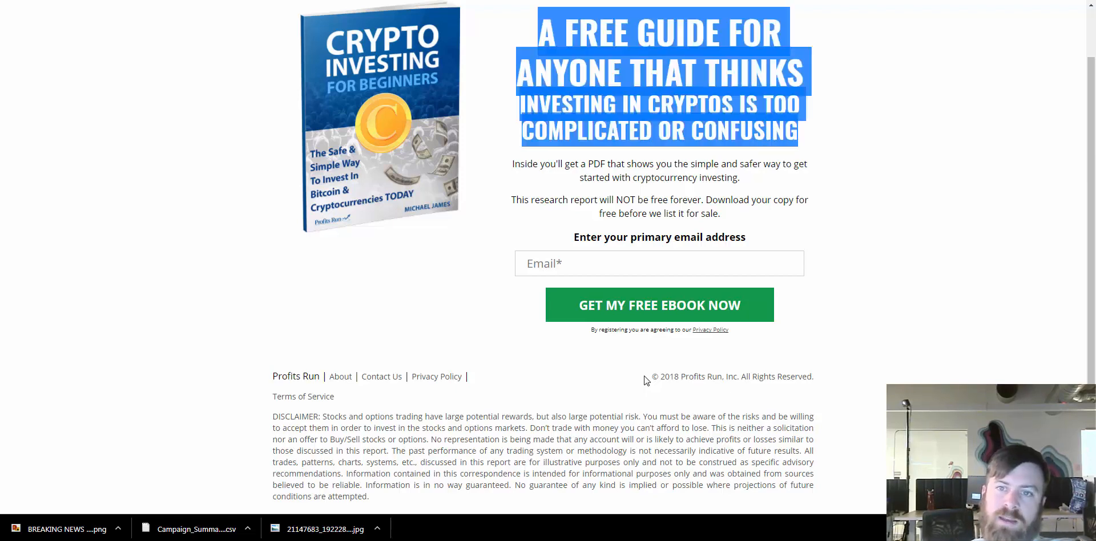
pyautogui.click(845, 168)
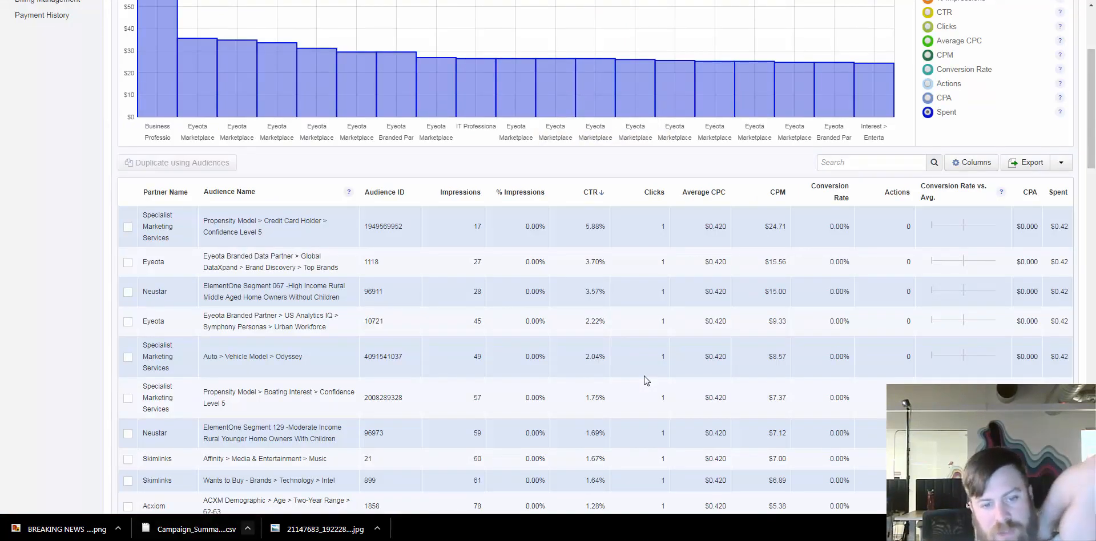
# - Switch to the Taboola campaign summary in Google Sheets and look through the audience rows down to the last one and back
pyautogui.hotkey('alt', 'Tab')
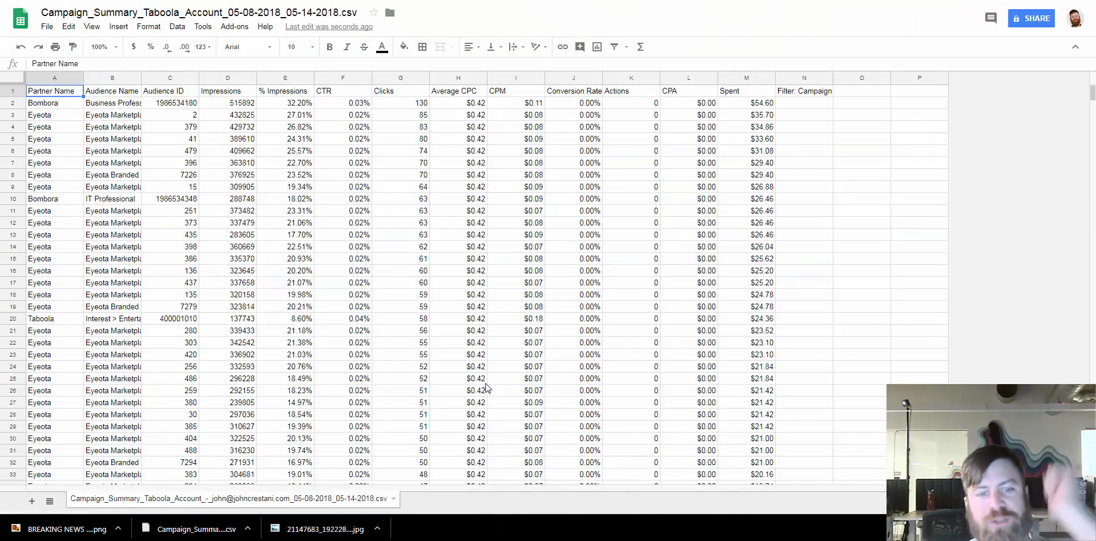
pyautogui.click(397, 177)
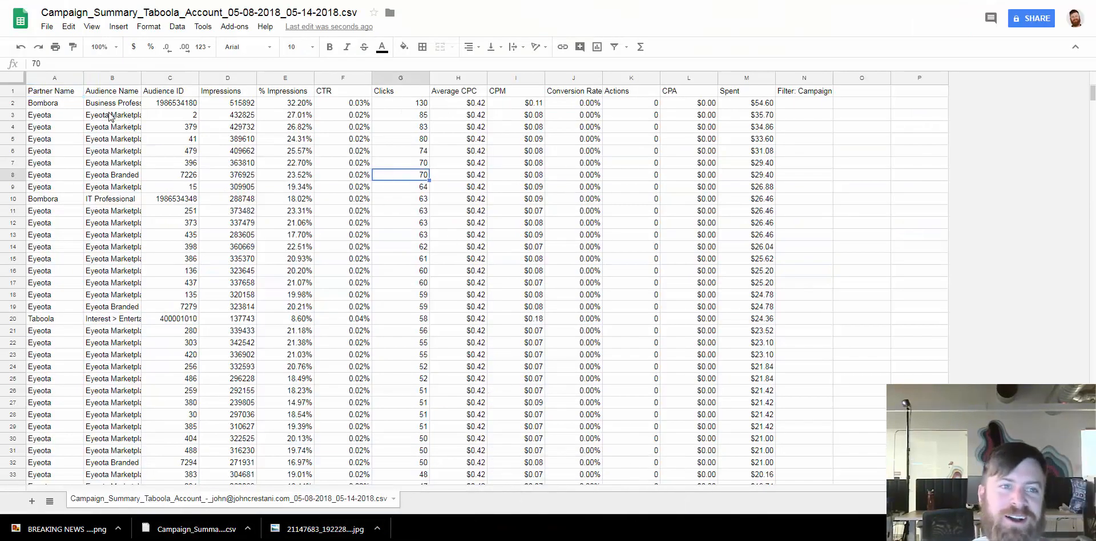
pyautogui.click(54, 104)
pyautogui.scroll(-4, 966, 134)
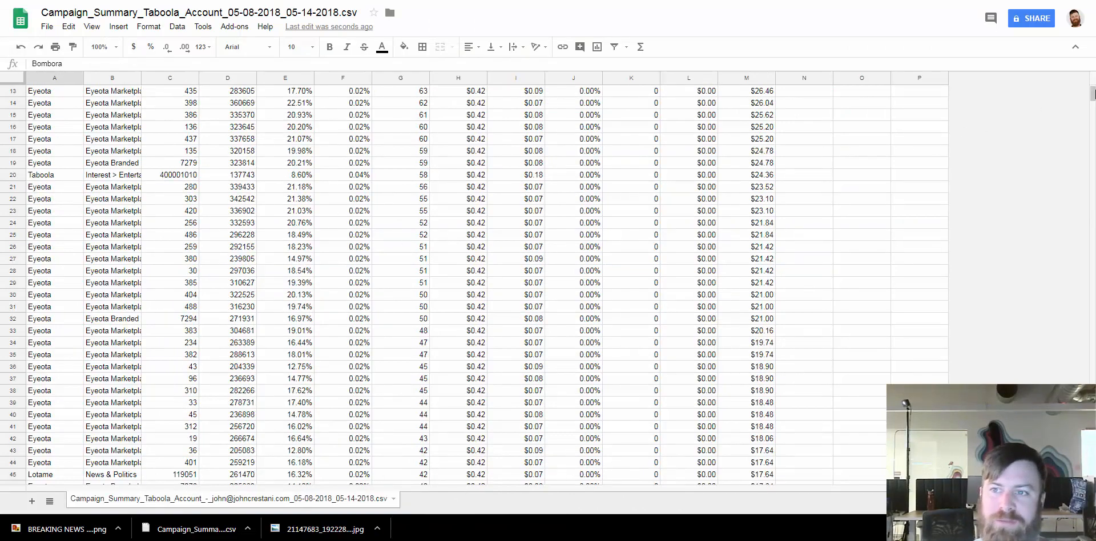
pyautogui.moveTo(1092, 95); pyautogui.dragTo(1091, 479)
pyautogui.scroll(-8, 885, 342)
pyautogui.click(163, 442)
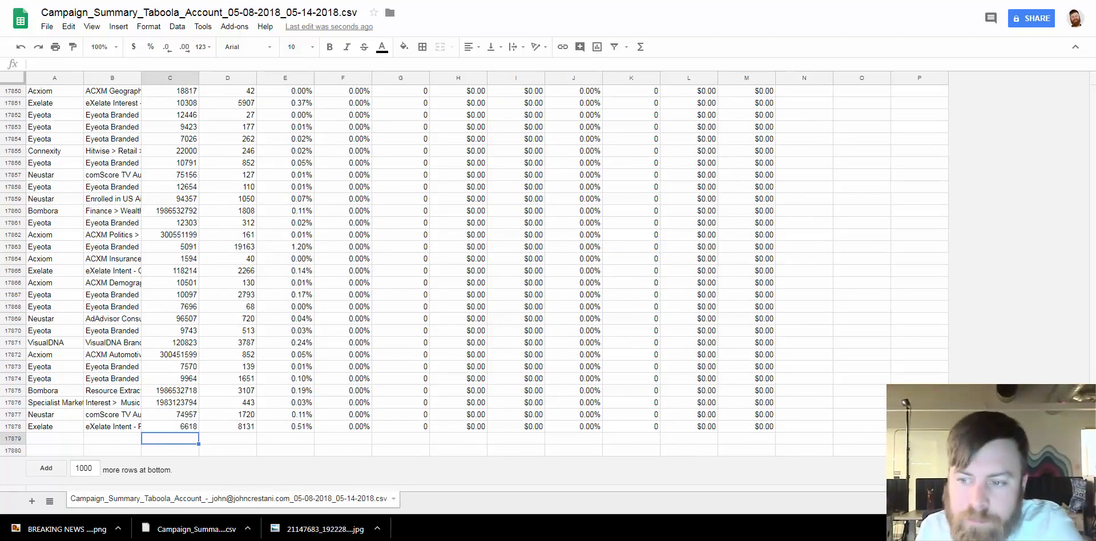
pyautogui.moveTo(1091, 468); pyautogui.dragTo(1081, 91)
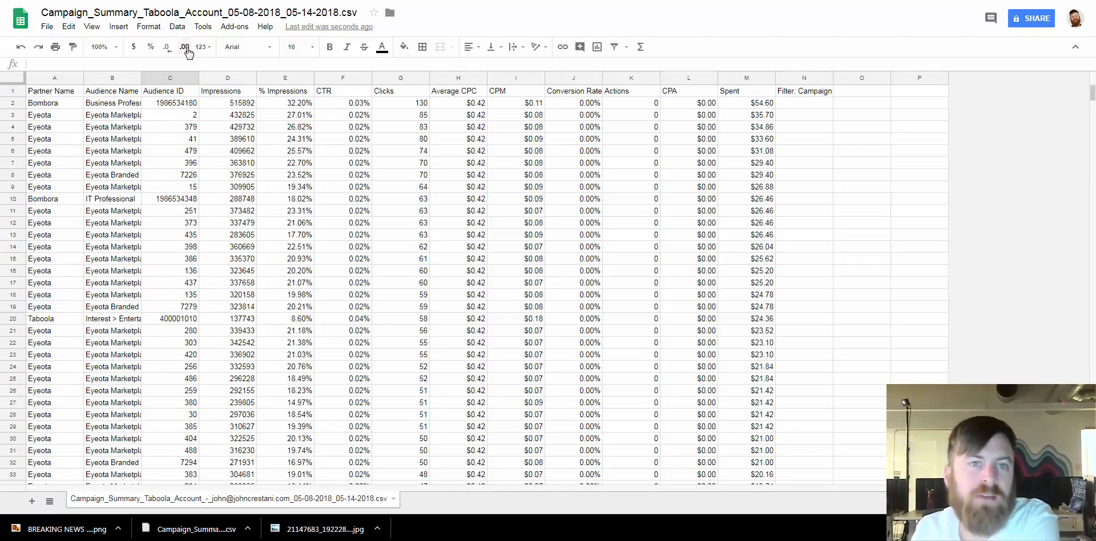
# - Freeze the header row and the first two columns of the campaign summary sheet
pyautogui.click(264, 132)
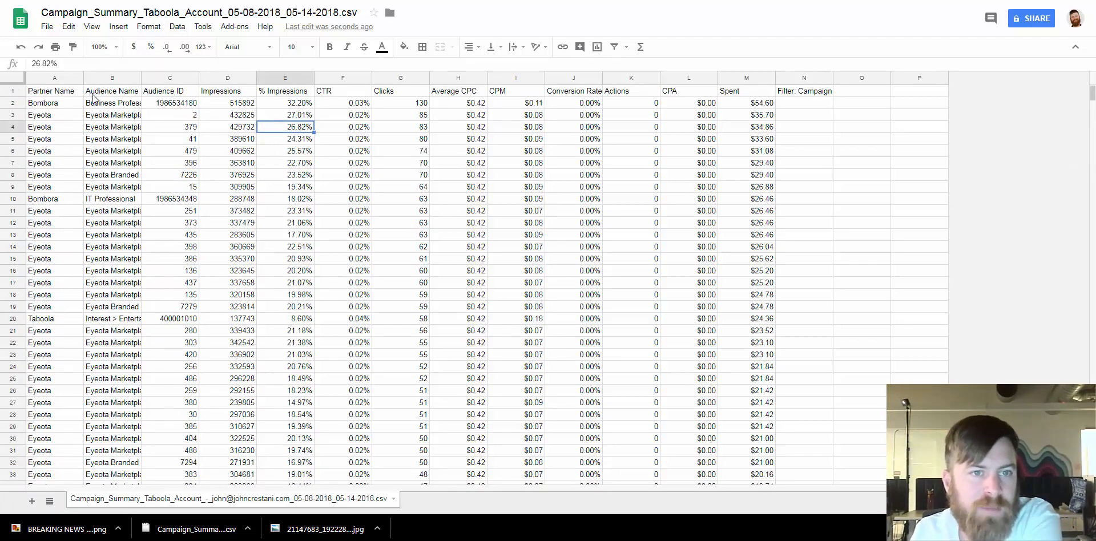
pyautogui.click(39, 92)
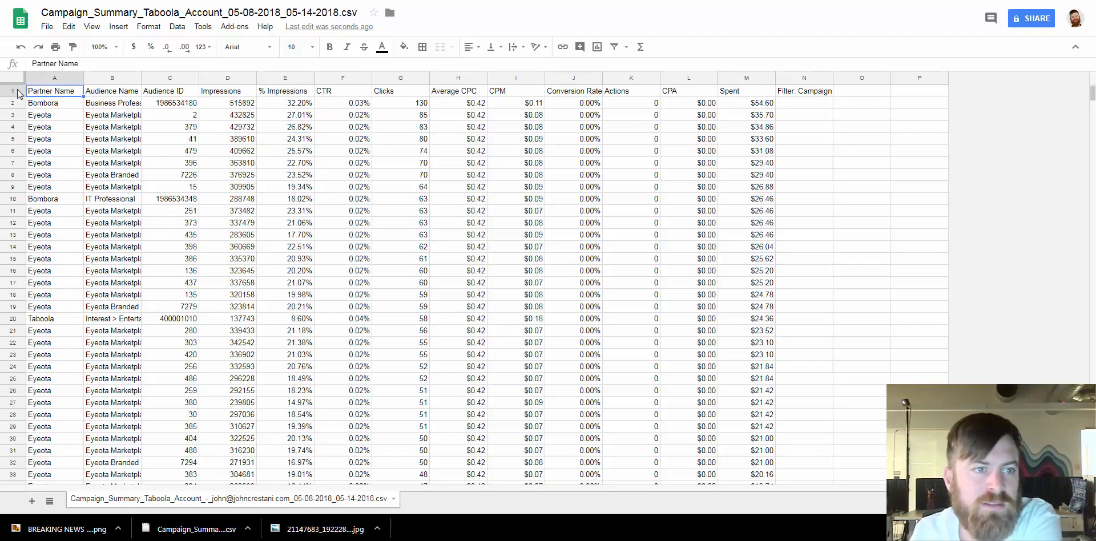
pyautogui.click(203, 164)
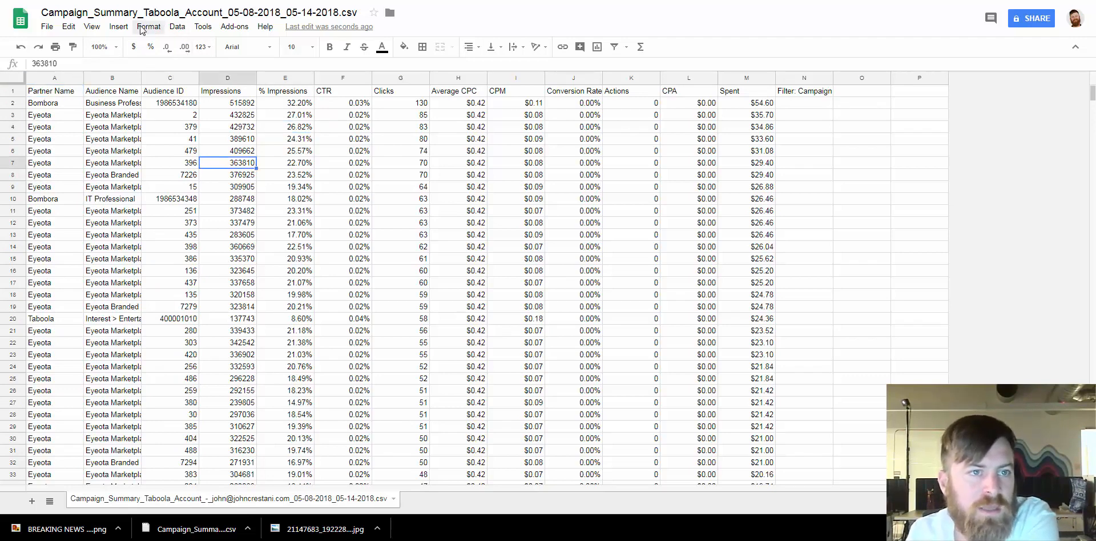
pyautogui.click(92, 27)
pyautogui.moveTo(117, 46)
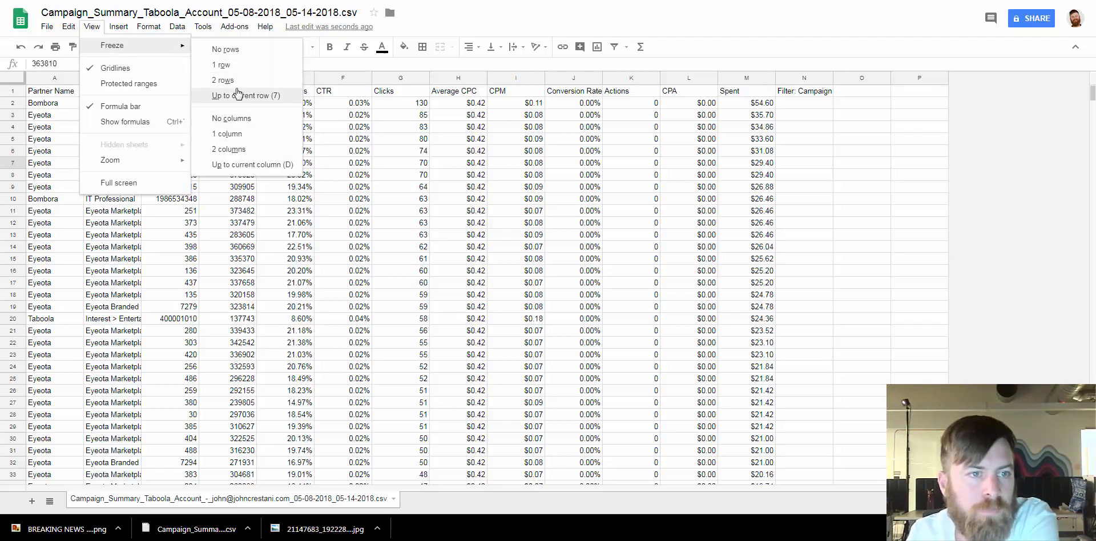
pyautogui.click(235, 150)
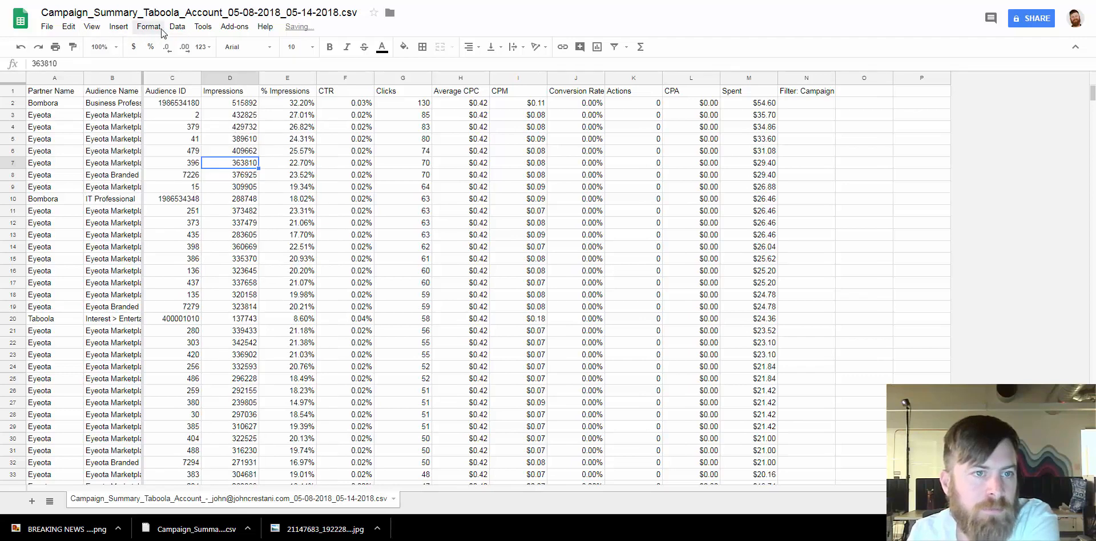
pyautogui.click(92, 27)
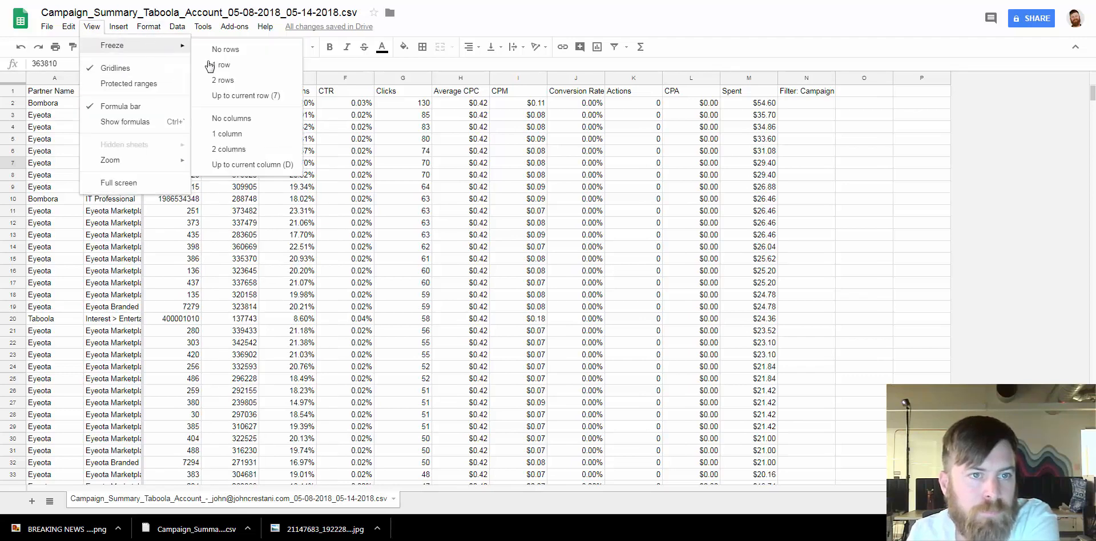
pyautogui.click(210, 65)
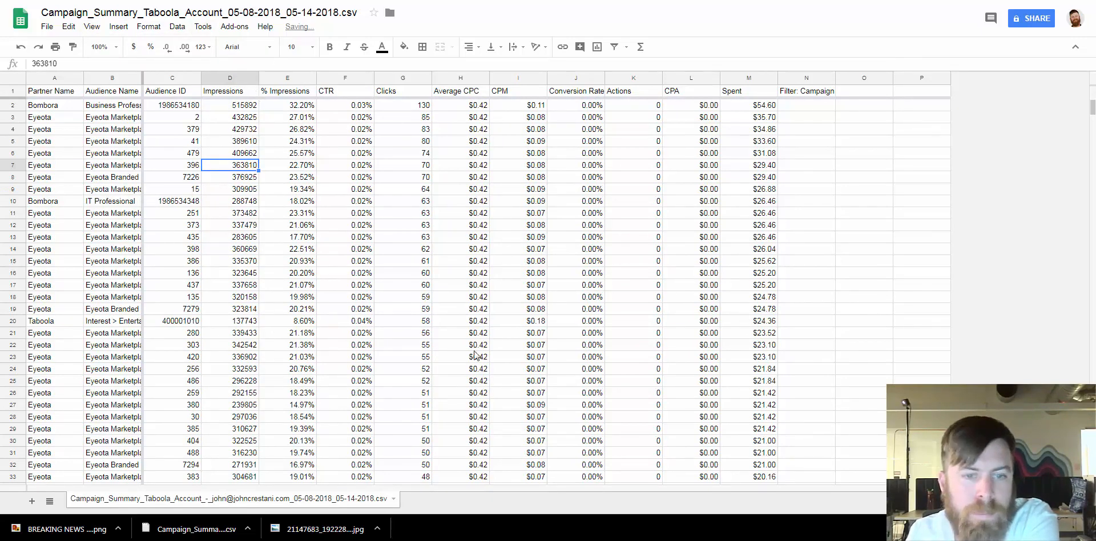
# - Close the browser's downloads bar and widen the Audience Name column to more than three times its width
pyautogui.click(368, 540)
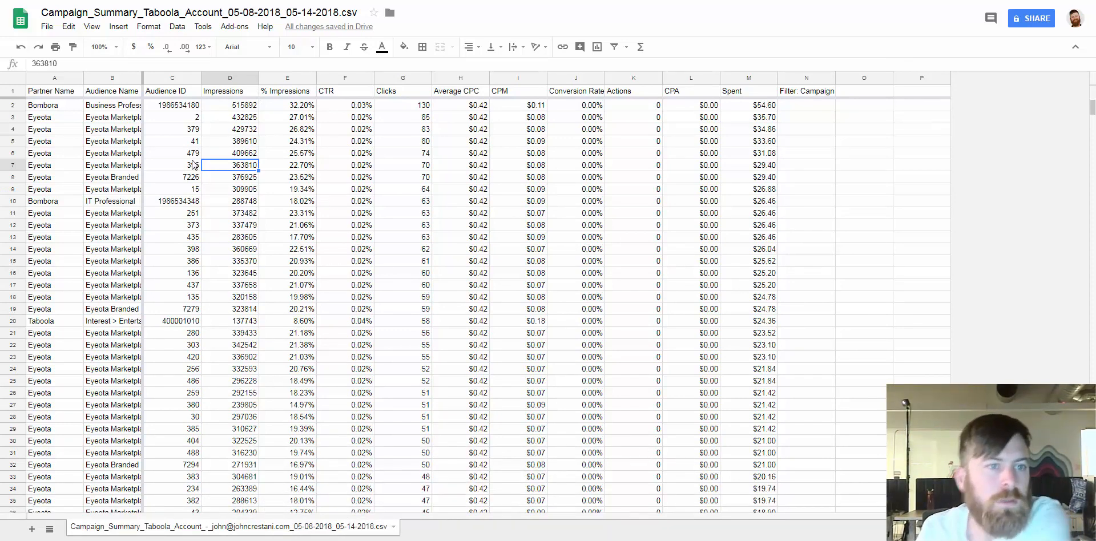
pyautogui.click(209, 133)
pyautogui.moveTo(142, 78); pyautogui.dragTo(284, 80)
pyautogui.click(427, 141)
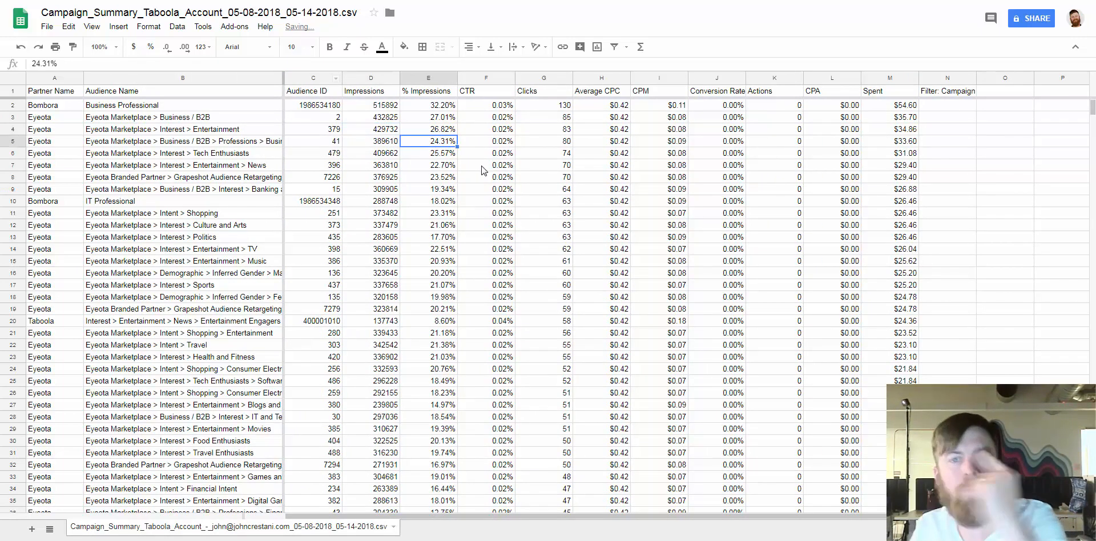
# - Examine the clicks, CPM, impressions and conversion rate of the Business Professional audience and compare impressions across the top audiences
pyautogui.click(627, 129)
pyautogui.click(570, 110)
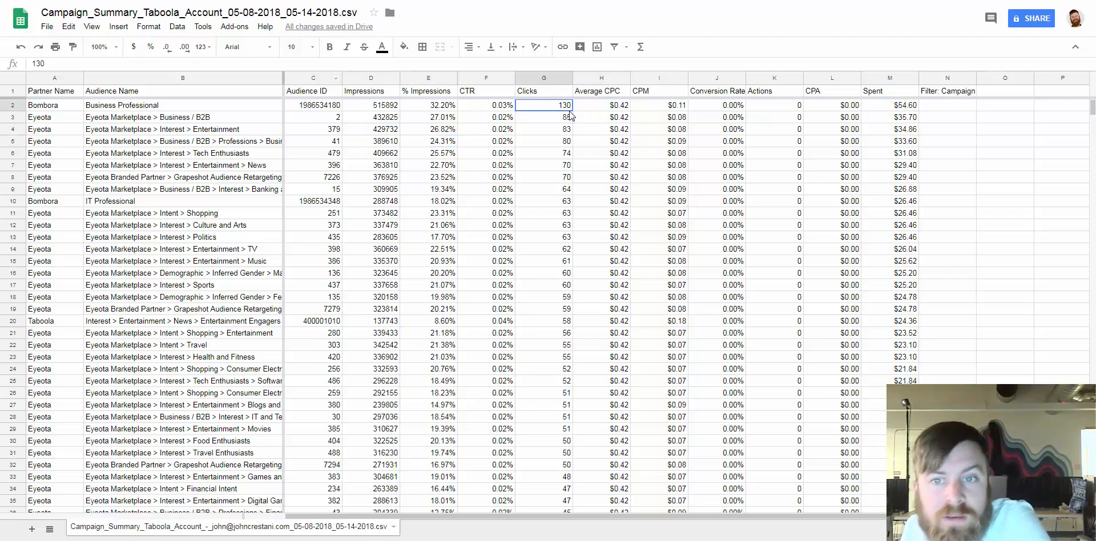
pyautogui.click(675, 108)
pyautogui.click(736, 108)
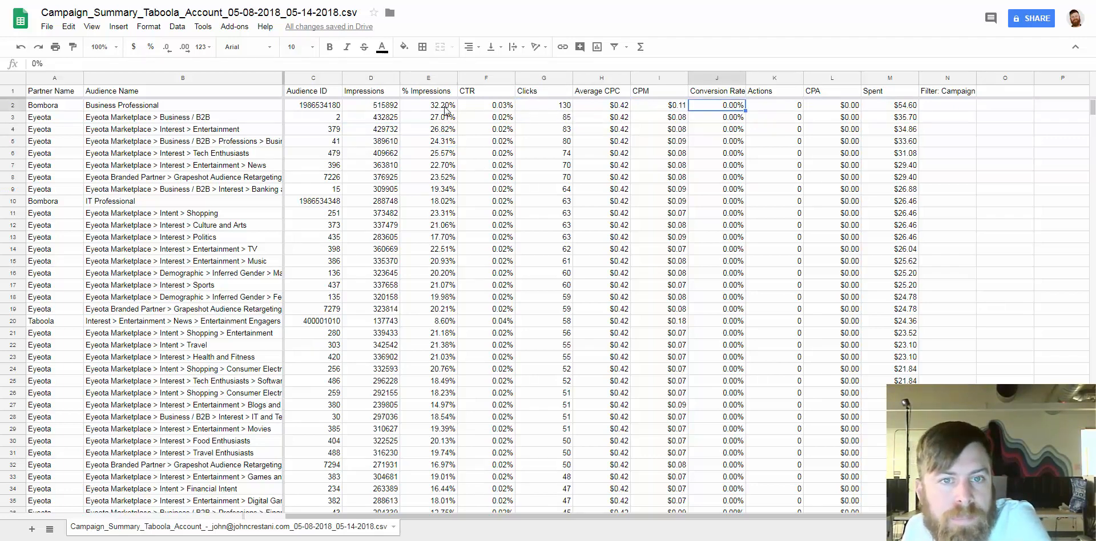
pyautogui.click(384, 107)
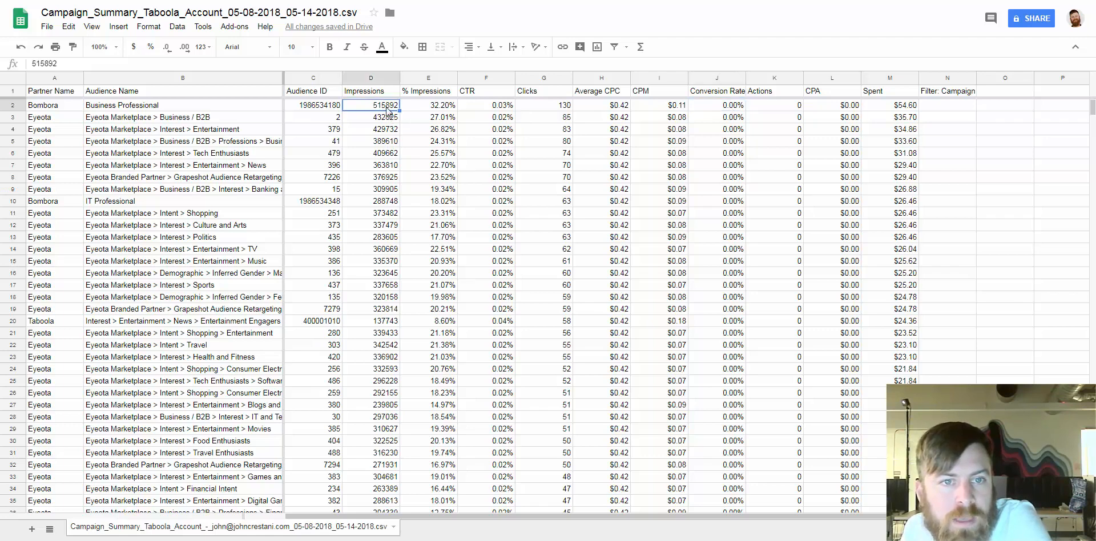
pyautogui.moveTo(386, 109); pyautogui.dragTo(386, 313)
pyautogui.click(387, 338)
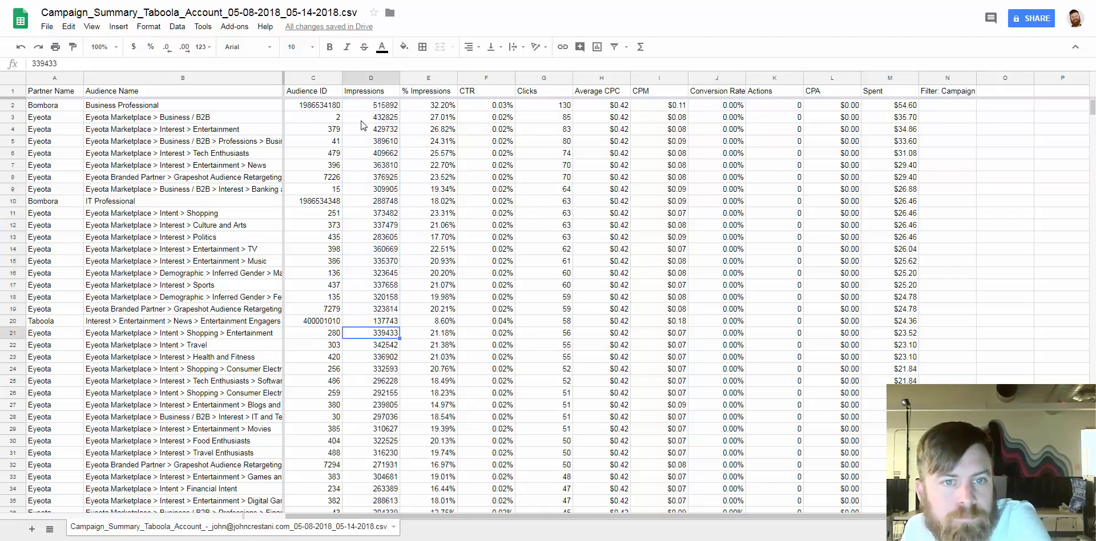
pyautogui.click(733, 110)
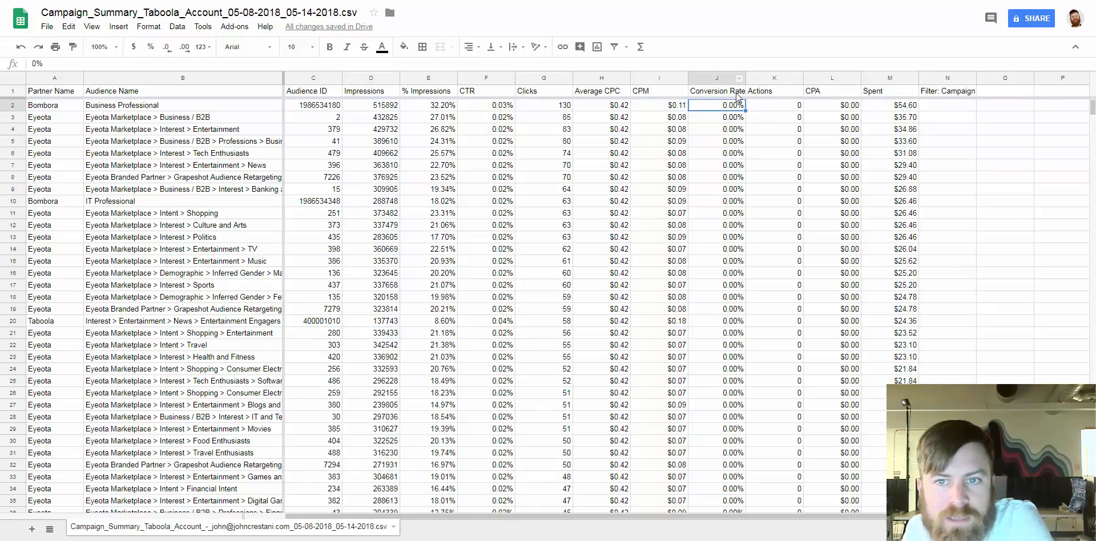
pyautogui.click(557, 110)
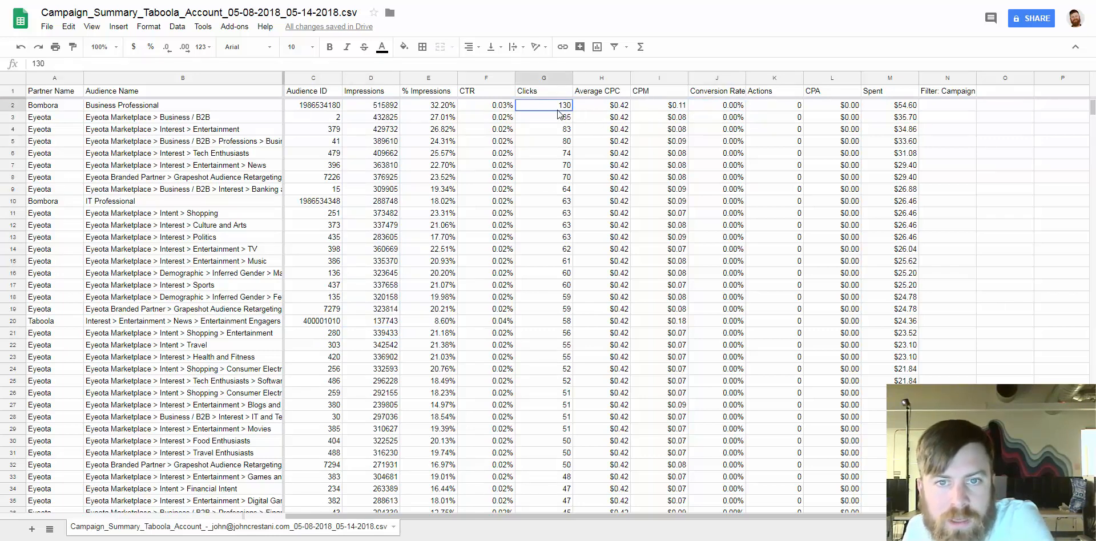
# - Check the CTR values across the audiences and sort the whole sheet by the CTR column in descending order
pyautogui.click(626, 108)
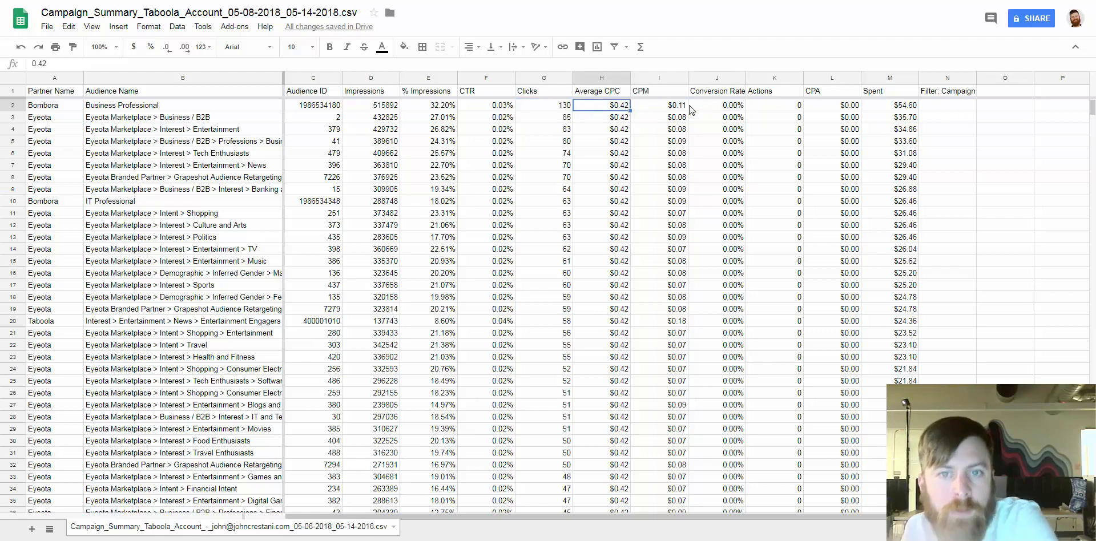
pyautogui.click(494, 107)
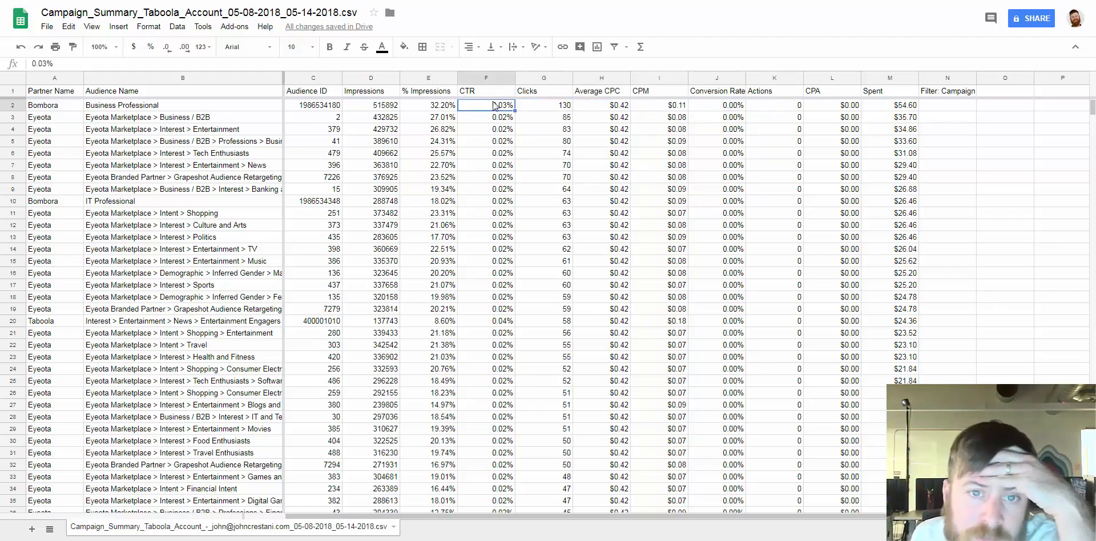
pyautogui.moveTo(494, 106); pyautogui.dragTo(496, 358)
pyautogui.click(496, 356)
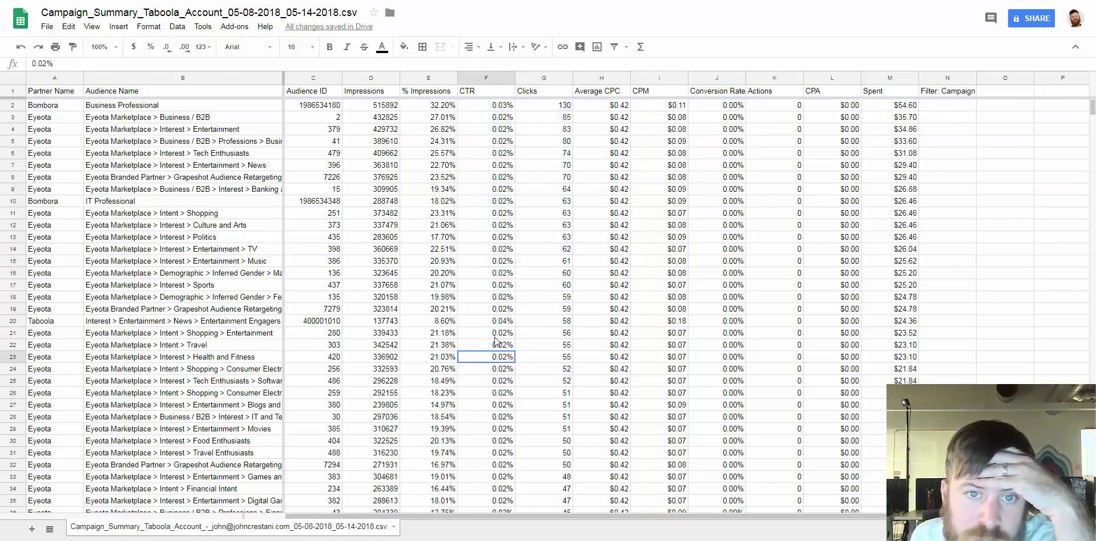
pyautogui.click(509, 78)
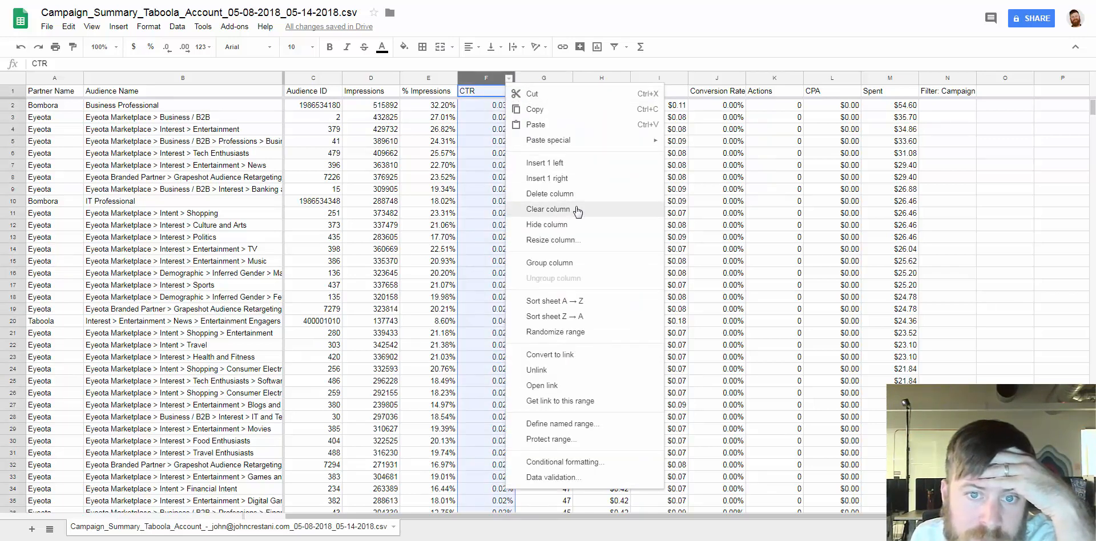
pyautogui.click(509, 77)
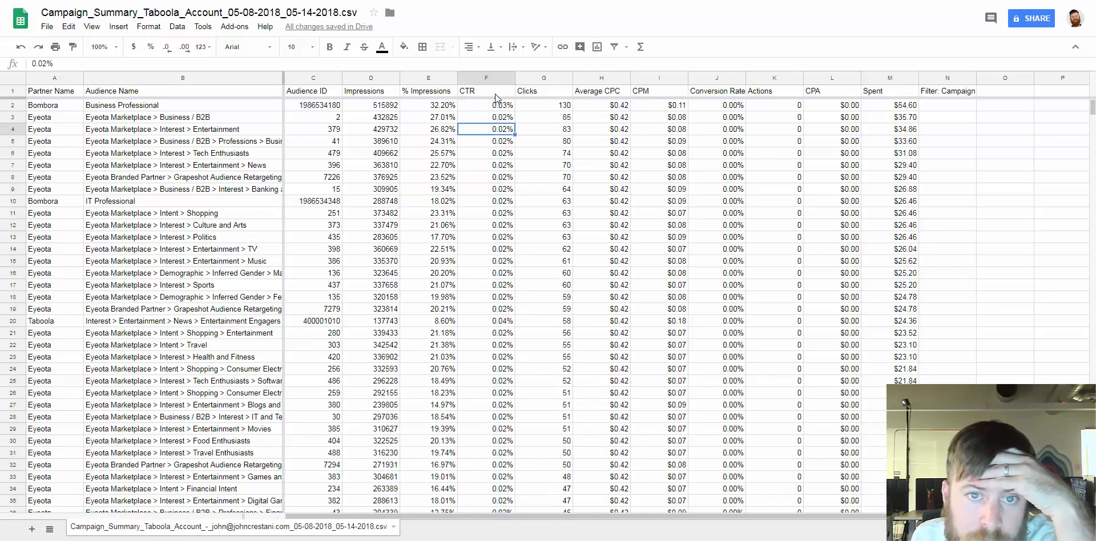
pyautogui.click(508, 78)
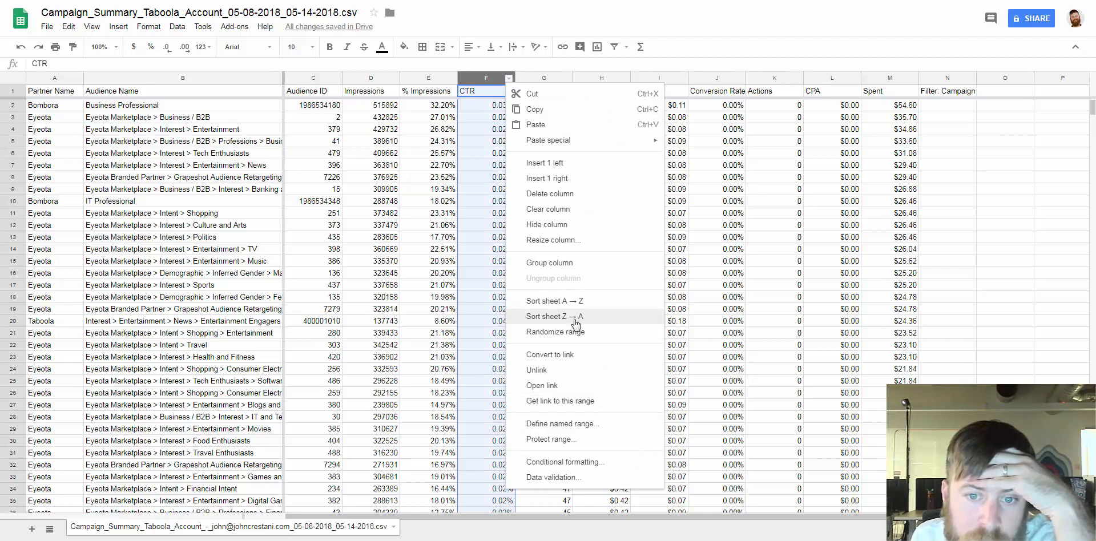
pyautogui.click(572, 318)
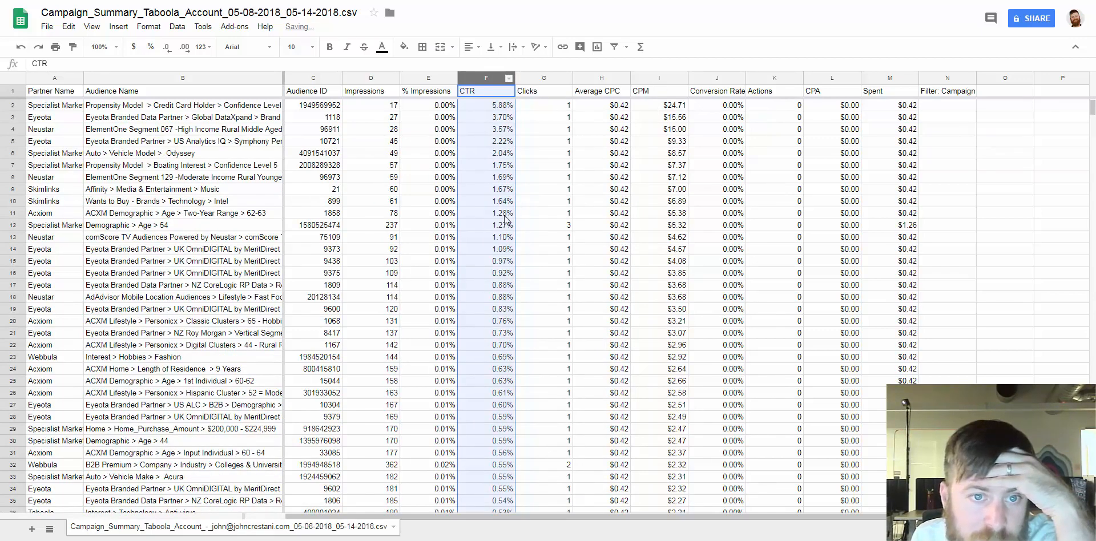
pyautogui.press('Down')
pyautogui.scroll(-1, 445, 217)
pyautogui.scroll(1, 414, 158)
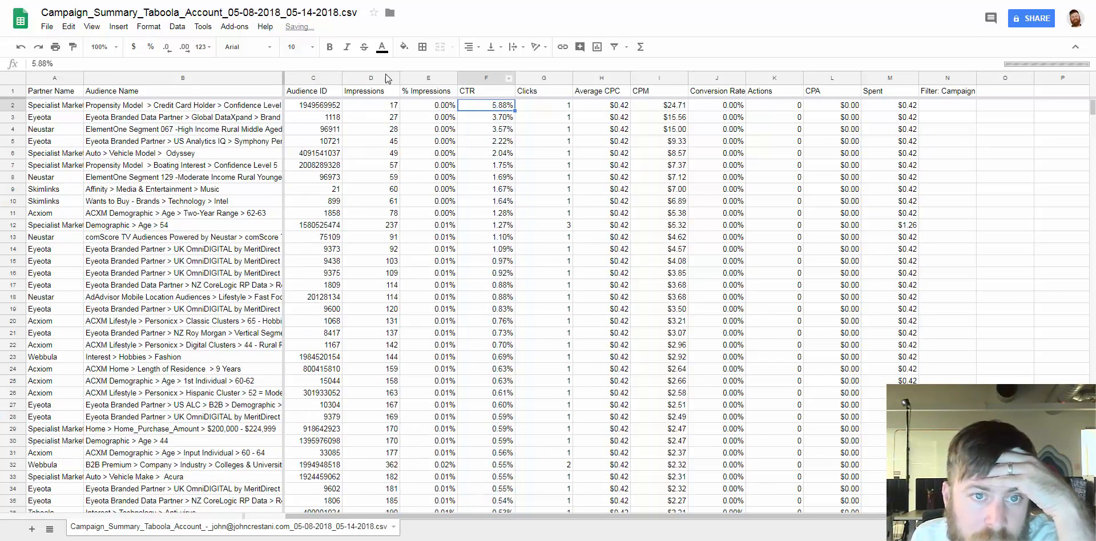
pyautogui.click(390, 80)
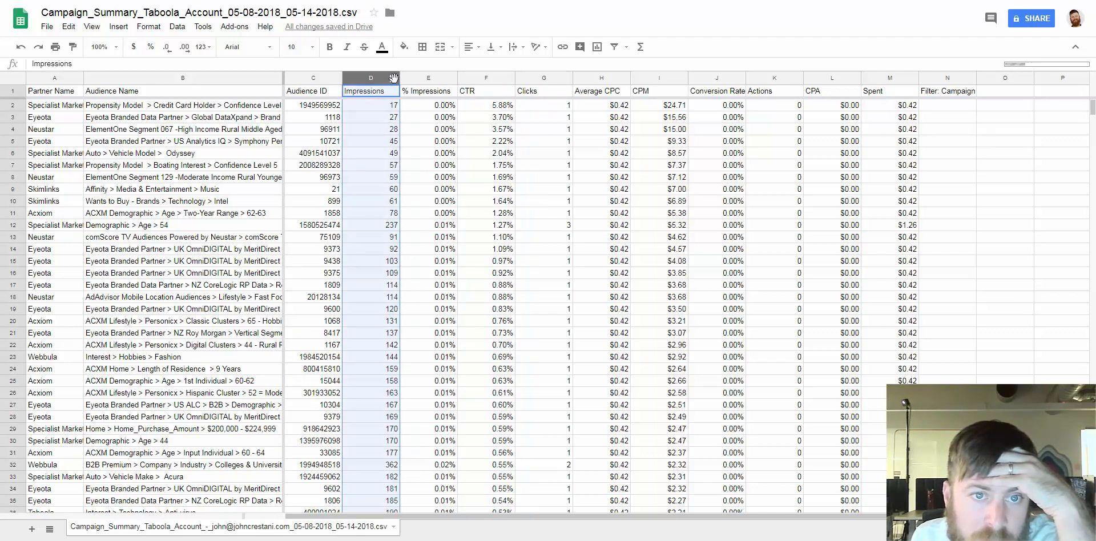
pyautogui.click(396, 130)
pyautogui.click(394, 79)
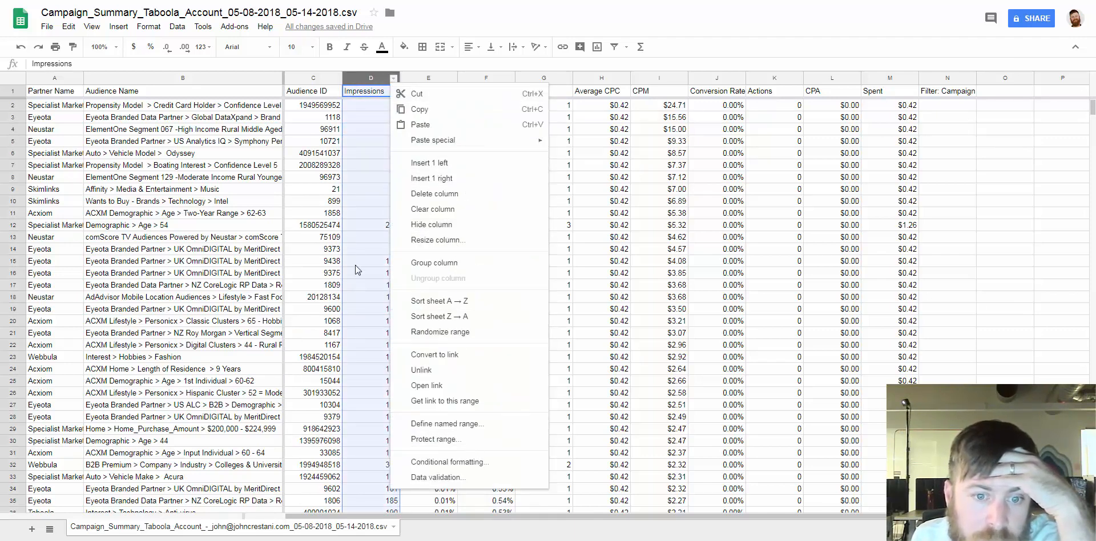
pyautogui.click(363, 234)
pyautogui.click(371, 80)
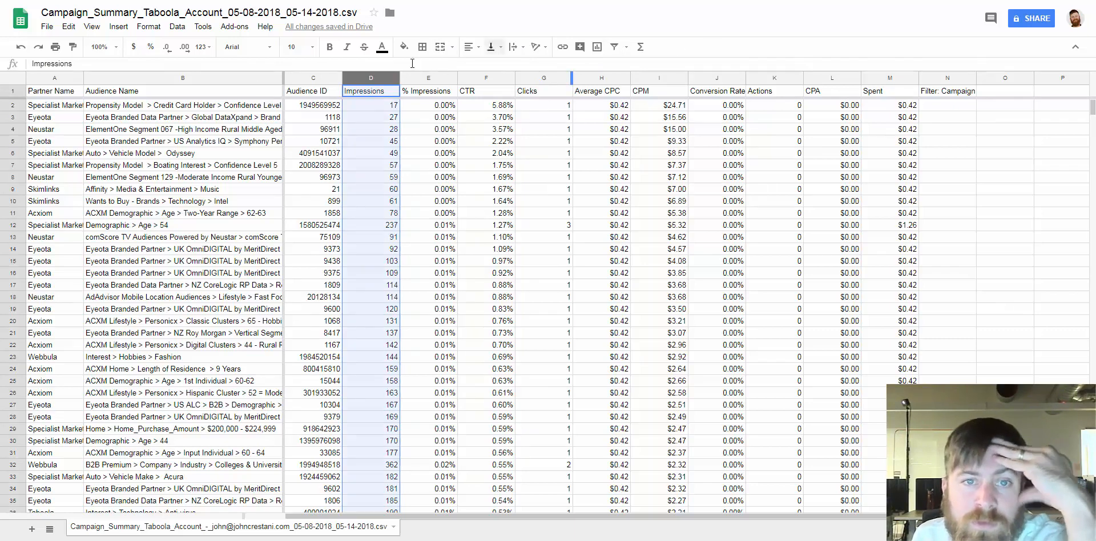
pyautogui.rightClick(403, 201)
pyautogui.click(717, 200)
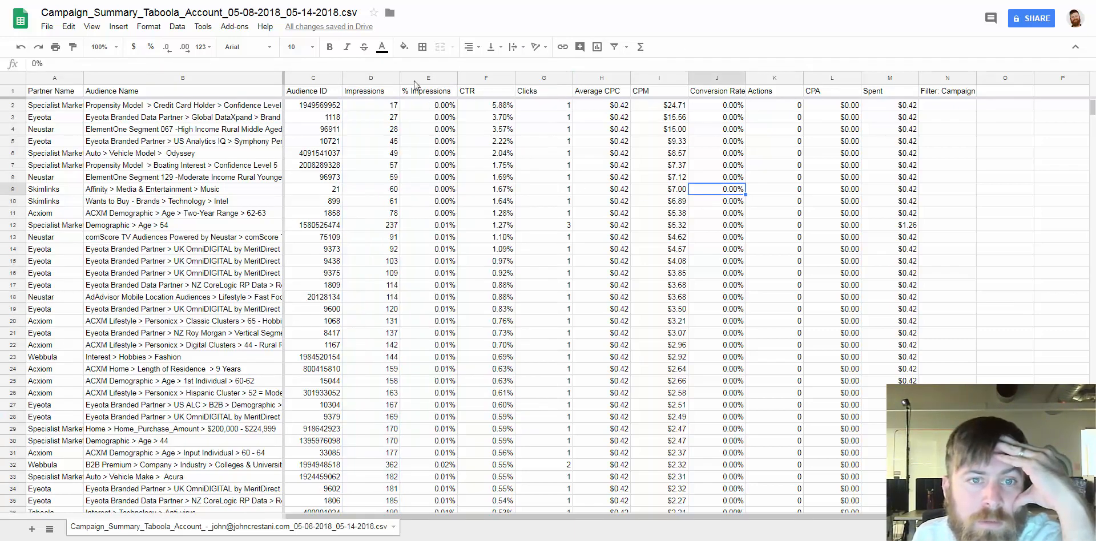
# - Add a filter to the Impressions column that shows only audiences with impressions greater than 25000
pyautogui.click(380, 78)
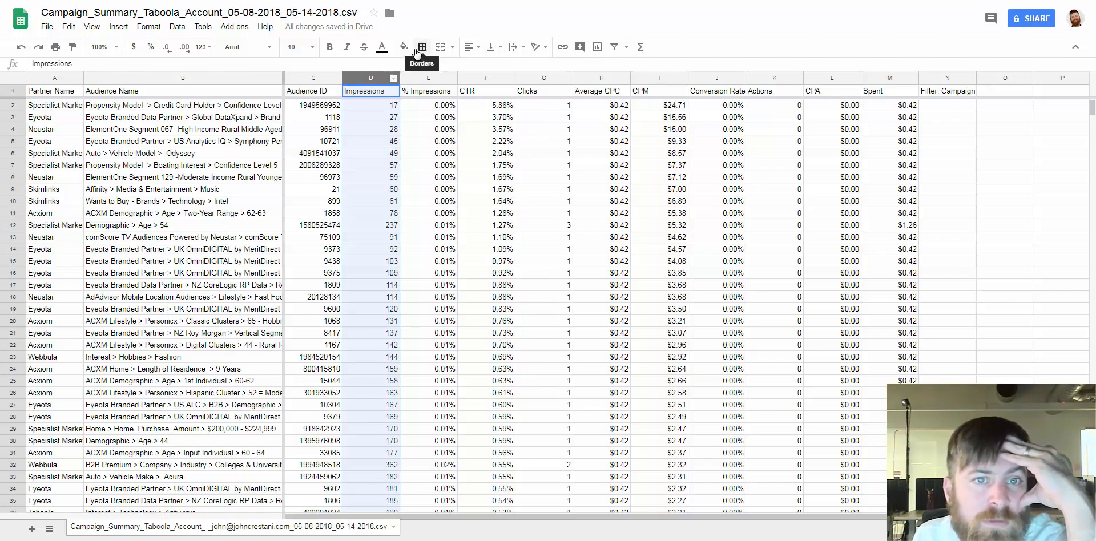
pyautogui.click(614, 46)
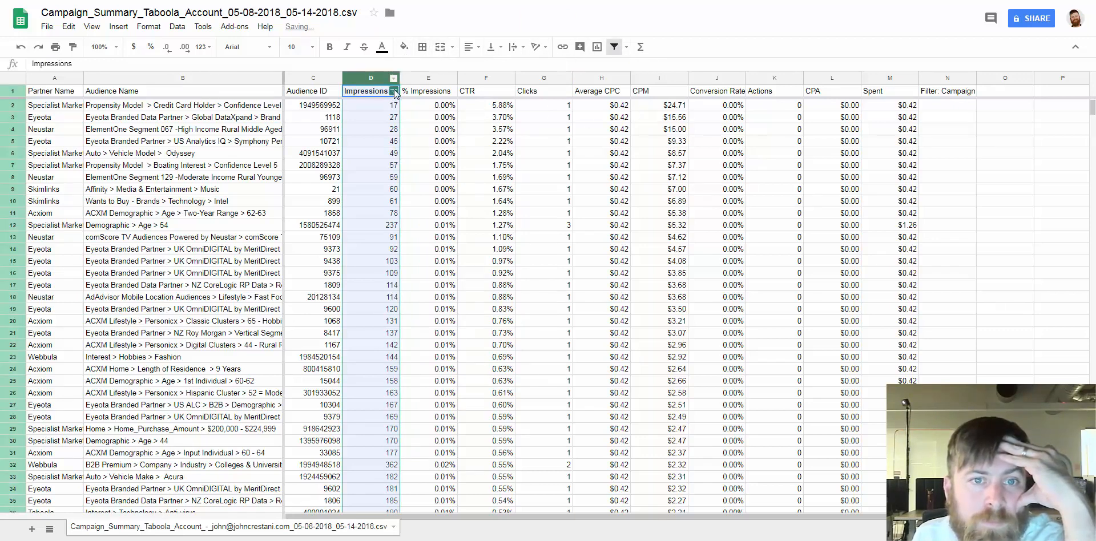
pyautogui.click(394, 91)
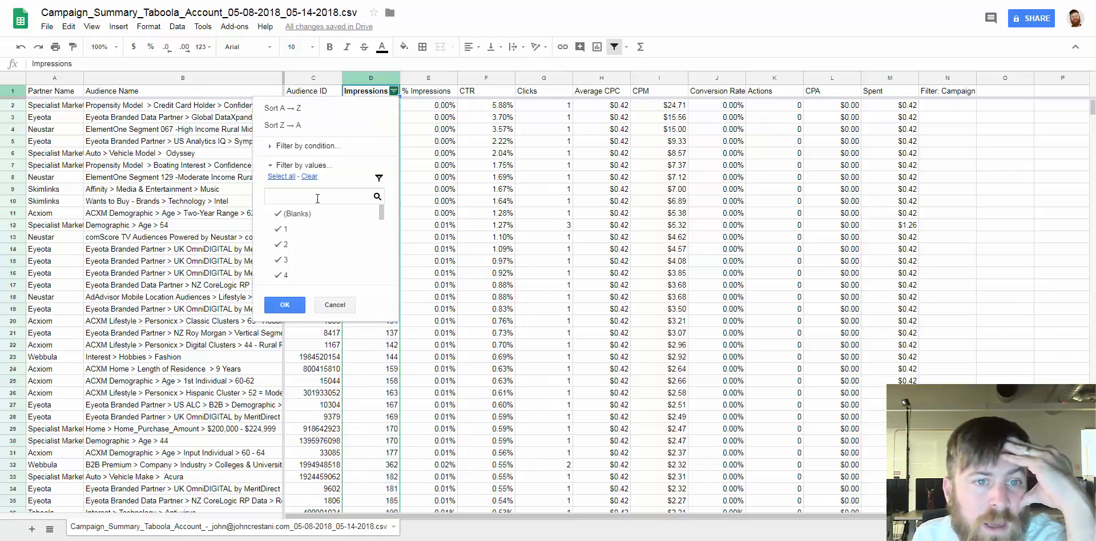
pyautogui.click(311, 146)
pyautogui.click(306, 166)
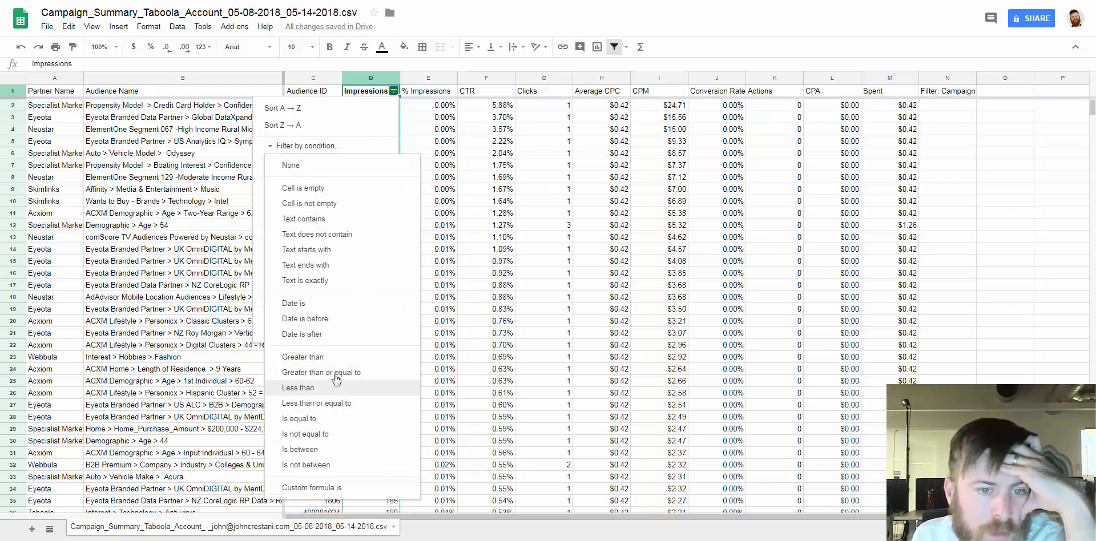
pyautogui.click(324, 357)
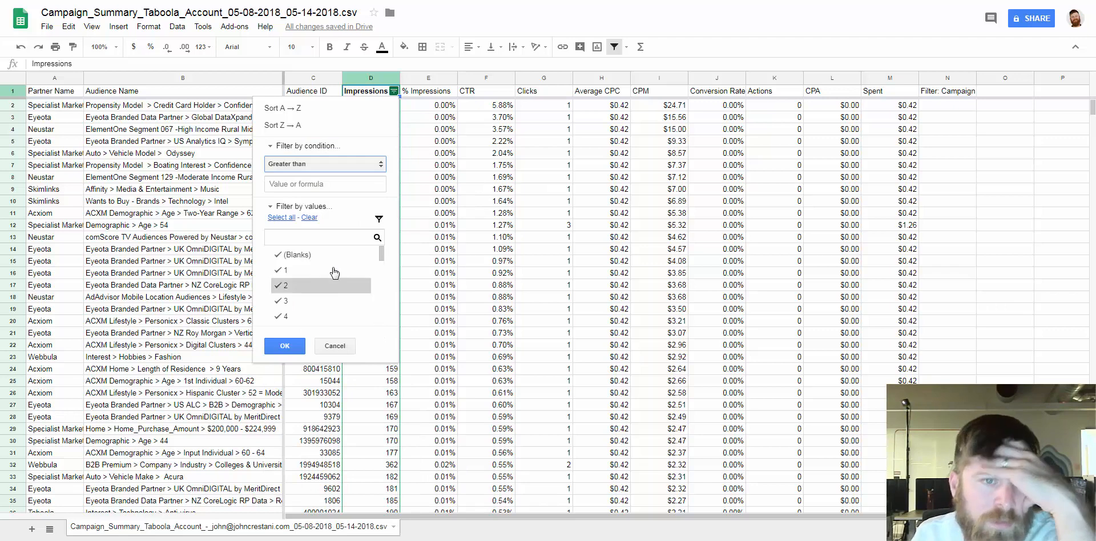
pyautogui.click(321, 186)
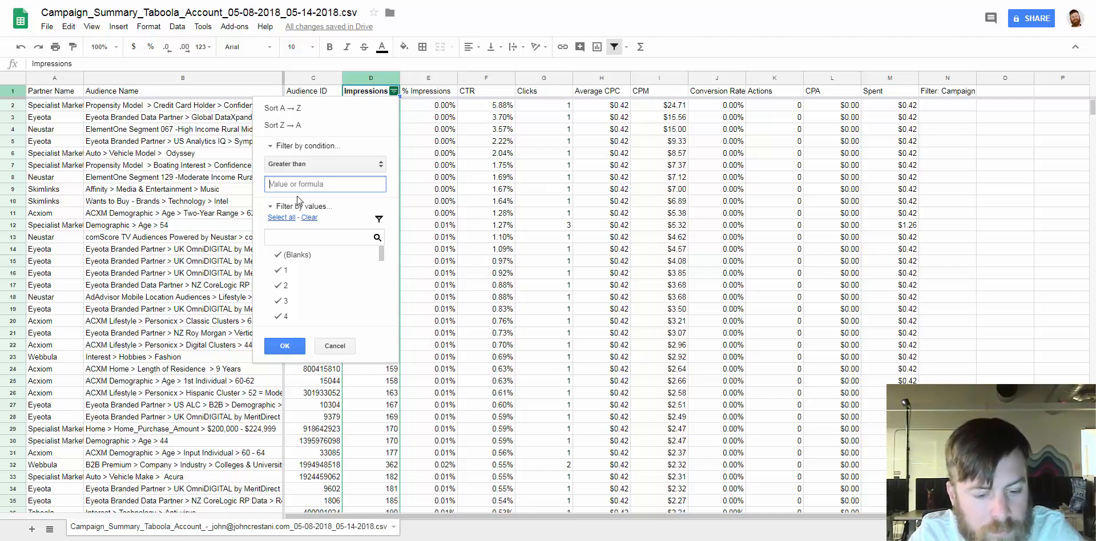
pyautogui.write('25000')
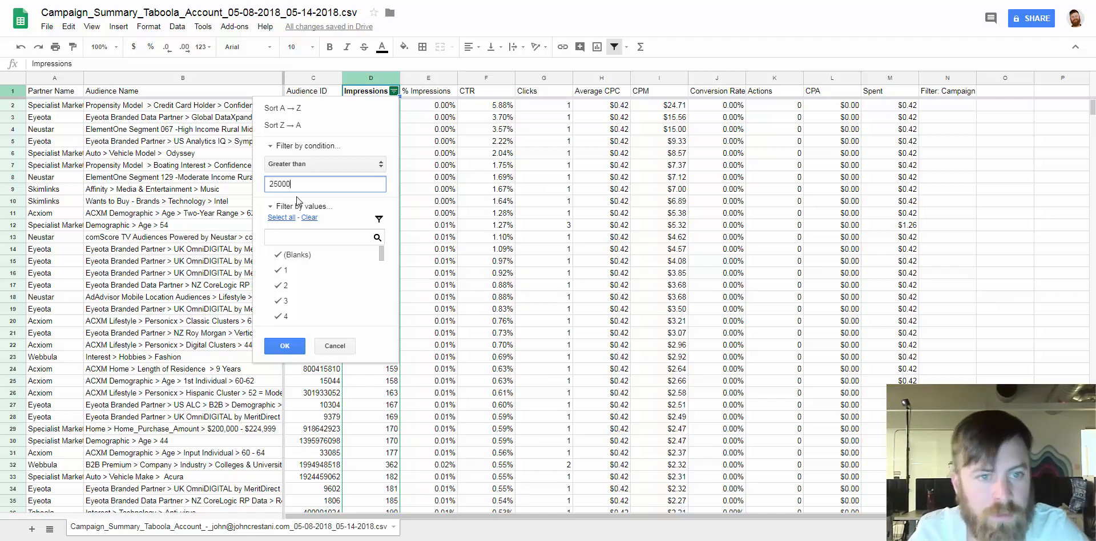
pyautogui.click(283, 346)
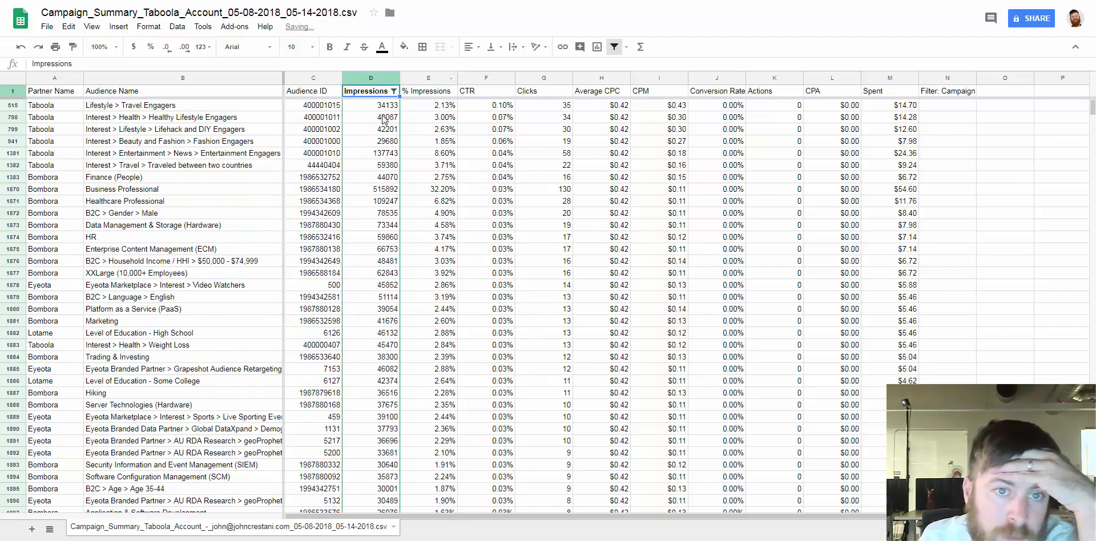
pyautogui.press('Down')
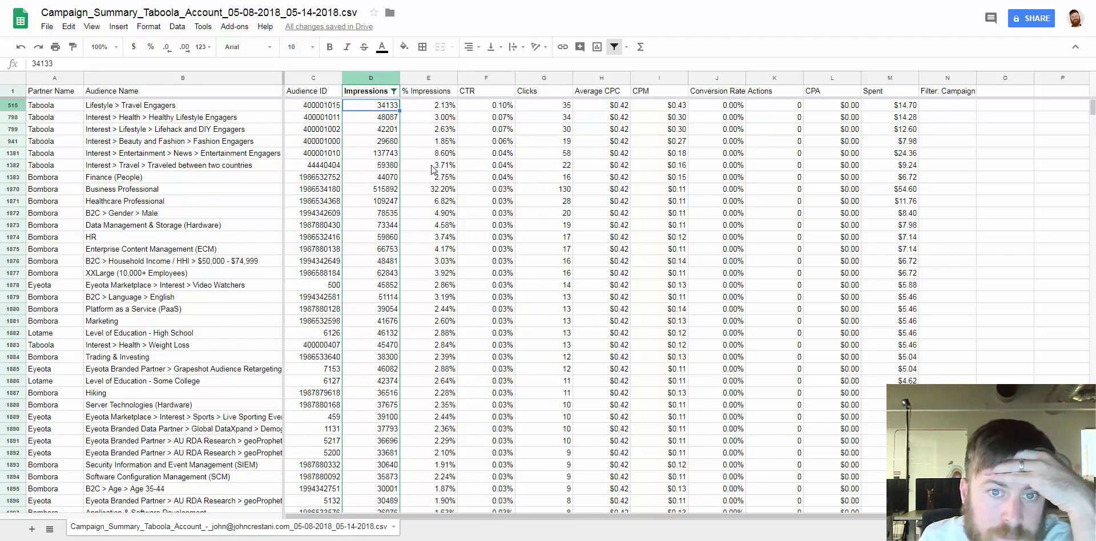
pyautogui.click(495, 109)
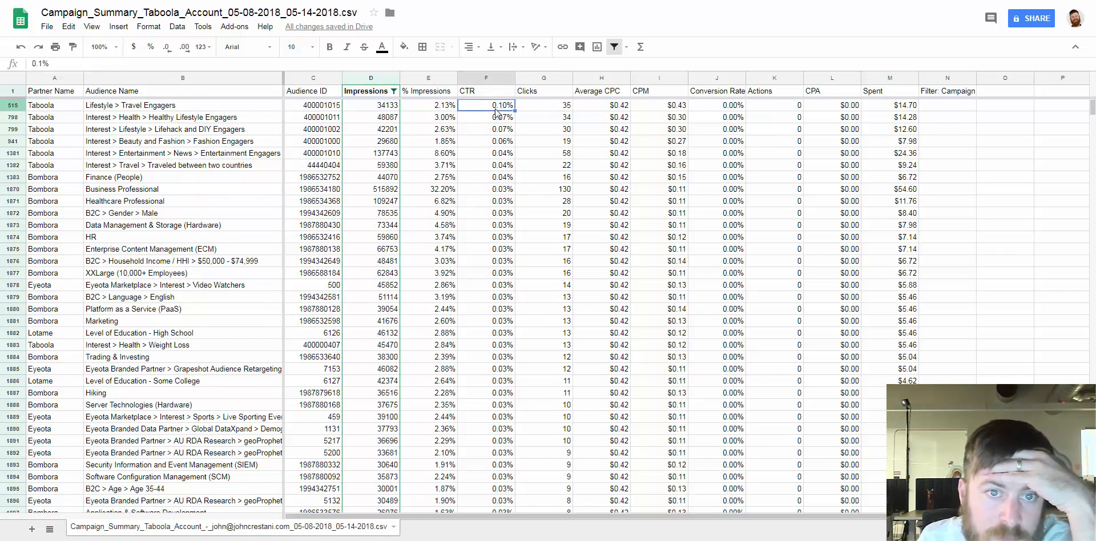
# - Lower the Impressions filter condition to greater than 10000 and check the audiences with the highest CTR
pyautogui.click(394, 92)
pyautogui.click(278, 183)
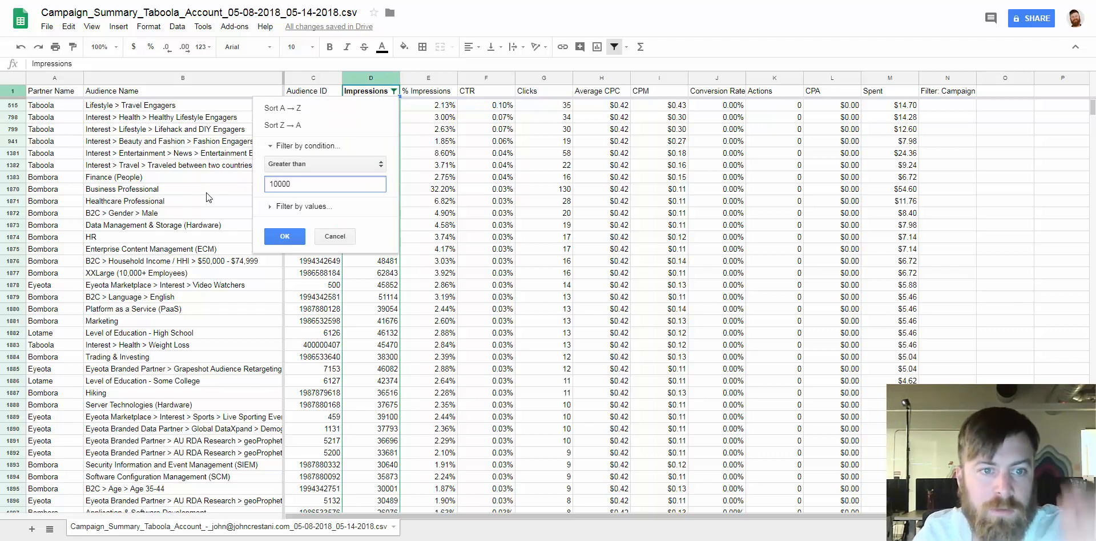
pyautogui.write('10')
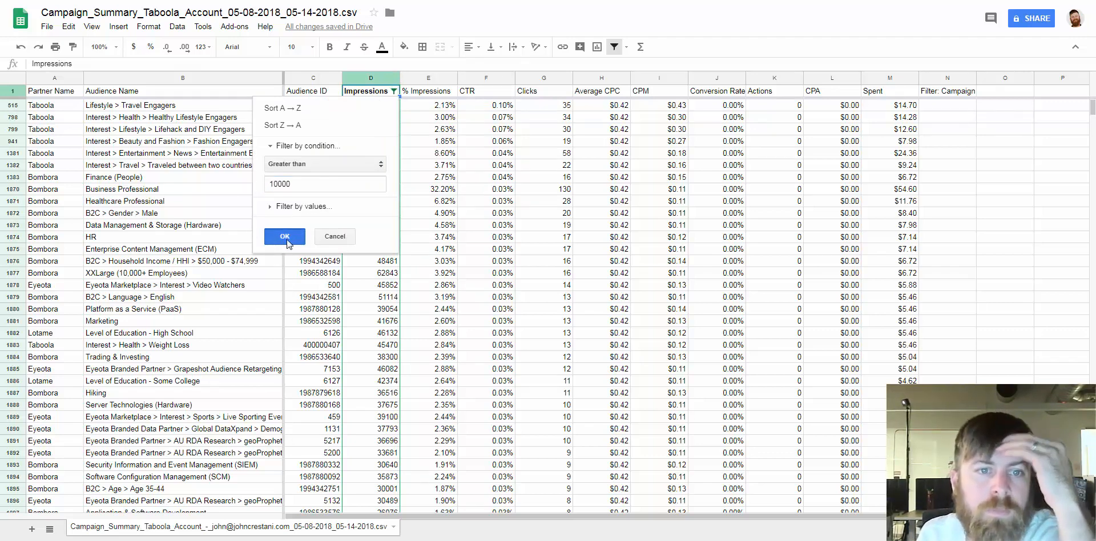
pyautogui.click(289, 237)
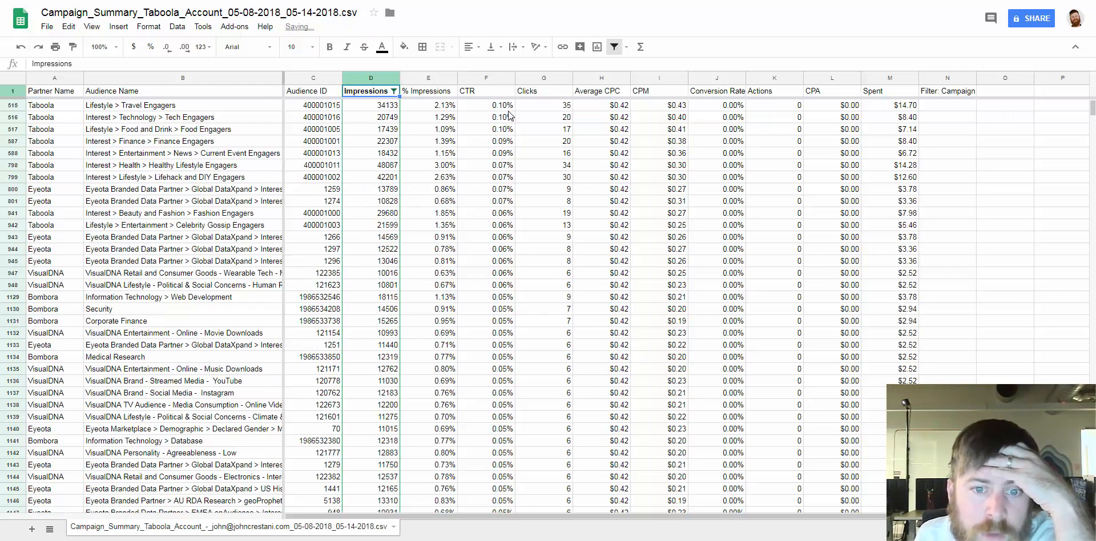
pyautogui.scroll(1, 492, 381)
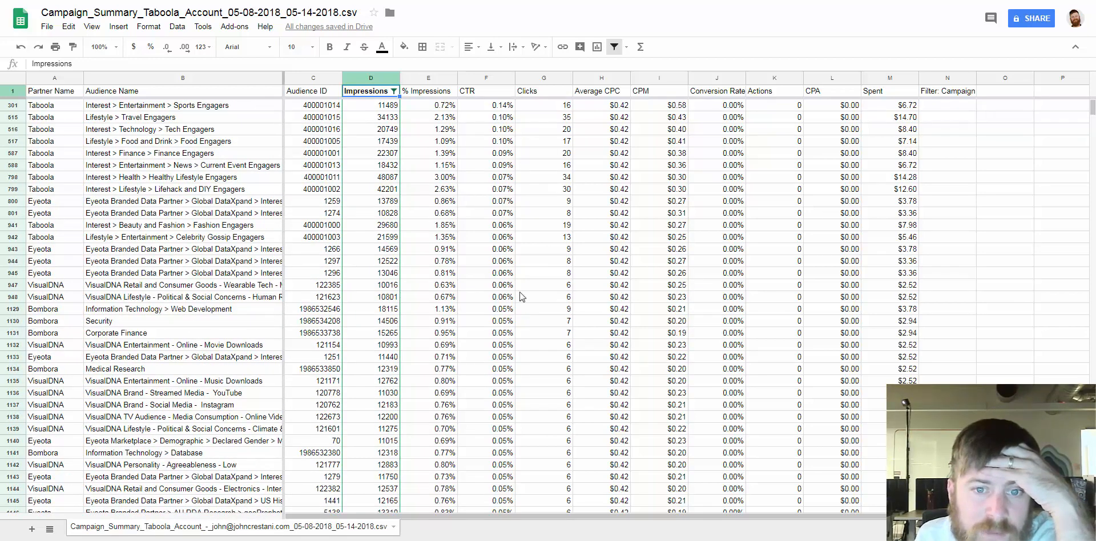
pyautogui.moveTo(497, 106); pyautogui.dragTo(257, 249)
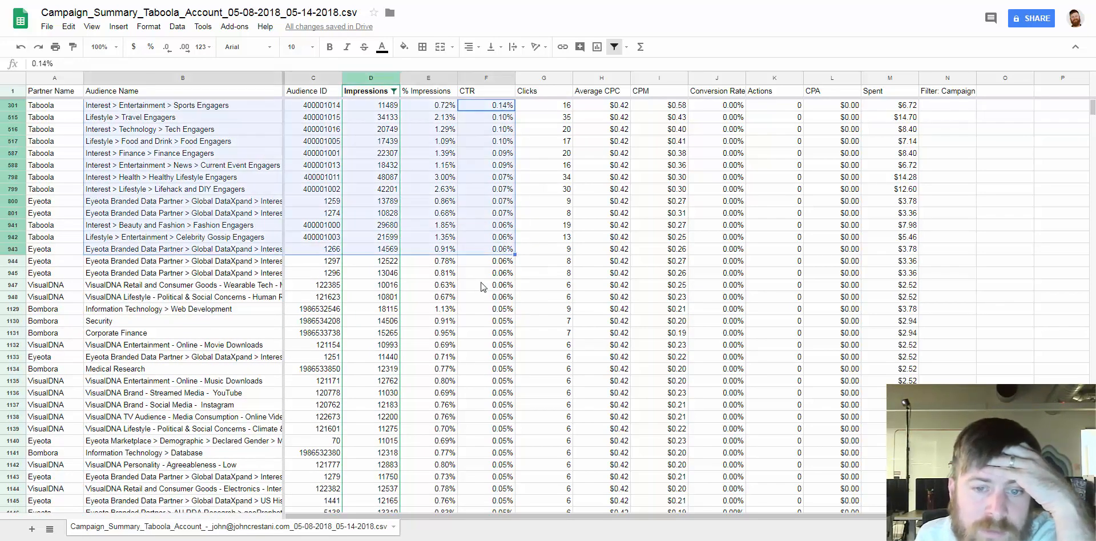
pyautogui.click(510, 284)
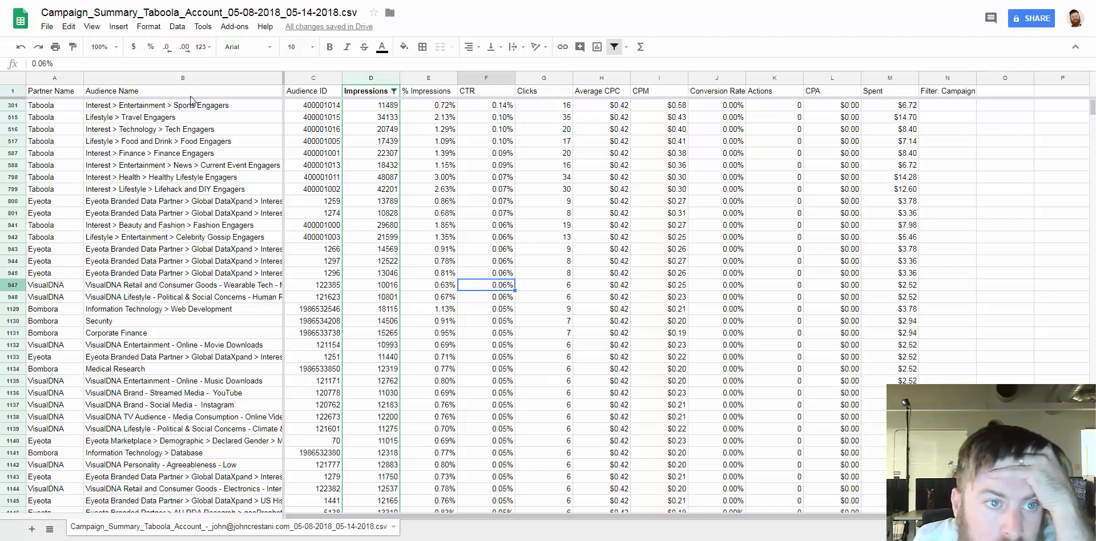
# - Go through the highest-CTR audience names and widen the Audience Name column to about twice its width so long names fit
pyautogui.click(161, 108)
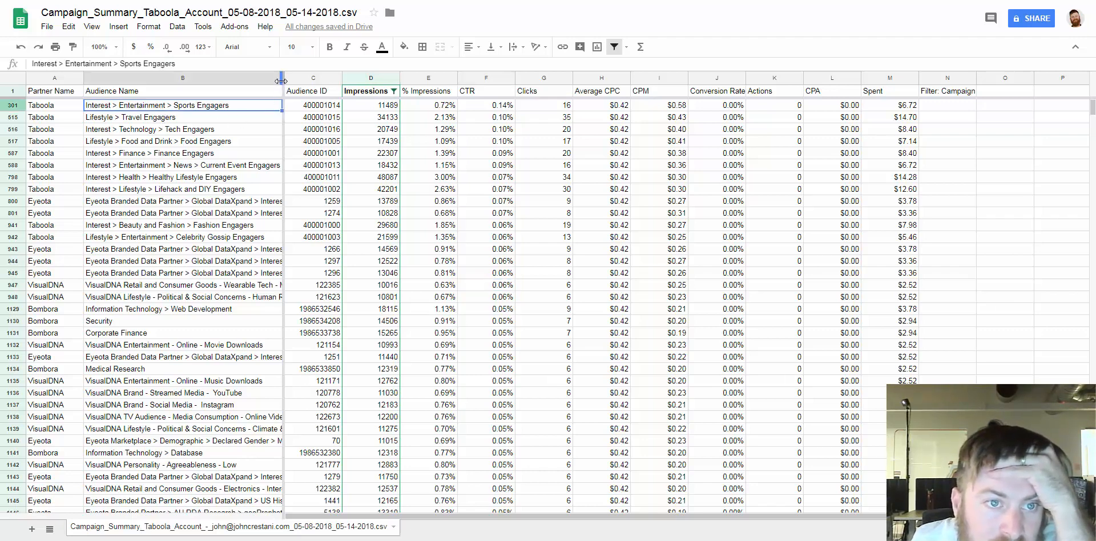
pyautogui.moveTo(283, 78); pyautogui.dragTo(315, 77)
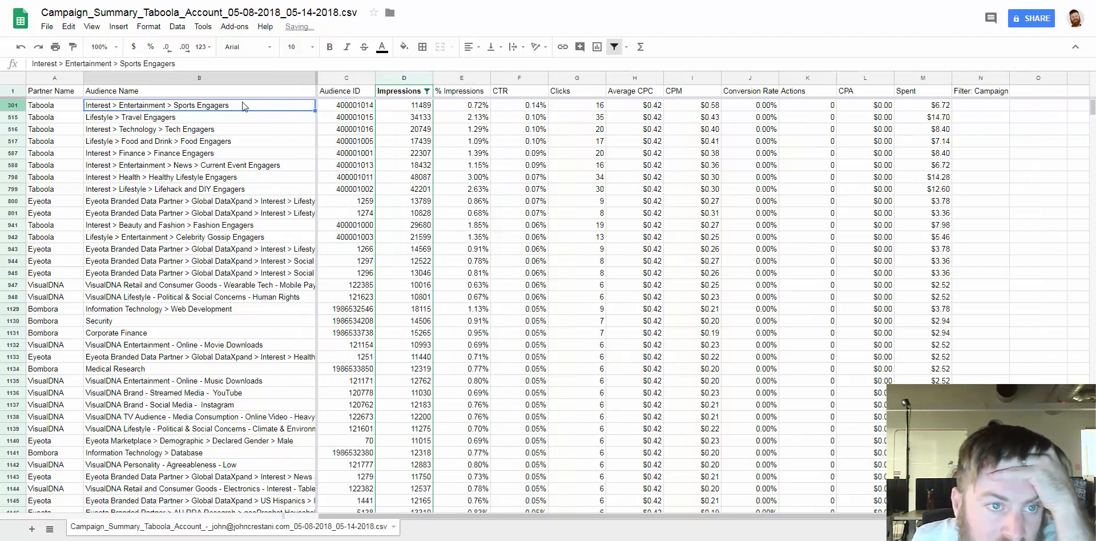
pyautogui.click(202, 118)
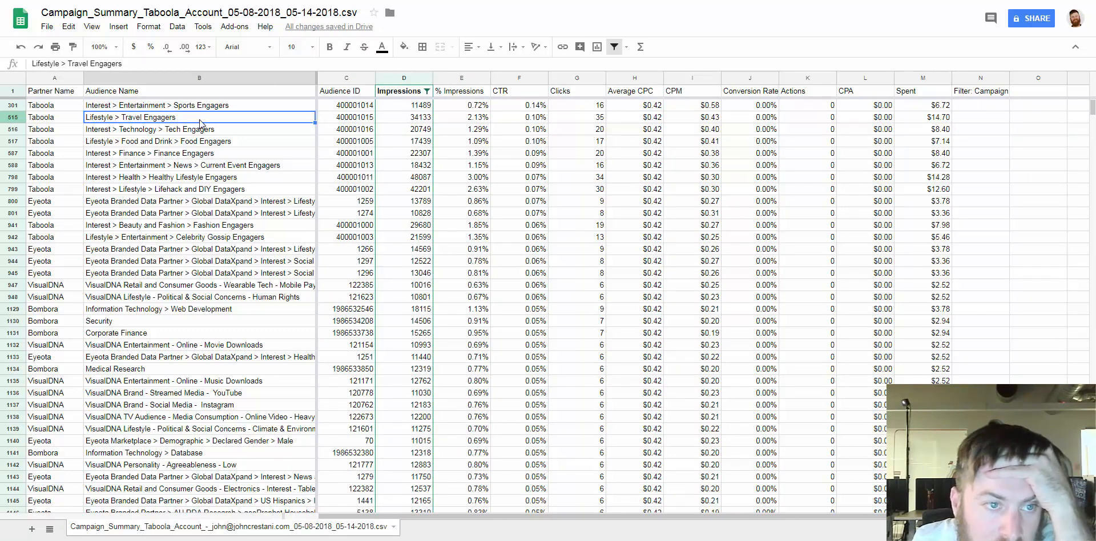
pyautogui.click(194, 133)
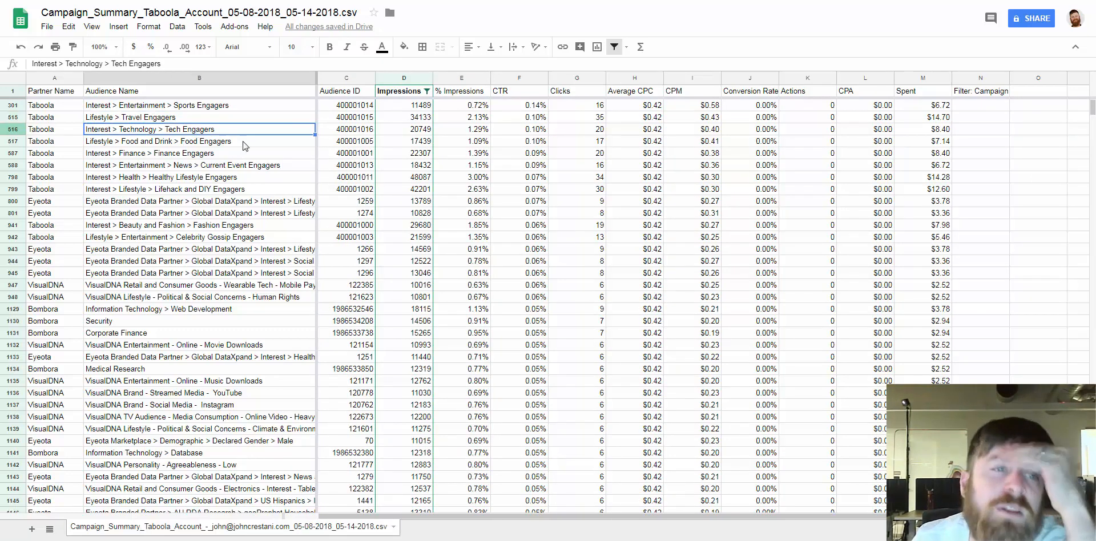
pyautogui.click(216, 142)
pyautogui.click(201, 154)
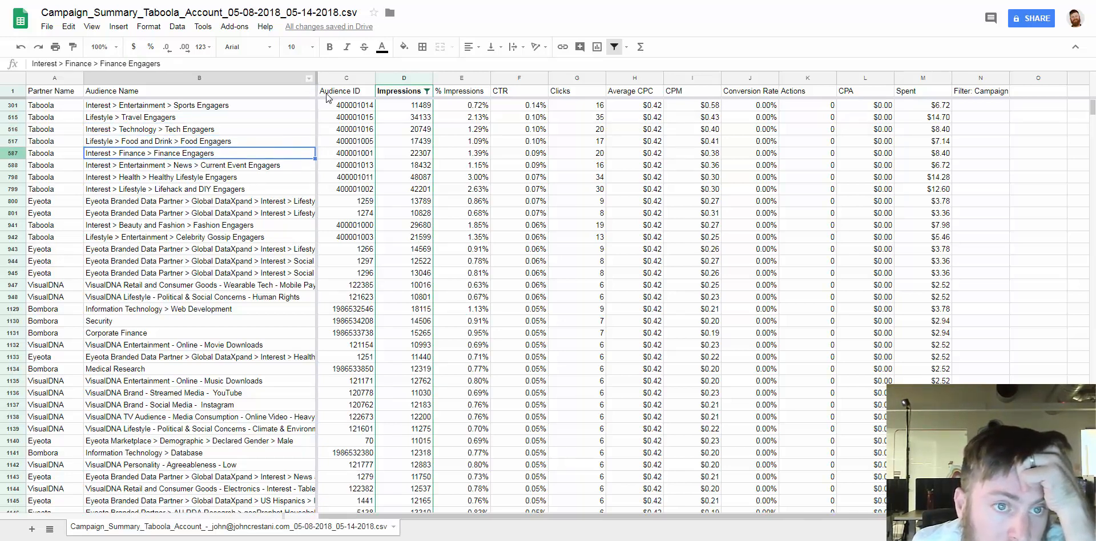
pyautogui.moveTo(317, 78); pyautogui.dragTo(352, 86)
pyautogui.click(240, 201)
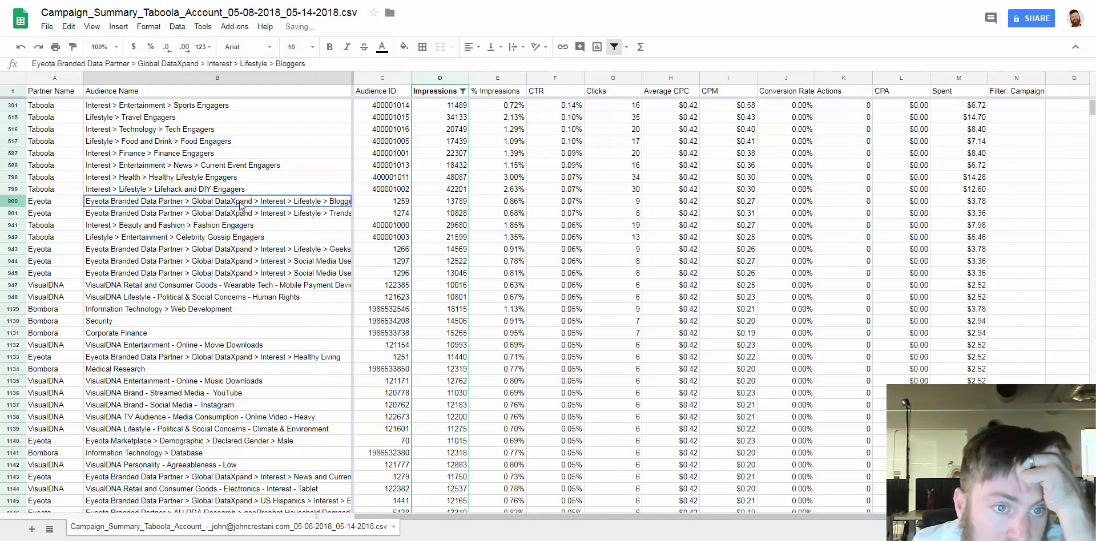
pyautogui.moveTo(349, 79); pyautogui.dragTo(494, 80)
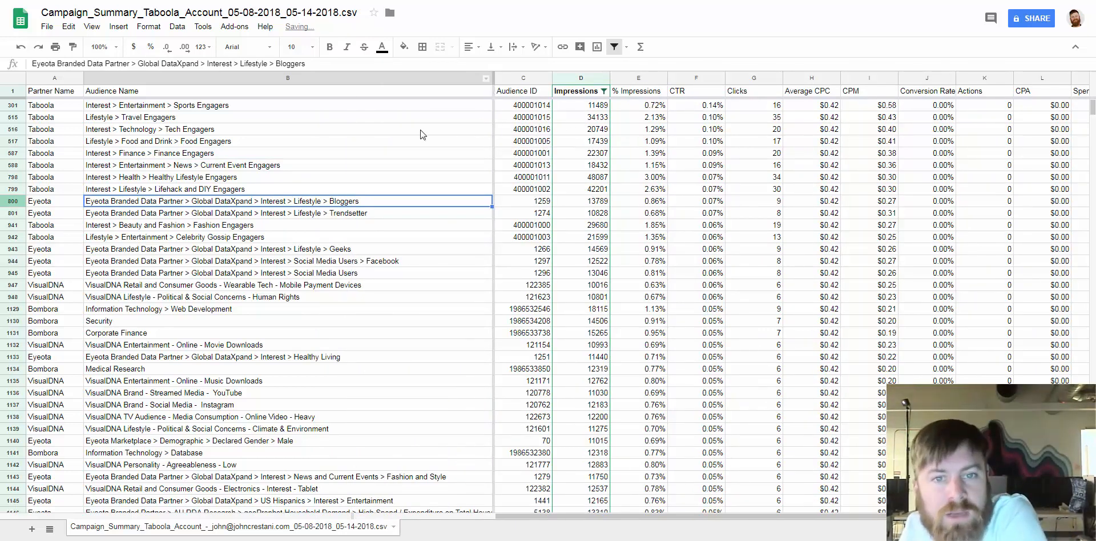
# - Examine the names and CTR values of the audiences from Sports Engagers down to the Healthy Living row
pyautogui.moveTo(289, 105); pyautogui.dragTo(289, 201)
pyautogui.moveTo(297, 286); pyautogui.dragTo(722, 358)
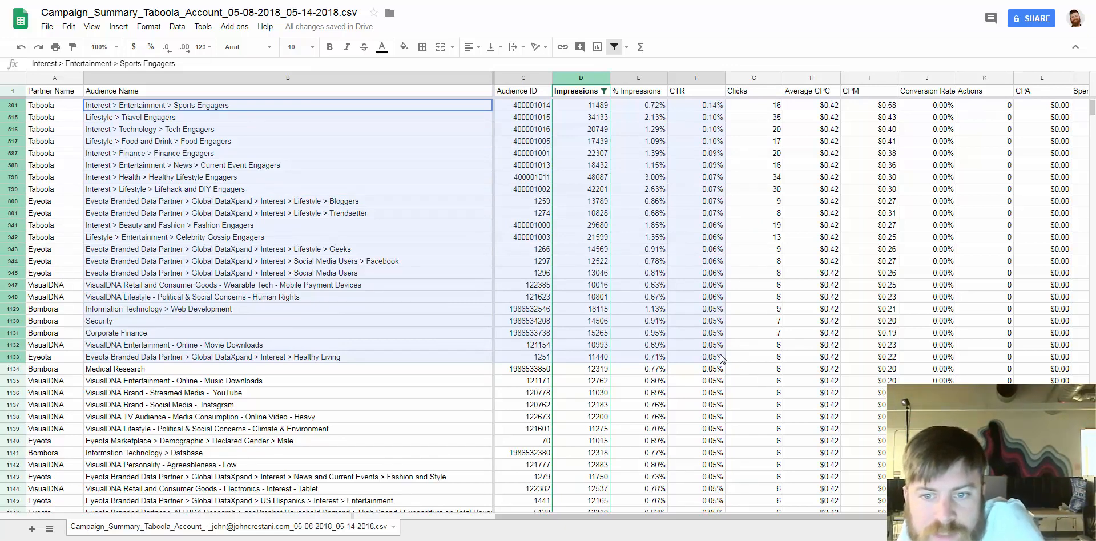
pyautogui.click(147, 358)
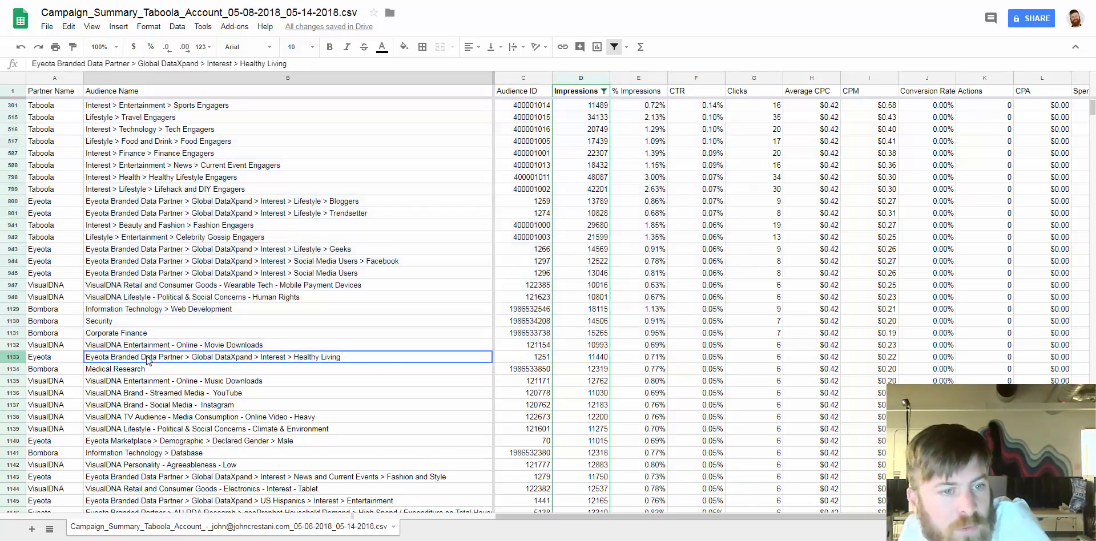
pyautogui.click(139, 335)
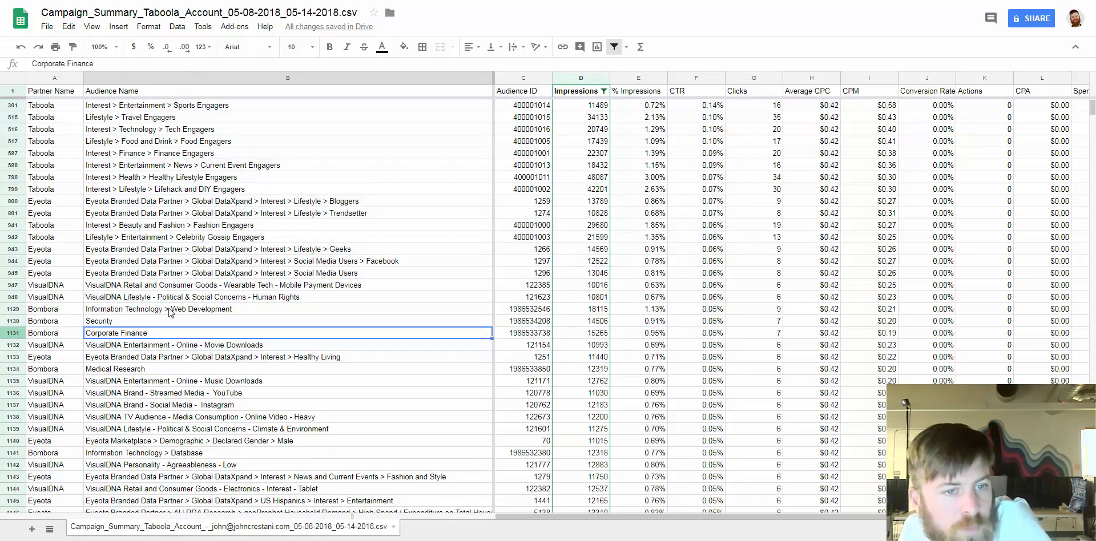
pyautogui.click(170, 310)
pyautogui.click(174, 298)
pyautogui.click(271, 286)
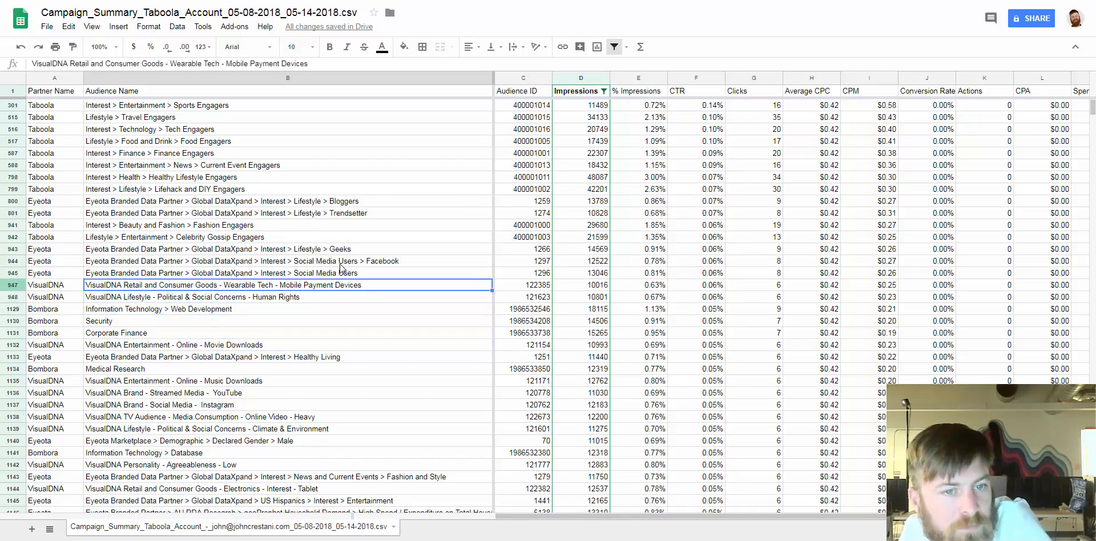
pyautogui.click(338, 251)
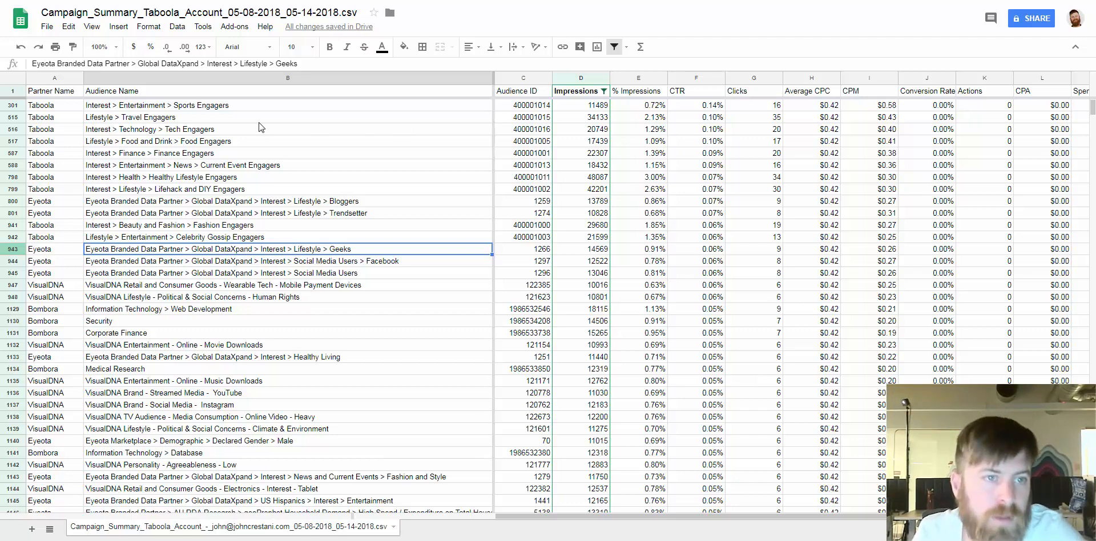
# - Copy the Partner Name, Audience Name and Audience ID columns from the header row down to the Entertainment > TV and Series audience
pyautogui.click(155, 106)
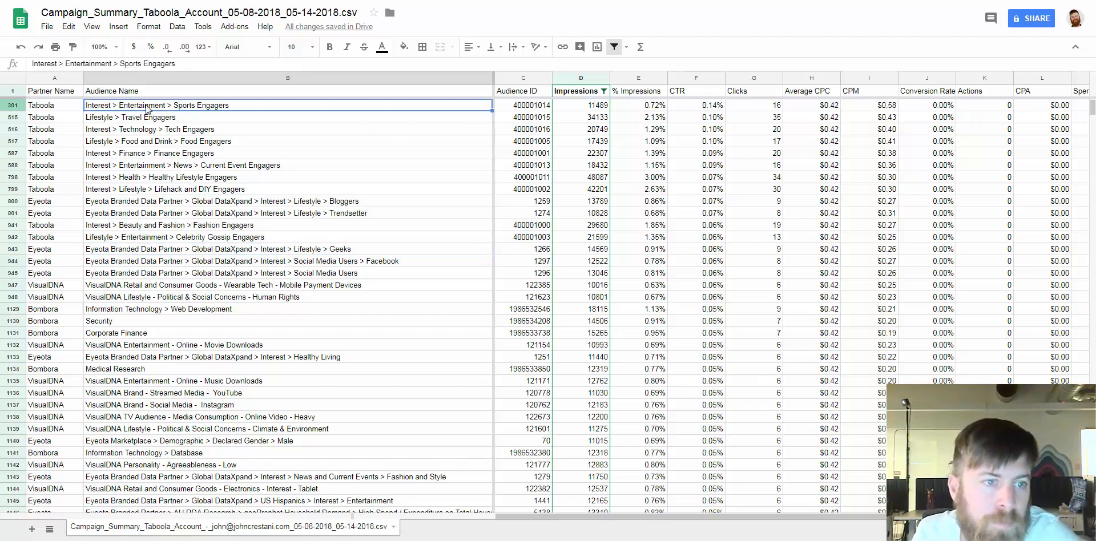
pyautogui.moveTo(62, 106); pyautogui.dragTo(533, 395)
pyautogui.scroll(-5, 481, 412)
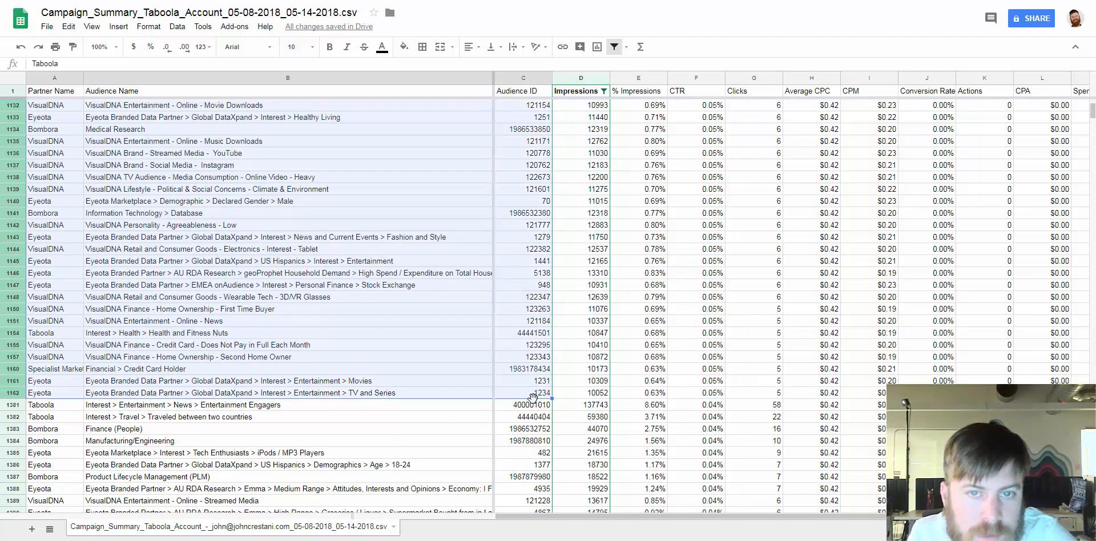
pyautogui.moveTo(43, 92); pyautogui.dragTo(525, 429)
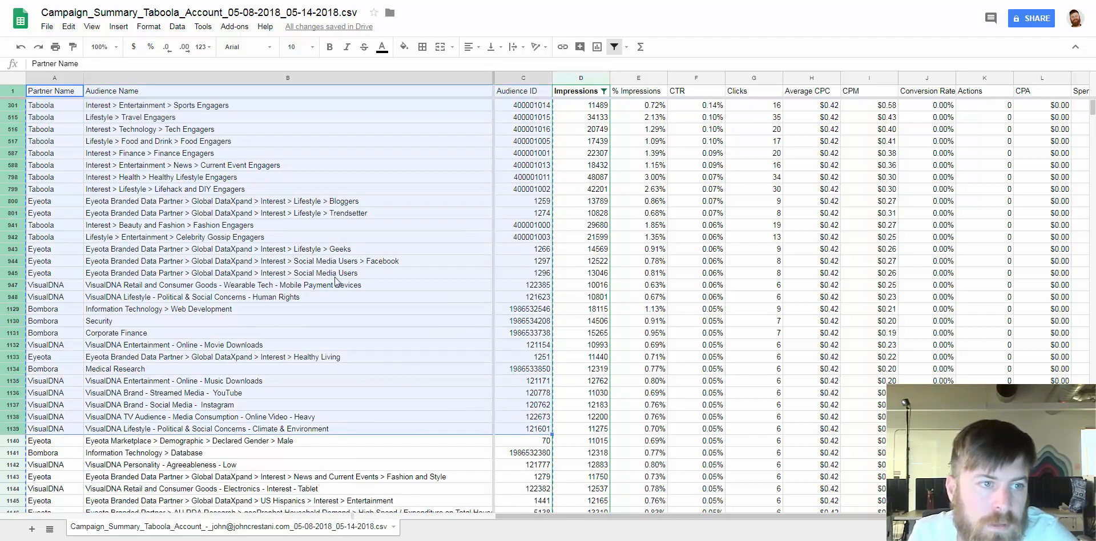
pyautogui.click(131, 145)
pyautogui.moveTo(49, 91); pyautogui.dragTo(533, 427)
pyautogui.hotkey('ctrl', 'c')
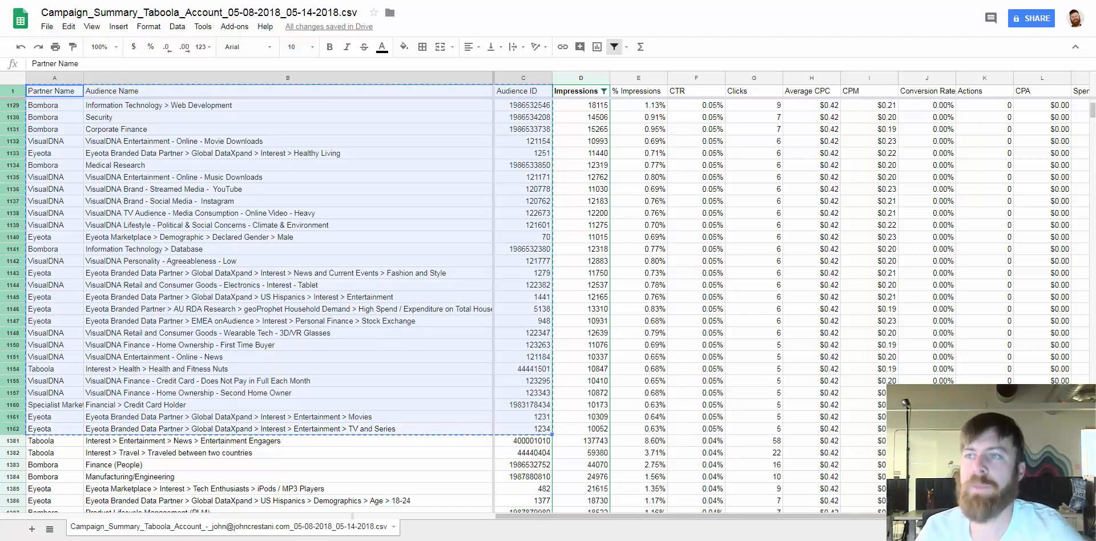
# - Review the audience names in the copied rows, from the highest CTR down to the 0.05% ones
pyautogui.click(146, 141)
pyautogui.scroll(5, 163, 153)
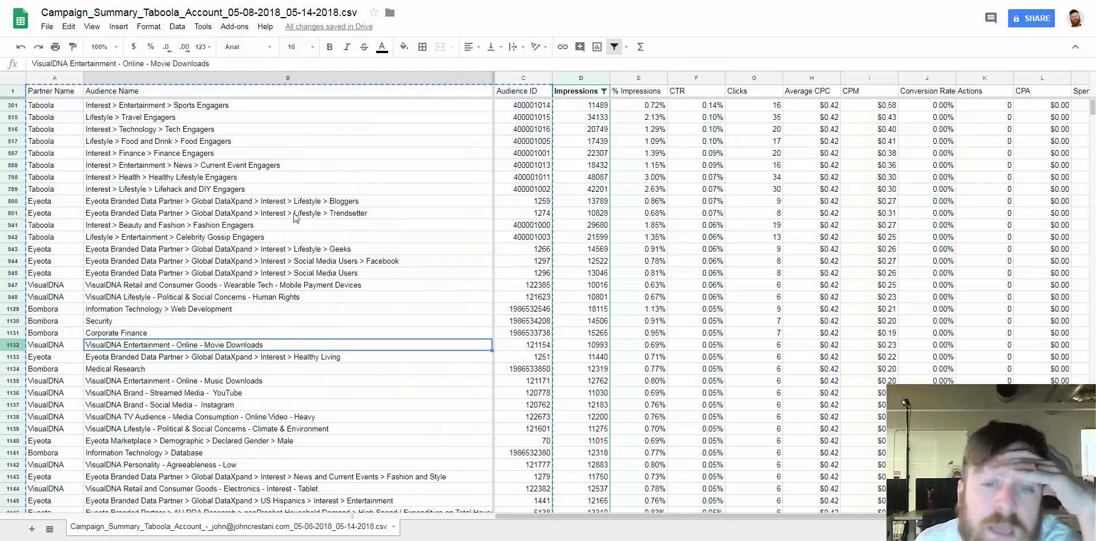
pyautogui.click(277, 189)
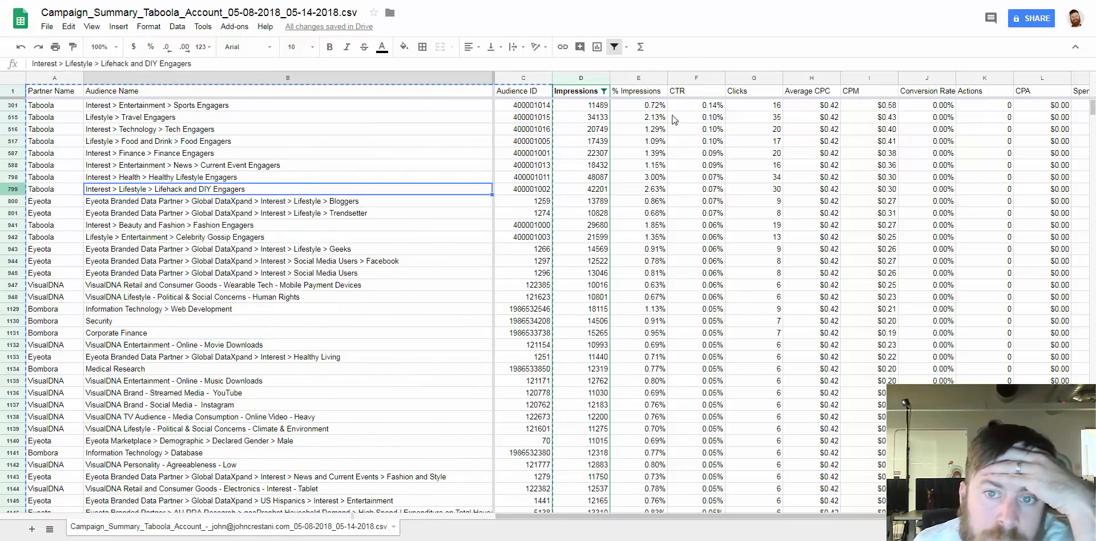
pyautogui.scroll(-5, 209, 174)
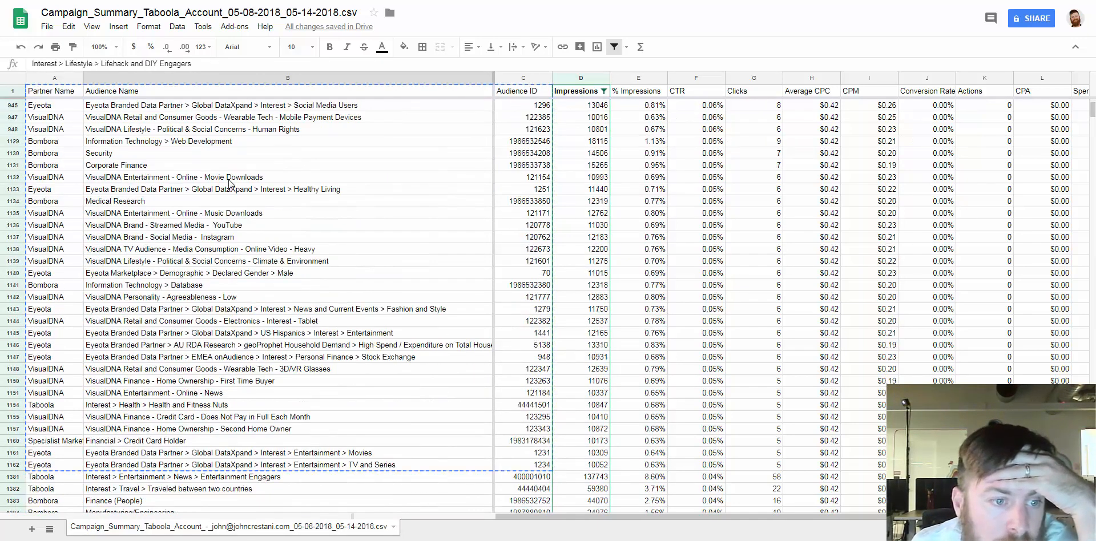
pyautogui.scroll(5, 247, 197)
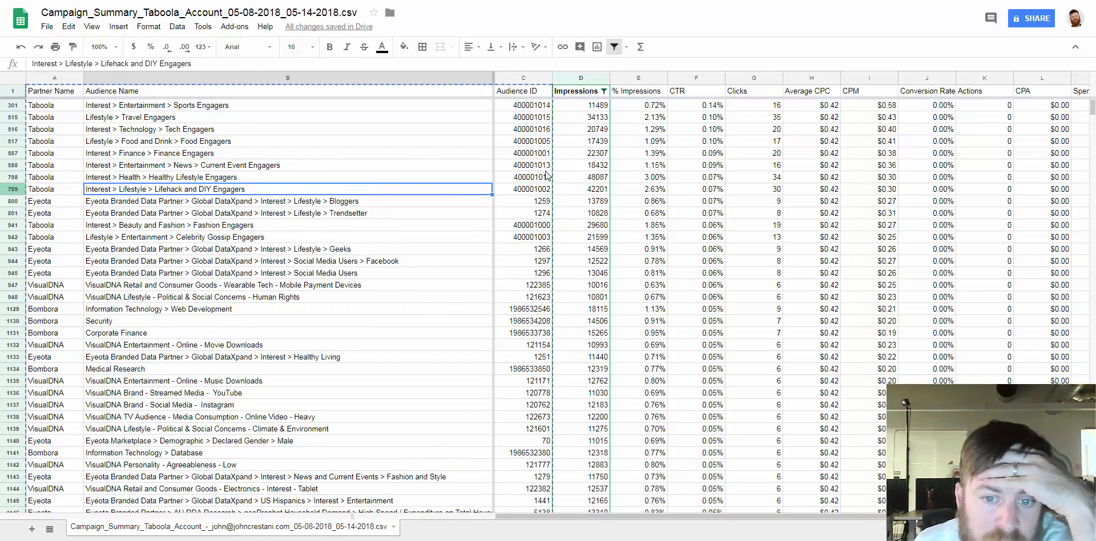
# - Reselect Partner Name through Audience ID down to the TV and Series row and look at Taboola's By Audience campaign summary
pyautogui.moveTo(52, 92); pyautogui.dragTo(518, 440)
pyautogui.scroll(-2, 581, 472)
pyautogui.scroll(-3, 581, 472)
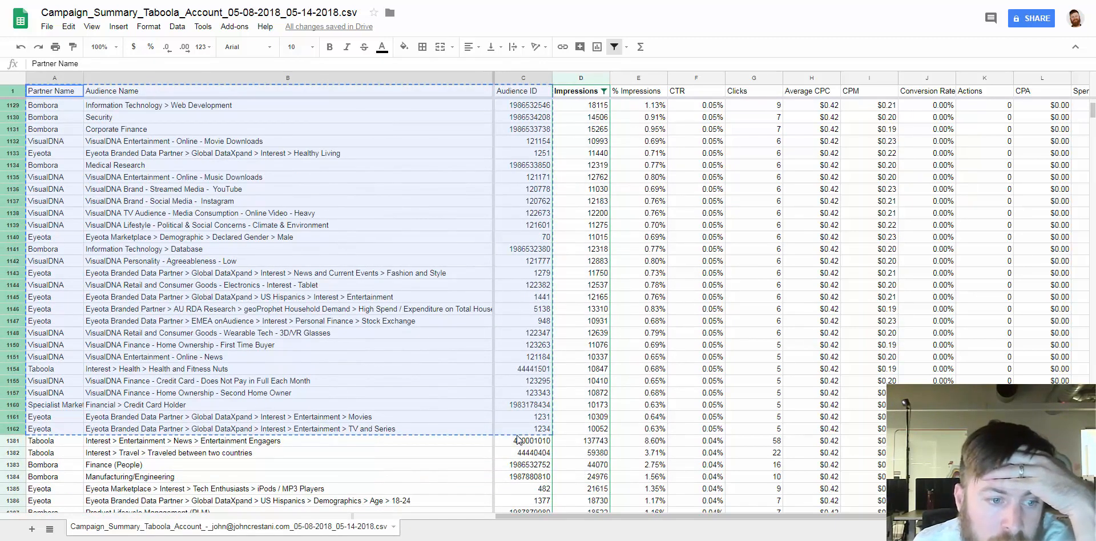
pyautogui.click(534, 286)
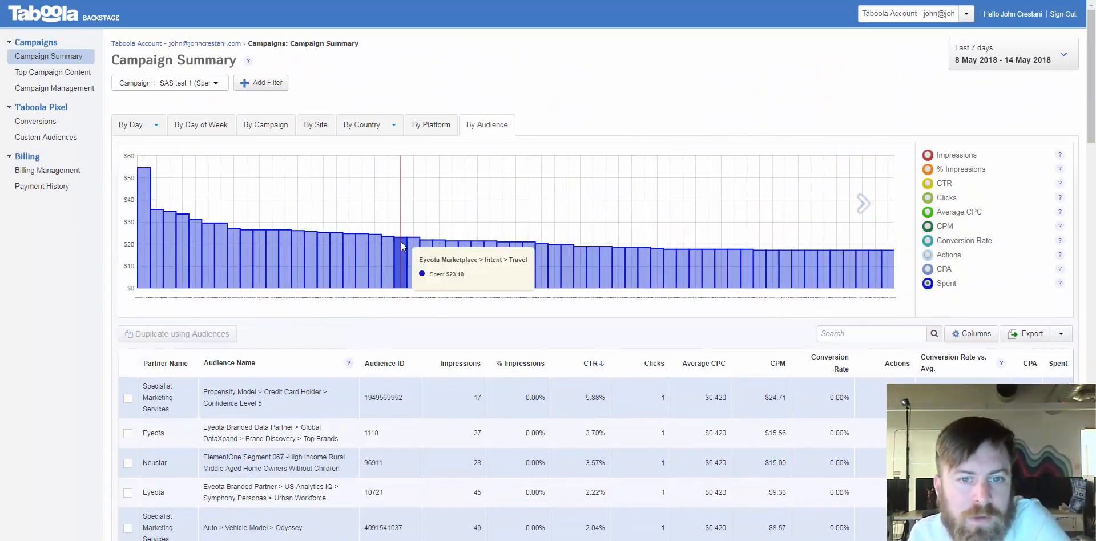
pyautogui.scroll(6, 399, 235)
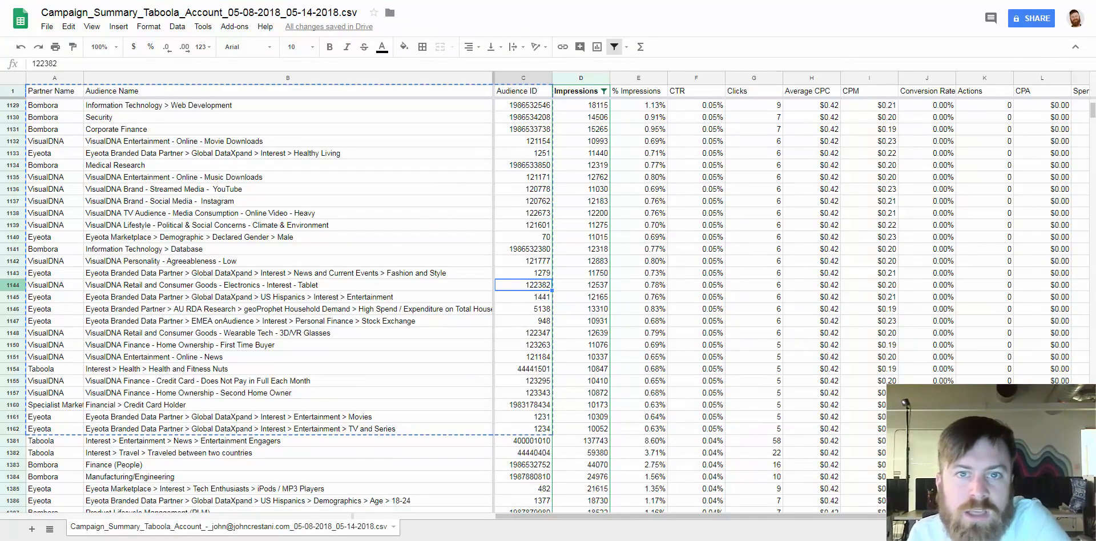
# - Examine the names, partners and IDs of the audiences with about 0.05% CTR, including Health and Fitness Nuts and Entertainment > Movies
pyautogui.moveTo(127, 429); pyautogui.dragTo(432, 161)
pyautogui.scroll(2, 211, 138)
pyautogui.scroll(-3, 561, 286)
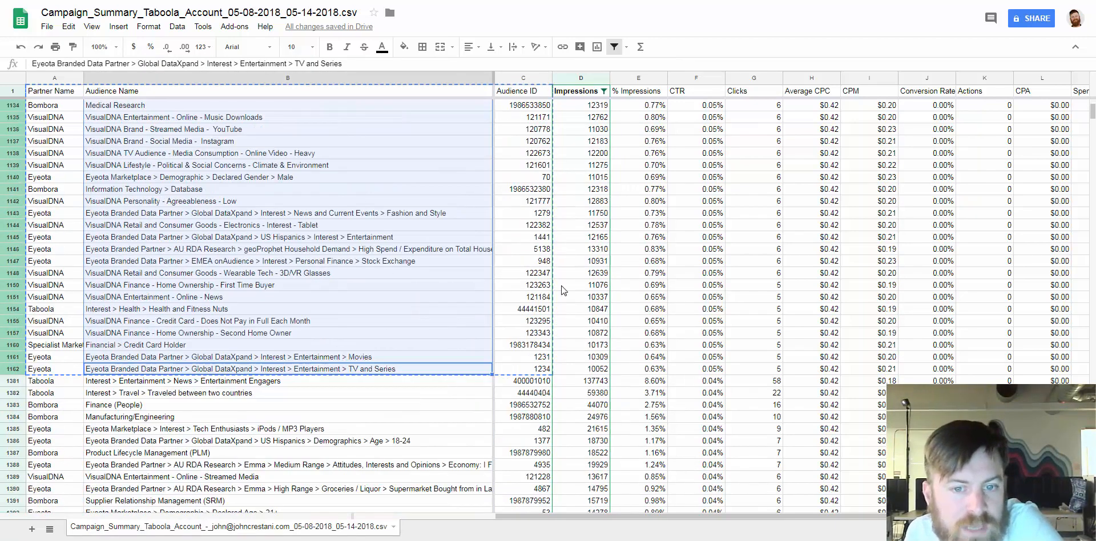
pyautogui.moveTo(533, 371); pyautogui.dragTo(530, 228)
pyautogui.scroll(1, 530, 252)
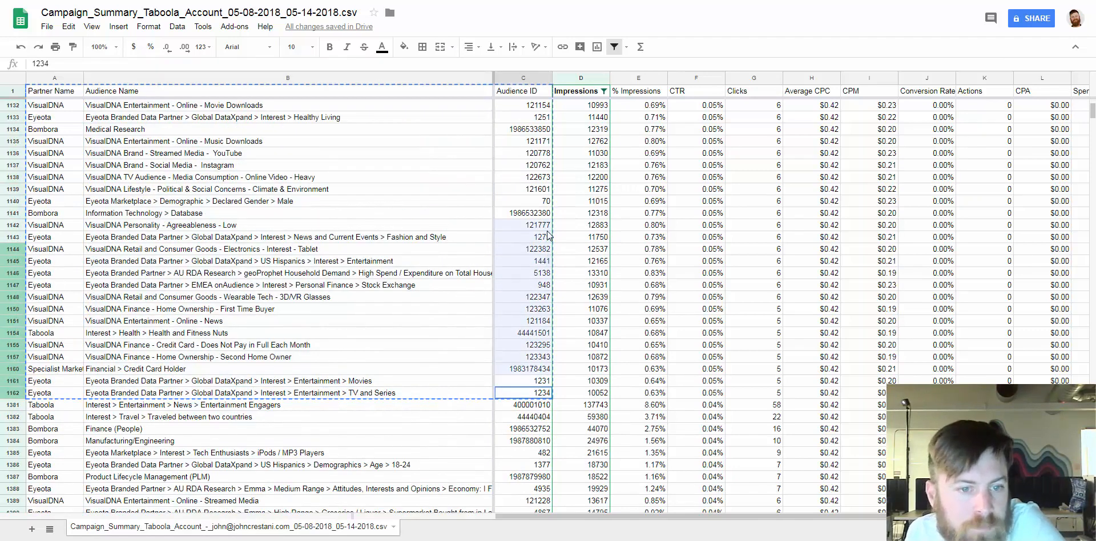
pyautogui.click(274, 373)
pyautogui.click(293, 390)
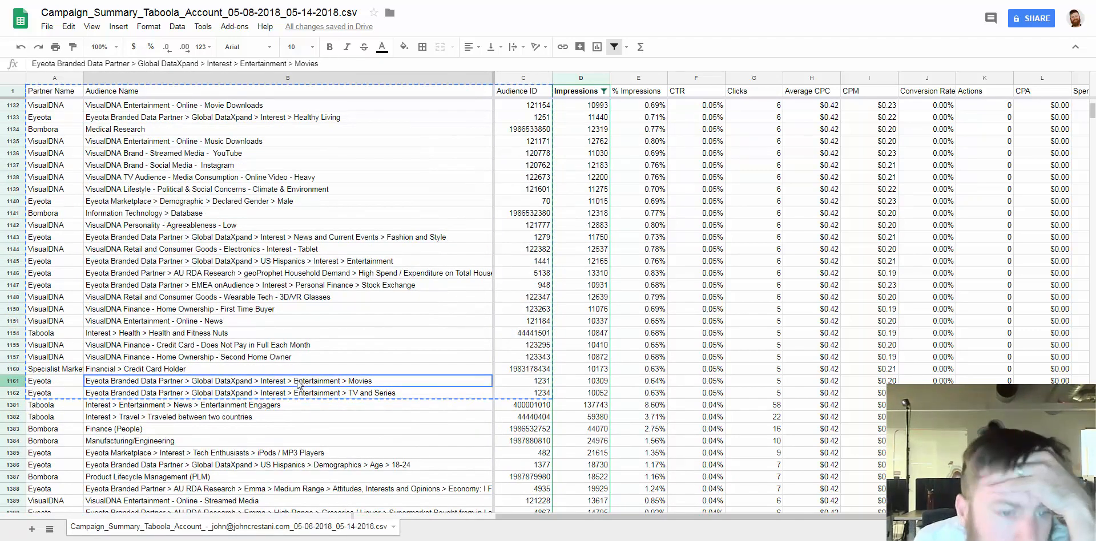
pyautogui.click(296, 381)
pyautogui.click(46, 392)
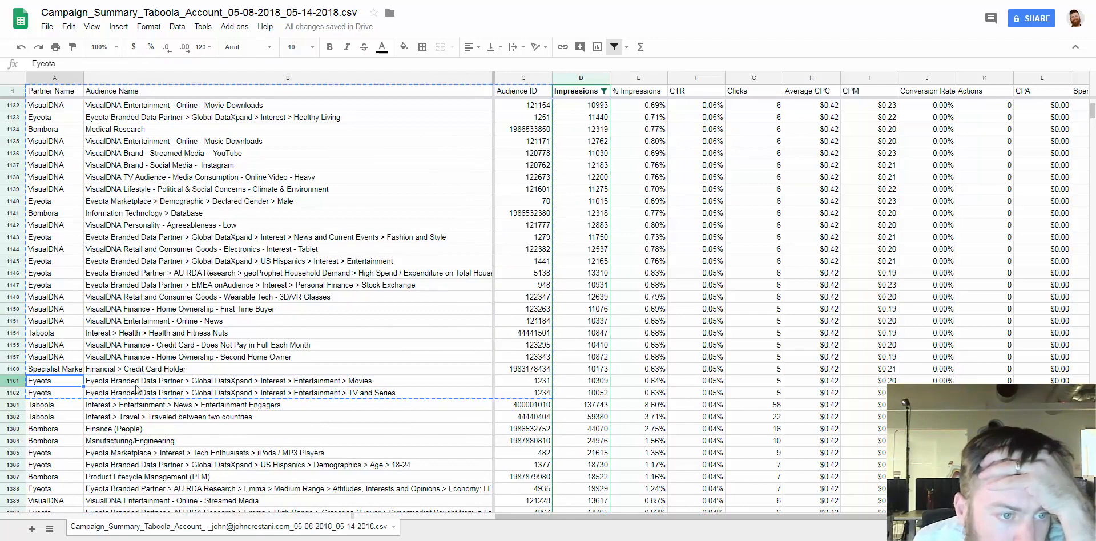
pyautogui.click(137, 335)
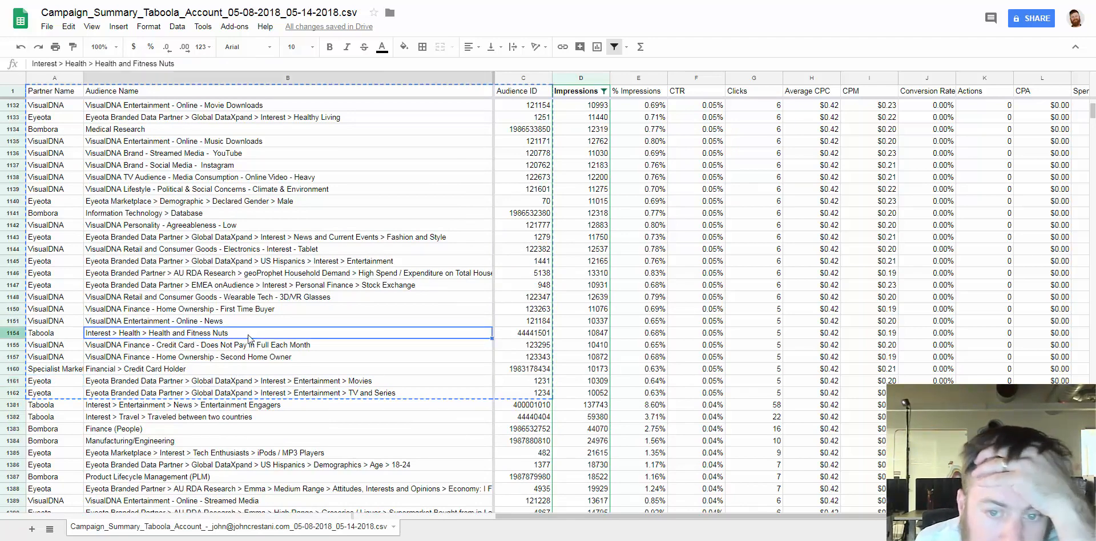
pyautogui.click(723, 340)
pyautogui.scroll(4, 719, 336)
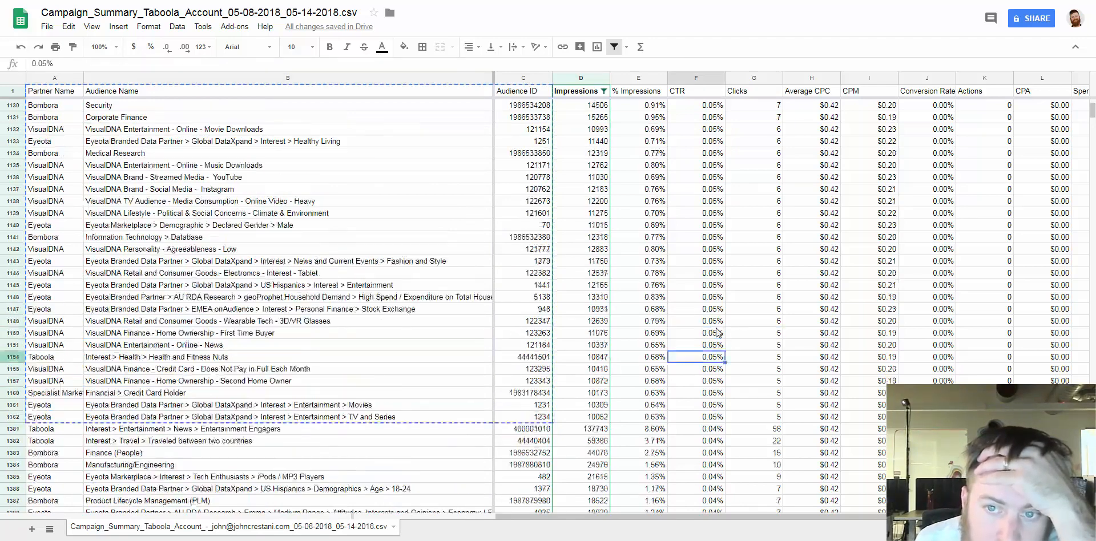
# - Copy the Partner Name through CTR columns from the header row down to the Lifestyle > Trendsetter audience
pyautogui.moveTo(716, 213); pyautogui.dragTo(52, 95)
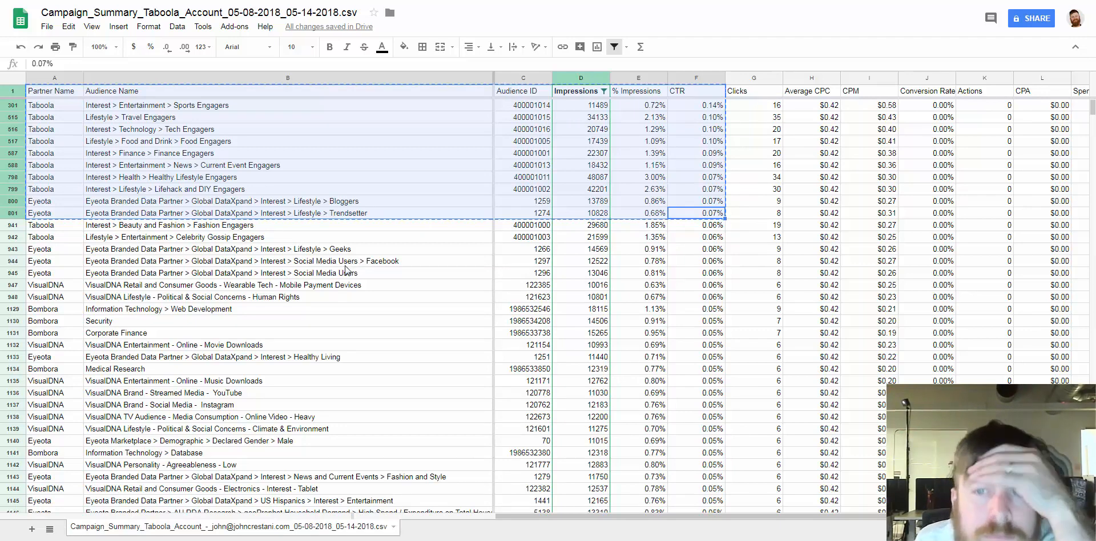
pyautogui.click(659, 215)
pyautogui.click(721, 215)
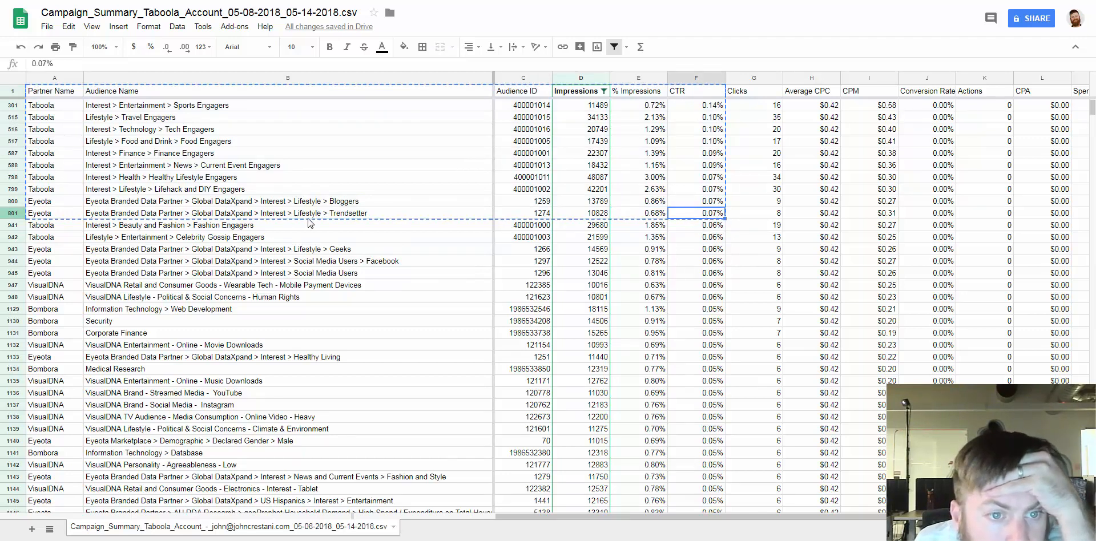
pyautogui.click(345, 214)
pyautogui.click(348, 204)
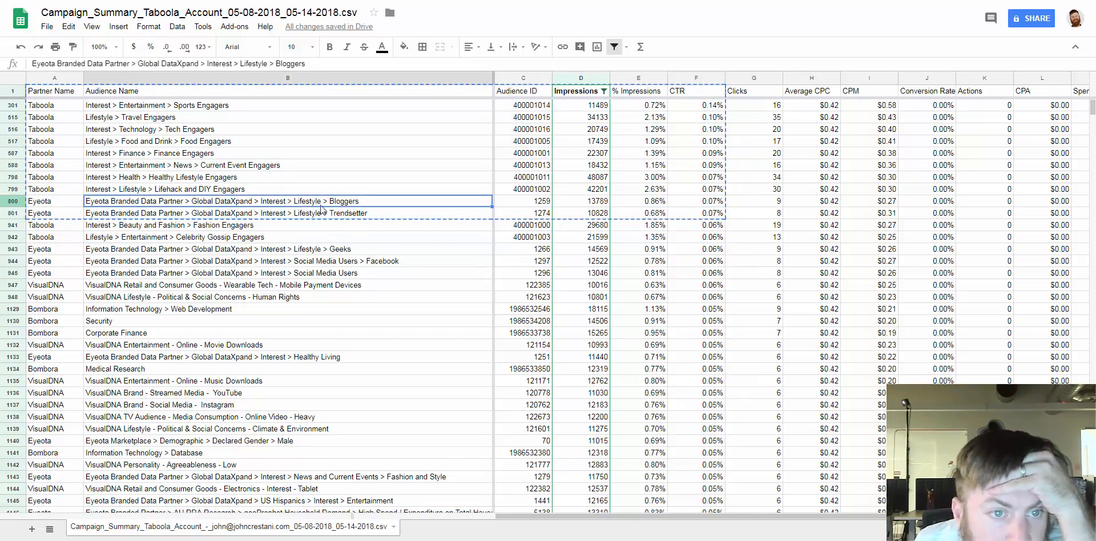
pyautogui.click(237, 191)
pyautogui.moveTo(229, 196); pyautogui.dragTo(222, 180)
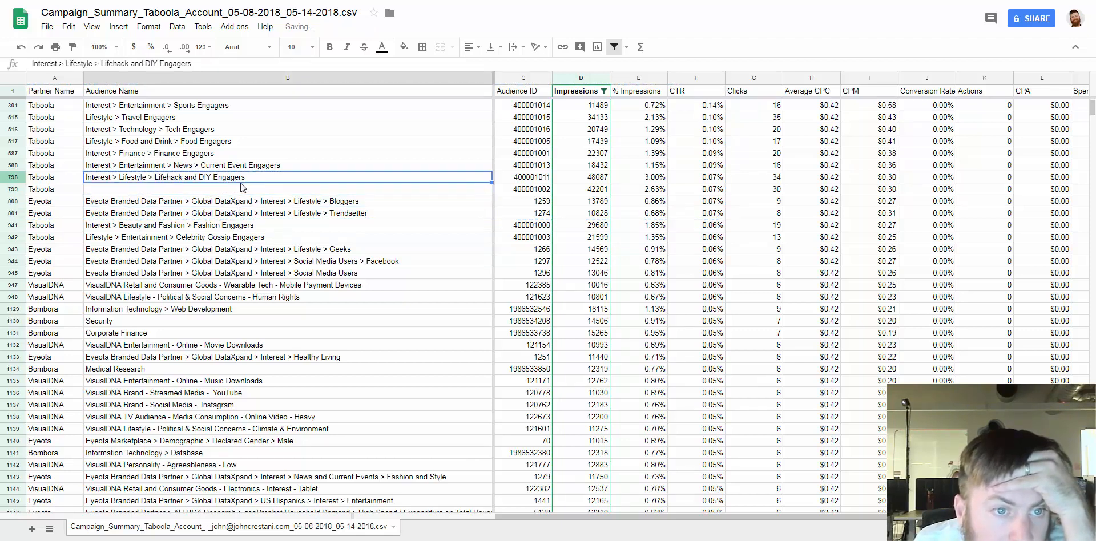
pyautogui.hotkey('ctrl', 'z')
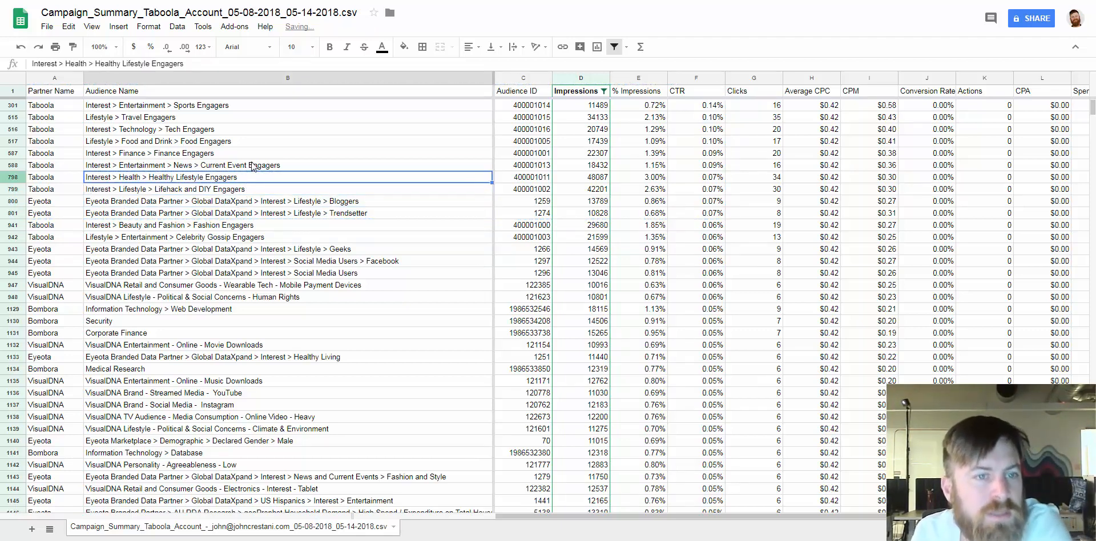
pyautogui.click(253, 166)
pyautogui.moveTo(209, 170); pyautogui.dragTo(203, 159)
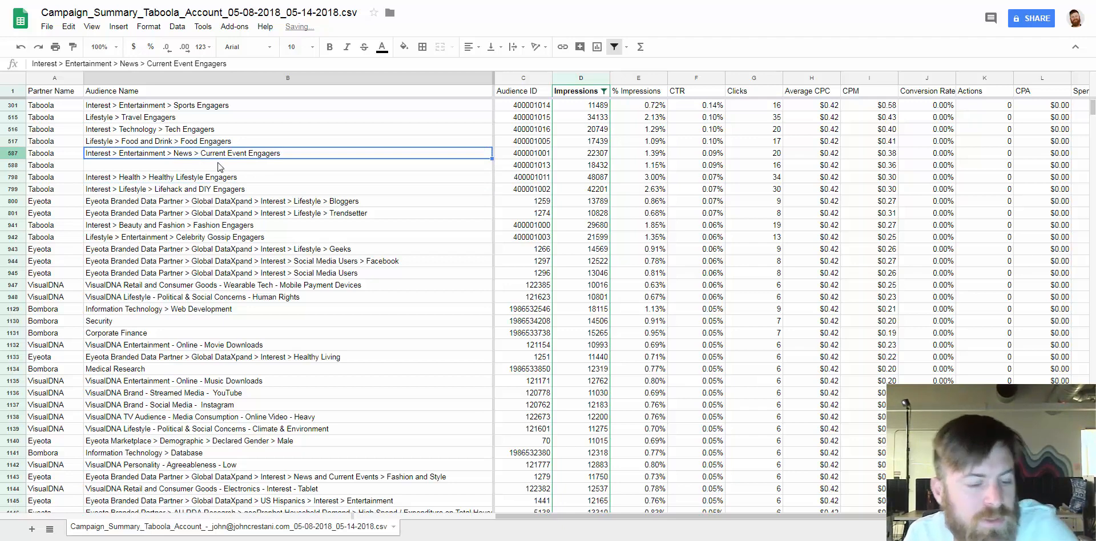
pyautogui.hotkey('ctrl', 'z')
# - Compare the ID, impressions and CTR values of the Food Engagers audience with those of the Sports Engagers audience
pyautogui.click(219, 143)
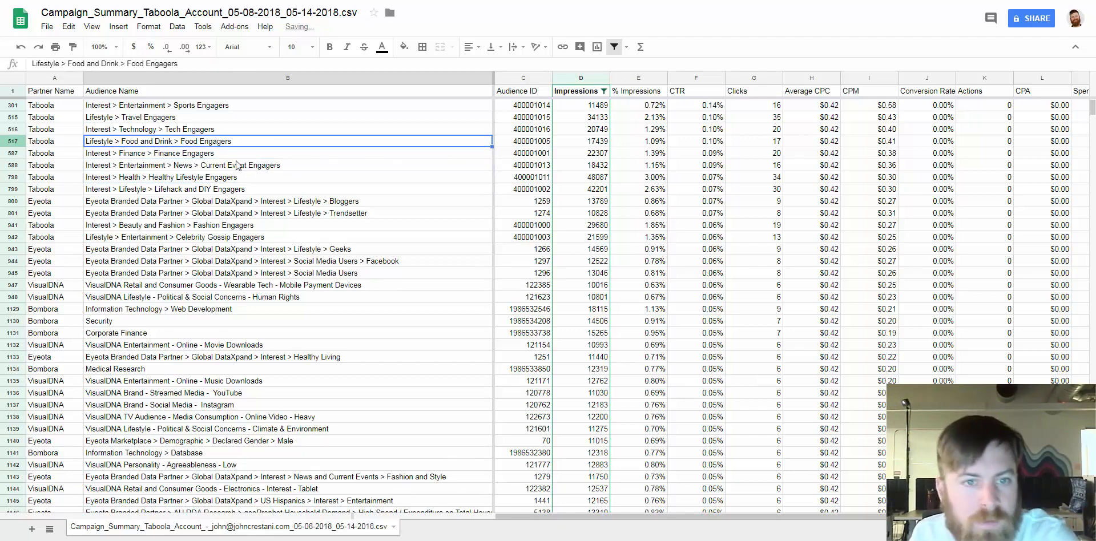
pyautogui.press('Right')
pyautogui.press('Right')
pyautogui.press('Right')
pyautogui.press('Right')
pyautogui.press('Right')
pyautogui.press('Left')
pyautogui.press('Left')
pyautogui.press('Left')
pyautogui.press('Left')
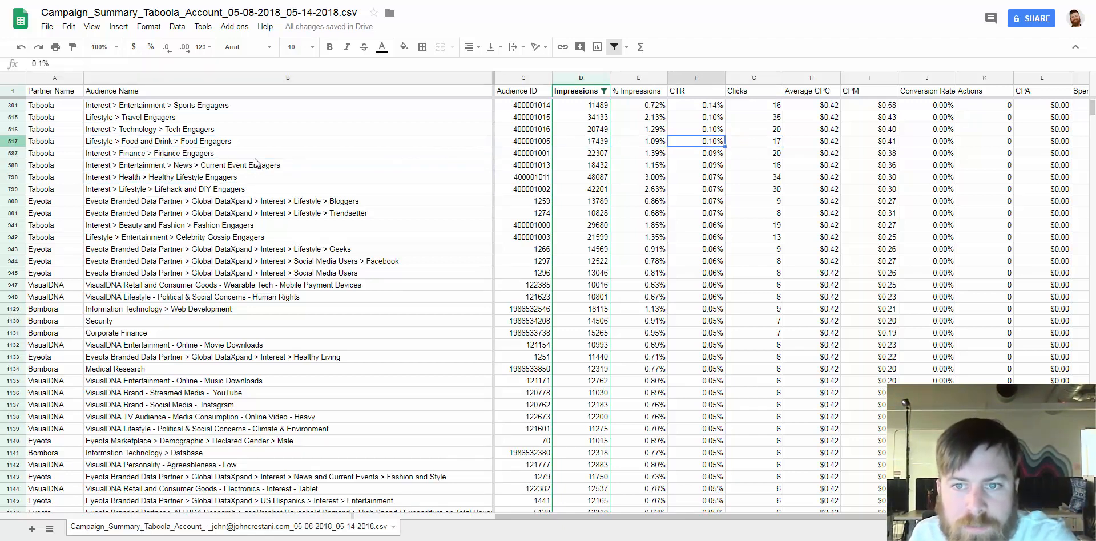
pyautogui.press('Up')
pyautogui.press('Up')
pyautogui.press('Up')
pyautogui.press('Left')
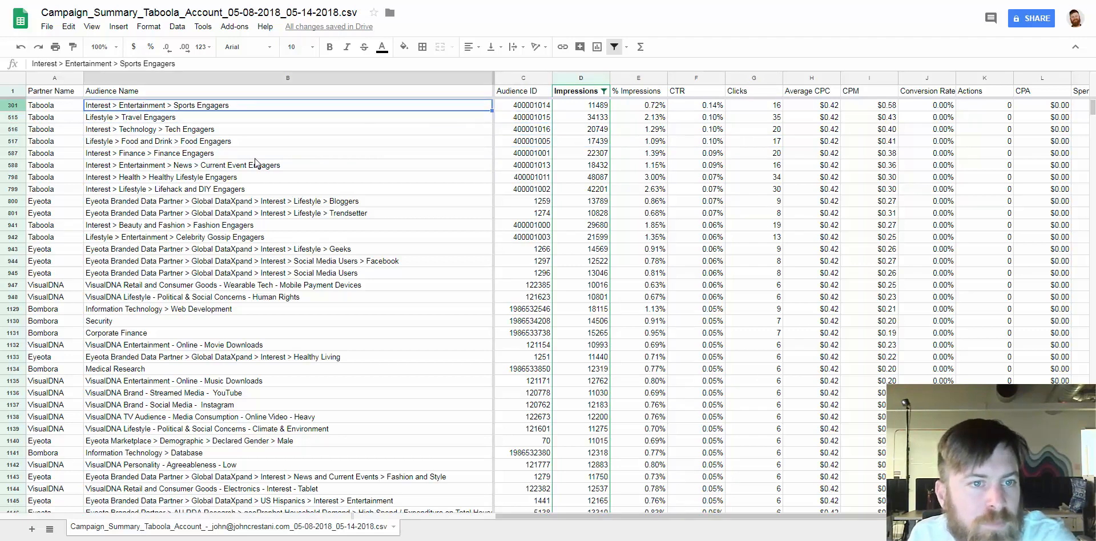
pyautogui.press('Right')
pyautogui.press('Left')
pyautogui.press('Left')
pyautogui.press('Right')
pyautogui.press('Left')
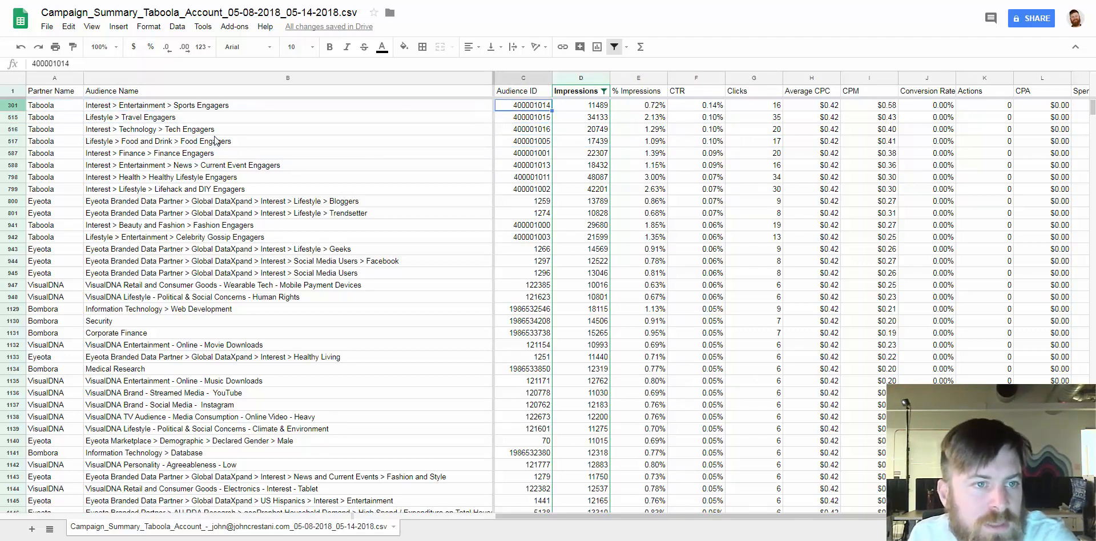
# - Go through the Travel, Tech and Food Engagers audiences and check the Food Engagers row's values from Audience ID to CTR
pyautogui.press('Right')
pyautogui.press('Down')
pyautogui.press('Down')
pyautogui.press('Up')
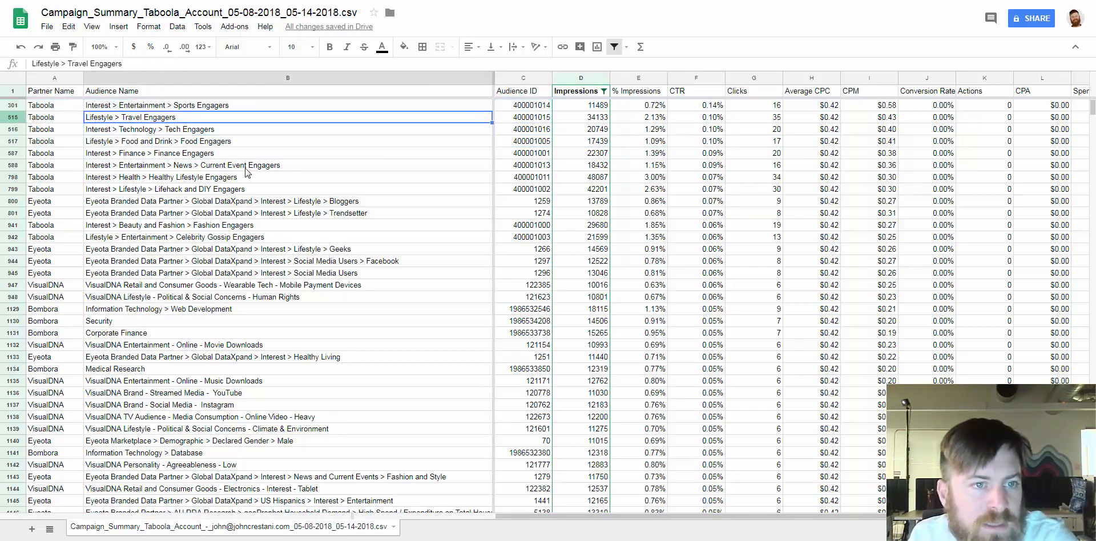
pyautogui.press('Down')
pyautogui.press('Down')
pyautogui.press('Right')
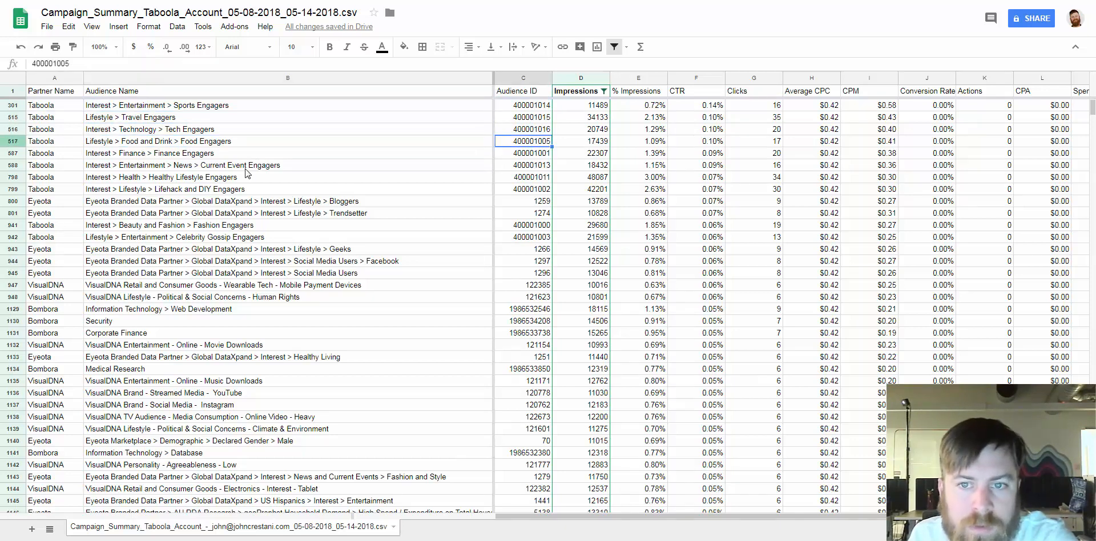
pyautogui.press('Right')
pyautogui.press('Right')
pyautogui.press('Right')
pyautogui.press('Left')
pyautogui.press('Left')
pyautogui.press('Left')
pyautogui.press('Left')
pyautogui.press('Right')
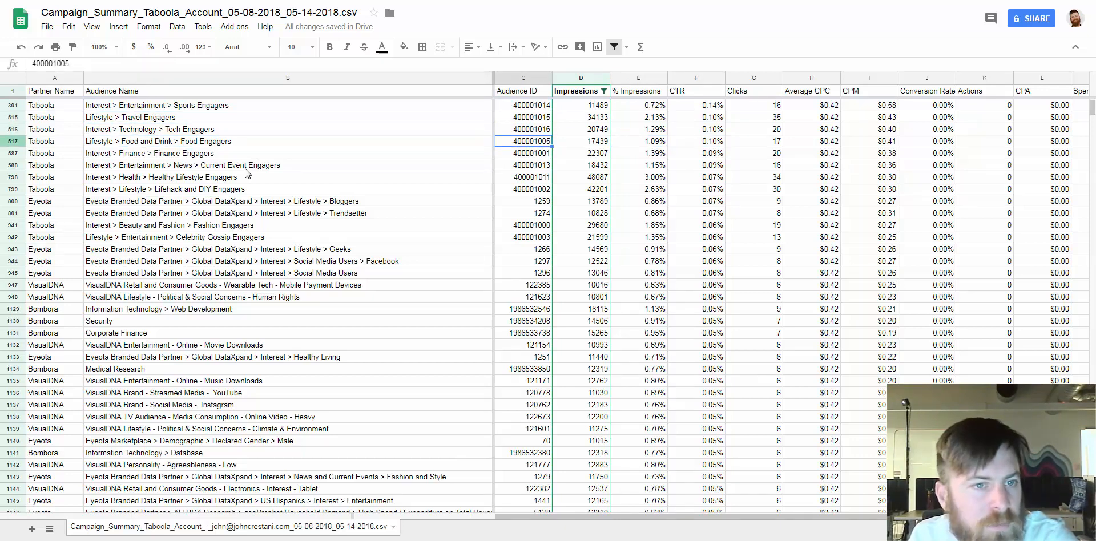
# - Go through the names of the Sports, Travel, Tech and Food Engagers audiences
pyautogui.press('Left')
pyautogui.press('Left')
pyautogui.press('Right')
pyautogui.press('Right')
pyautogui.press('Left')
pyautogui.press('Up')
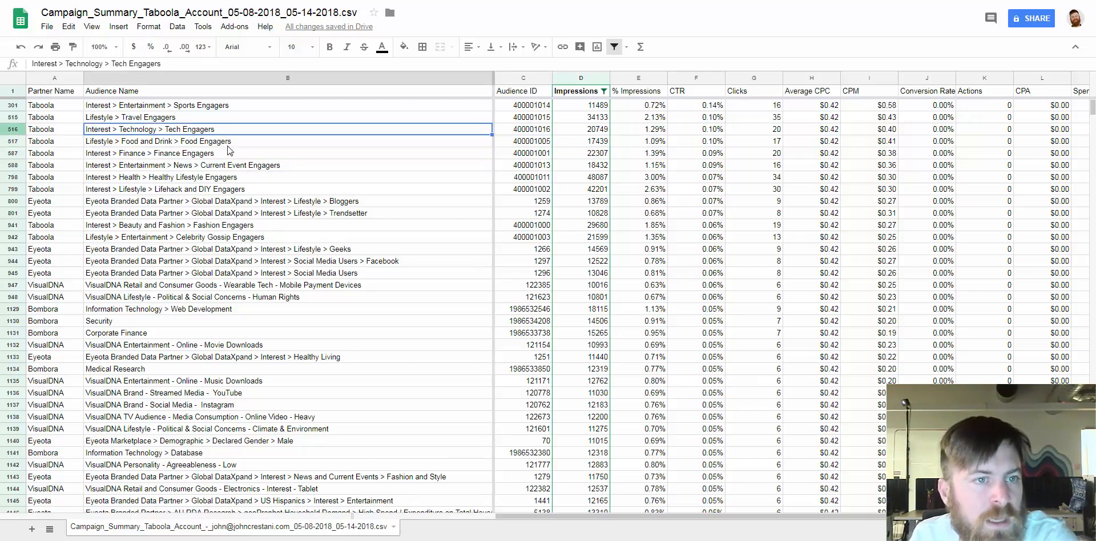
pyautogui.press('Up')
pyautogui.press('Up')
pyautogui.press('Up')
pyautogui.press('Down')
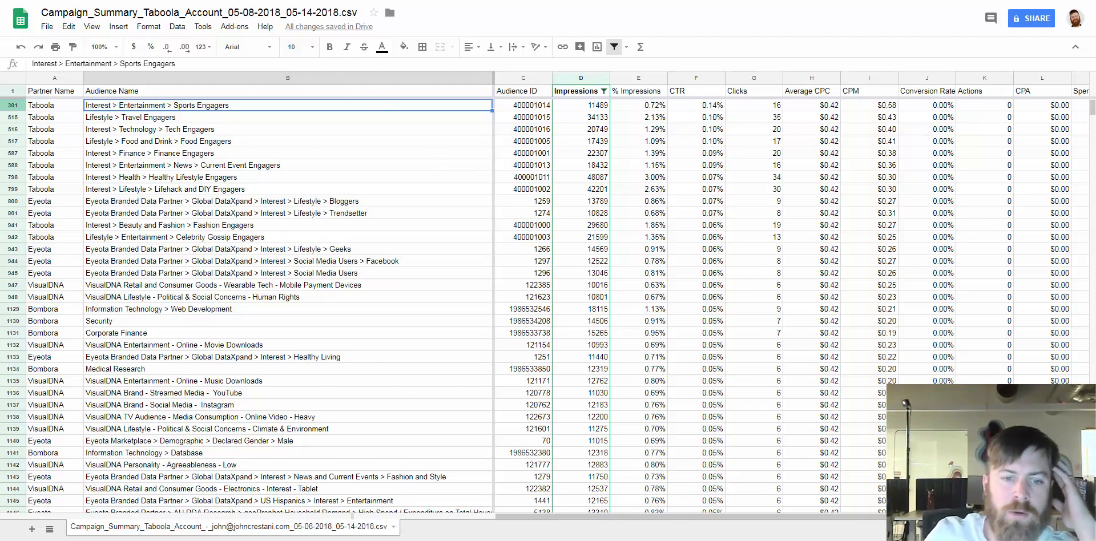
pyautogui.moveTo(221, 108); pyautogui.dragTo(222, 143)
pyautogui.click(224, 143)
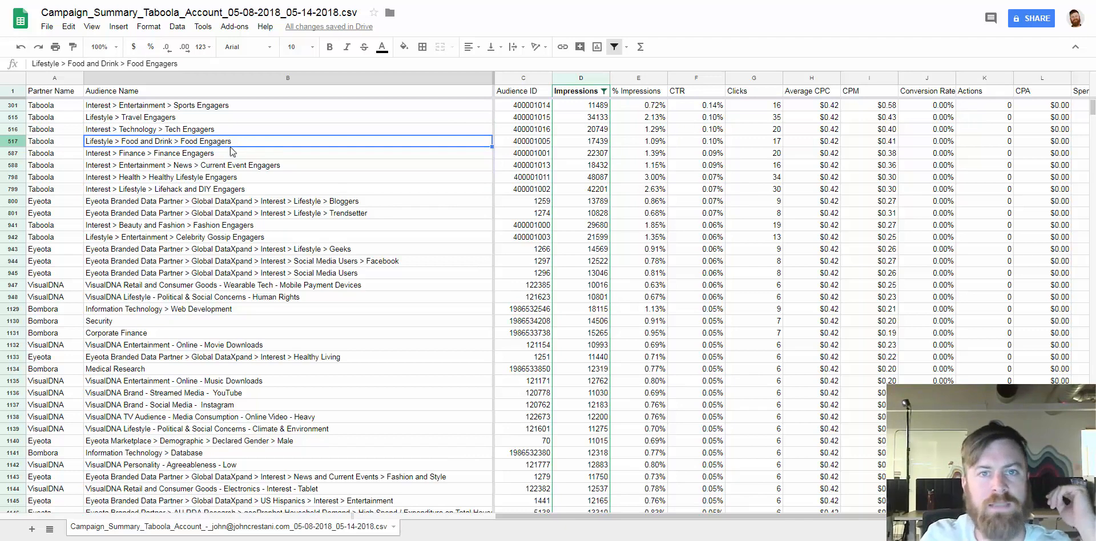
# - Switch to Taboola Backstage and open the Top Campaign Content report
pyautogui.click(399, 1)
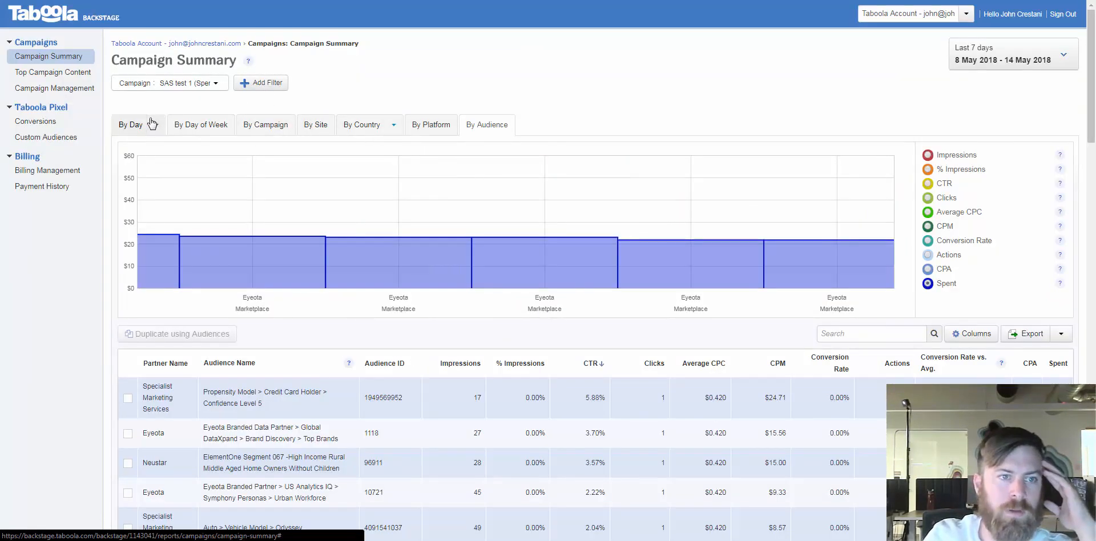
pyautogui.click(65, 77)
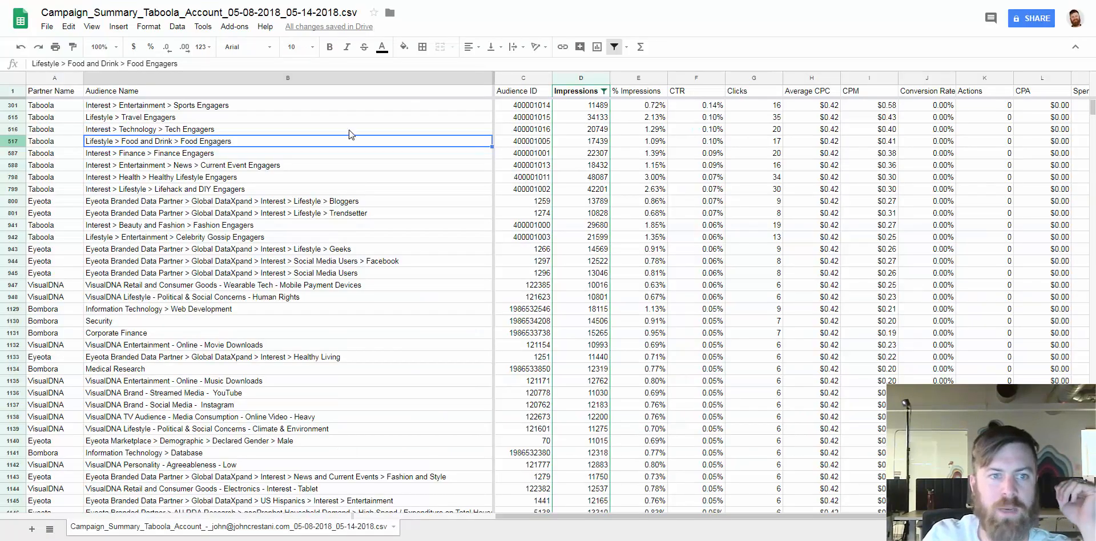
# - In the spreadsheet, examine the rows from Sports Engagers down to Lifehack and DIY Engagers and Lifestyle > Trendsetter, across Partner Name to CTR
pyautogui.moveTo(54, 106); pyautogui.dragTo(660, 190)
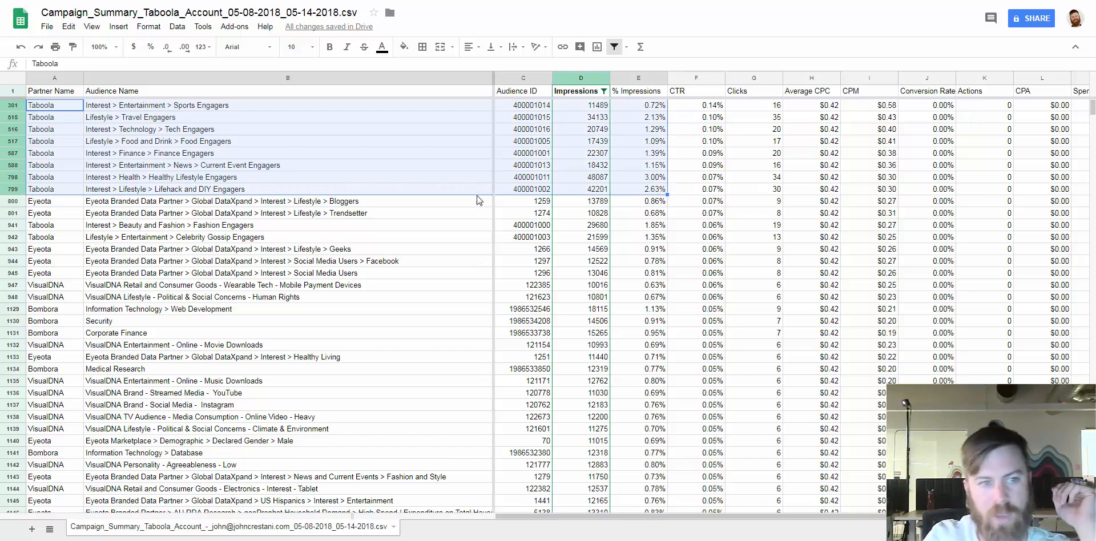
pyautogui.click(302, 201)
pyautogui.click(45, 108)
pyautogui.moveTo(60, 106); pyautogui.dragTo(712, 217)
pyautogui.click(712, 217)
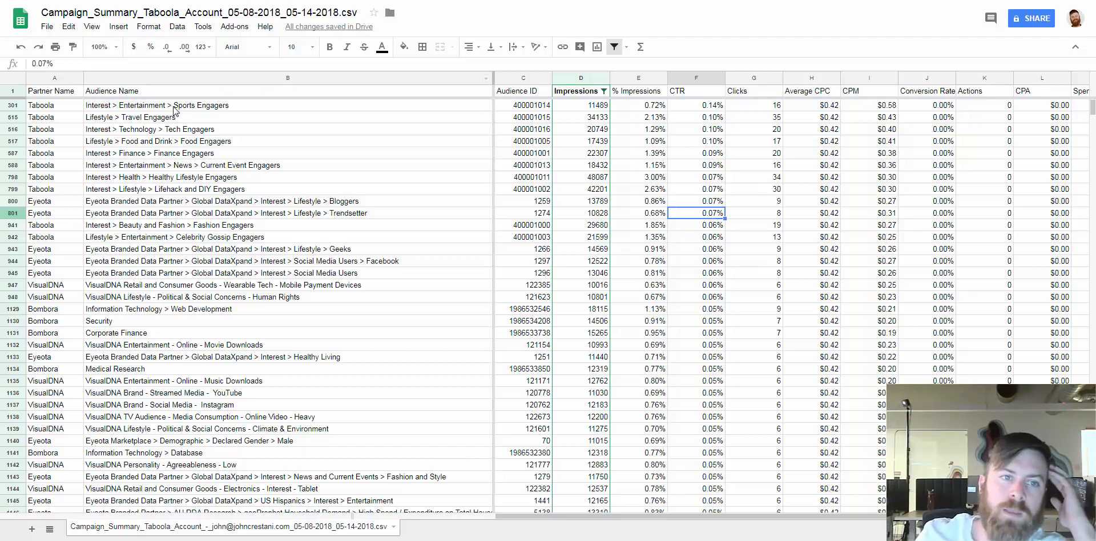
pyautogui.moveTo(177, 105); pyautogui.dragTo(642, 193)
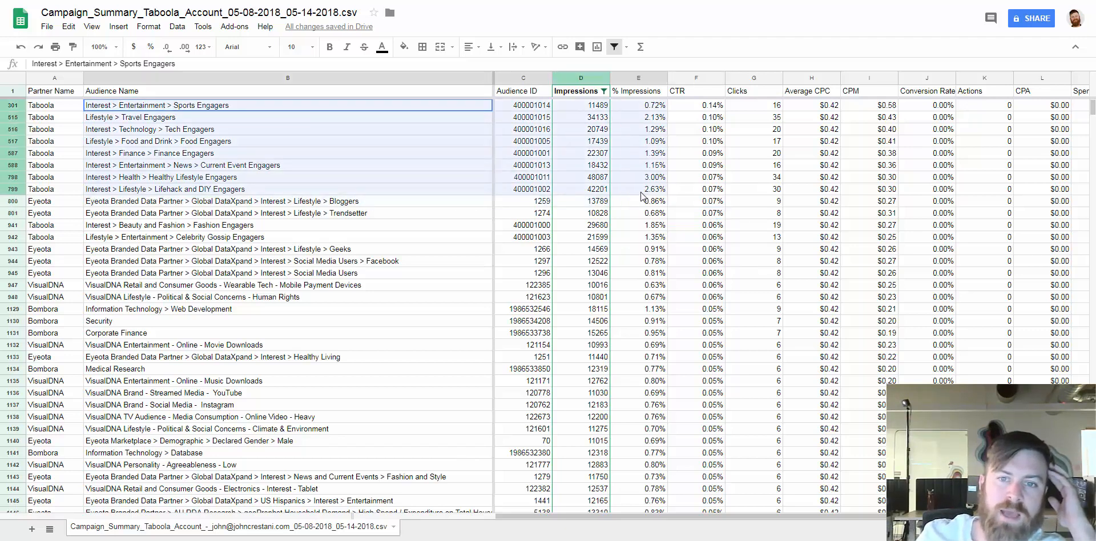
pyautogui.click(711, 199)
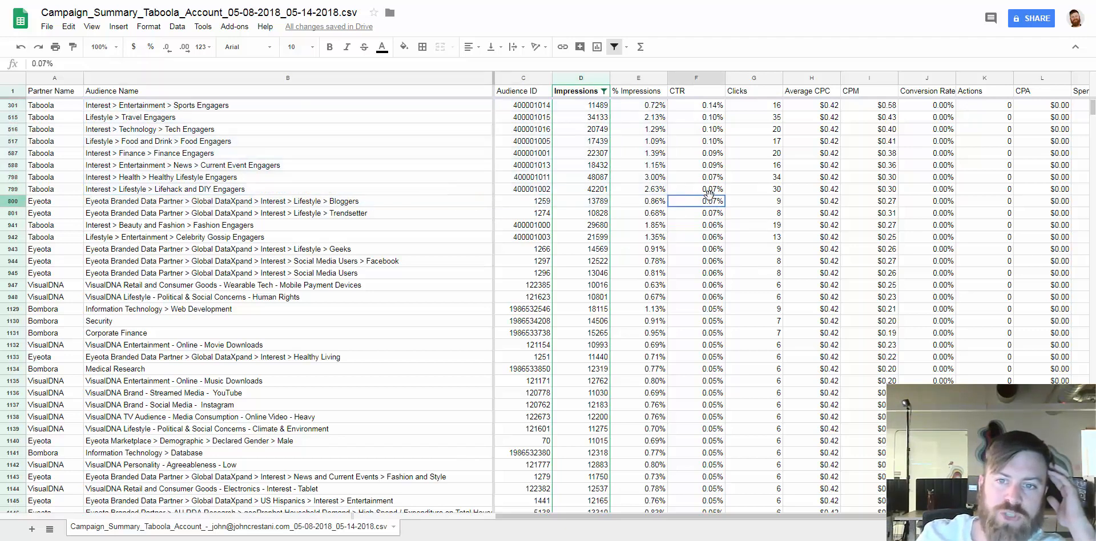
pyautogui.moveTo(715, 190); pyautogui.dragTo(662, 195)
pyautogui.click(49, 110)
pyautogui.click(658, 192)
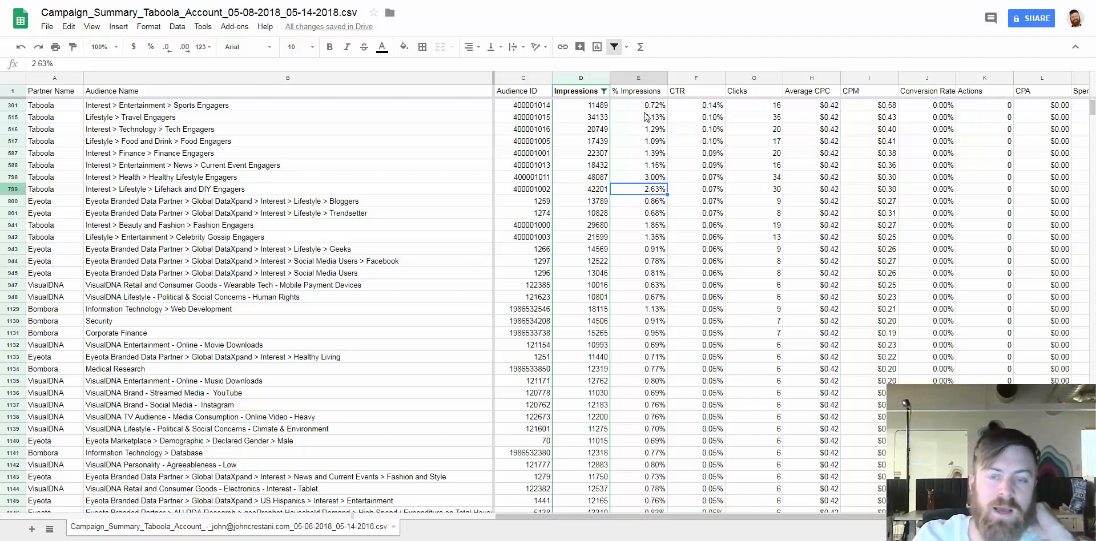
# - Check the % Impressions, CTR, Clicks and Conversion Rate values of the audiences from Sports Engagers to Lifehack and DIY Engagers
pyautogui.moveTo(645, 108); pyautogui.dragTo(188, 194)
pyautogui.moveTo(705, 107); pyautogui.dragTo(707, 191)
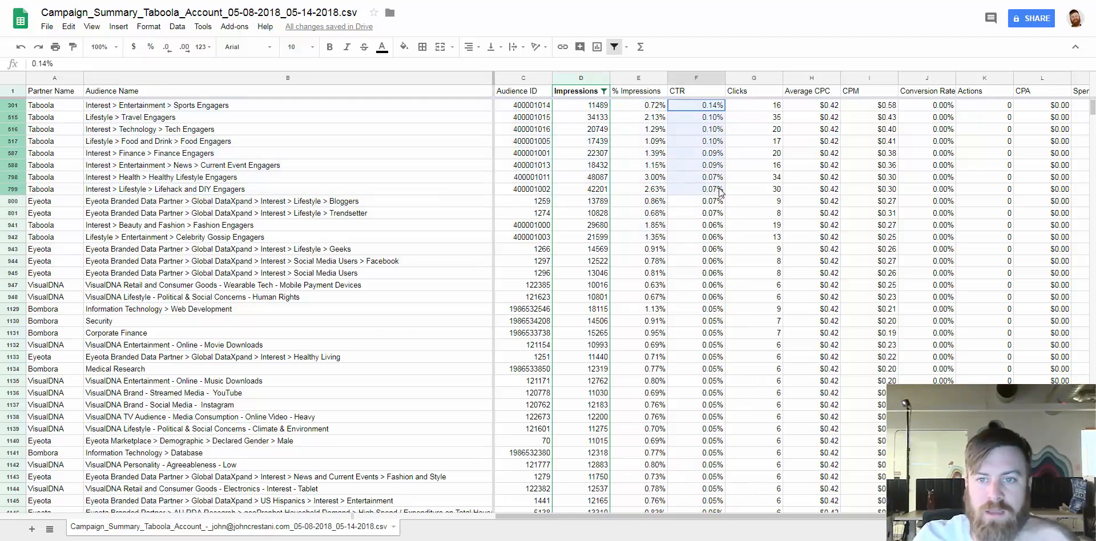
pyautogui.moveTo(768, 107); pyautogui.dragTo(768, 190)
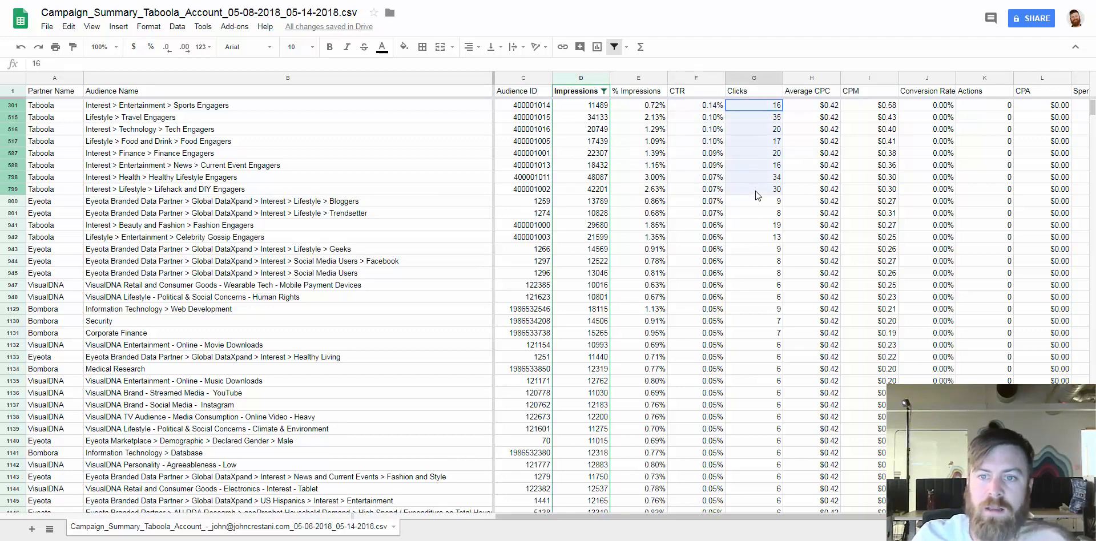
pyautogui.moveTo(936, 106); pyautogui.dragTo(944, 190)
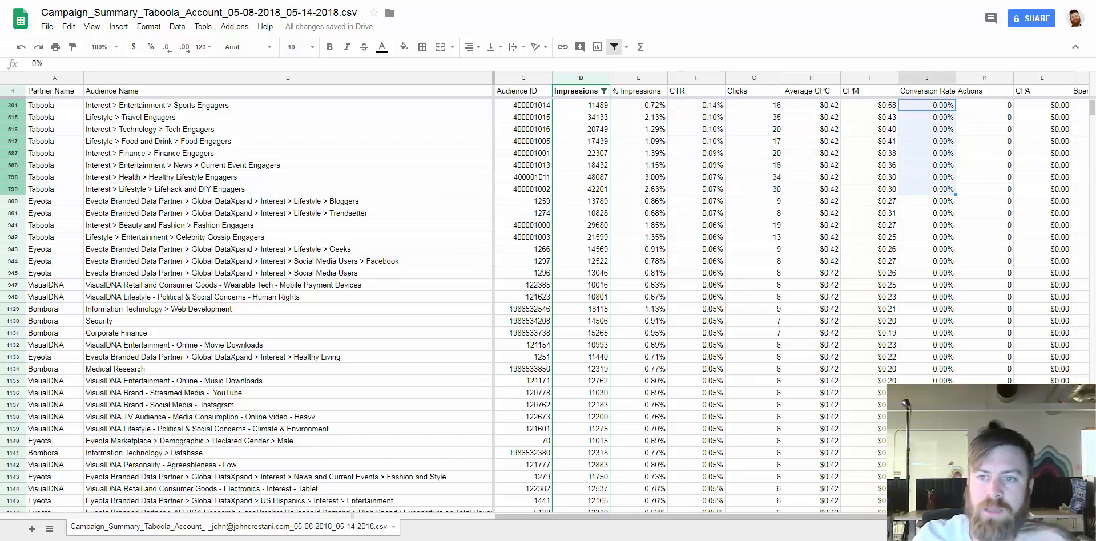
pyautogui.click(930, 179)
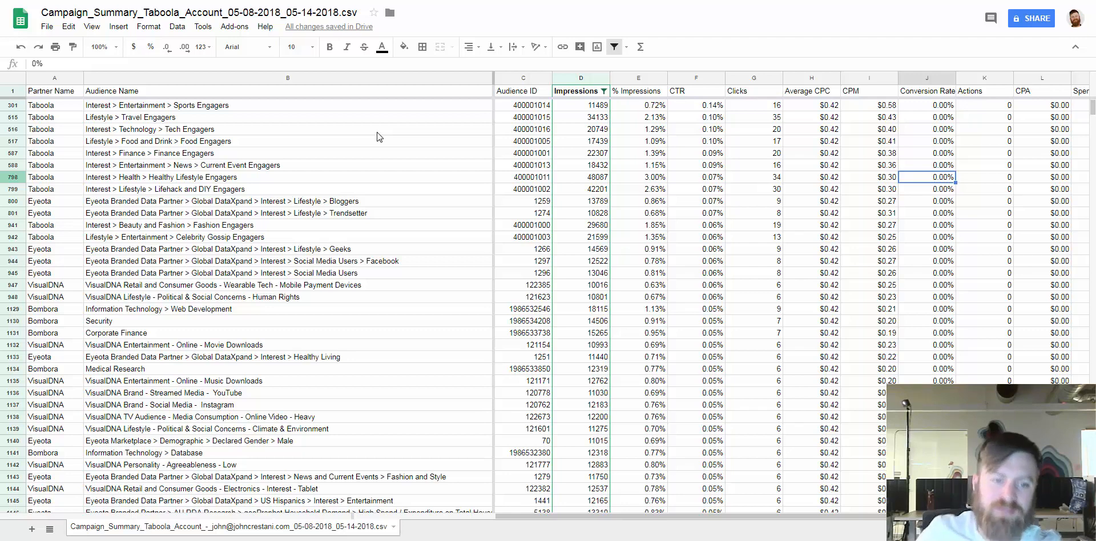
# - Compare the Taboola-only block ending at Lifehack and DIY Engagers with the larger block that includes the Eyeota Bloggers and Trendsetter audiences
pyautogui.click(36, 105)
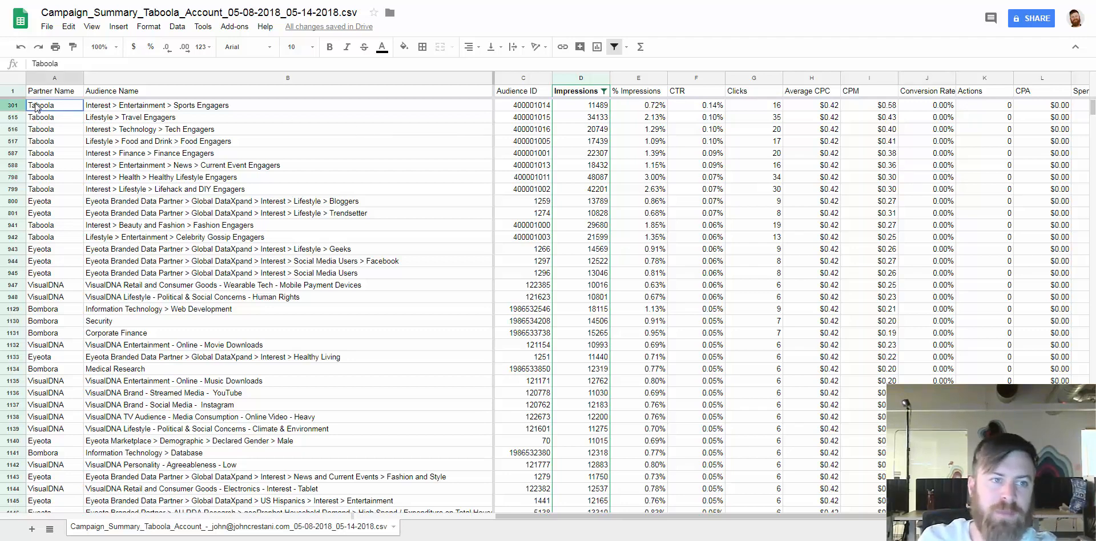
pyautogui.moveTo(35, 105); pyautogui.dragTo(713, 191)
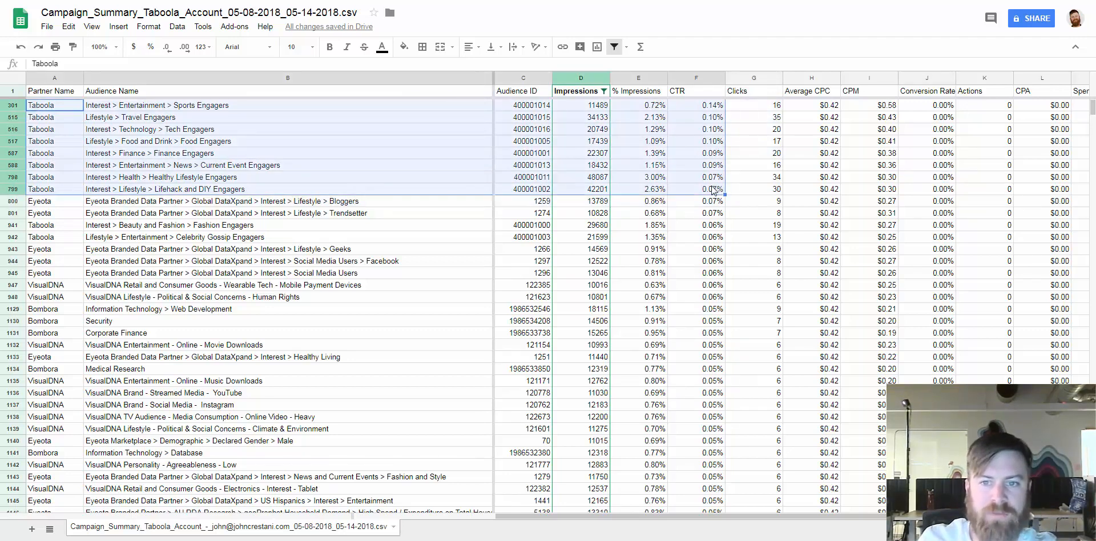
pyautogui.click(713, 190)
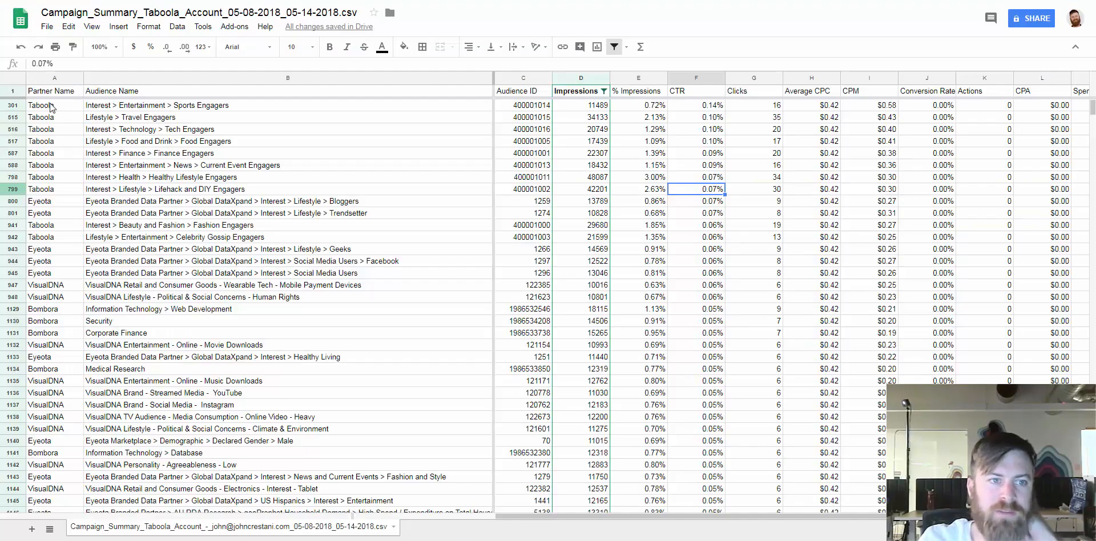
pyautogui.moveTo(53, 106); pyautogui.dragTo(678, 218)
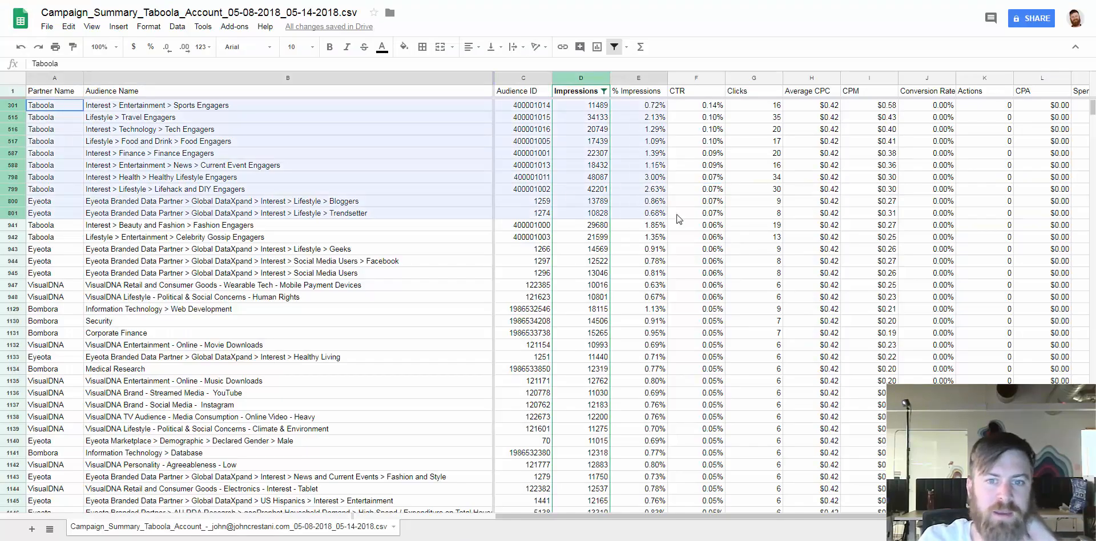
pyautogui.click(696, 201)
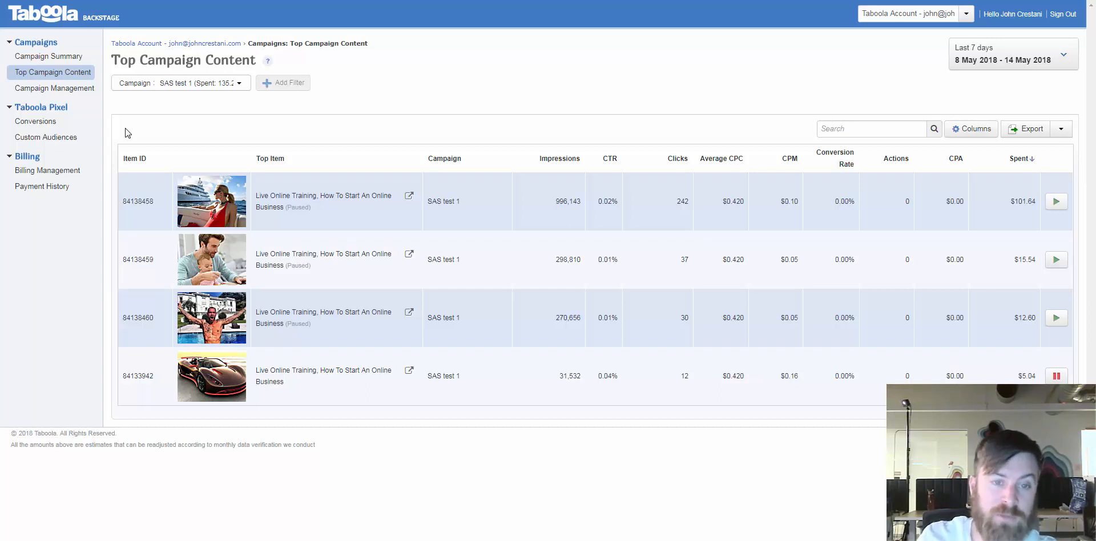
# - Return from Taboola to the spreadsheet and review the top audiences' CTR and impressions, including the Bloggers and Fashion Engagers rows
pyautogui.hotkey('ctrl', 'Tab')
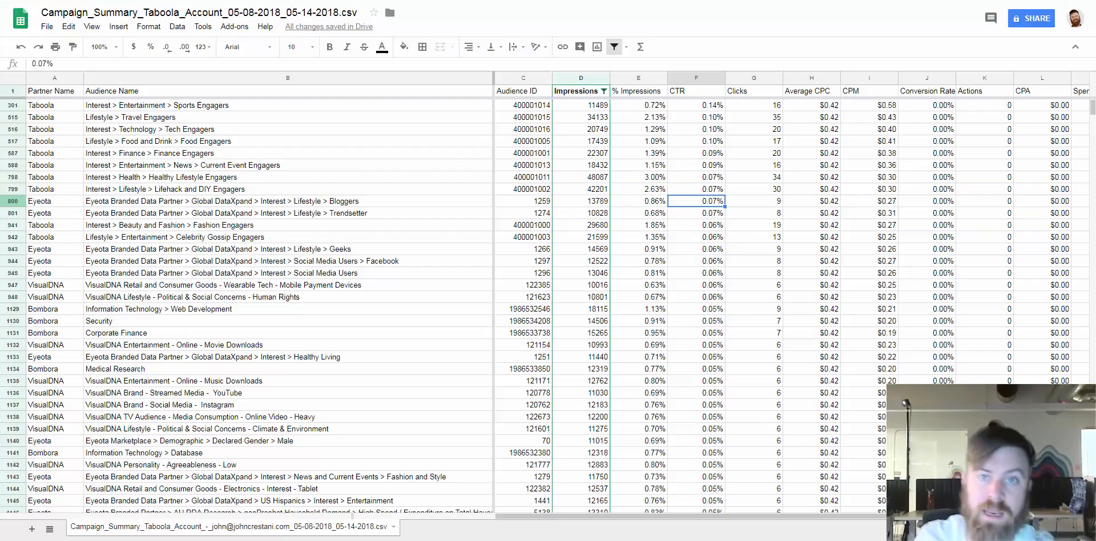
pyautogui.moveTo(721, 107); pyautogui.dragTo(579, 202)
pyautogui.moveTo(517, 222); pyautogui.dragTo(34, 228)
pyautogui.click(35, 226)
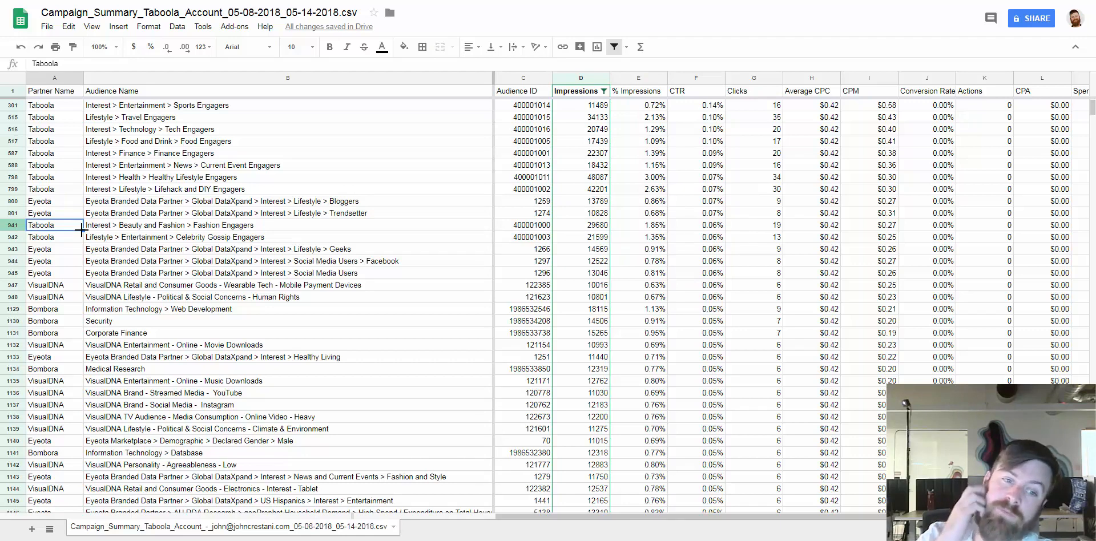
pyautogui.click(406, 204)
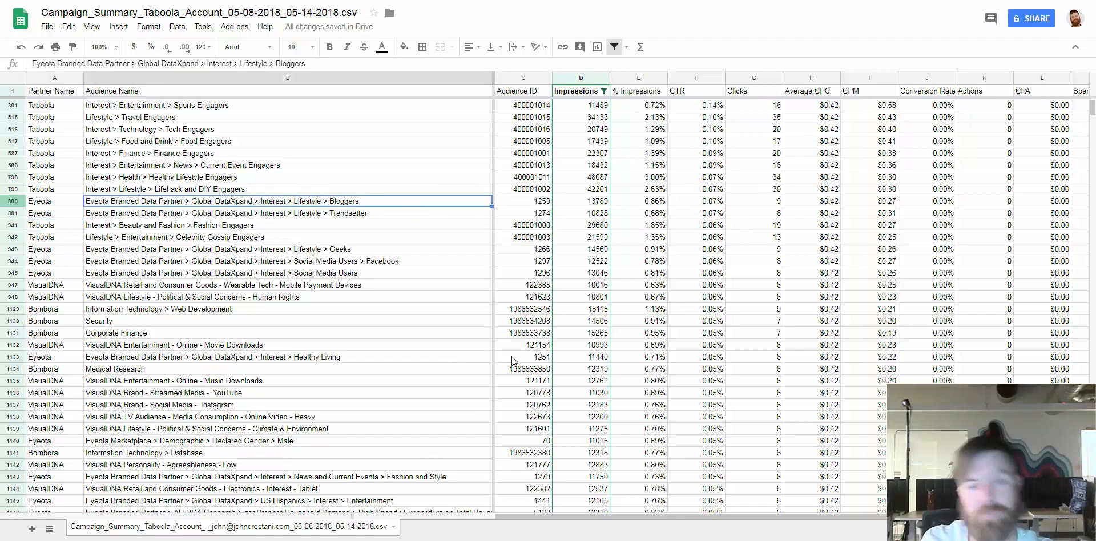
pyautogui.click(395, 540)
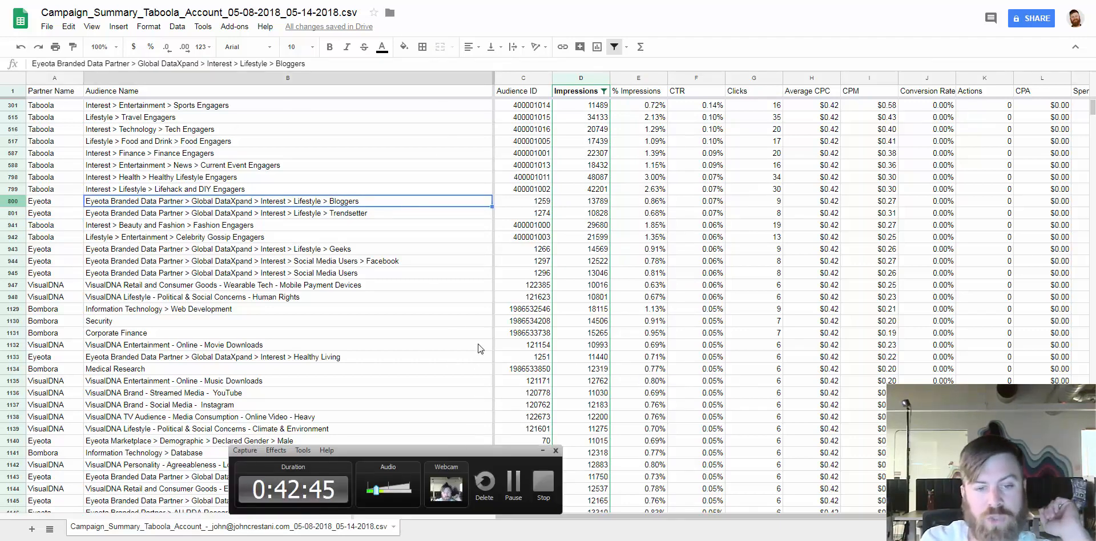